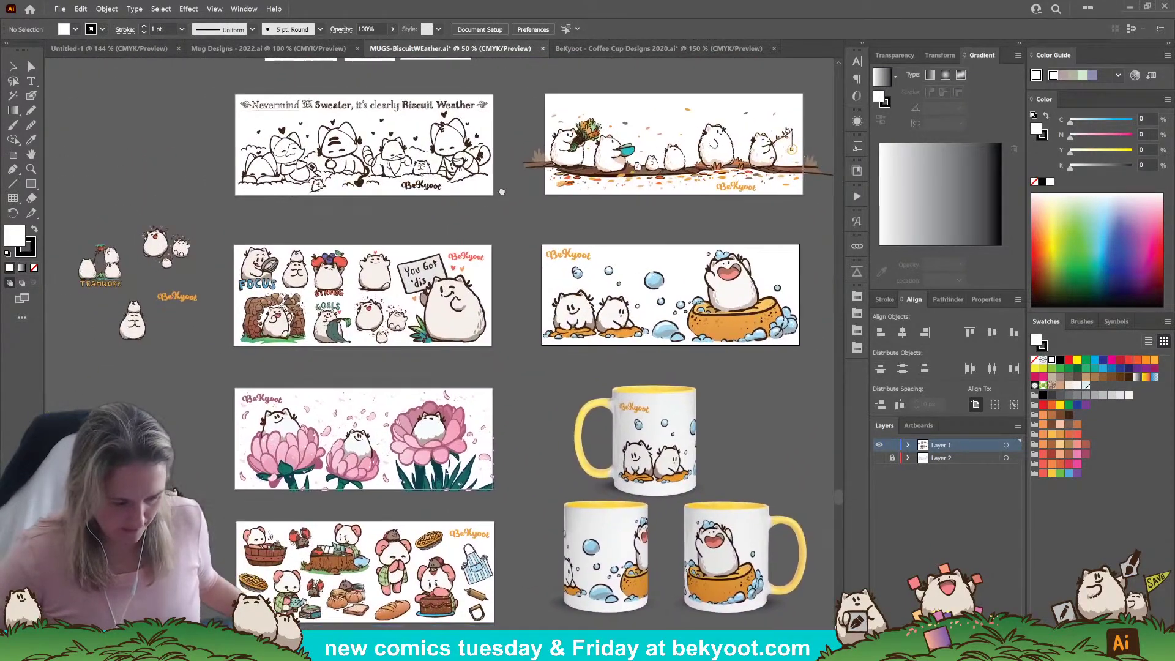
Browse the mug artboards in the Mug Designs - 2022, MUGS-BiscuitWEather and Coffee Cup Designs 2020 files for the Halloween design.
left_click(268, 49)
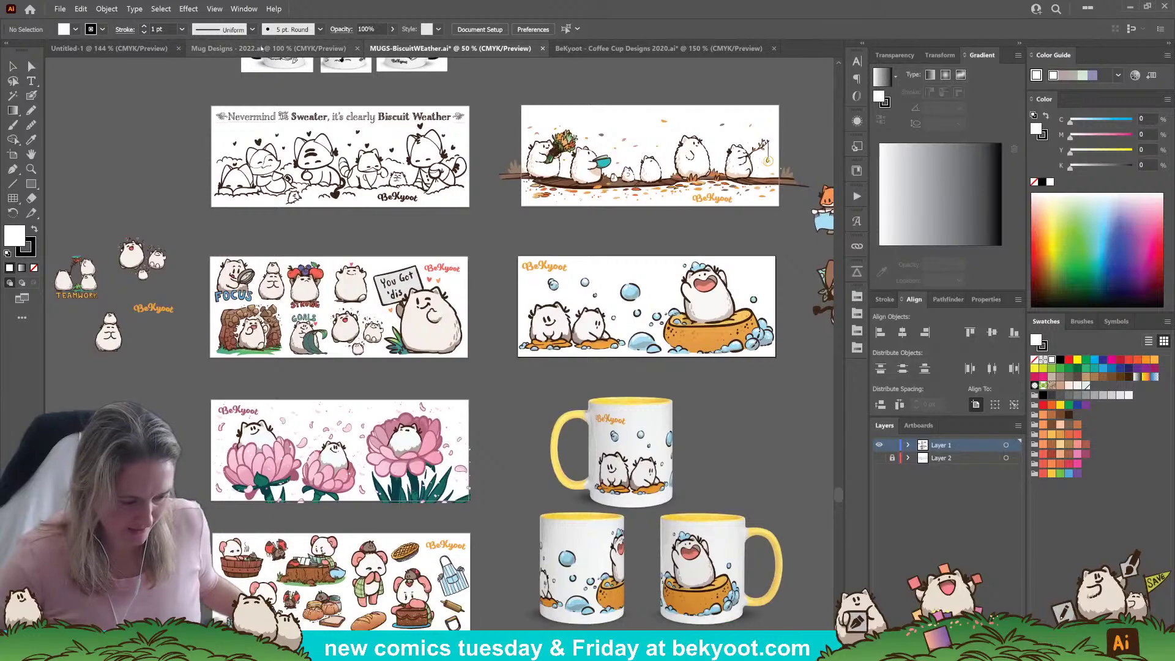
left_click_drag(275, 304, 589, 208)
left_click(447, 49)
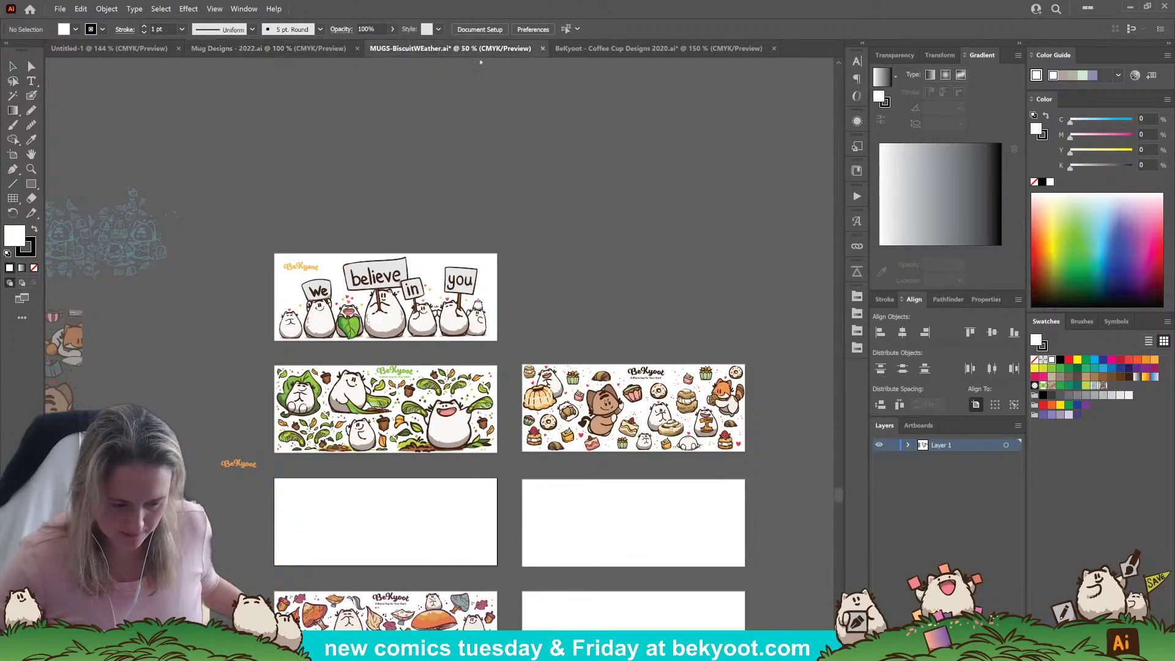
left_click_drag(705, 403, 672, 300)
left_click_drag(374, 401, 551, 488)
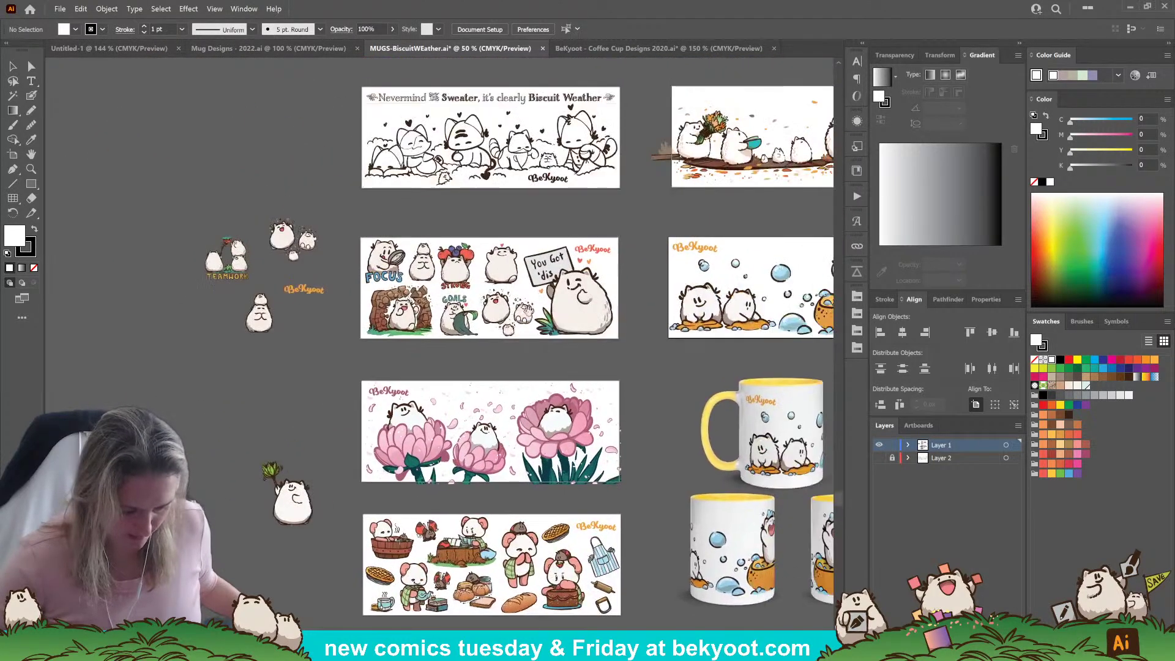
left_click_drag(500, 183, 464, 136)
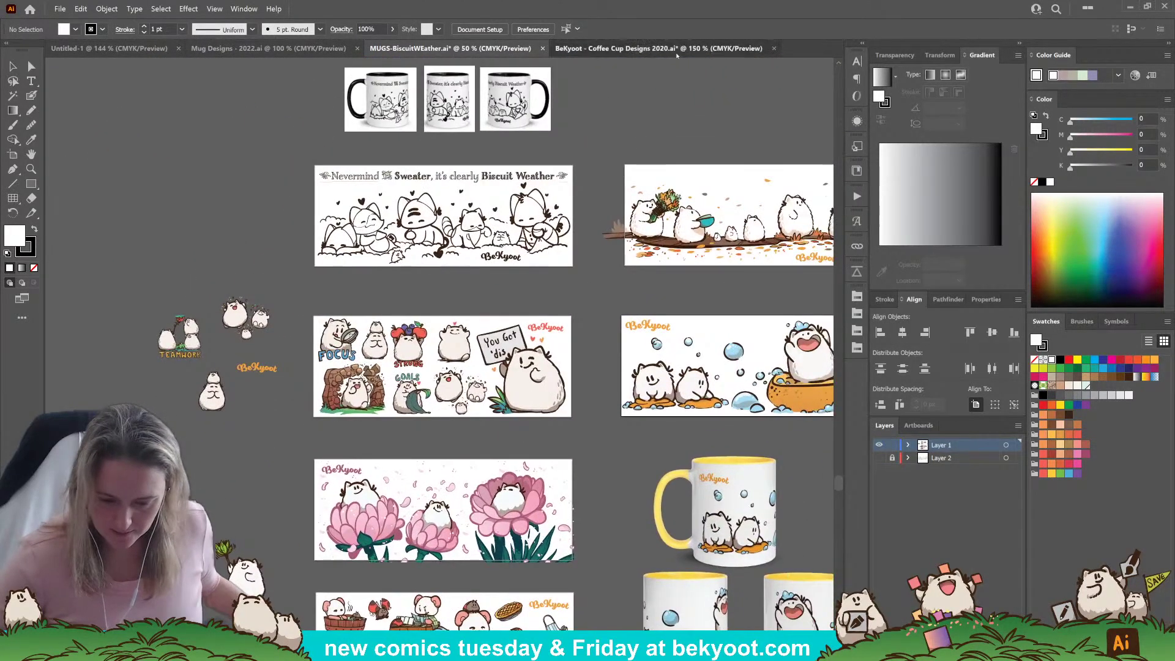
left_click(692, 48)
left_click_drag(731, 192, 613, 269)
left_click_drag(444, 445, 485, 350)
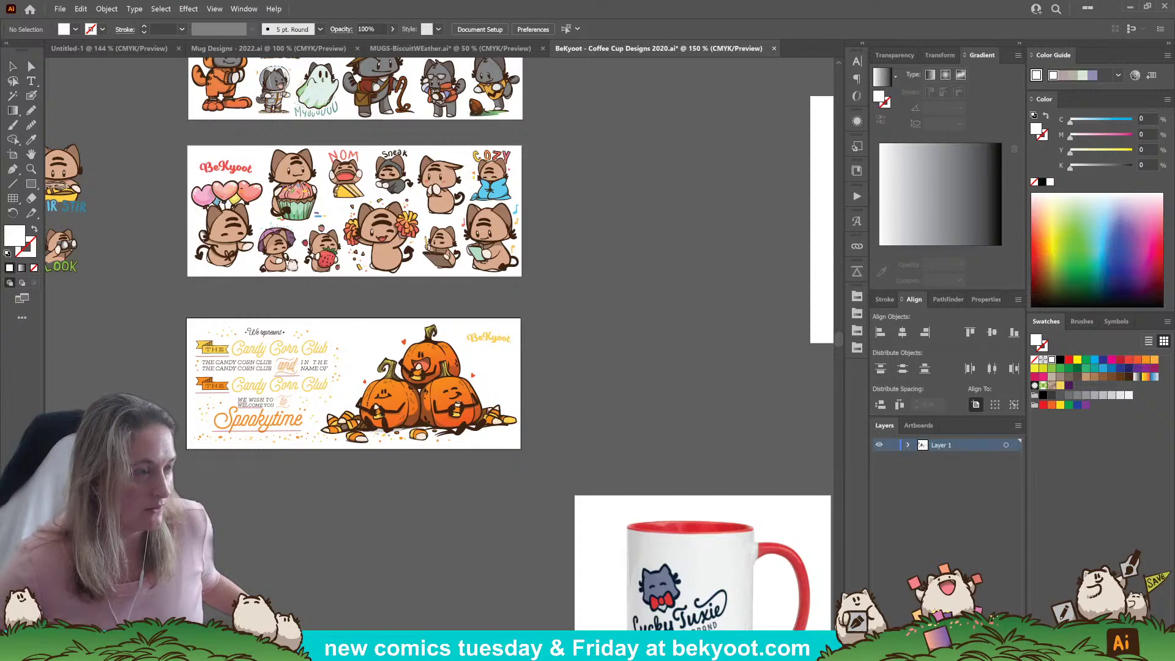
Copy the Candy Corn Club lettering and pumpkin artwork from the Coffee Cup Designs 2020 file into the blank Untitled-1 document.
left_click(432, 392)
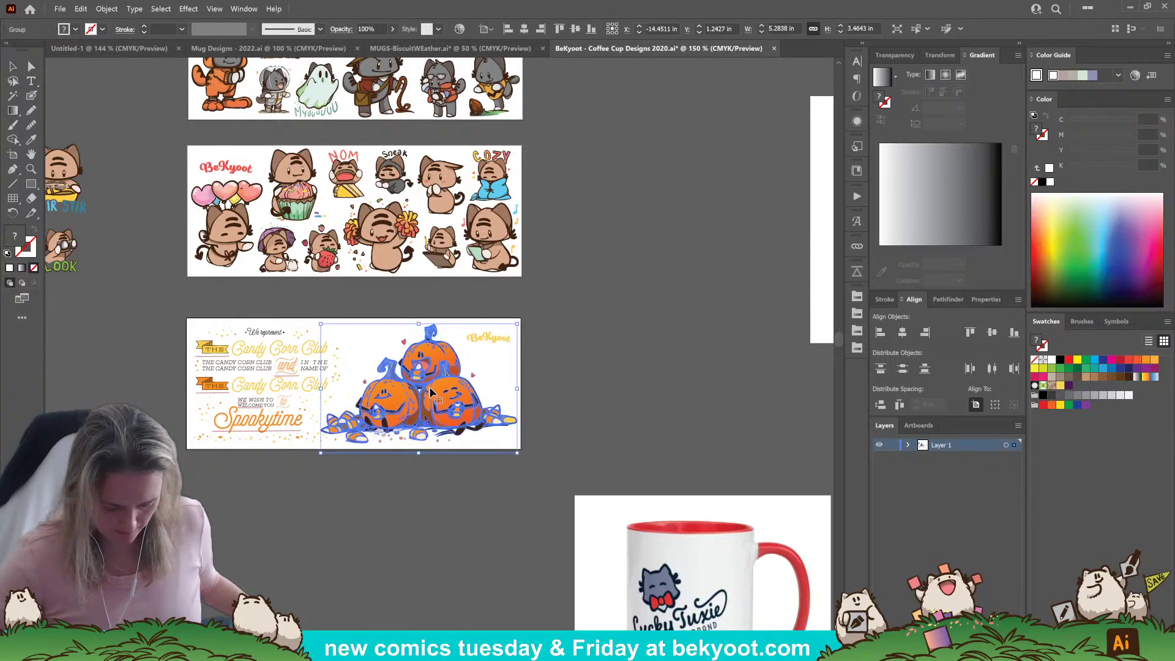
left_click(296, 400, "shift")
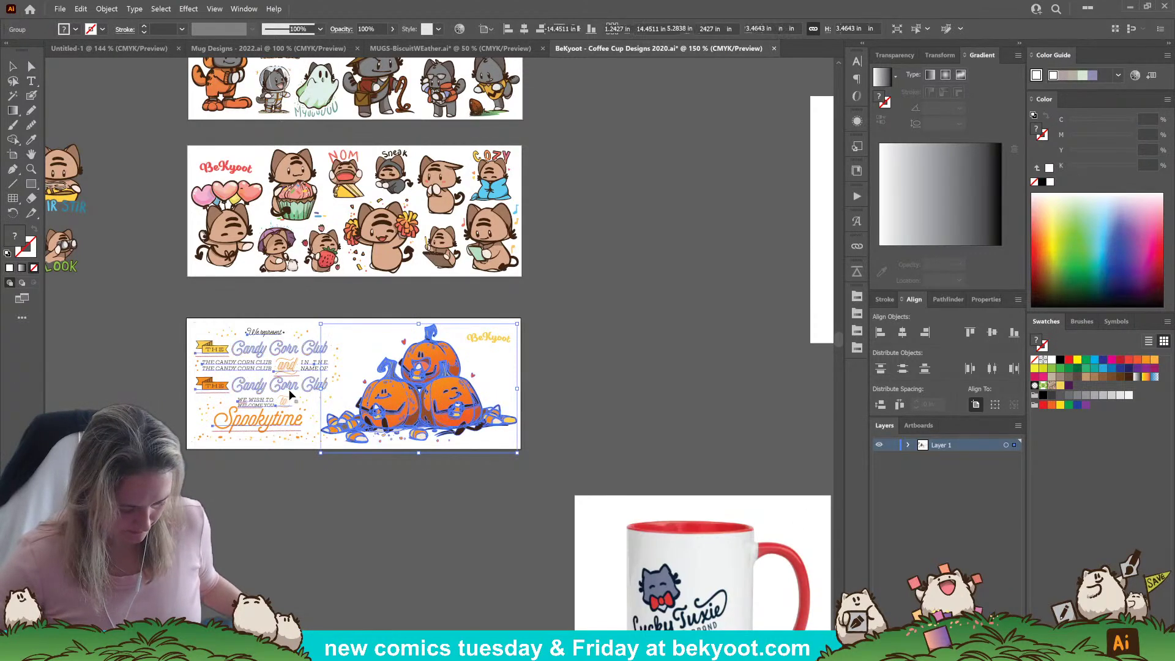
left_click(295, 533)
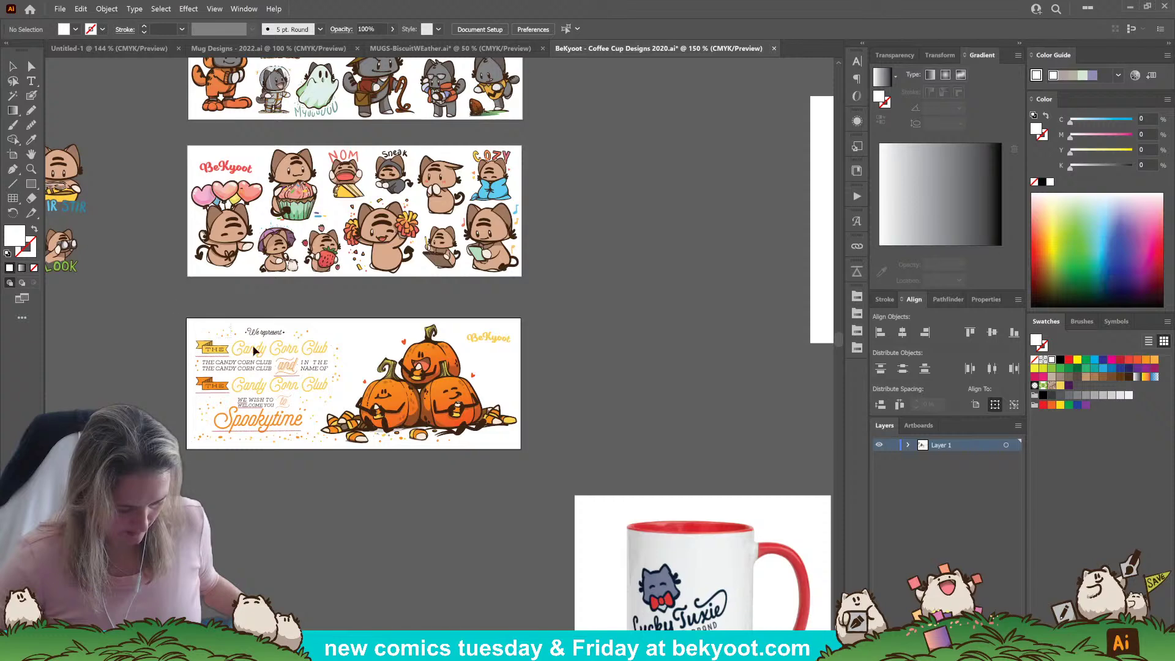
left_click_drag(427, 465, 428, 469)
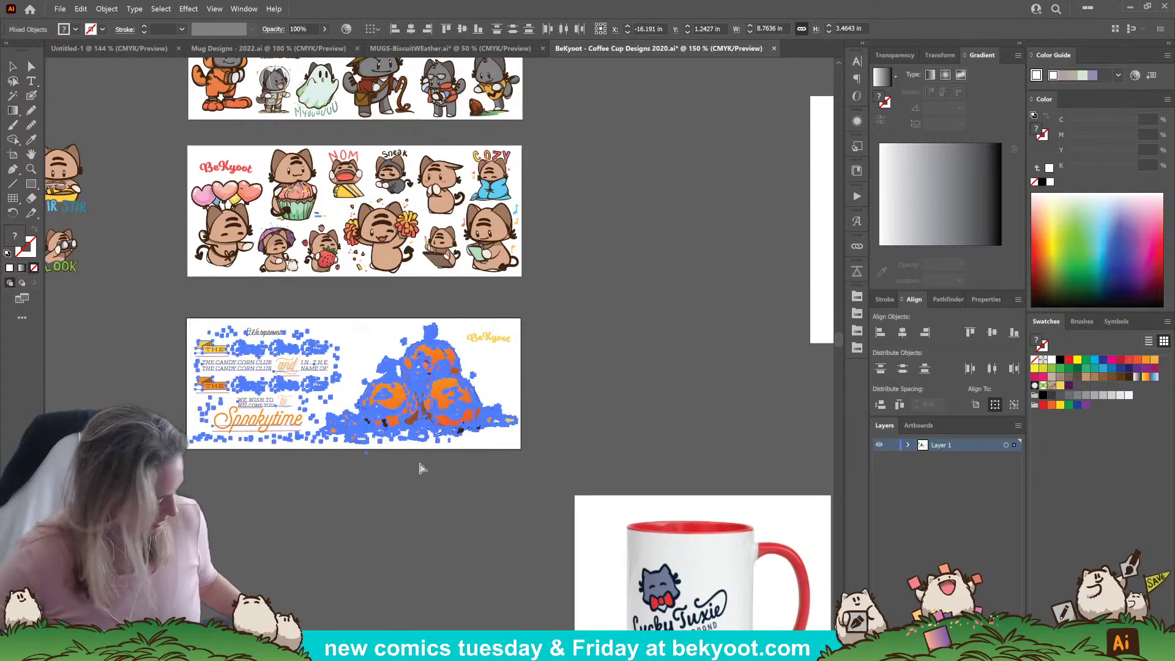
key("ctrl+Tab")
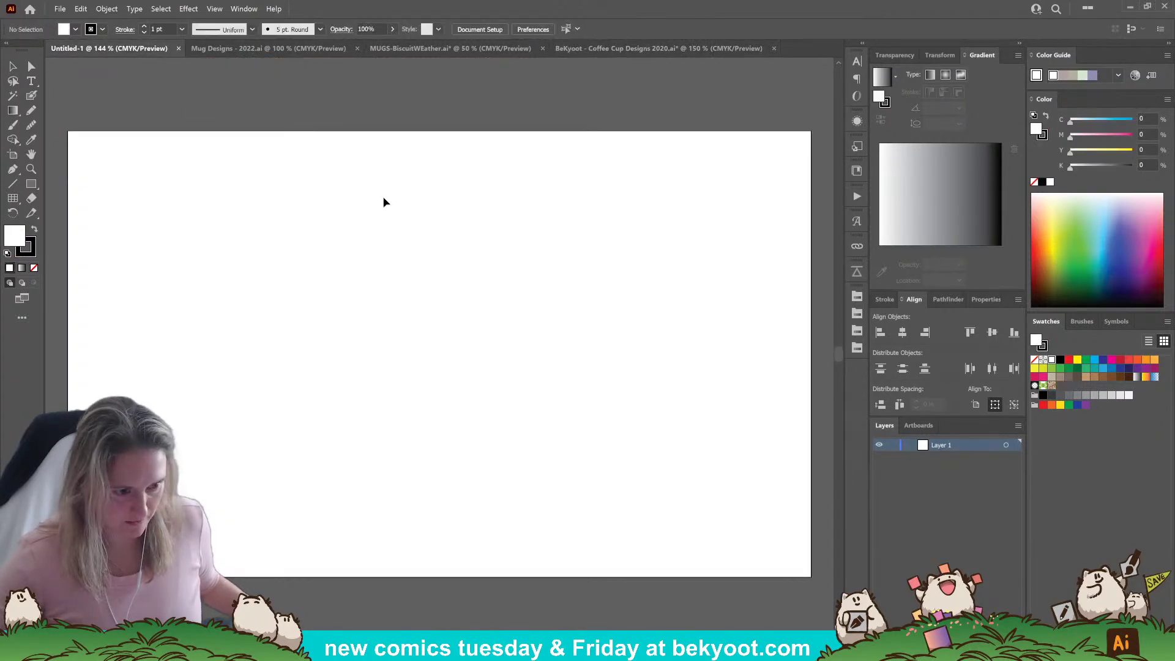
key("ctrl+v")
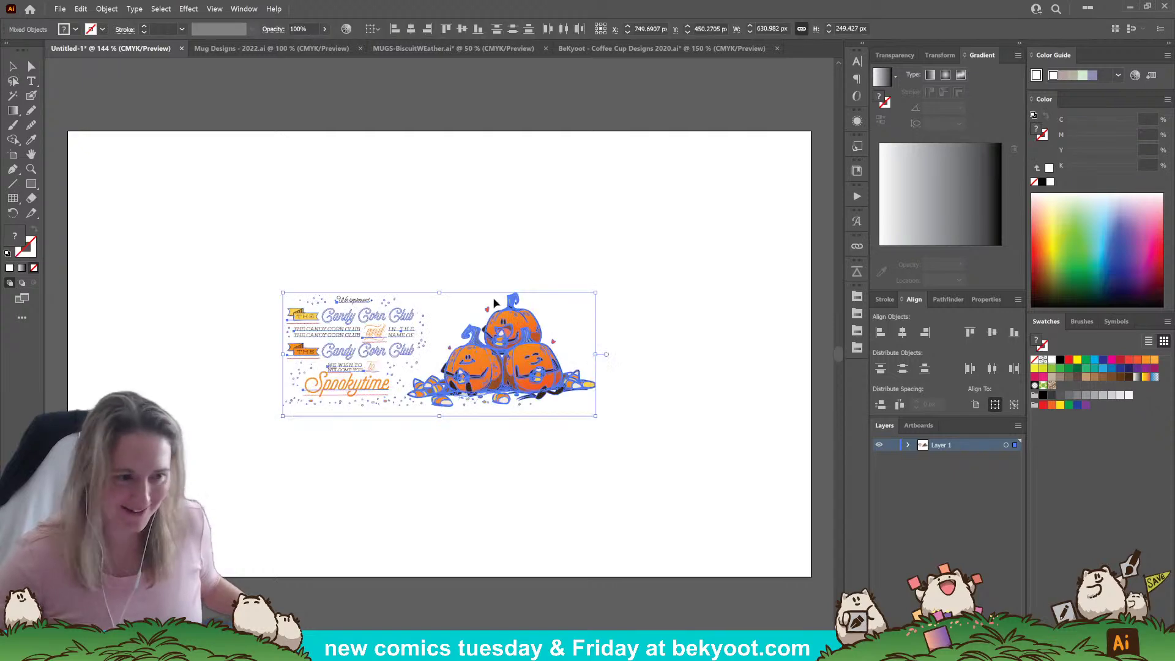
Enlarge the pasted artwork to nearly the full artboard width and shift the pumpkins away from the lettering, up and to the right.
left_click_drag(596, 291, 793, 147)
left_click_drag(598, 316, 652, 274)
left_click(648, 521)
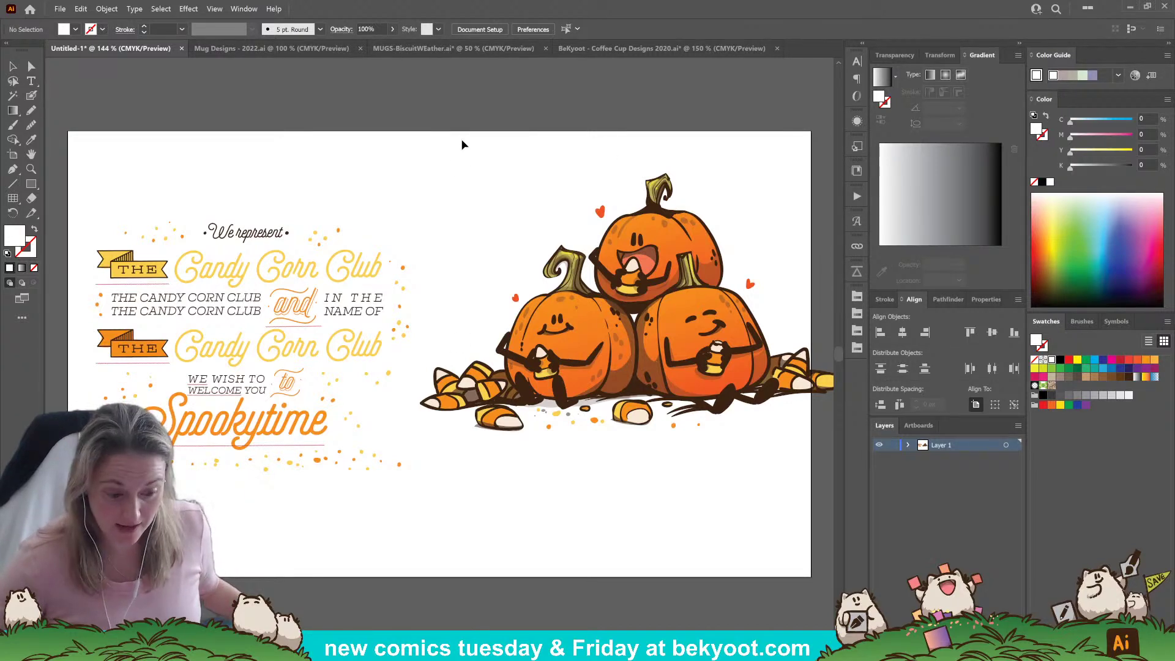
Check the layouts in Mug Designs - 2022, MUGS-BiscuitWEather and Coffee Cup Designs 2020 again for further reusable artwork.
left_click(330, 49)
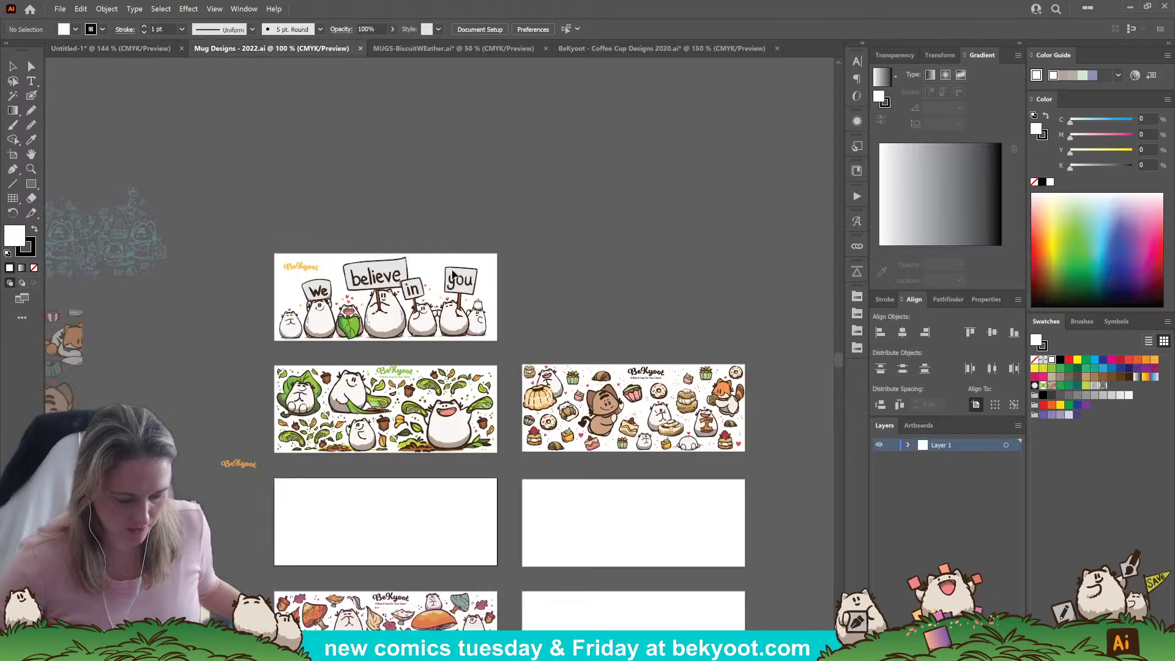
scroll(581, 447, "down", 5)
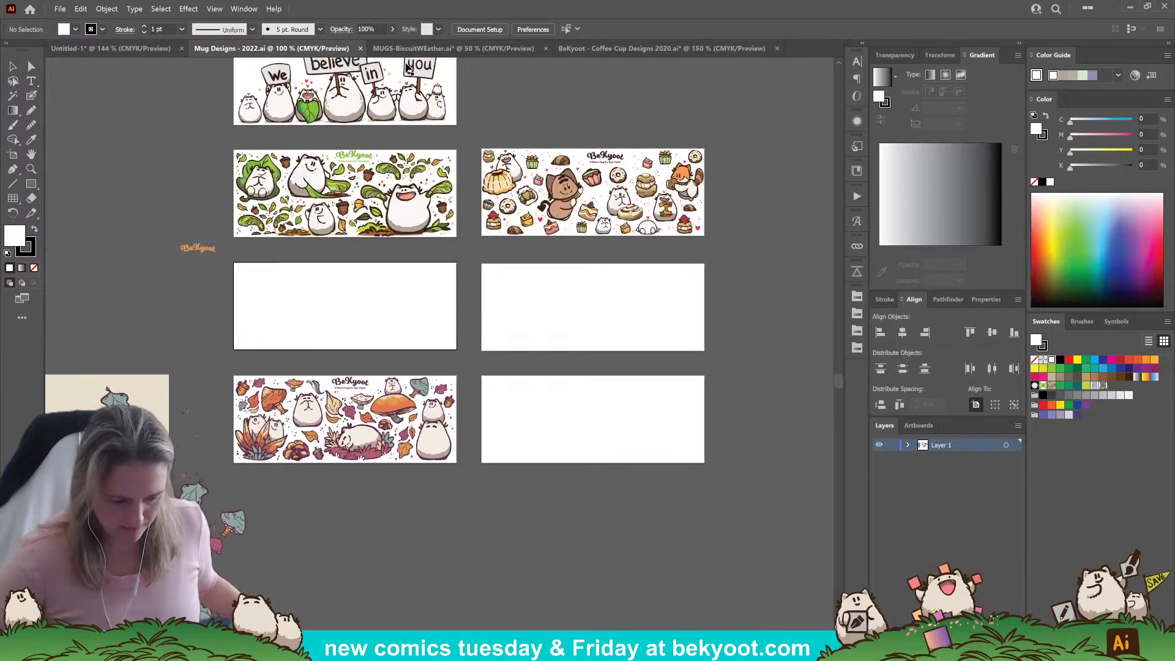
left_click(448, 49)
left_click_drag(716, 457, 497, 385)
left_click(617, 53)
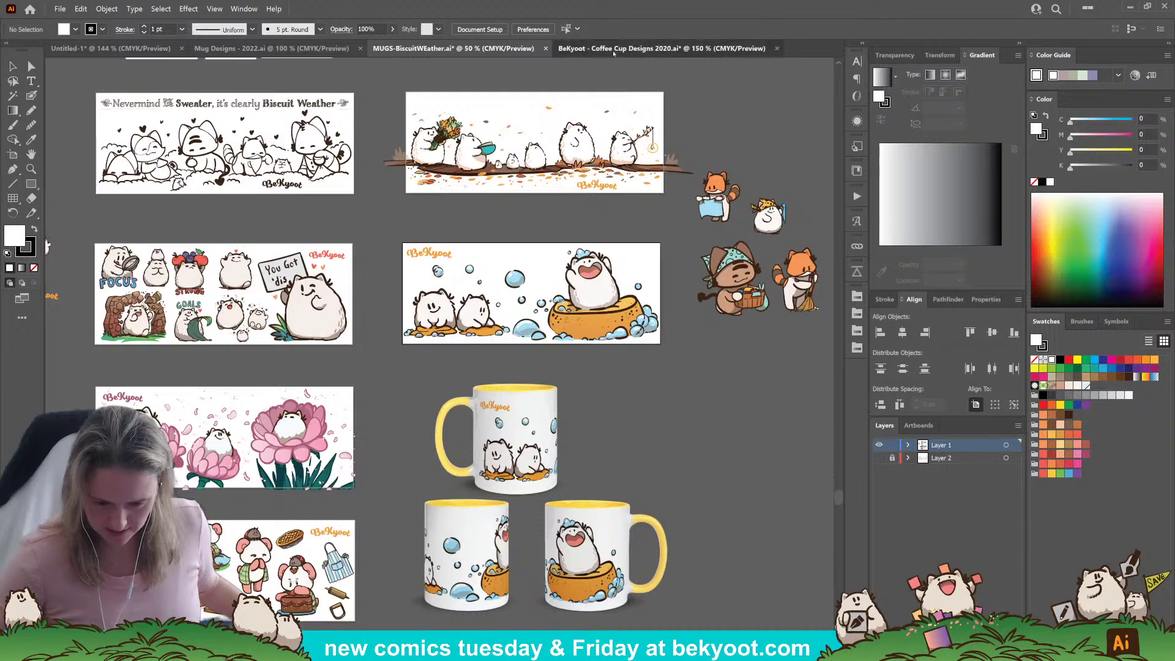
left_click_drag(655, 236, 453, 196)
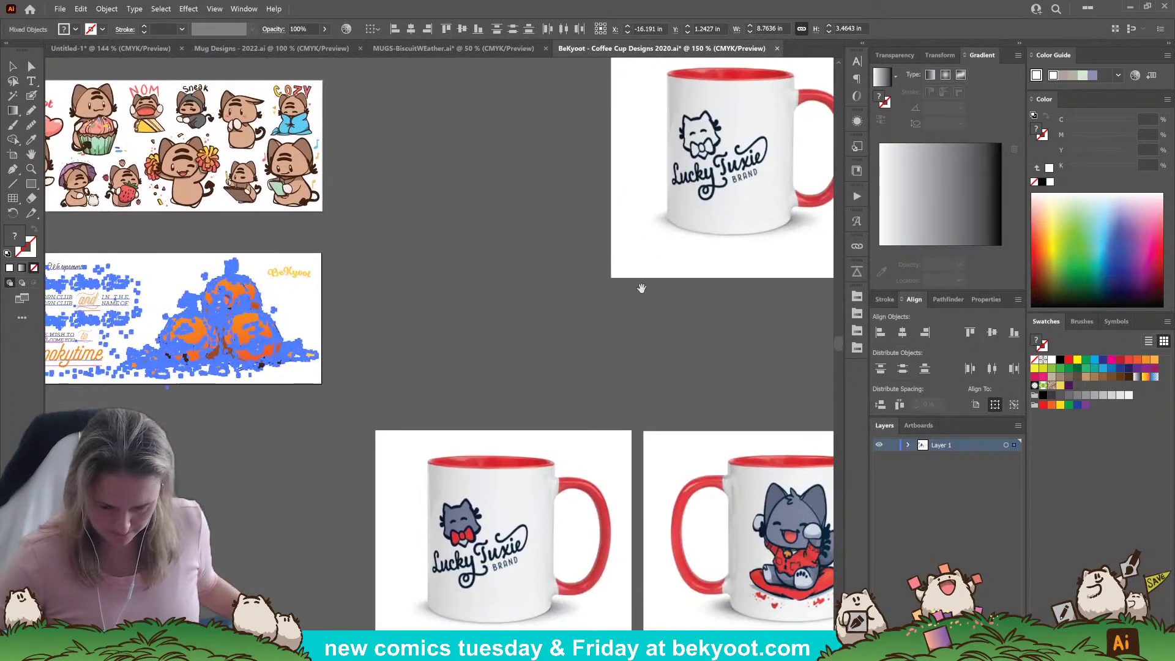
left_click_drag(640, 288, 346, 177)
left_click_drag(370, 375, 502, 264)
left_click_drag(271, 355, 531, 324)
left_click_drag(403, 191, 522, 380)
left_click_drag(336, 202, 502, 272)
left_click_drag(232, 490, 416, 283)
left_click_drag(352, 488, 379, 293)
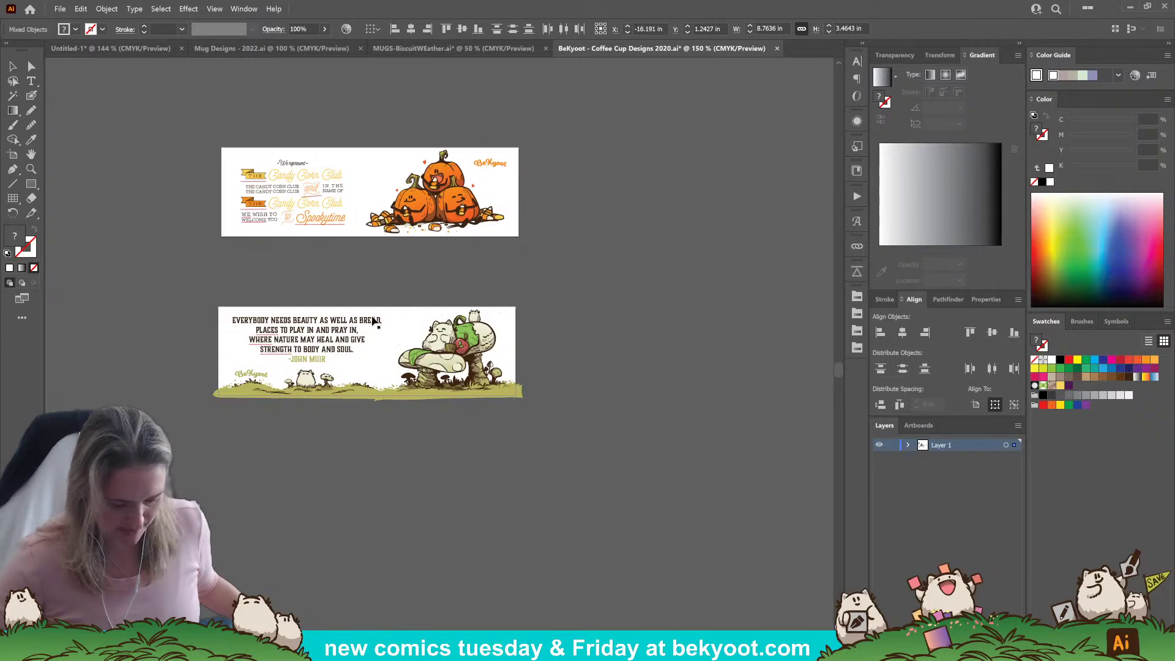
mouse_move(721, 287)
left_mouse_down()
mouse_move(689, 312)
mouse_move(670, 364)
left_mouse_up()
left_click_drag(631, 181, 548, 291)
left_click_drag(510, 191, 367, 345)
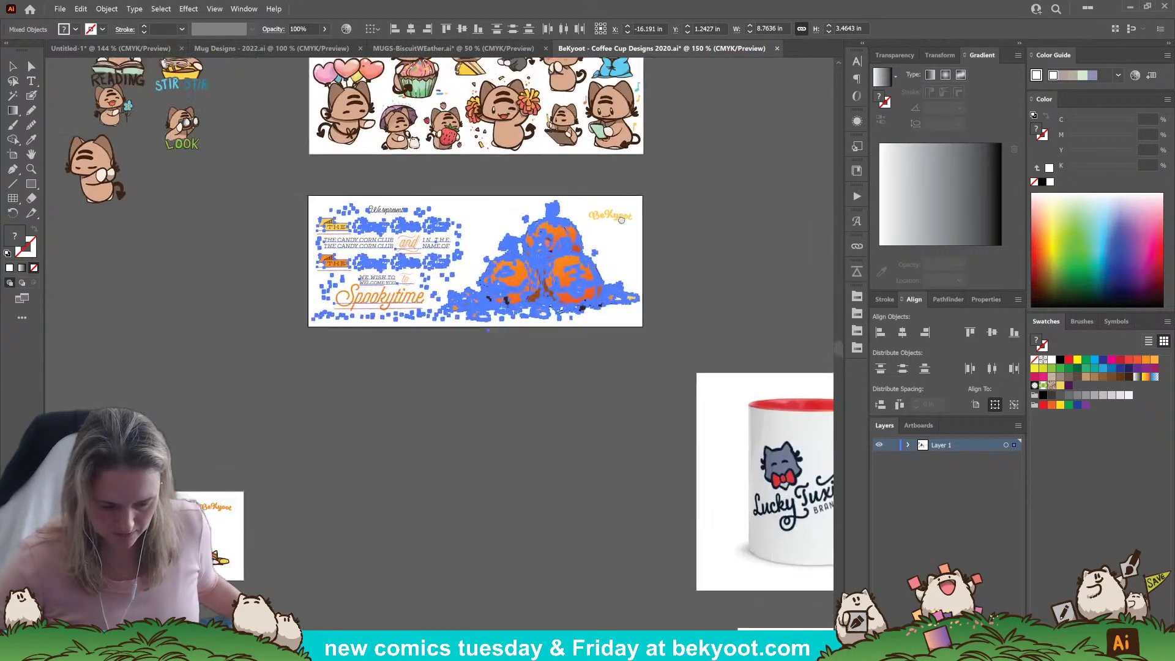
mouse_move(621, 220)
left_mouse_down()
mouse_move(541, 428)
mouse_move(566, 401)
left_mouse_up()
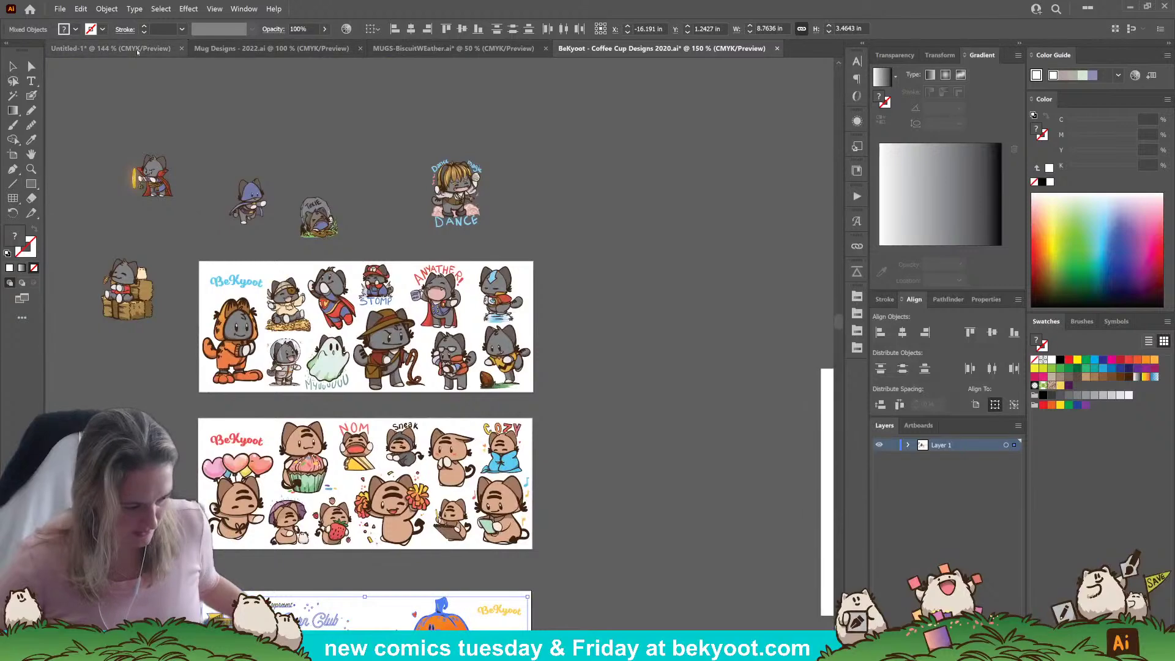
Save the Untitled-1 document to the Desktop as the Illustrator file "Spookytime Designs 2024" with the default Illustrator 2020 options.
left_click(138, 49)
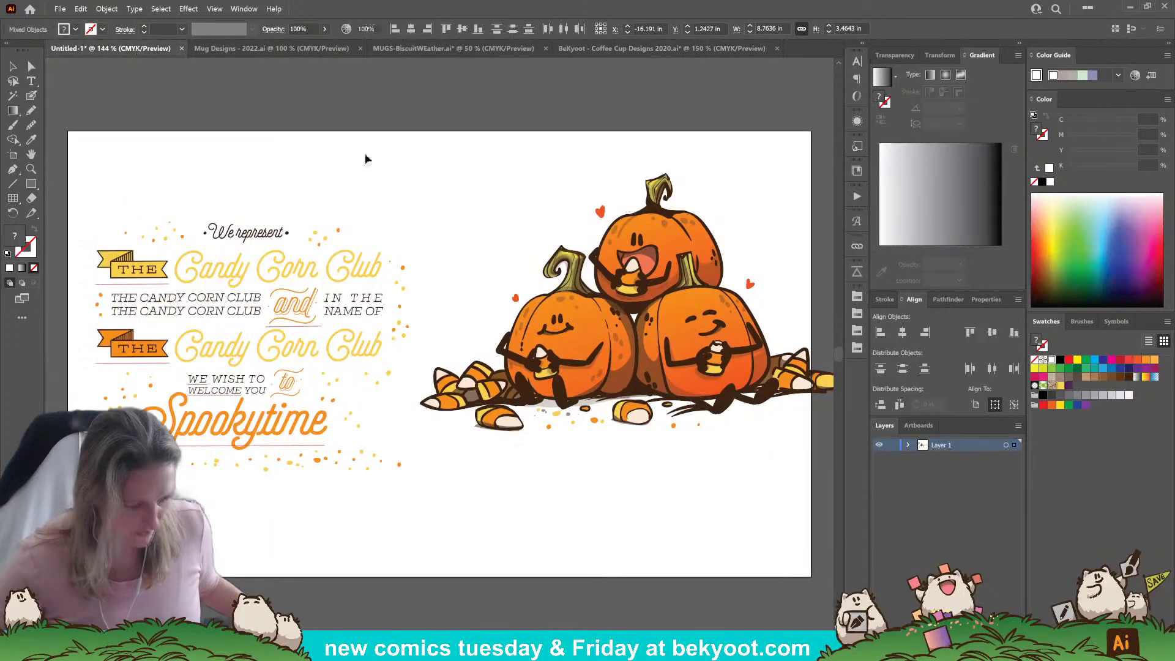
left_click(60, 9)
left_click(71, 104)
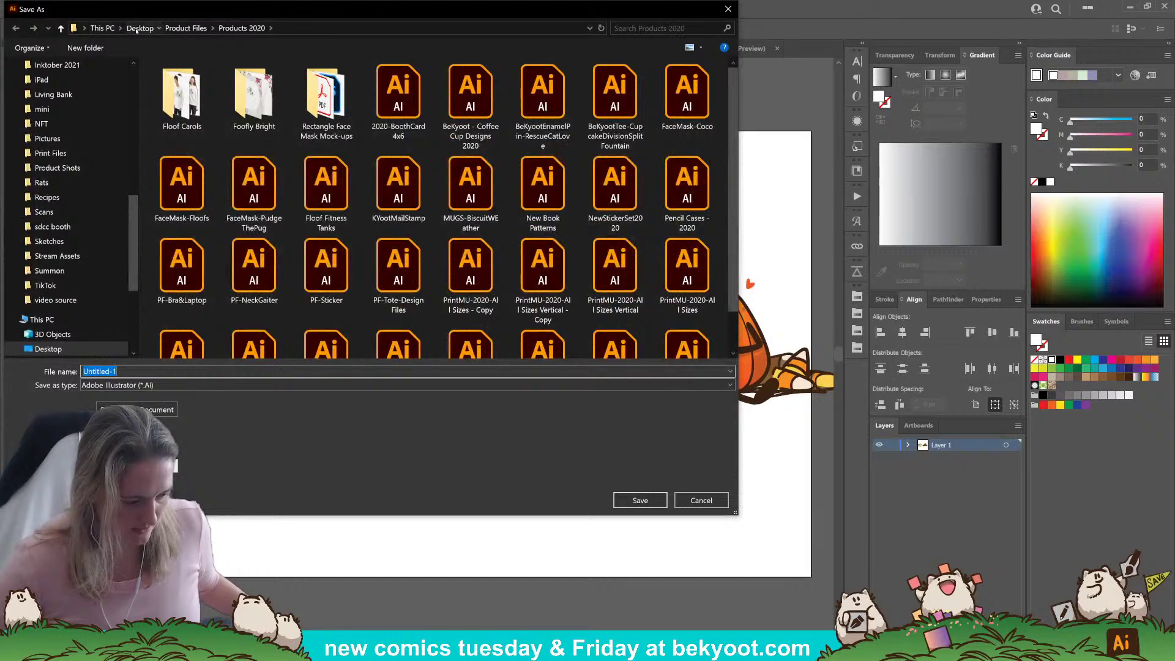
left_click(140, 28)
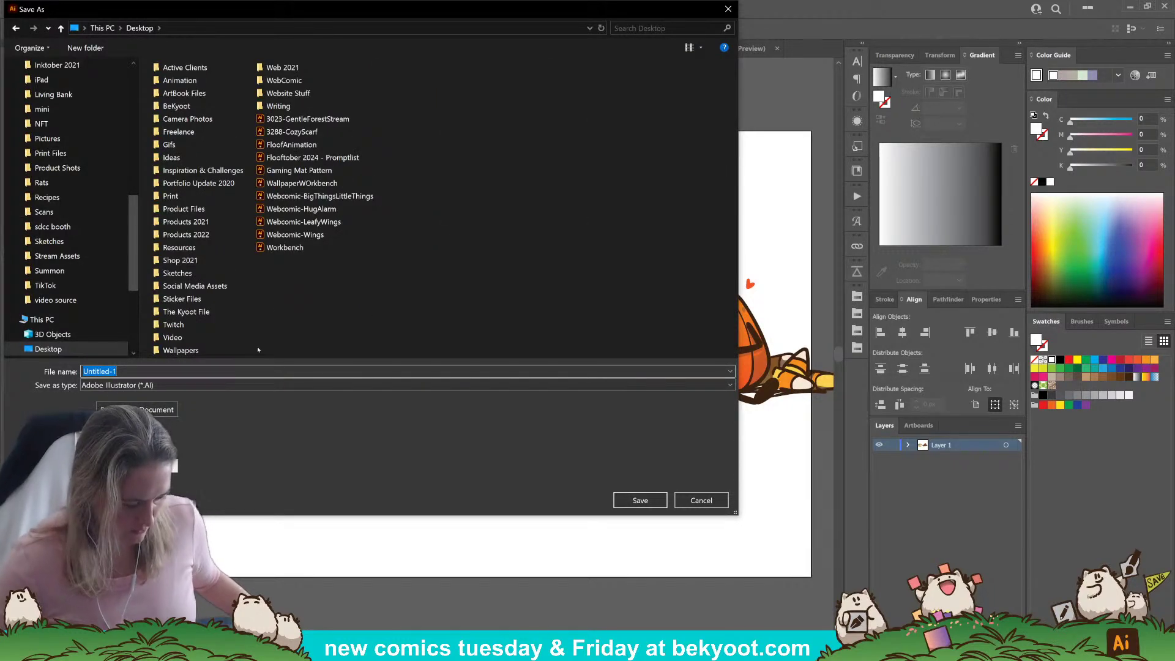
type("Sp")
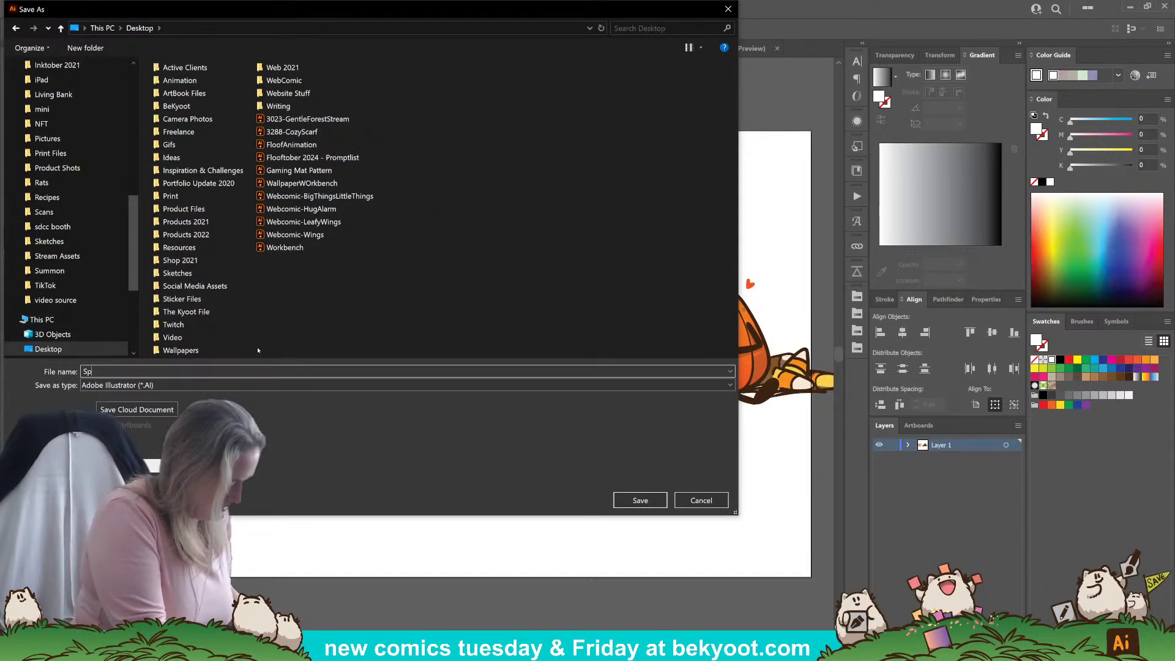
type("ookytim")
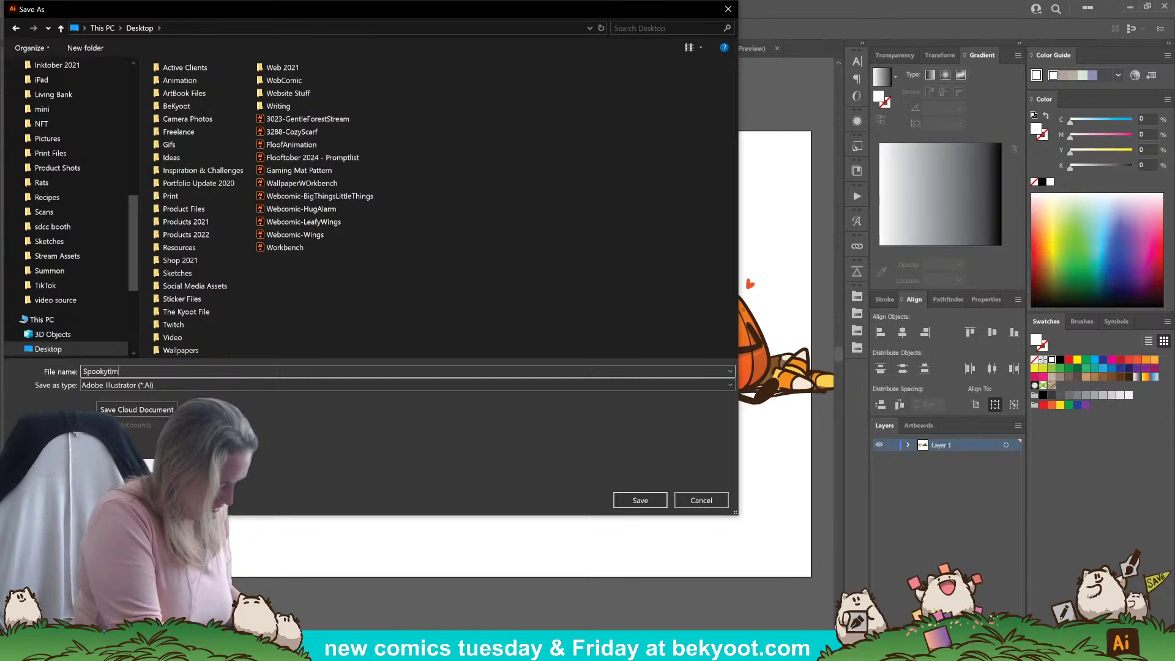
type("e Desi")
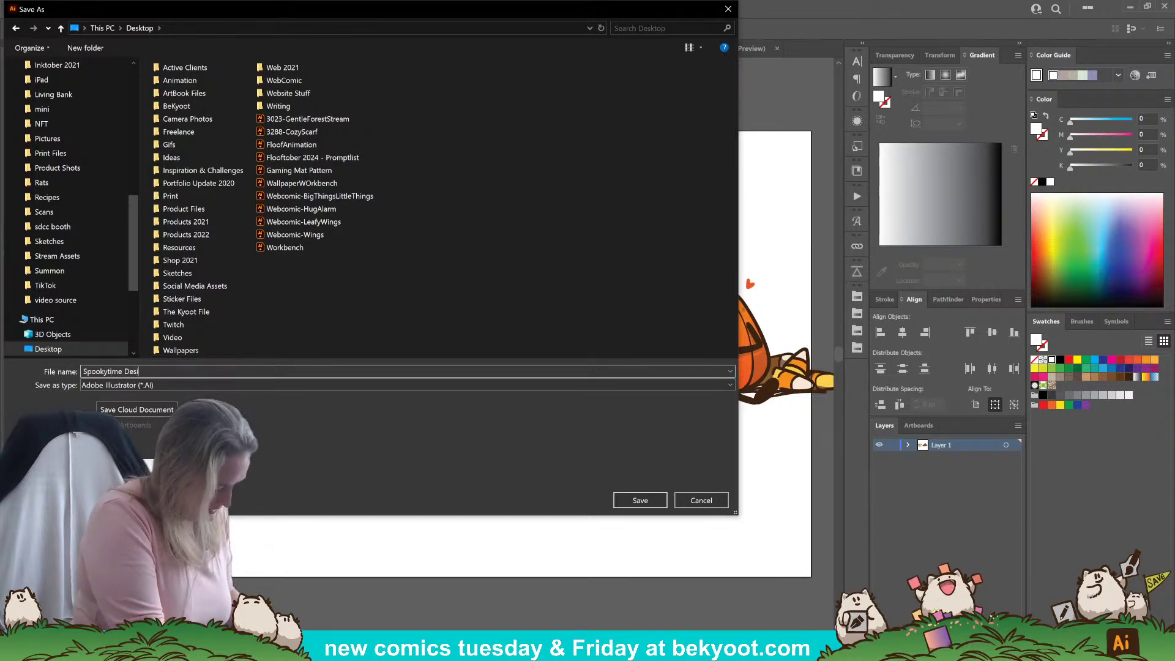
type("gns 2024")
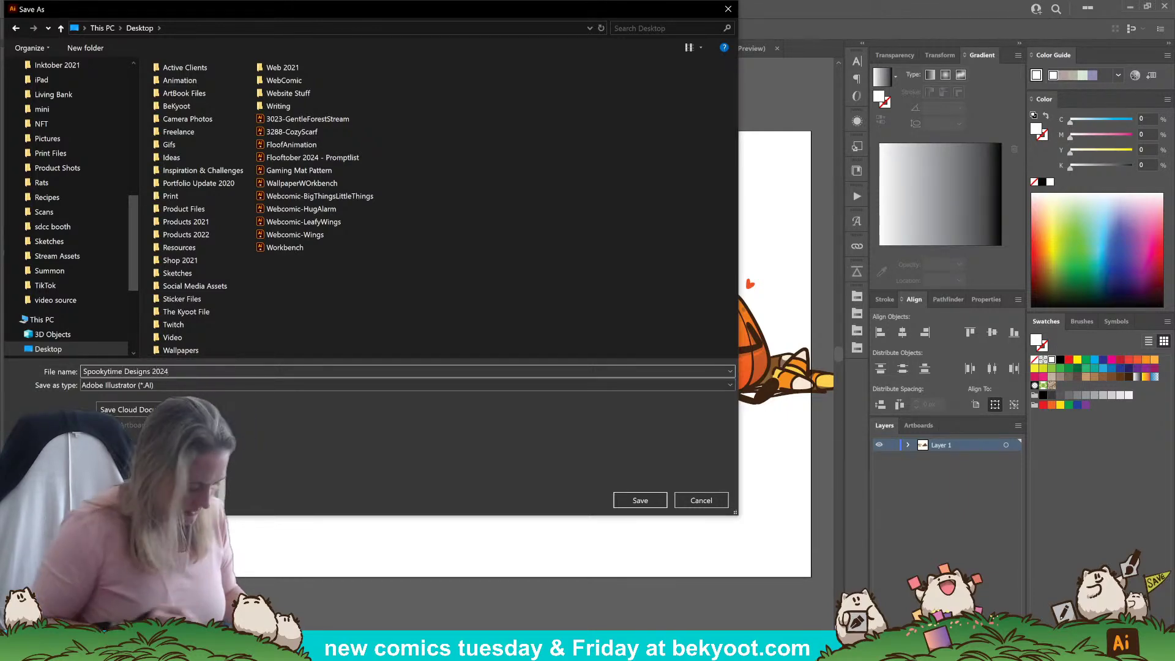
key("Return")
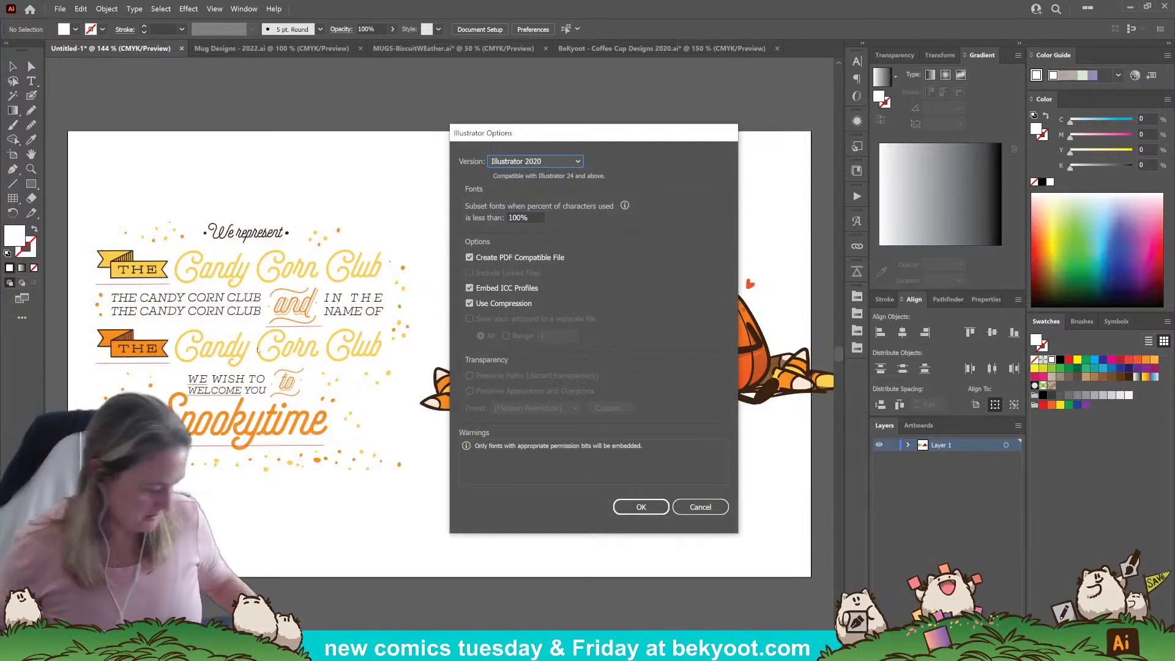
key("Return")
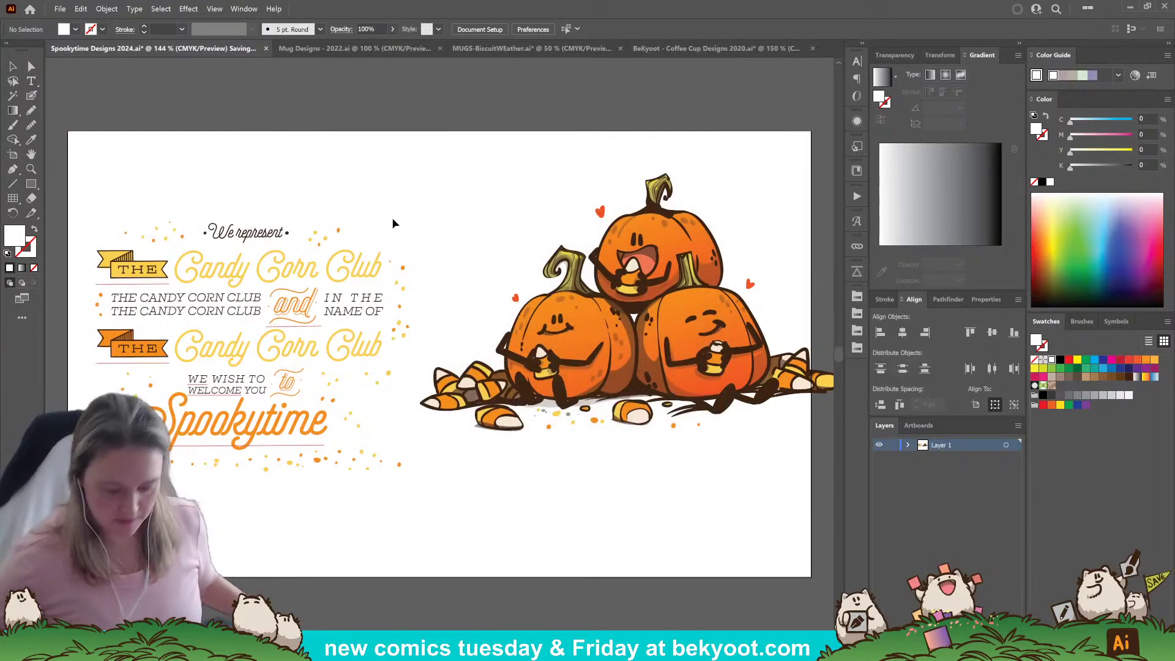
Duplicate the artboard together with its artwork, placing the copy below and to the left of the original.
scroll(505, 217, "down", 2)
left_click_drag(568, 417, 546, 392)
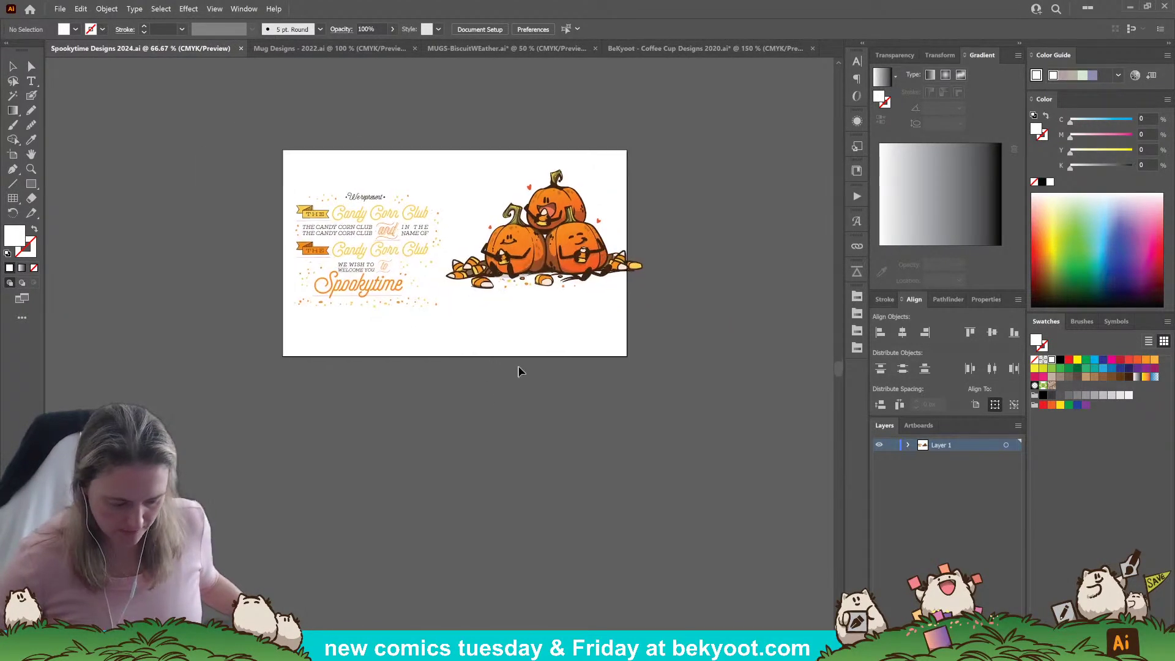
left_click(13, 154)
left_click_drag(387, 433, 434, 372)
left_click_drag(455, 196, 219, 481)
key("ctrl+z")
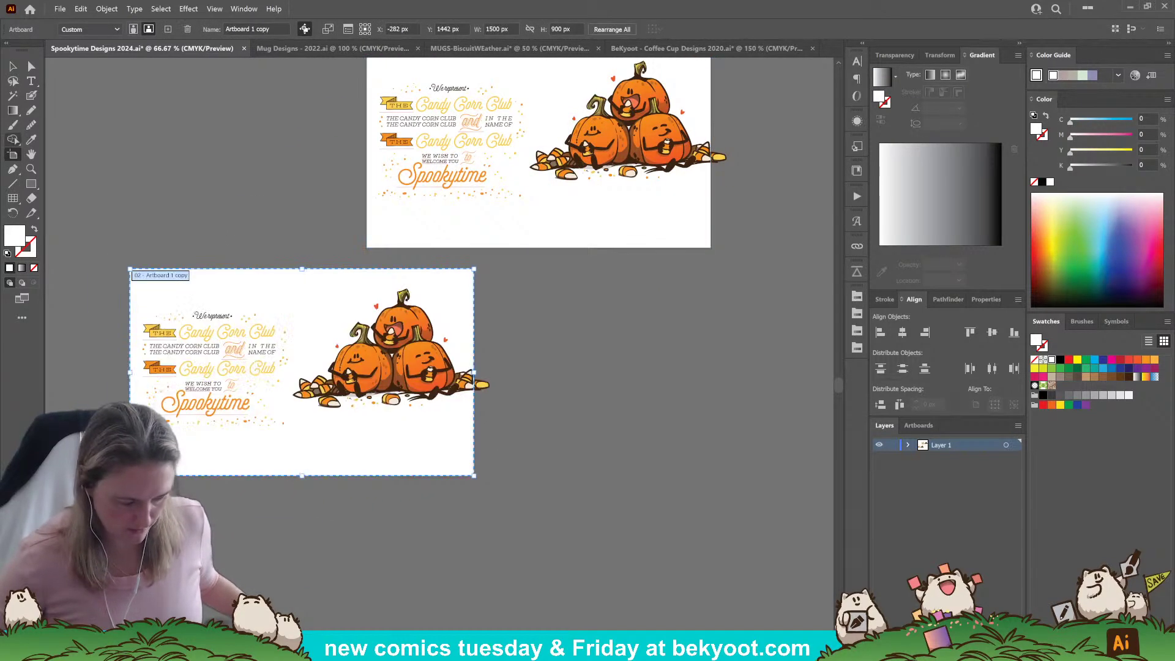
key("v")
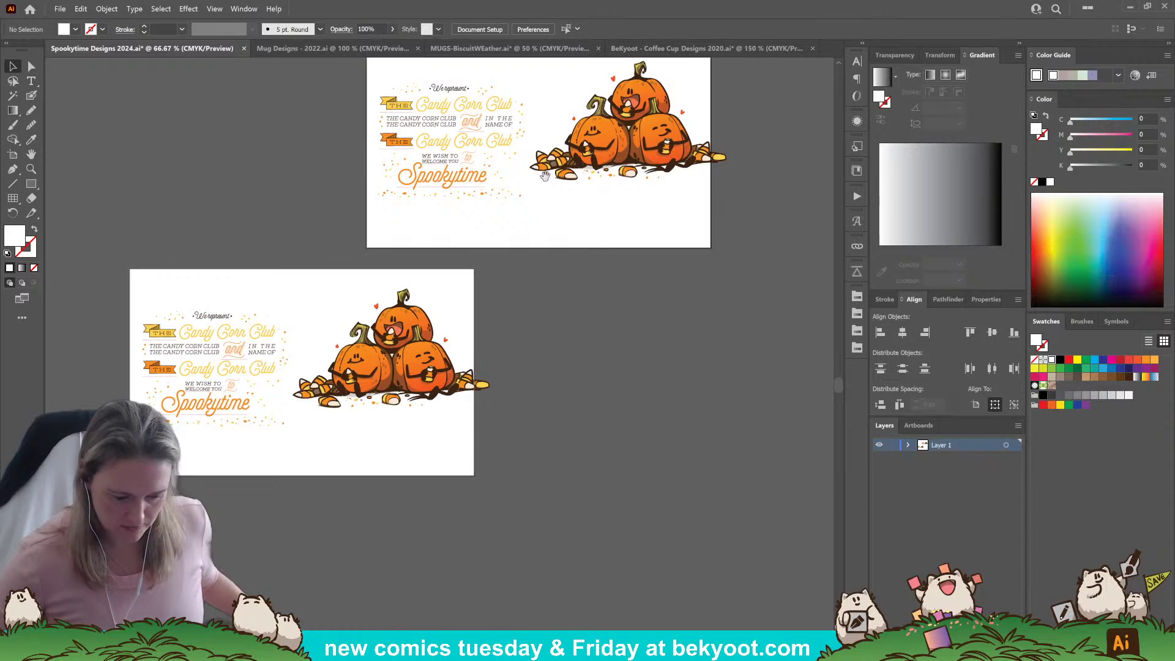
Delete the Candy Corn Club lettering and its dots from the duplicate artboard, keeping the pumpkins there.
scroll(513, 284, "up", 3)
left_click_drag(513, 283, 372, 152)
key("ctrl+z")
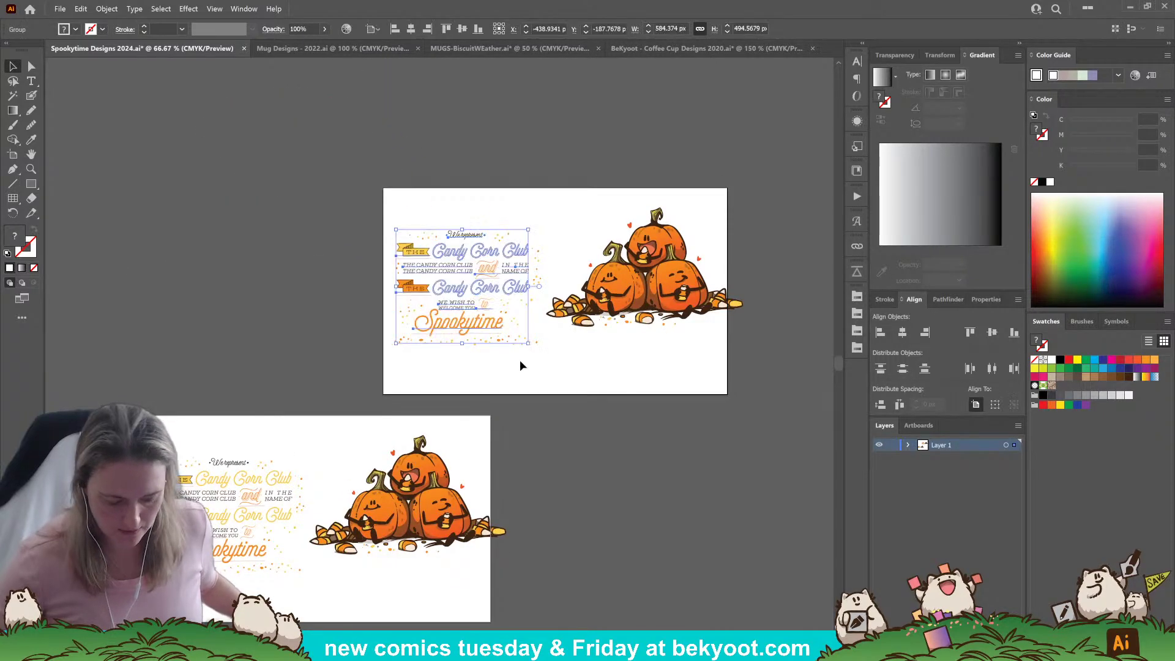
left_click(391, 230)
left_click_drag(391, 231, 537, 350)
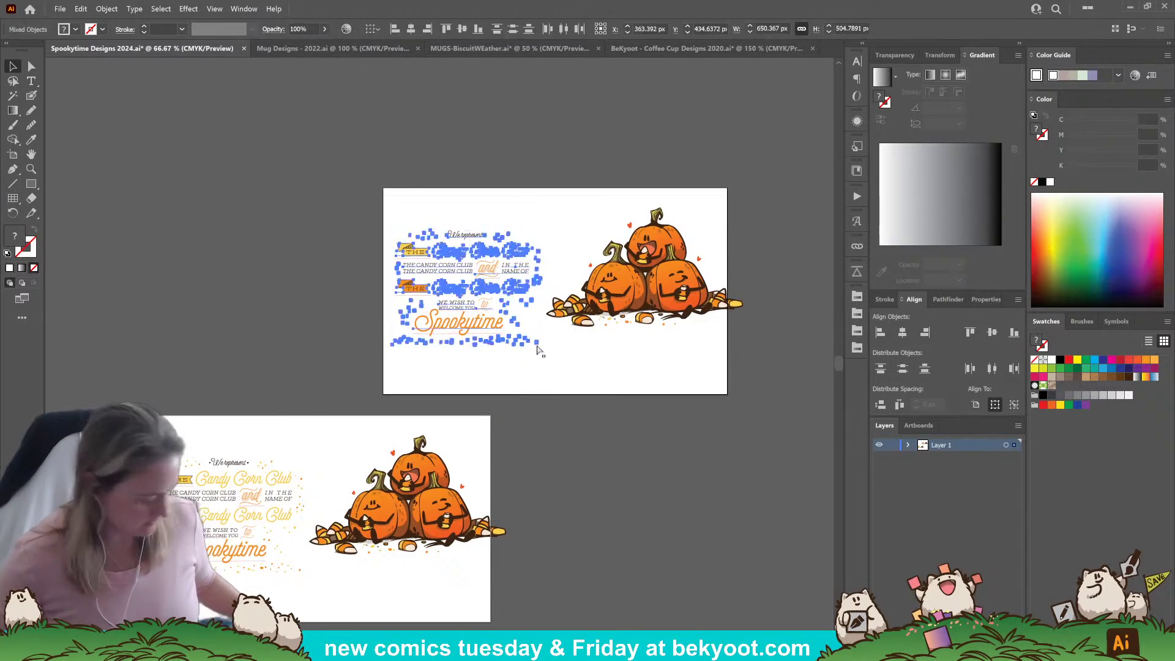
left_click(504, 428)
left_click_drag(199, 456, 331, 547)
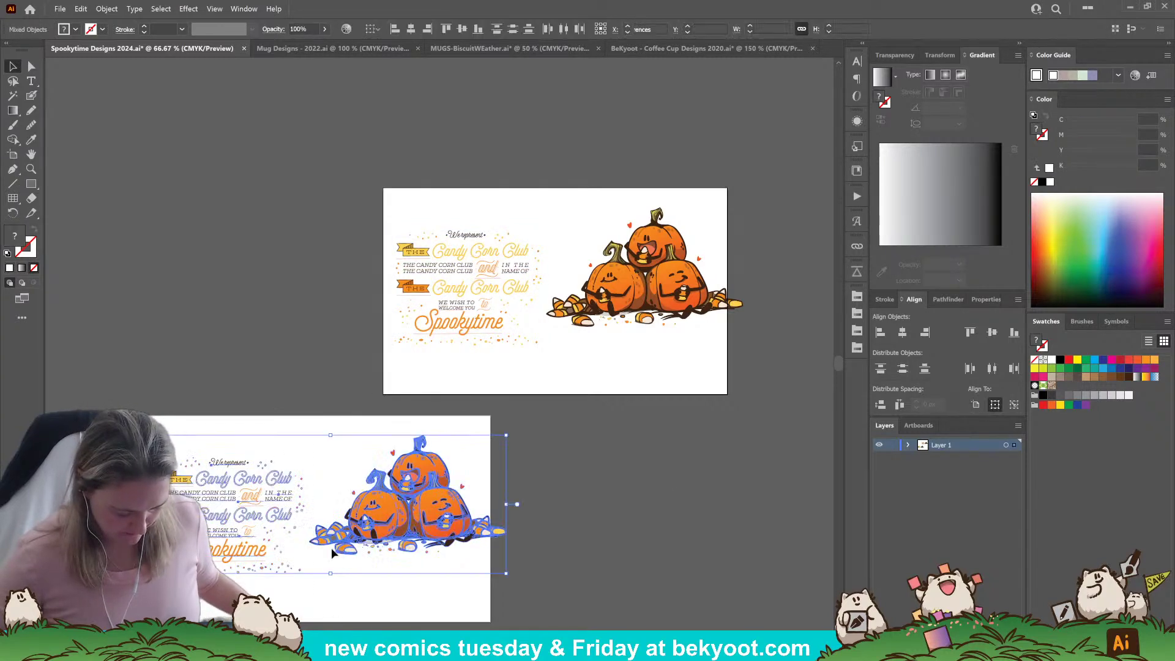
key("Delete")
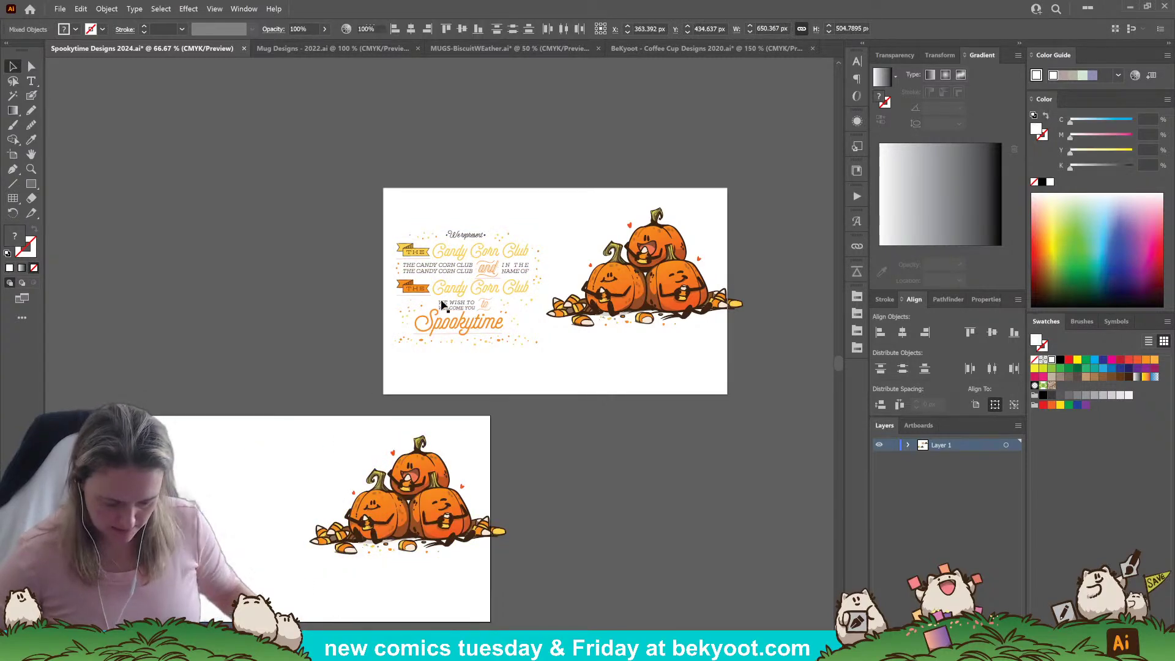
Move the Candy Corn Club lettering onto the lower artboard, and enlarge the original artboard's pumpkins to about 1331 px wide in the middle.
left_click_drag(440, 301, 308, 470)
left_click_drag(635, 303, 547, 341)
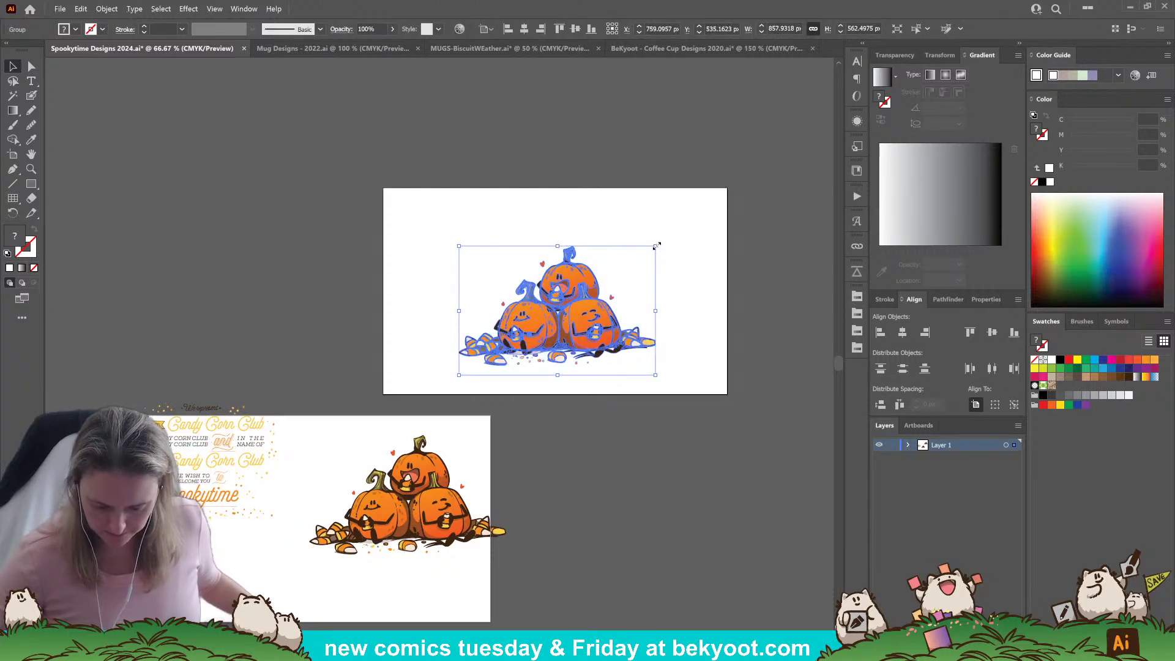
left_click_drag(659, 244, 742, 174)
left_click_drag(612, 299, 570, 321)
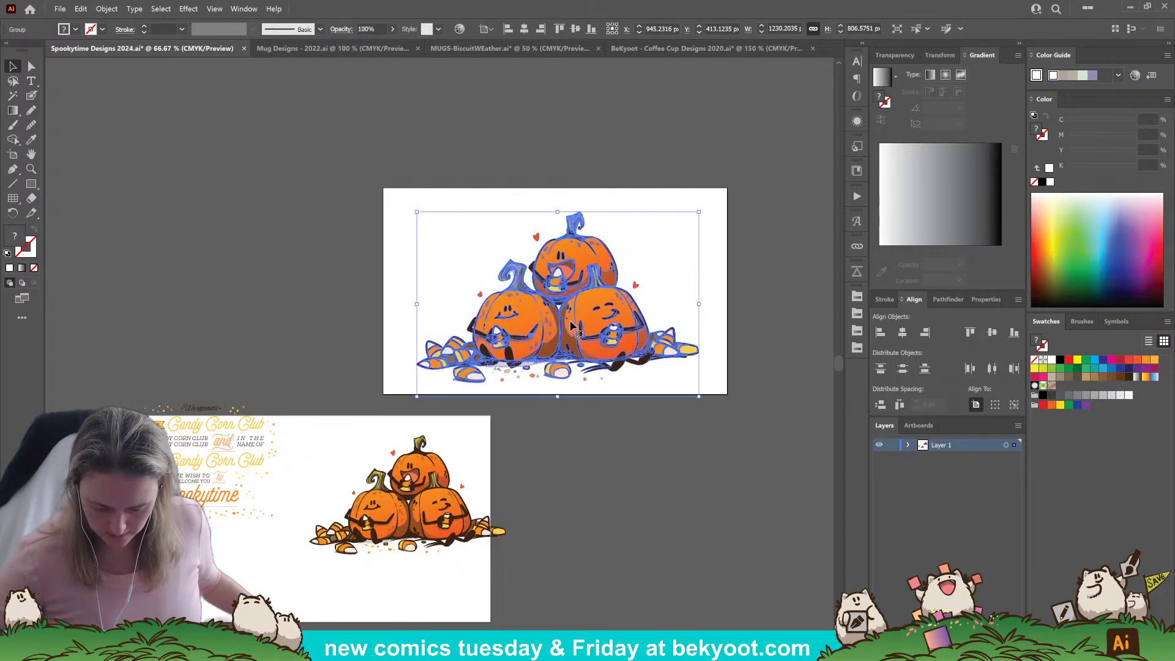
left_click_drag(699, 212, 723, 185)
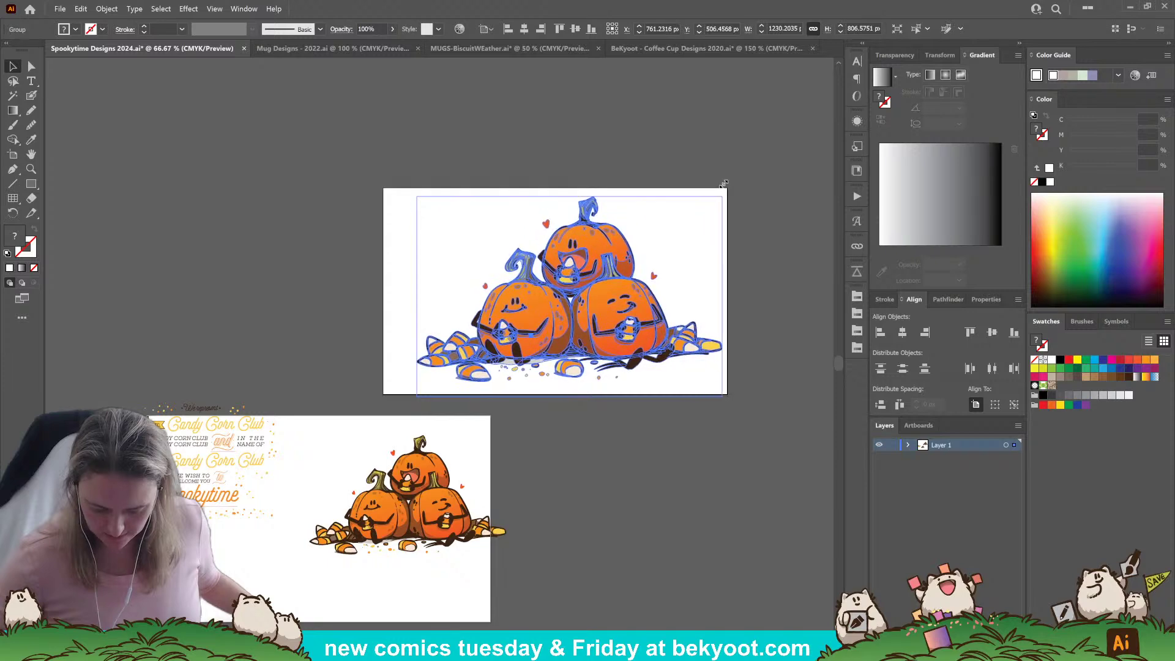
Move the large pumpkin group down off the artboard and delete the tiny stray brown path beneath it.
left_click(619, 477)
left_click_drag(585, 355, 640, 426)
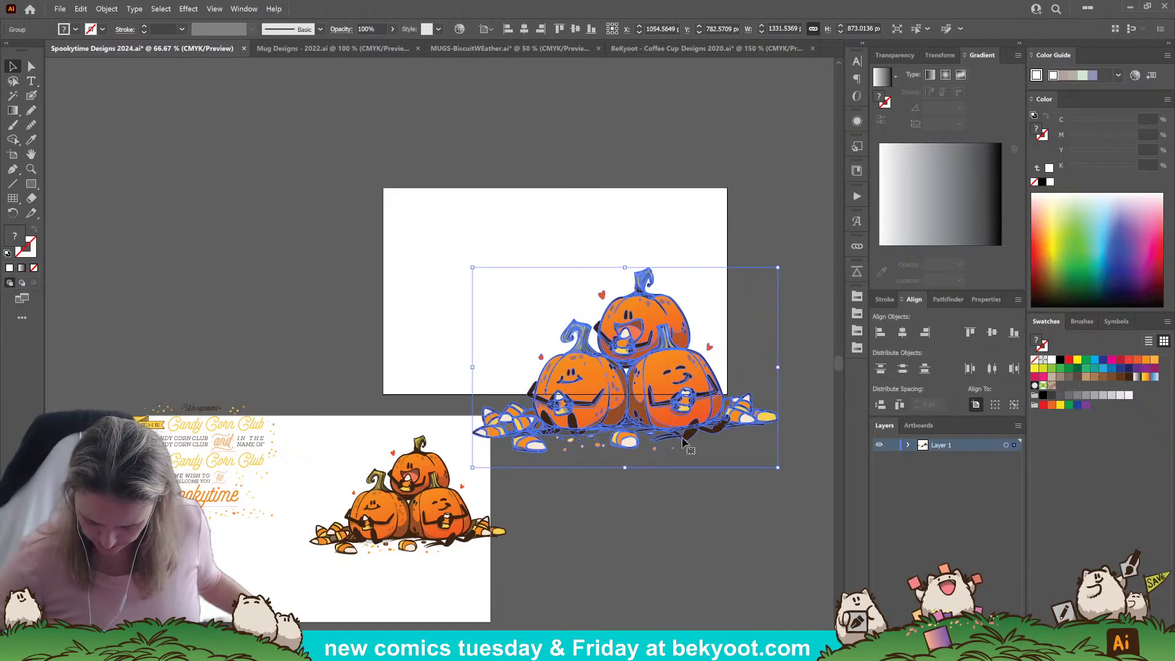
left_click(609, 548)
left_click(637, 367)
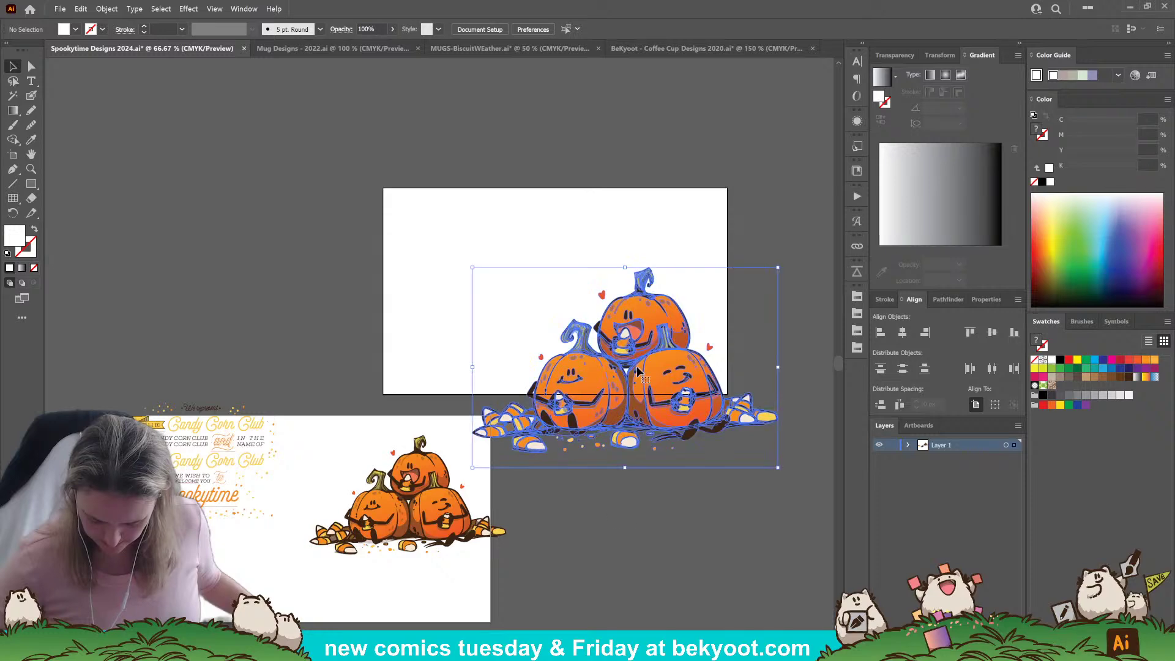
key("a")
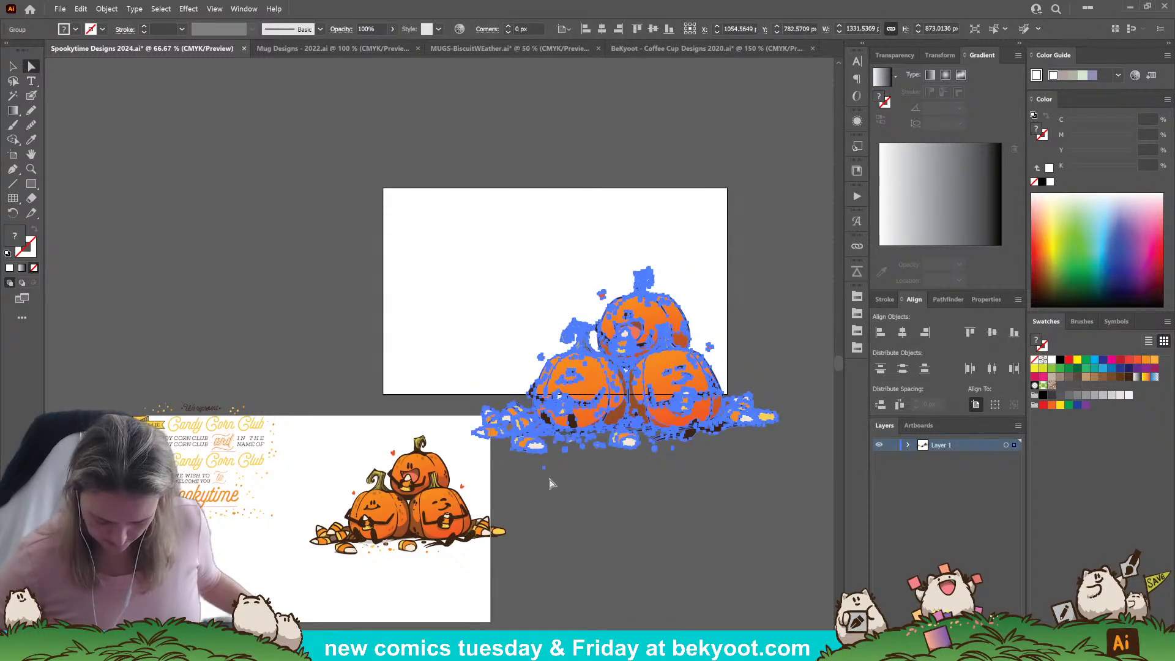
left_click(568, 491)
left_click(572, 428)
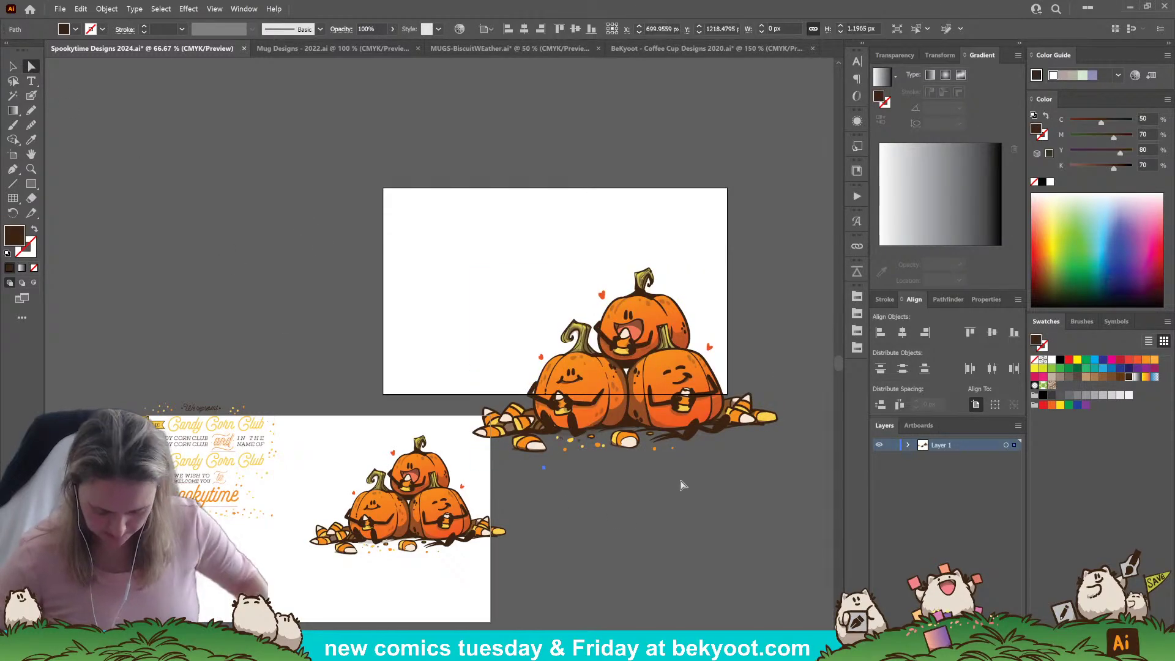
left_click(683, 480)
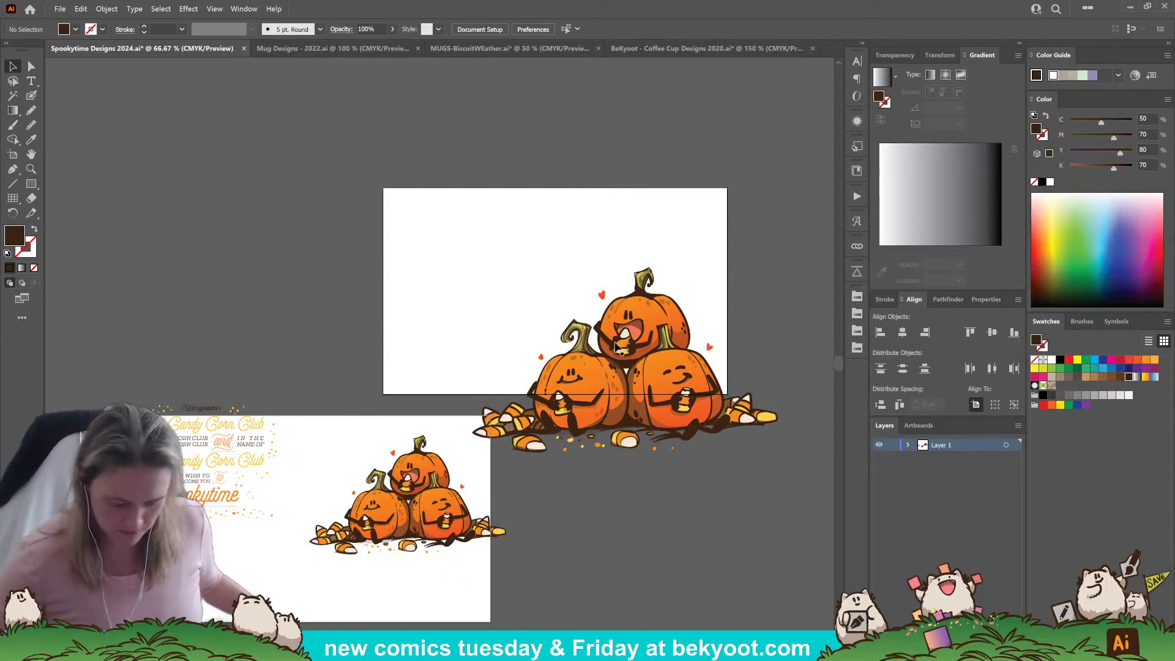
Move the large pumpkin group back onto its artboard and enlarge it to about 1421 px wide.
left_click_drag(616, 346, 555, 303)
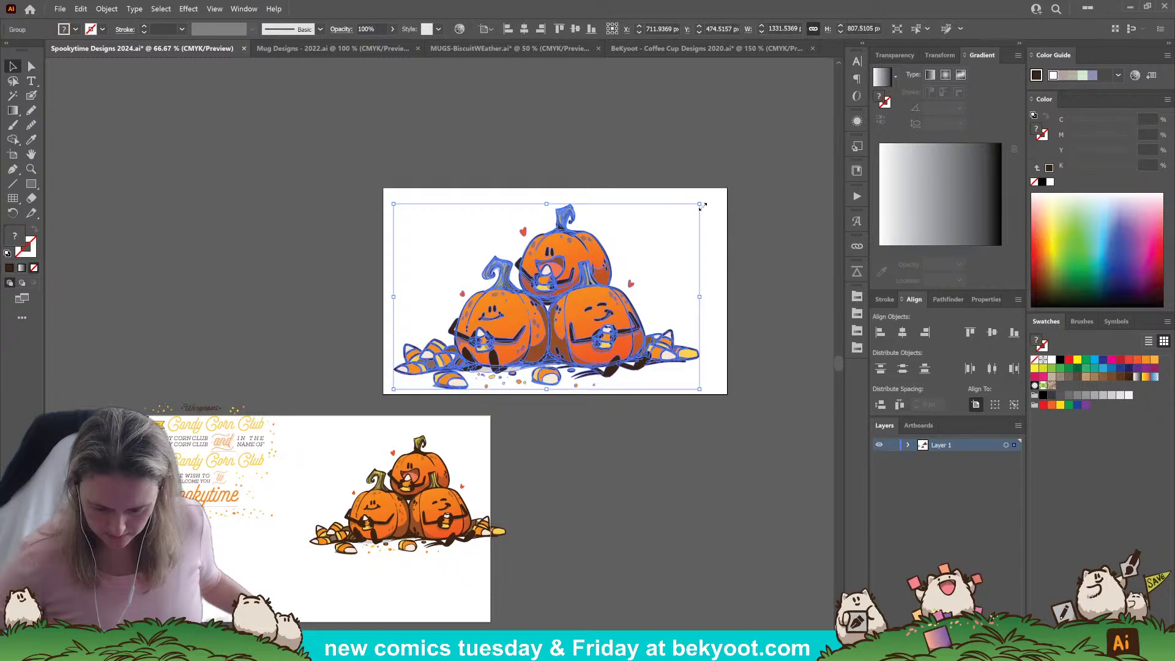
left_click_drag(700, 205, 721, 191)
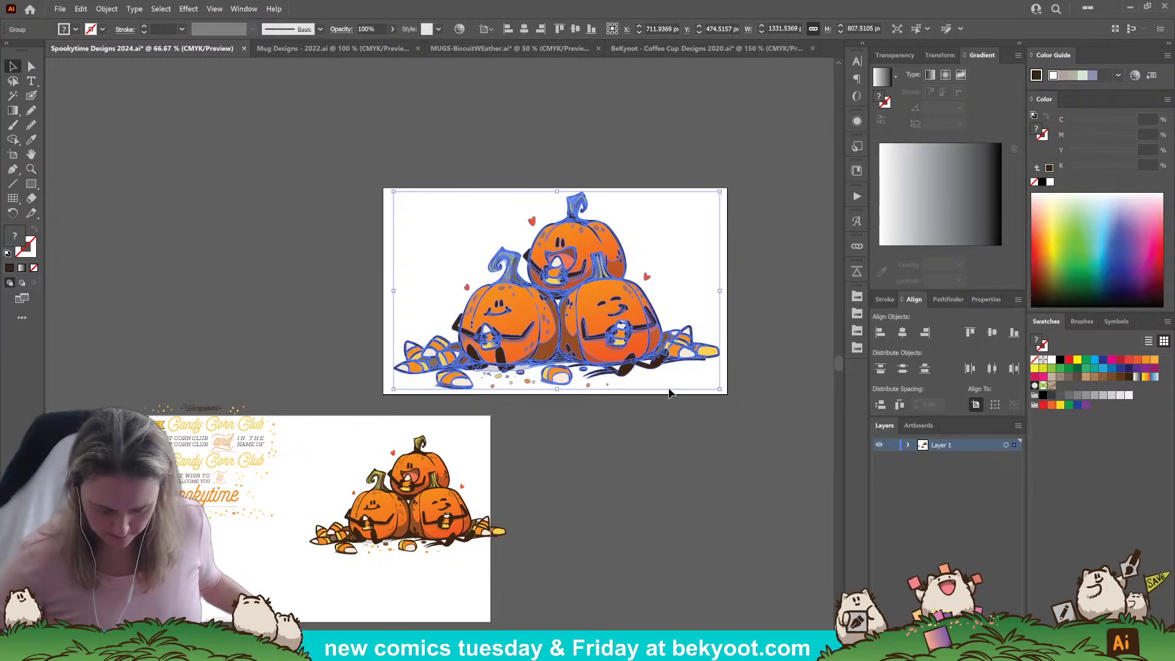
left_click(612, 437)
Move the smaller pumpkin group off the lower artboard and bring the lettering fully inside that artboard.
left_click_drag(483, 507, 232, 113)
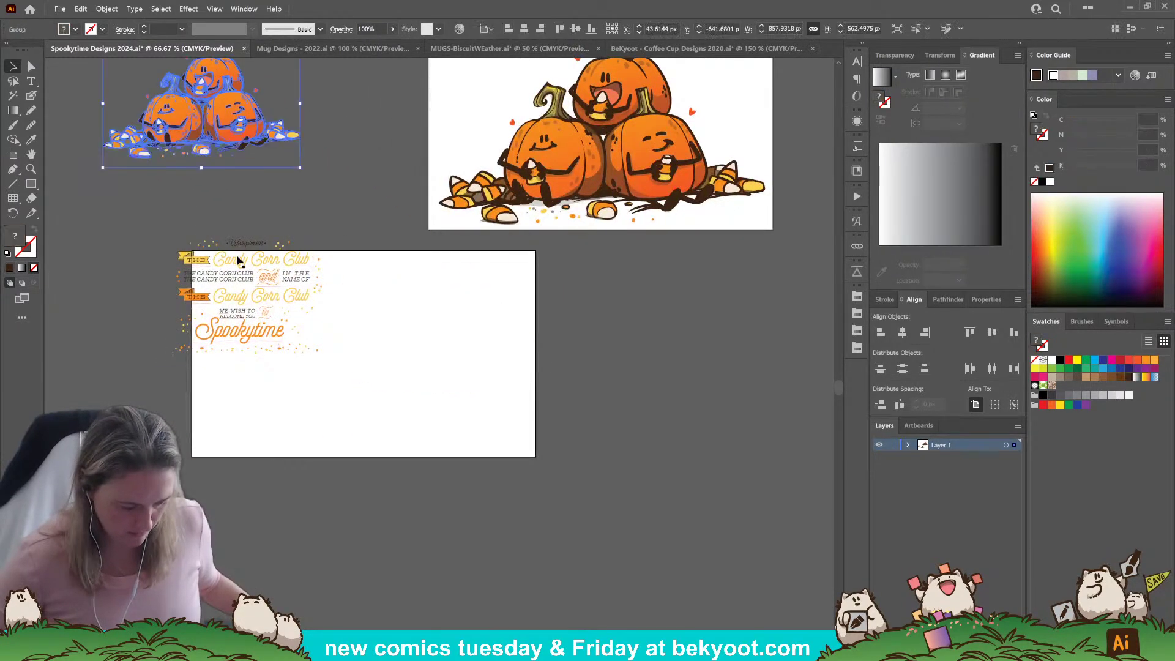
left_click_drag(241, 254, 294, 293)
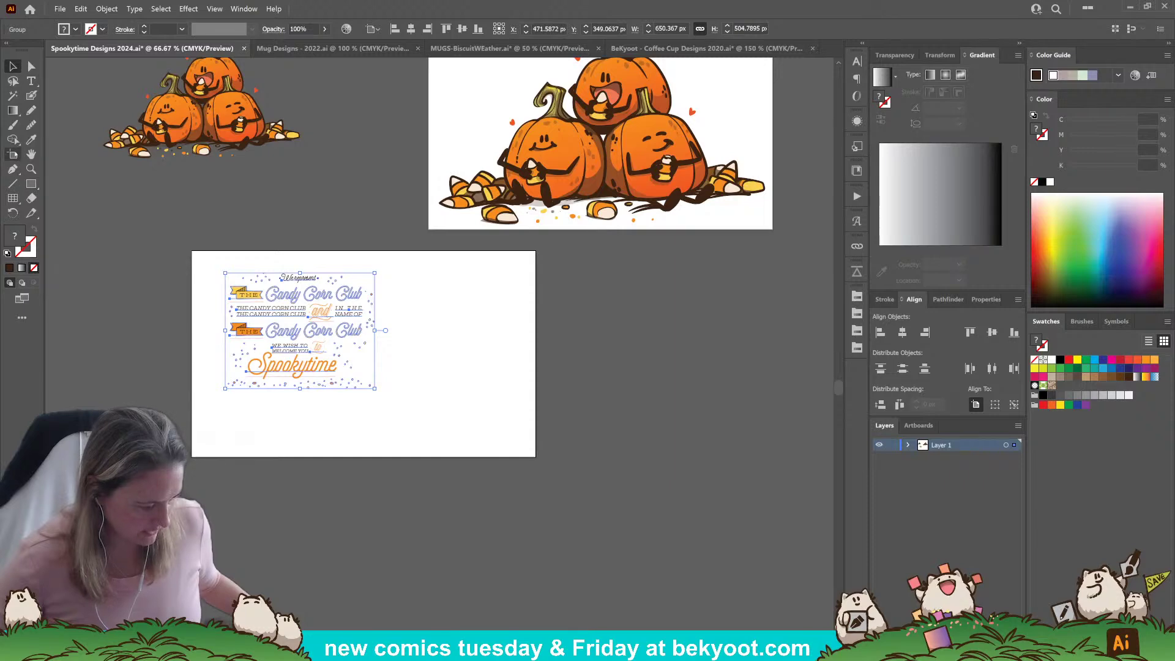
Switch the lower artboard to portrait, 900 × 1500 px, and move it clear of the pumpkin artboard so it surrounds the lettering.
key("shift+o")
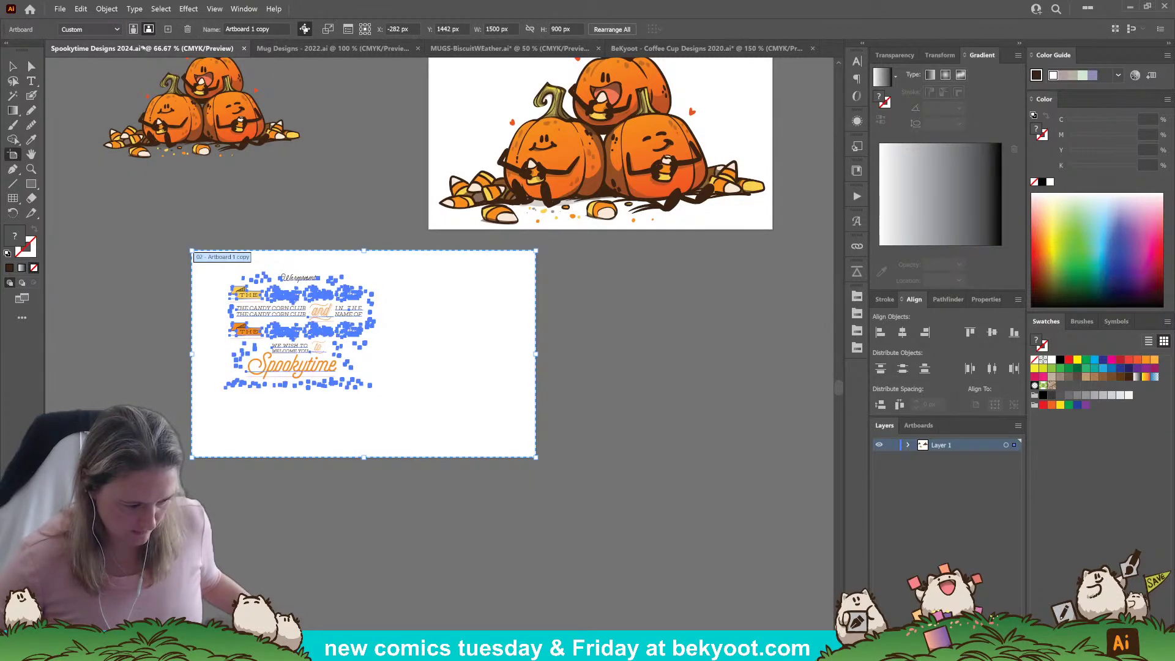
left_click(134, 30)
left_click_drag(419, 330, 402, 341)
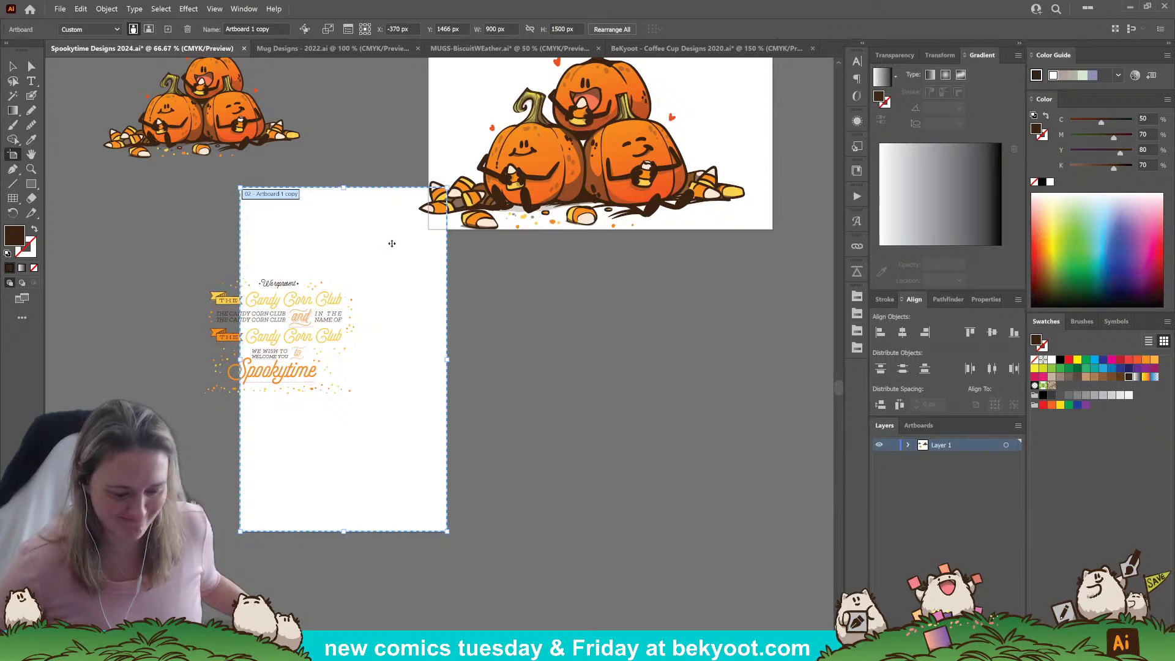
left_click_drag(392, 244, 332, 267)
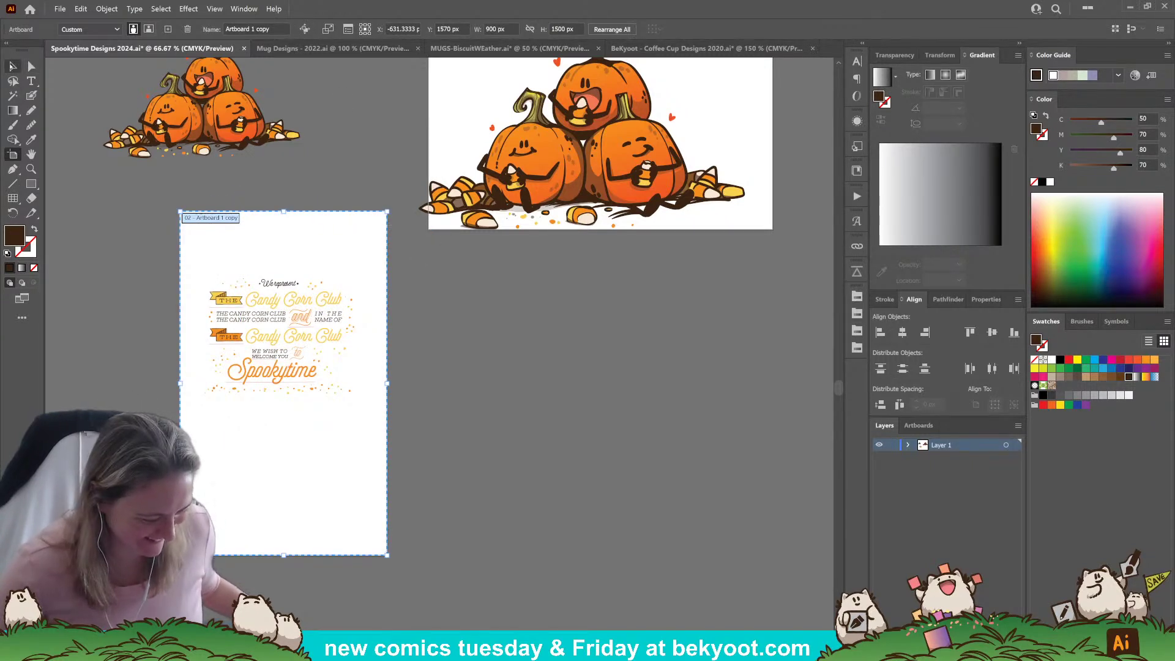
Reposition the large pumpkin group so it sits centred within its landscape artboard.
left_click(14, 66)
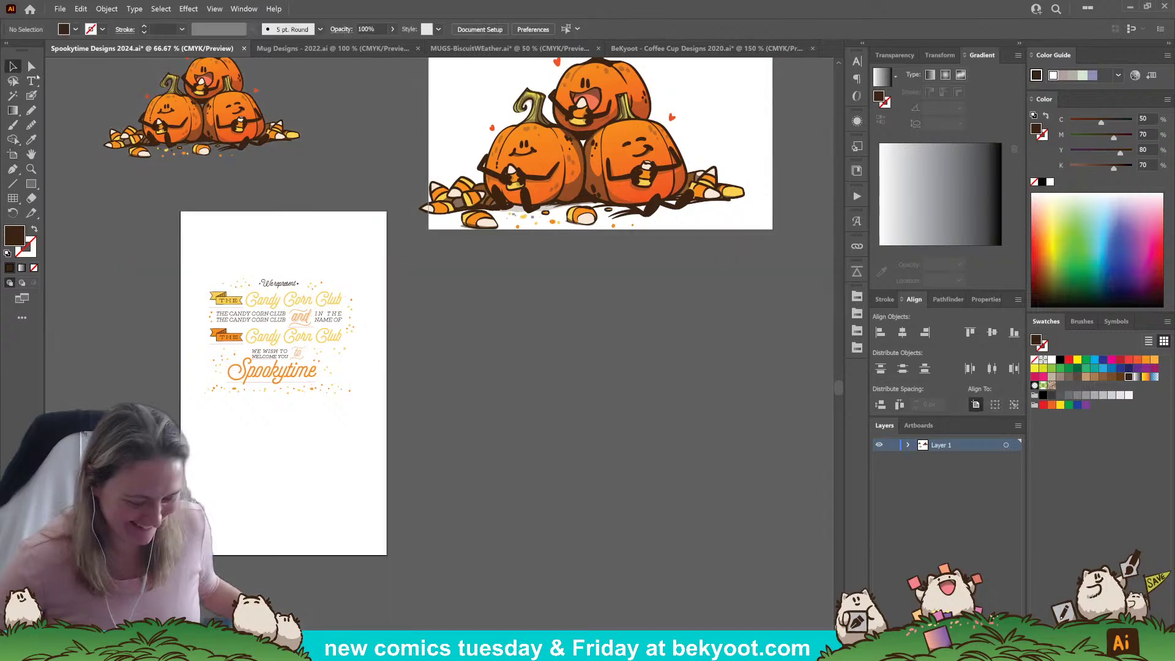
left_click_drag(593, 162, 629, 263)
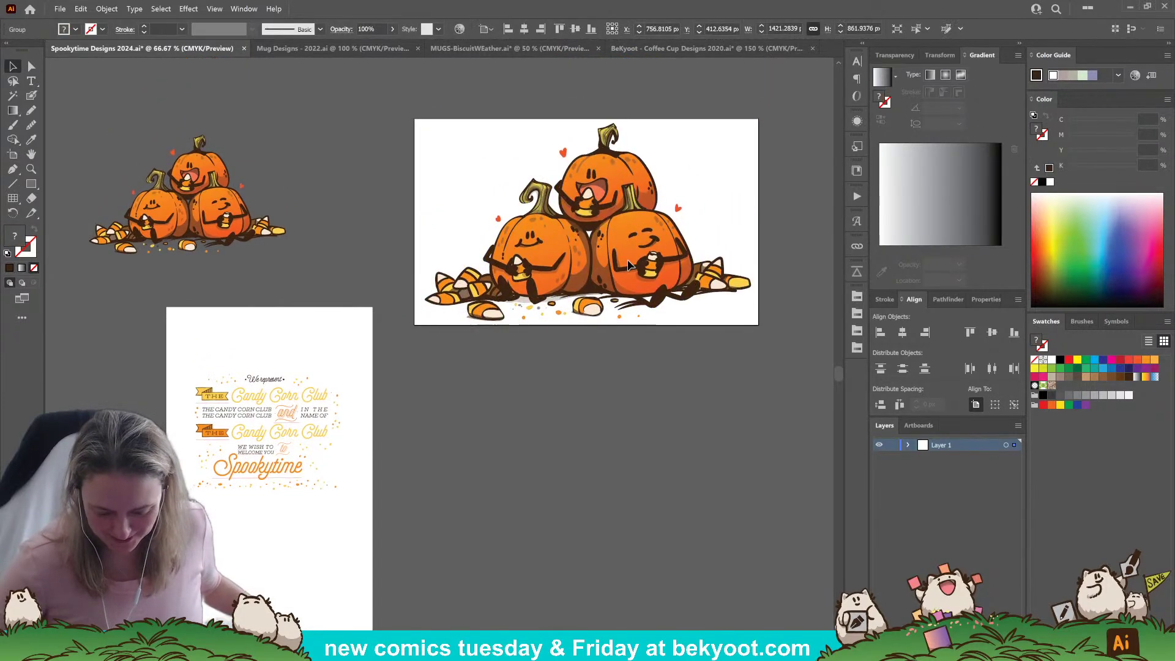
left_click(486, 459)
Enlarge the Candy Corn Club lettering to about 829 px wide and move it up near the top of its portrait artboard.
left_click_drag(464, 491, 632, 274)
left_click(494, 219)
left_click_drag(509, 274, 533, 313)
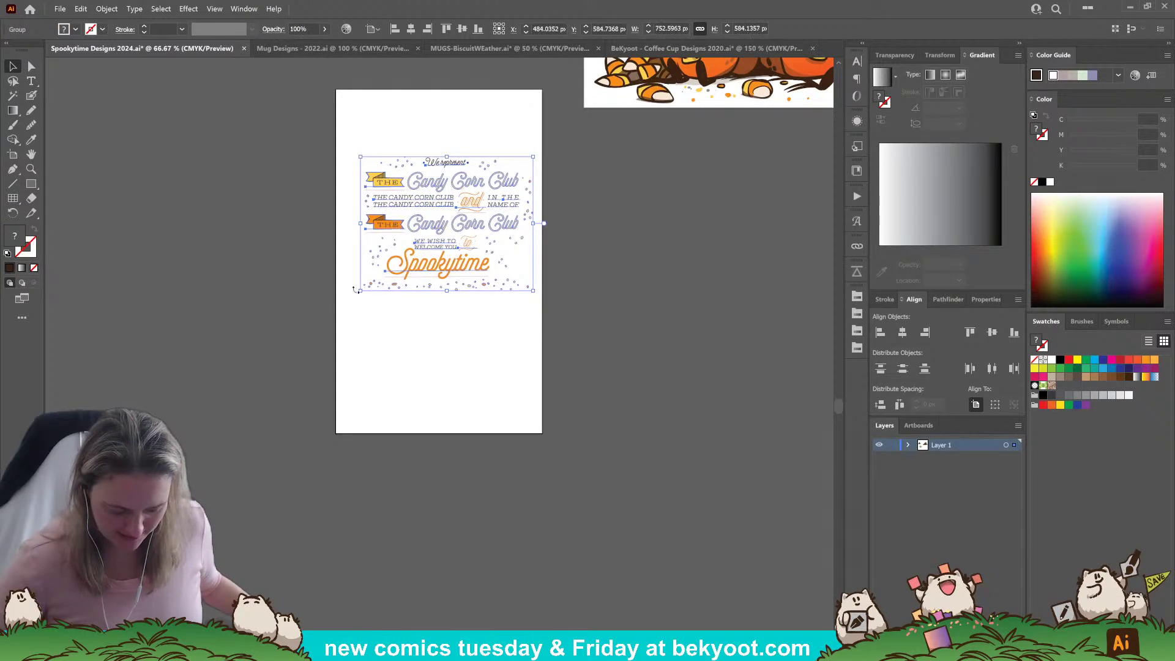
left_click_drag(356, 290, 343, 304)
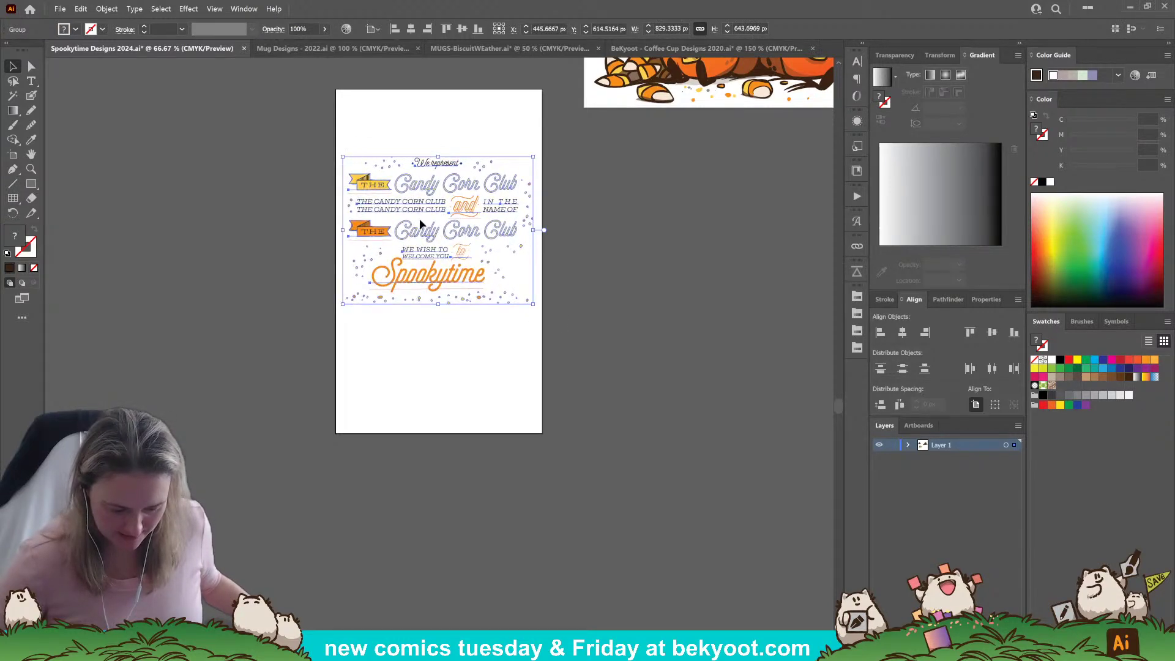
left_click(422, 174)
left_click_drag(448, 184, 448, 135)
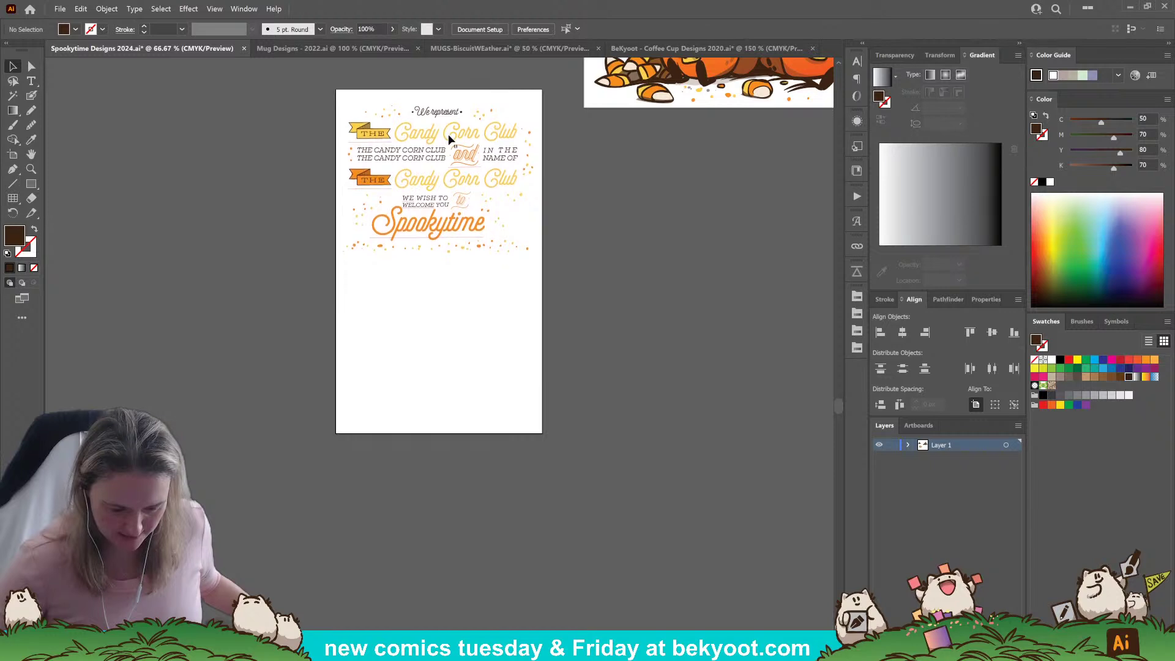
Shorten the lettering artboard from its lower edge so it ends just below the Spookytime text and dots.
scroll(454, 311, "up", 1)
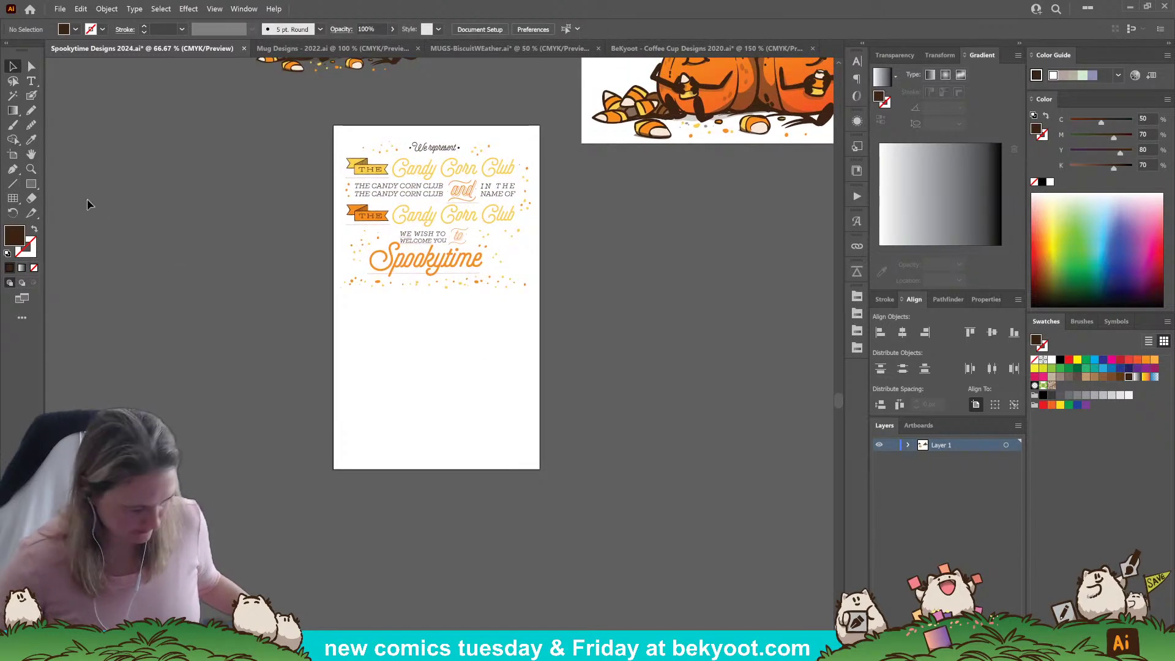
key("shift+o")
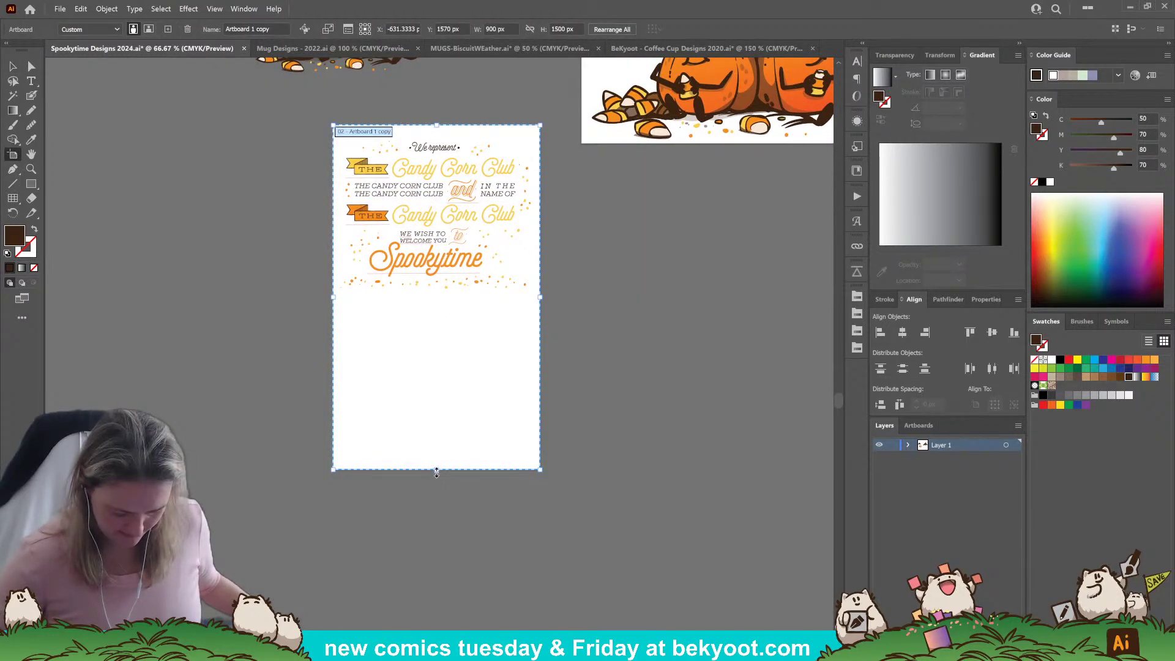
left_click_drag(436, 470, 448, 392)
left_click_drag(448, 304, 448, 303)
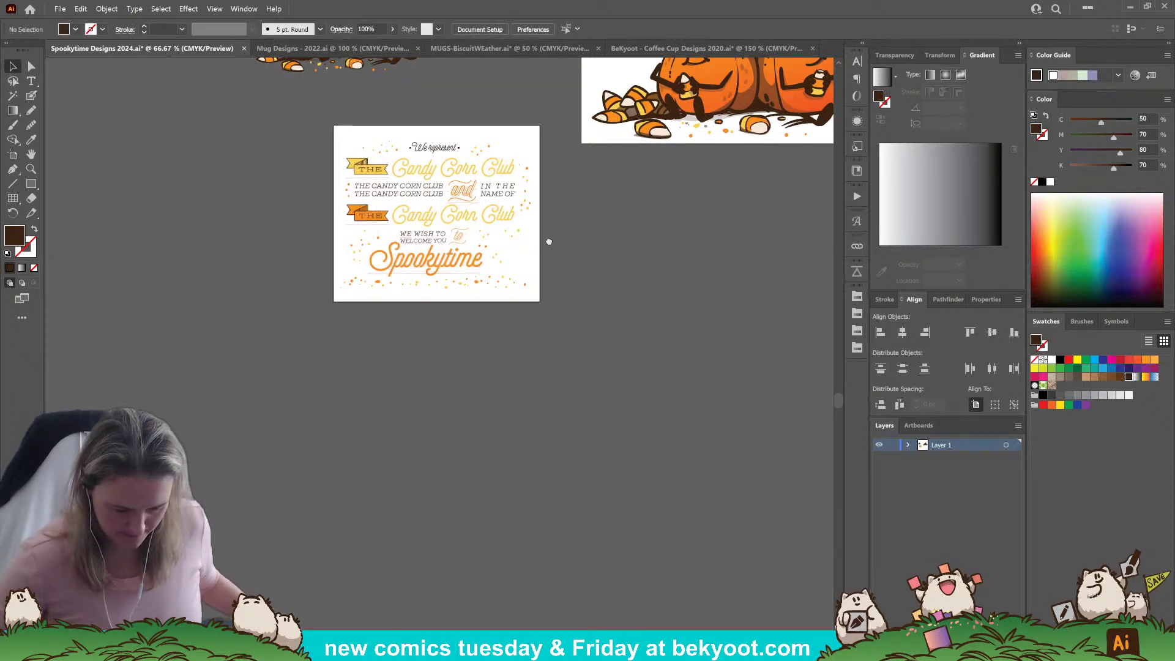
Start a PNG export named "Spookytime Designs 2024" to the Desktop with Use Artboards enabled.
left_click_drag(547, 240, 518, 285)
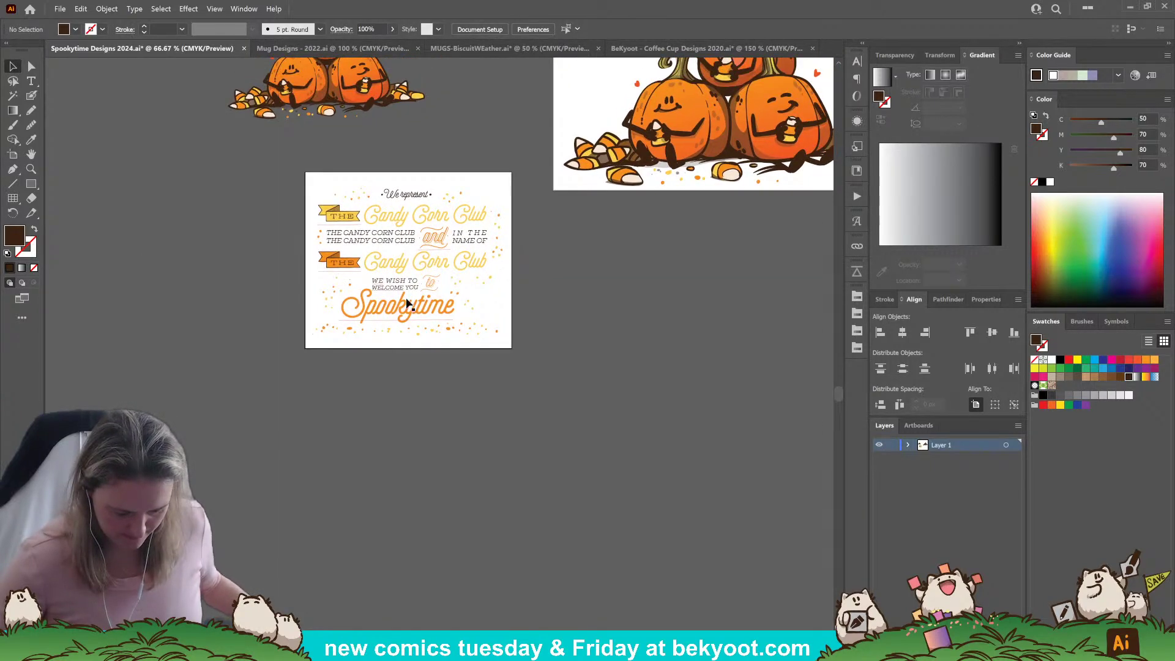
left_click_drag(643, 315, 457, 440)
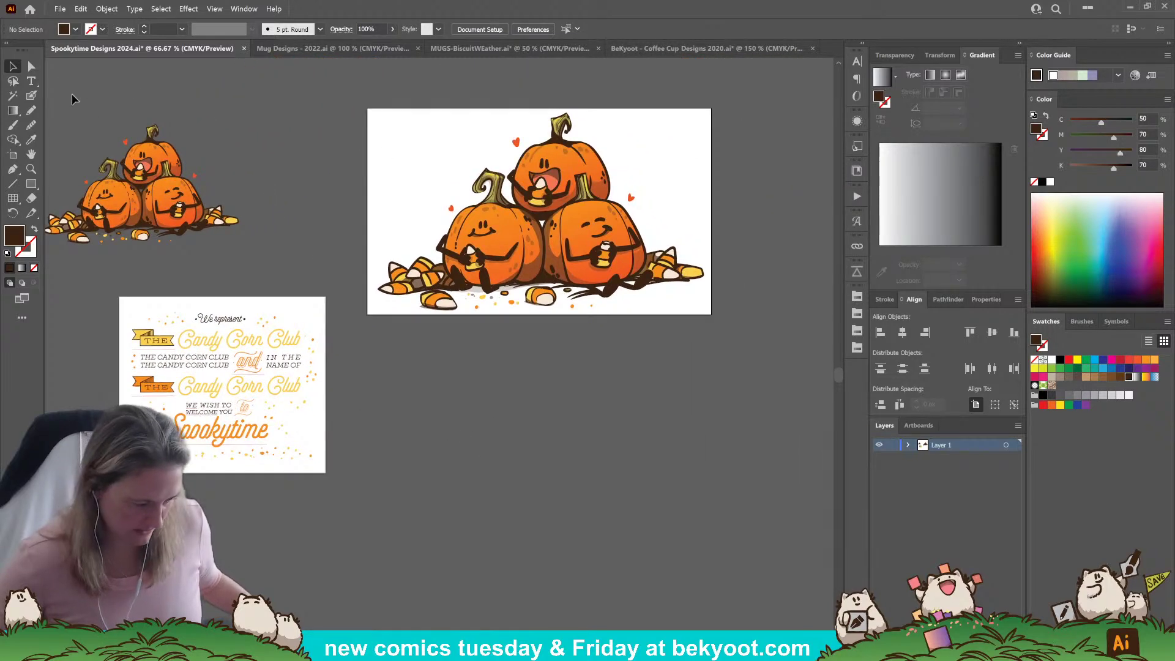
left_click(60, 9)
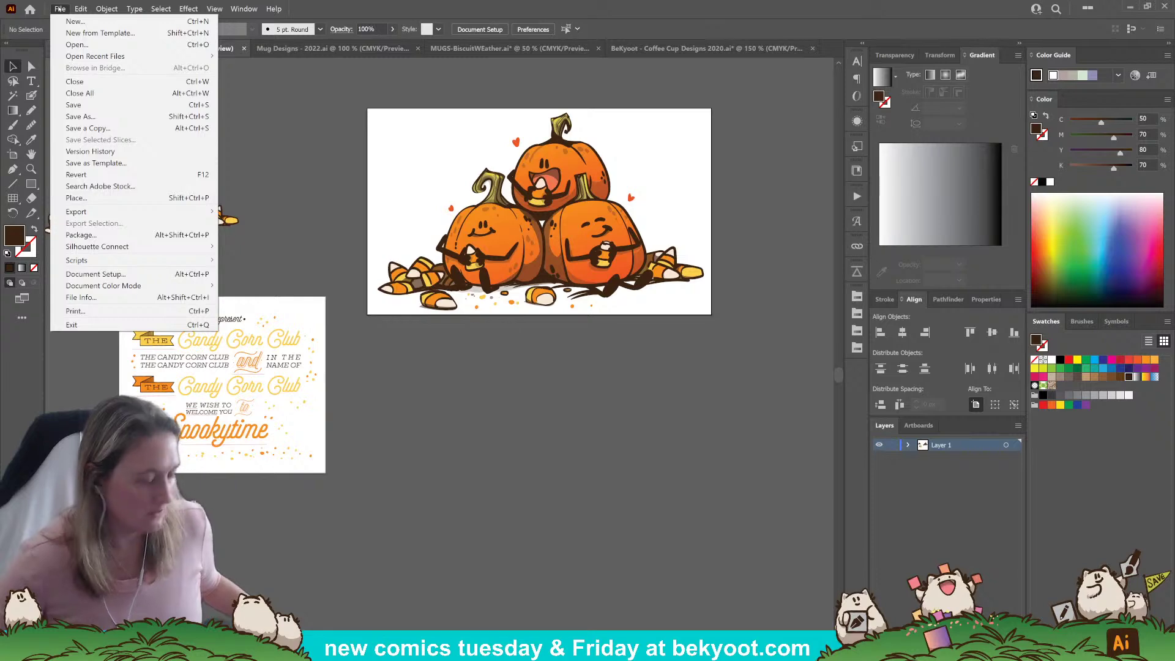
mouse_move(112, 213)
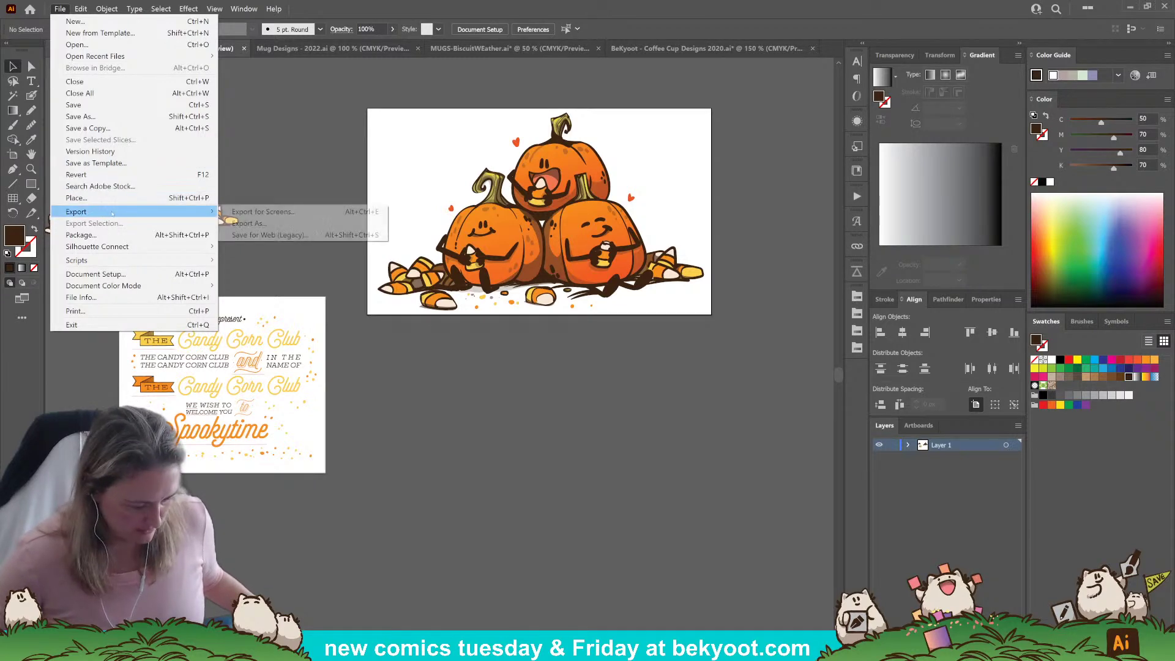
left_click(249, 223)
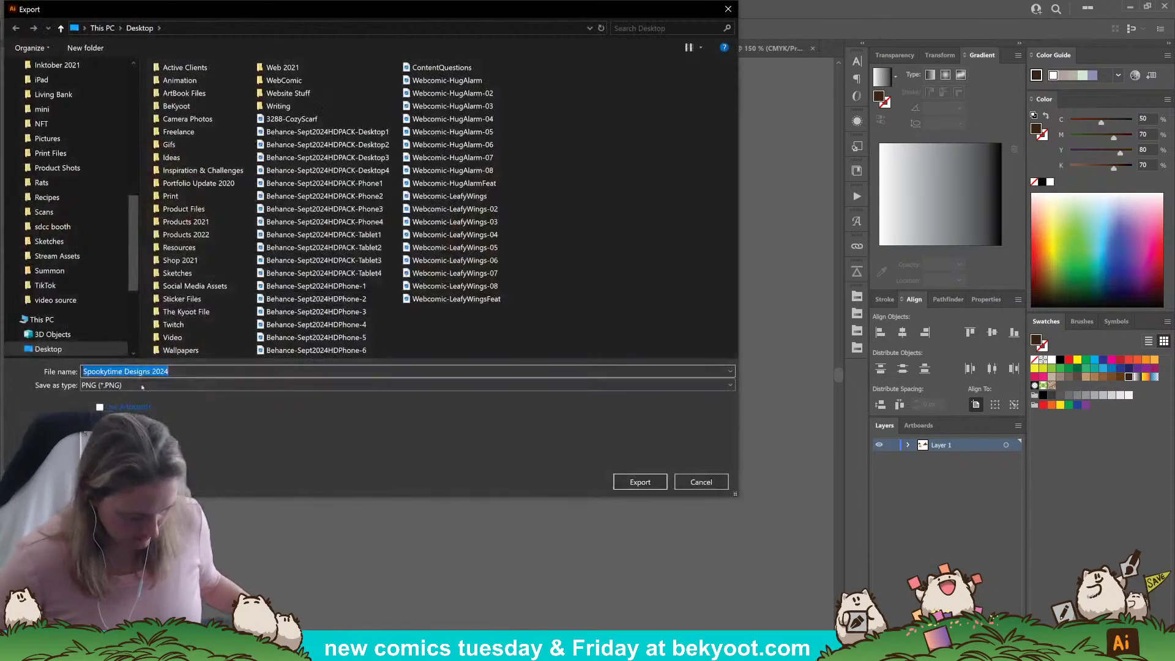
left_click(100, 407)
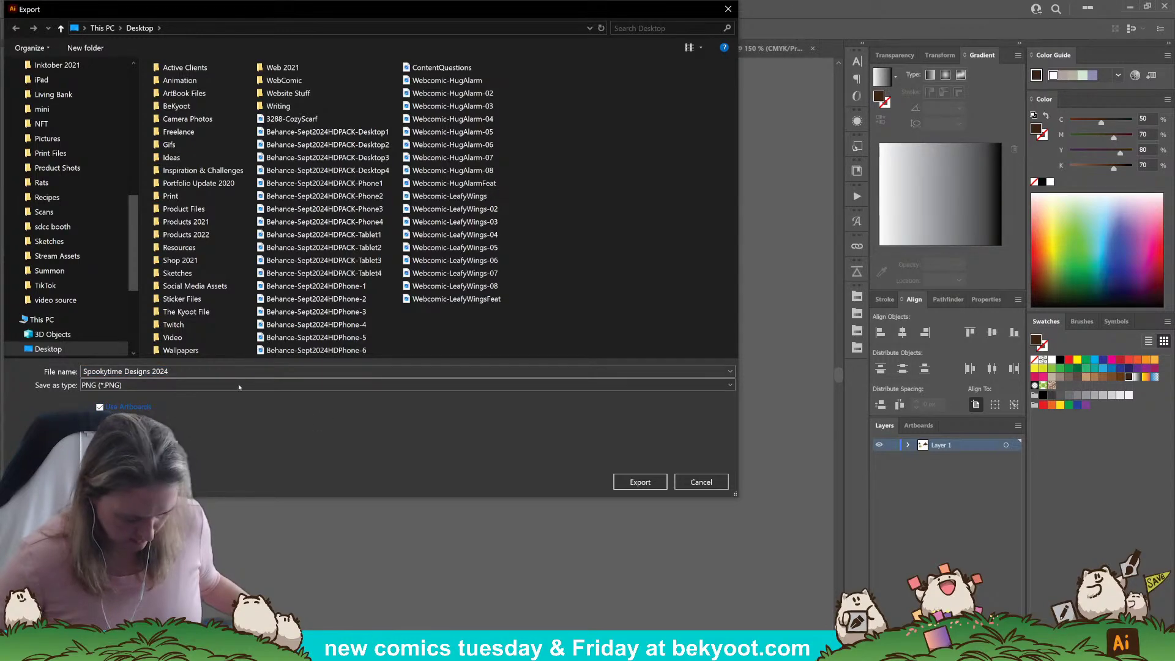
left_click(617, 483)
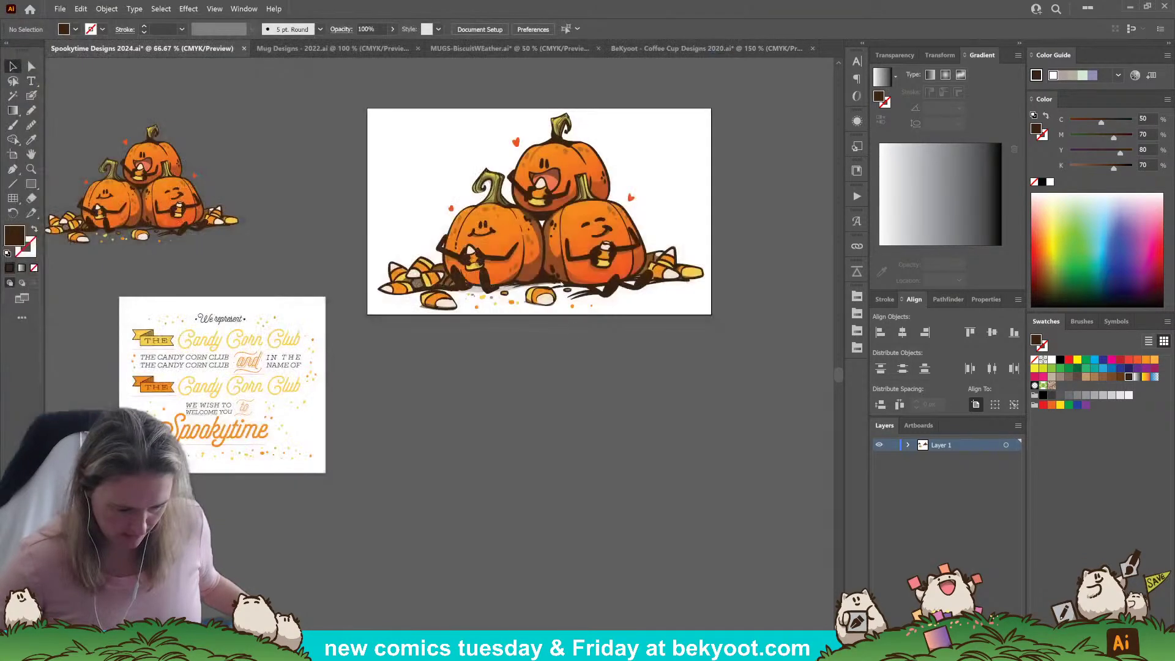
Export the PNGs at High (300 ppi) with a transparent background, and save the Illustrator document.
left_click(542, 219)
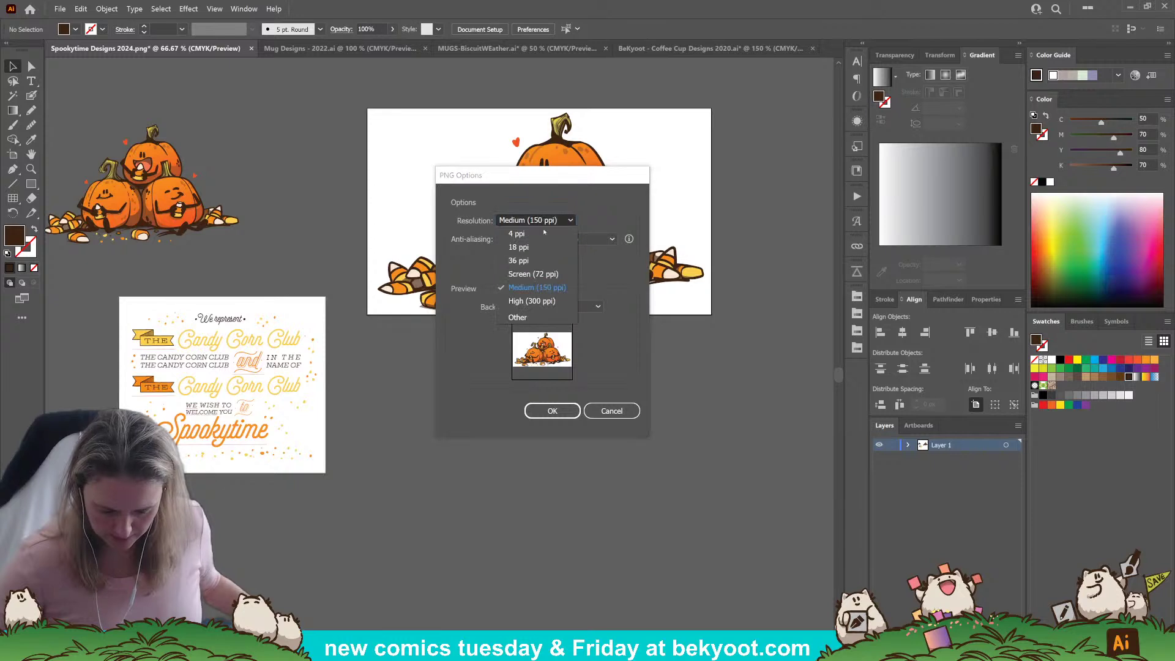
left_click(567, 300)
left_click(569, 306)
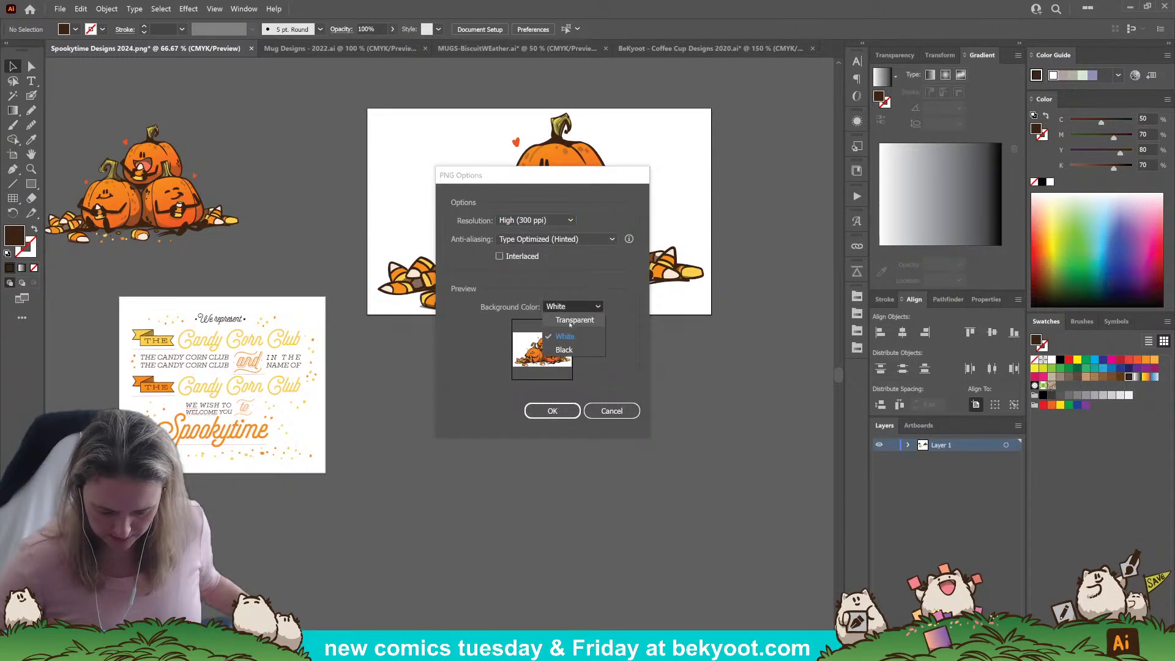
left_click(569, 321)
left_click(552, 411)
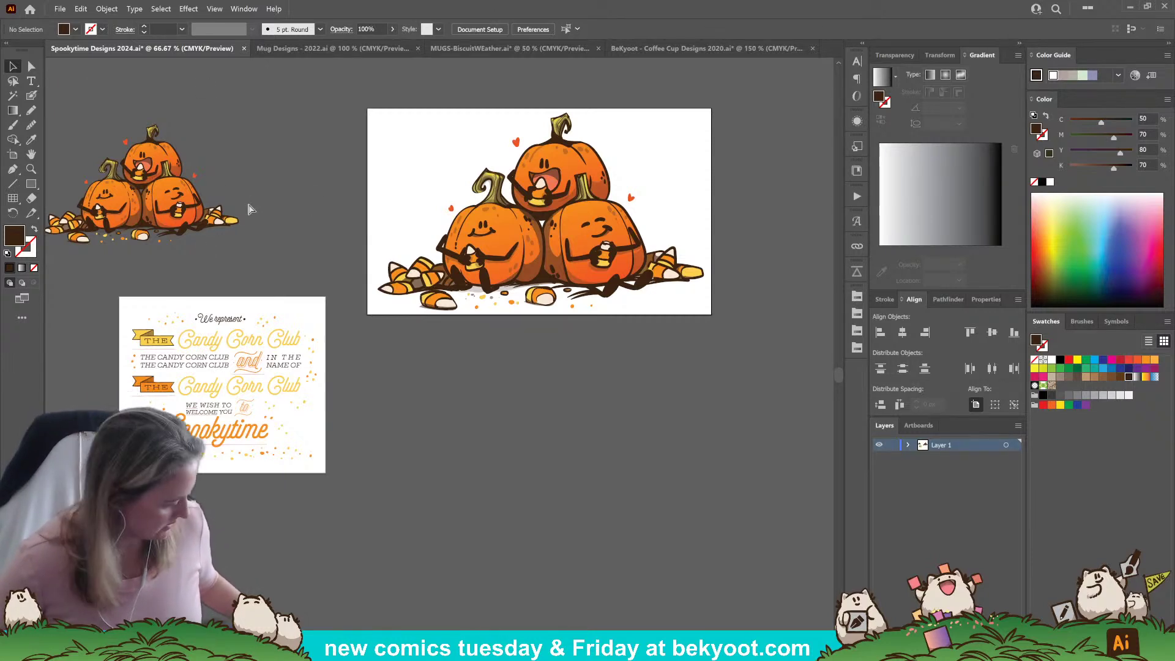
key("ctrl+s")
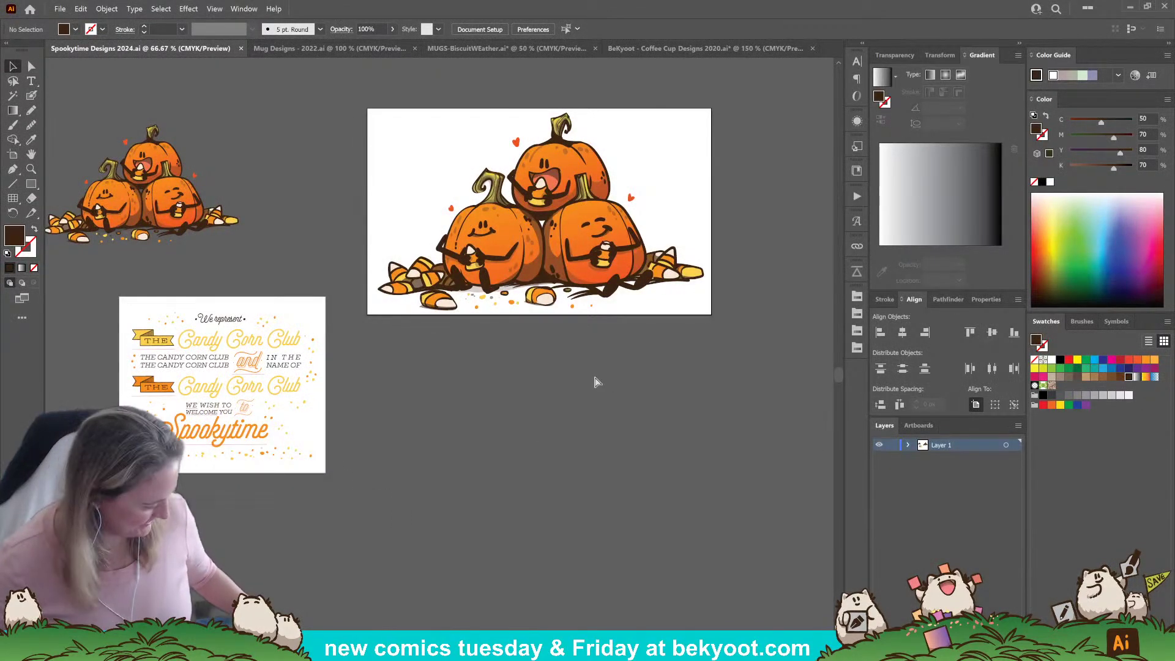
Paste the copied sweatshirt mockup image and place it below the pumpkin artboard, beside the lettering artboard.
key("ctrl+v")
left_click_drag(443, 355, 444, 406)
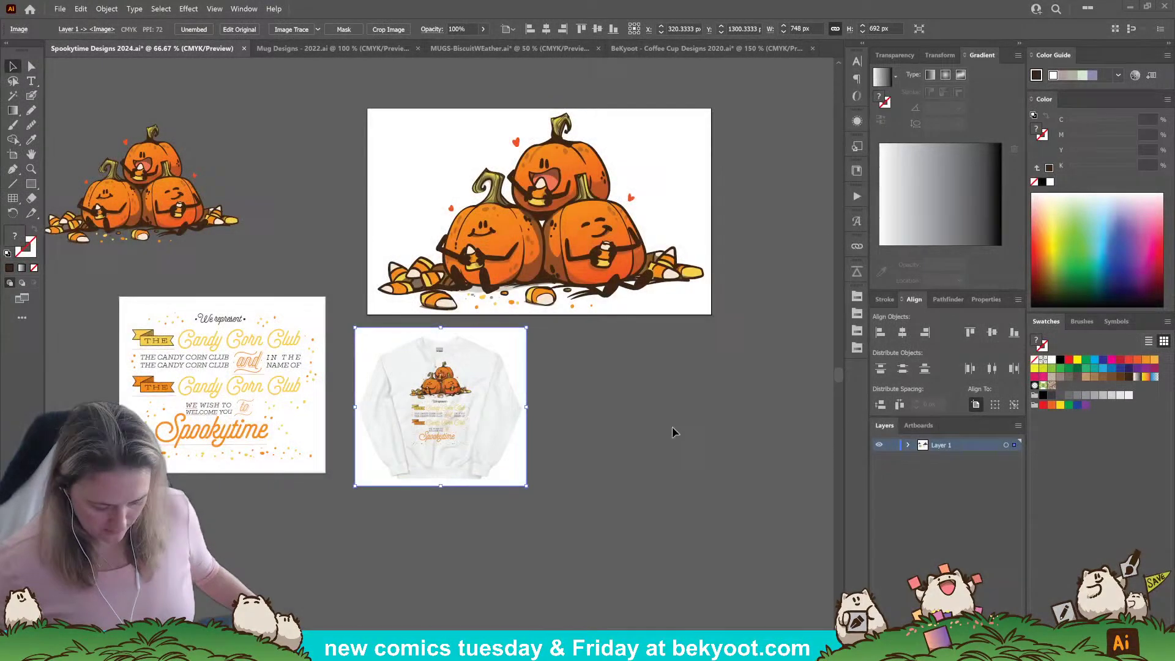
Paste the back view of the white sweatshirt mockup and place it directly beside the front view below the pumpkin artboard.
left_click(652, 398)
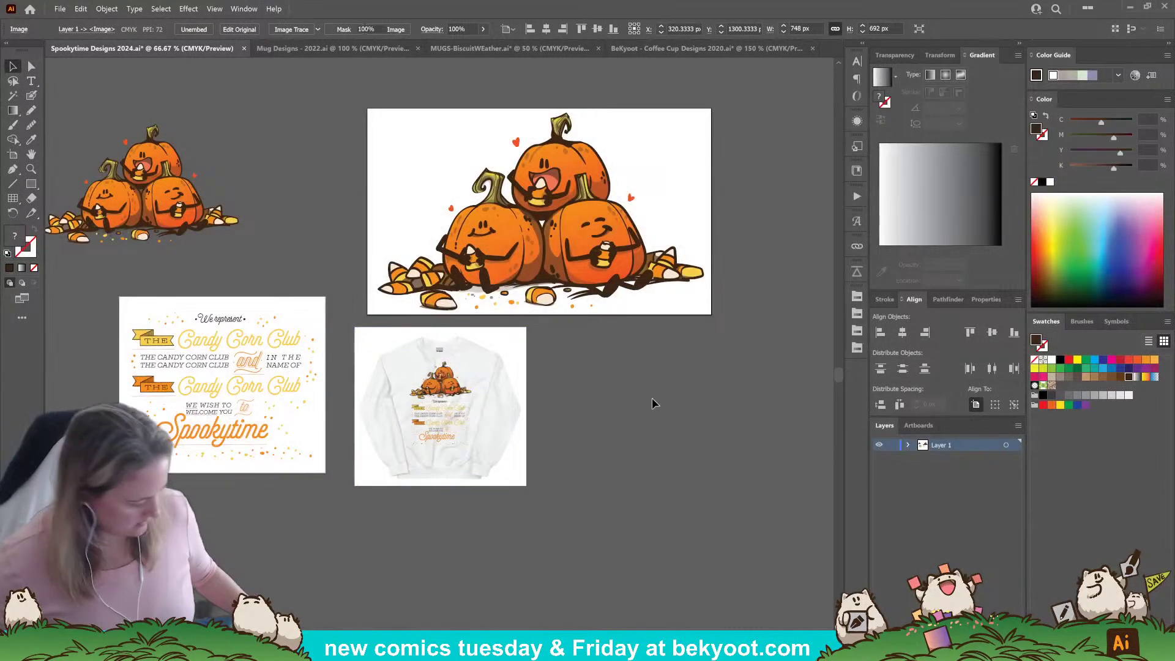
key("ctrl+v")
left_click_drag(458, 375, 630, 429)
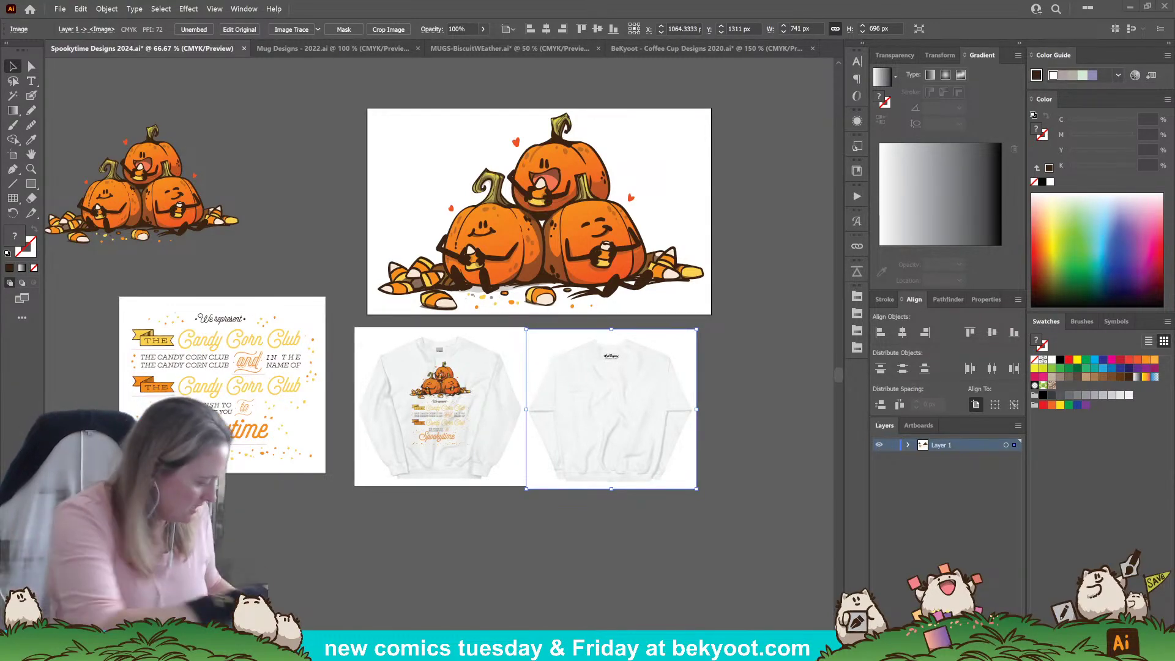
Capture the front view of another white sweatshirt mockup and place it below the first front view.
key("super+shift+s")
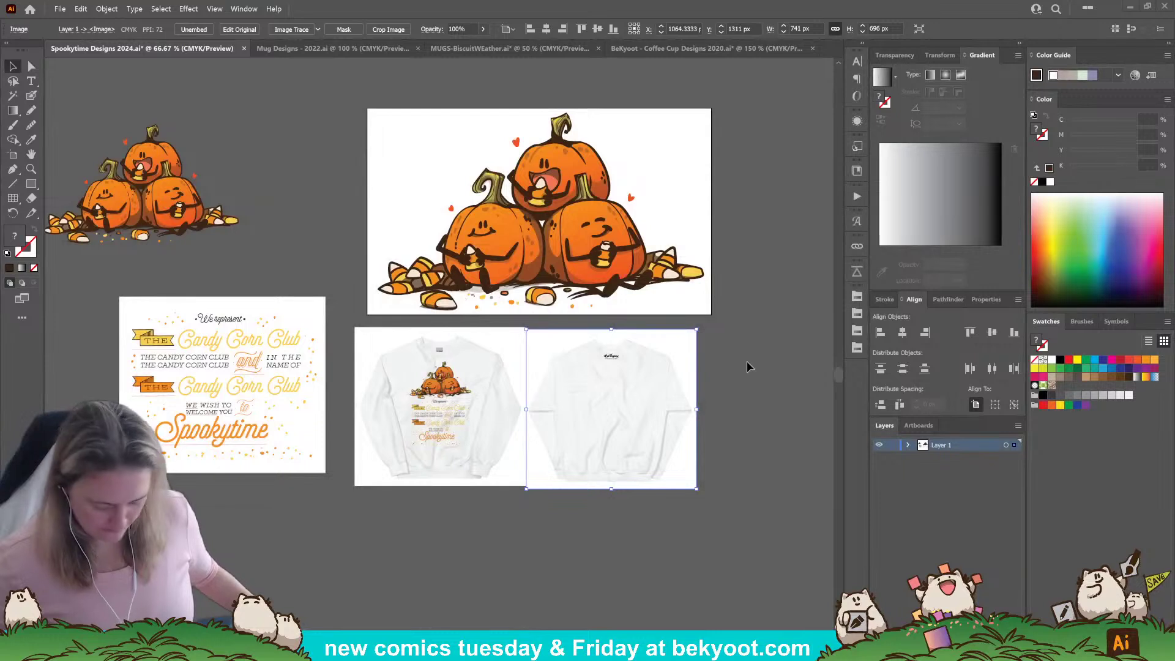
left_click(747, 363)
key("ctrl+v")
left_click_drag(453, 346, 446, 572)
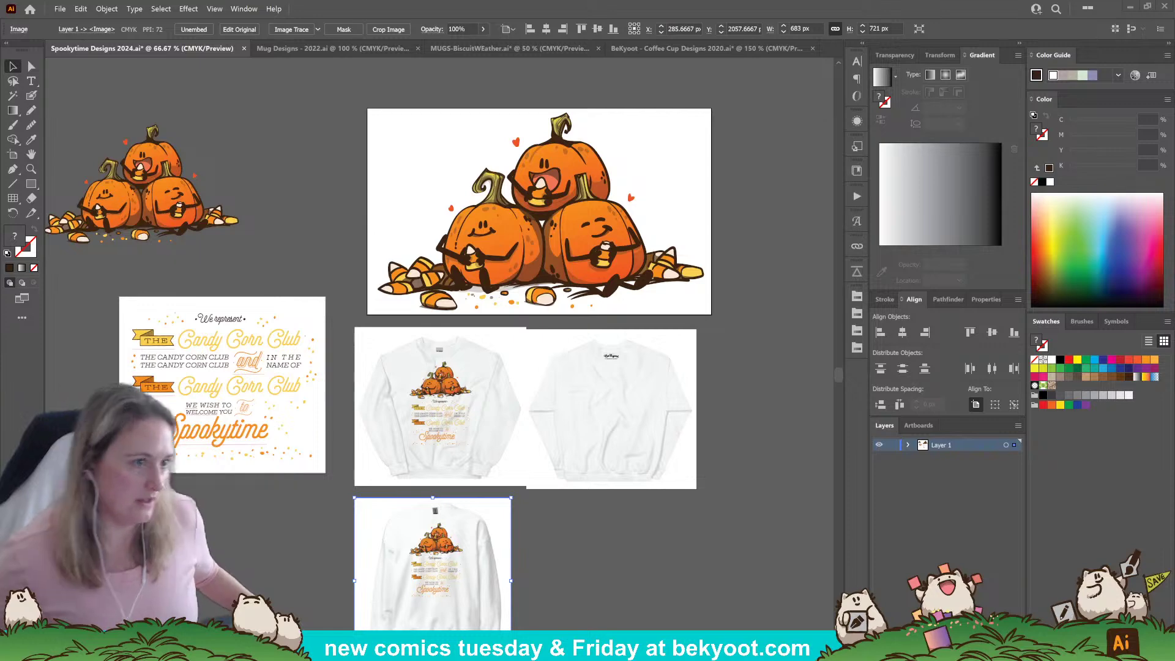
Capture the second white sweatshirt's back view and place it beside its front view, under the first back view.
key("super+shift+s")
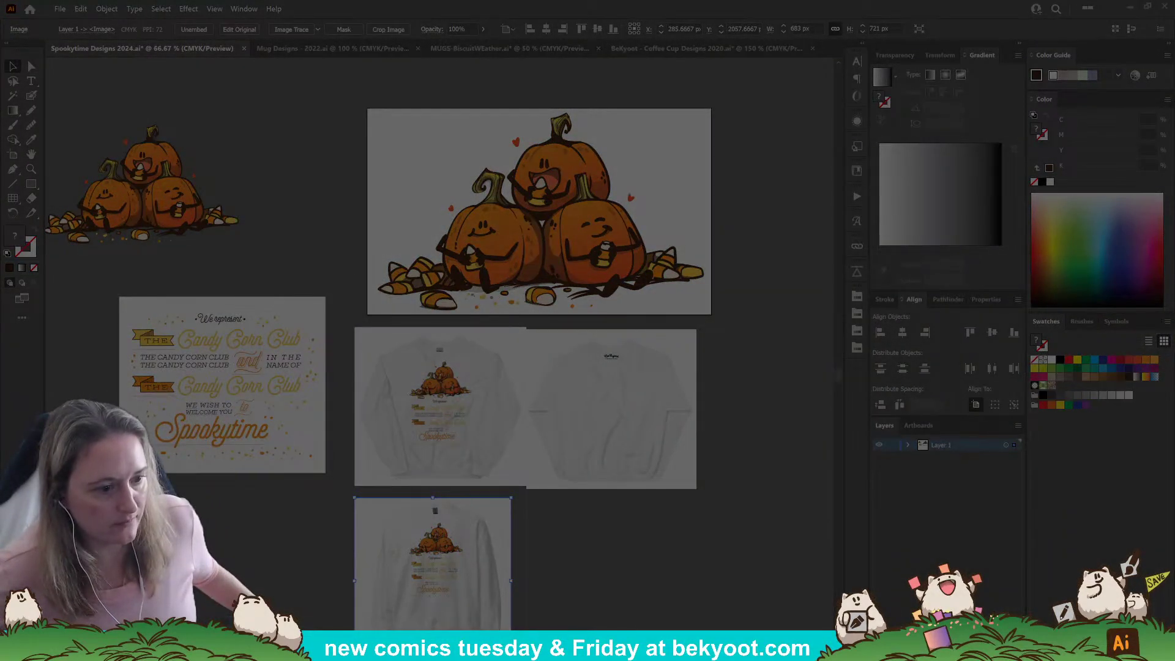
key("Escape")
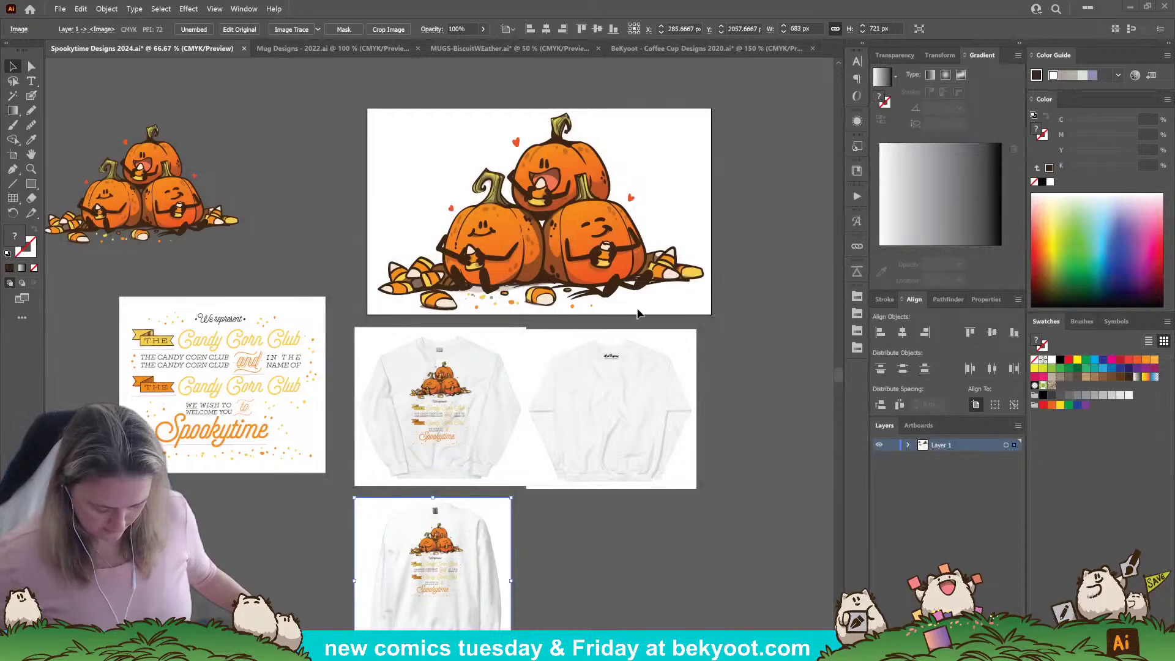
key("ctrl+v")
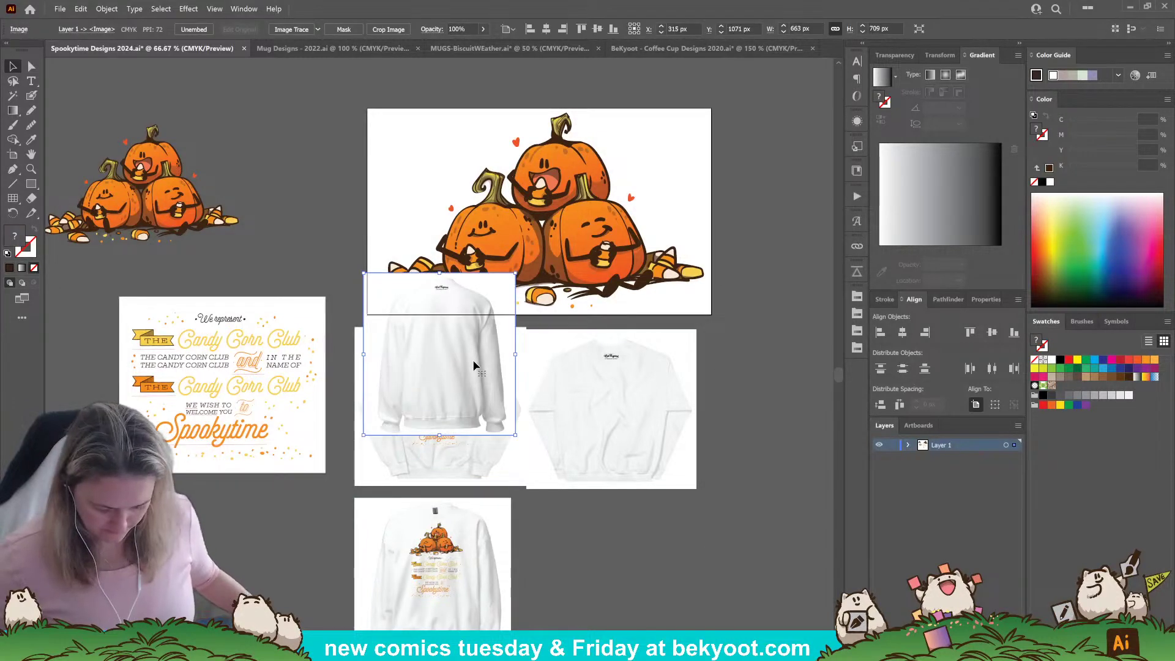
left_click_drag(474, 365, 629, 591)
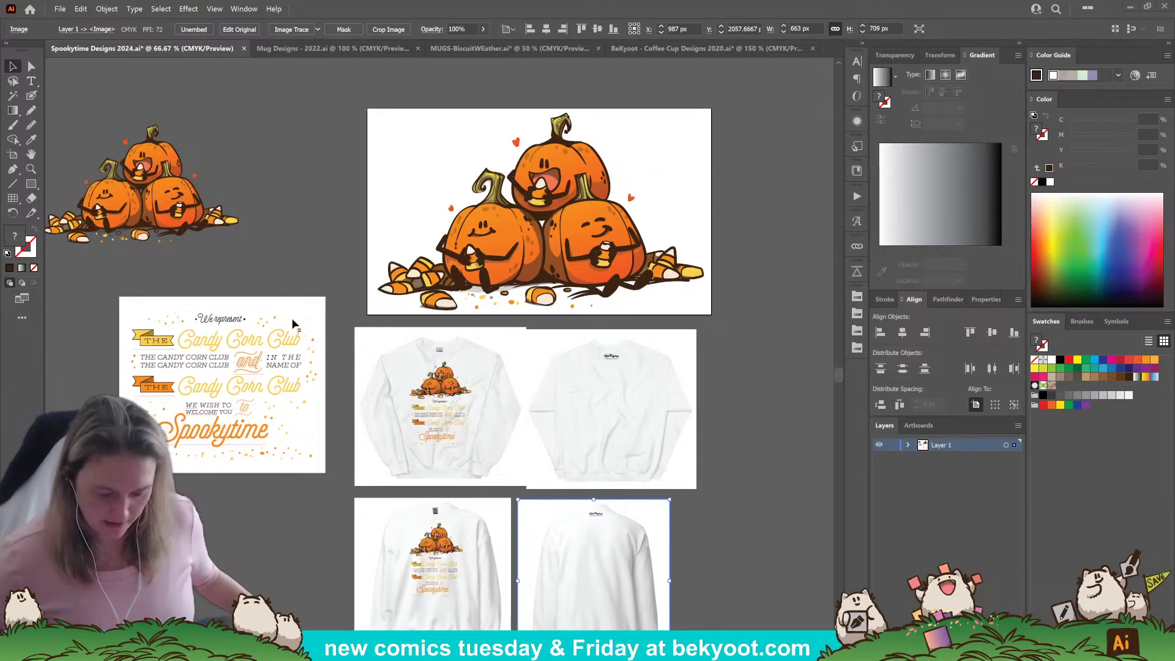
left_click(809, 423)
Examine the size and placement of the printed artwork on the two white front-view sweatshirt mockups.
scroll(498, 402, "up", 3)
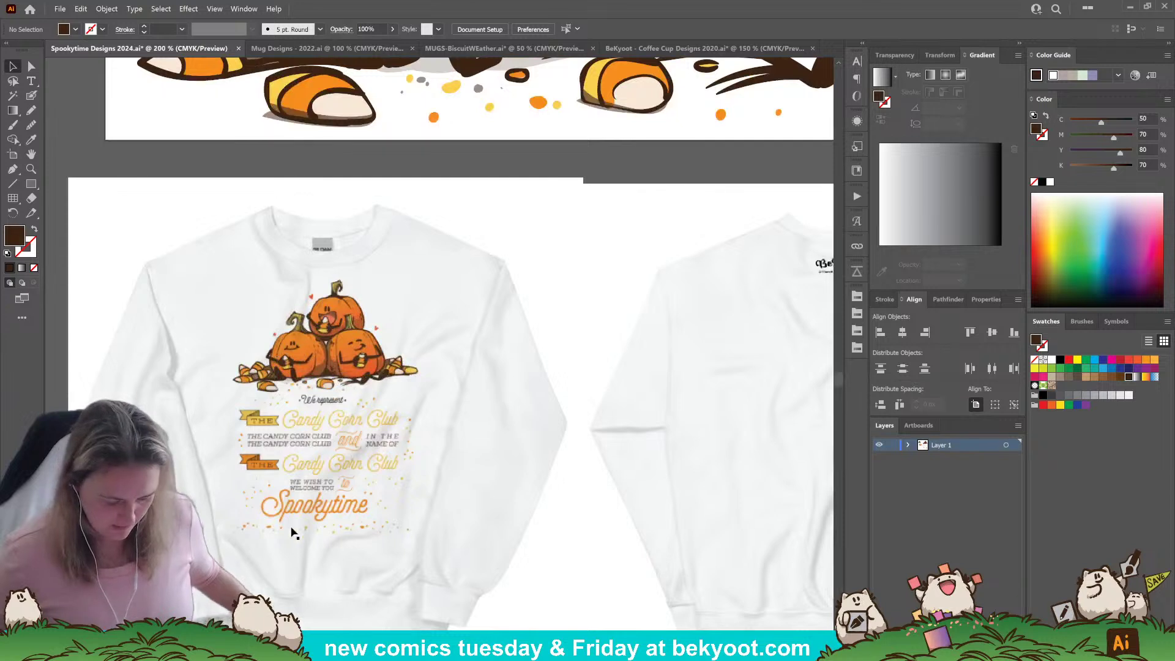
left_click_drag(308, 508, 387, 347)
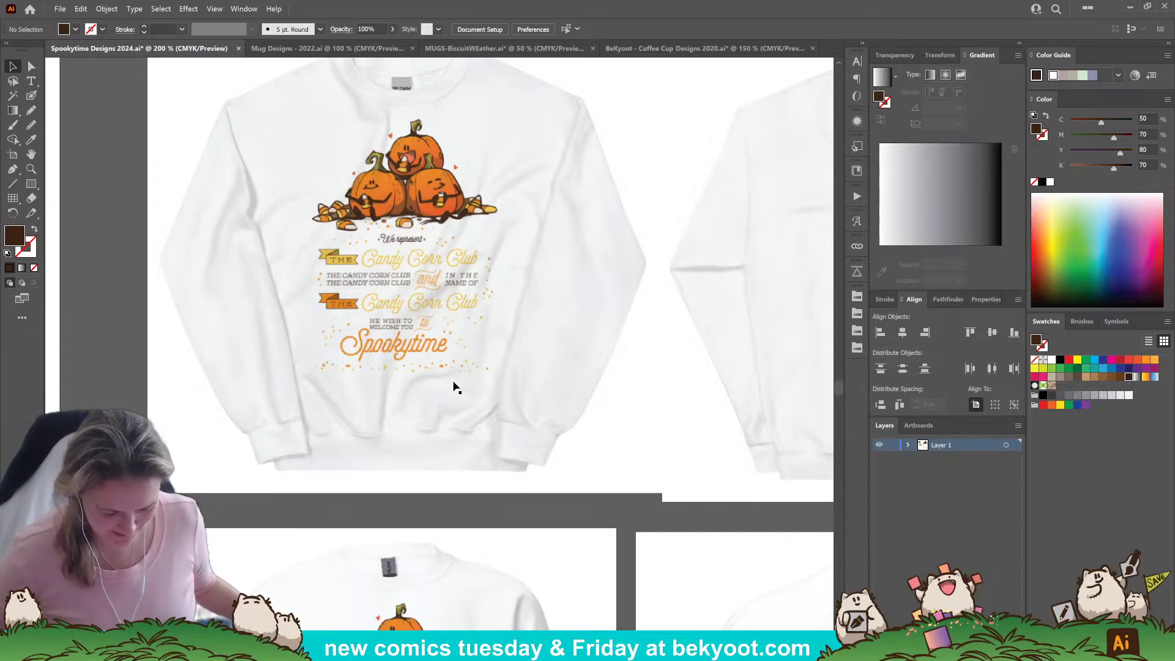
scroll(454, 386, "down", 5)
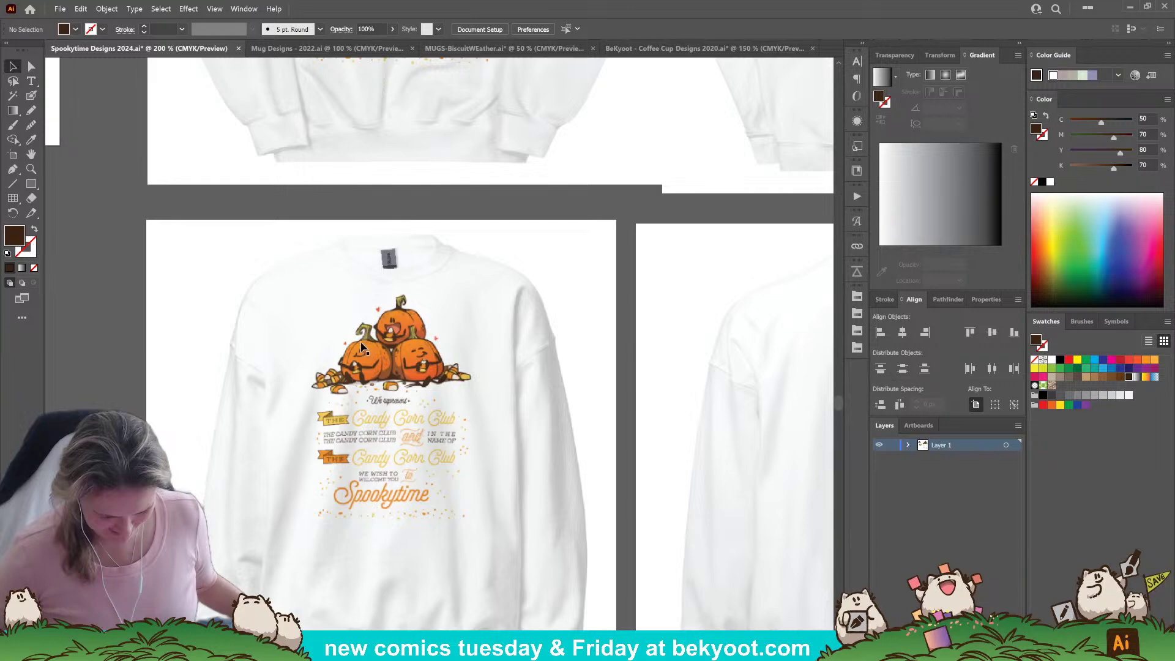
scroll(435, 403, "down", 2)
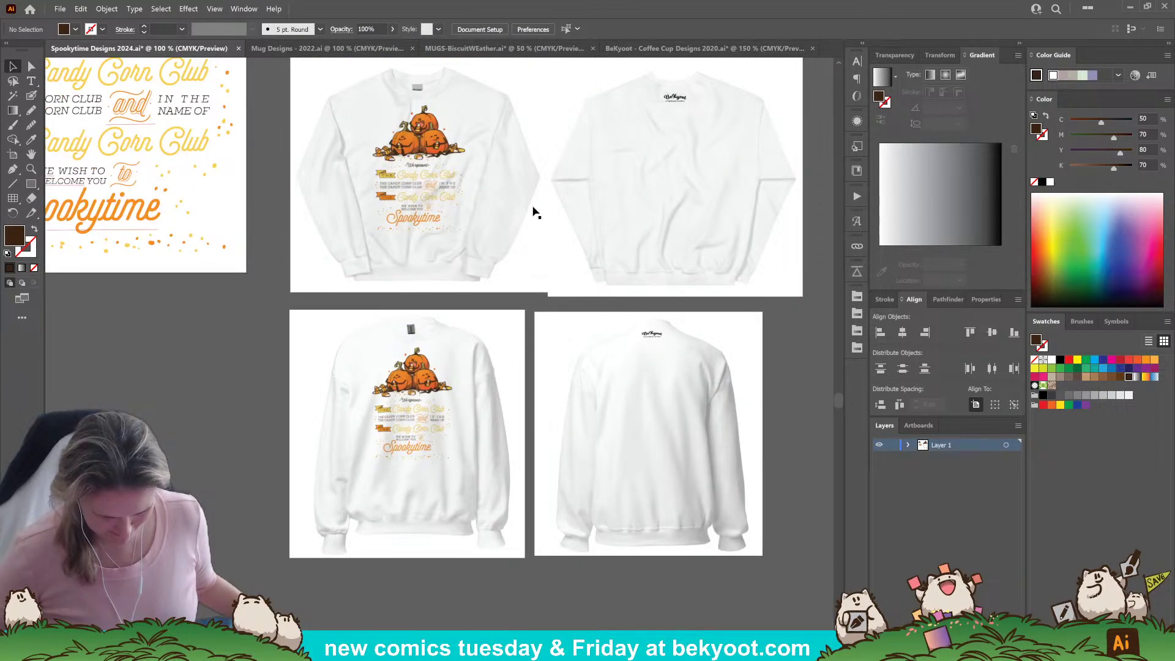
scroll(438, 187, "up", 2)
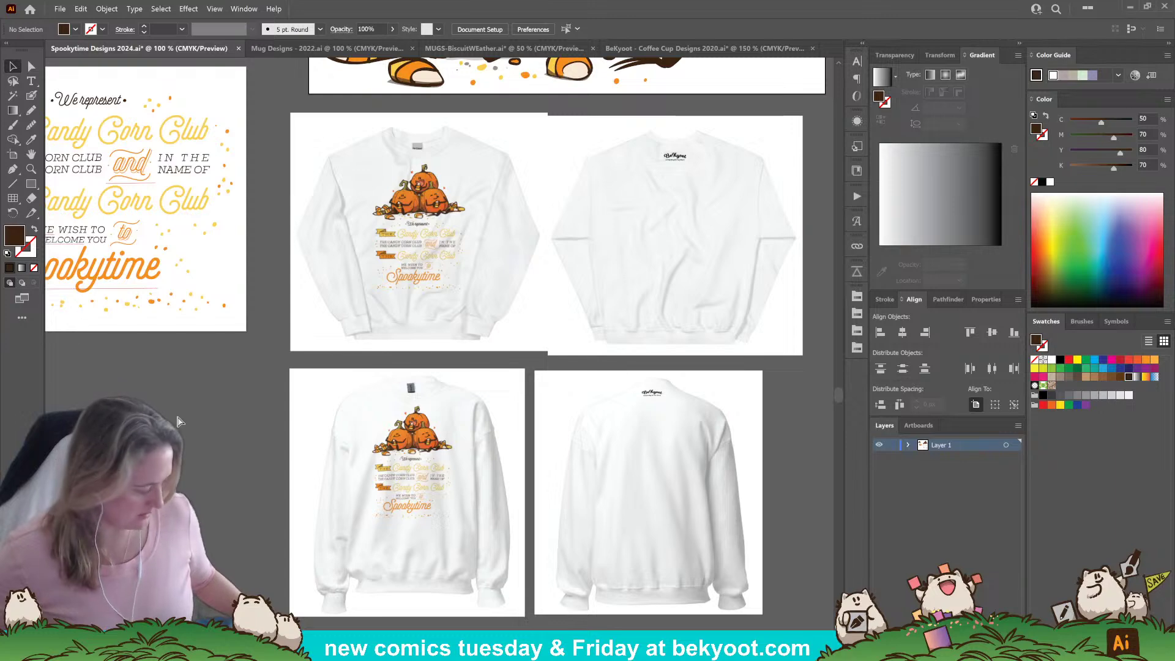
Paste the blue sweatshirt mockup and place it beside the first white front view, overlapping the lettering artboard.
key("ctrl+v")
scroll(376, 355, "up", 2)
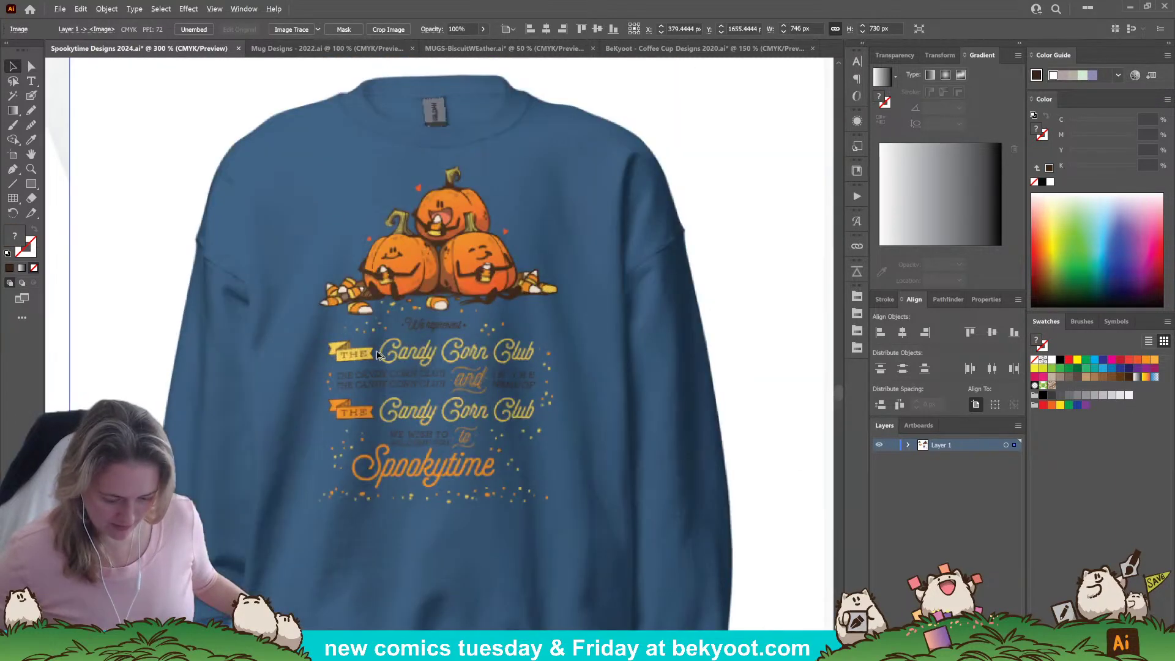
scroll(376, 355, "down", 1)
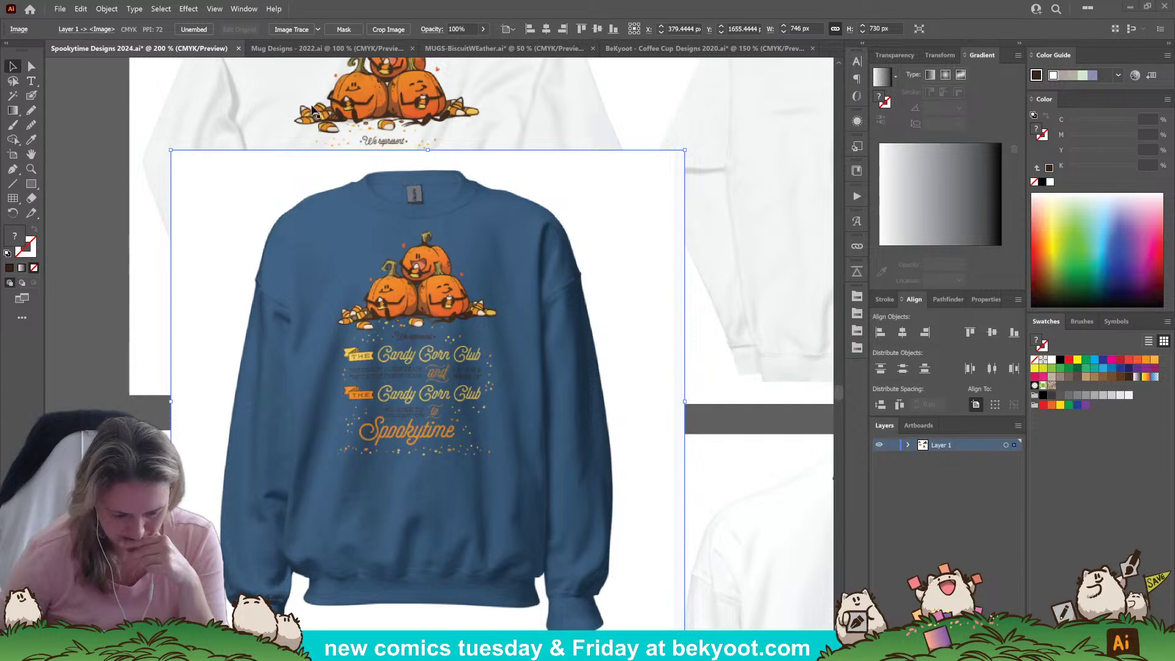
left_click(731, 414)
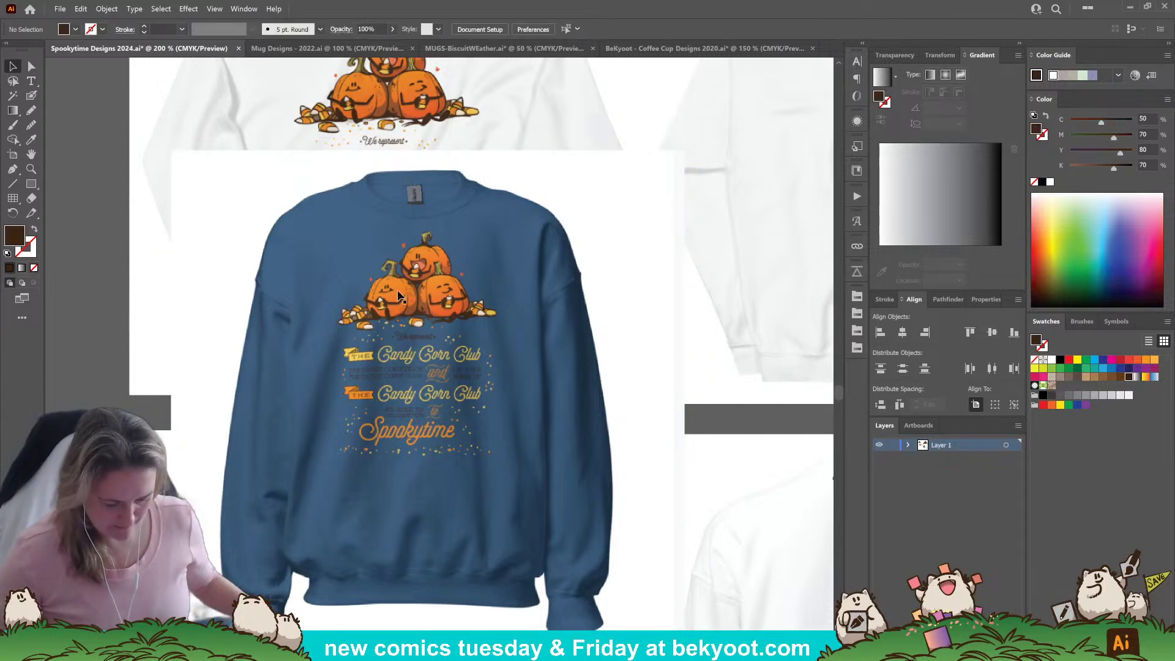
scroll(459, 333, "down", 2)
left_click_drag(447, 381, 216, 247)
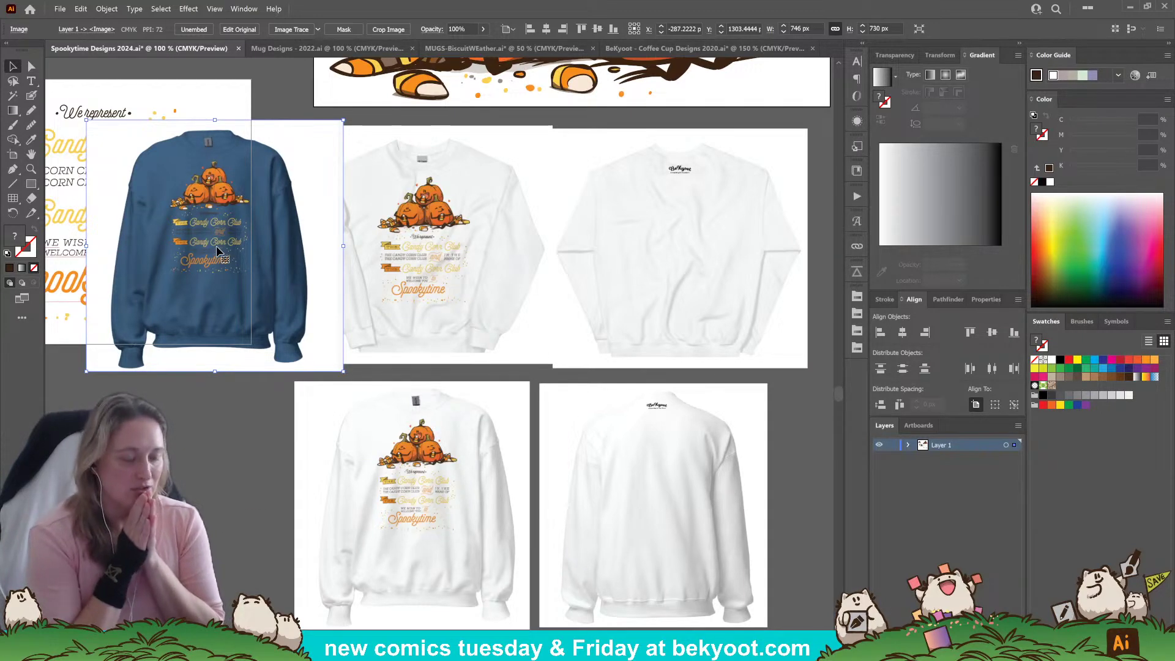
Compare the legibility of the dark text and pumpkin artwork on the blue sweatshirt with the white sweatshirt.
scroll(163, 214, "up", 2)
scroll(164, 215, "up", 2)
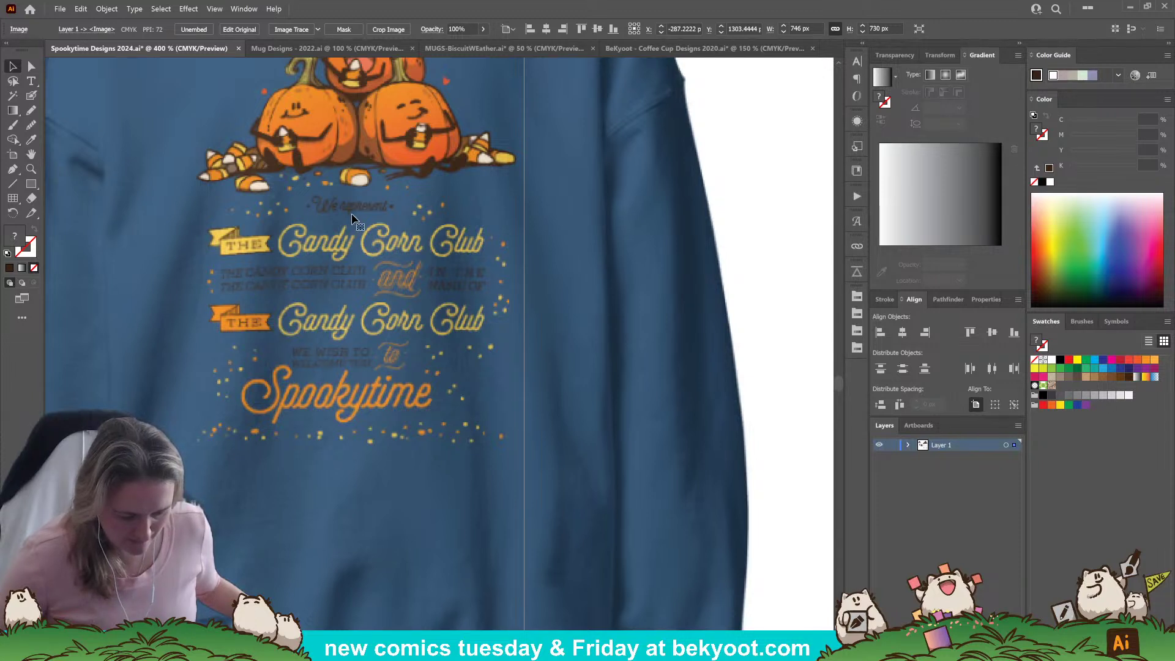
scroll(472, 182, "up", 2)
scroll(324, 209, "up", 2)
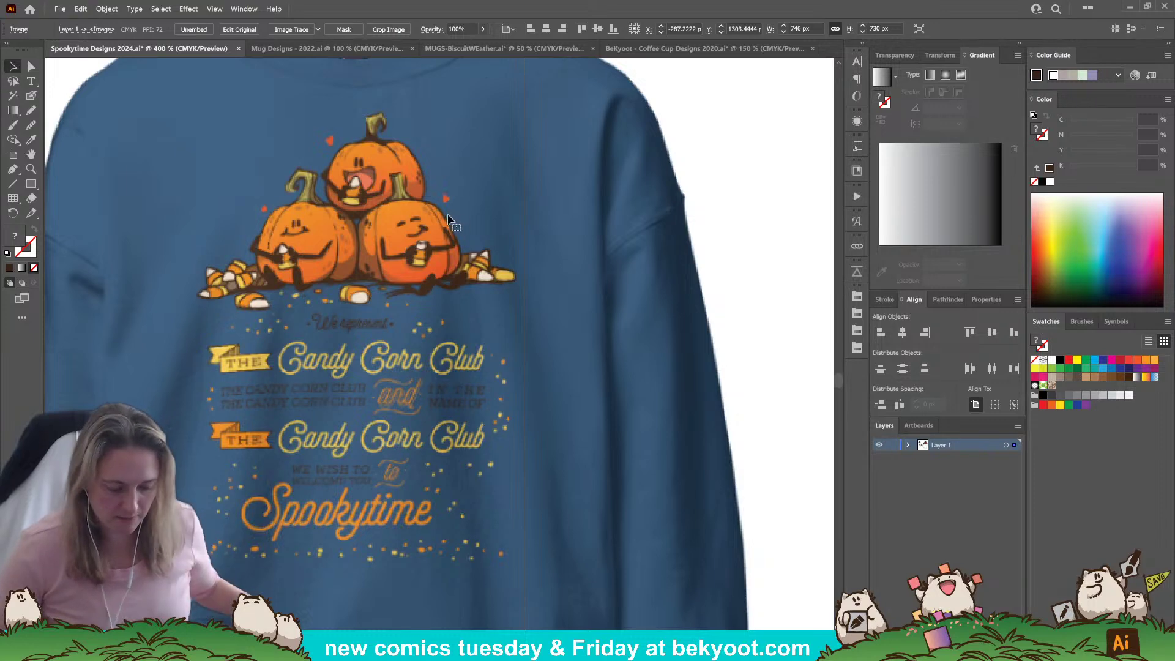
scroll(581, 261, "down", 4)
scroll(703, 302, "up", 4)
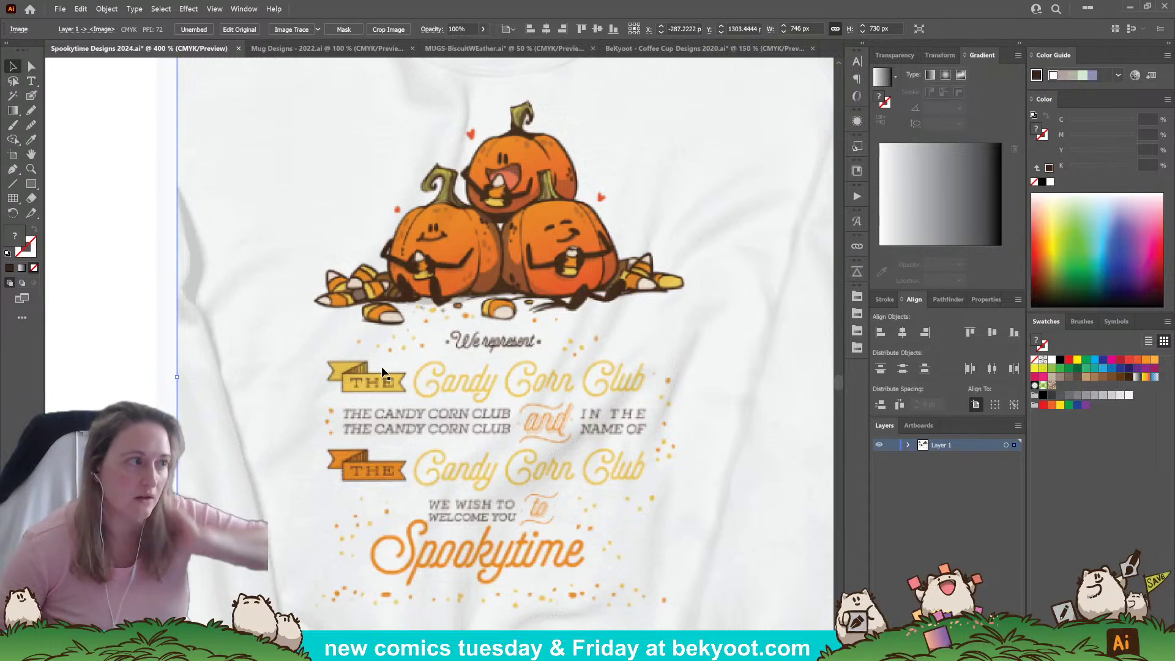
scroll(385, 351, "down", 5)
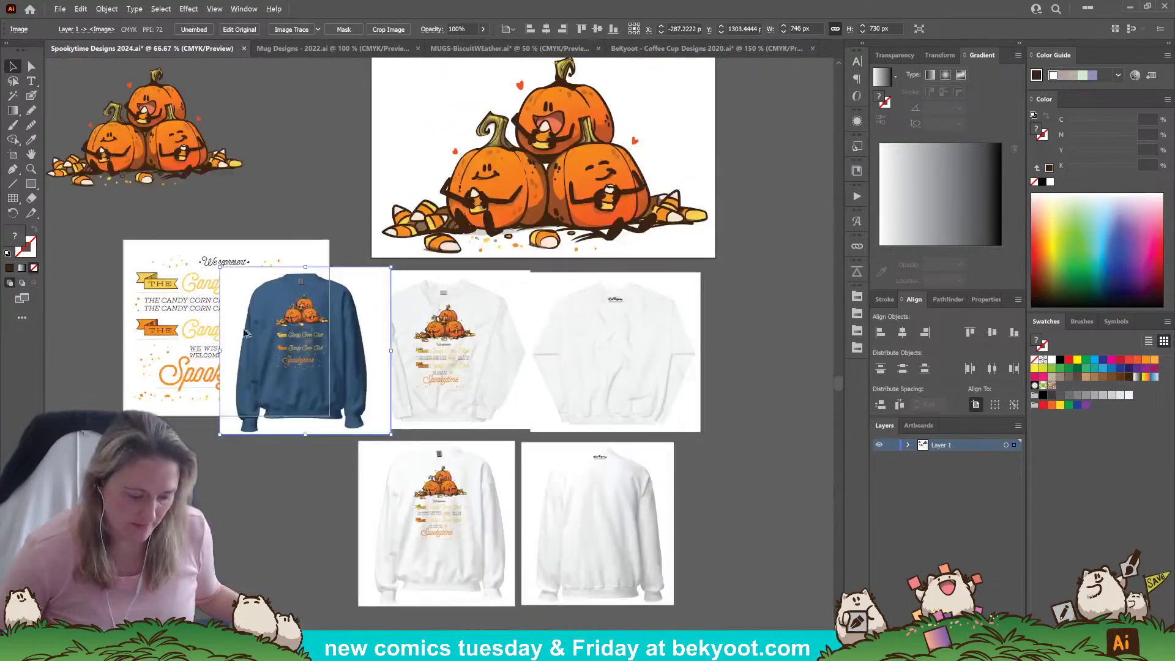
scroll(276, 353, "up", 5)
left_click_drag(275, 352, 462, 403)
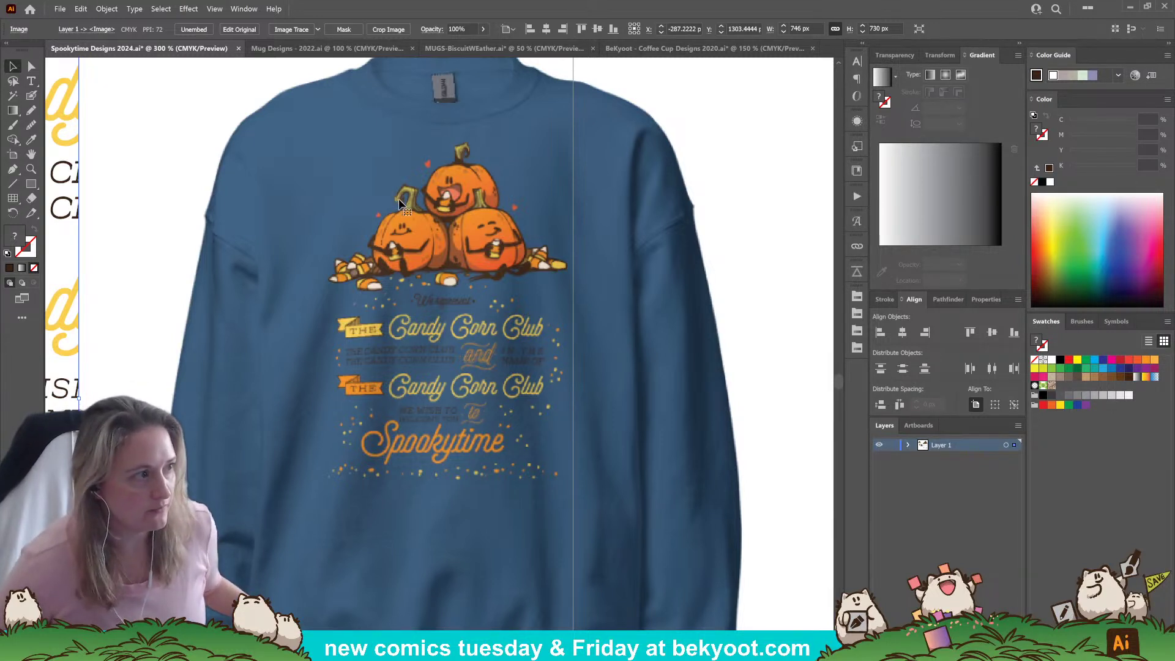
scroll(797, 181, "up", 1)
scroll(796, 179, "up", 8)
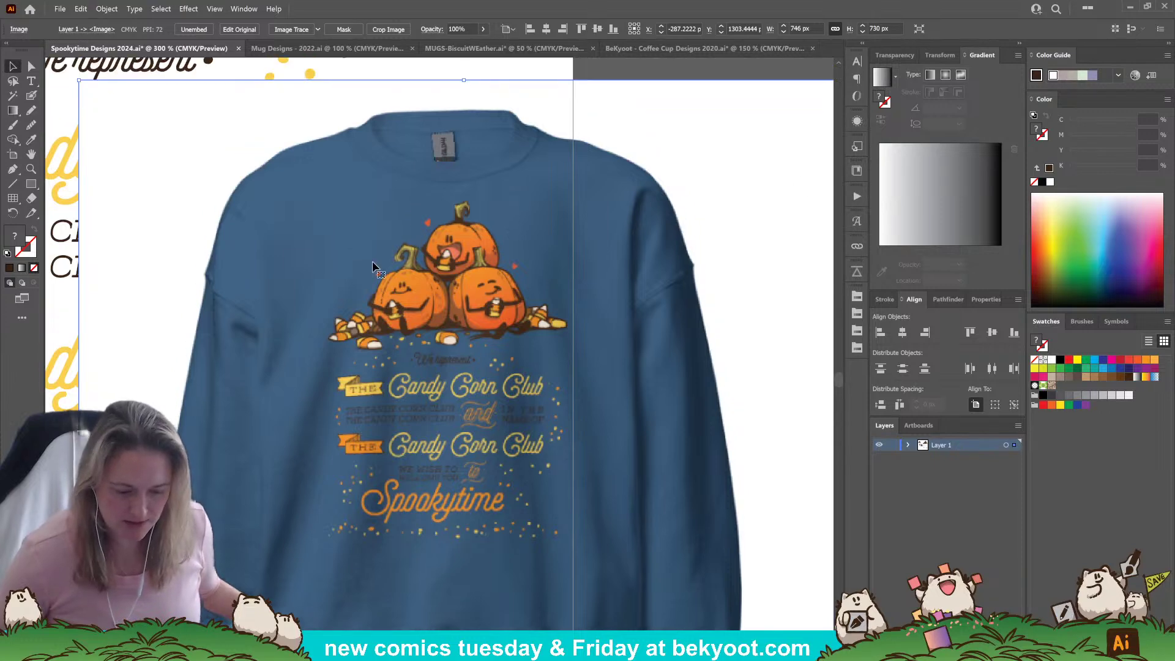
Examine the BeKyoot neck logo on the back view of the first white sweatshirt.
scroll(495, 174, "down", 2)
left_click_drag(561, 367, 257, 373)
left_click_drag(709, 344, 456, 327)
scroll(636, 251, "up", 2)
scroll(633, 268, "up", 2)
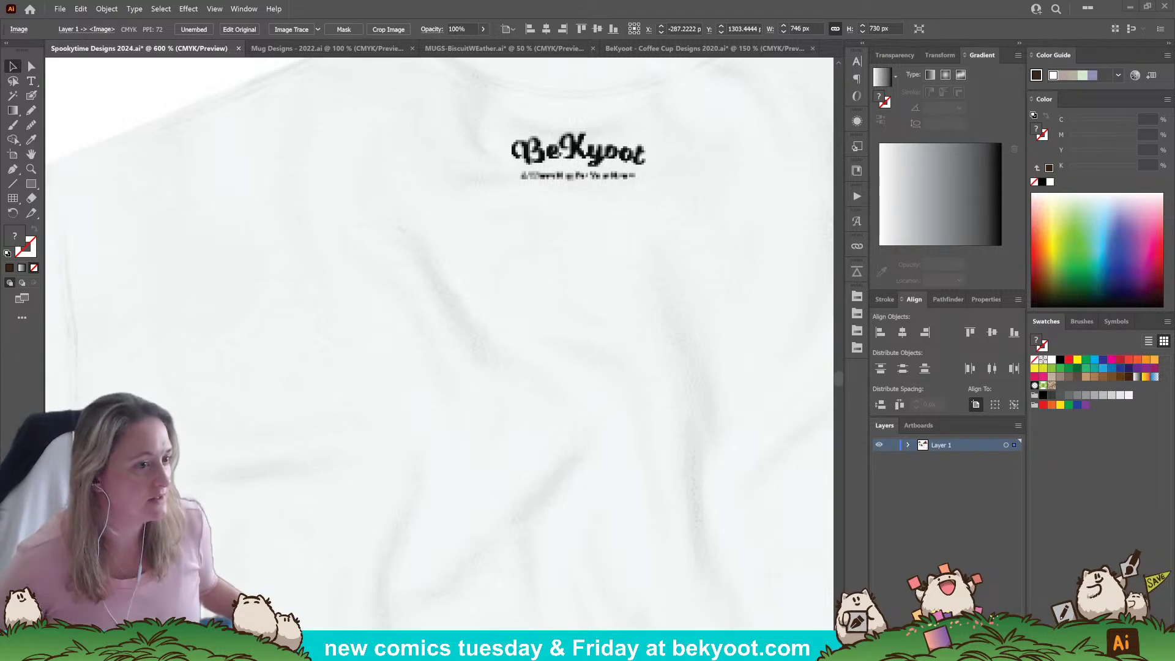
scroll(588, 228, "down", 5)
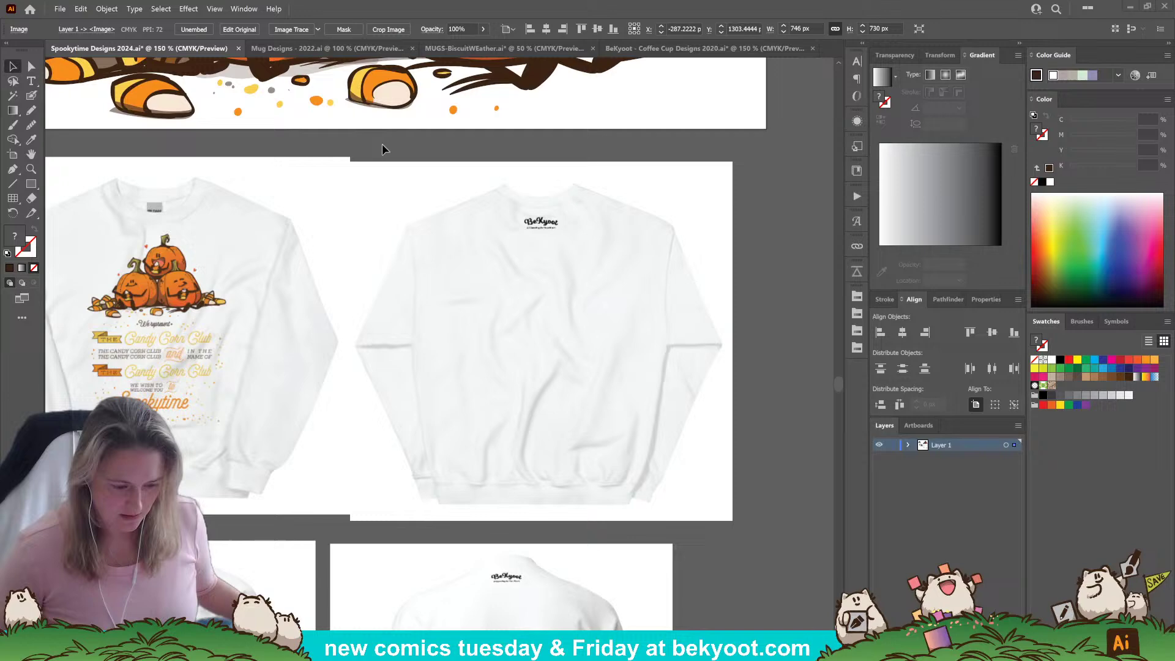
Move the blue sweatshirt mockup below the lettering artboard so it no longer overlaps the lettering.
left_click(382, 149)
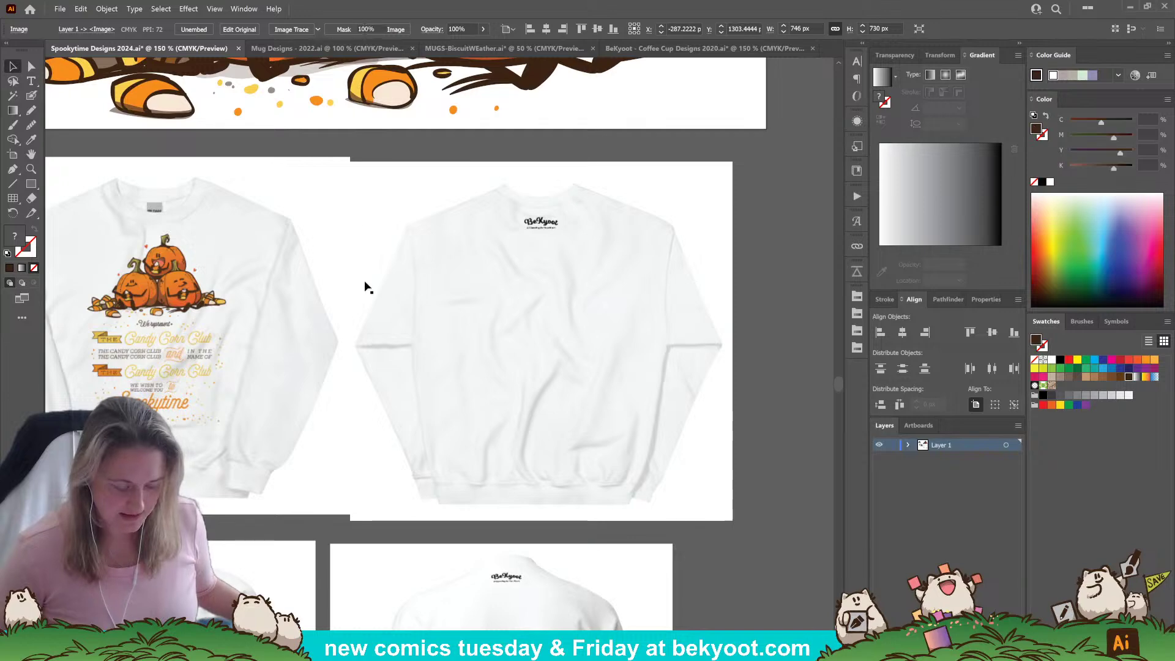
scroll(365, 283, "down", 3)
left_click_drag(493, 290, 397, 484)
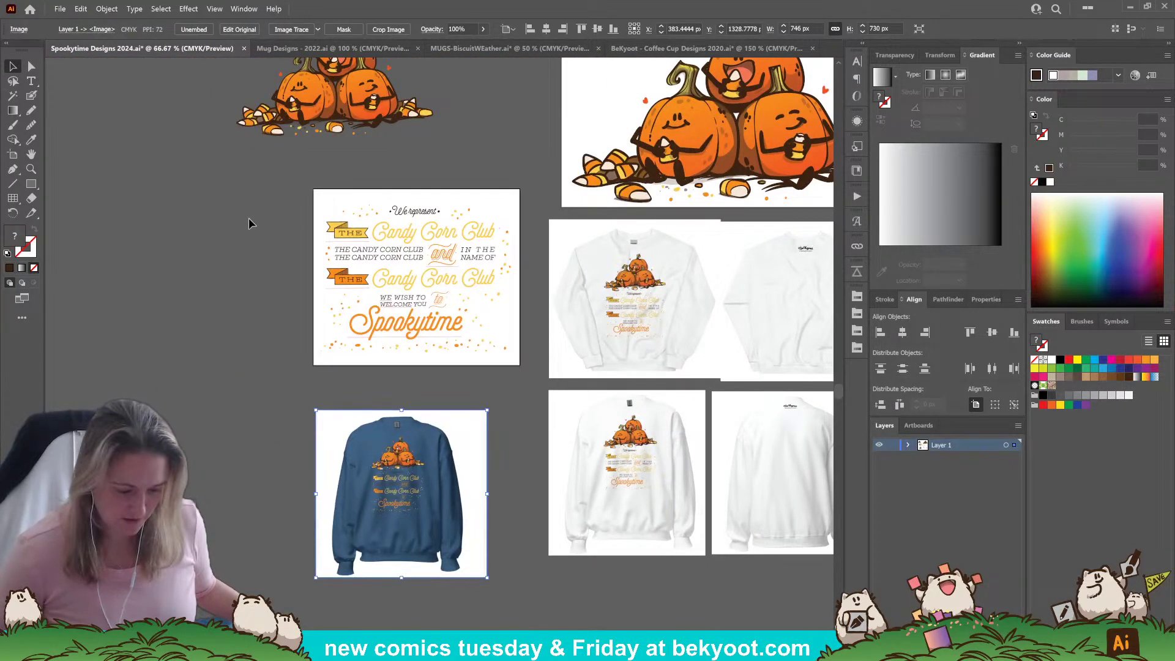
left_click(249, 218)
Isolate the lettering group on its artboard so its individual parts can be edited.
scroll(416, 196, "up", 3)
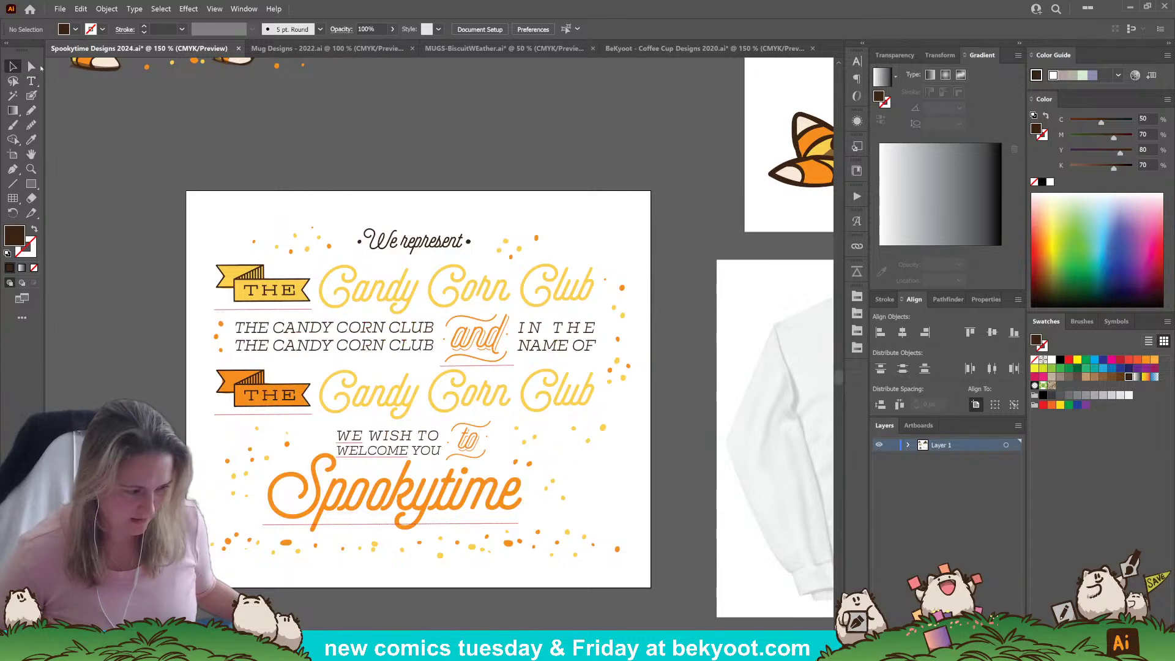
key("ctrl+a")
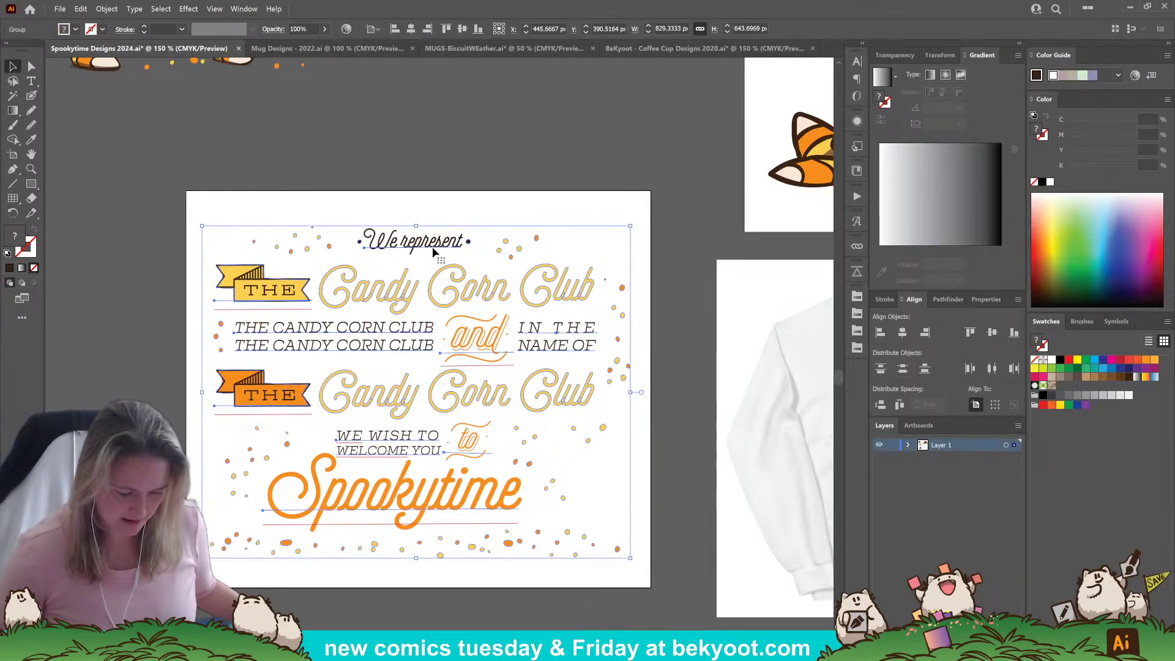
double_click(422, 252)
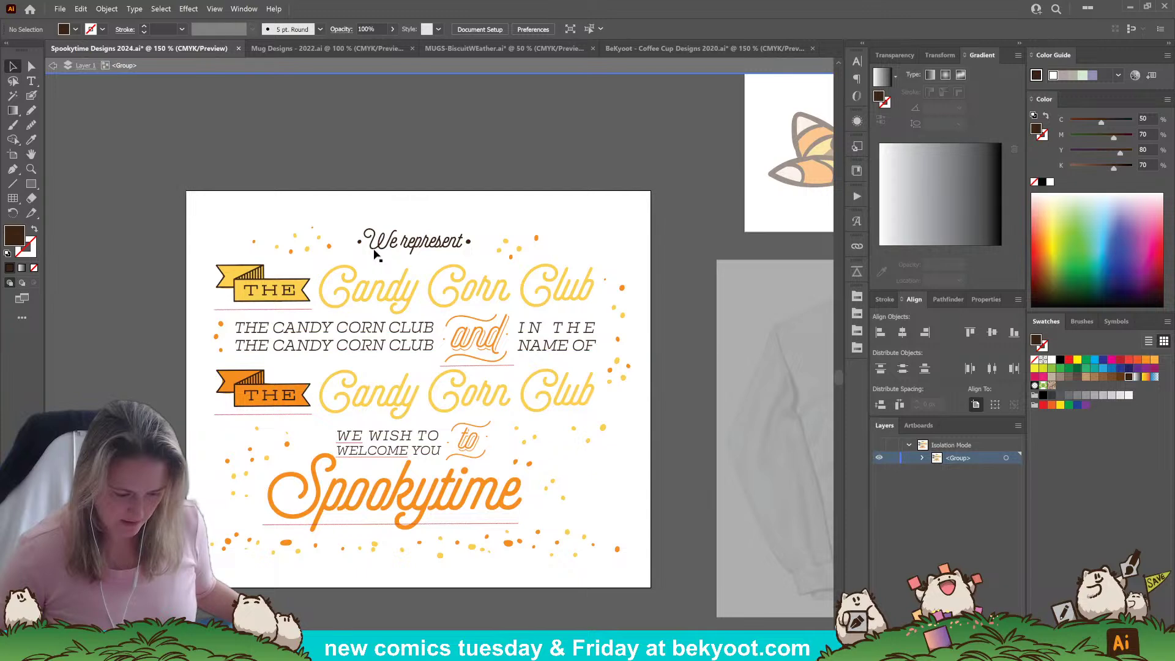
left_click(15, 96)
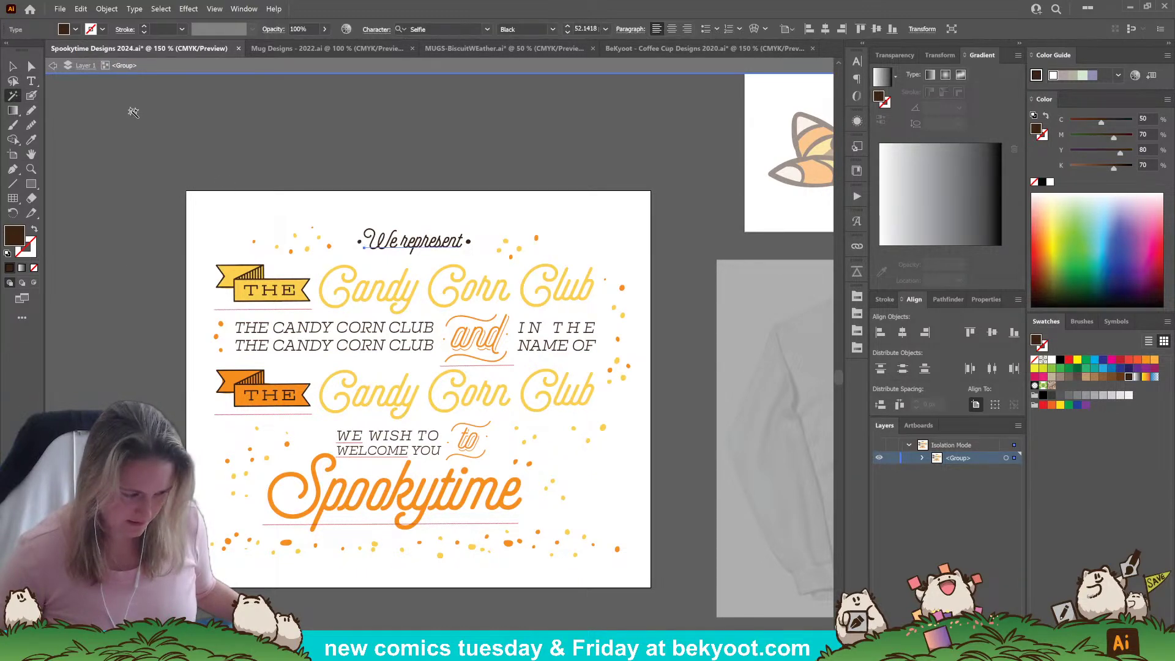
left_click(14, 65)
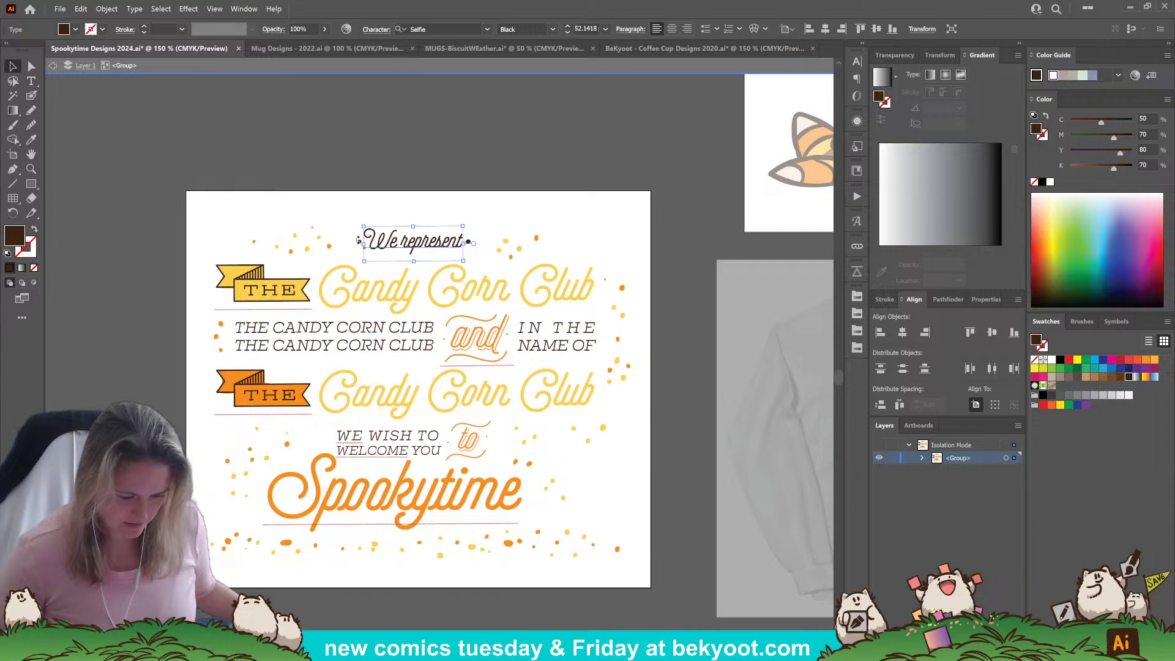
left_click(450, 243)
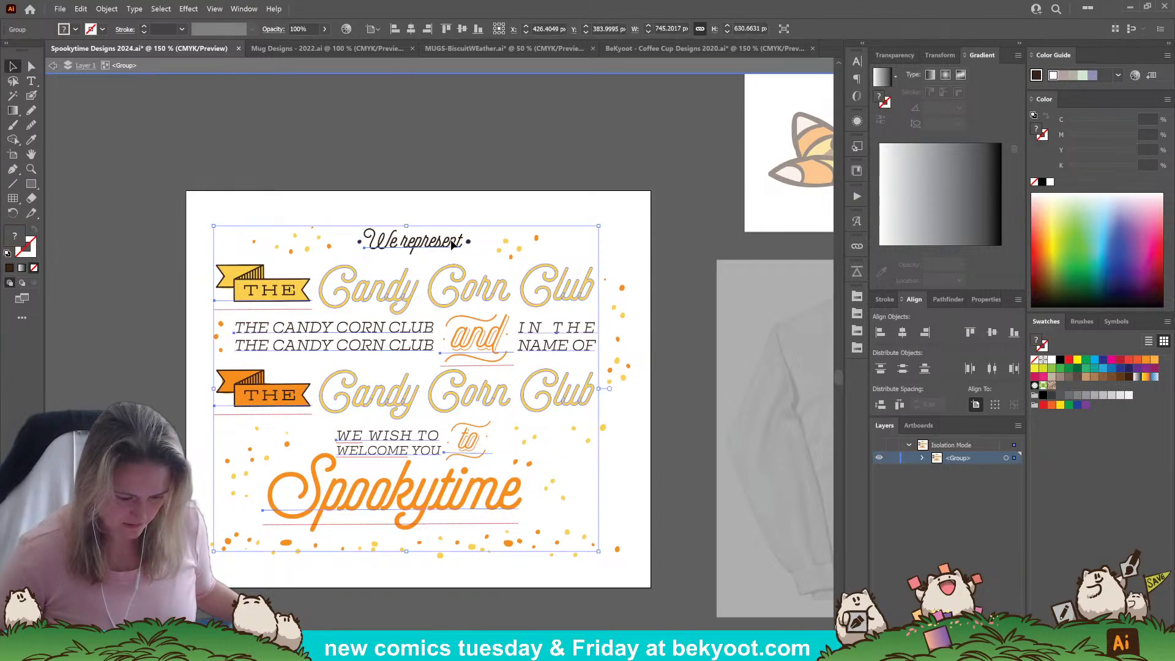
left_click(457, 207)
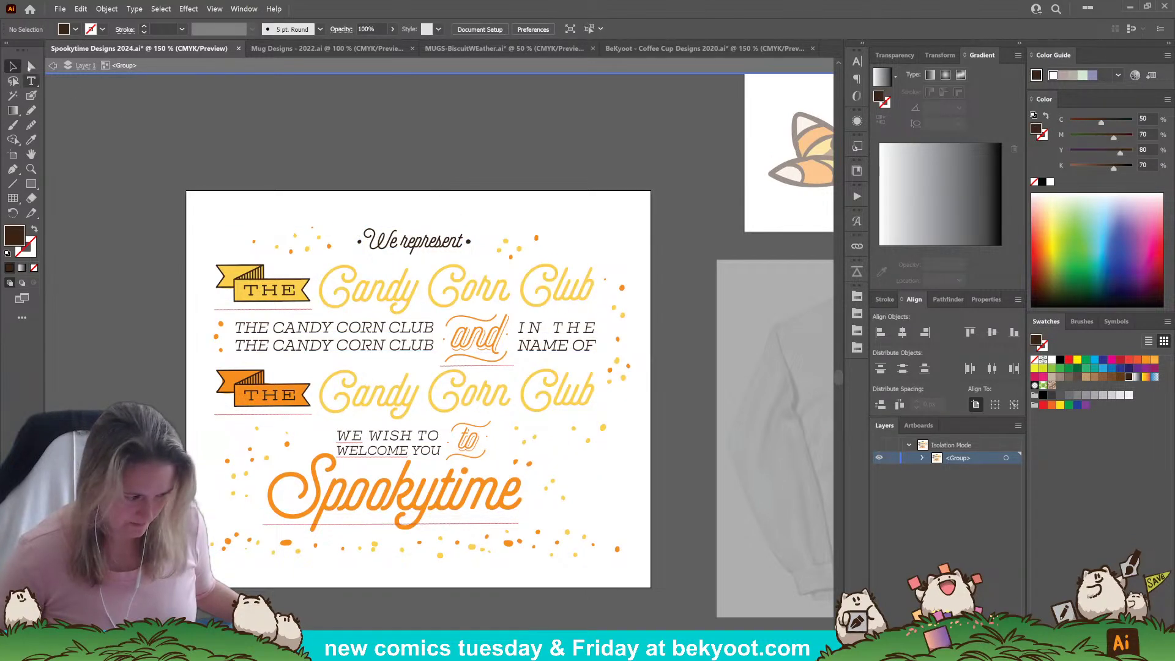
key("a")
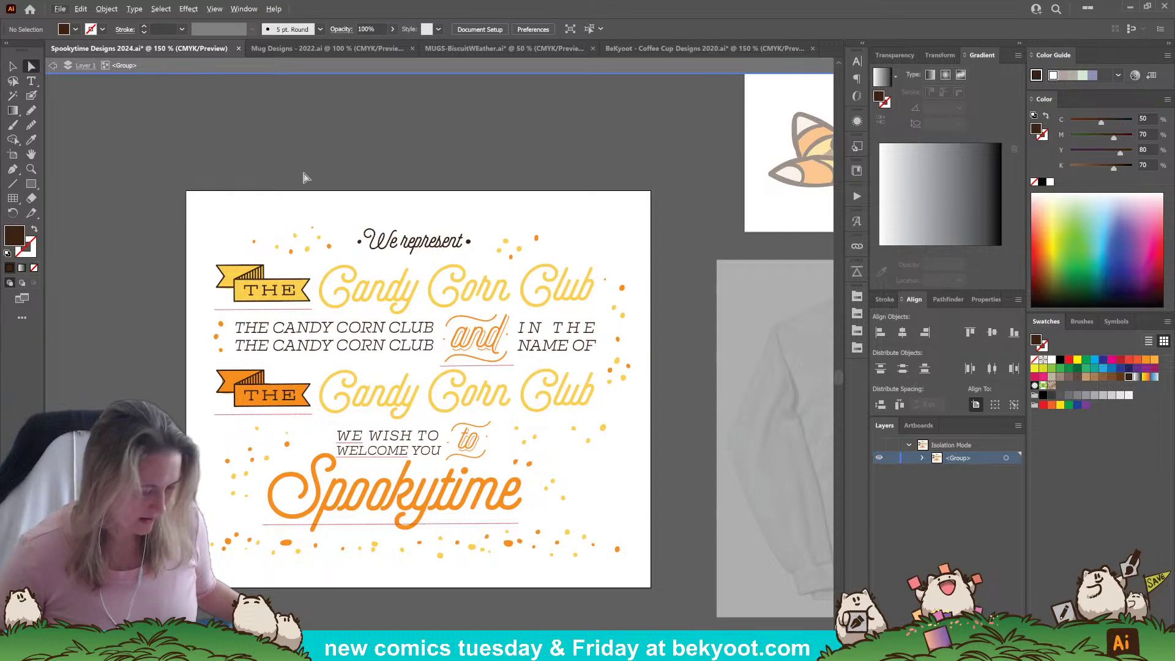
double_click(261, 137)
Duplicate the lettering artboard together with its artwork and place the copy beside the original on its free side.
scroll(422, 189, "down", 3)
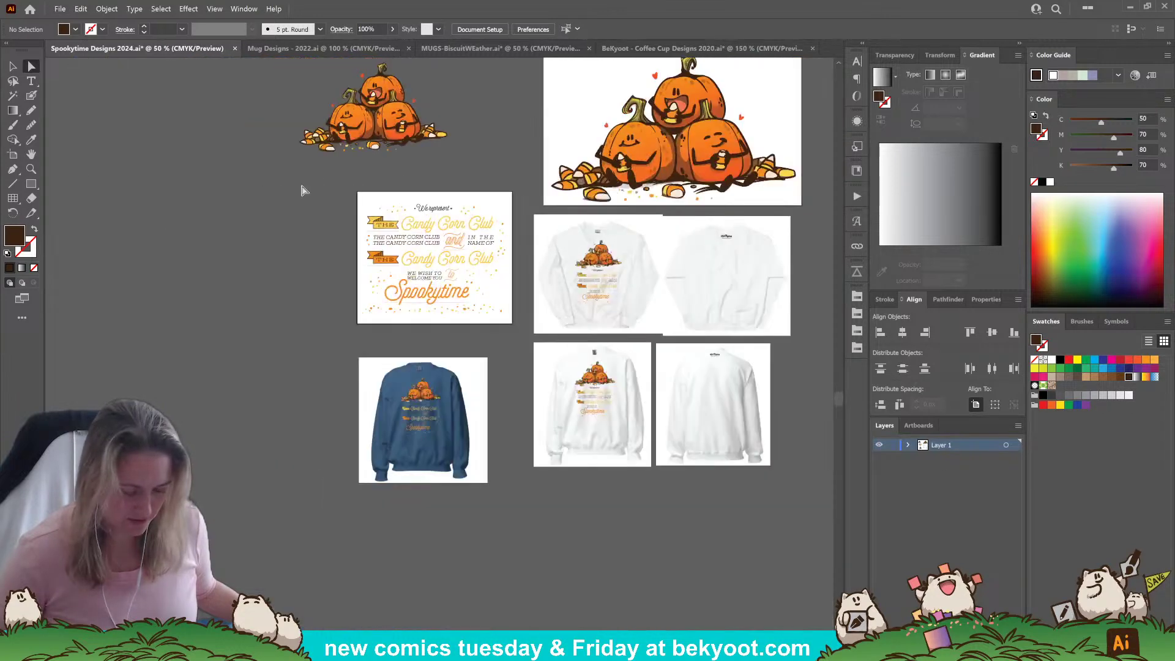
left_click(17, 155)
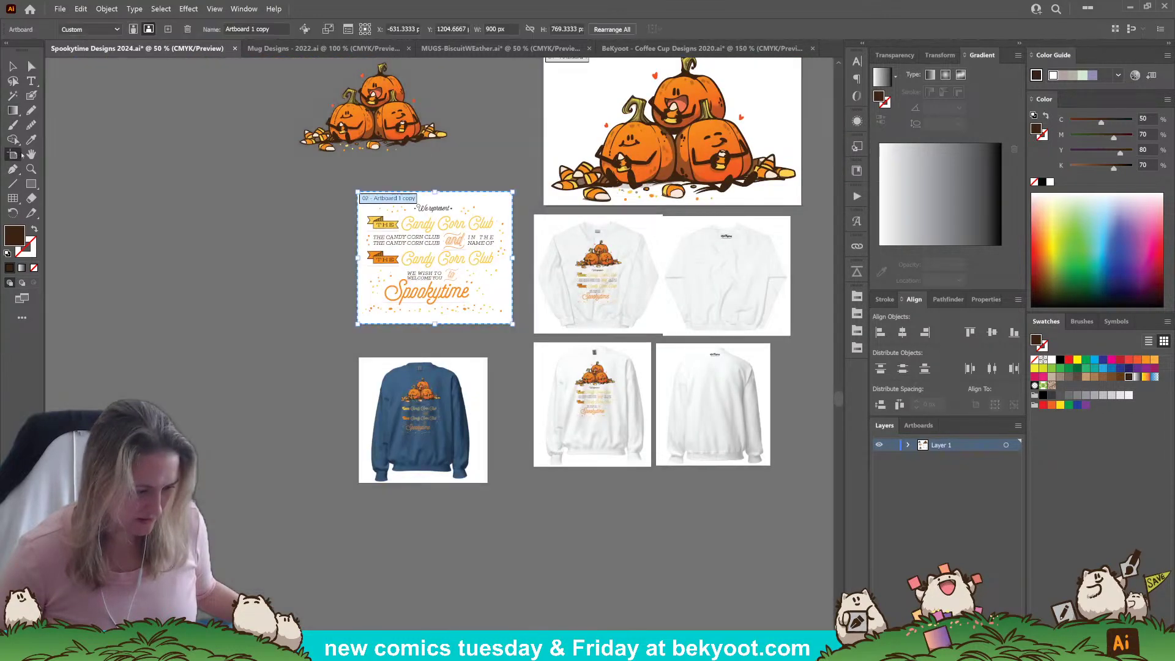
left_click(304, 28)
left_click_drag(475, 245, 297, 244)
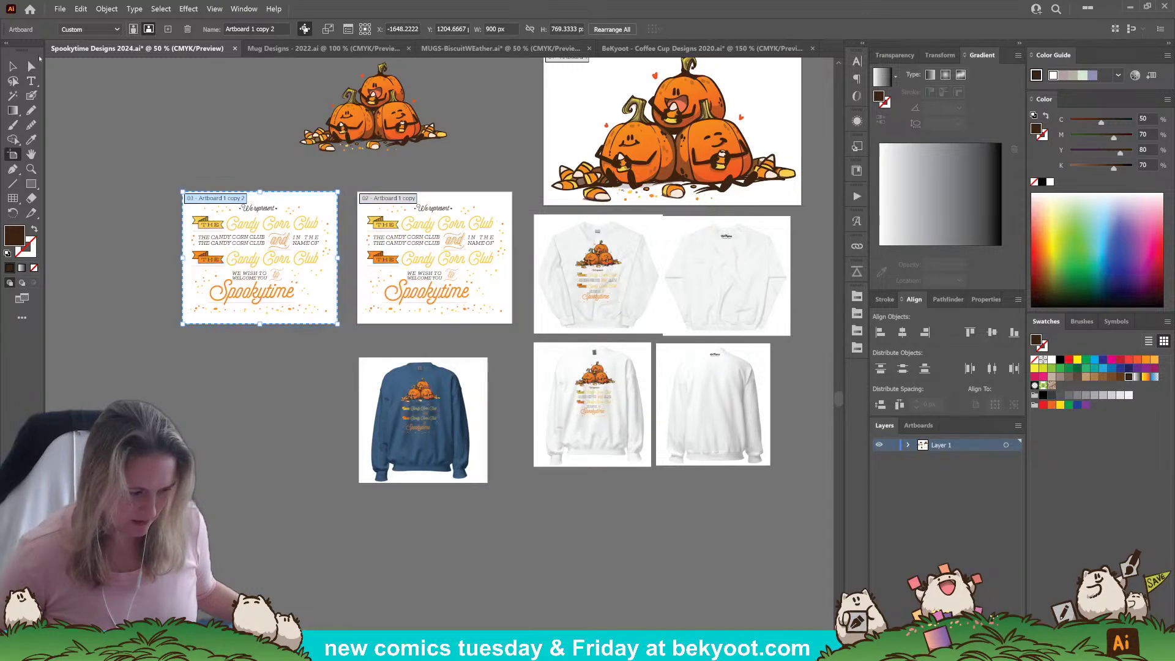
left_click(13, 65)
Recolour the dark text lines and the two dots flanking "We represent" white on the duplicated lettering artboard.
key("ctrl+0")
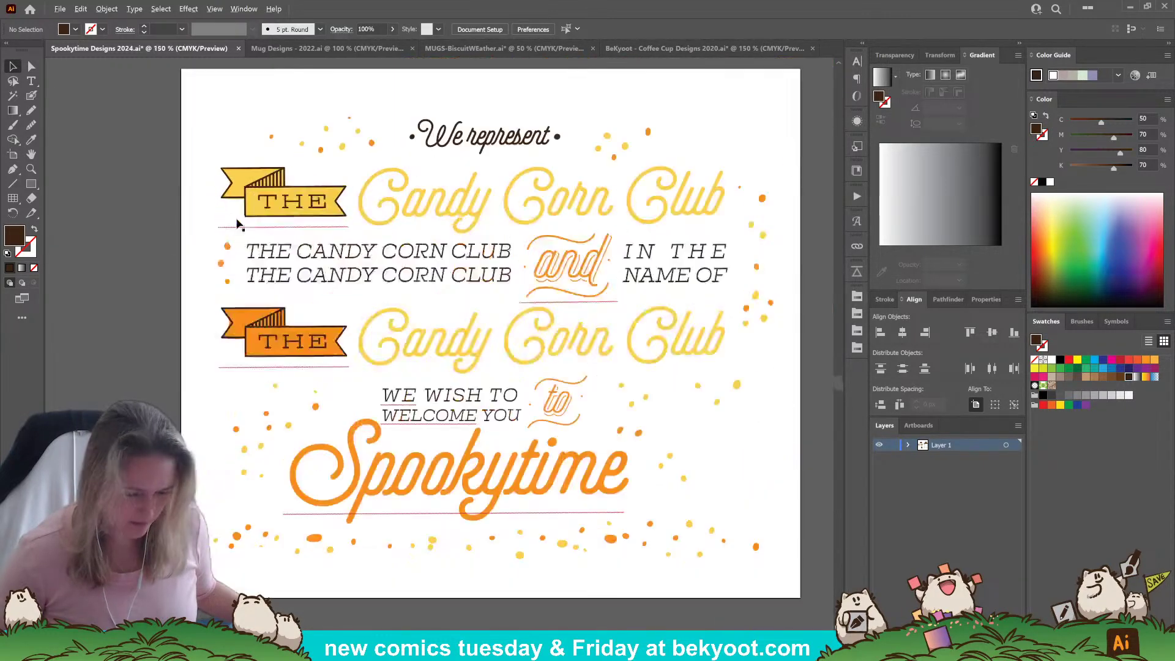
left_click(32, 65)
left_click(414, 141)
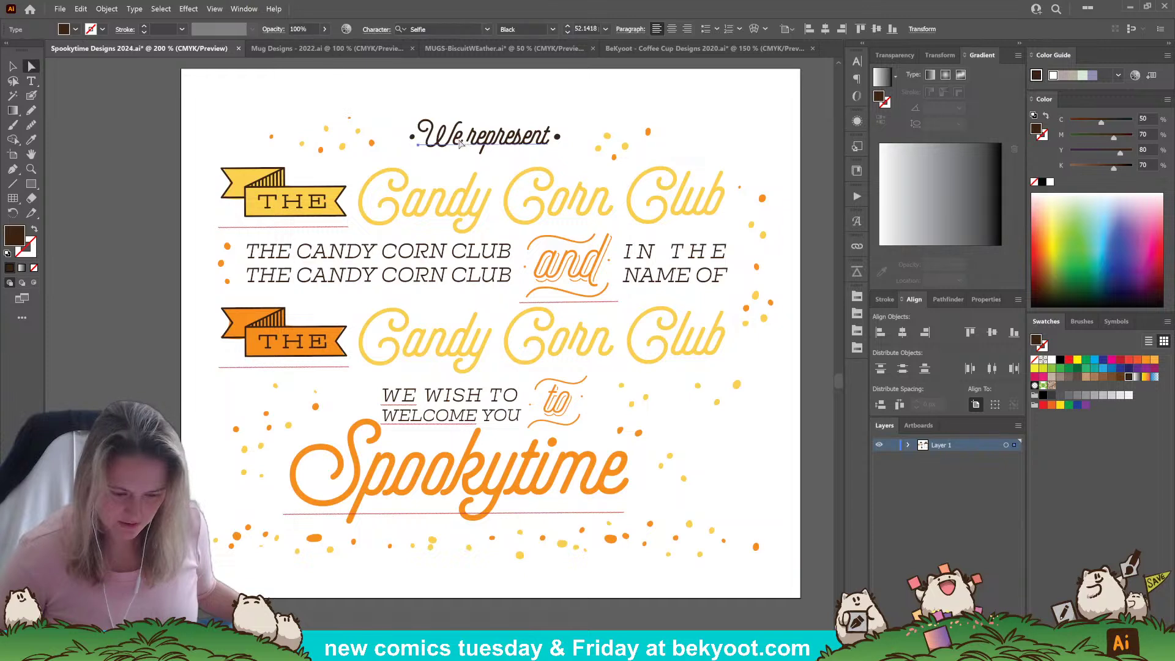
left_click(413, 137)
left_click(557, 136, "shift")
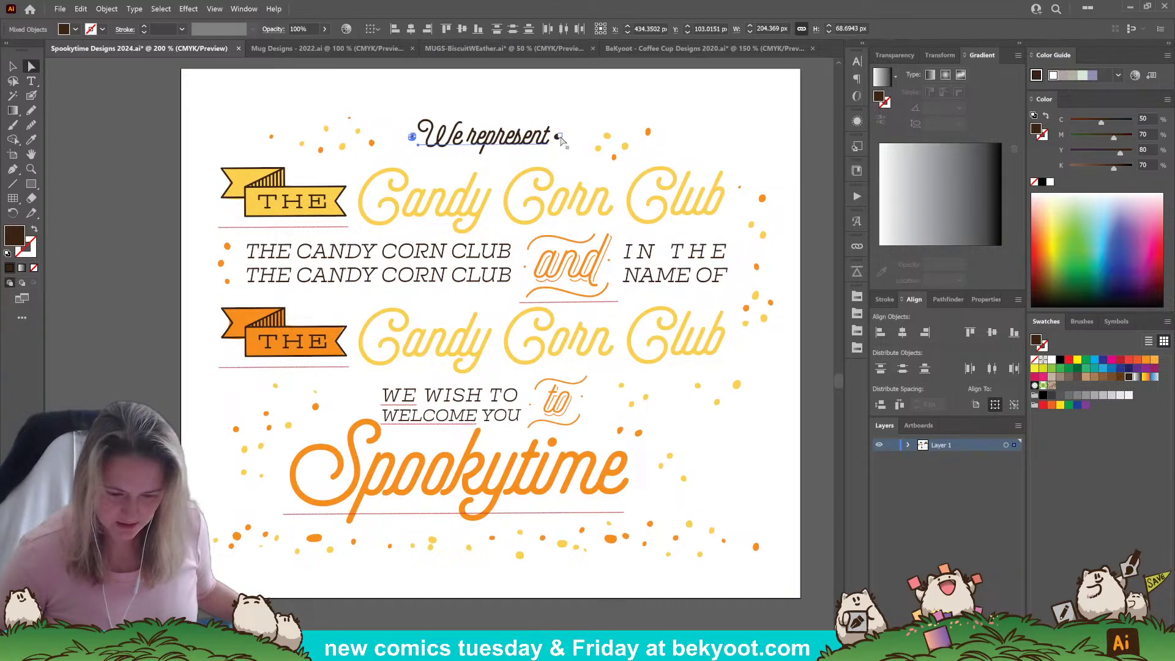
left_click(478, 252, "shift")
left_click(676, 266, "shift")
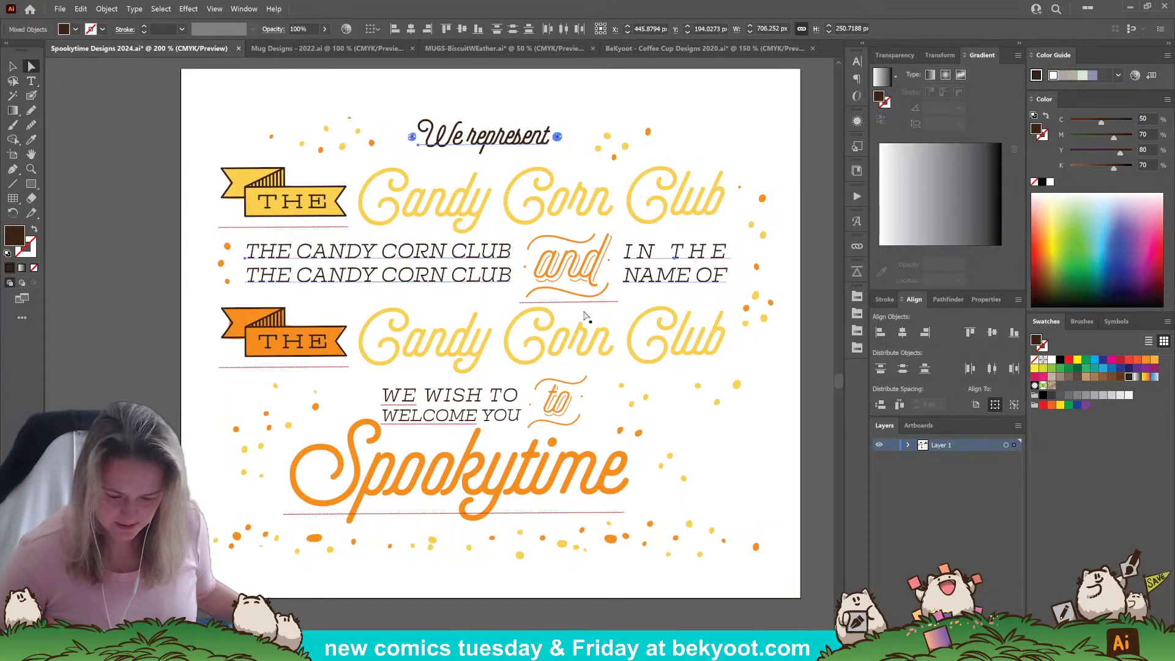
left_click(455, 398, "shift")
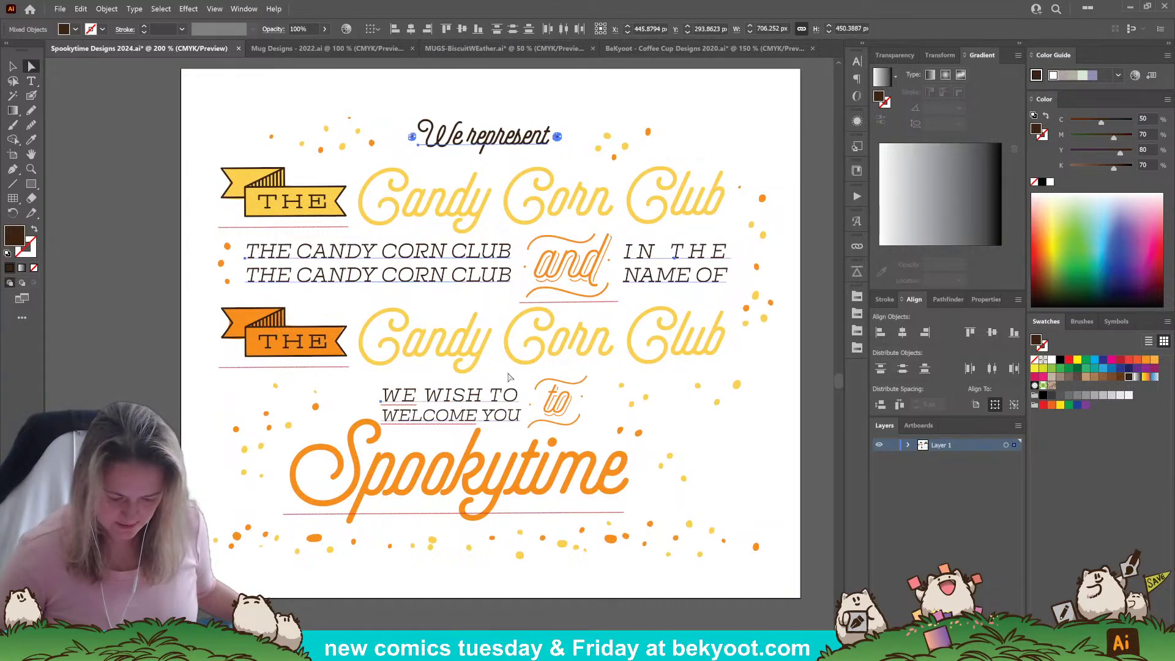
left_click(1052, 362)
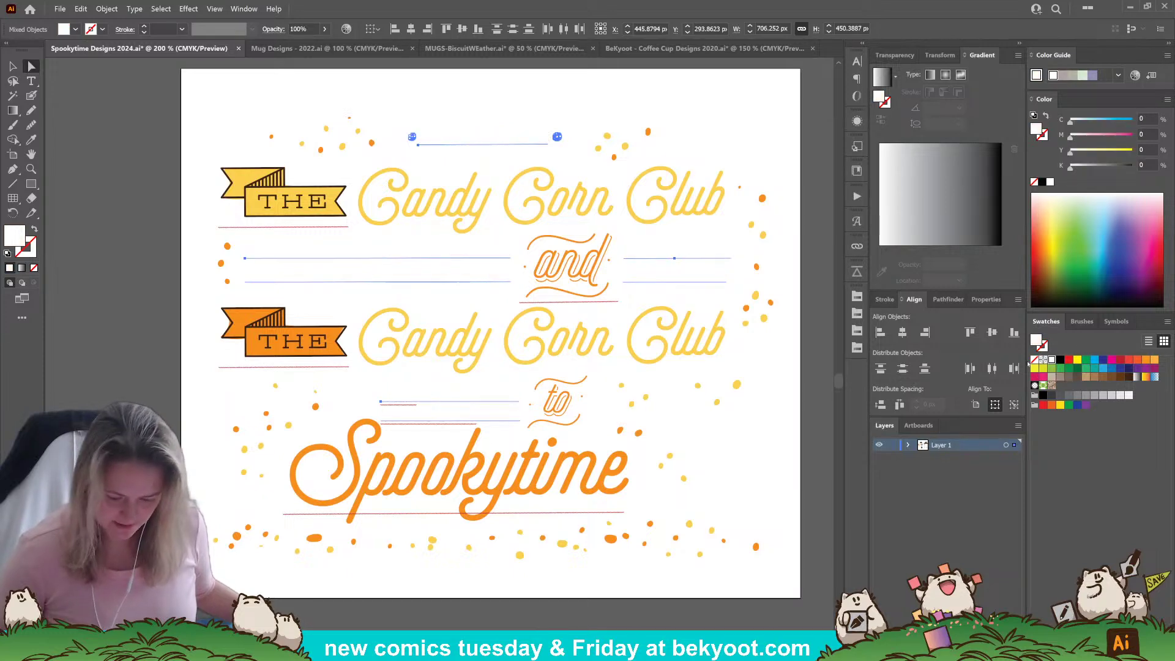
left_click(119, 174)
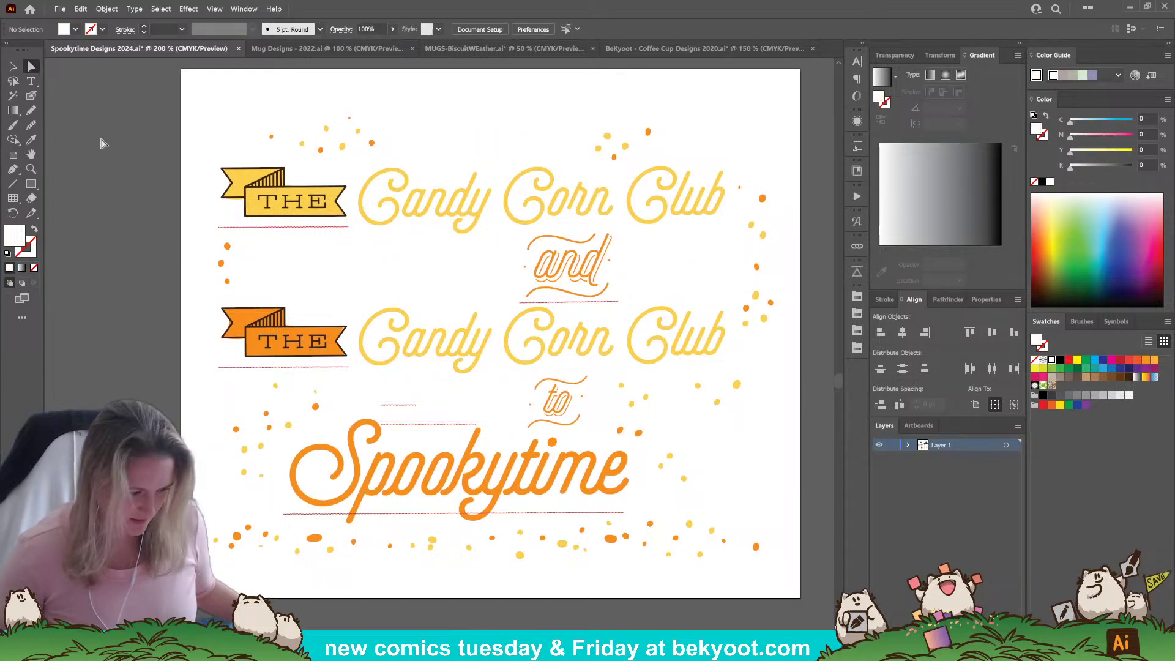
Export the artboards as PNGs named "Spookytime Designs 2024-WHITE" at High (300 ppi) resolution with a transparent background.
left_click(59, 8)
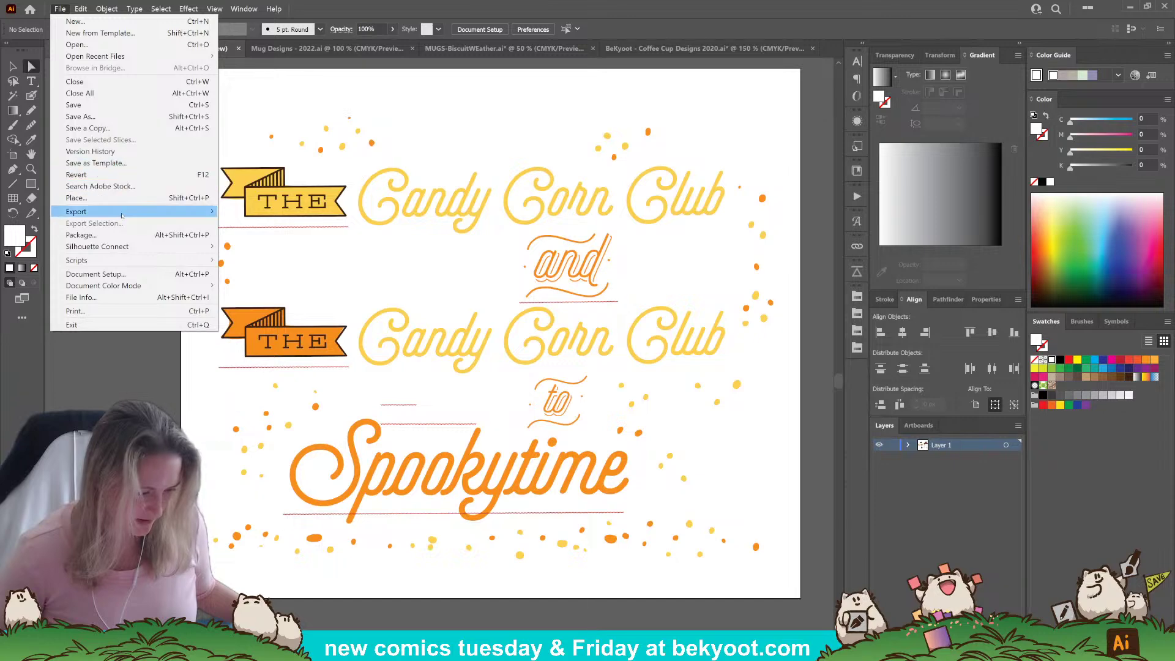
mouse_move(202, 212)
left_click(300, 229)
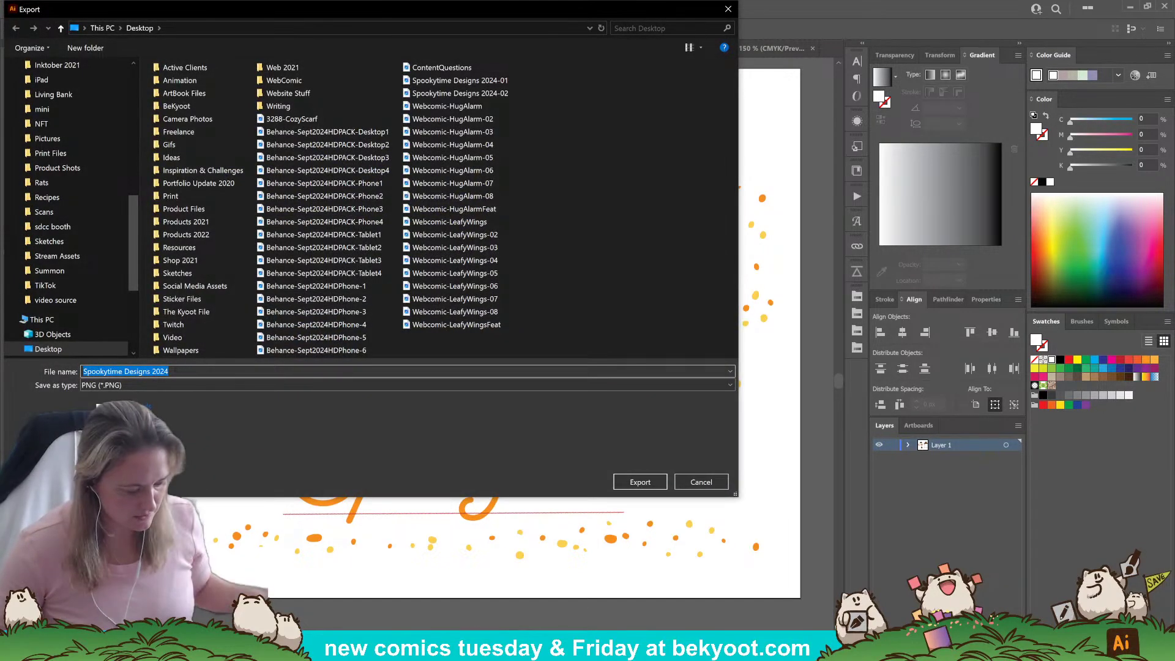
left_click(185, 371)
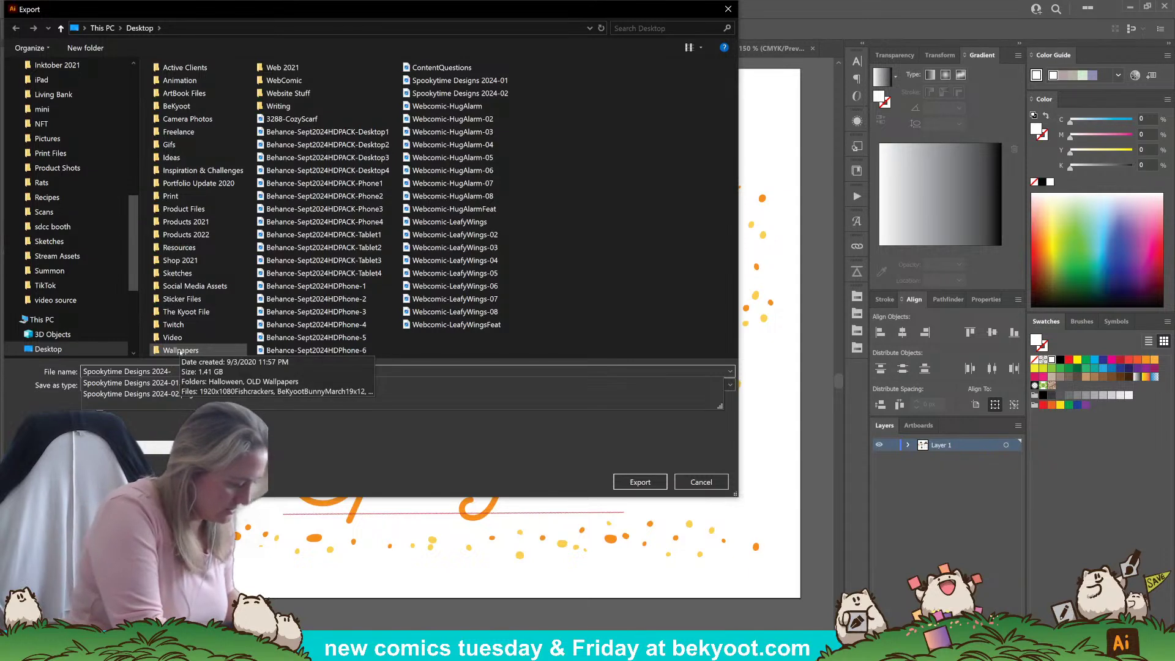
type("-WHITE")
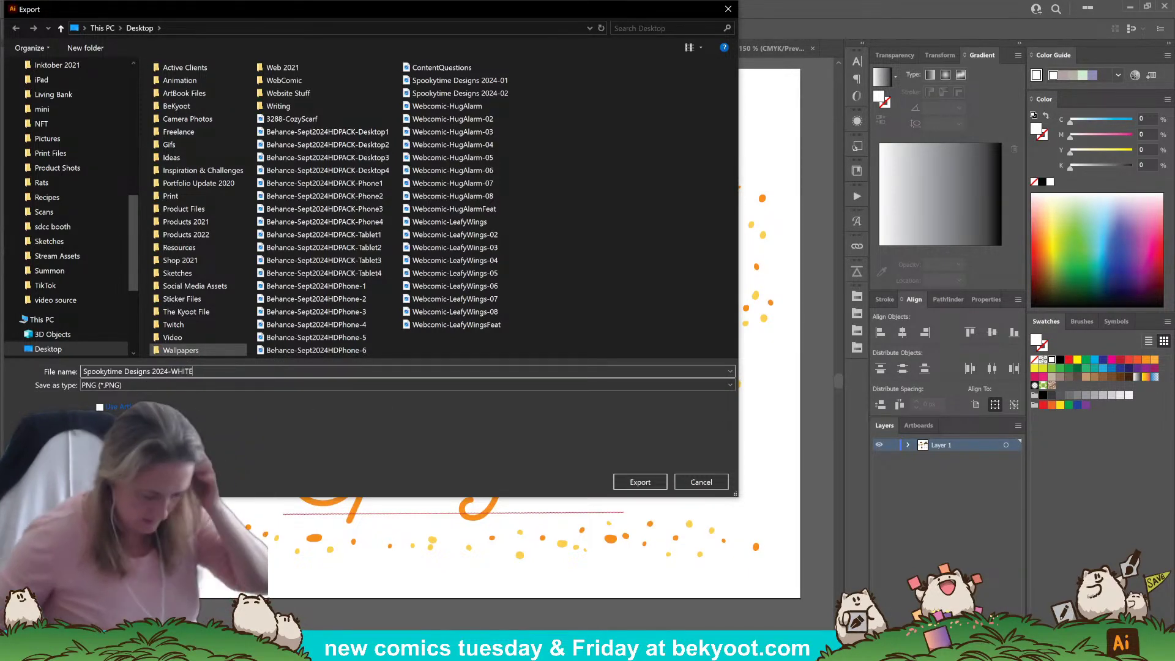
left_click(100, 407)
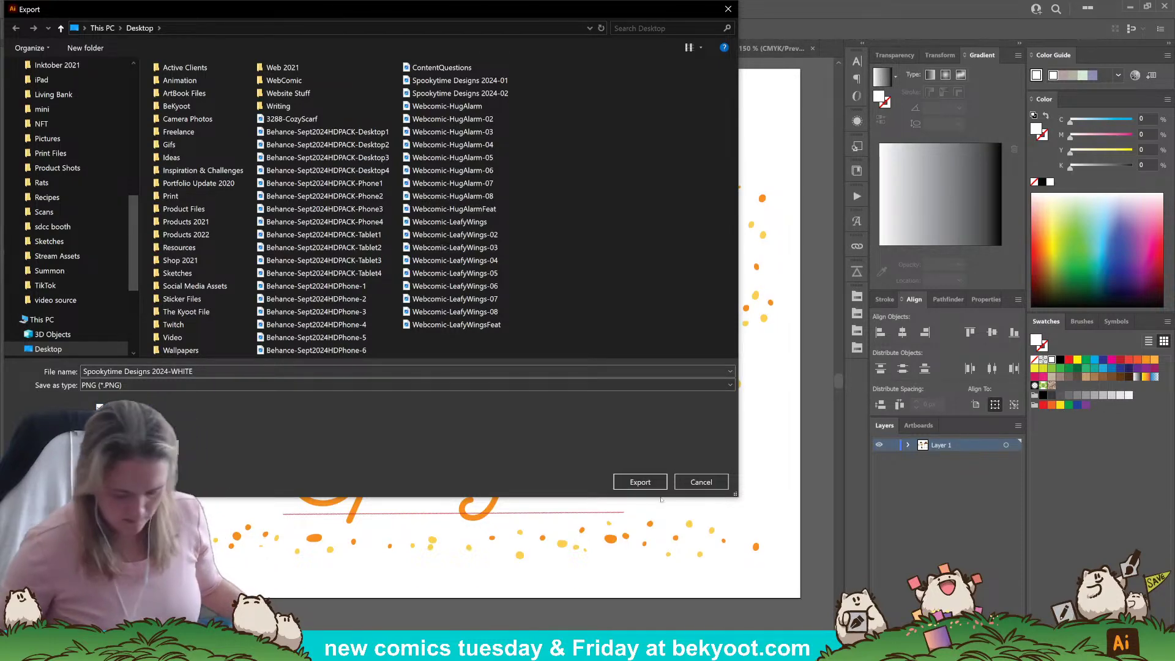
left_click(640, 482)
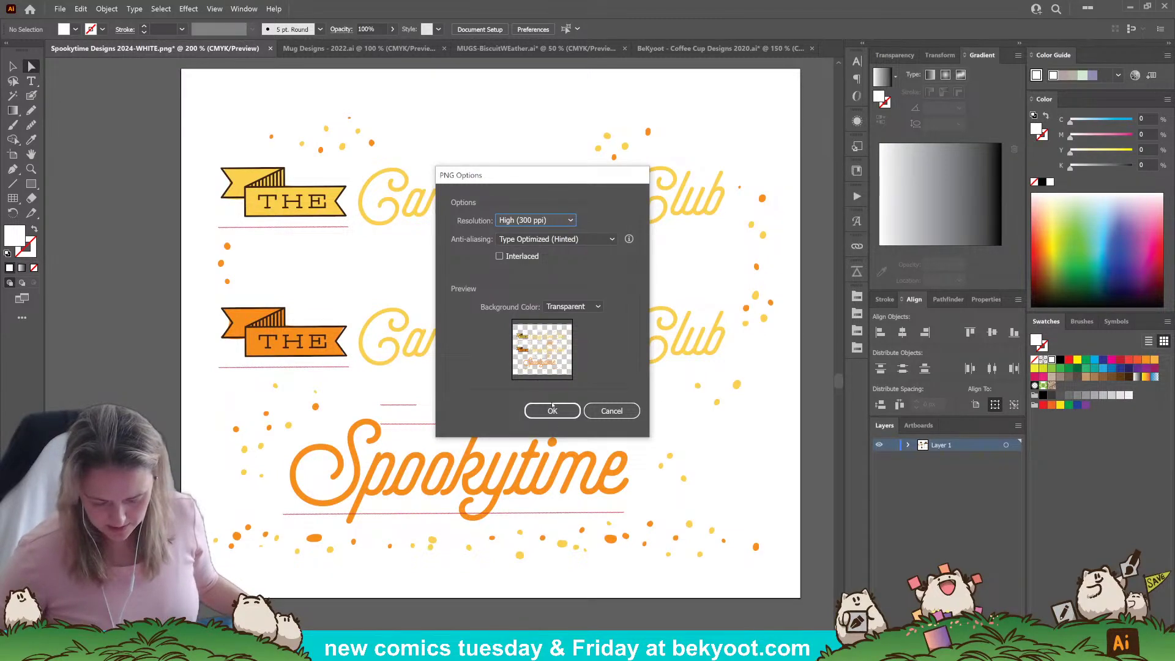
left_click(554, 412)
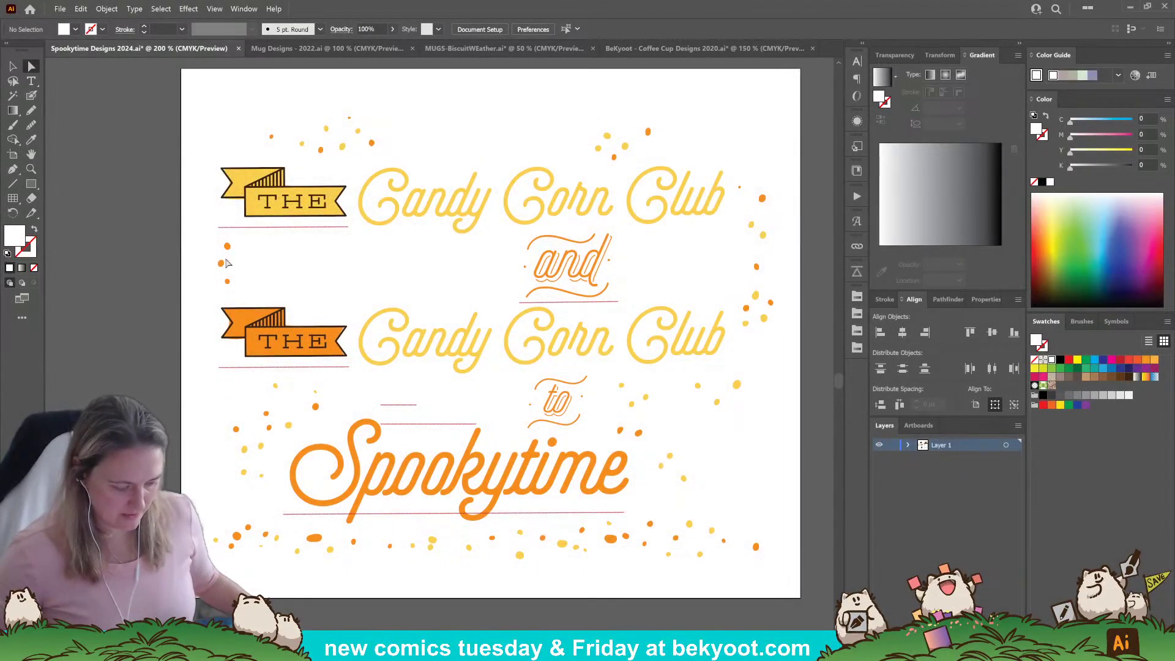
Paste the blue sweatshirt mockup with white text and place it next to the dark-text blue sweatshirt.
left_click_drag(544, 318, 252, 267)
left_click_drag(596, 349, 344, 306)
scroll(597, 323, "down", 3)
left_click_drag(619, 500, 559, 389)
key("ctrl+v")
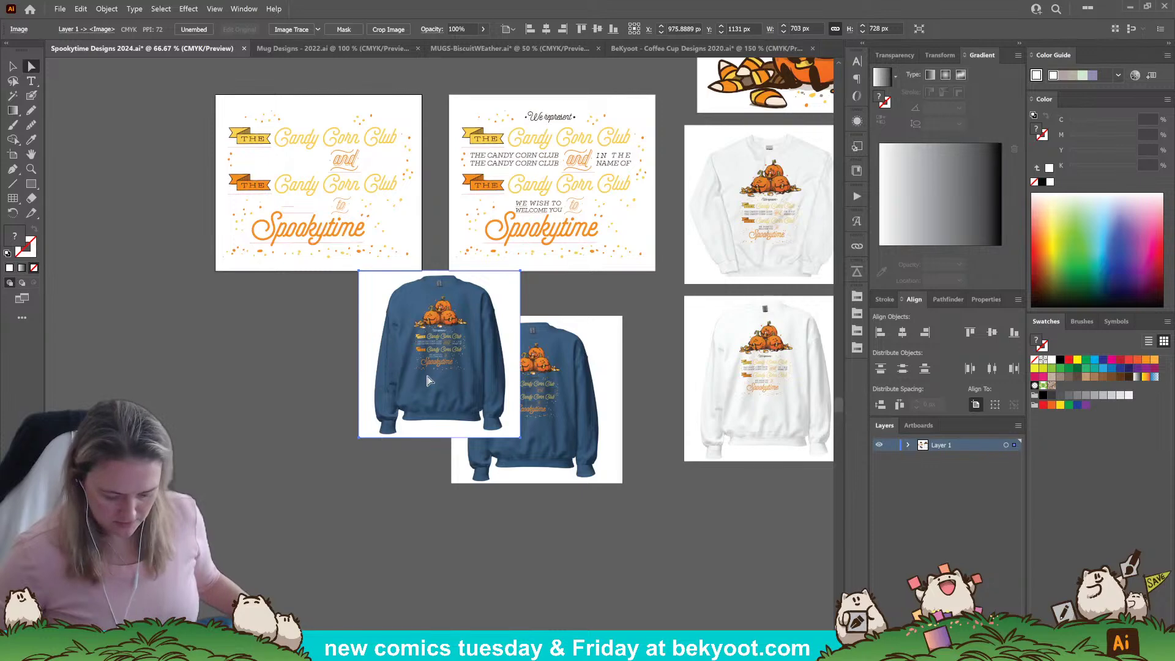
left_click_drag(441, 368, 388, 419)
Compare the legibility of the white and dark text on the two blue sweatshirts, checking the white sweatshirt mockups as well.
scroll(452, 413, "up", 3)
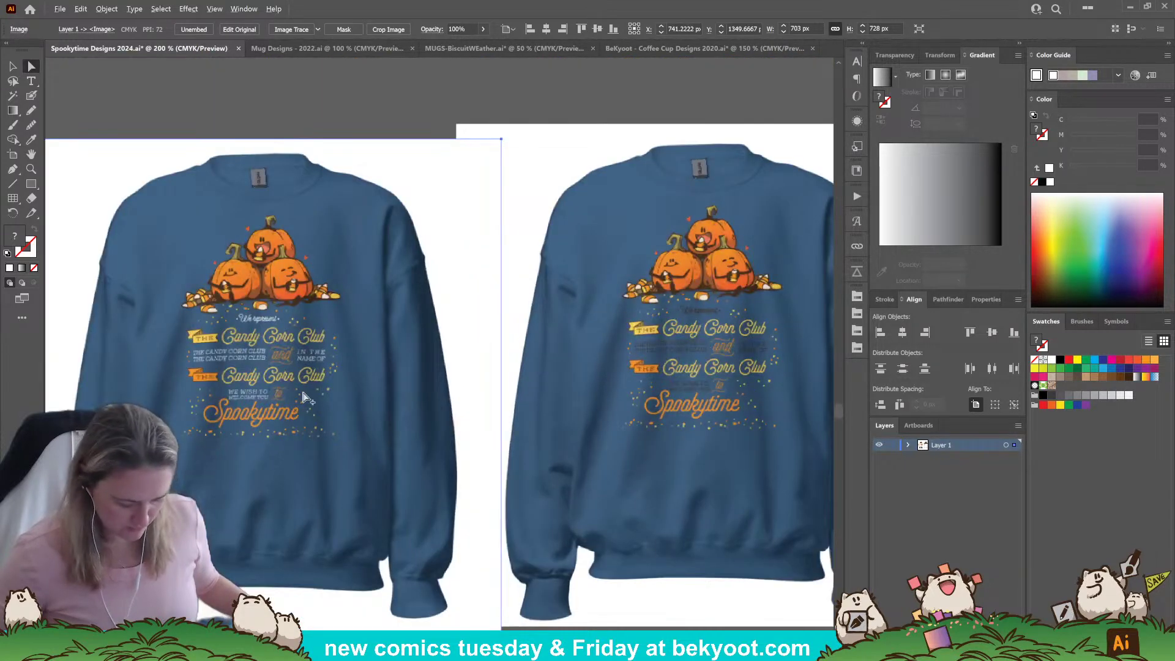
left_click_drag(621, 423, 573, 391)
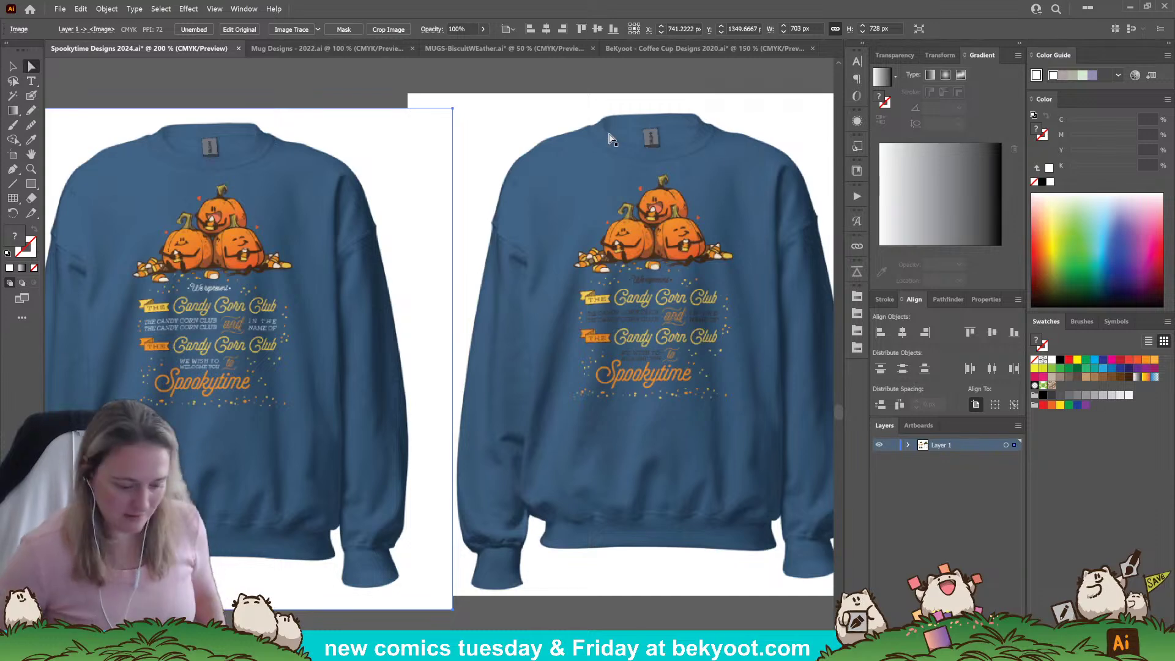
left_click(419, 68)
left_click_drag(692, 210, 434, 221)
left_click_drag(826, 341, 411, 395)
scroll(473, 219, "down", 2)
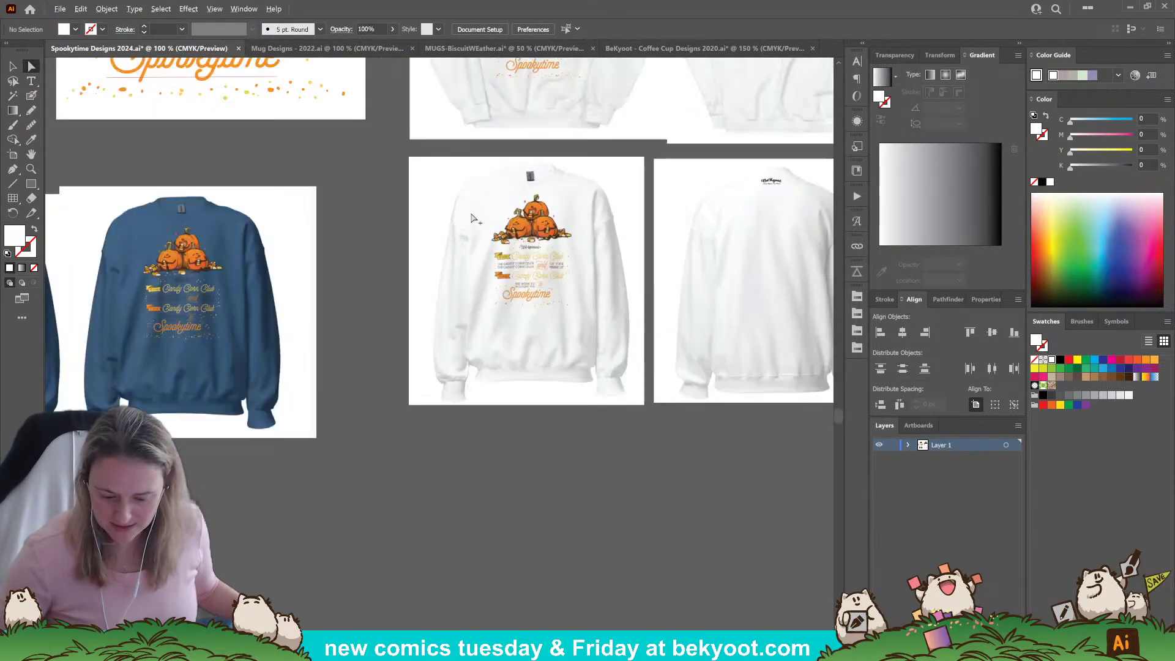
scroll(473, 218, "down", 1)
left_click_drag(672, 227, 699, 325)
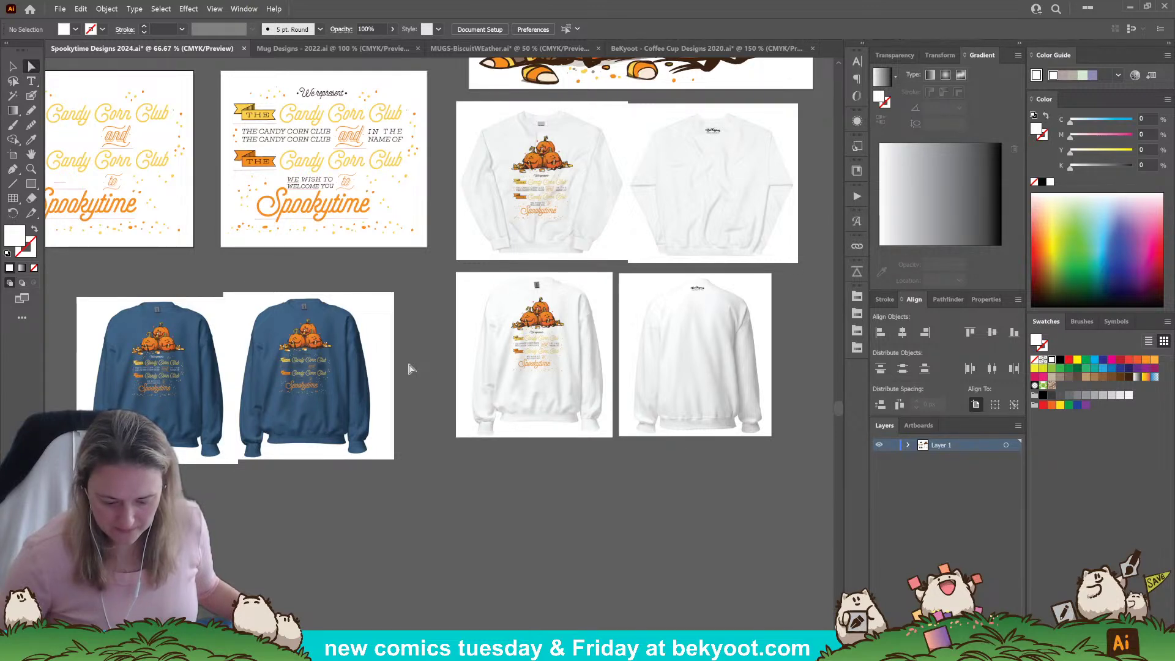
left_click_drag(290, 423, 610, 353)
scroll(494, 268, "up", 4)
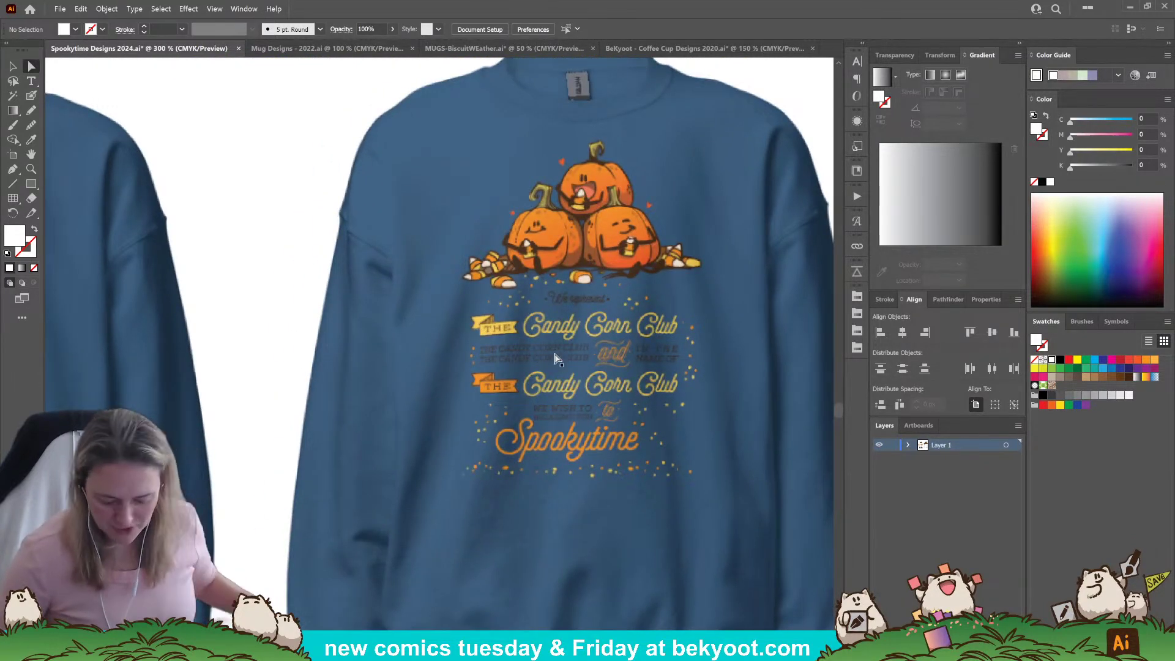
left_click_drag(359, 442, 679, 413)
left_click_drag(344, 395, 555, 405)
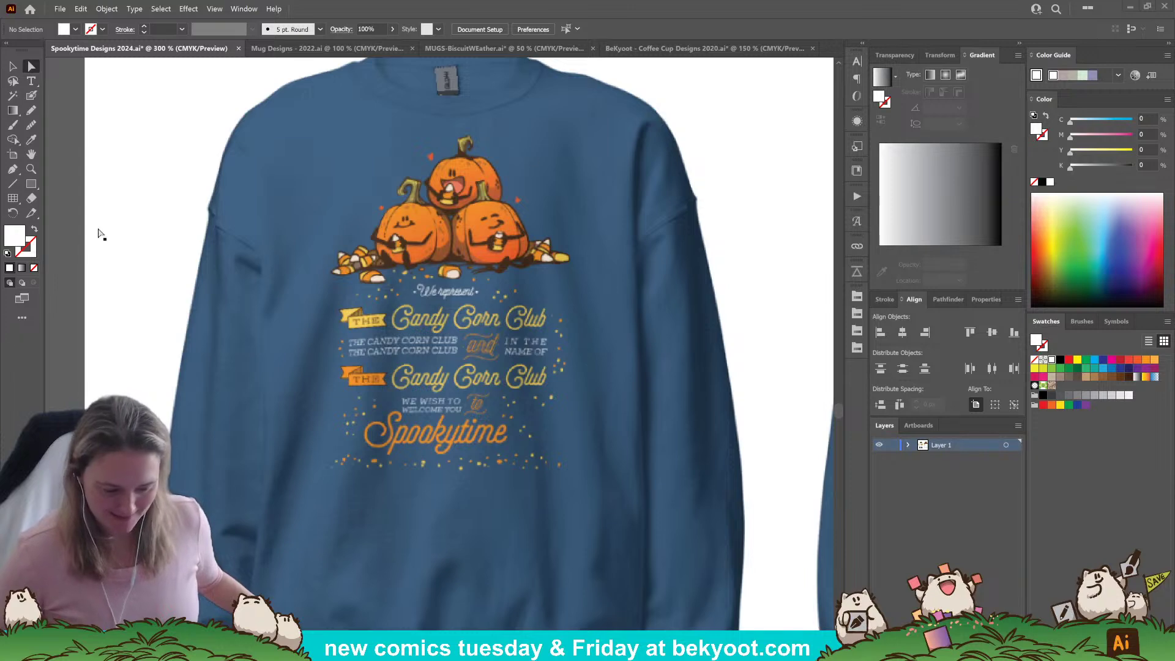
Compare the overall pumpkin and lettering design on the blue sweatshirts with the design on the lower white sweatshirt.
scroll(528, 275, "down", 1)
scroll(528, 275, "down", 1)
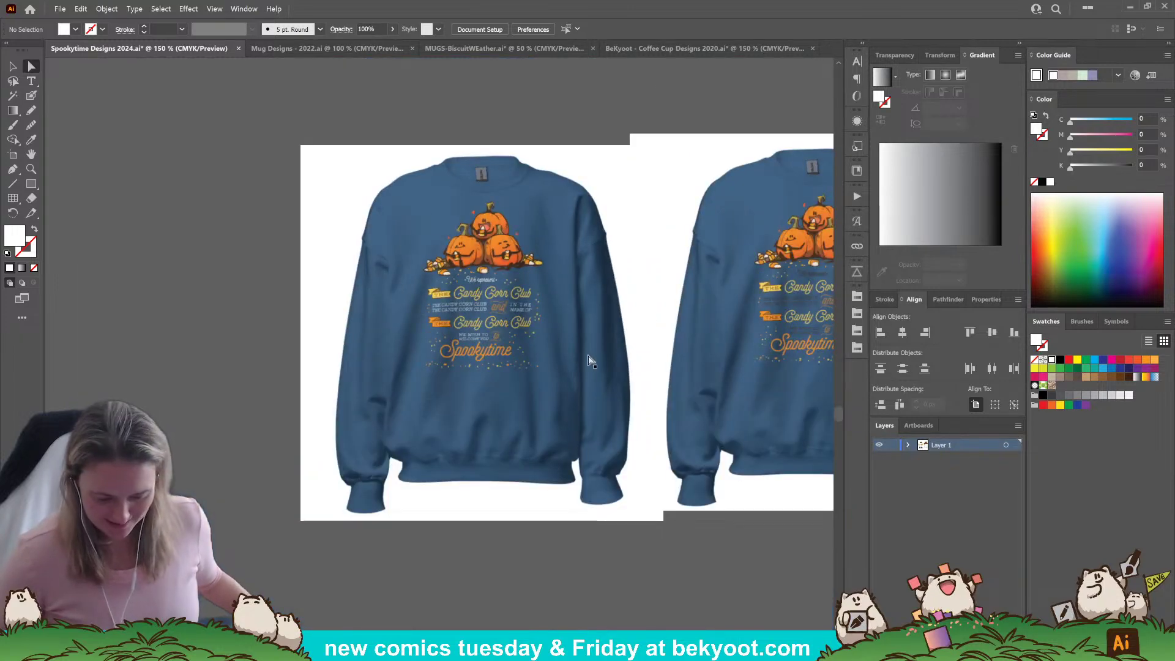
left_click_drag(598, 357, 467, 354)
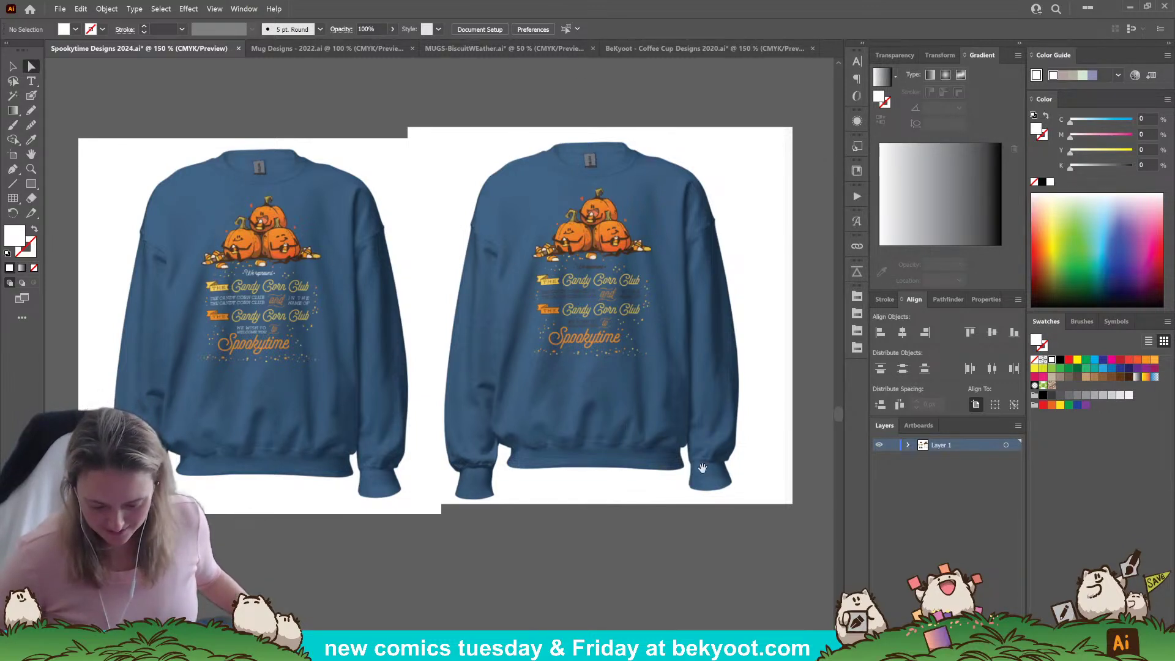
left_click_drag(702, 469, 486, 478)
left_click_drag(730, 454, 337, 552)
scroll(542, 341, "up", 1)
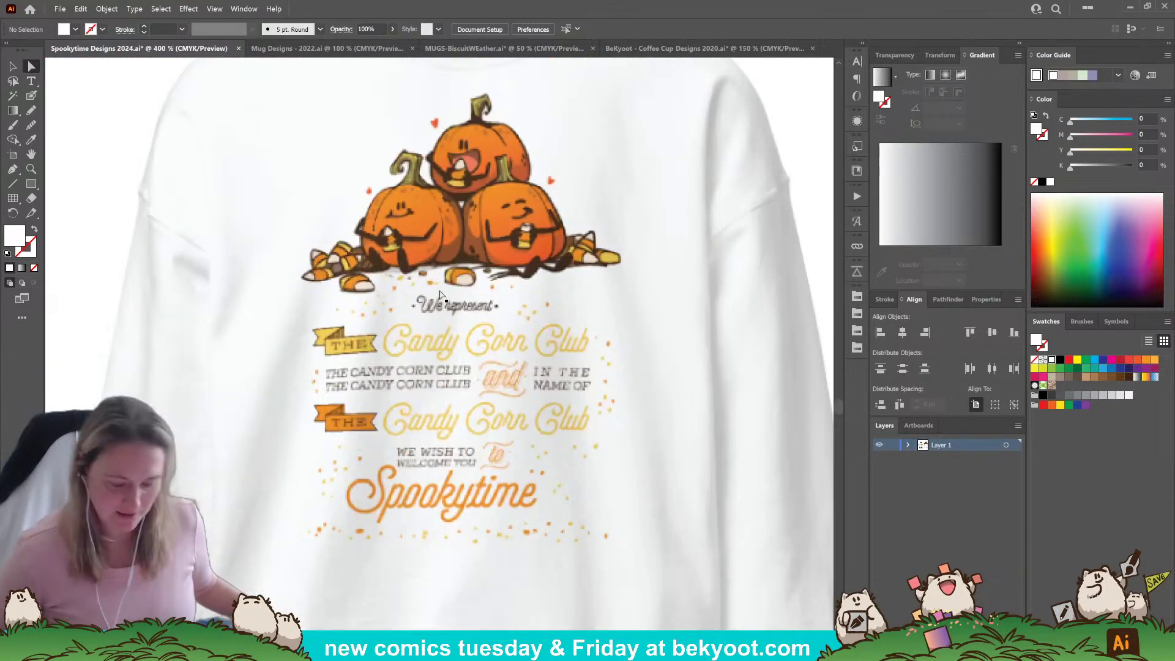
scroll(476, 263, "down", 2)
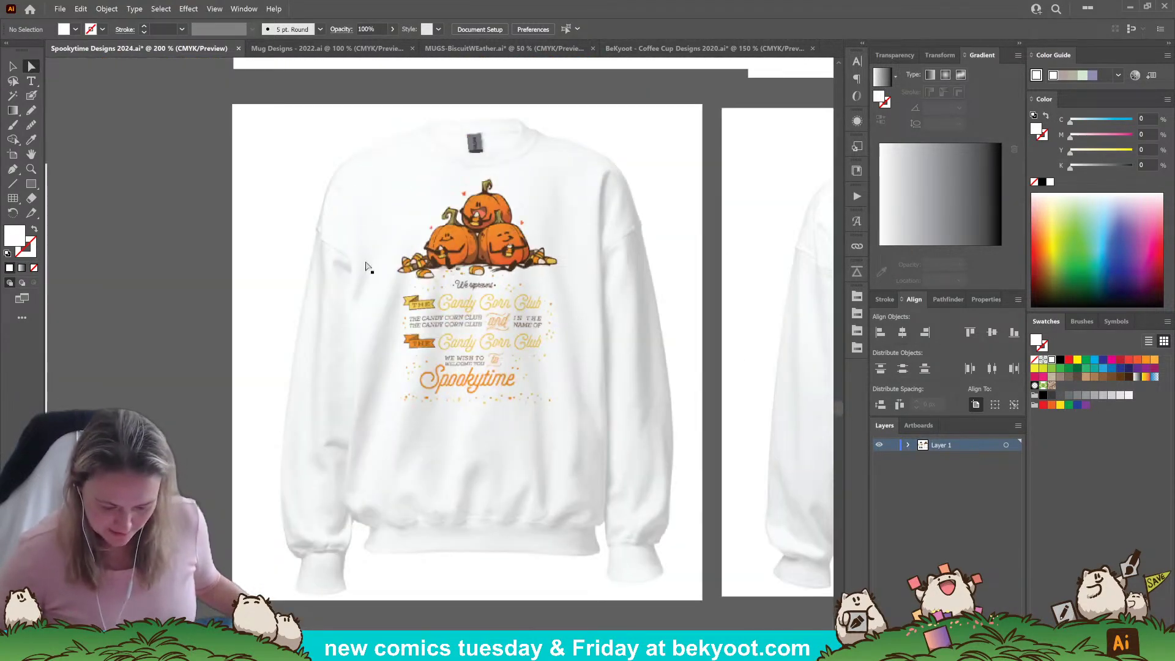
left_click_drag(464, 457, 525, 477)
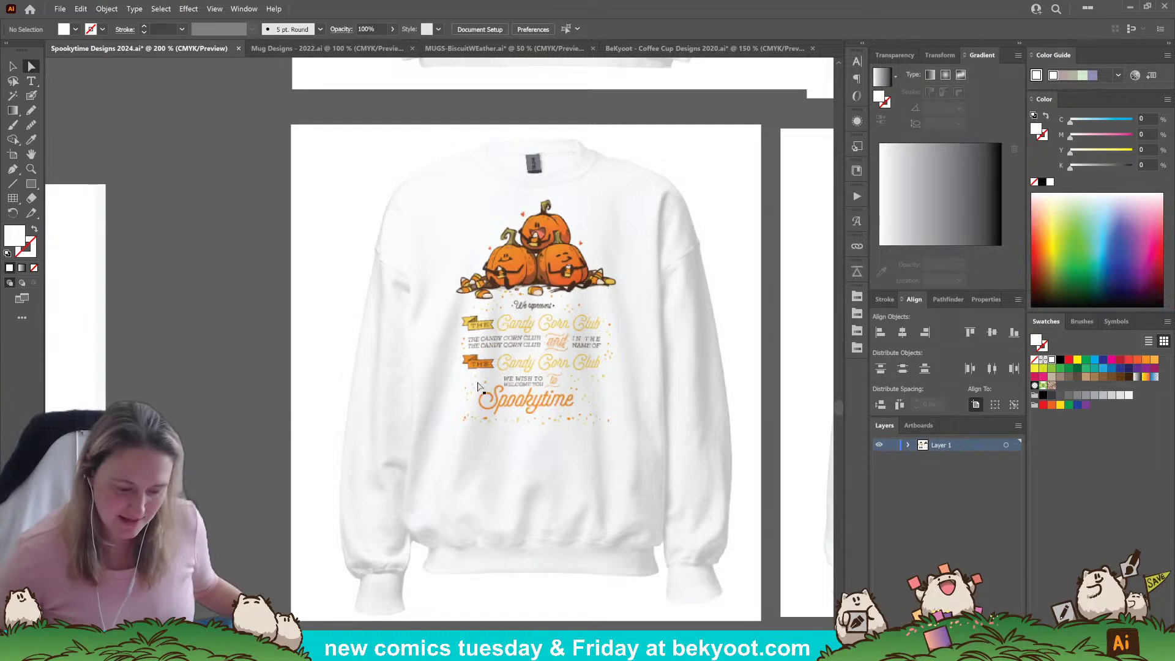
scroll(374, 461, "left", 5)
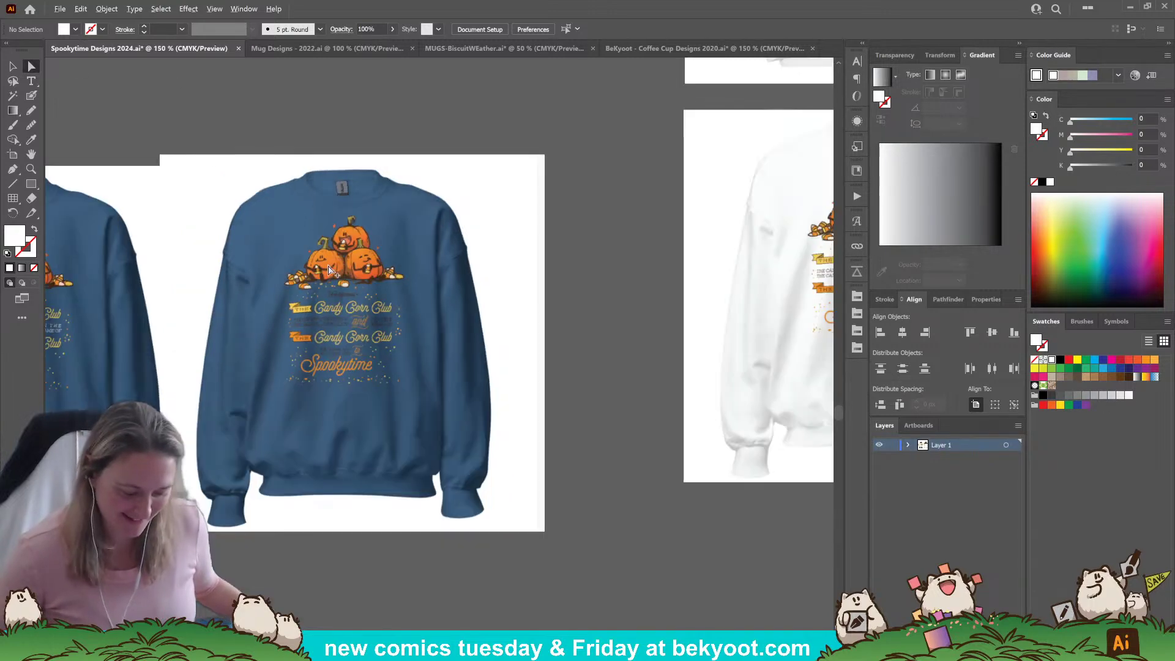
Review the lettering artboards, the pumpkin illustration and the blue and white sweatshirt mockups side by side.
scroll(351, 259, "down", 1)
left_click_drag(327, 336, 322, 464)
left_click_drag(430, 215, 475, 422)
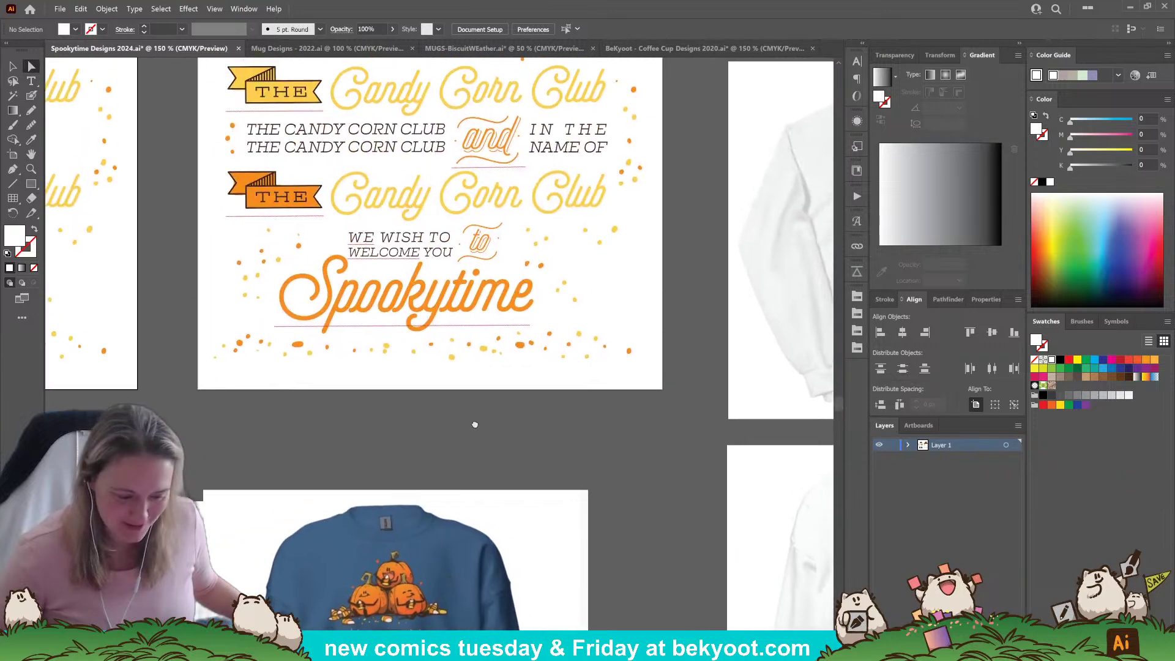
left_click_drag(567, 289, 508, 463)
left_click_drag(679, 266, 309, 338)
left_click_drag(680, 296, 467, 513)
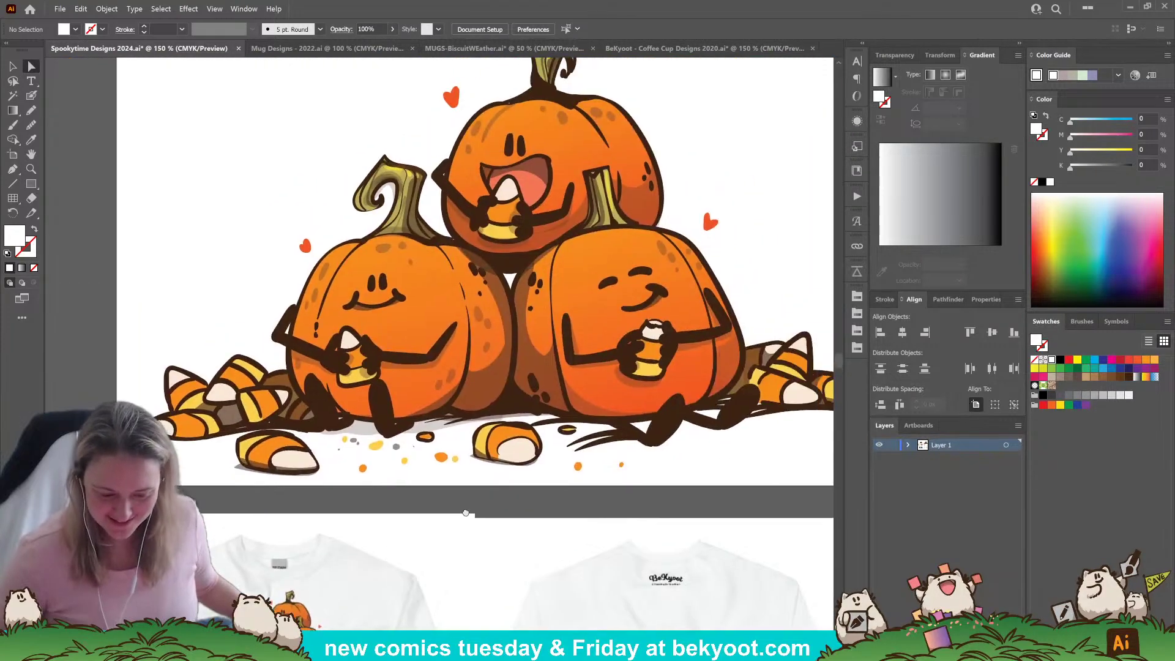
scroll(476, 407, "down", 2)
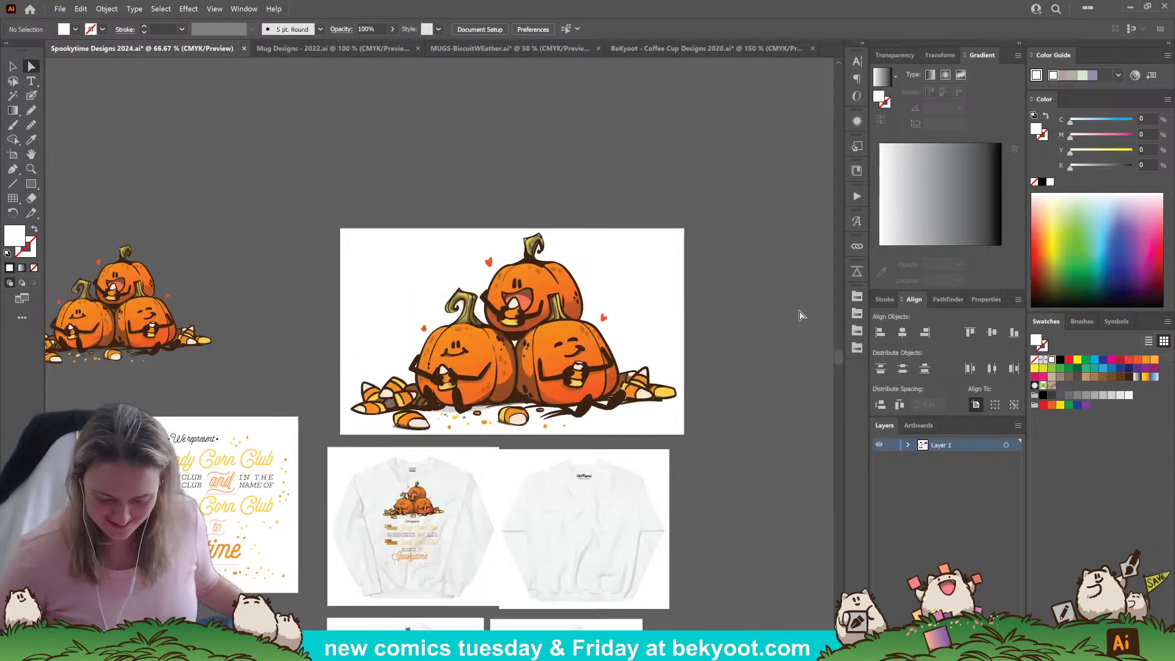
left_click_drag(411, 570, 593, 289)
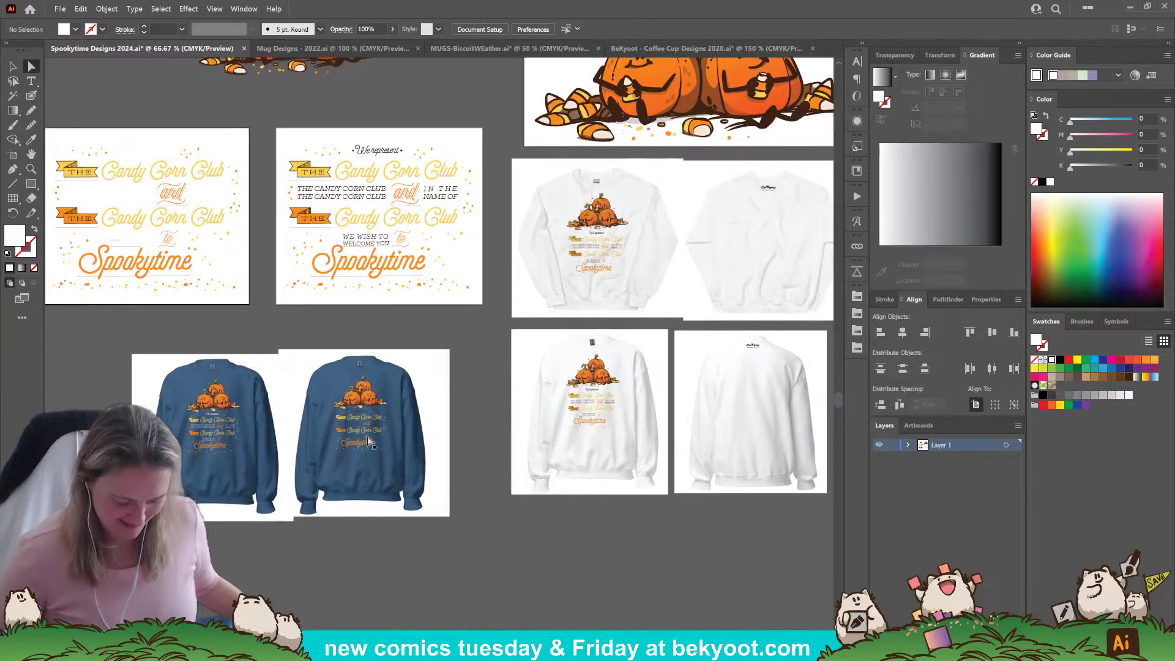
scroll(324, 449, "up", 1)
scroll(325, 449, "up", 2)
scroll(594, 438, "down", 2)
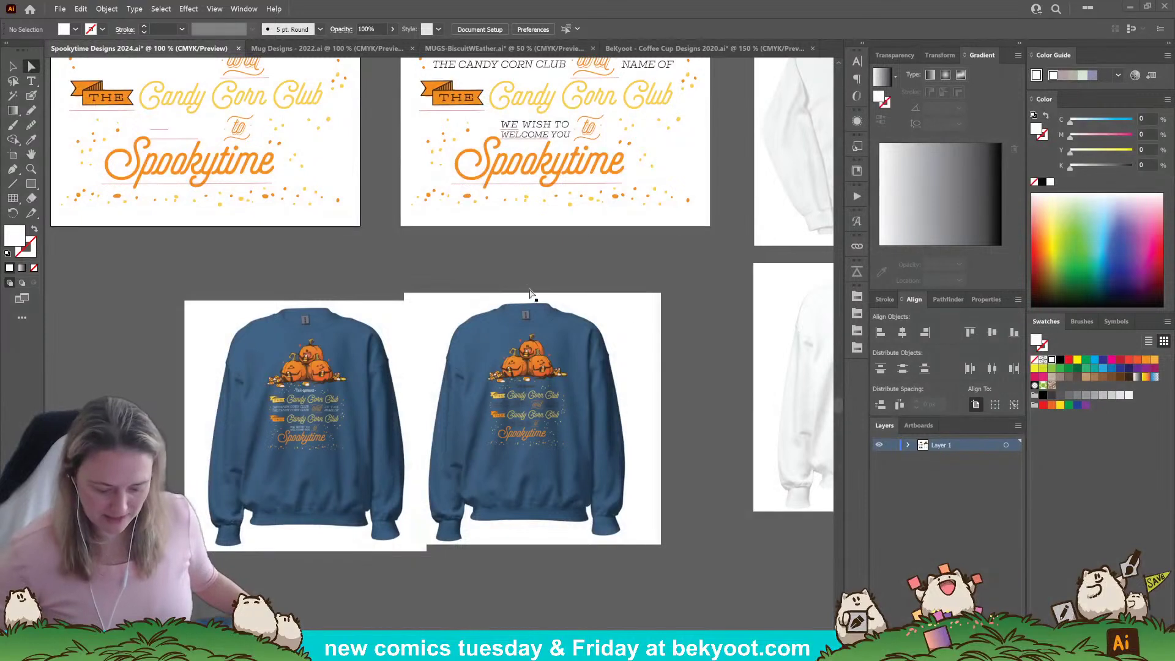
Paste the back view of the blue sweatshirt mockup and place it beside the white-text front view.
key("ctrl+v")
left_click_drag(440, 340, 135, 417)
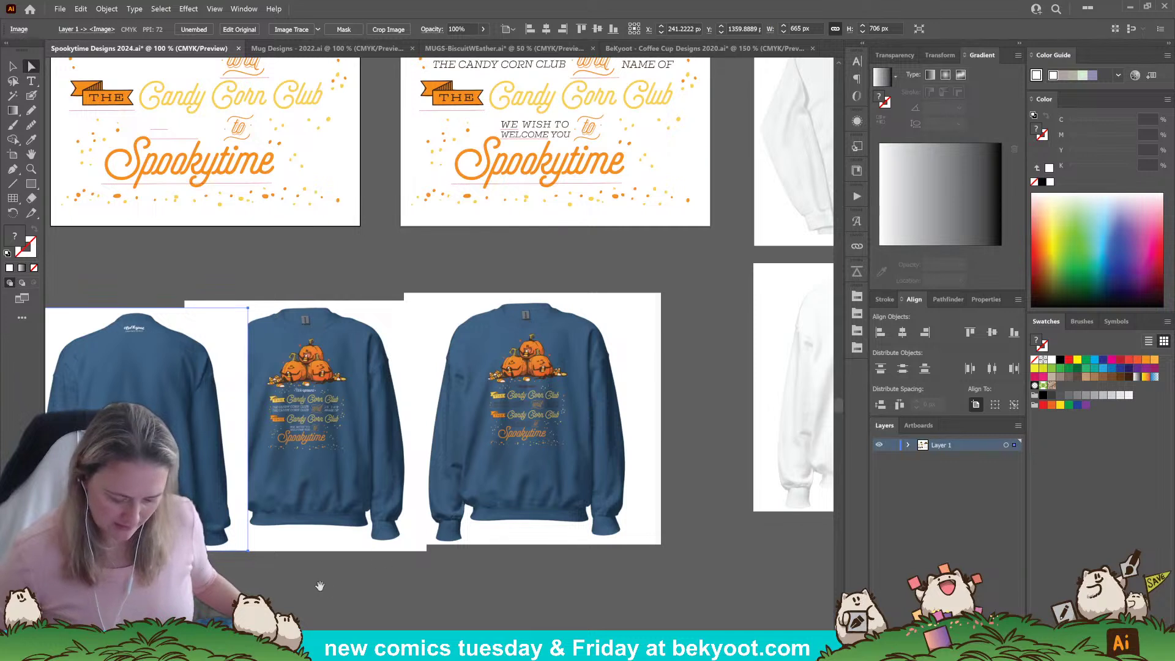
left_click_drag(249, 544, 329, 543)
left_click_drag(241, 381, 196, 385)
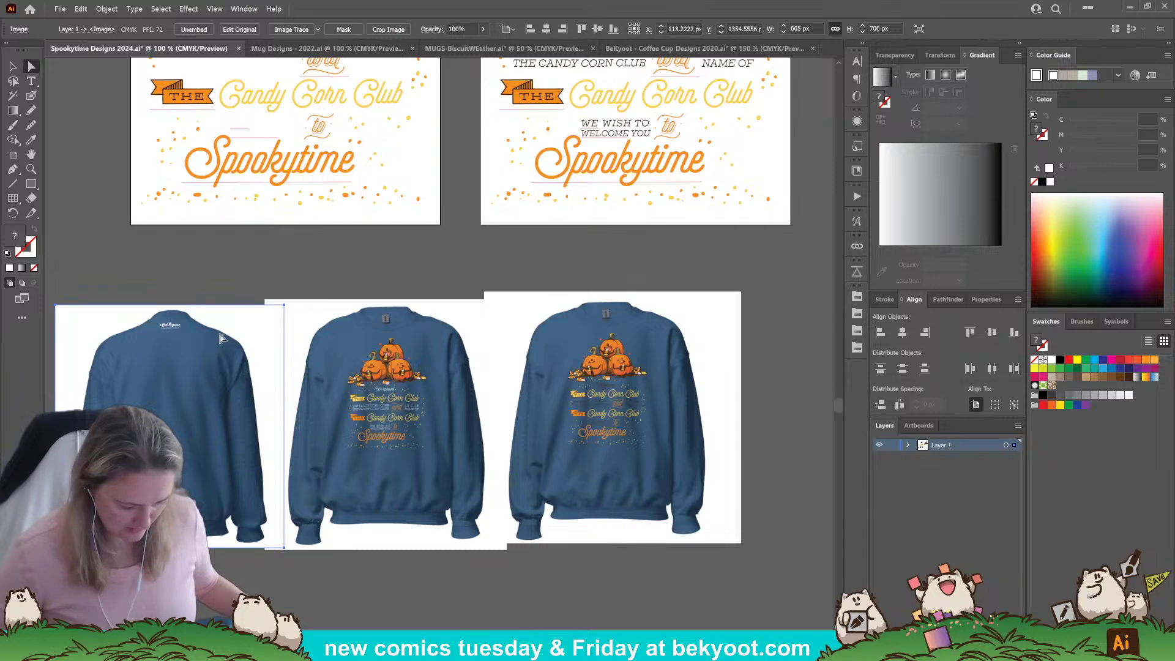
Examine the BeKyoot logo on the sweatshirt back and compare the white-text and dark-text blue fronts.
scroll(147, 339, "up", 1)
scroll(147, 340, "up", 3)
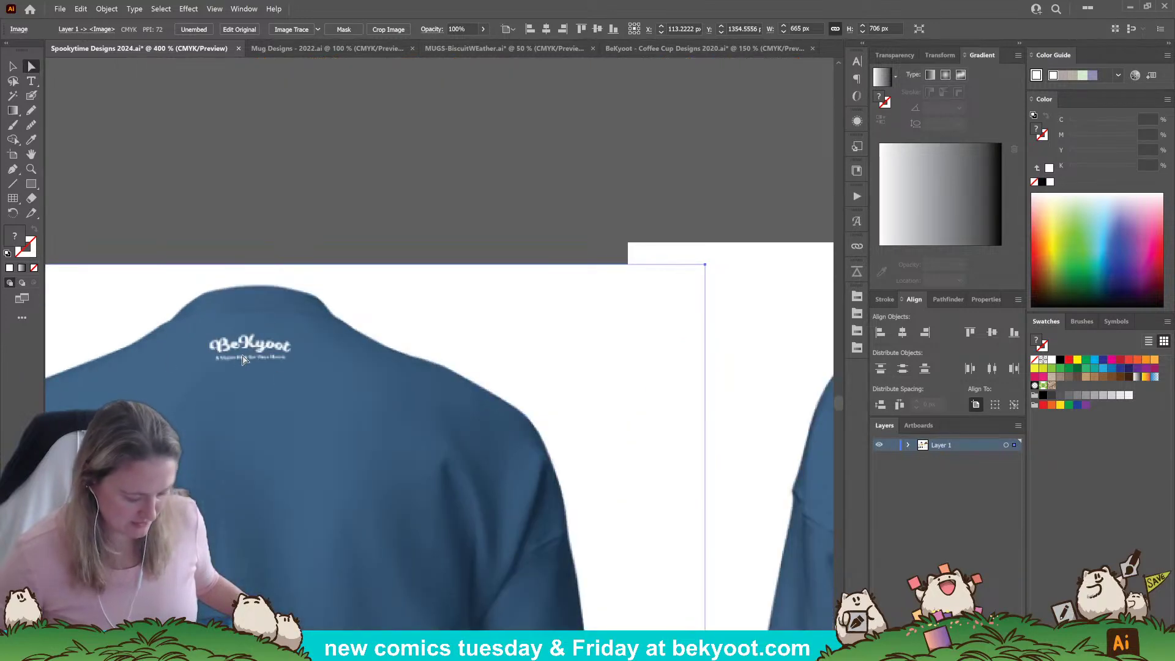
scroll(302, 372, "down", 3)
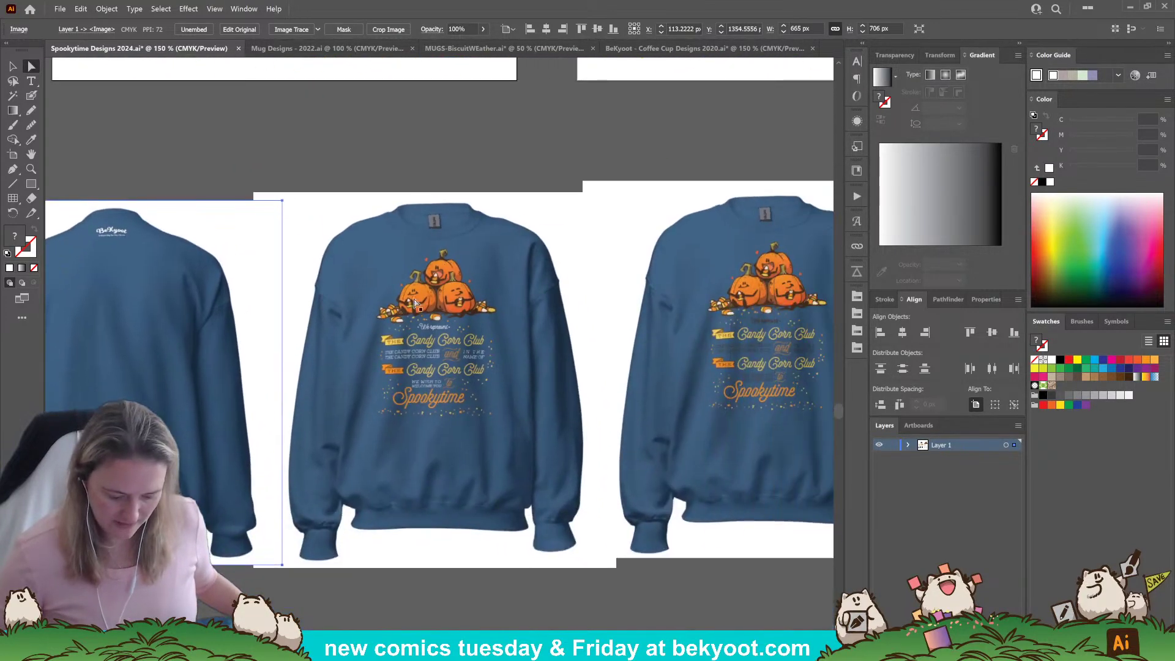
left_click_drag(732, 406, 661, 397)
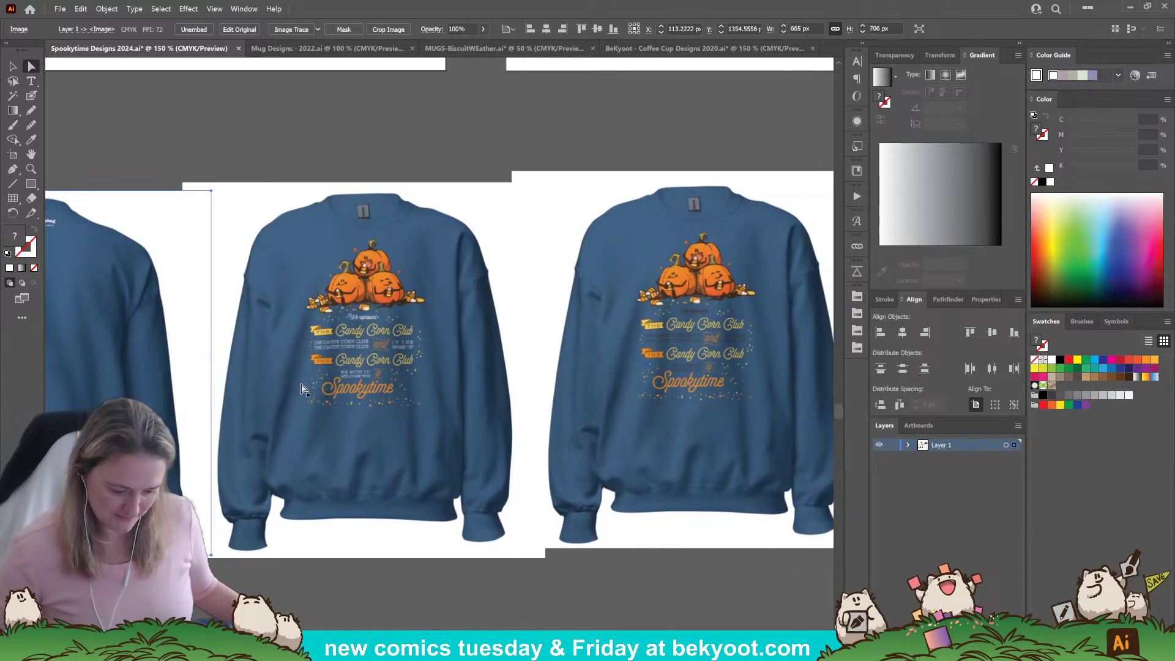
left_click(307, 137)
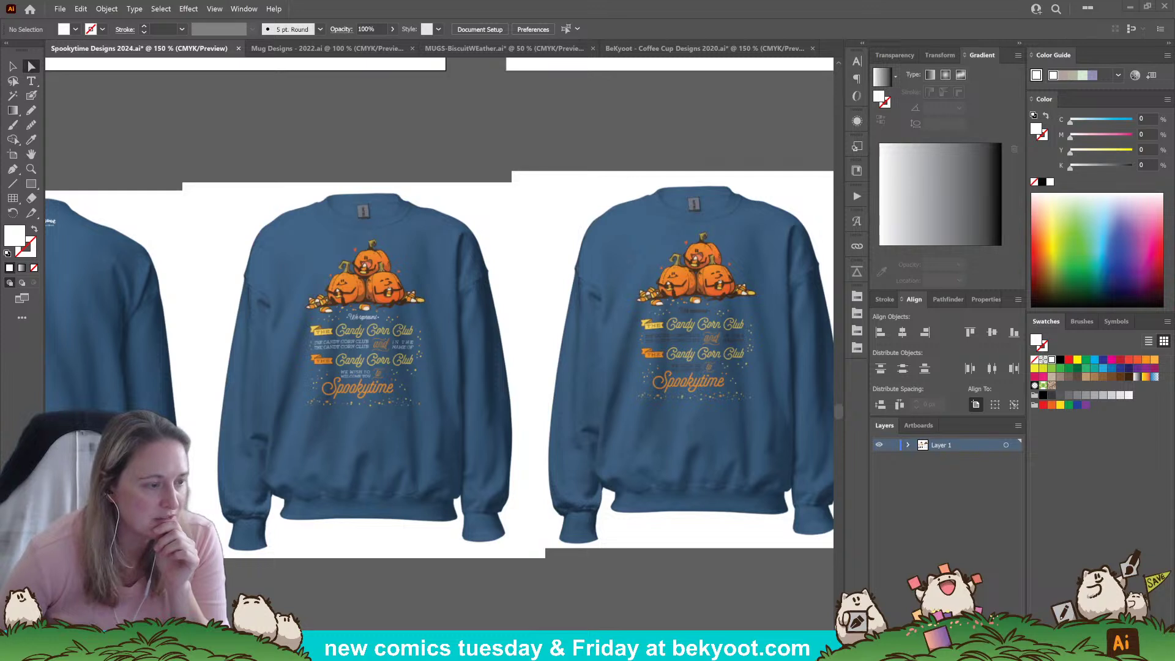
scroll(437, 307, "down", 1)
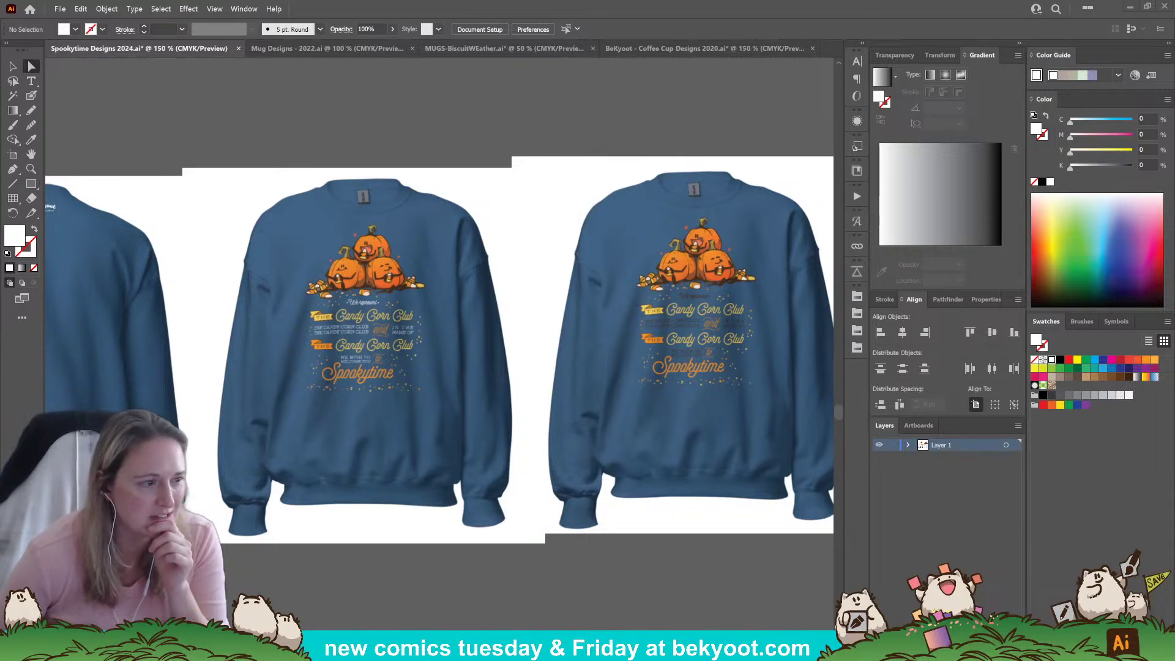
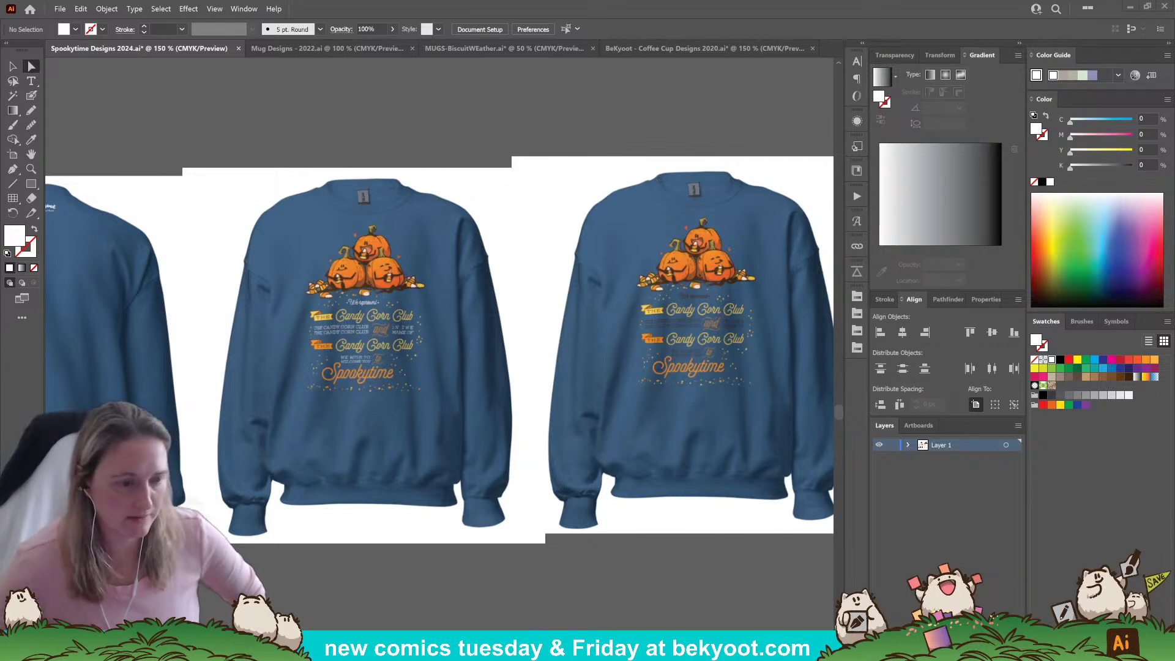
Move the white-text blue sweatshirt's front and back mockups to the left of the lettering artboards, stacked one above the other.
scroll(431, 248, "down", 3)
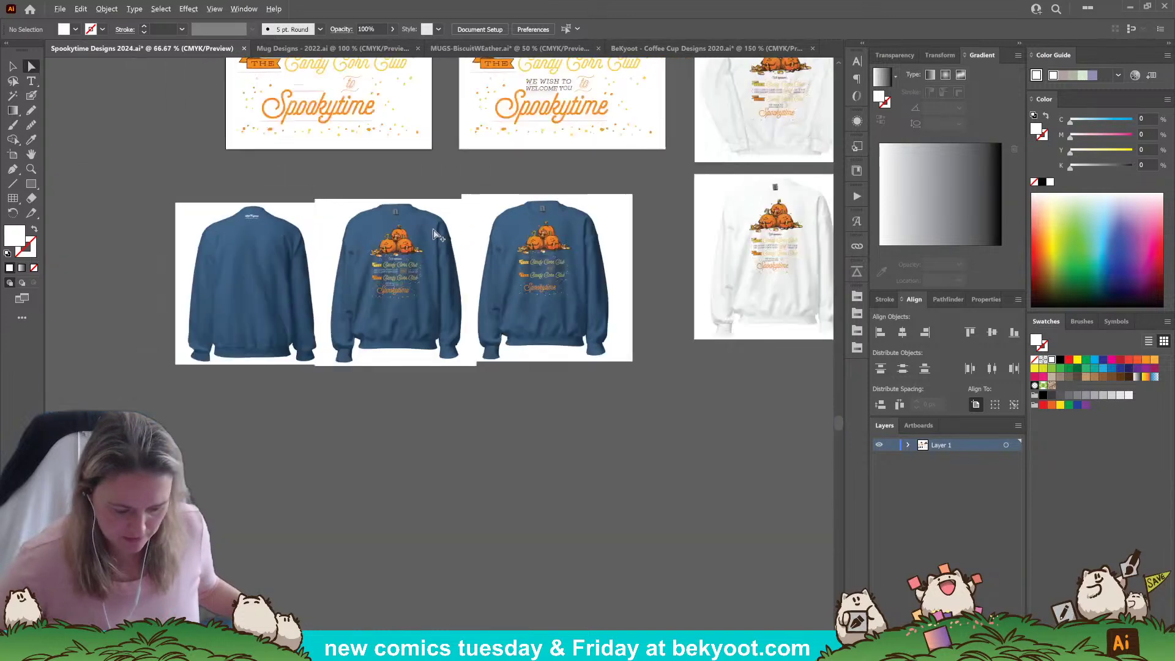
left_click_drag(514, 442, 538, 558)
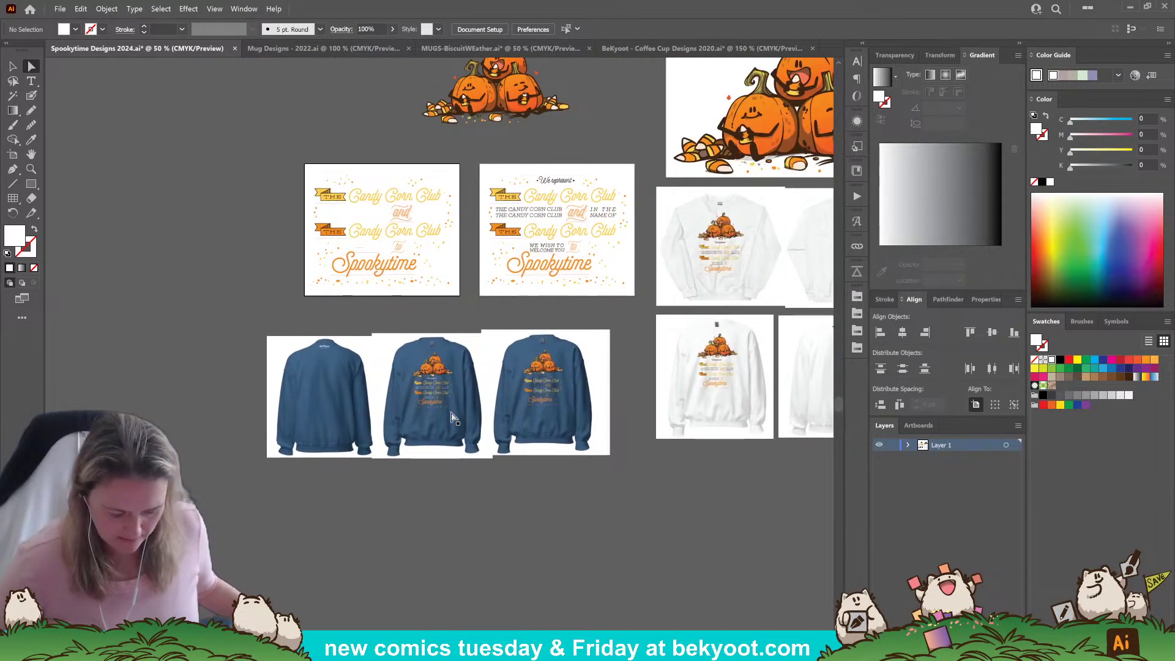
left_click_drag(428, 367, 205, 97)
left_click_drag(333, 427, 232, 267)
left_click(350, 456)
left_click_drag(573, 400, 480, 319)
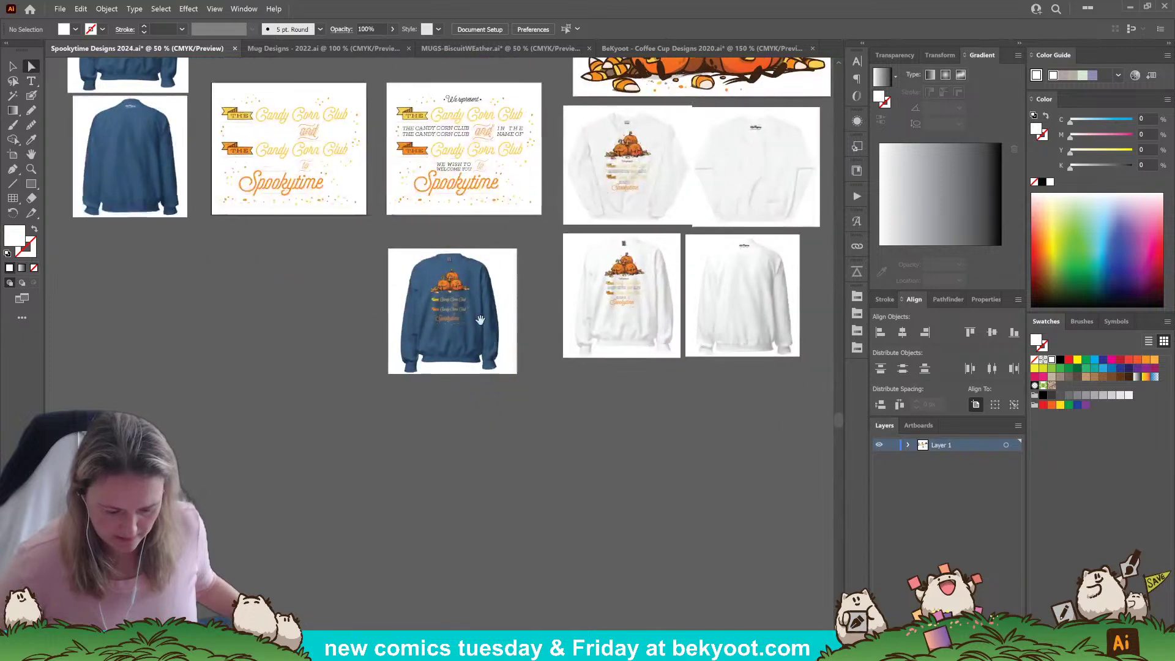
Create a new portrait artboard, about 1312 by 1536 px, in the empty area below the lettering artboards and back-view mockup.
mouse_move(709, 234)
left_mouse_down()
mouse_move(608, 472)
mouse_move(703, 233)
left_mouse_up()
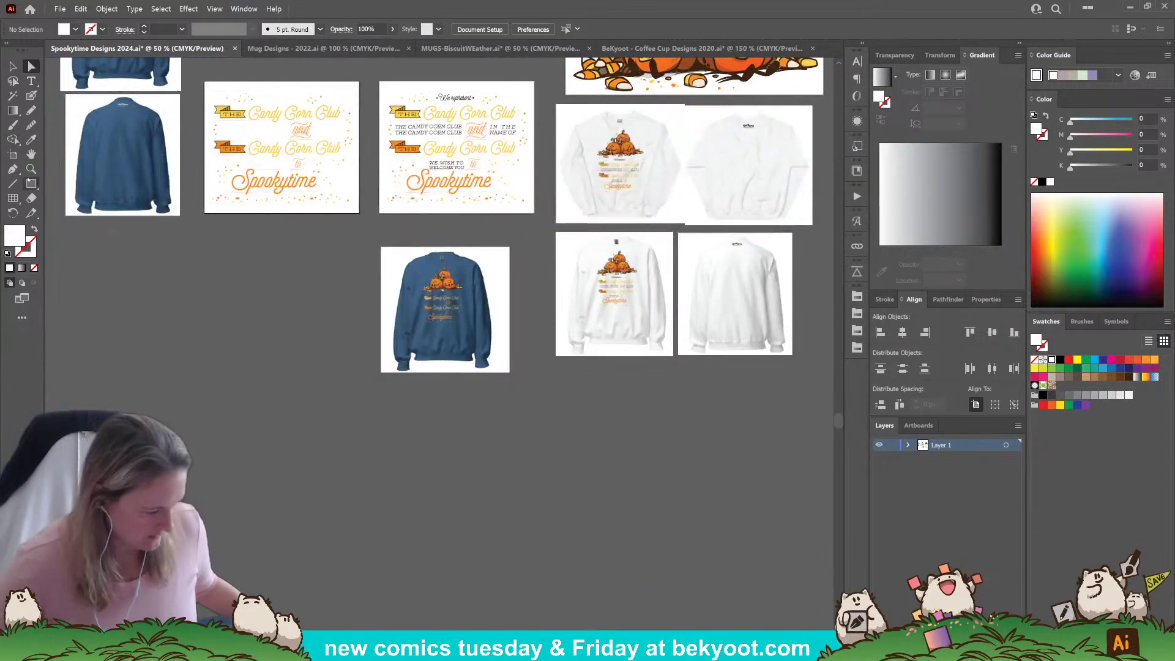
left_click(13, 155)
scroll(270, 294, "left", 5)
left_click_drag(271, 289, 498, 553)
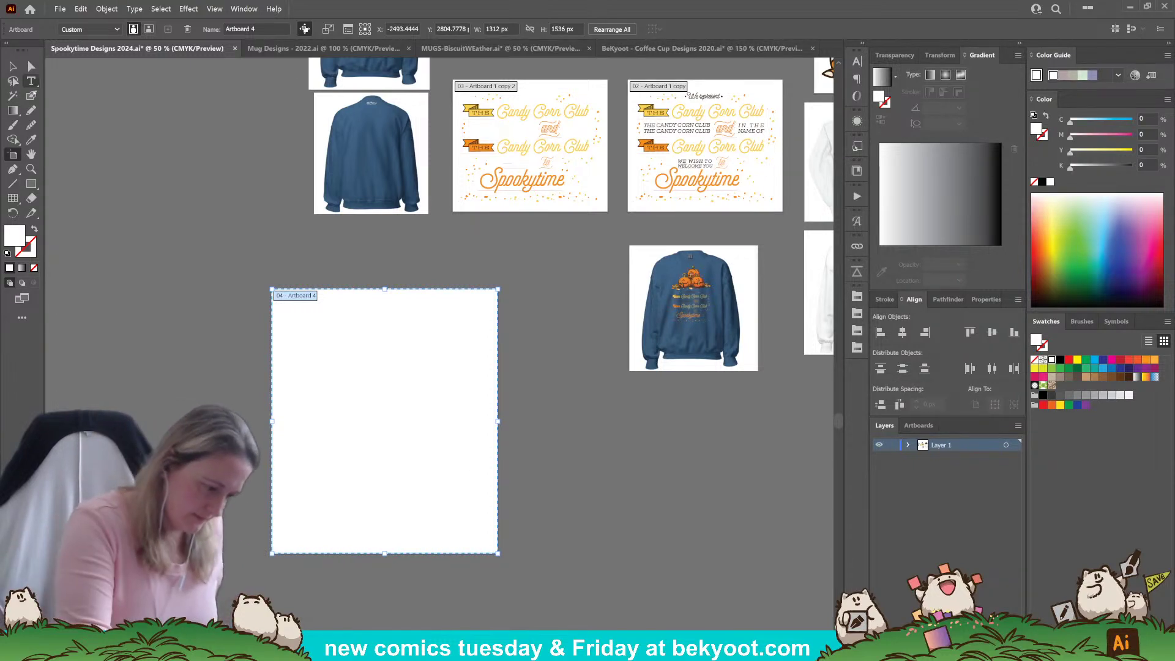
key("Escape")
Set the brush colour to black with no stroke, and try a test stroke on the new artboard before undoing it.
left_click_drag(396, 473, 441, 449)
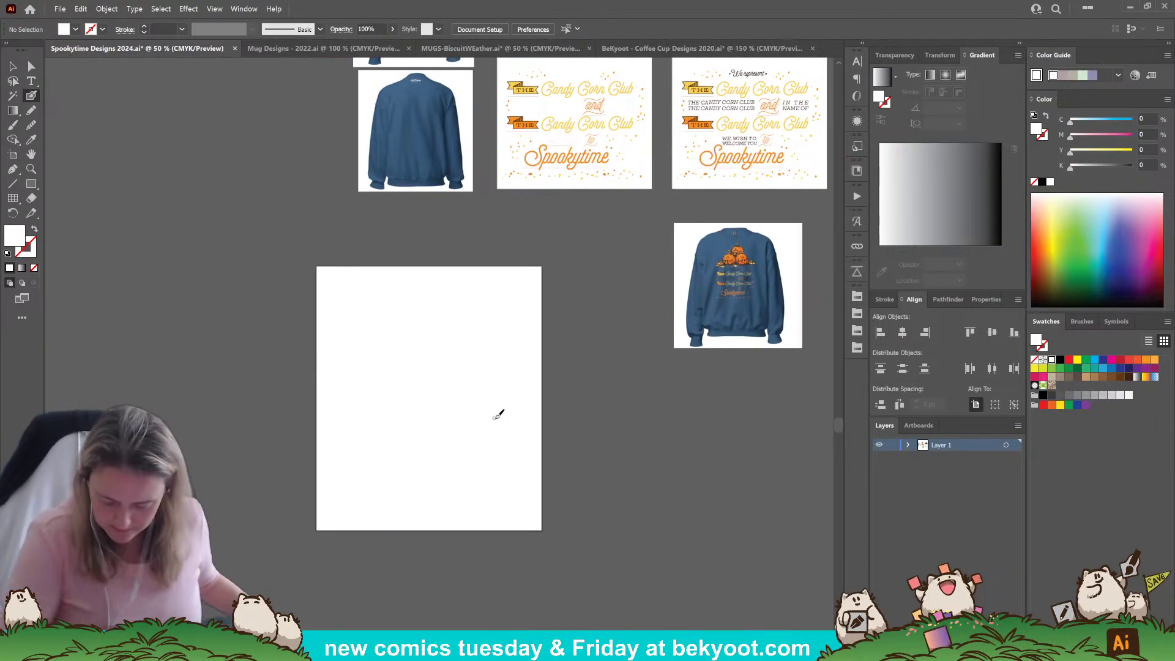
scroll(407, 411, "up", 1)
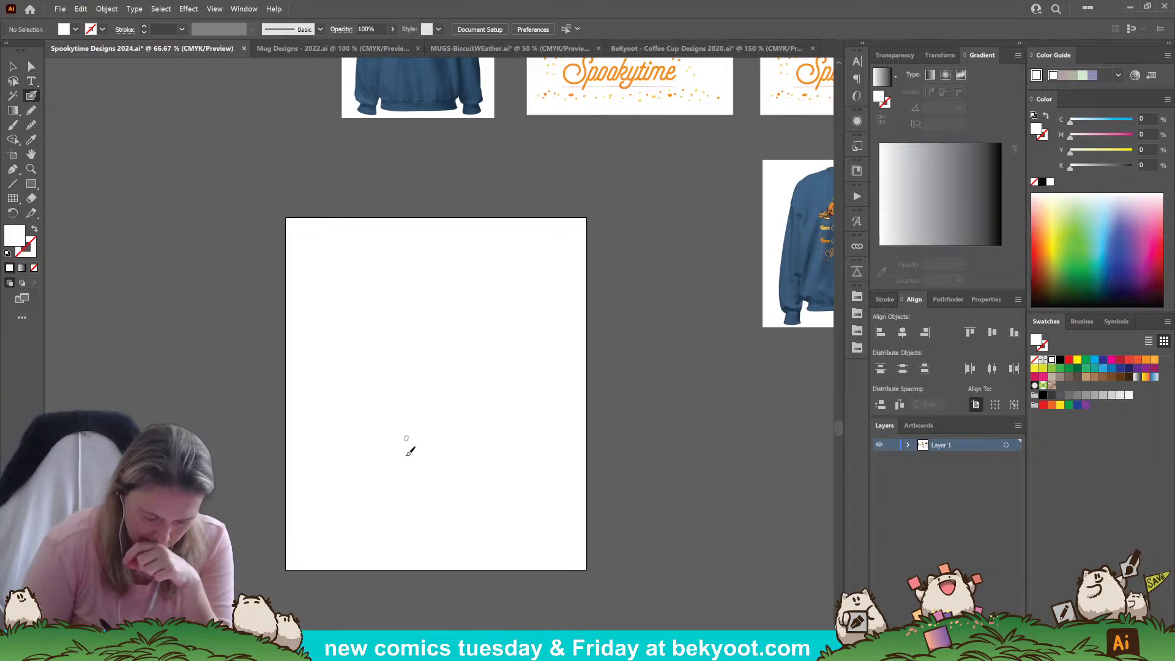
key("shift+x")
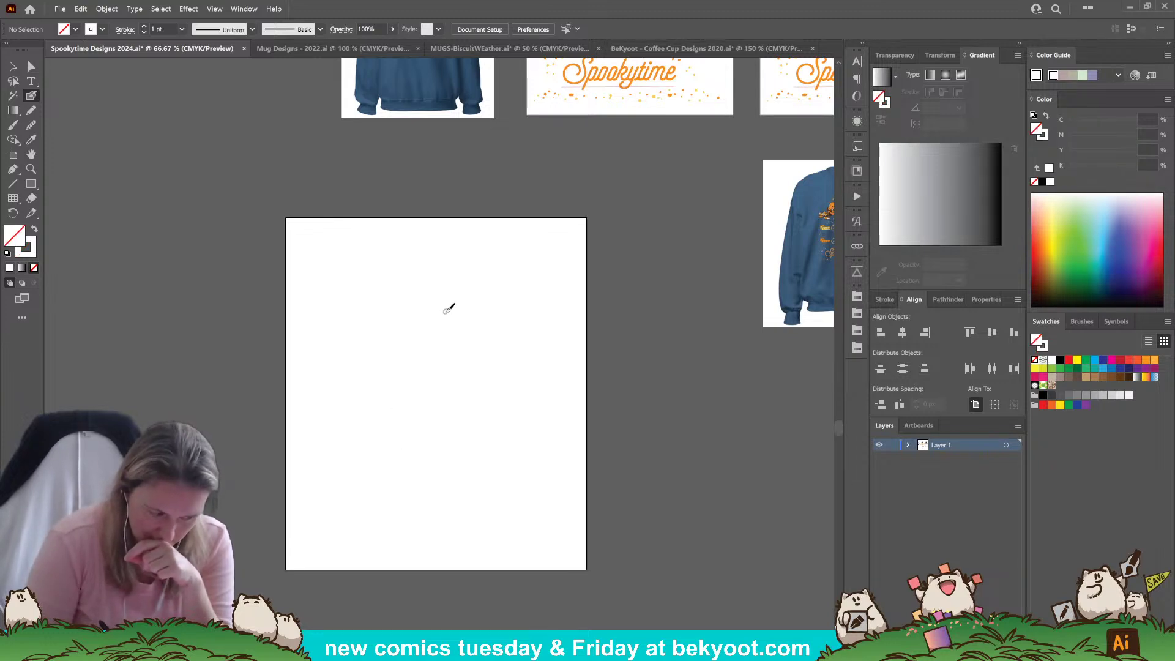
key("shift+x")
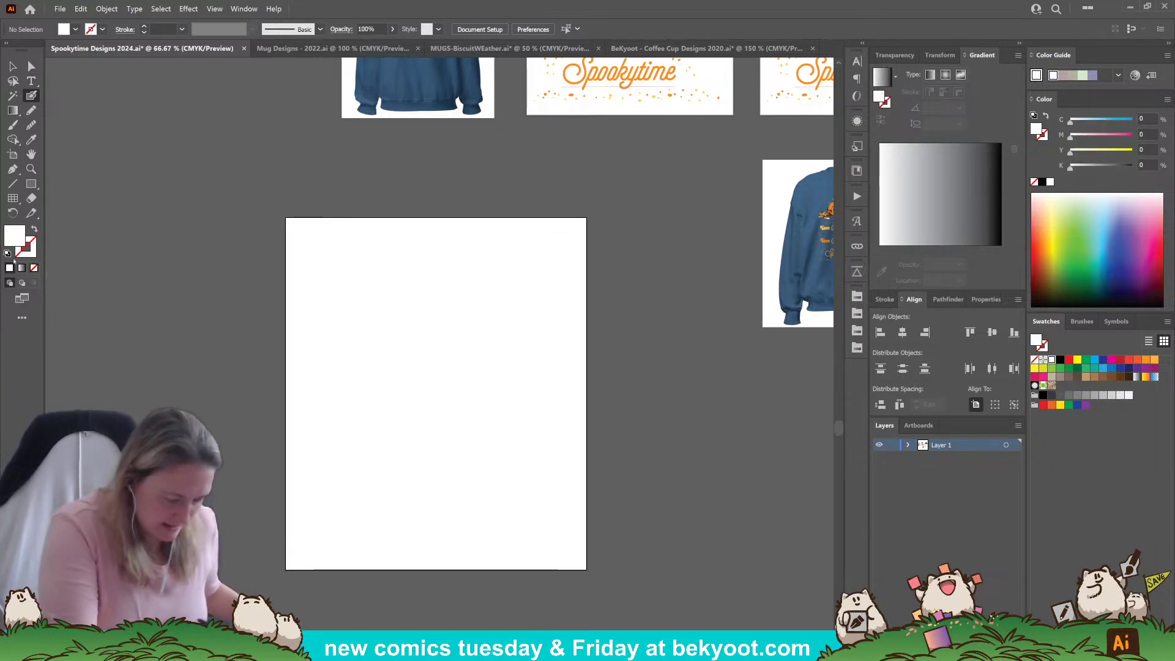
left_click(857, 296)
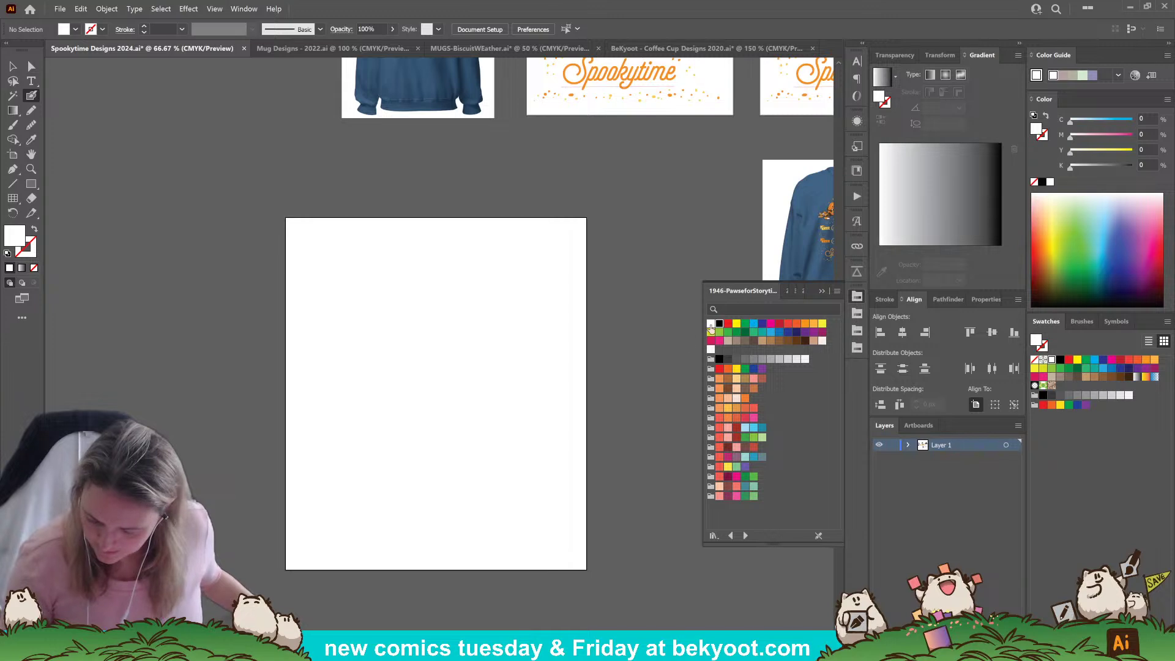
left_click(719, 324)
left_click(822, 291)
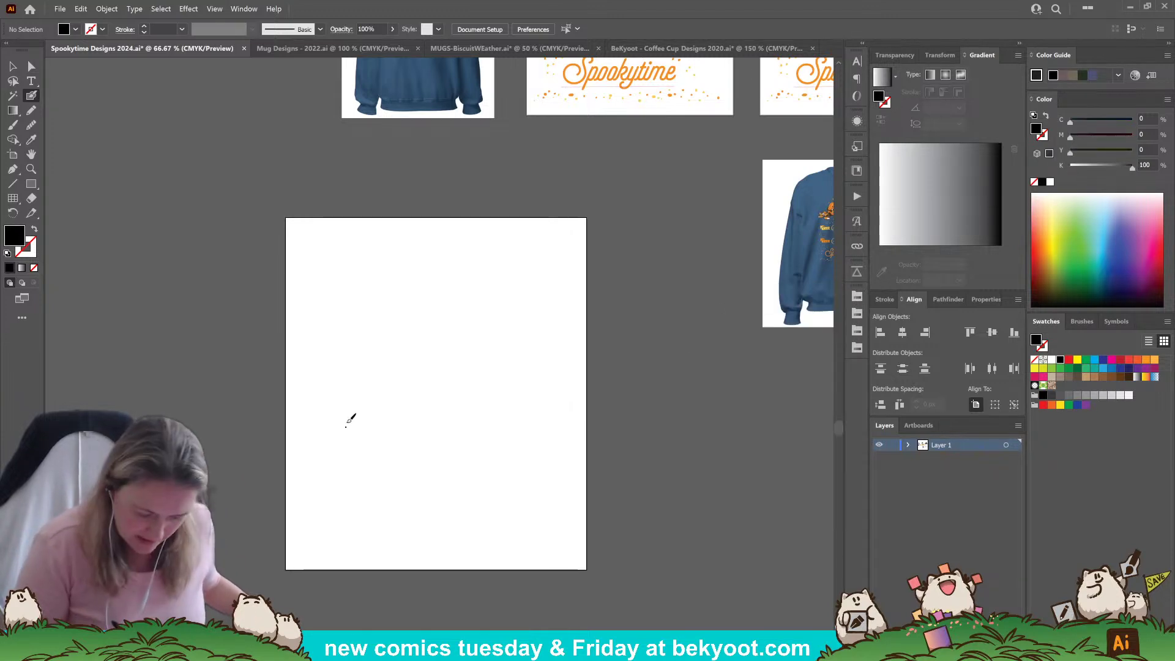
left_click_drag(346, 426, 461, 364)
key("ctrl+z")
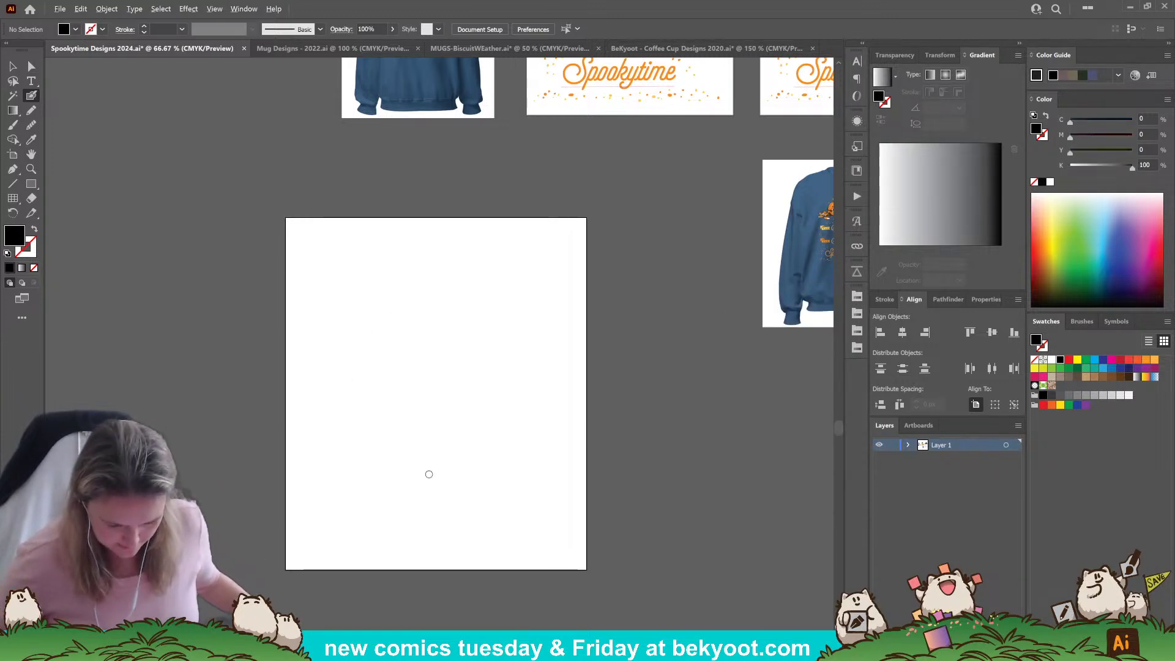
Place the cat apron and candy corn cat T-shirt photos on the new artboard, moving the T-shirt photo beside the apron.
key("ctrl+1")
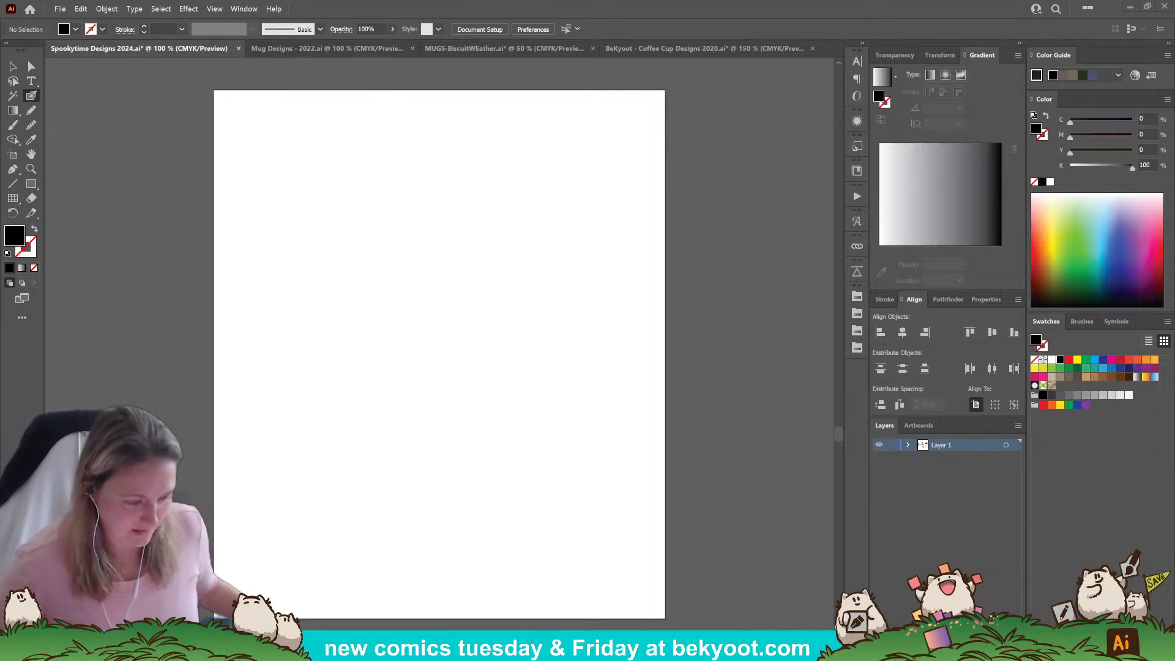
left_click(405, 266)
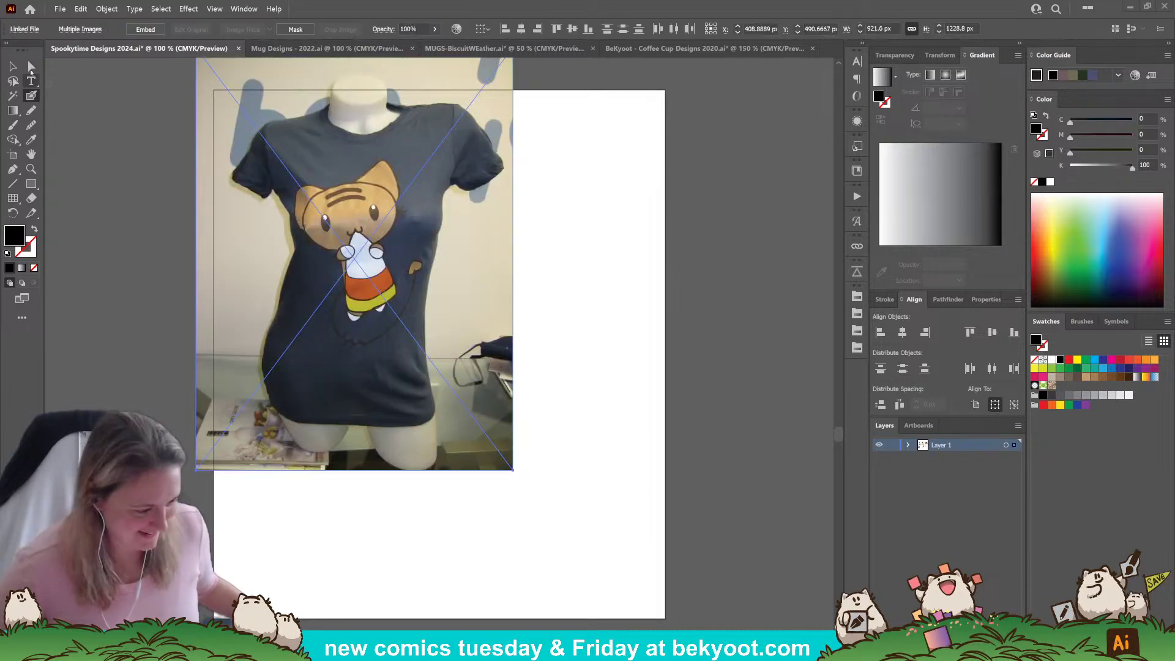
left_click(12, 66)
left_click(167, 225)
left_click_drag(412, 295, 698, 319)
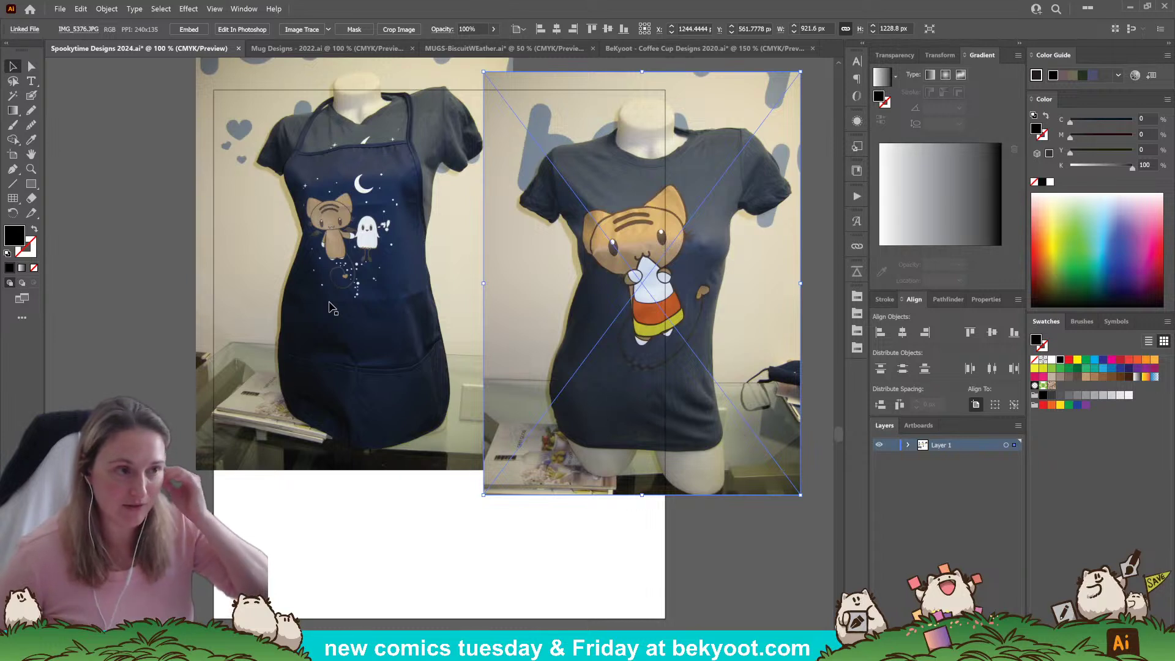
left_click(721, 577)
Adjust the T-shirt photo's position so it sits close against the apron photo with both printed designs fully visible.
scroll(645, 582, "right", 5)
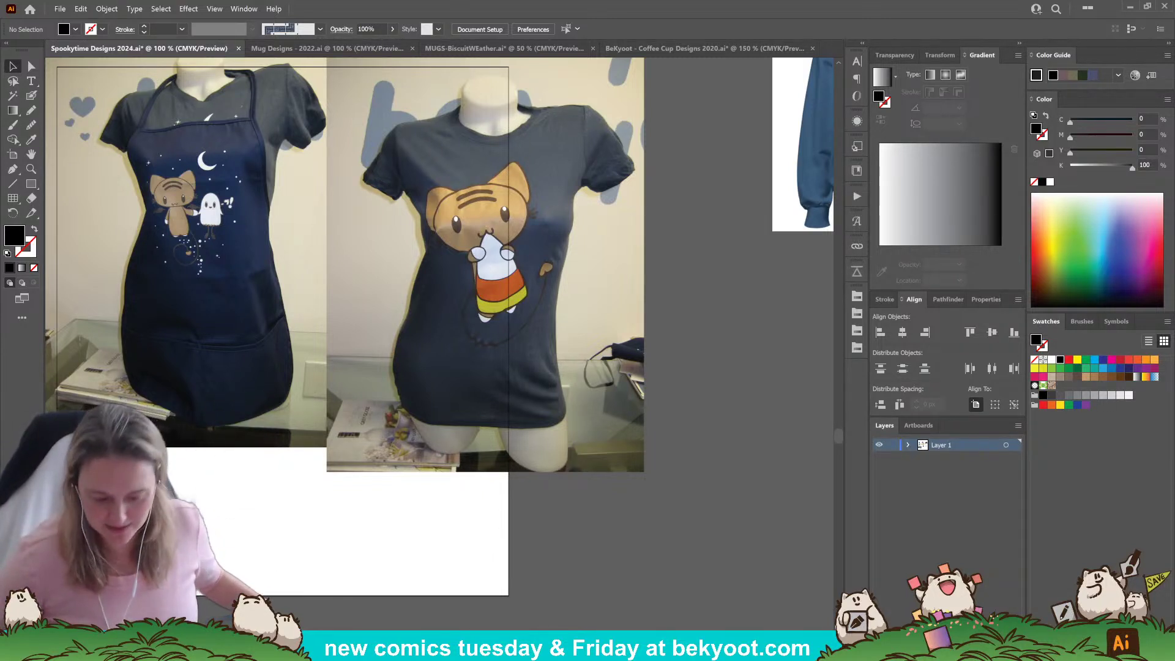
left_click_drag(555, 369, 628, 431)
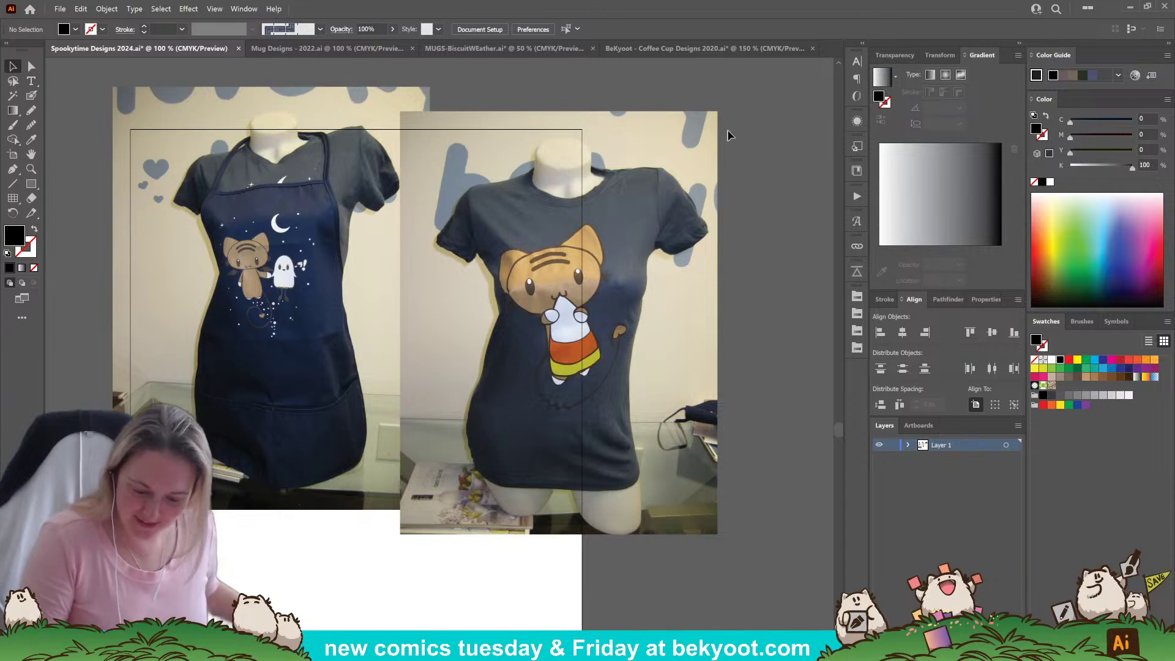
left_click_drag(441, 453, 449, 496)
left_click_drag(527, 366, 543, 336)
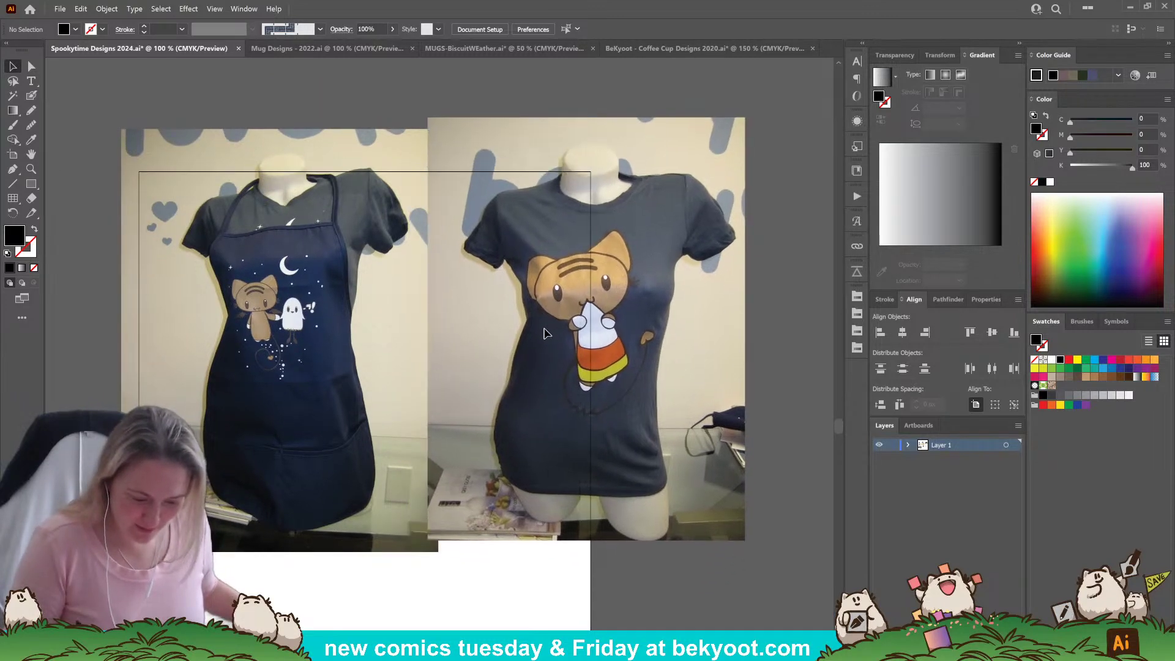
left_click(201, 100)
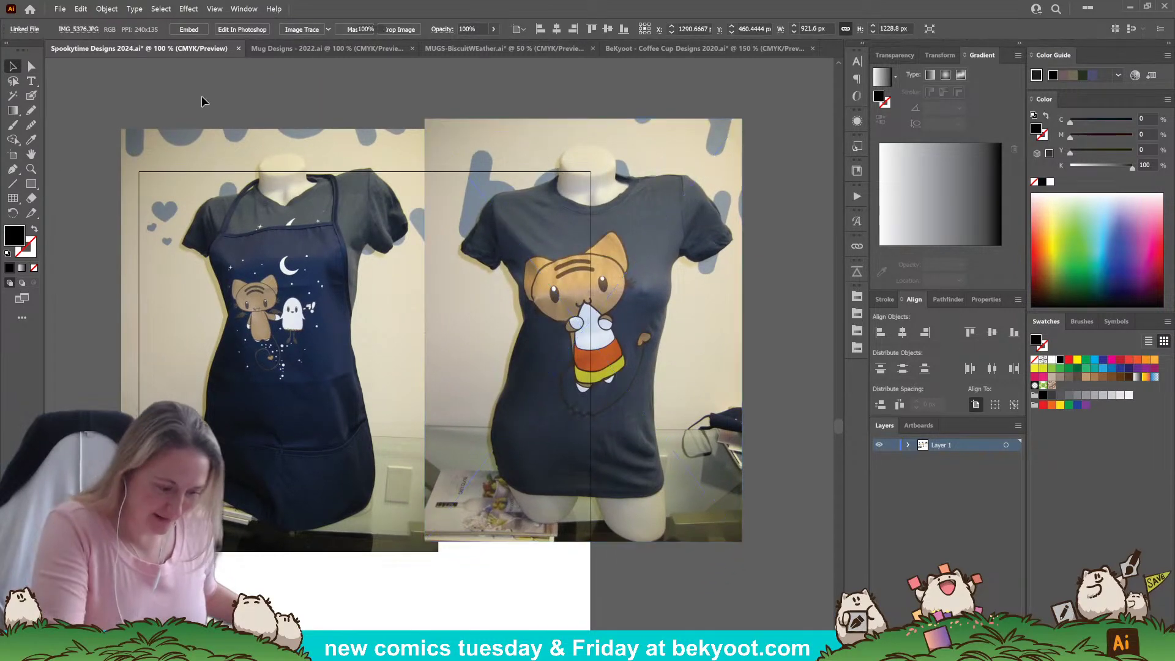
left_click_drag(527, 405, 585, 378)
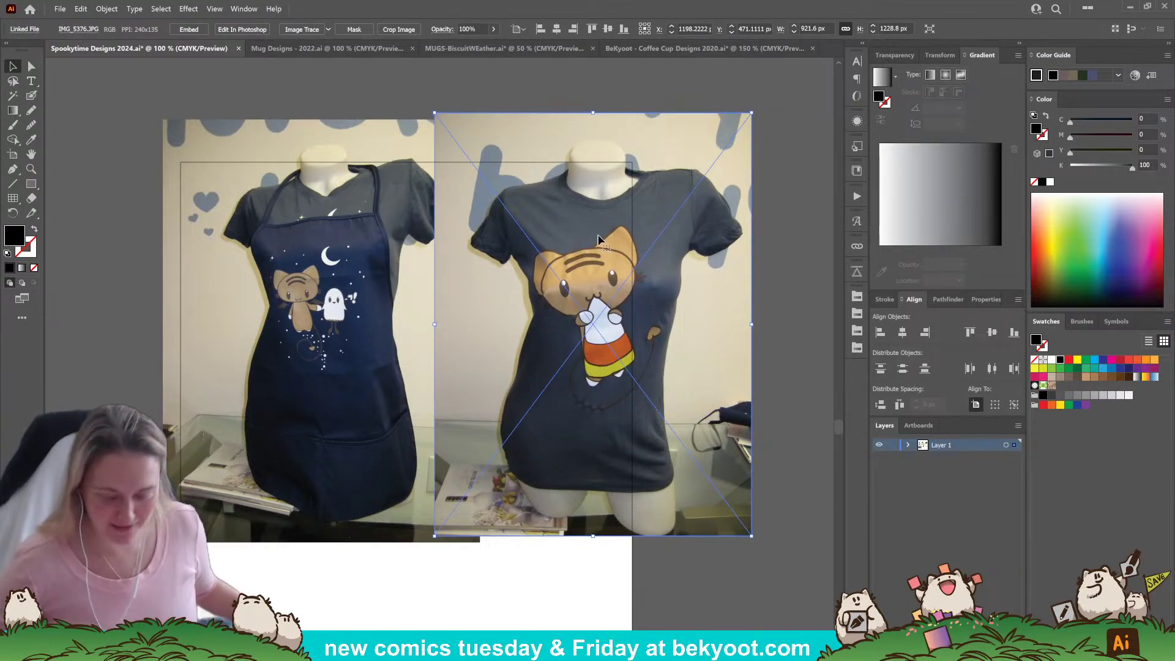
left_click(312, 109)
left_click_drag(586, 300, 606, 301)
left_click_drag(245, 349, 302, 361)
left_click_drag(437, 365, 363, 354)
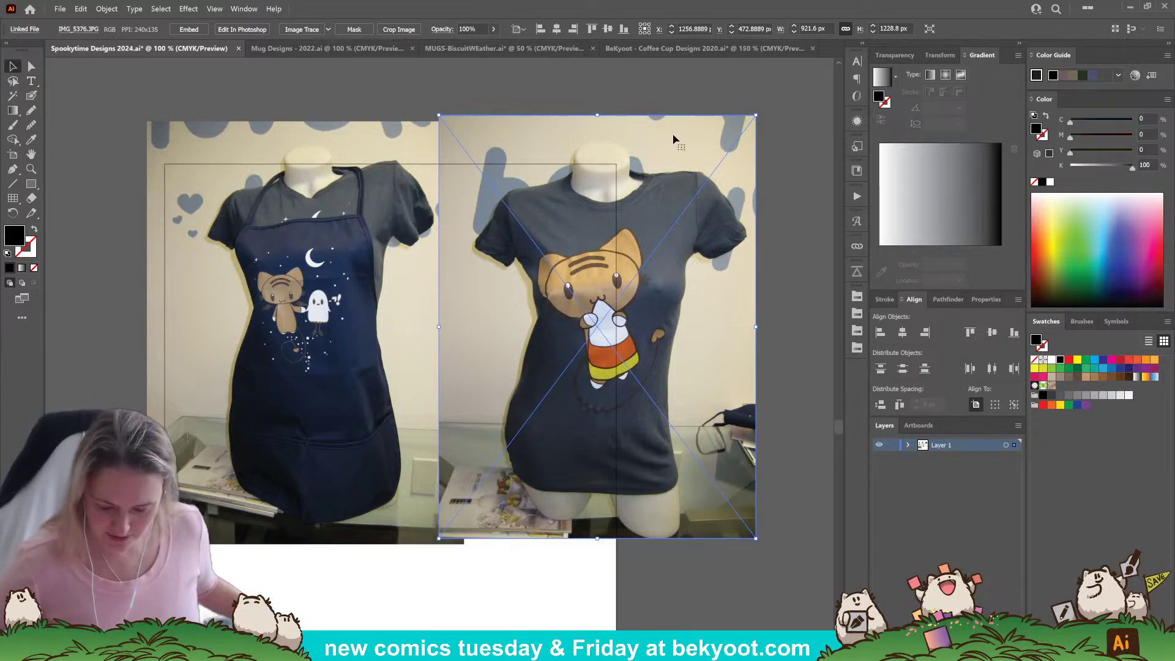
left_click(246, 96)
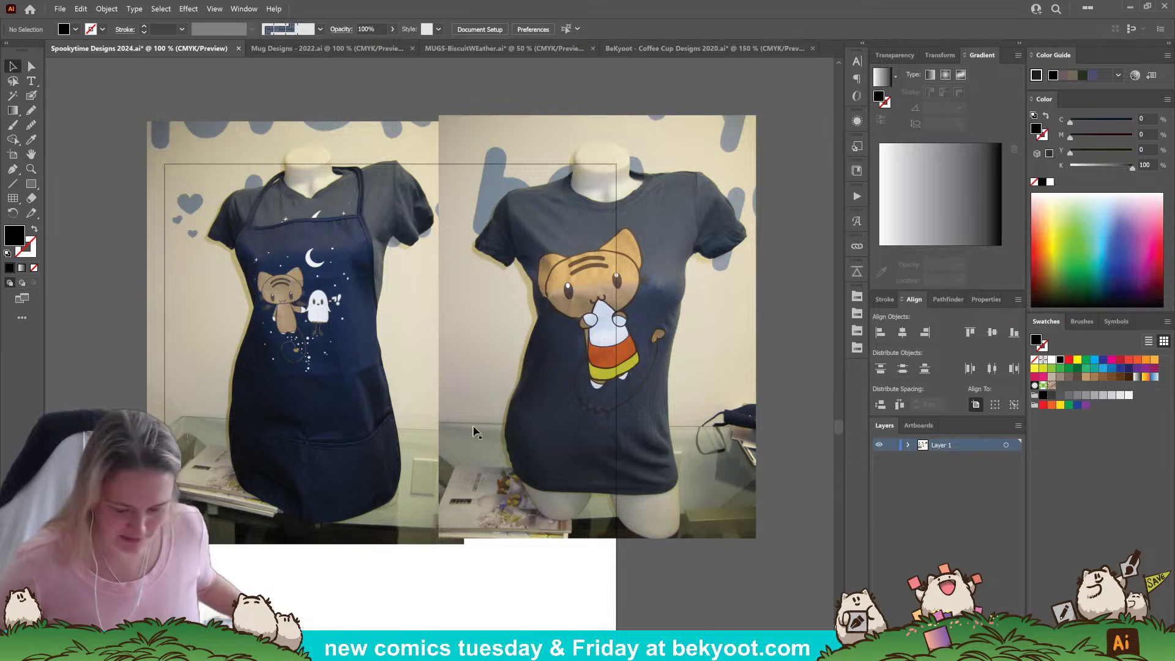
Delete the cat apron and candy corn cat T-shirt photos from the portrait artboard.
left_click_drag(453, 436, 528, 410)
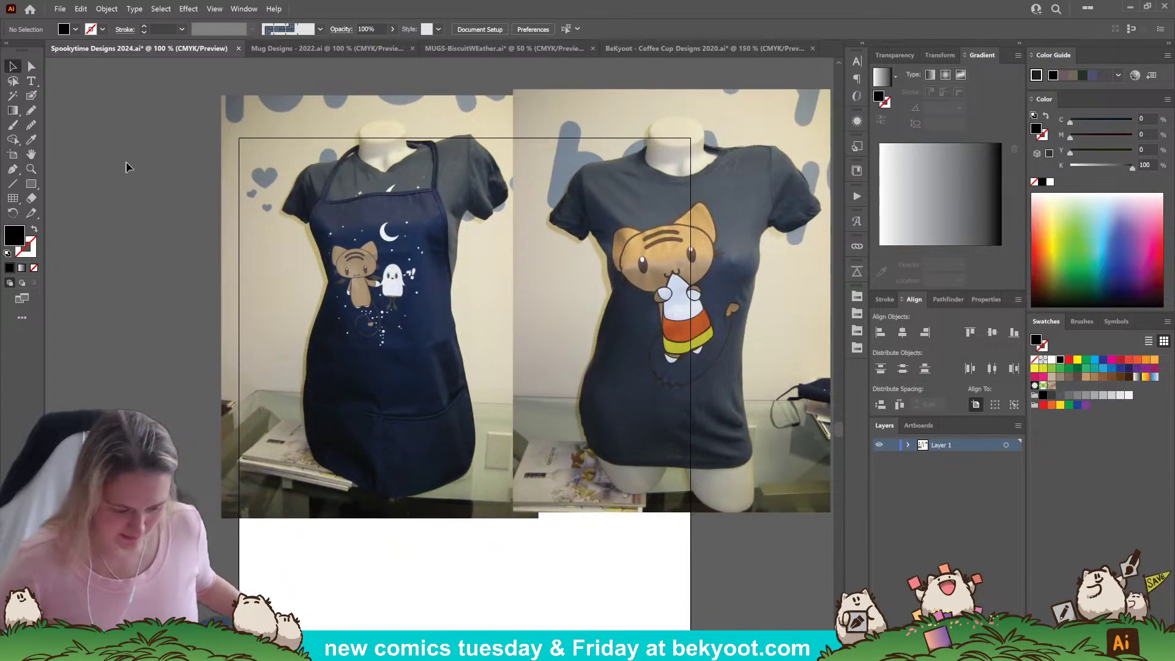
key("ctrl+a")
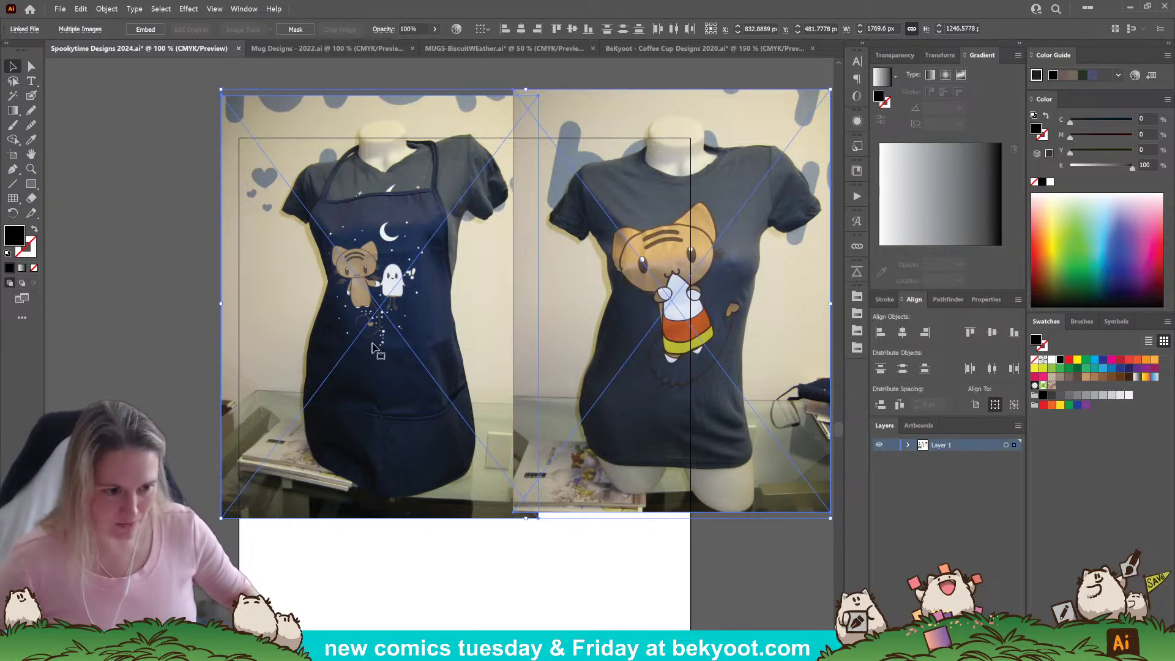
key("Delete")
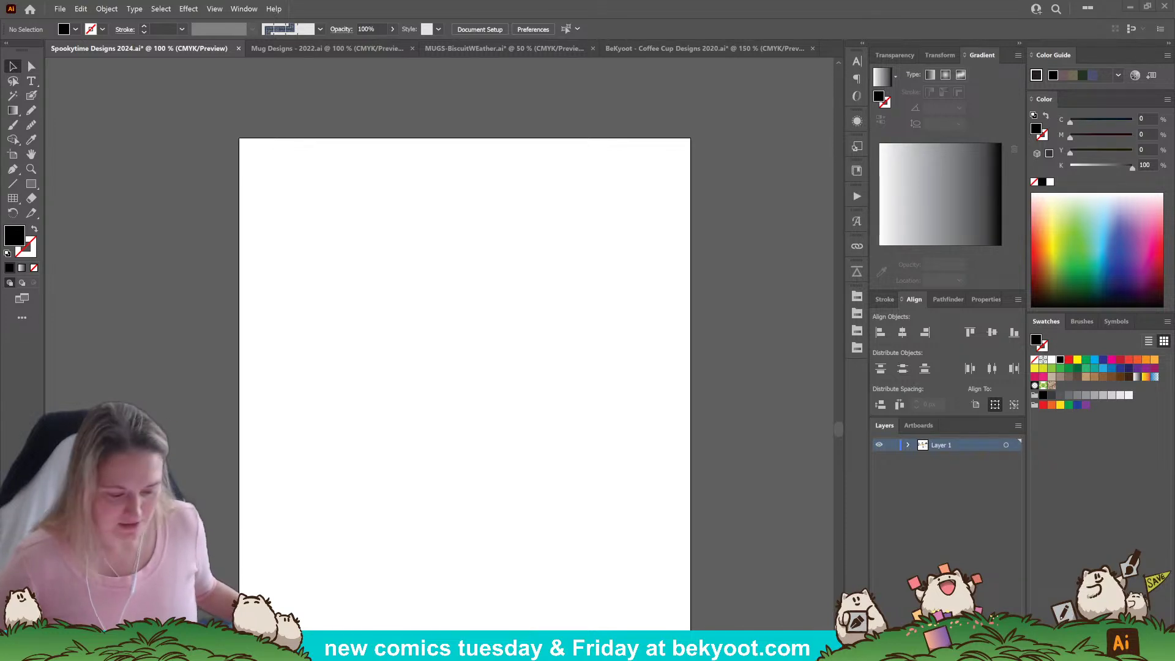
Place the beige messenger bag photo IMG_5389.JPG on the empty portrait artboard.
left_click_drag(498, 276, 497, 292)
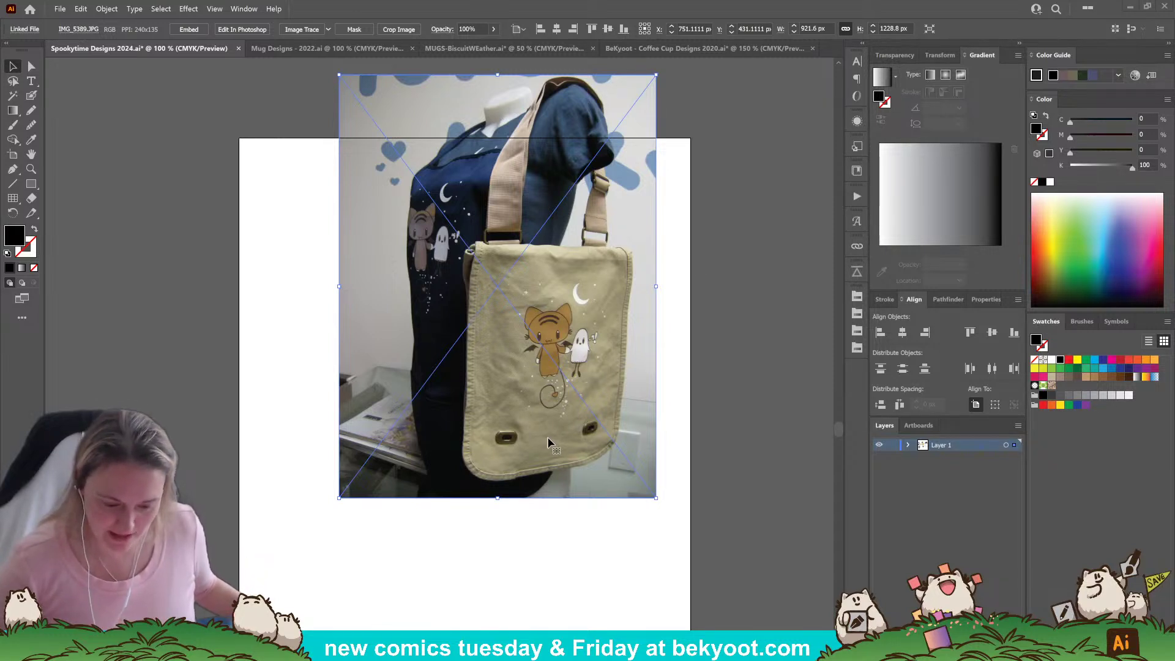
scroll(612, 416, "up", 1)
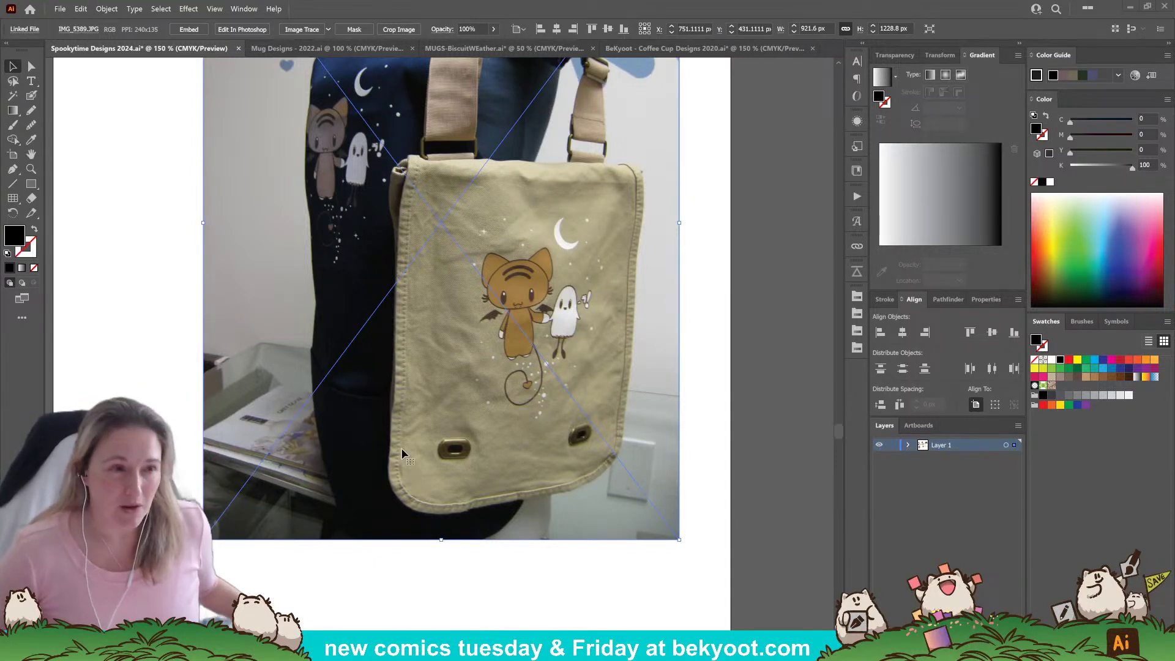
left_click(729, 347)
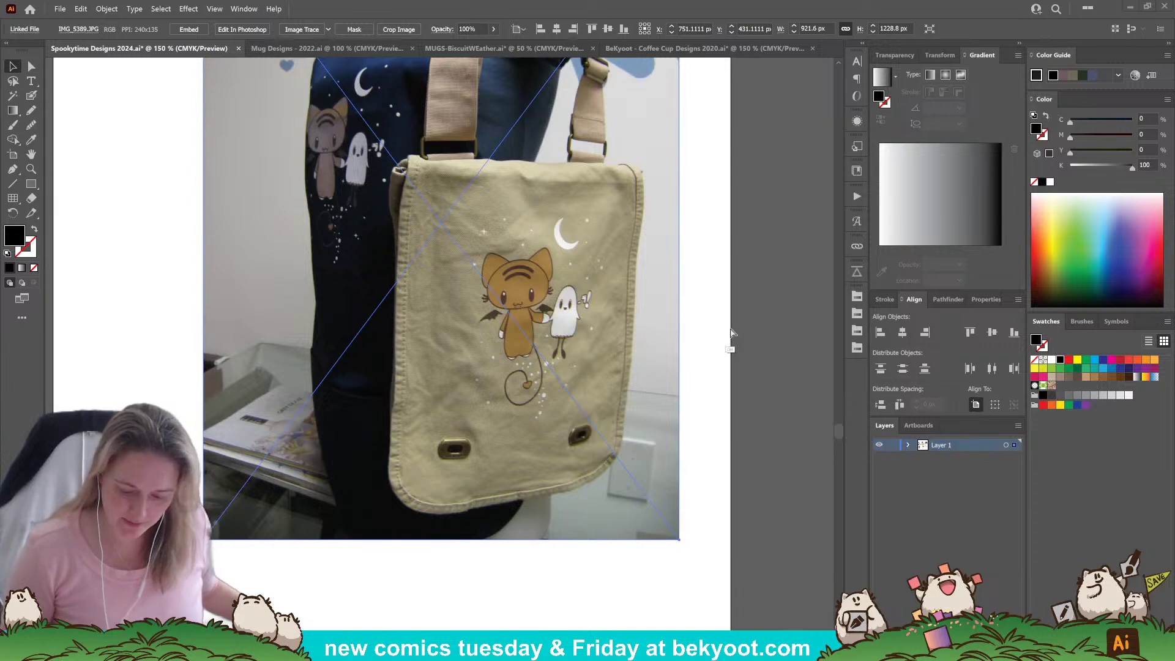
Circle the two metal clasps near the lower edge of the bag's flap with freehand black strokes.
left_click(31, 96)
mouse_move(577, 427)
left_mouse_down()
mouse_move(580, 454)
mouse_move(559, 423)
left_mouse_up()
mouse_move(468, 427)
left_mouse_down()
mouse_move(438, 432)
mouse_move(486, 449)
mouse_move(457, 428)
left_mouse_up()
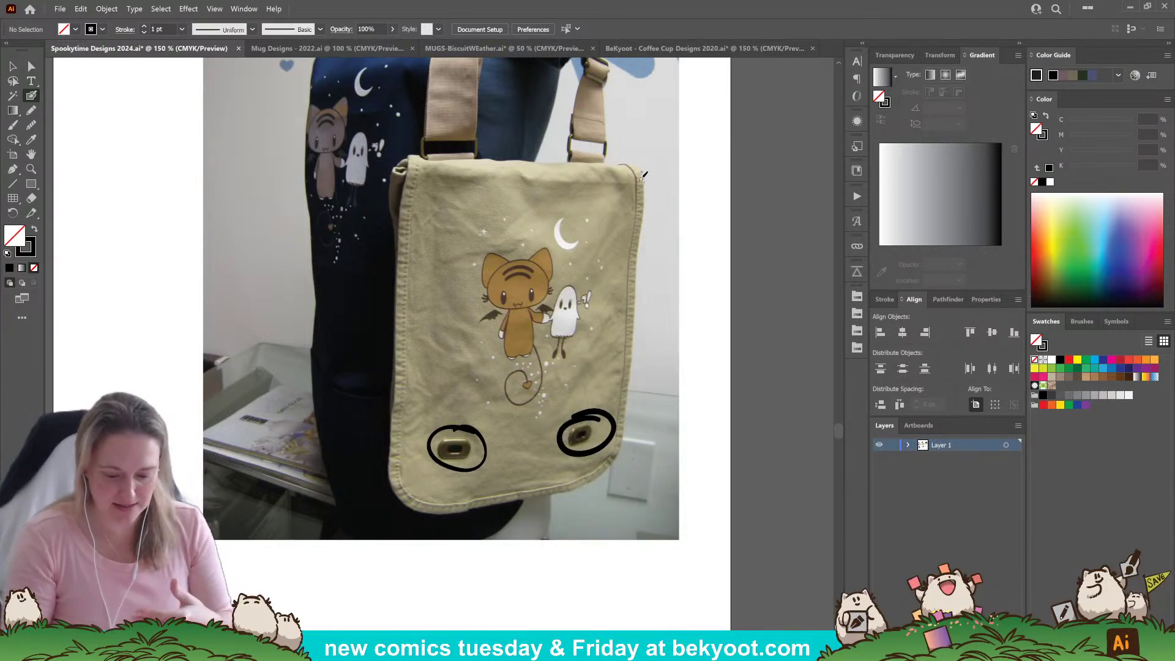
Sketch a black flap outline offset from the beige bag, with two small crosses above its lower line.
mouse_move(642, 175)
left_mouse_down()
mouse_move(656, 177)
mouse_move(667, 241)
mouse_move(662, 422)
mouse_move(473, 432)
mouse_move(470, 178)
mouse_move(423, 164)
left_mouse_up()
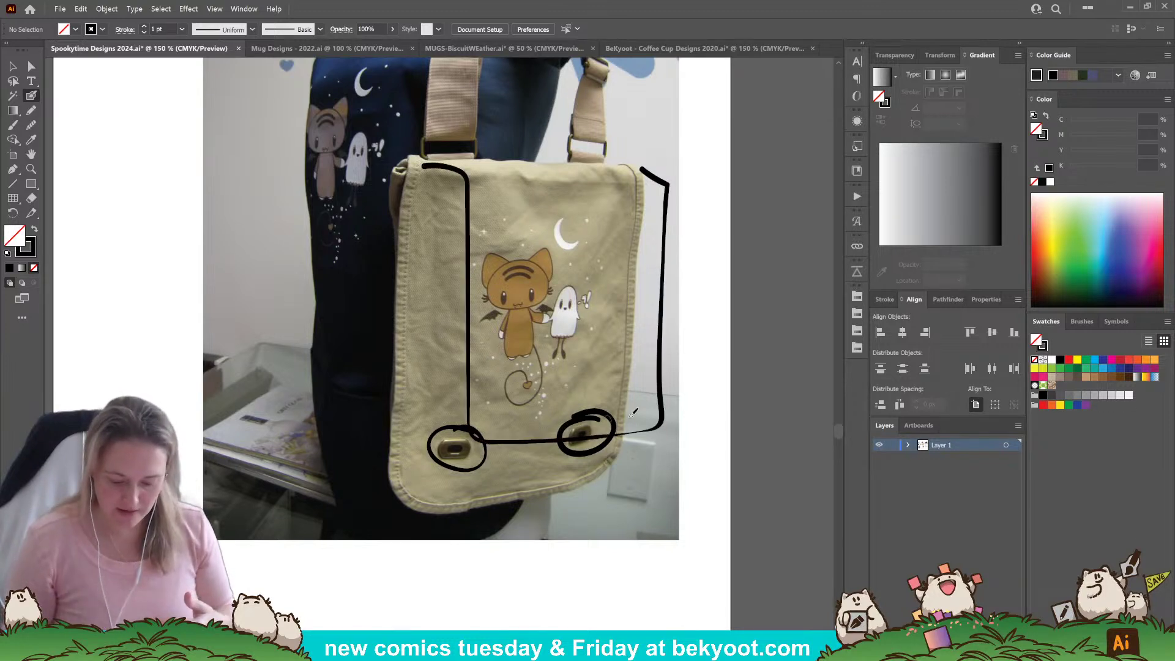
mouse_move(639, 396)
left_mouse_down()
mouse_move(613, 397)
mouse_move(637, 397)
left_mouse_up()
mouse_move(509, 401)
left_mouse_down()
mouse_move(555, 399)
mouse_move(531, 413)
left_mouse_up()
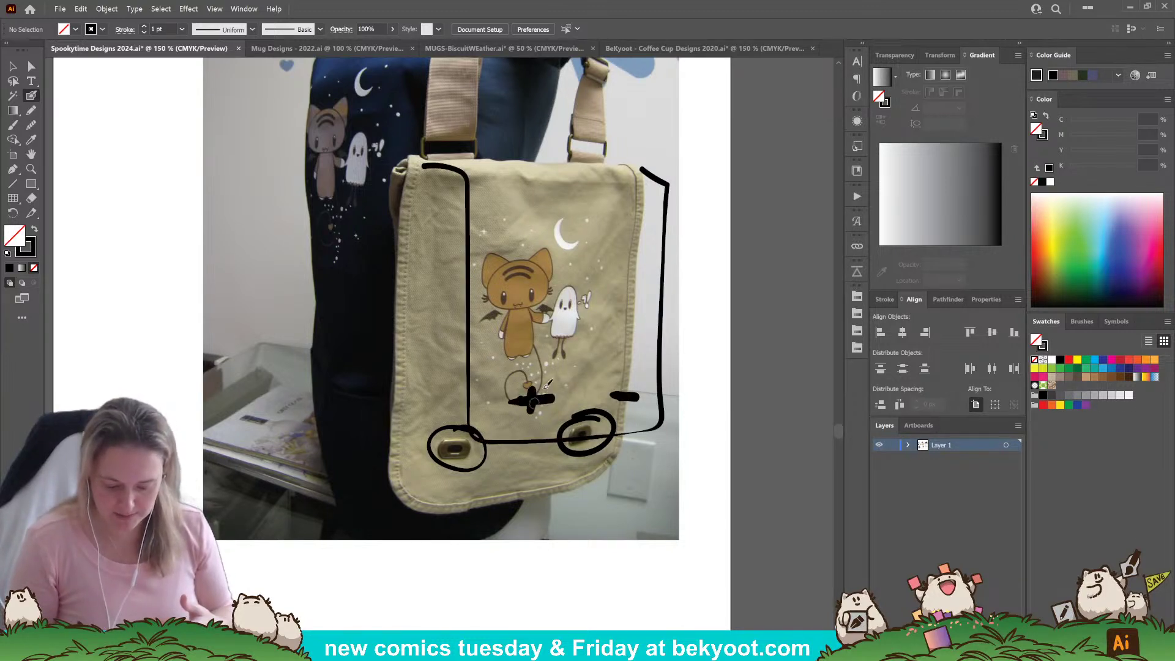
left_click_drag(625, 385, 626, 410)
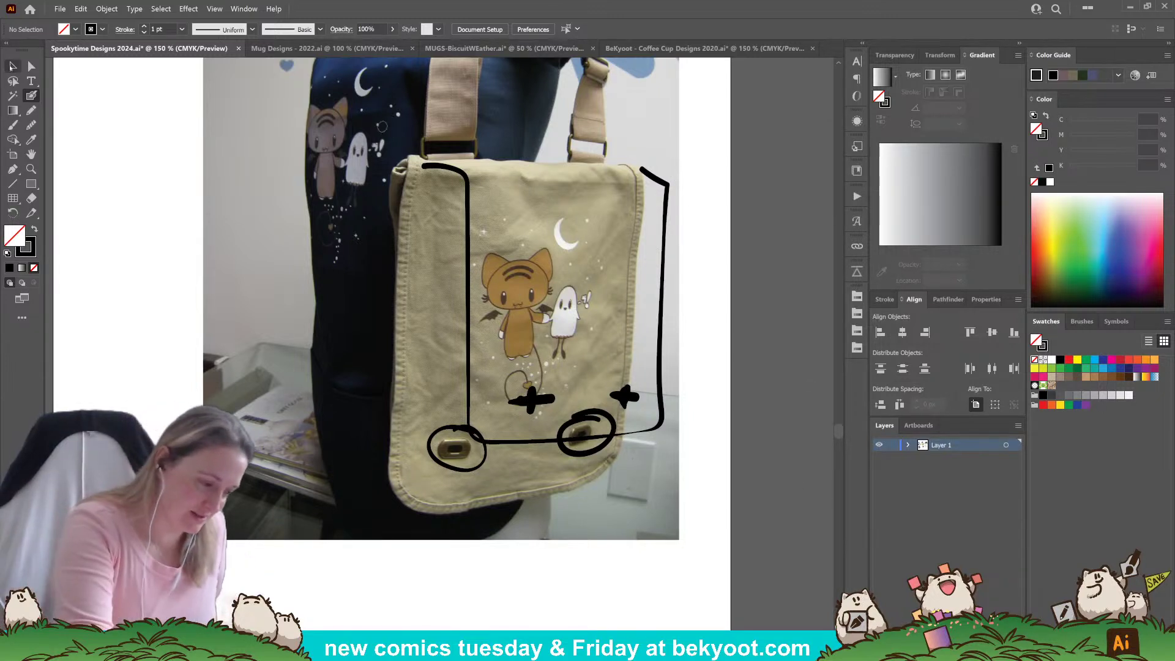
Delete all the black markings over the beige bag, leaving the photo in place.
key("v")
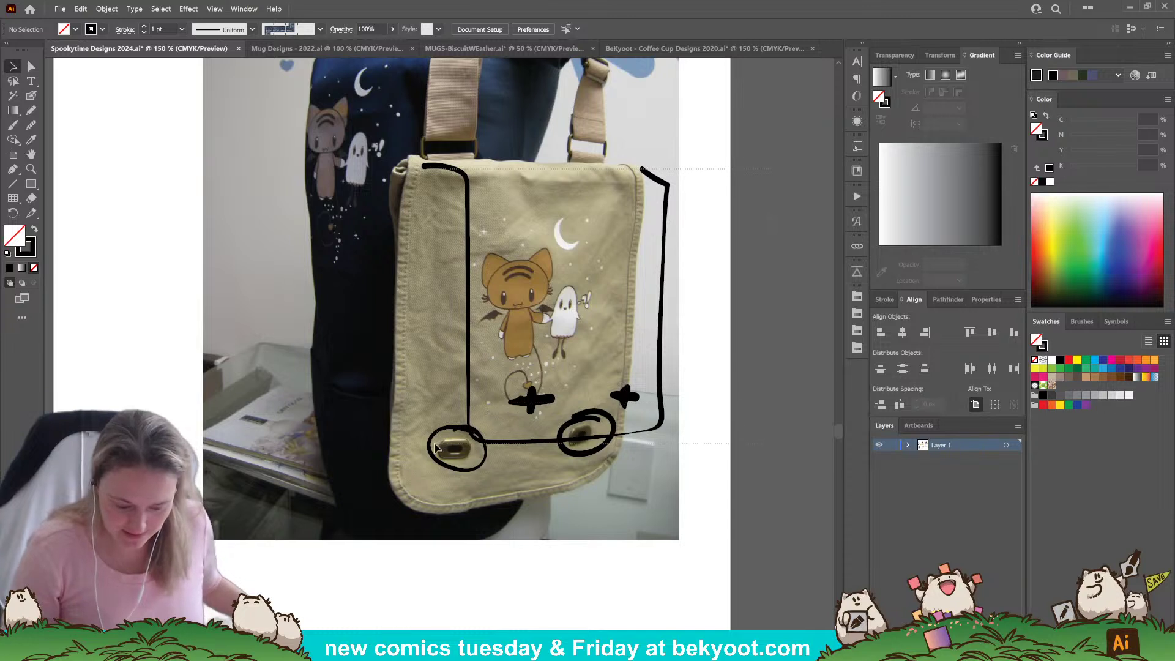
key("ctrl+a")
left_click(635, 462, "shift")
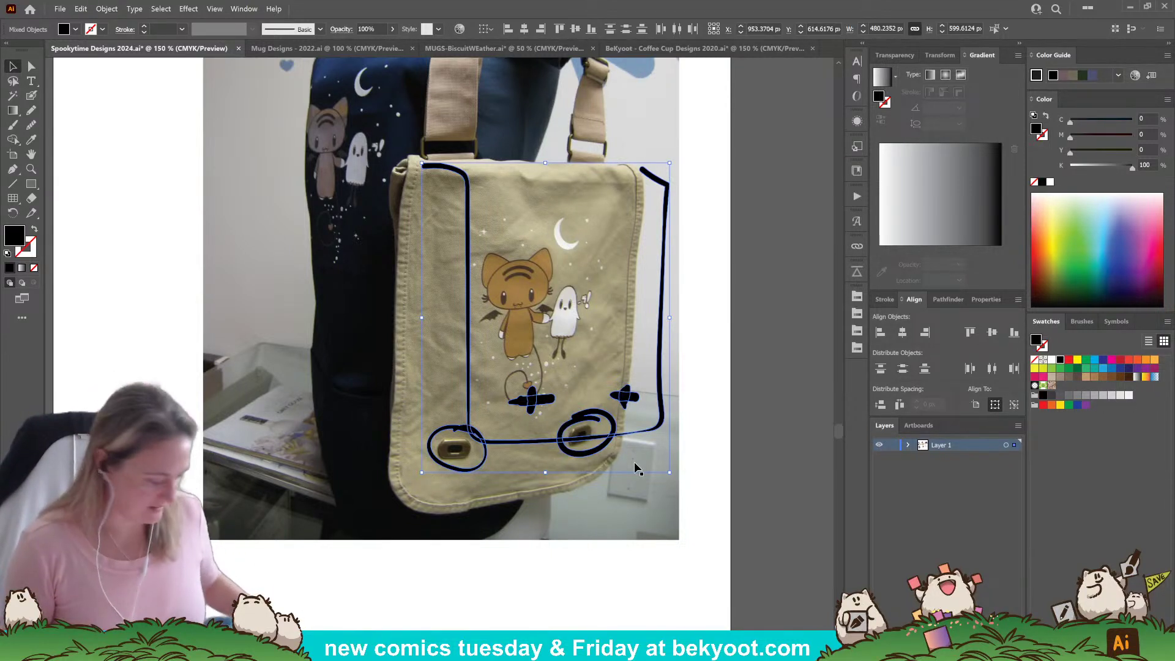
key("Delete")
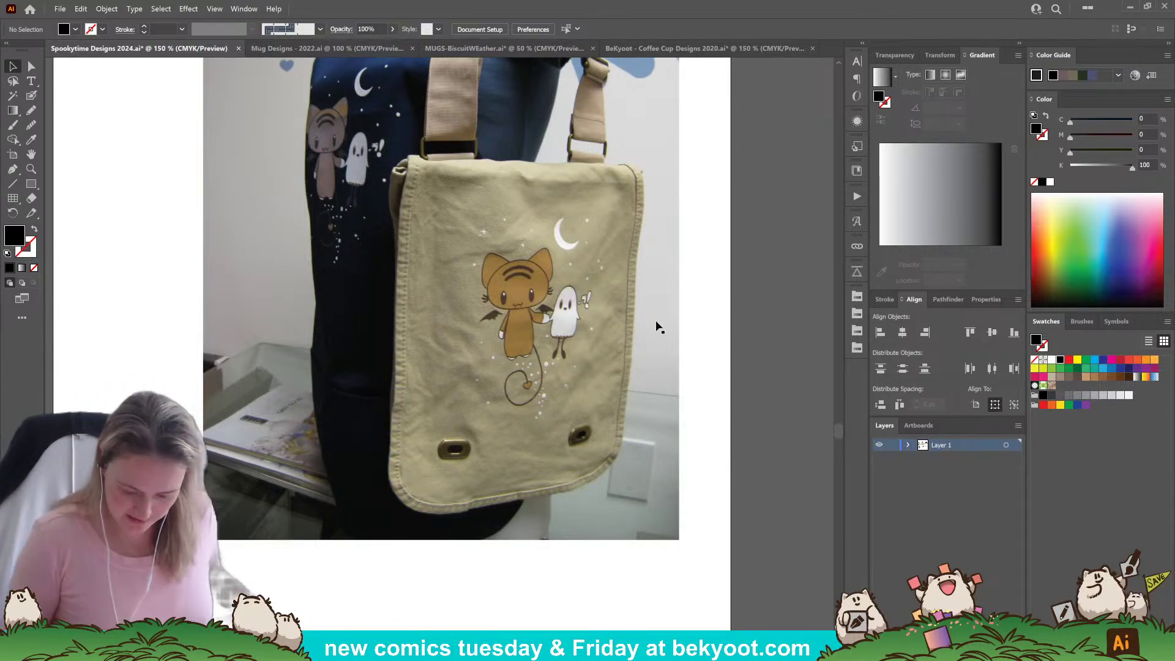
Remove the beige messenger bag photo from the portrait artboard.
left_click_drag(672, 413, 608, 421)
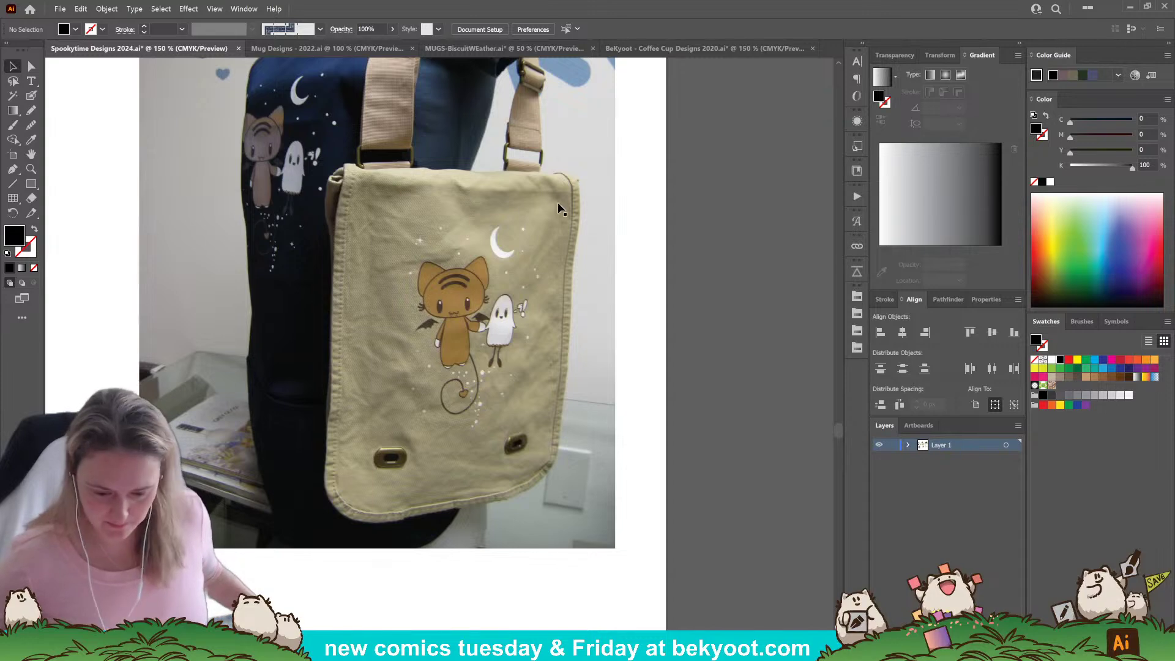
scroll(336, 235, "down", 2)
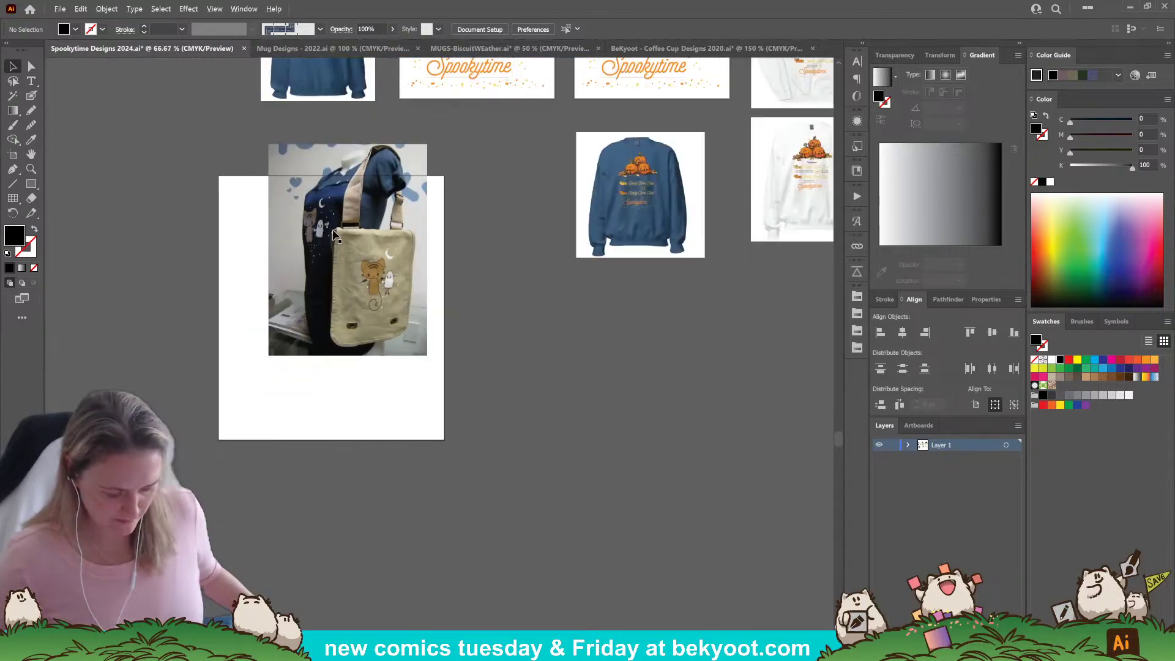
left_click_drag(364, 287, 450, 337)
left_click_drag(468, 232, 482, 446)
left_click_drag(493, 522, 184, 302)
key("Delete")
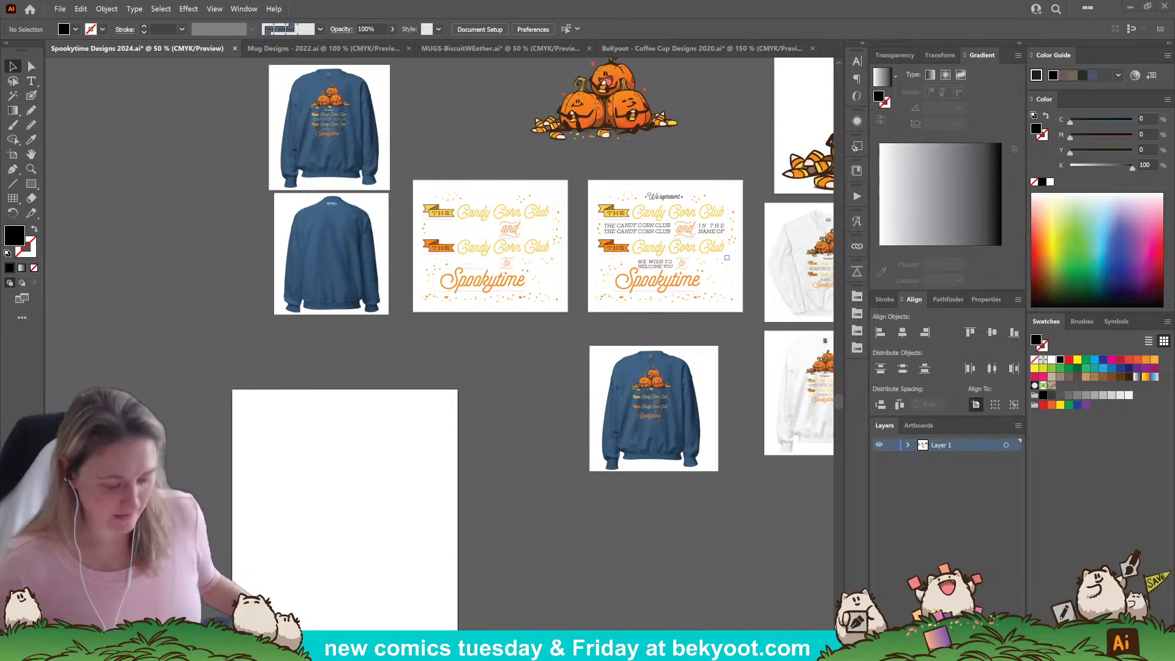
Place the green T-shirt photo IMG_4820.JPG below the lettering artboards and examine its printed cats and music notes up close.
left_click(476, 402)
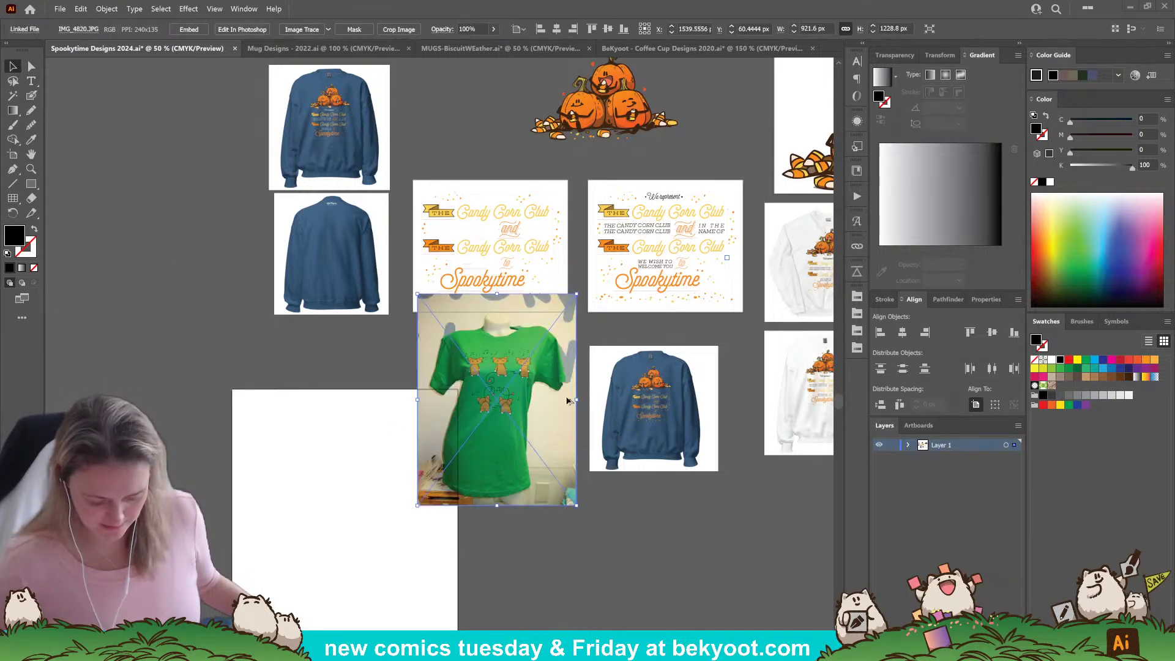
key("ctrl+equal")
key("ctrl+equal")
key("ctrl+equal")
key("ctrl+equal")
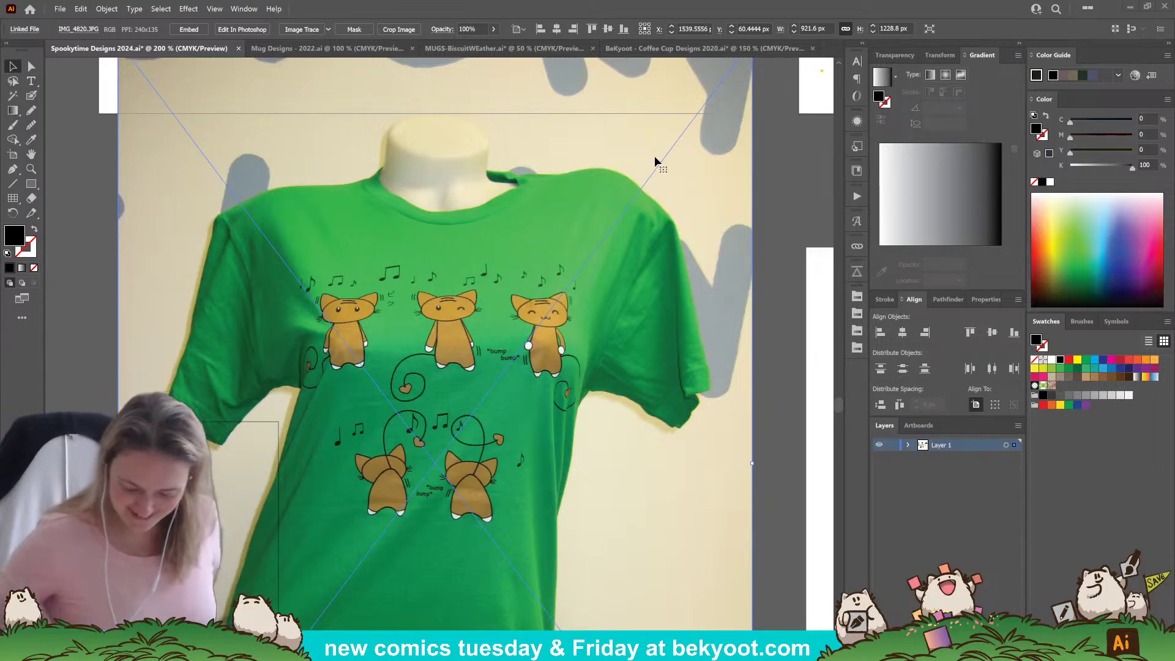
scroll(635, 244, "down", 1)
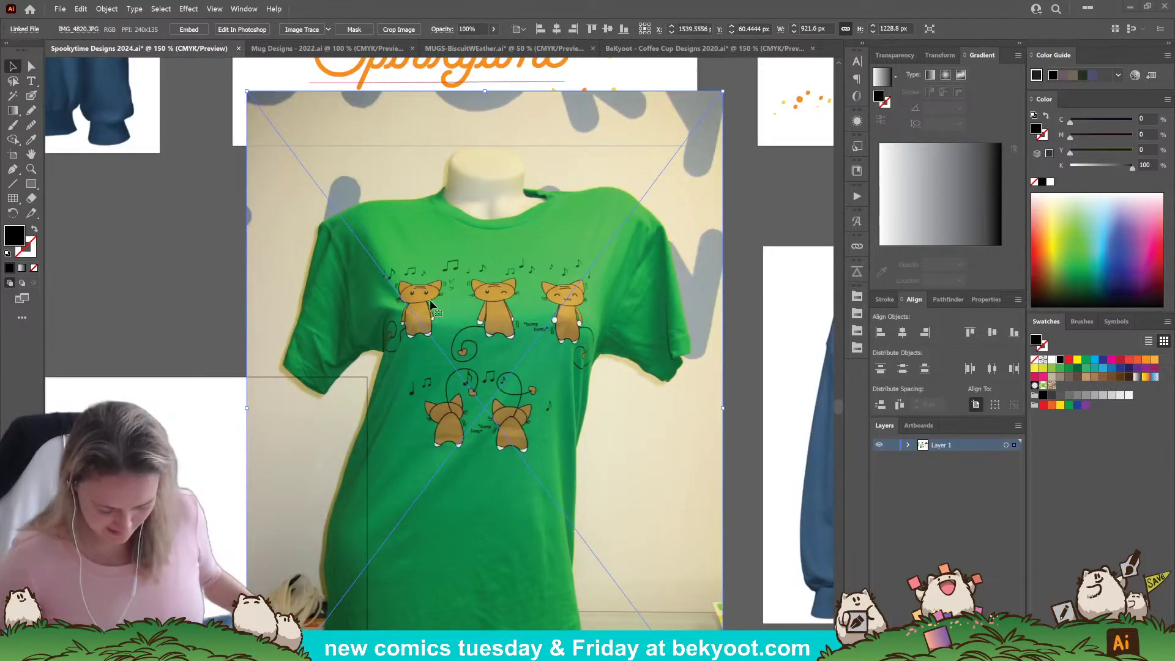
scroll(696, 557, "down", 1)
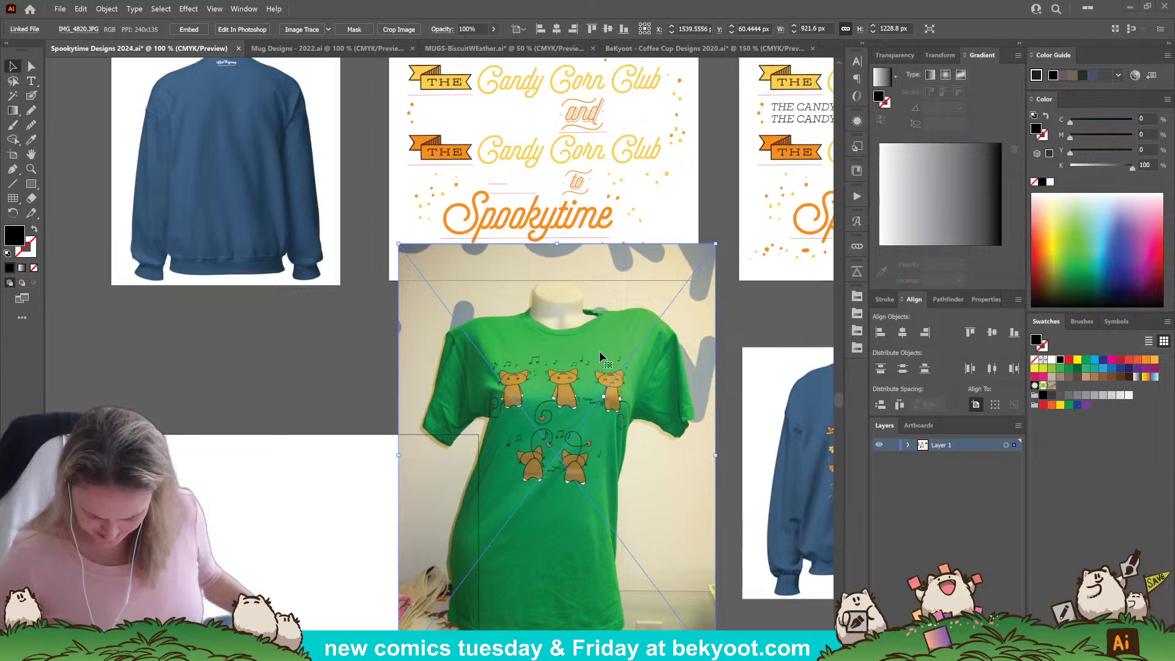
scroll(600, 354, "up", 4)
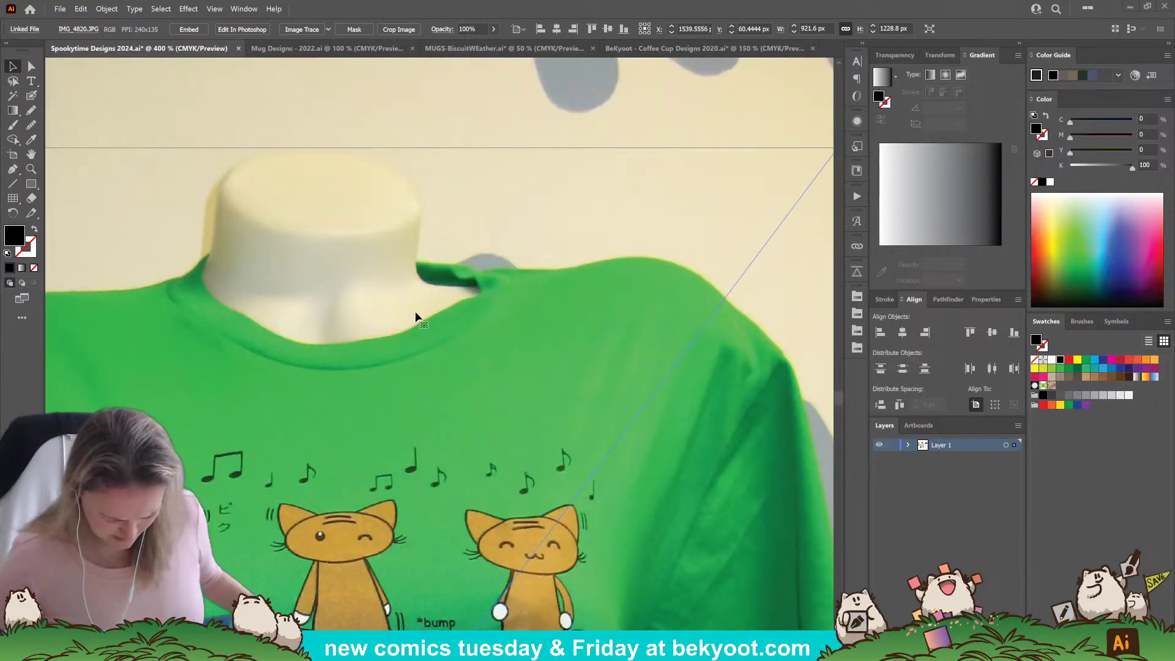
scroll(640, 407, "down", 3)
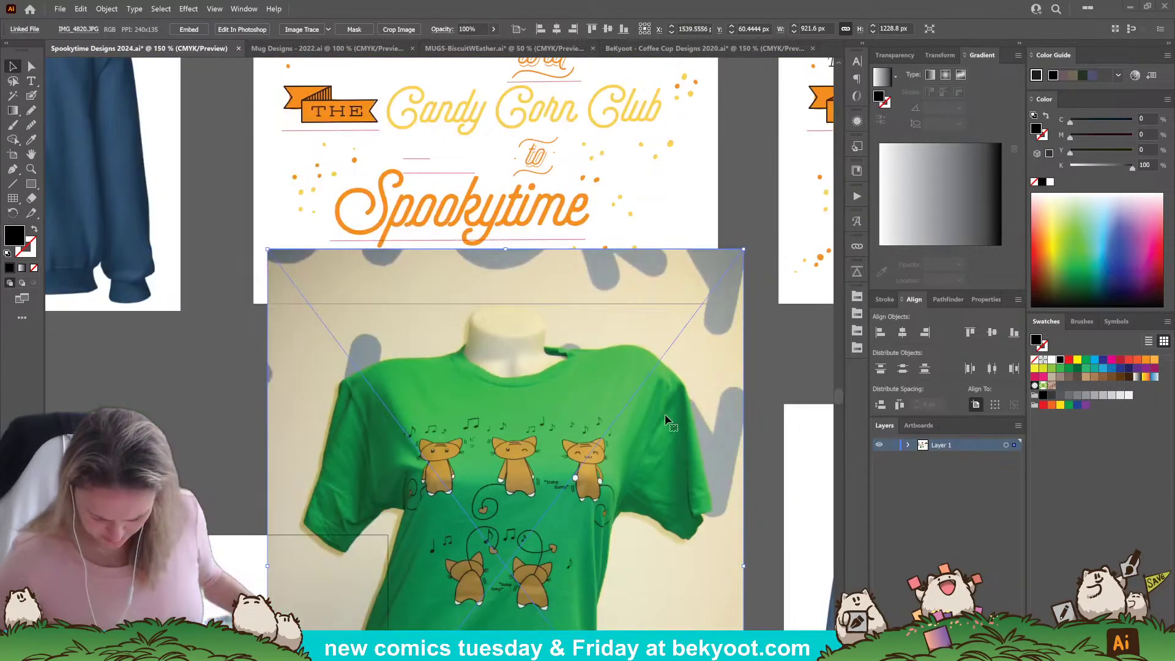
Delete the green T-shirt photo below the lettering artboards.
left_click(251, 404)
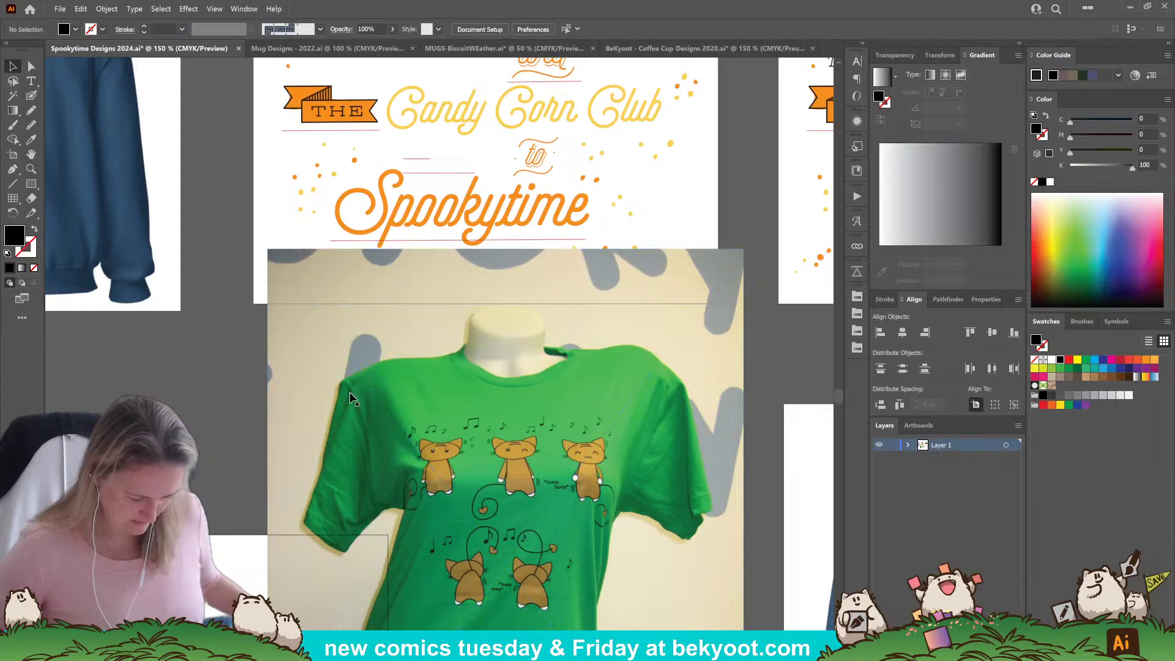
left_click_drag(378, 388, 376, 388)
key("Delete")
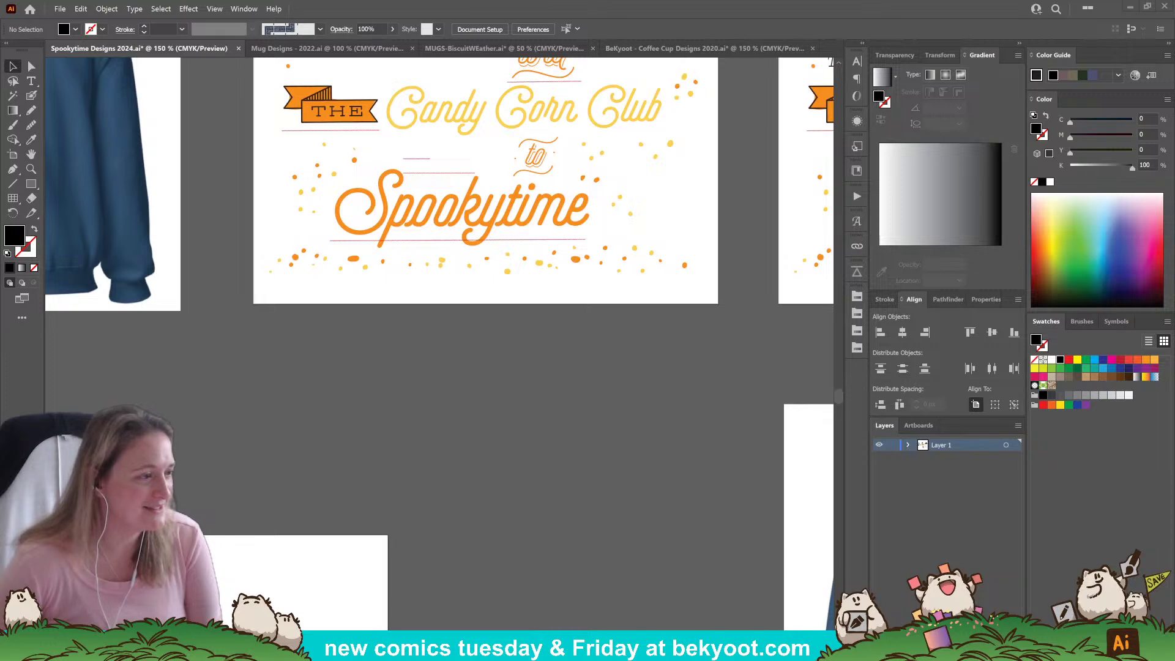
Place the Evil Coffee Hour bag photo and move it between the portrait artboard and the blue sweatshirt mockup.
left_click(462, 397)
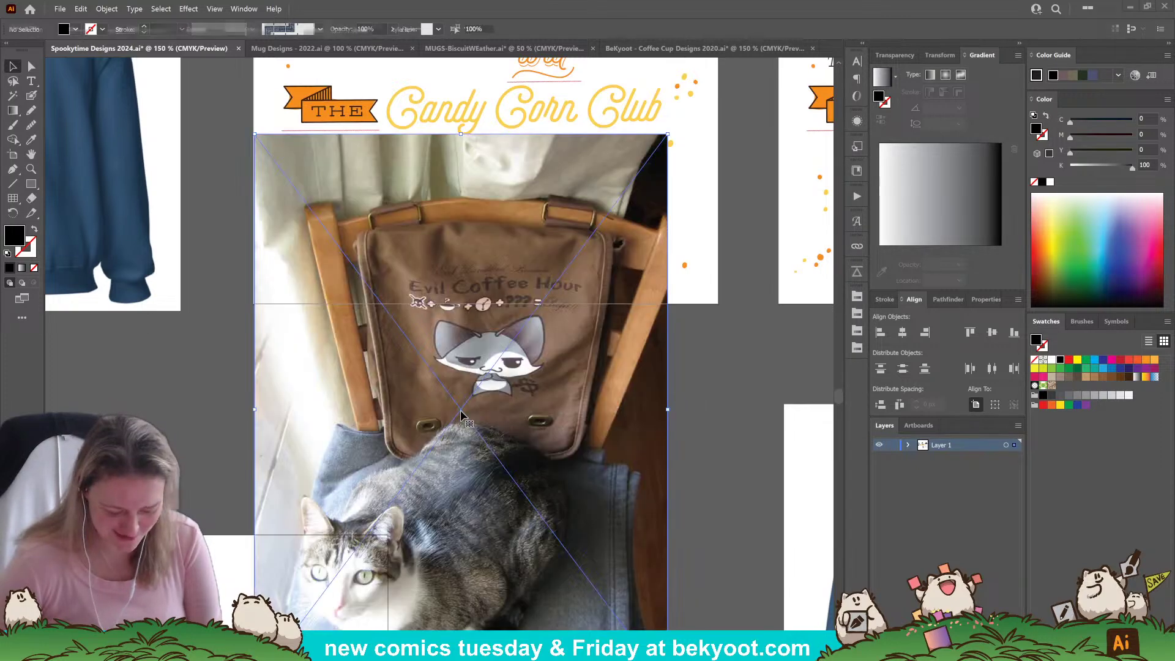
left_click(721, 514)
left_click_drag(558, 553, 650, 396)
left_click_drag(596, 370, 582, 428)
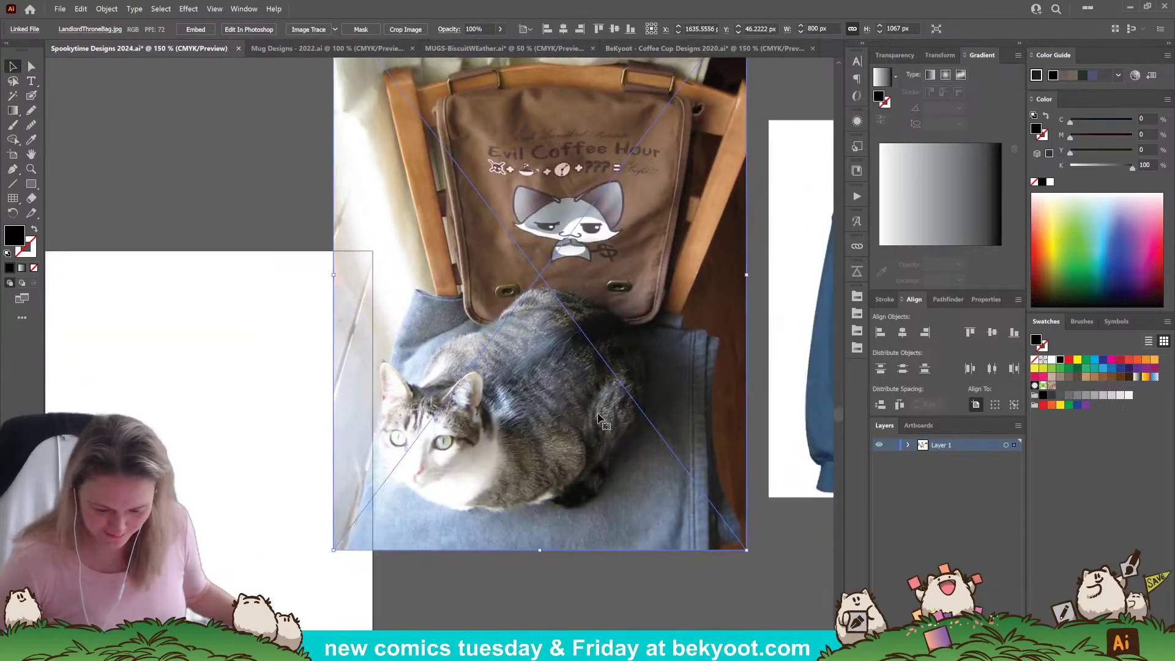
left_click_drag(519, 533, 559, 581)
left_click(511, 608)
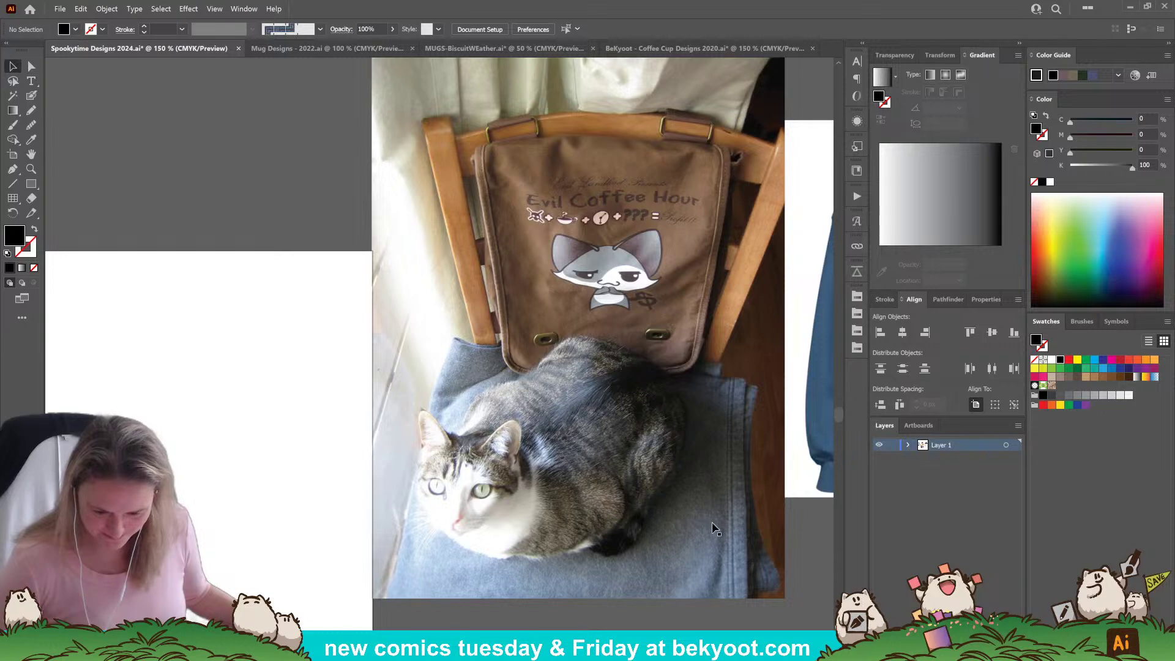
left_click_drag(620, 542, 571, 513)
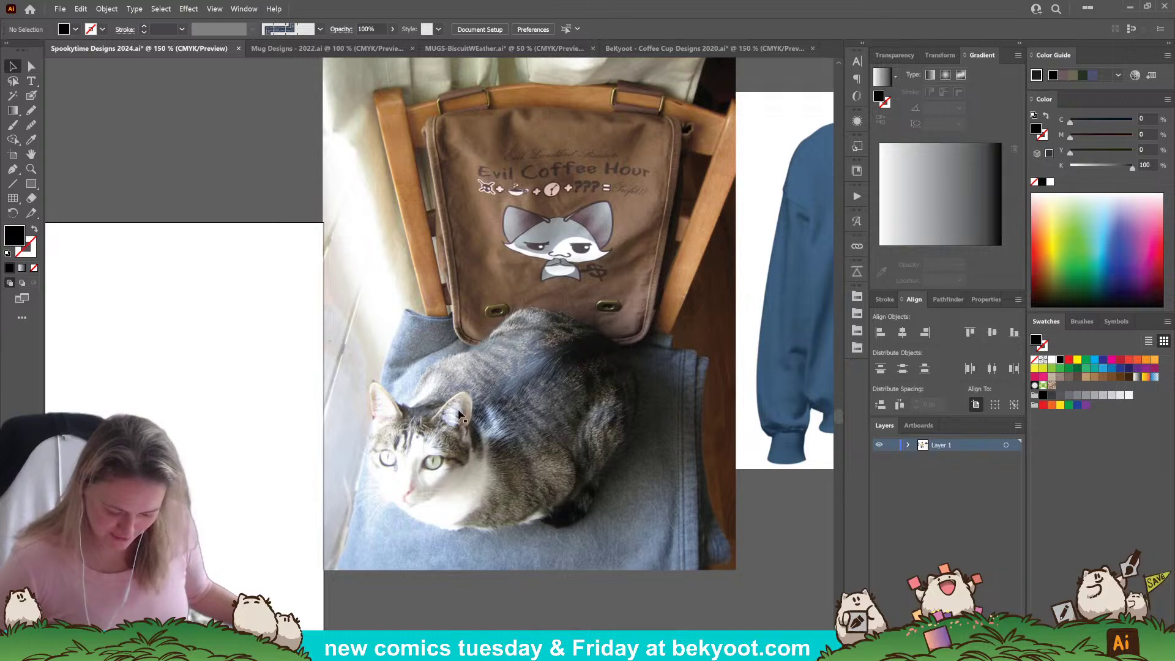
Move the Evil Coffee Hour bag photo to the empty canvas just left of the portrait artboard.
scroll(502, 424, "down", 1)
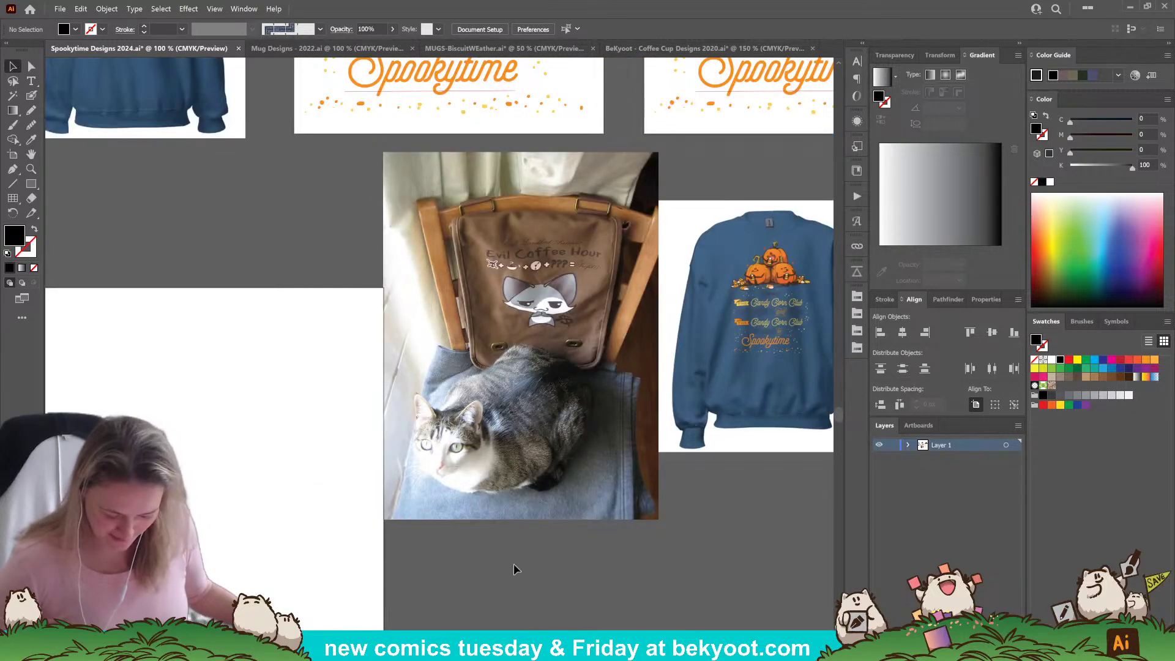
left_click_drag(513, 564, 575, 598)
left_click_drag(590, 514, 368, 561)
left_click_drag(311, 647, 670, 552)
left_click_drag(777, 418, 618, 522)
left_click_drag(729, 483, 659, 396)
left_click_drag(483, 441, 167, 386)
left_click_drag(239, 520, 439, 519)
left_click_drag(485, 409, 426, 403)
left_click(403, 500)
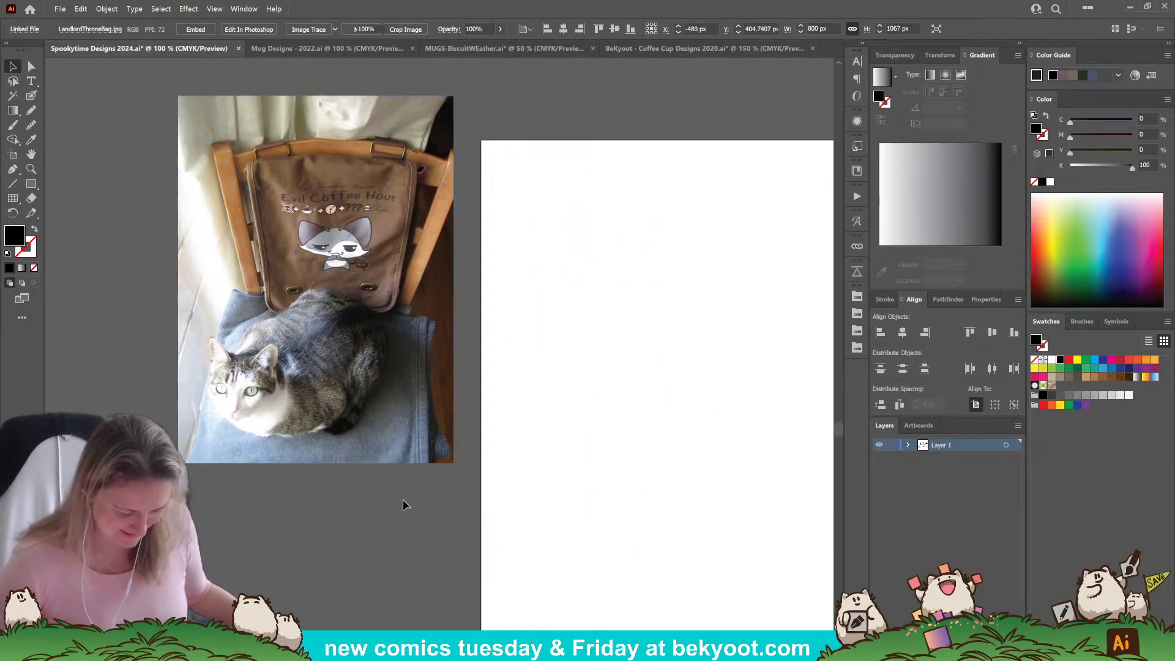
left_click_drag(520, 399, 494, 410)
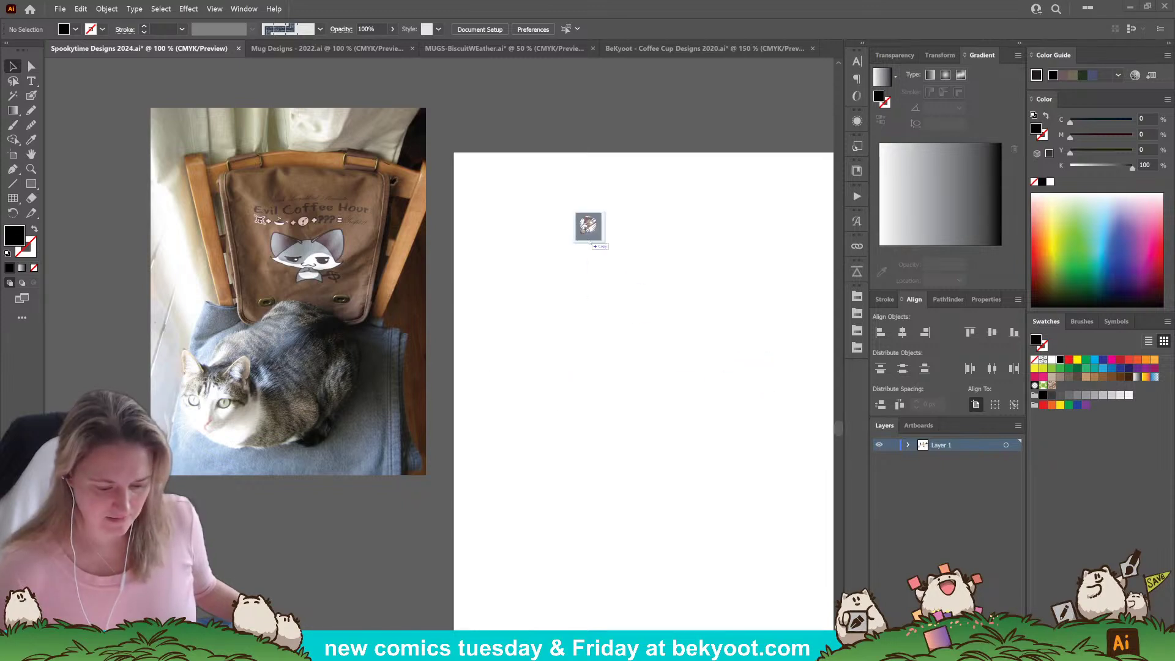
Place the Happy Halloween witch cat artwork WitchyHoTee_2.png on the portrait artboard and delete it again.
left_click_drag(581, 230, 584, 251)
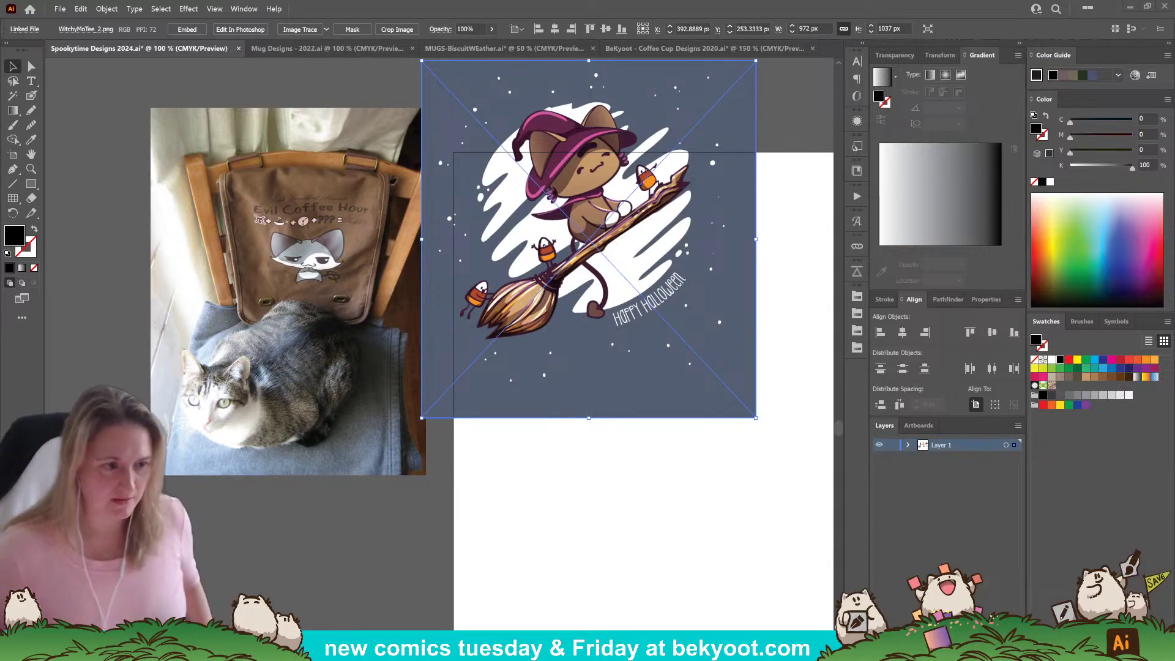
left_click(361, 487)
left_click_drag(630, 335, 358, 302)
key("Delete")
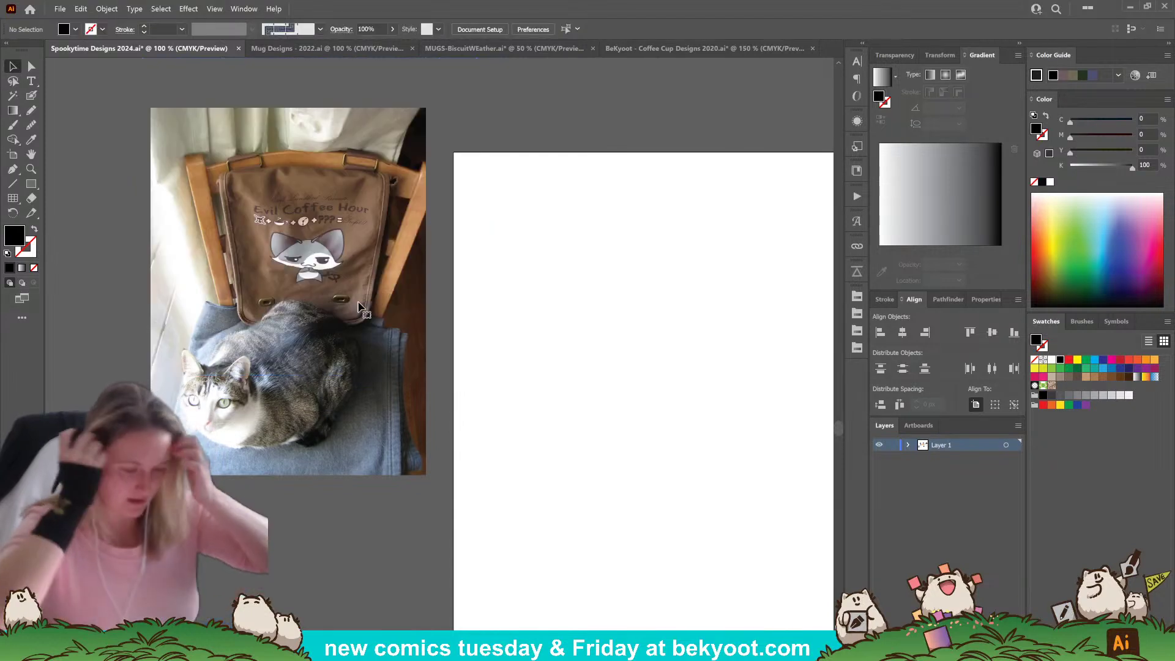
left_click(289, 398)
left_click(352, 524)
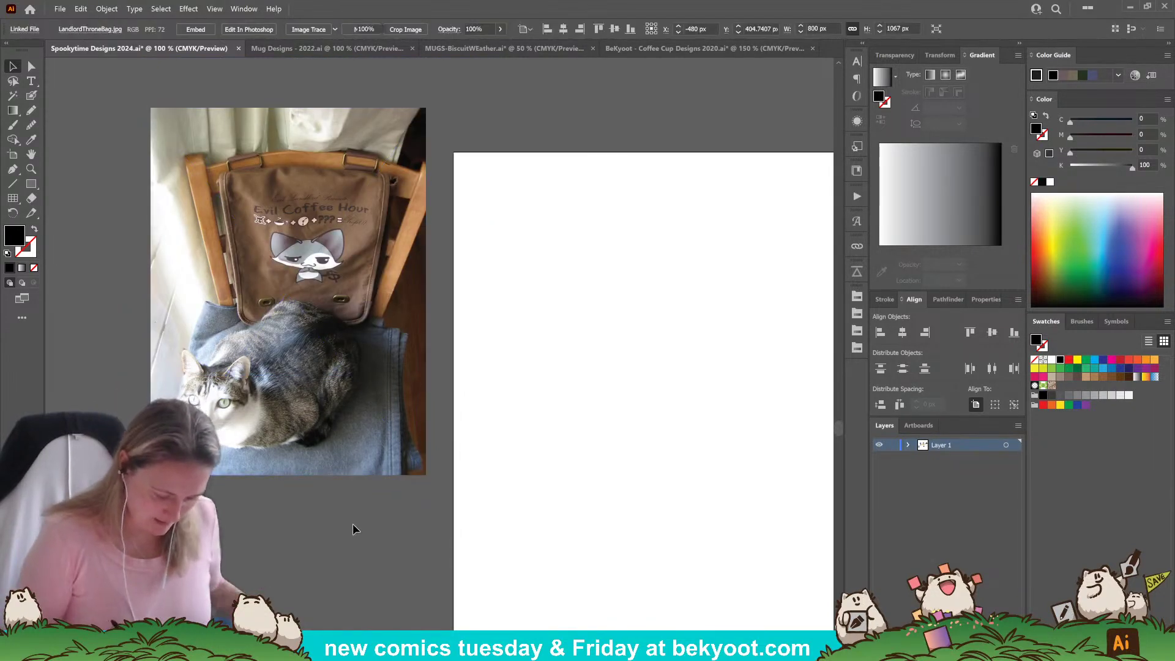
left_click_drag(757, 492, 550, 444)
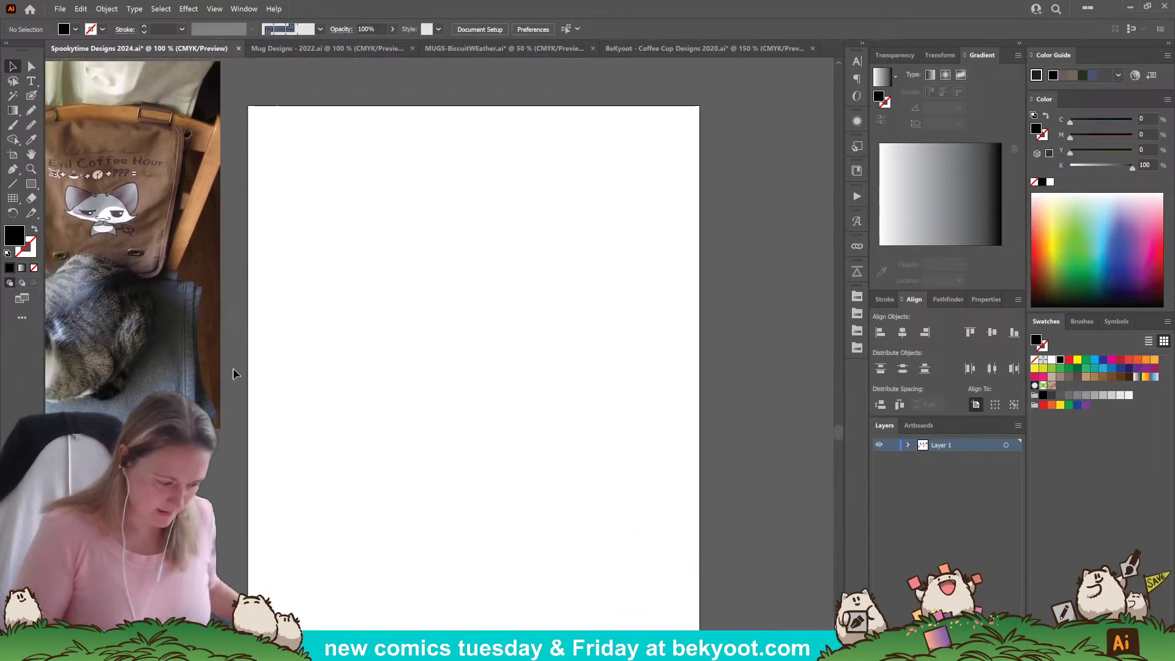
Move the Evil Coffee Hour bag photo farther left of the blank portrait artboard and deselect it.
left_click_drag(216, 373, 157, 415)
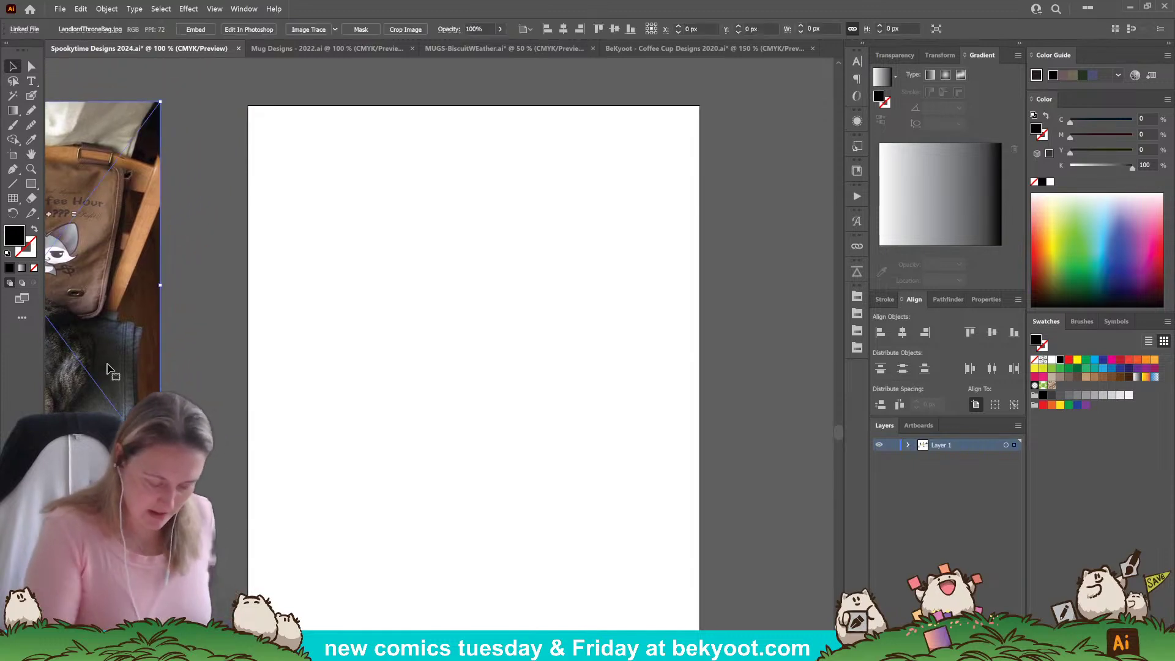
left_click(31, 96)
key("ctrl+shift+a")
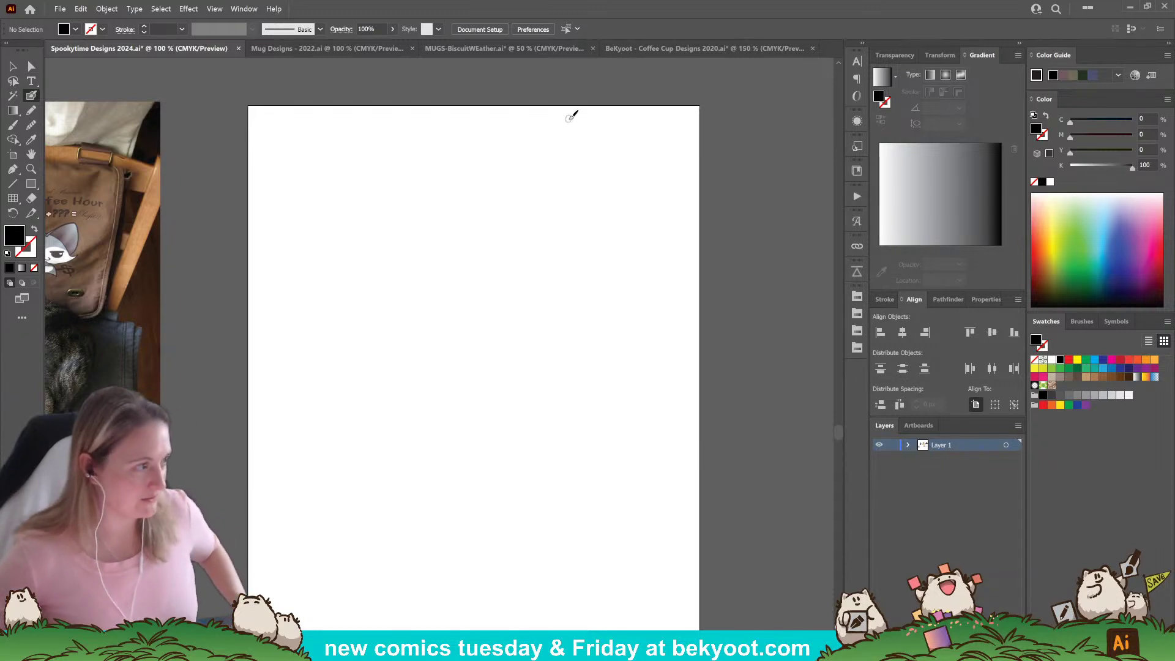
left_click(13, 66)
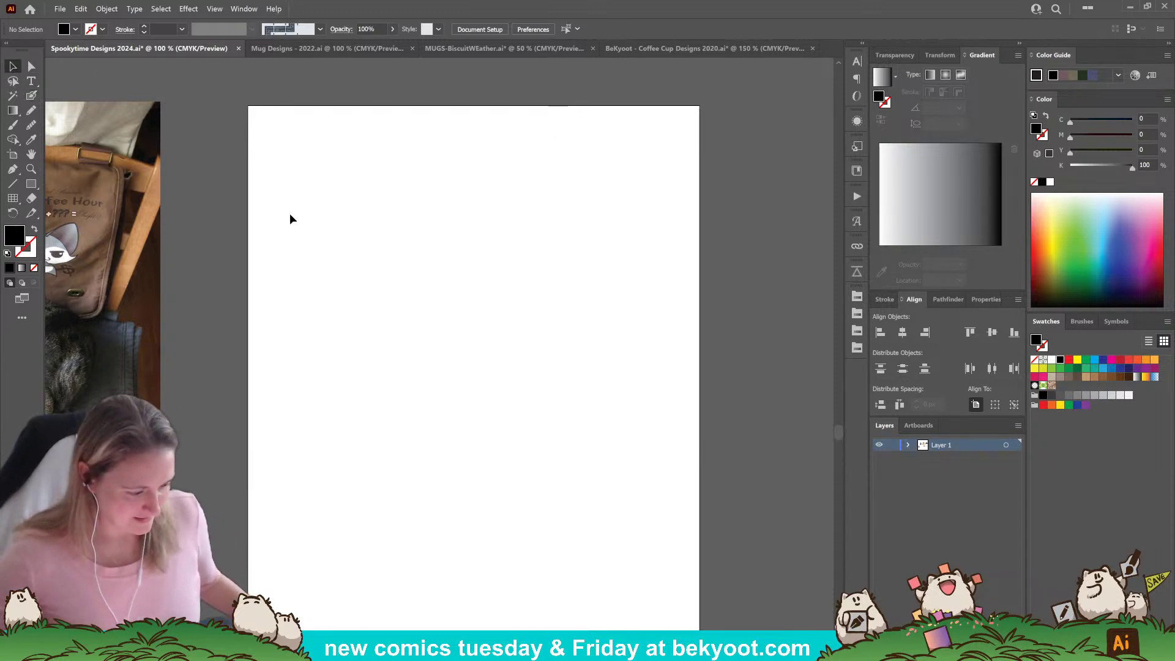
left_click_drag(298, 307, 597, 327)
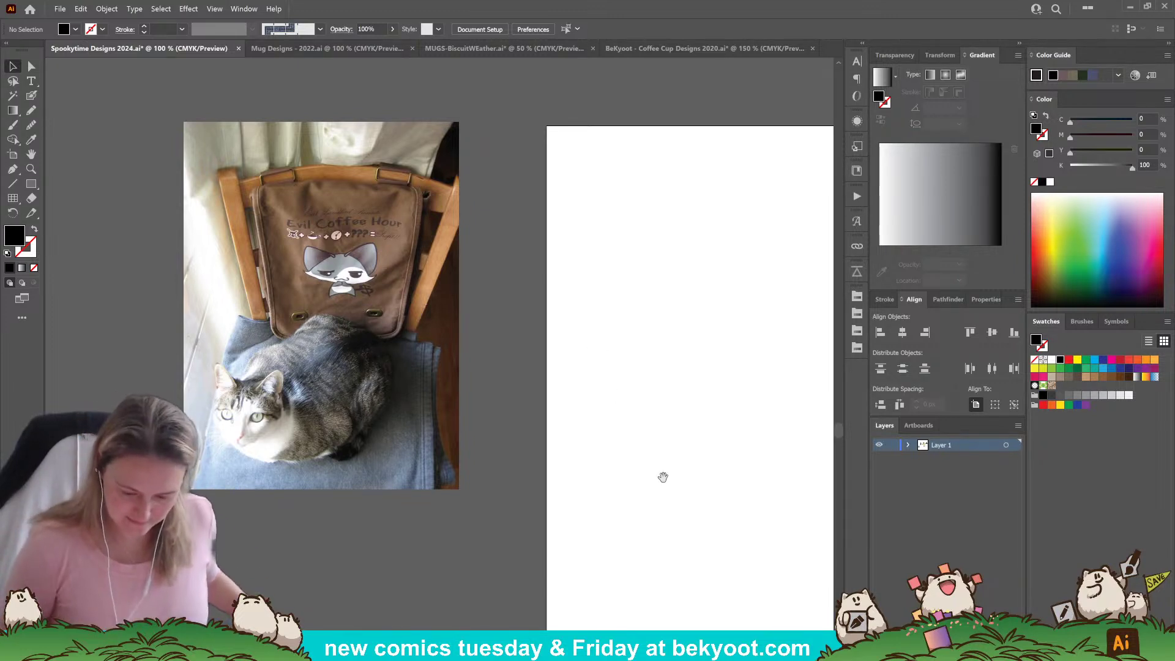
left_click_drag(663, 477, 394, 441)
Hand-letter the words "Have a" in black with the Blob Brush in the upper part of the portrait artboard.
key("shift+b")
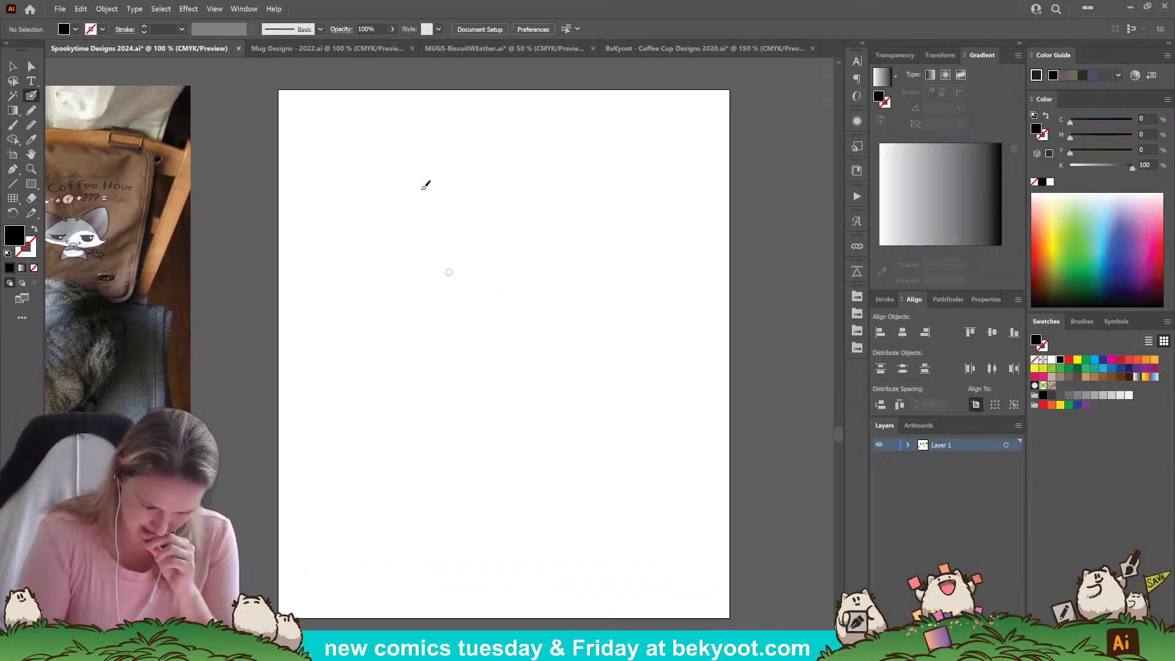
left_click_drag(426, 161, 435, 231)
mouse_move(437, 159)
left_mouse_down()
mouse_move(446, 223)
mouse_move(446, 197)
mouse_move(472, 220)
mouse_move(490, 191)
mouse_move(507, 214)
mouse_move(564, 225)
left_mouse_up()
Hand-letter "Boo-ti-ful" across the middle of the artboard below "Have a", redrawing the final letters.
mouse_move(447, 325)
left_mouse_down()
mouse_move(450, 405)
mouse_move(451, 391)
left_mouse_up()
mouse_move(510, 354)
left_mouse_down()
mouse_move(506, 392)
mouse_move(511, 358)
left_mouse_up()
mouse_move(538, 354)
left_mouse_down()
mouse_move(527, 395)
mouse_move(538, 361)
left_mouse_up()
left_click_drag(554, 367, 568, 363)
left_click_drag(576, 323, 583, 383)
mouse_move(570, 352)
left_mouse_down()
mouse_move(604, 341)
mouse_move(597, 379)
left_mouse_up()
mouse_move(598, 337)
left_mouse_down()
mouse_move(631, 339)
mouse_move(613, 365)
mouse_move(637, 350)
mouse_move(673, 360)
left_mouse_up()
key("ctrl+z")
key("ctrl+z")
left_click_drag(680, 333, 687, 376)
Hand-letter "Day!" with its exclamation mark beneath "Boo-ti-ful".
left_click_drag(488, 450, 494, 499)
mouse_move(489, 431)
left_mouse_down()
mouse_move(542, 493)
mouse_move(574, 505)
left_mouse_up()
left_click_drag(583, 420, 590, 446)
left_click_drag(595, 468, 598, 474)
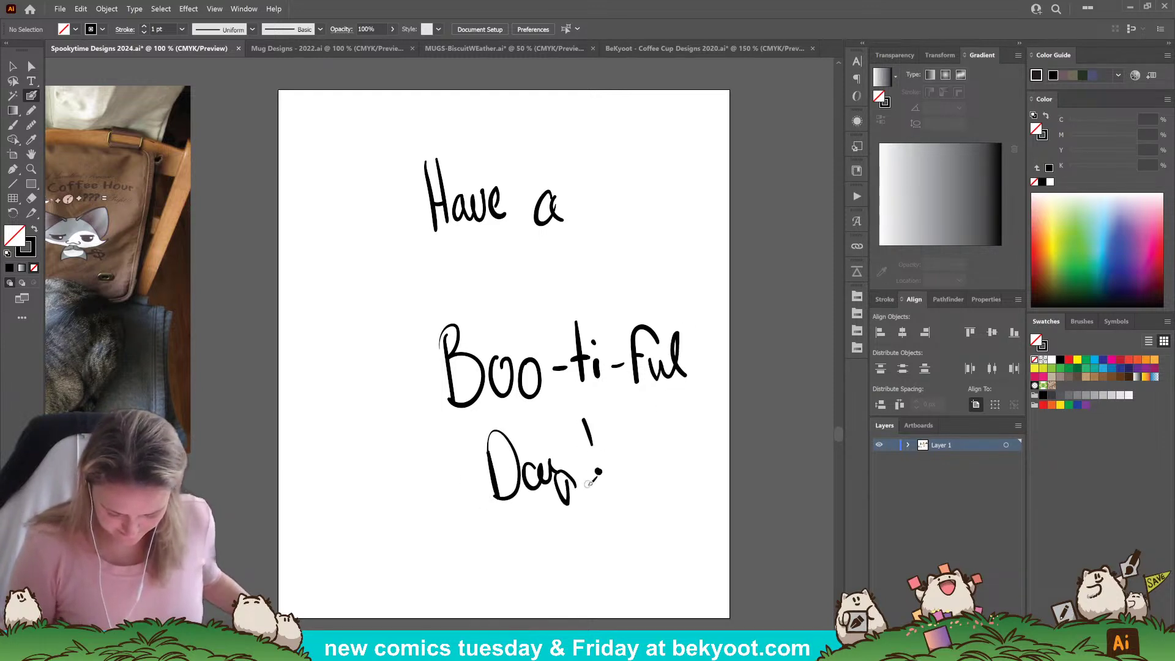
scroll(588, 484, "right", 2)
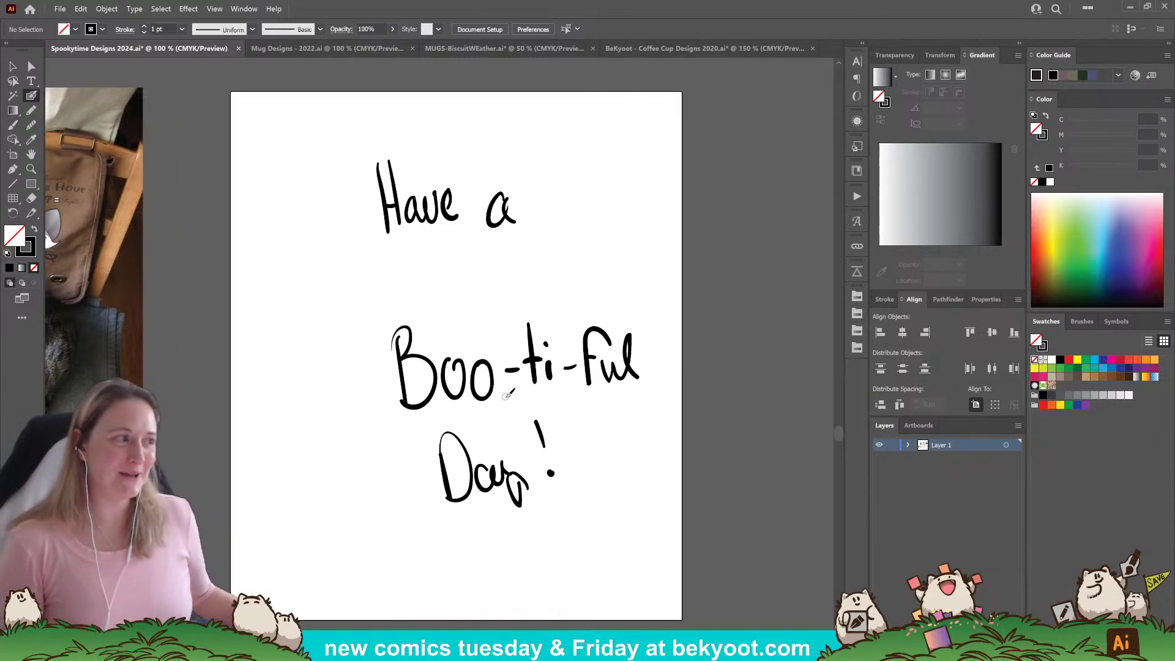
Move "Boo-ti-ful" up and left and shift "Day!" slightly left so the three lines are roughly centred.
key("v")
mouse_move(354, 316)
left_mouse_down()
mouse_move(493, 365)
mouse_move(631, 386)
mouse_move(589, 347)
left_mouse_up()
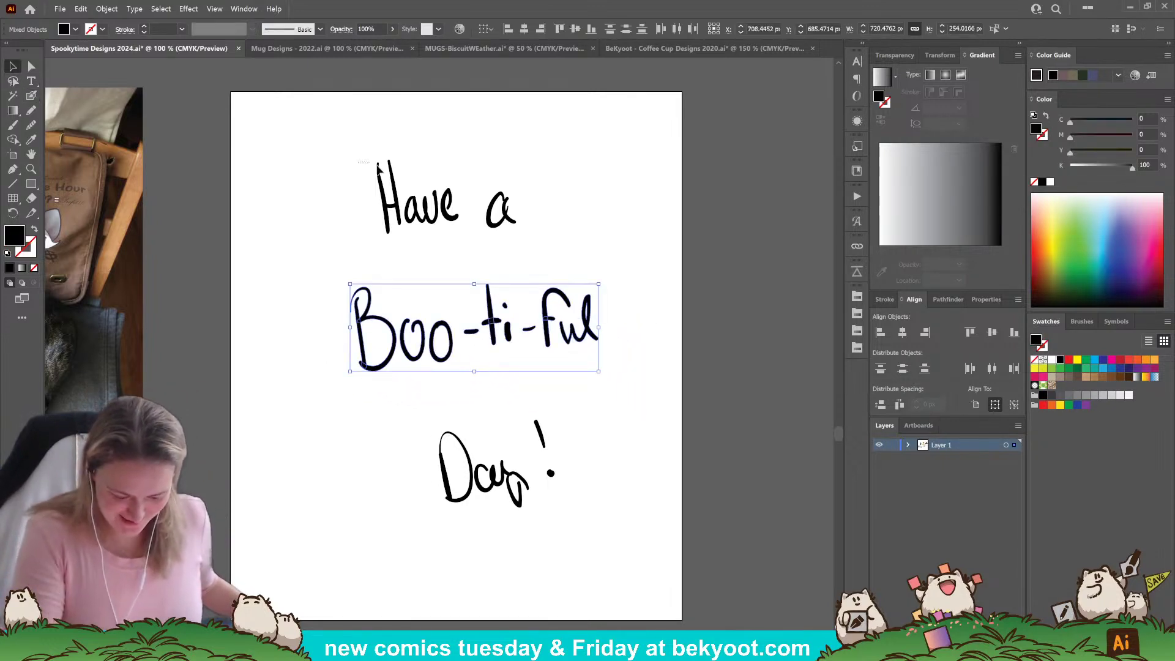
left_click_drag(359, 153, 534, 235)
mouse_move(407, 419)
left_mouse_down()
mouse_move(569, 502)
mouse_move(525, 466)
left_mouse_up()
left_click(601, 246)
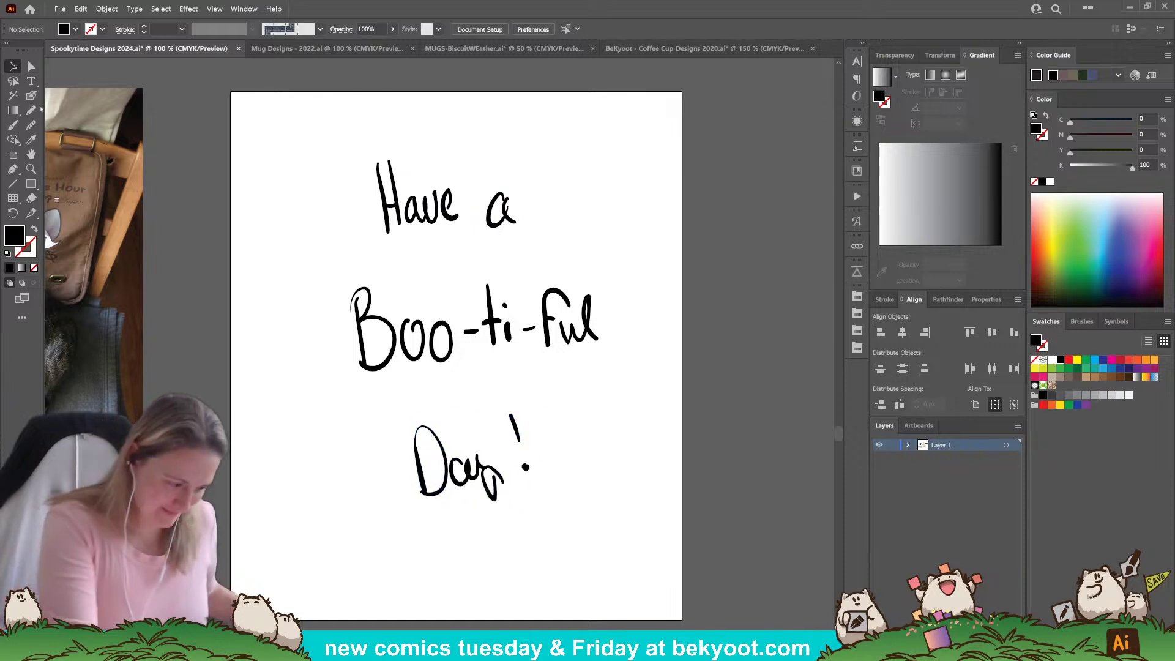
Sketch a smiling rounded character with small ears and legs to the right of "Have a".
key("n")
mouse_move(546, 232)
left_mouse_down()
mouse_move(584, 157)
mouse_move(605, 189)
mouse_move(604, 234)
mouse_move(552, 221)
mouse_move(577, 167)
mouse_move(604, 166)
mouse_move(618, 235)
mouse_move(606, 251)
mouse_move(553, 239)
mouse_move(574, 277)
left_mouse_up()
key("ctrl+z")
left_click_drag(589, 184, 590, 196)
mouse_move(594, 183)
left_mouse_down()
mouse_move(585, 200)
mouse_move(617, 192)
mouse_move(618, 203)
mouse_move(556, 198)
left_mouse_up()
Sketch a tilted oval character with small ears and feet to the left of "Have a".
mouse_move(367, 220)
left_mouse_down()
mouse_move(334, 190)
mouse_move(325, 239)
mouse_move(369, 222)
left_mouse_up()
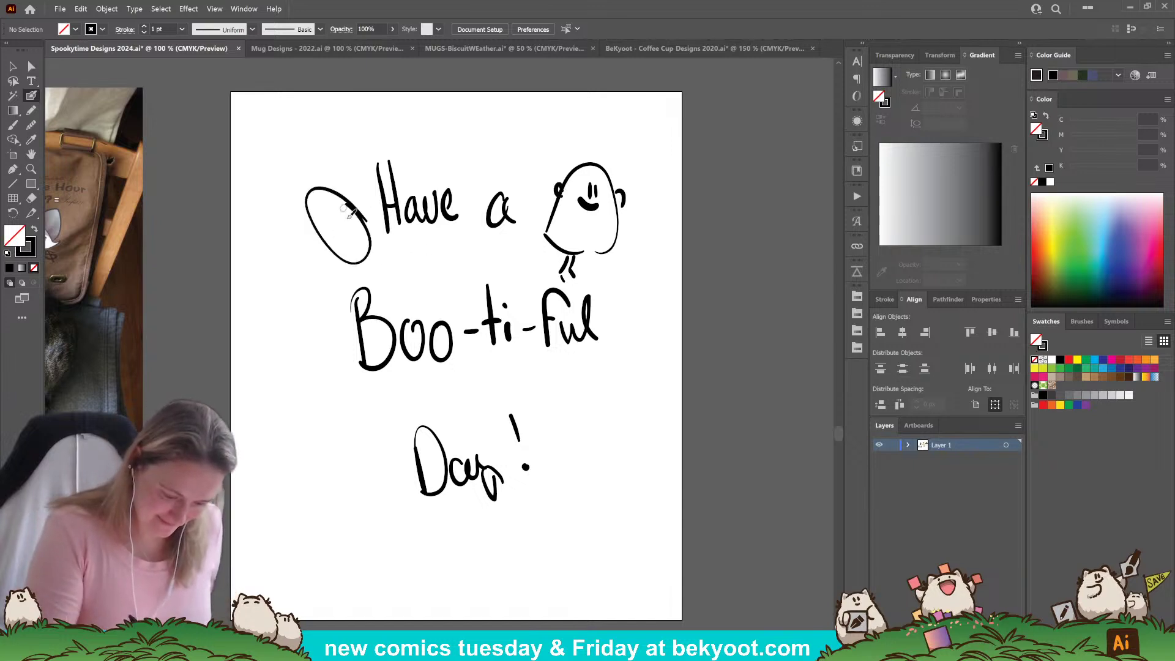
left_click_drag(367, 268, 383, 261)
left_click_drag(319, 181, 306, 191)
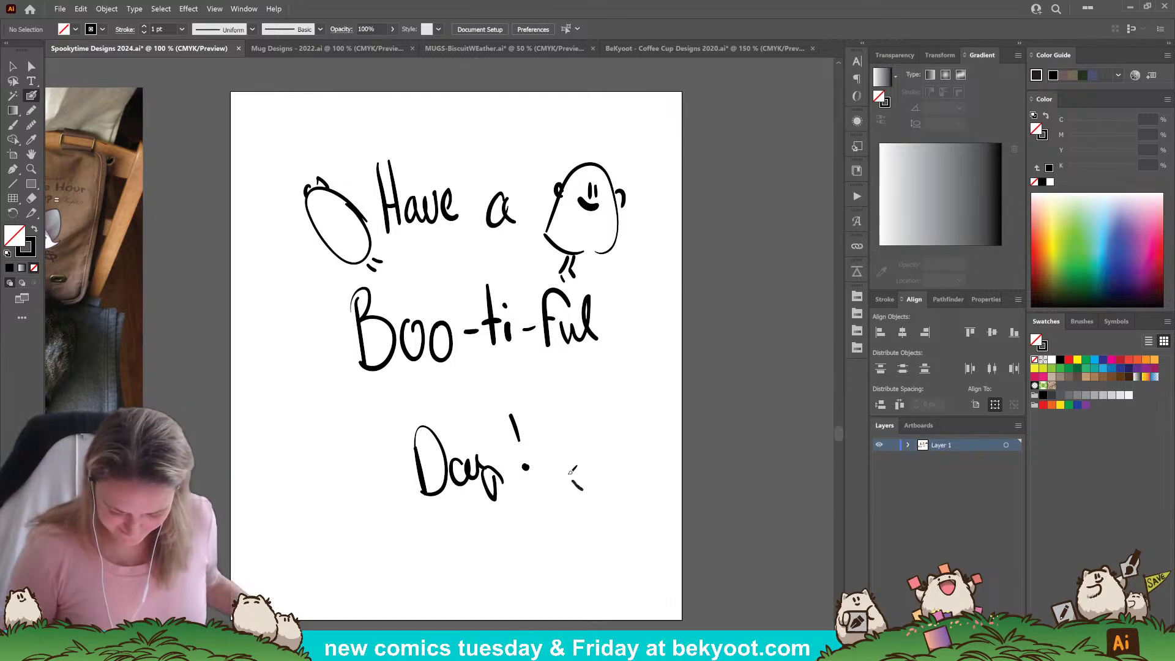
Sketch a large round character with small ears, eyes and a draped lower edge to the right of "Day!".
left_click_drag(580, 487, 603, 477)
mouse_move(616, 408)
left_mouse_down()
mouse_move(631, 428)
mouse_move(557, 429)
mouse_move(571, 410)
mouse_move(612, 407)
mouse_move(592, 415)
left_mouse_up()
left_click_drag(572, 483, 643, 483)
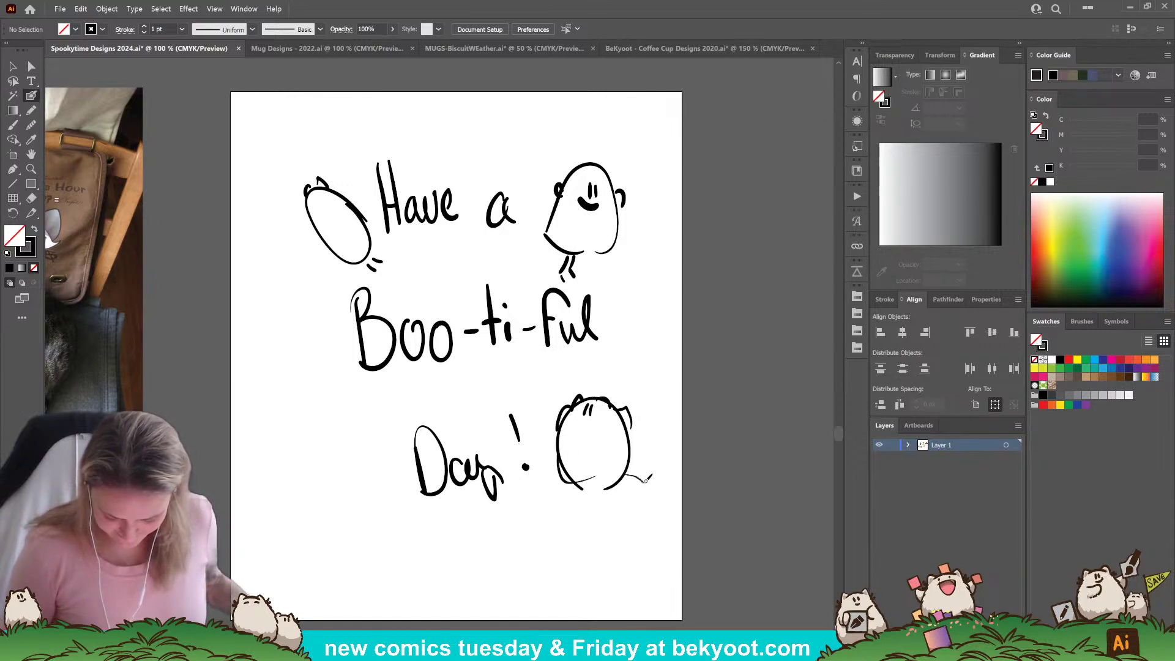
left_click_drag(617, 419, 637, 470)
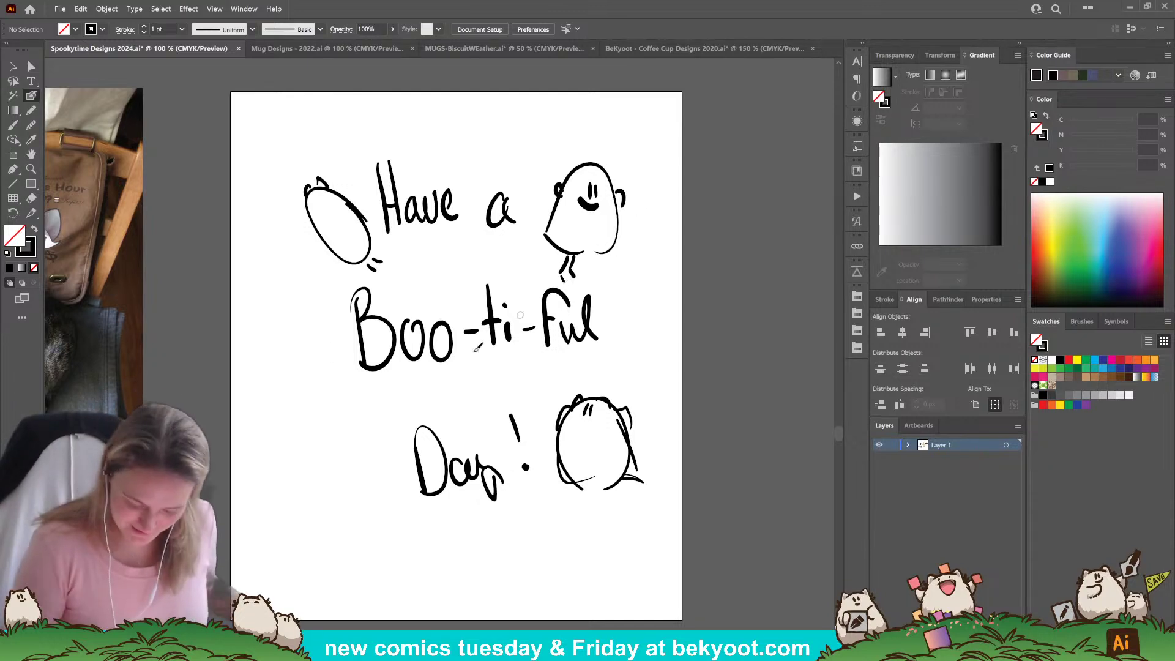
Sketch a small smiling character with legs, holding a round object, just left of "Day!".
mouse_move(357, 446)
left_mouse_down()
mouse_move(377, 402)
mouse_move(406, 418)
mouse_move(361, 447)
mouse_move(347, 422)
mouse_move(399, 387)
mouse_move(408, 429)
mouse_move(378, 447)
mouse_move(360, 433)
mouse_move(363, 412)
mouse_move(352, 454)
left_mouse_up()
key("ctrl+z")
left_click_drag(395, 412, 392, 414)
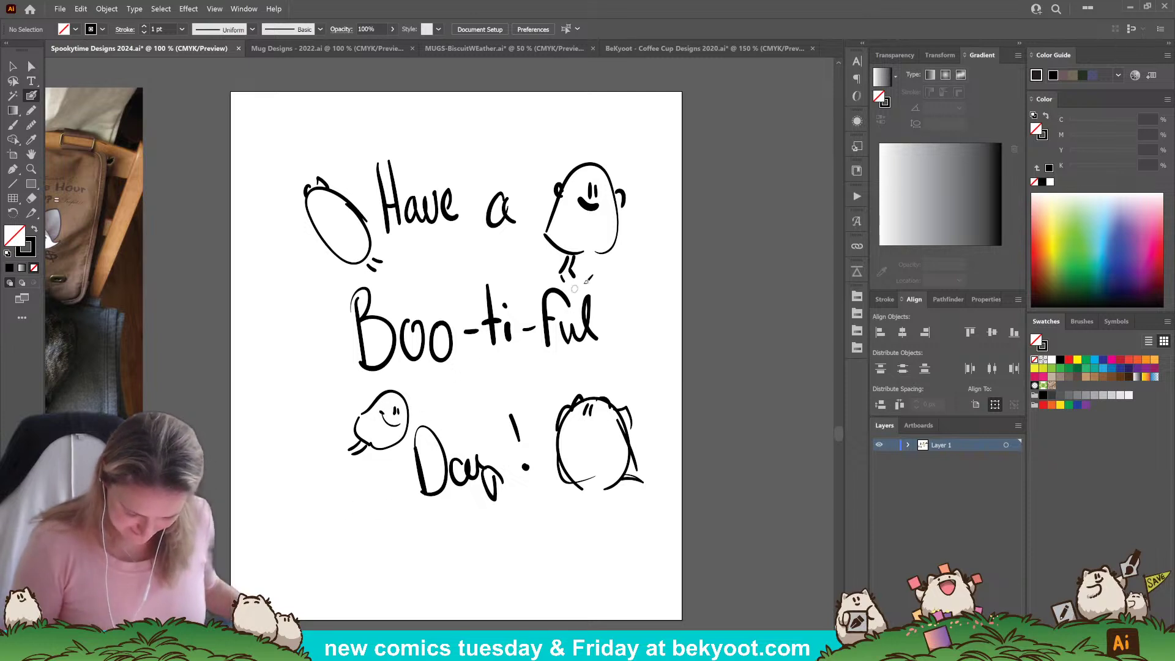
mouse_move(377, 428)
left_mouse_down()
mouse_move(394, 433)
mouse_move(386, 457)
left_mouse_up()
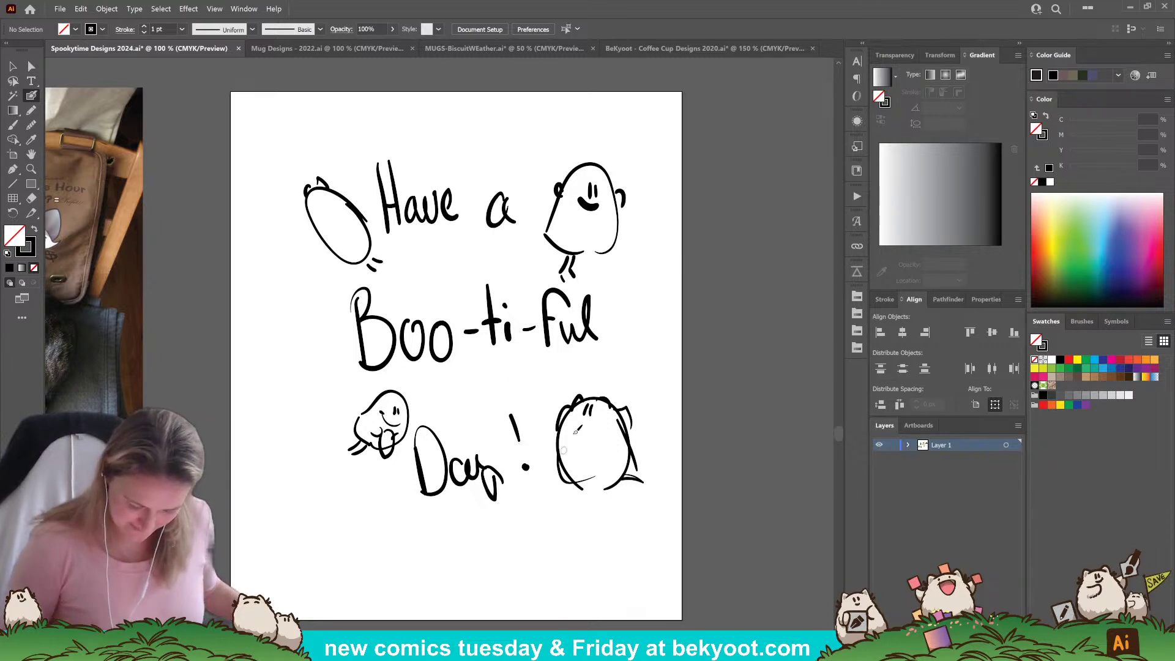
Enlarge the whole Boo-ti-ful Day lettering and character sketch to about 1067 by 1071 px and recentre it on the artboard.
left_click(13, 66)
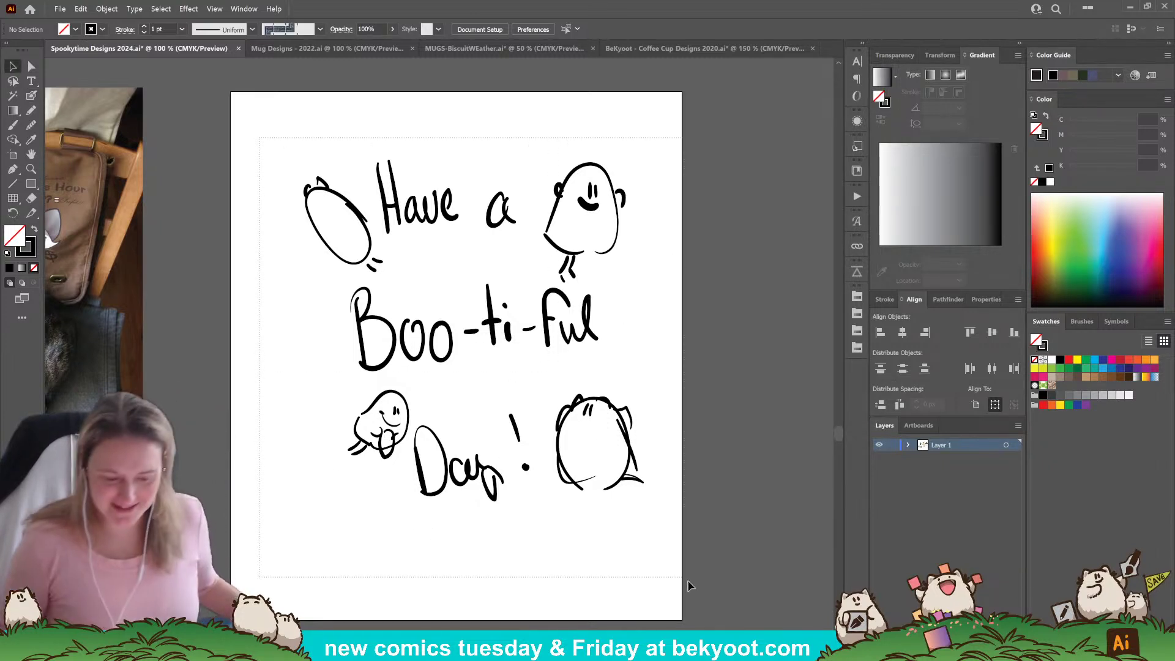
key("ctrl+a")
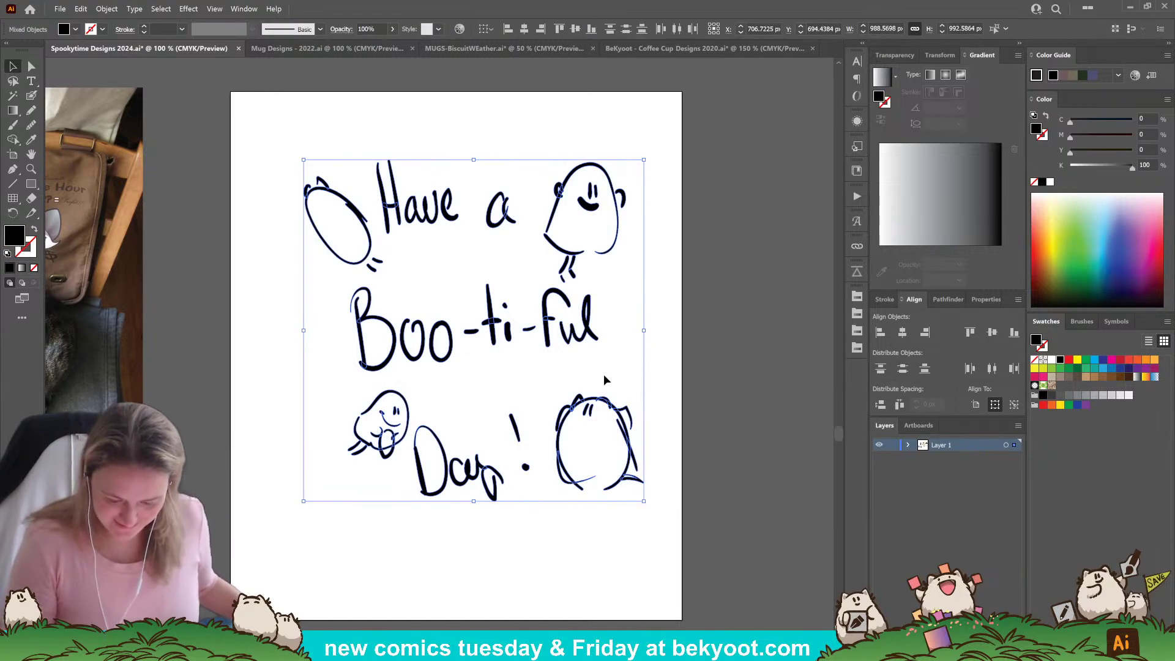
mouse_move(631, 453)
left_mouse_down()
mouse_move(613, 455)
mouse_move(613, 439)
left_mouse_up()
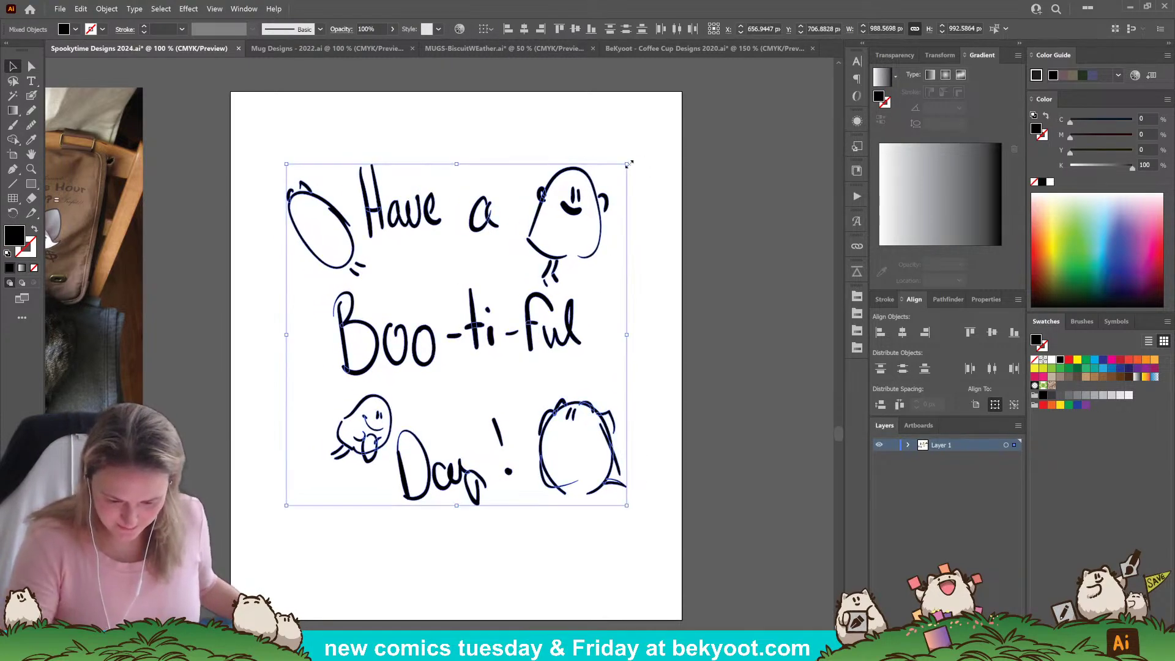
left_click_drag(629, 164, 654, 138)
left_click_drag(641, 443, 623, 464)
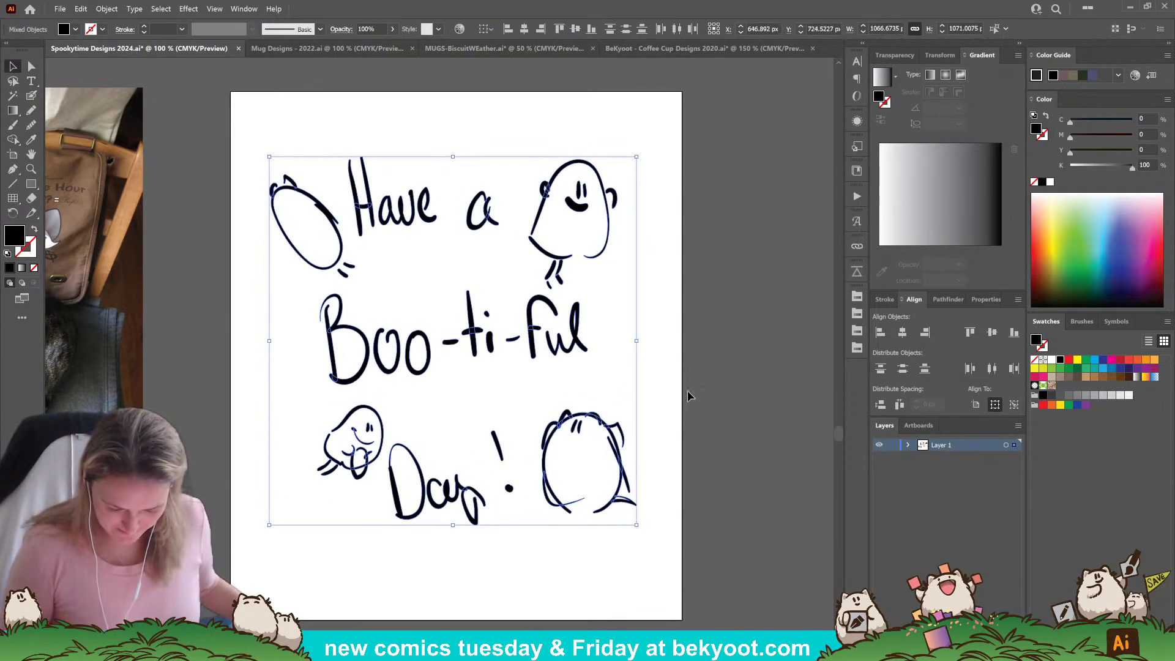
left_click(688, 397)
scroll(478, 564, "right", 2)
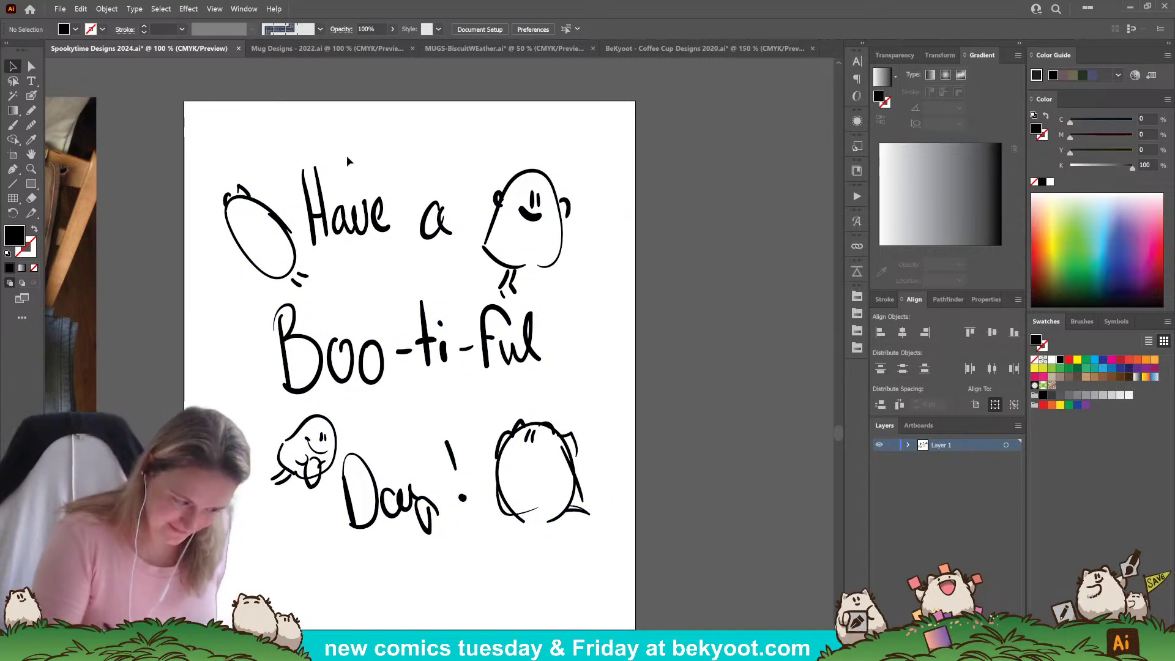
Draw two four-pointed sparkles around the upper smiling character and a small rounded outline inside the tilted oval character.
left_click(31, 95)
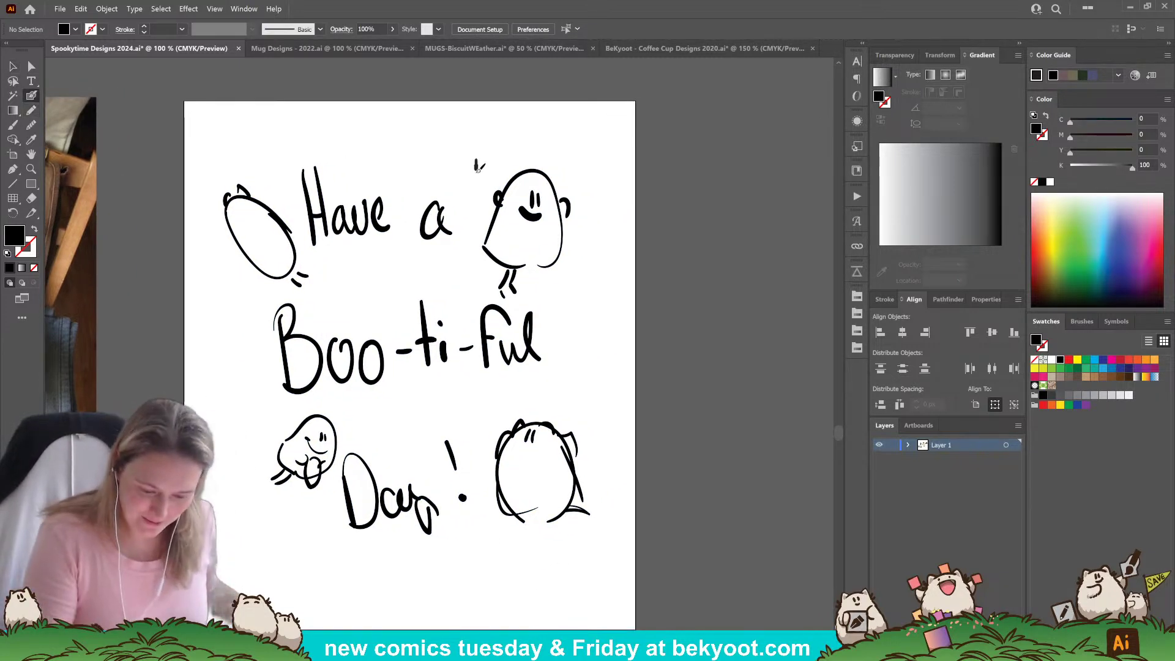
left_click_drag(478, 169, 478, 173)
mouse_move(471, 167)
left_mouse_down()
mouse_move(490, 171)
mouse_move(464, 170)
left_mouse_up()
key("ctrl+z")
key("ctrl+z")
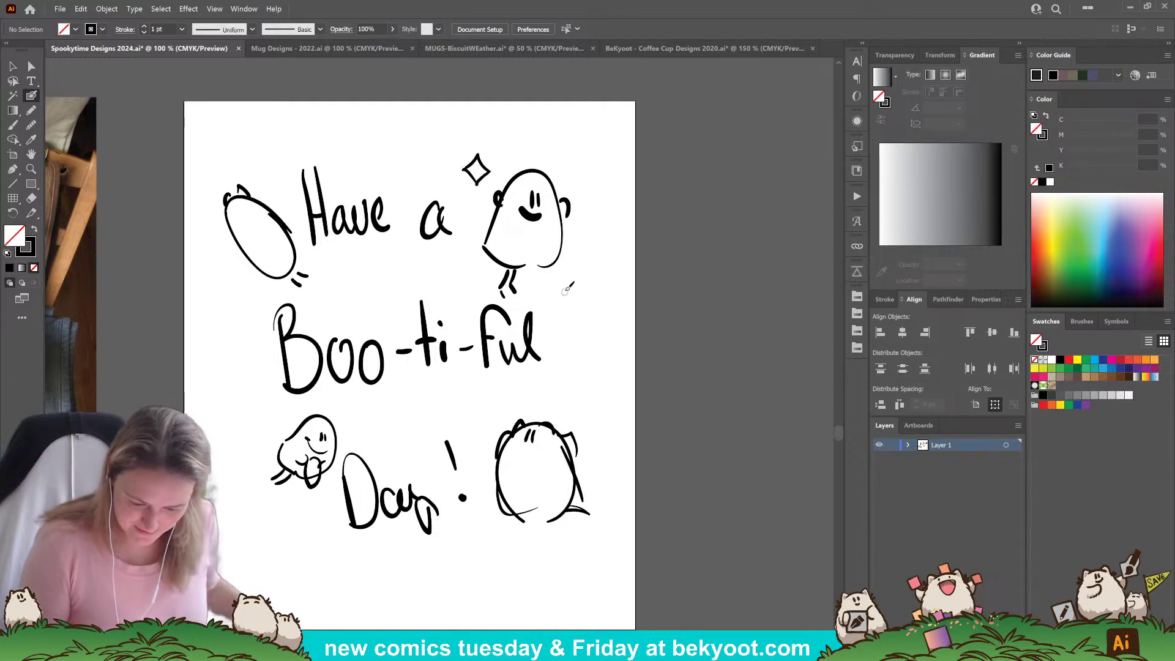
left_click_drag(553, 290, 574, 291)
mouse_move(574, 292)
left_mouse_down()
mouse_move(565, 301)
mouse_move(552, 291)
left_mouse_up()
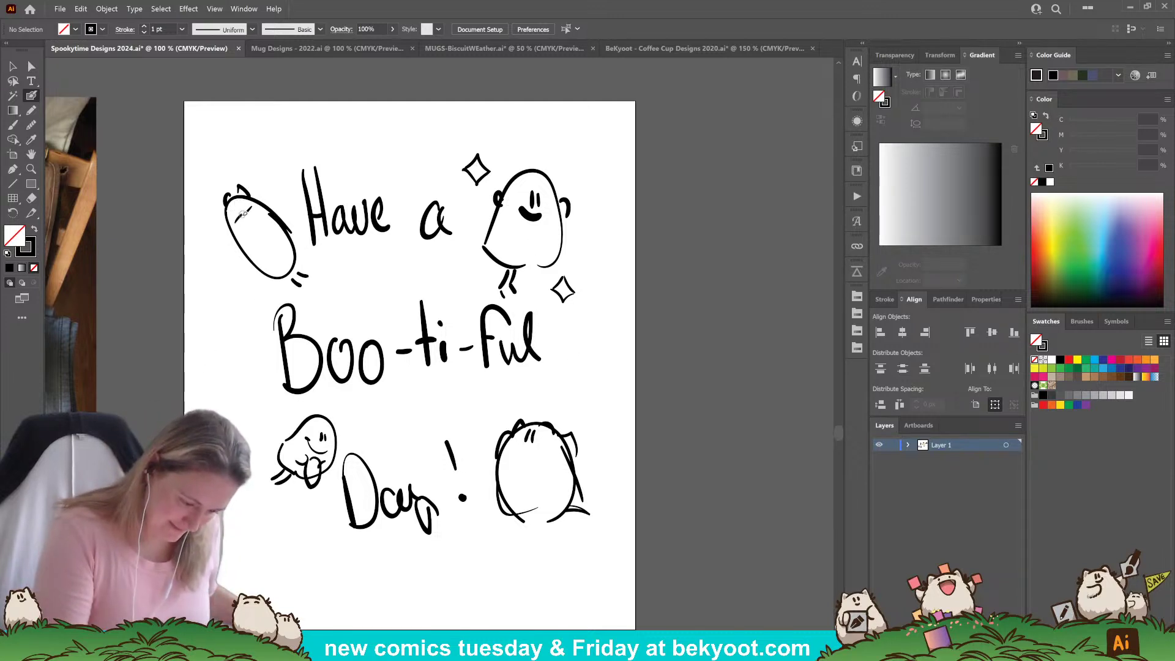
left_click_drag(245, 215, 243, 216)
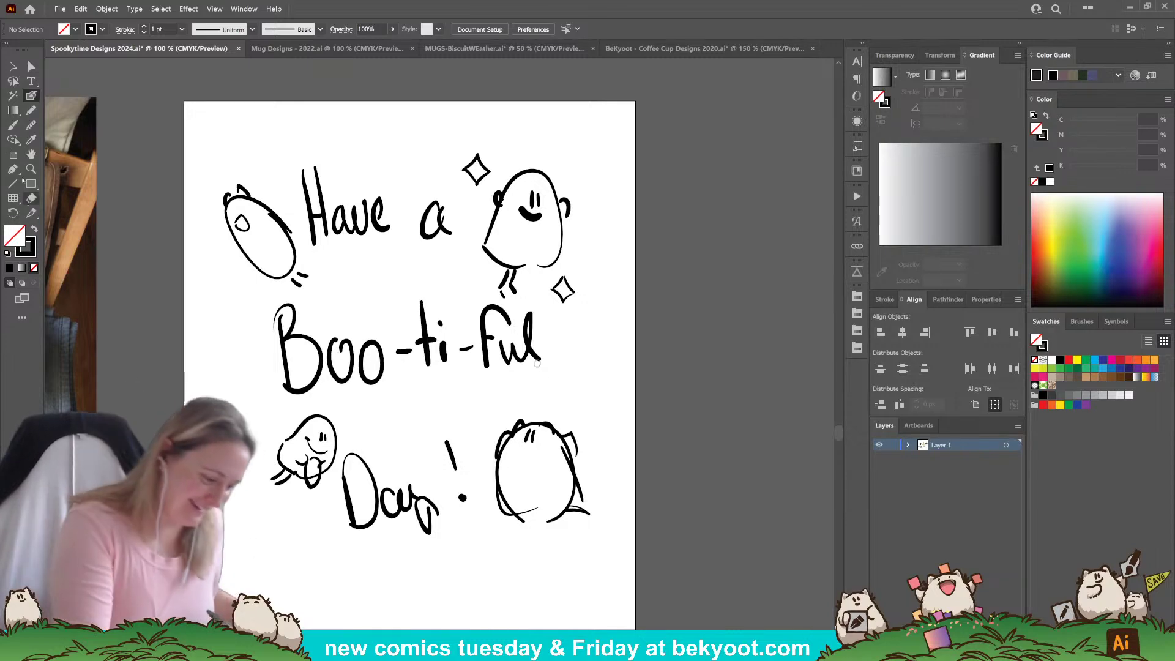
Duplicate the portrait artboard without its artwork and place the blank copy below and to the right of the original.
left_click(13, 155)
left_click_drag(550, 527, 522, 515)
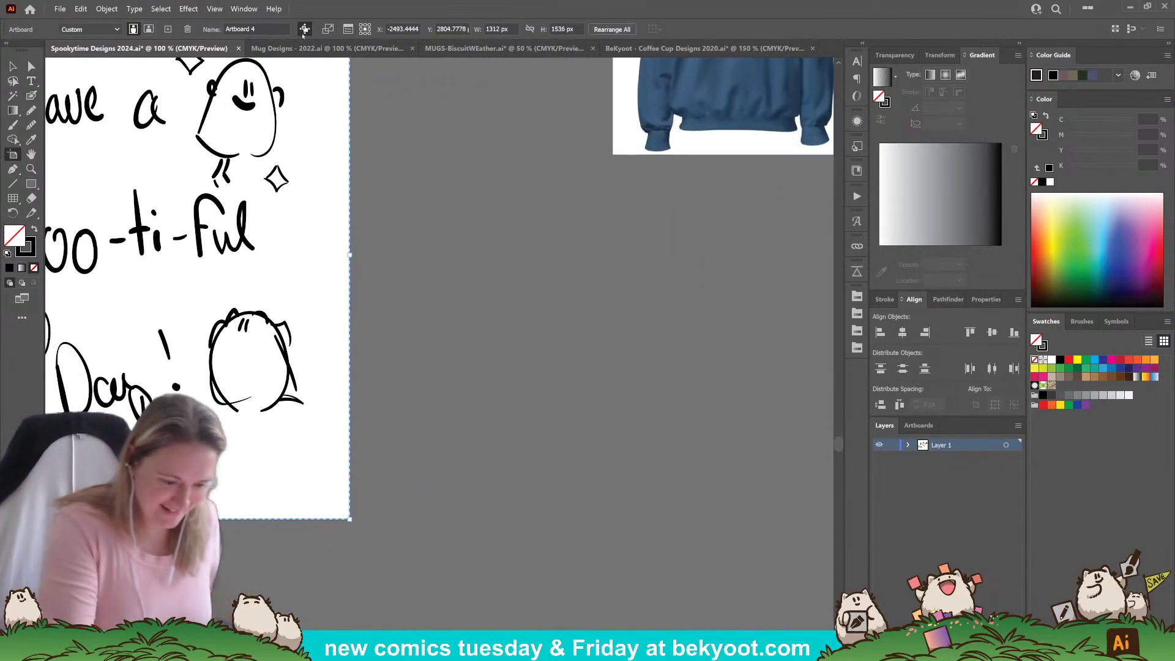
scroll(388, 341, "up", 1)
scroll(467, 347, "down", 2)
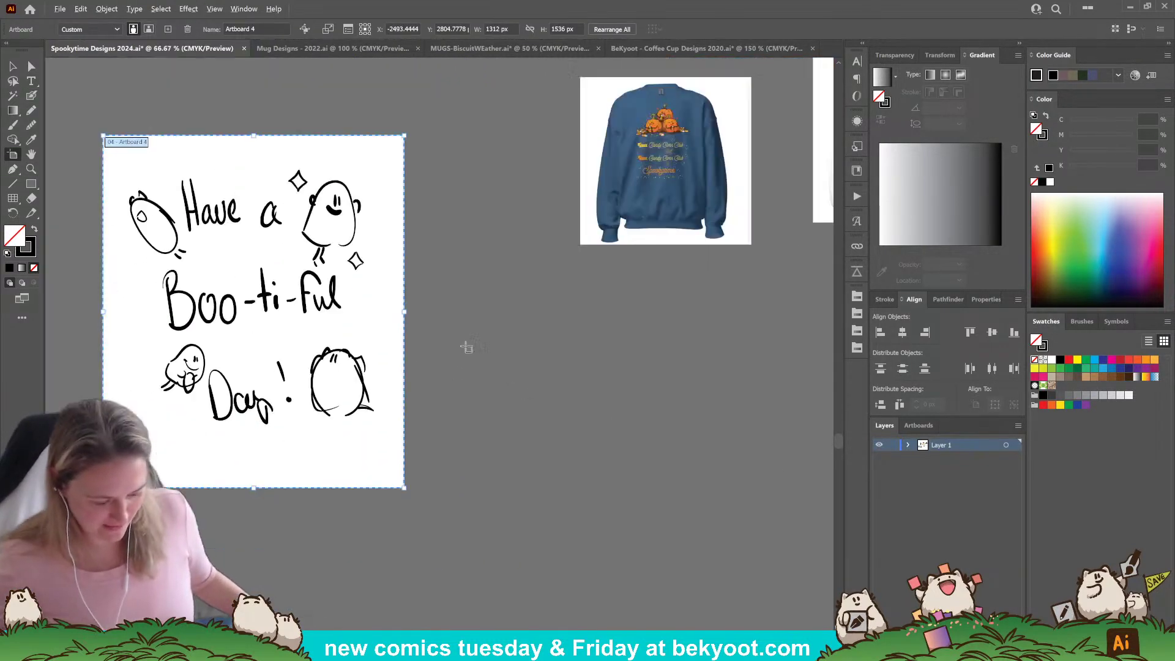
left_click_drag(351, 513, 420, 398)
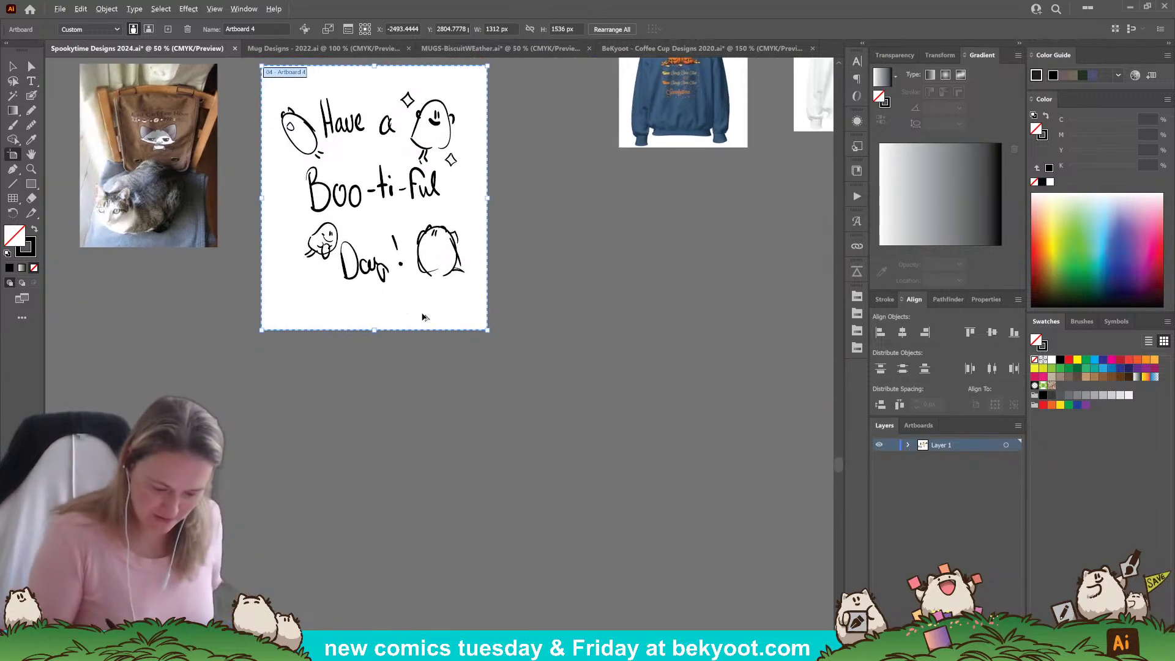
left_click_drag(422, 317, 677, 465)
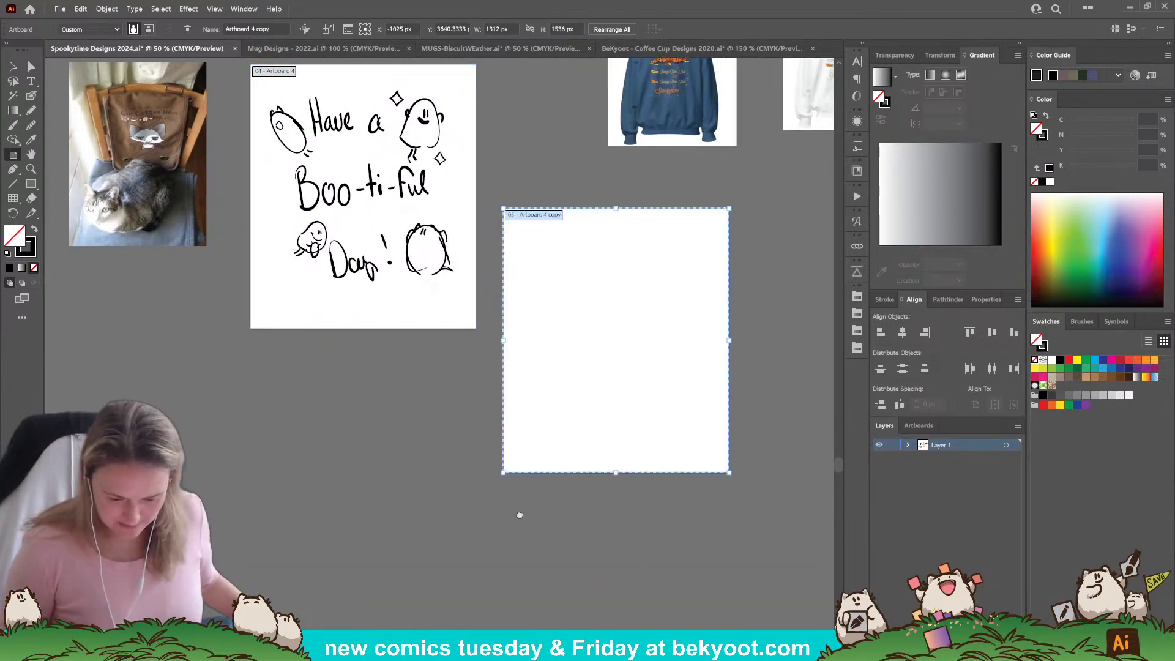
left_click_drag(520, 515, 468, 525)
Hand-letter "Trick, Treat" on an upward slant in the upper part of the new artboard, ending with a small joining symbol.
left_click(31, 96)
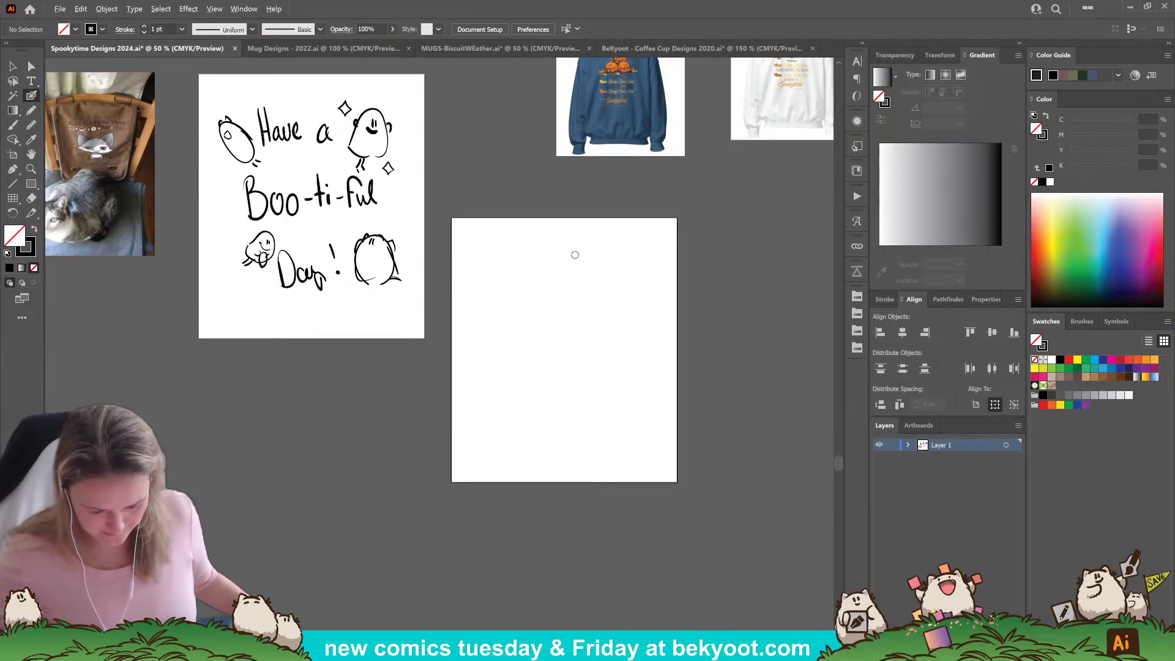
scroll(556, 291, "up", 1)
left_click_drag(513, 356, 449, 368)
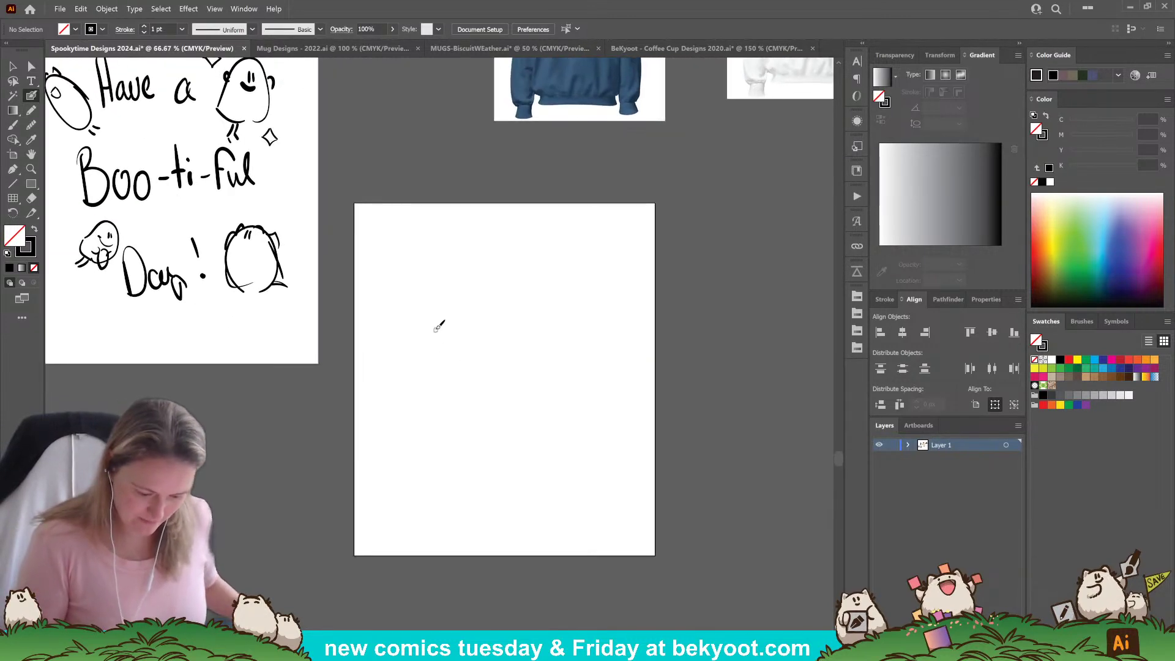
left_click_drag(415, 291, 436, 284)
mouse_move(425, 287)
left_mouse_down()
mouse_move(423, 315)
mouse_move(444, 294)
mouse_move(448, 306)
left_mouse_up()
mouse_move(460, 291)
left_mouse_down()
mouse_move(456, 304)
mouse_move(468, 300)
left_mouse_up()
mouse_move(476, 283)
left_mouse_down()
mouse_move(501, 287)
mouse_move(511, 262)
left_mouse_up()
mouse_move(492, 264)
left_mouse_down()
mouse_move(493, 290)
mouse_move(509, 271)
mouse_move(521, 278)
left_mouse_up()
left_click_drag(523, 275, 548, 262)
left_click_drag(557, 267, 570, 262)
Hand-letter "be Scary" on the same upward slant beneath the "Trick, Treat" line.
mouse_move(462, 336)
left_mouse_down()
mouse_move(489, 349)
mouse_move(525, 333)
left_mouse_up()
left_click_drag(542, 318, 547, 325)
left_click_drag(543, 312, 562, 314)
left_click_drag(565, 306, 574, 316)
left_click_drag(584, 306, 568, 330)
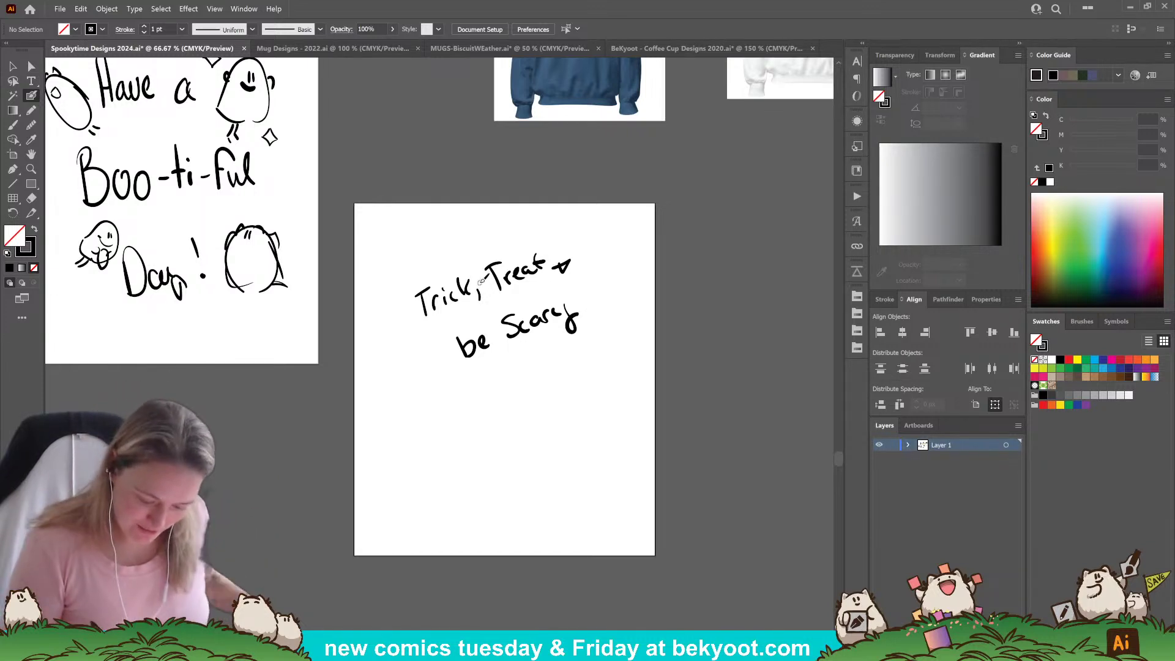
Replace the comma in the upper lettering with "-or-" so that it reads "Trick-or-Treat".
mouse_move(476, 283)
left_mouse_down()
mouse_move(495, 276)
mouse_move(480, 300)
left_mouse_up()
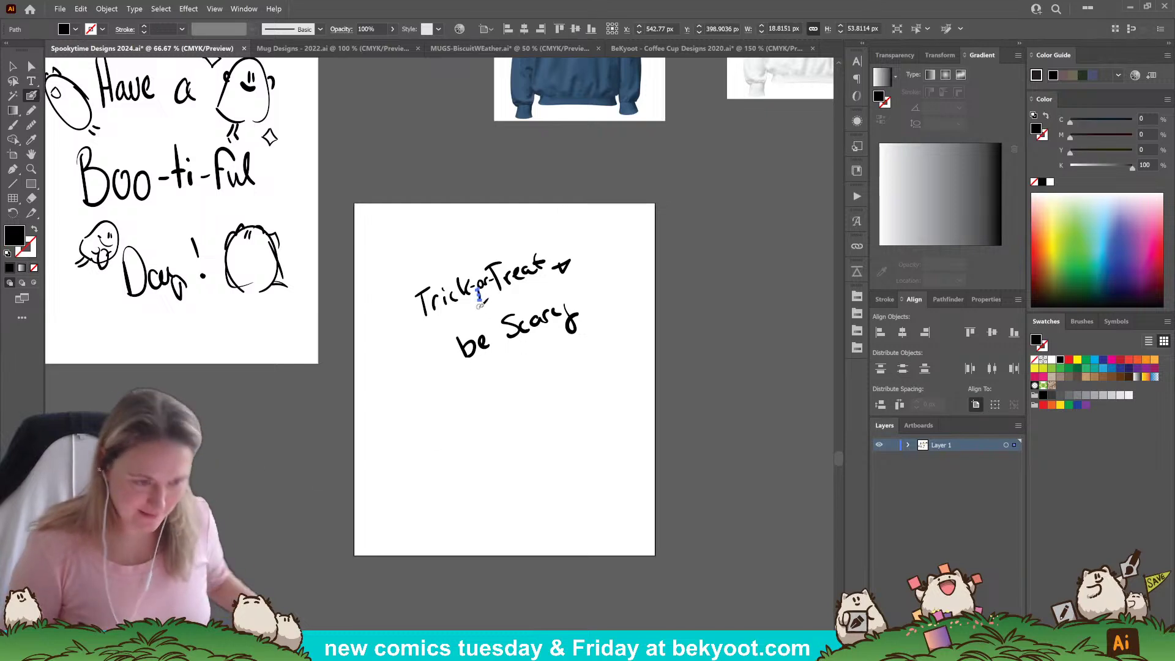
key("ctrl+z")
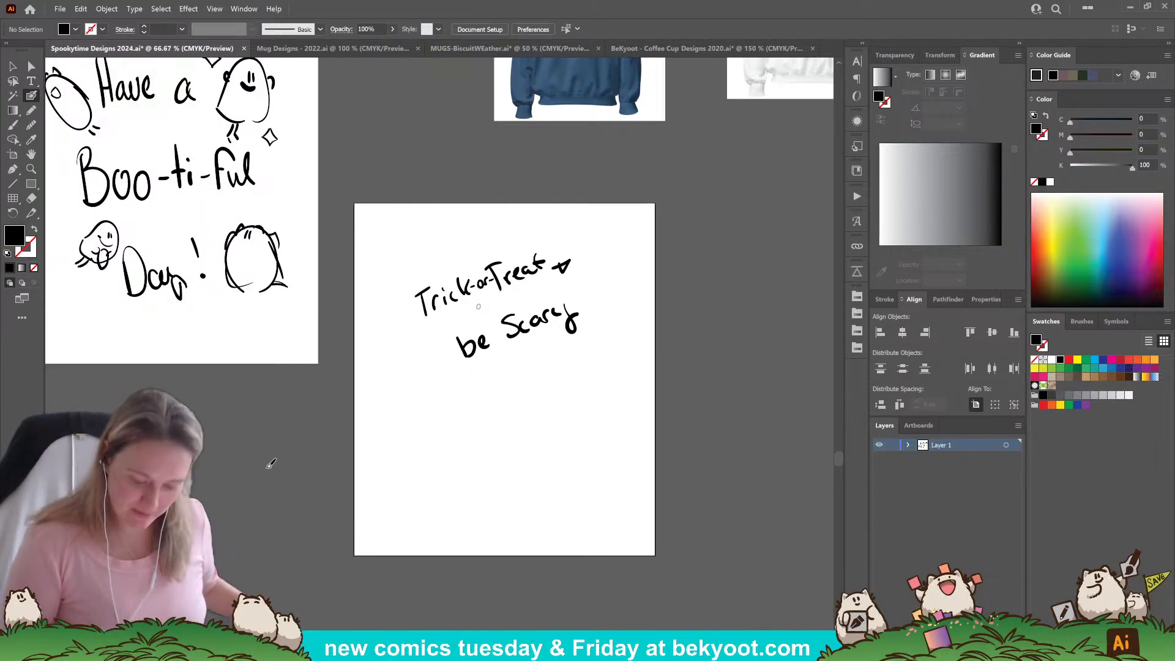
Group the "Trick-or-Treat be Scary" lettering, move it to the lower middle of the artboard, and swap the fill and stroke colours.
key("v")
left_click_drag(439, 233, 598, 331)
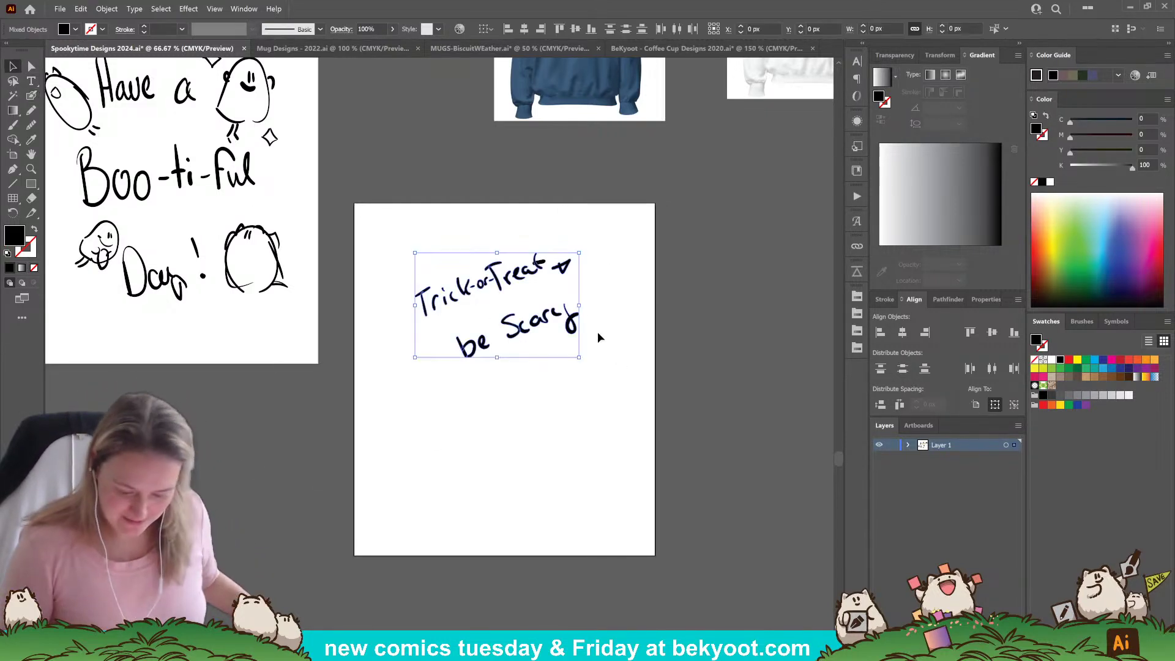
left_click_drag(384, 232, 609, 406)
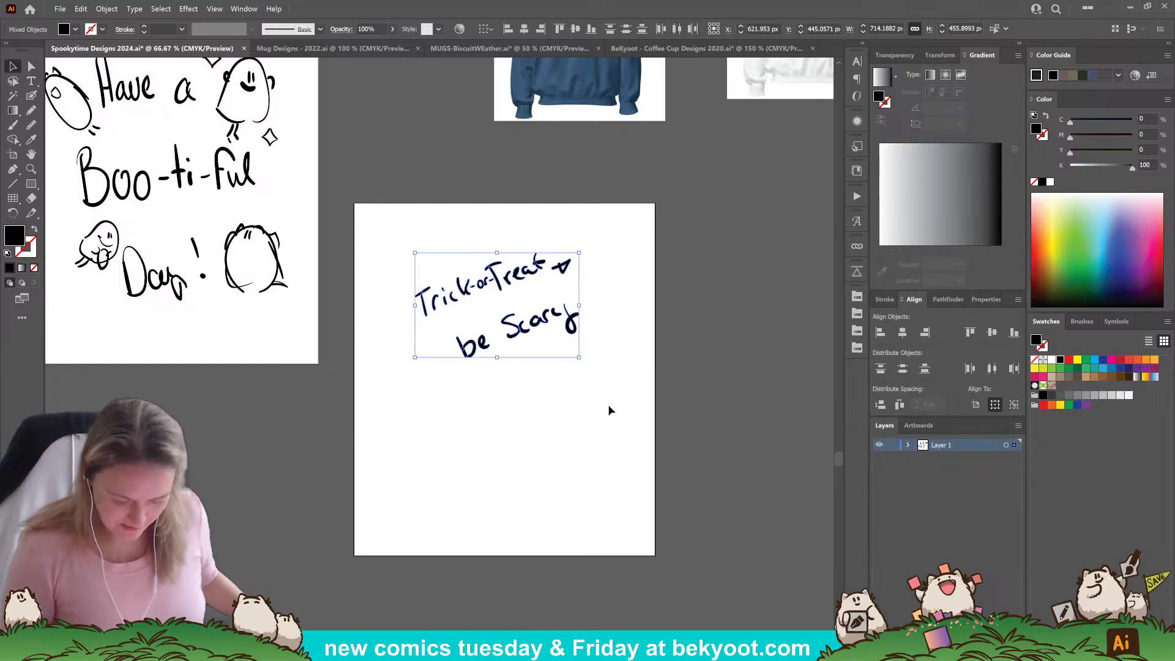
left_click_drag(571, 265, 566, 381)
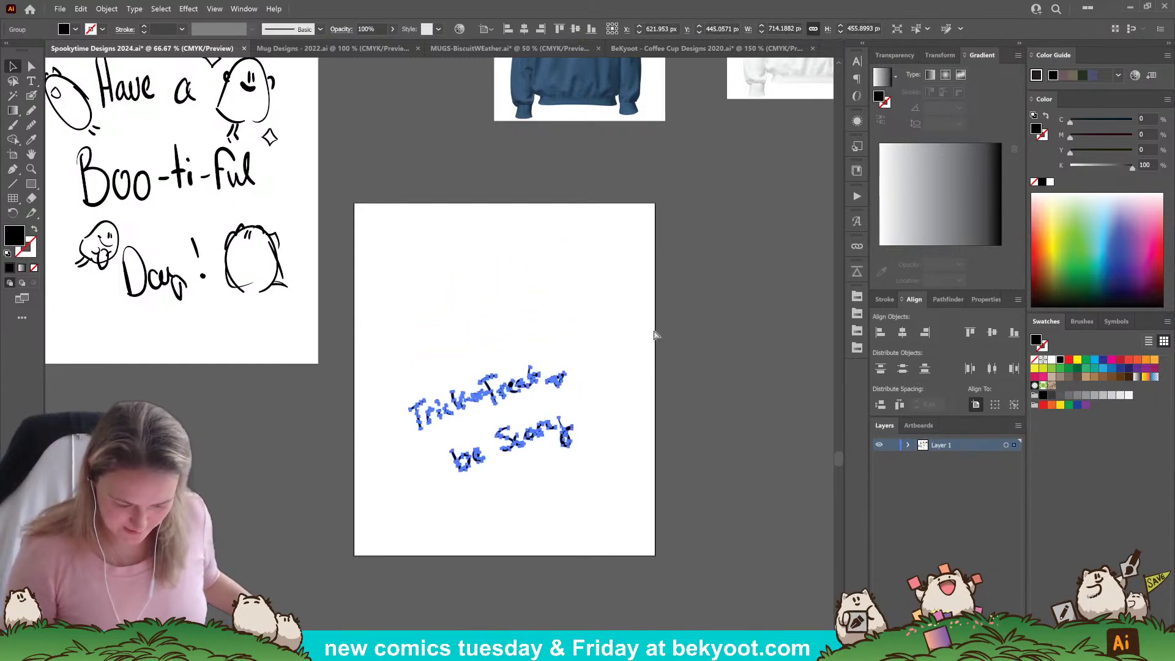
left_click(367, 403)
key("n")
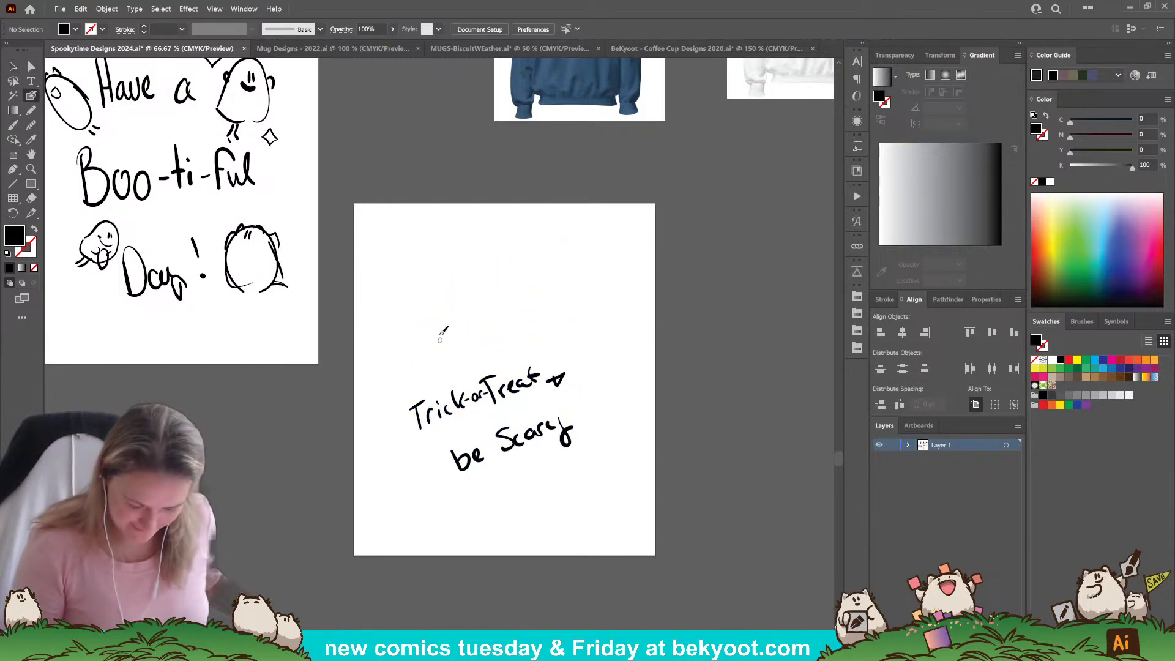
key("shift+x")
mouse_move(440, 338)
left_mouse_down()
mouse_move(446, 366)
mouse_move(548, 330)
left_mouse_up()
key("ctrl+z")
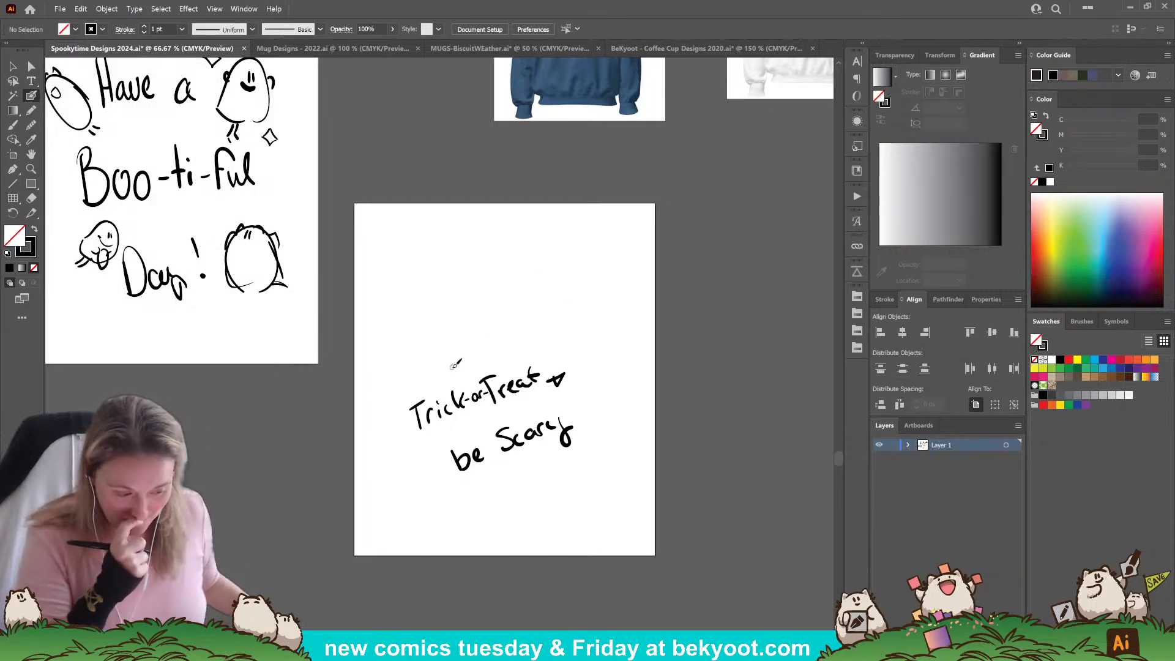
left_click_drag(365, 465, 432, 485)
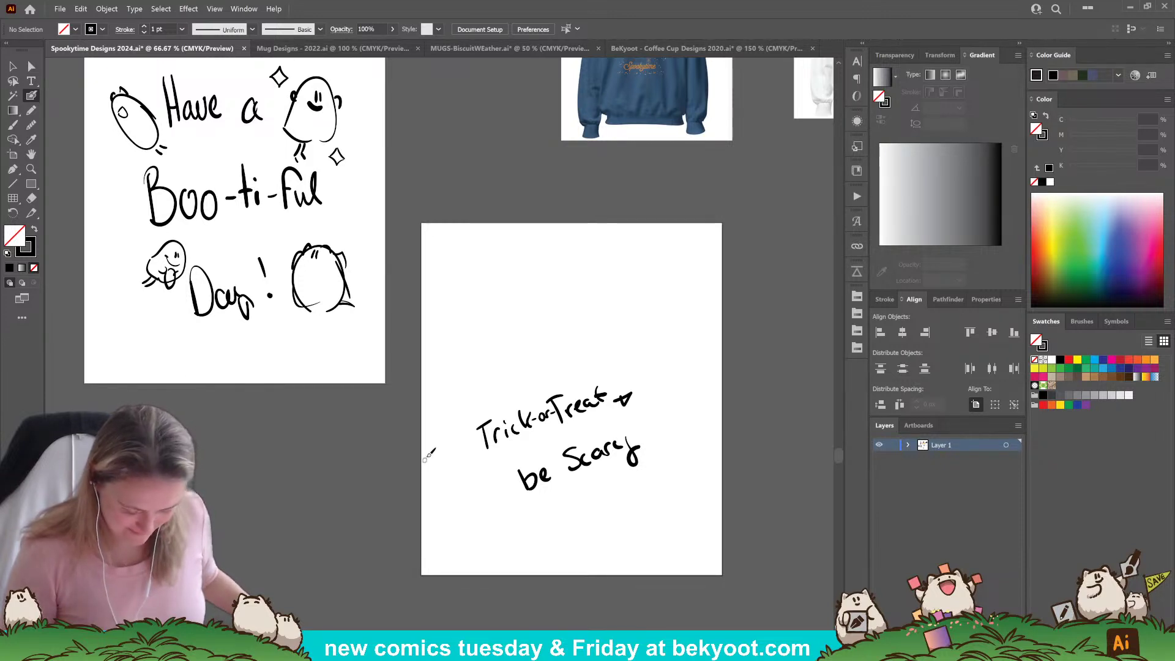
left_click_drag(593, 325, 549, 301)
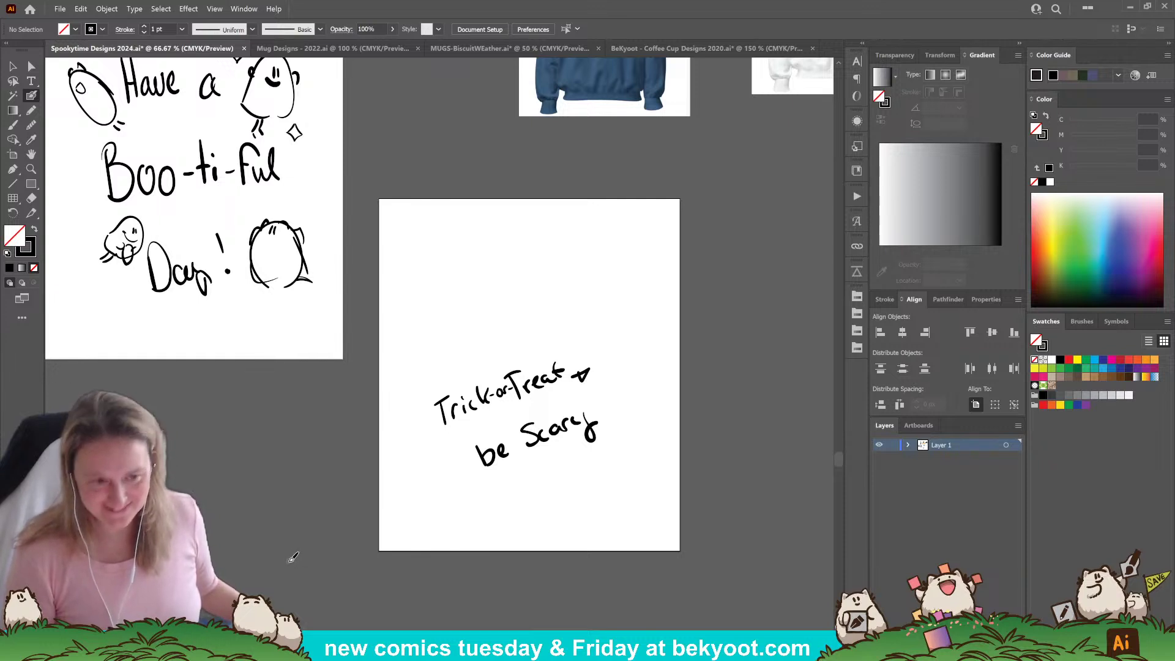
mouse_move(493, 353)
left_mouse_down()
mouse_move(515, 246)
mouse_move(574, 329)
mouse_move(556, 339)
mouse_move(541, 241)
mouse_move(586, 337)
left_mouse_up()
key("ctrl+z")
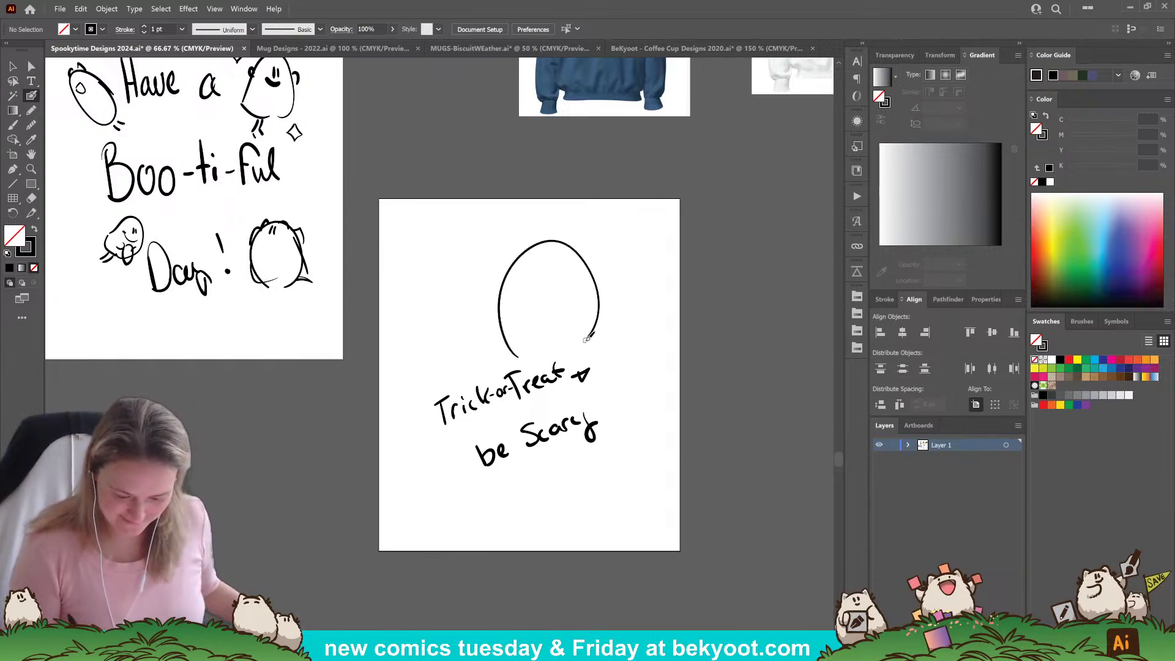
key("ctrl+z")
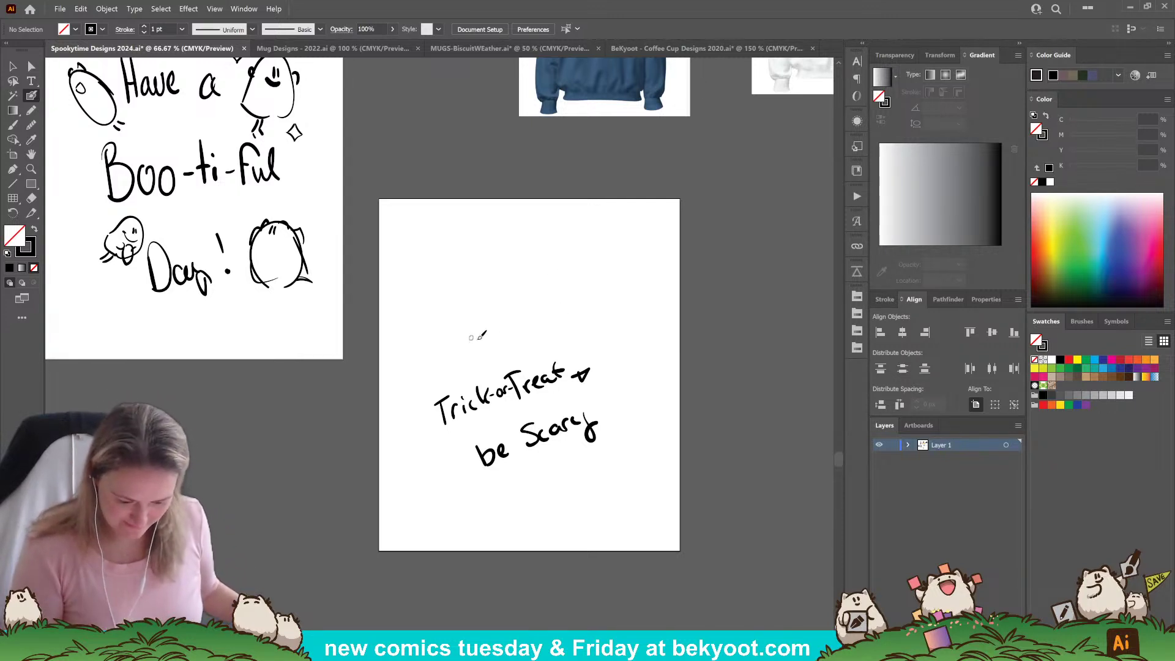
Sketch a smiling eared character on top of a round pumpkin with small feet, and a wide curve beneath it around the slogan.
mouse_move(490, 302)
left_mouse_down()
mouse_move(471, 295)
mouse_move(494, 359)
left_mouse_up()
mouse_move(539, 361)
left_mouse_down()
mouse_move(571, 268)
mouse_move(490, 301)
mouse_move(511, 241)
mouse_move(566, 283)
mouse_move(527, 269)
mouse_move(572, 263)
left_mouse_up()
mouse_move(526, 248)
left_mouse_down()
mouse_move(562, 260)
mouse_move(531, 240)
left_mouse_up()
left_click_drag(537, 231, 519, 221)
left_click_drag(474, 357, 476, 355)
left_click_drag(523, 362, 559, 362)
mouse_move(586, 355)
left_mouse_down()
mouse_move(607, 341)
mouse_move(604, 361)
left_mouse_up()
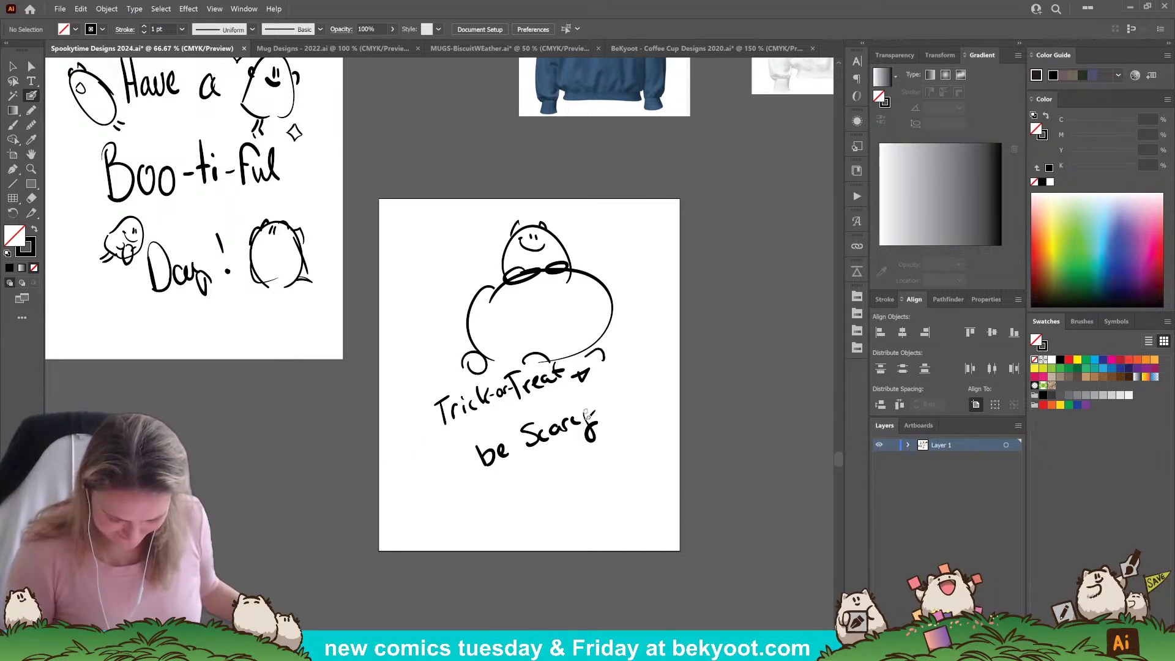
mouse_move(442, 330)
left_mouse_down()
mouse_move(477, 385)
mouse_move(555, 393)
mouse_move(622, 357)
mouse_move(626, 309)
left_mouse_up()
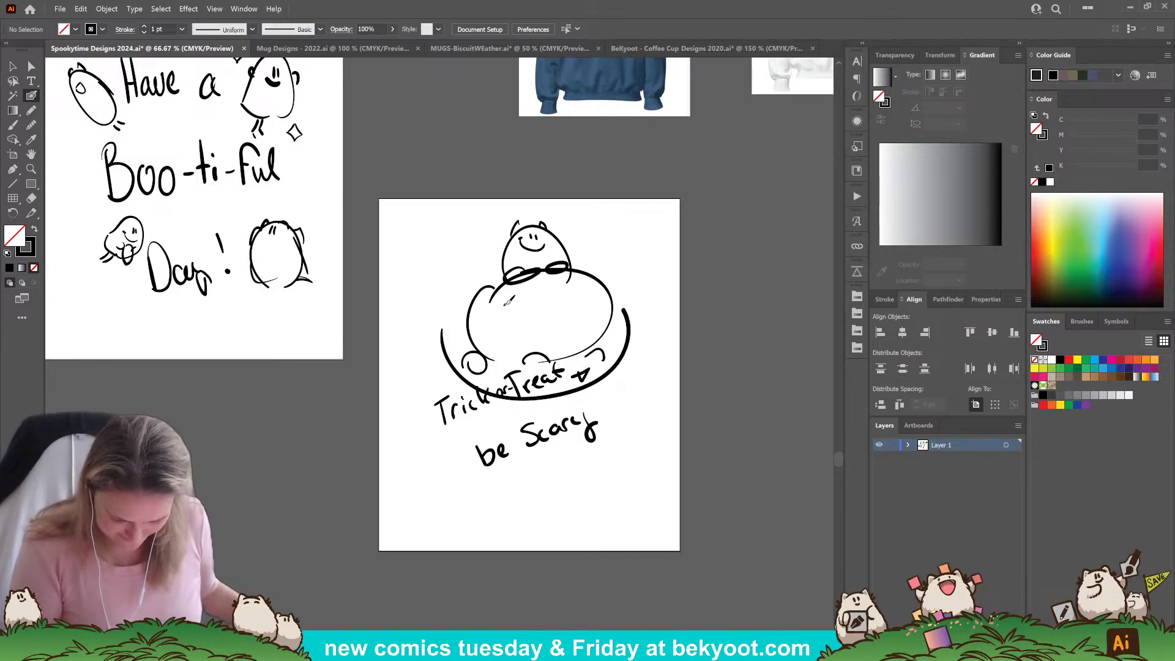
Draw slanted, angry eyes and a wide curved grin with teeth on the pumpkin.
mouse_move(503, 298)
left_mouse_down()
mouse_move(540, 296)
mouse_move(568, 281)
mouse_move(532, 307)
mouse_move(570, 284)
left_mouse_up()
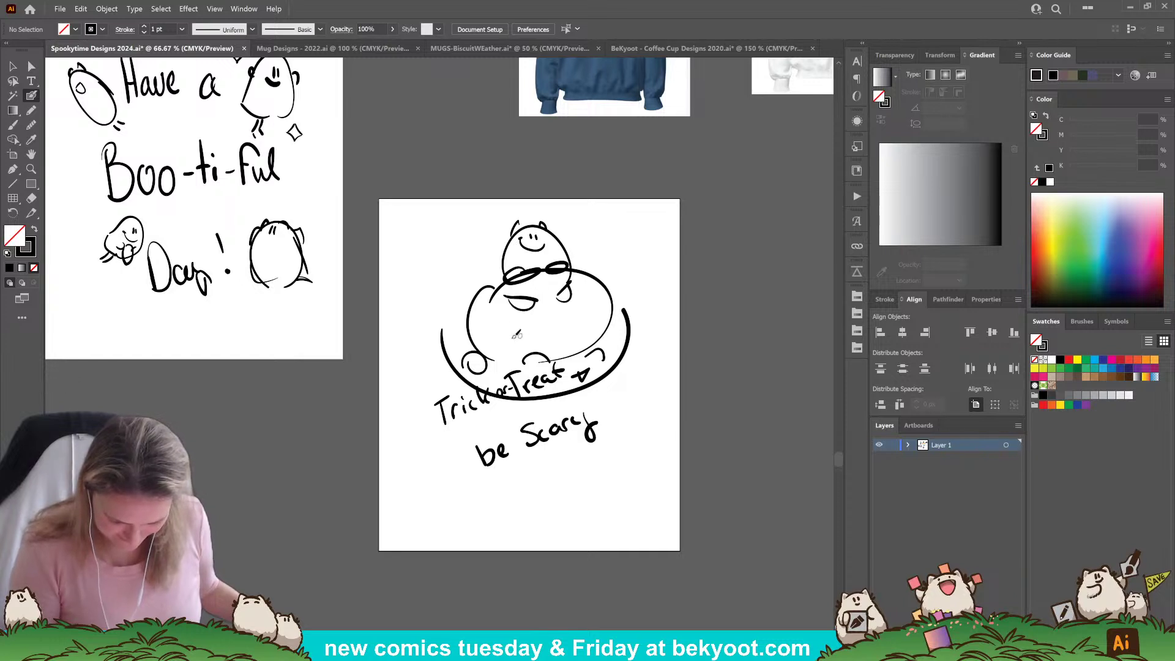
left_click_drag(497, 318, 531, 334)
left_click_drag(560, 325, 583, 292)
mouse_move(584, 305)
left_mouse_down()
mouse_move(582, 317)
mouse_move(499, 324)
left_mouse_up()
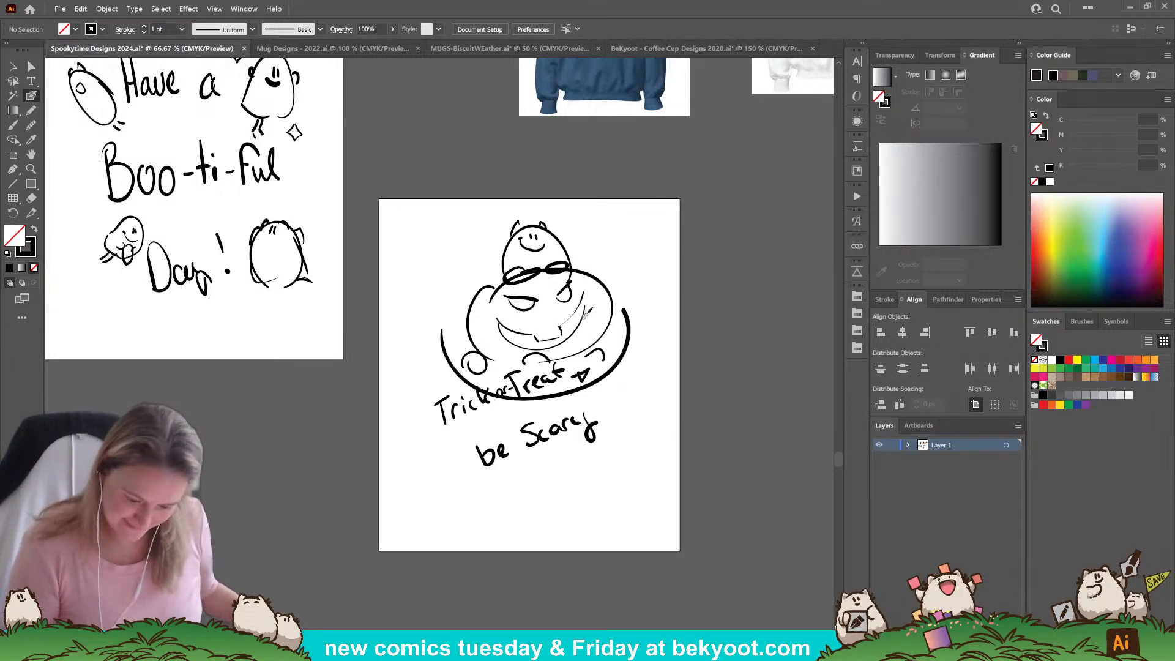
Delete the pumpkin's slanted eyes and redraw them as rounded eyes with notched pupils.
left_click(533, 307, "ctrl")
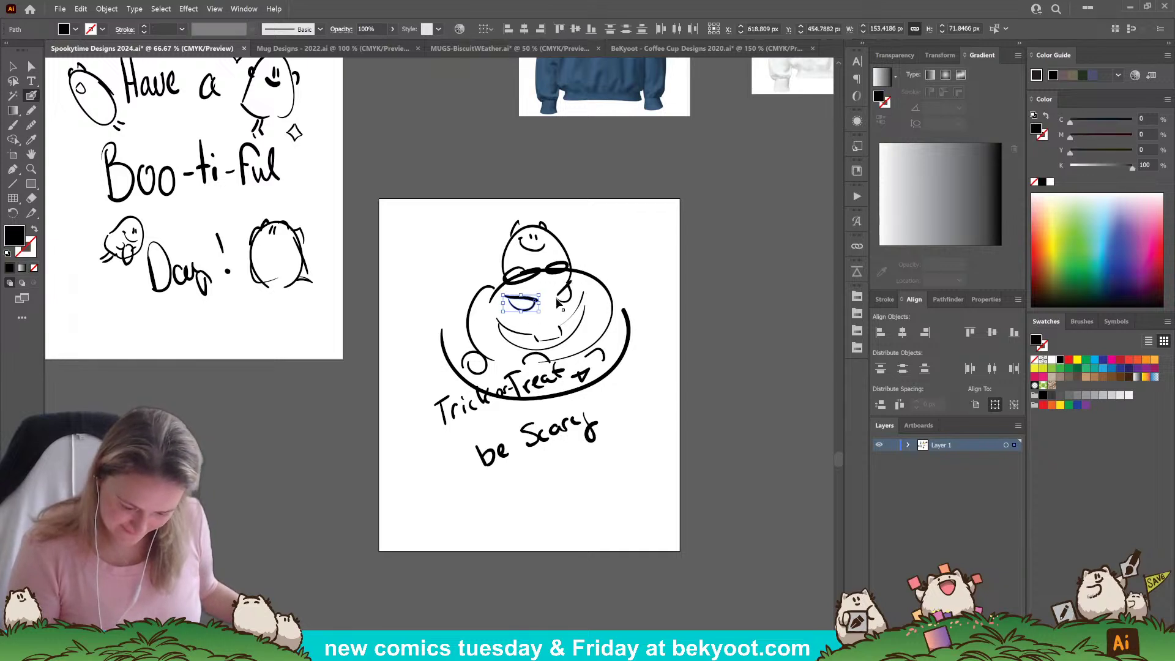
left_click(558, 300, "ctrl+shift")
key("Delete")
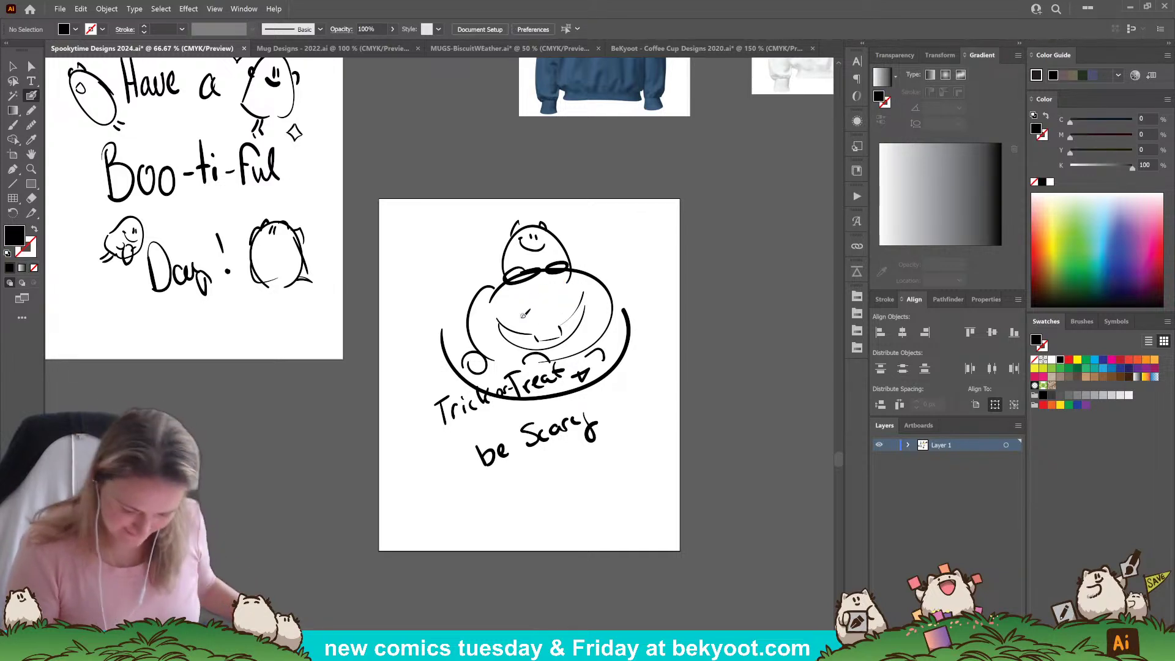
mouse_move(530, 301)
left_mouse_down()
mouse_move(528, 318)
mouse_move(569, 295)
mouse_move(572, 309)
mouse_move(556, 311)
left_mouse_up()
right_click(560, 310)
left_click(675, 242)
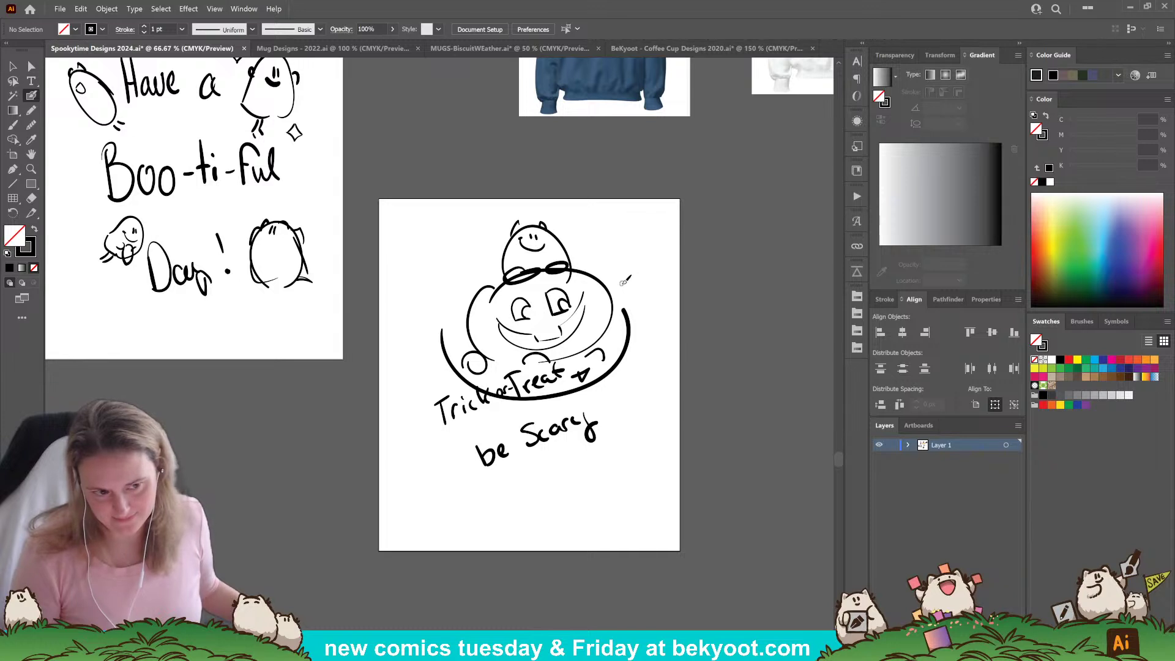
Hand-letter "Worst Witch" on an upward slant on the empty canvas between the two artboards.
scroll(394, 498, "left", 3)
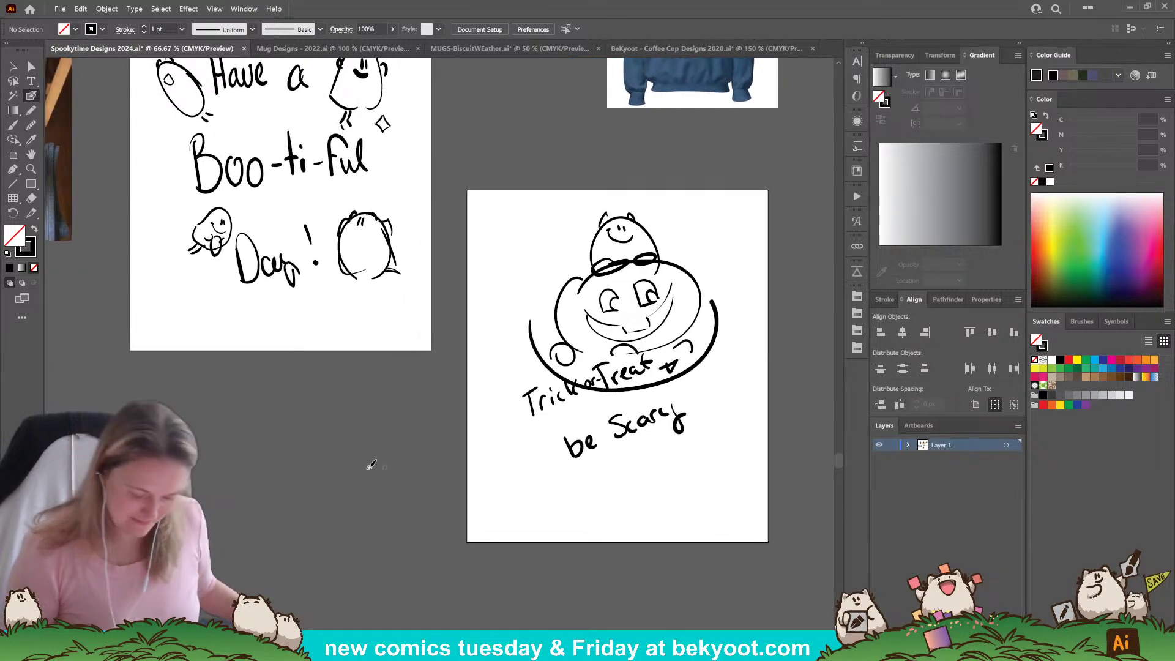
left_click_drag(317, 432, 356, 425)
mouse_move(364, 422)
left_mouse_down()
mouse_move(354, 435)
mouse_move(374, 416)
left_mouse_up()
mouse_move(338, 465)
left_mouse_down()
mouse_move(355, 473)
mouse_move(391, 428)
mouse_move(401, 437)
left_mouse_up()
Sketch a frowning round character in a pointed witch hat below the "Worst Witch" lettering, with a hand on its body.
left_click_drag(417, 495, 483, 441)
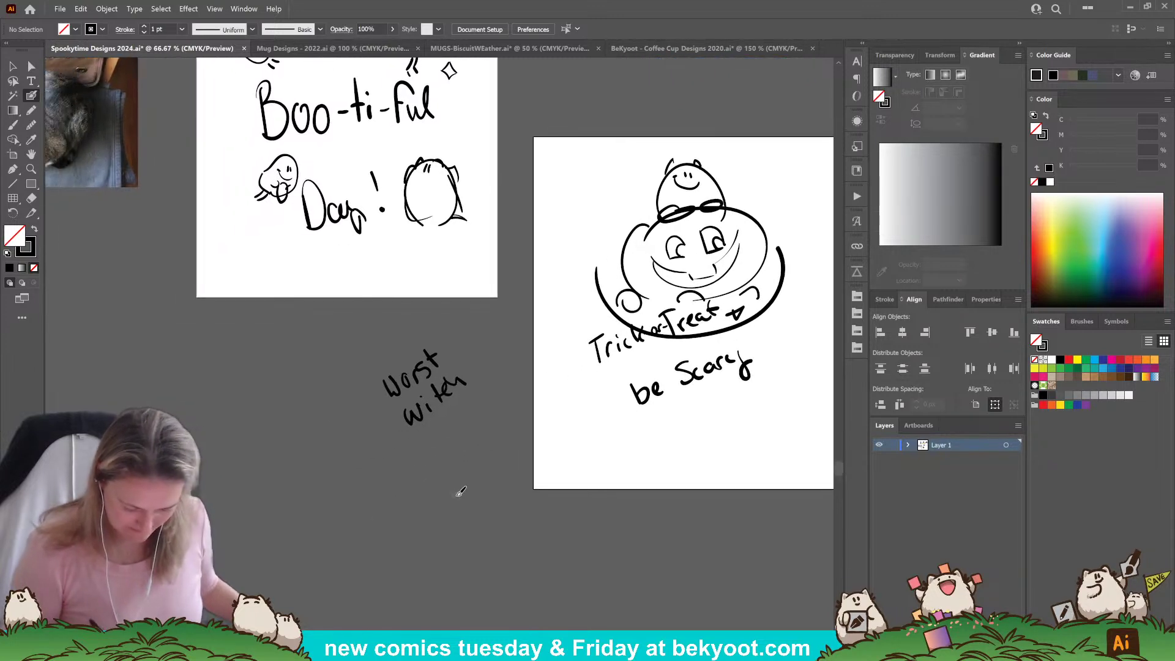
mouse_move(446, 483)
left_mouse_down()
mouse_move(514, 438)
mouse_move(507, 488)
left_mouse_up()
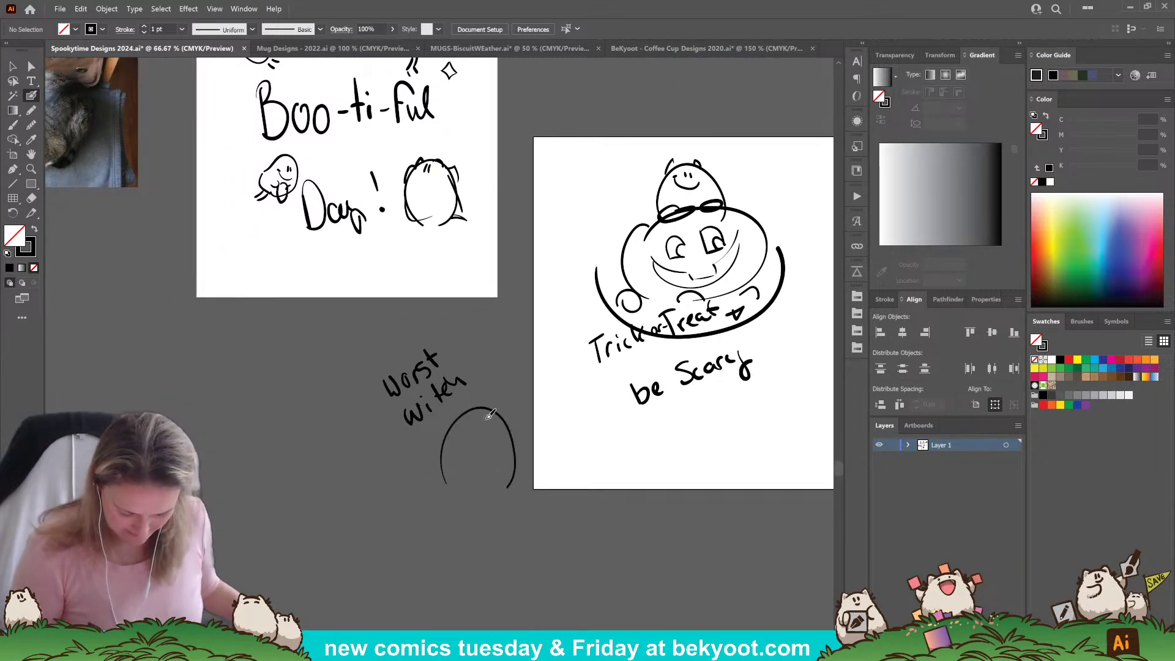
left_click_drag(491, 423, 490, 429)
mouse_move(494, 422)
left_mouse_down()
mouse_move(469, 435)
mouse_move(500, 441)
mouse_move(446, 429)
mouse_move(513, 414)
mouse_move(444, 428)
mouse_move(501, 412)
mouse_move(480, 379)
mouse_move(455, 417)
left_mouse_up()
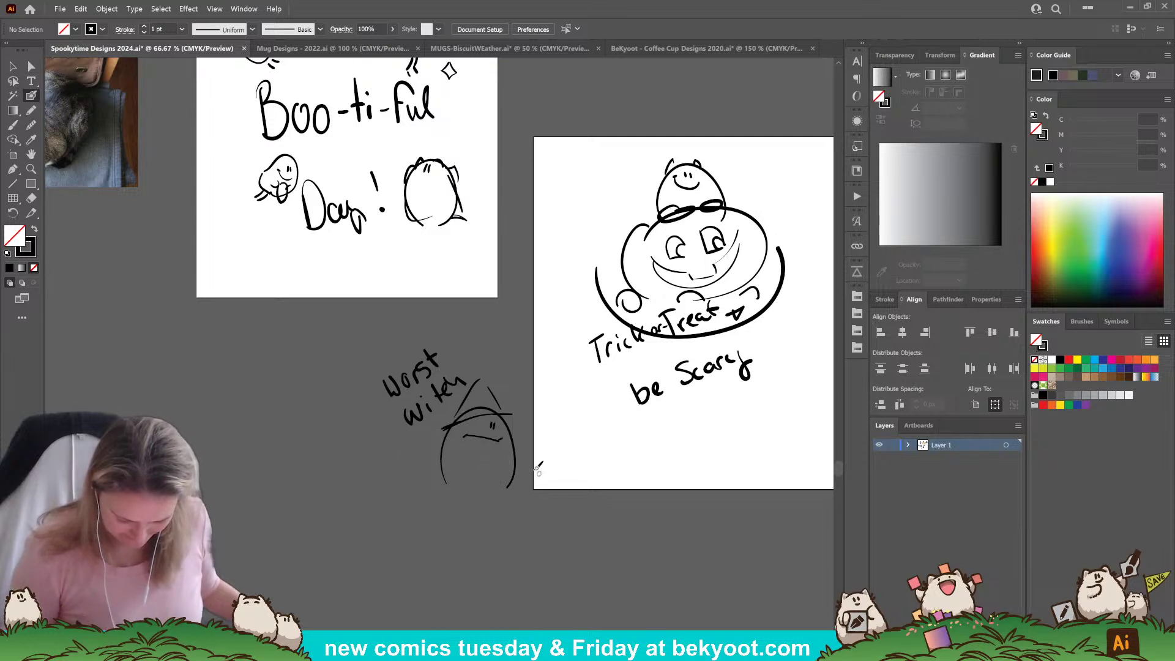
mouse_move(476, 448)
left_mouse_down()
mouse_move(500, 465)
mouse_move(489, 471)
left_mouse_up()
Sketch a spilled puddle beside the witch and a second, open-mouthed character with ears standing next to it.
mouse_move(506, 454)
left_mouse_down()
mouse_move(497, 465)
mouse_move(537, 481)
mouse_move(569, 470)
left_mouse_up()
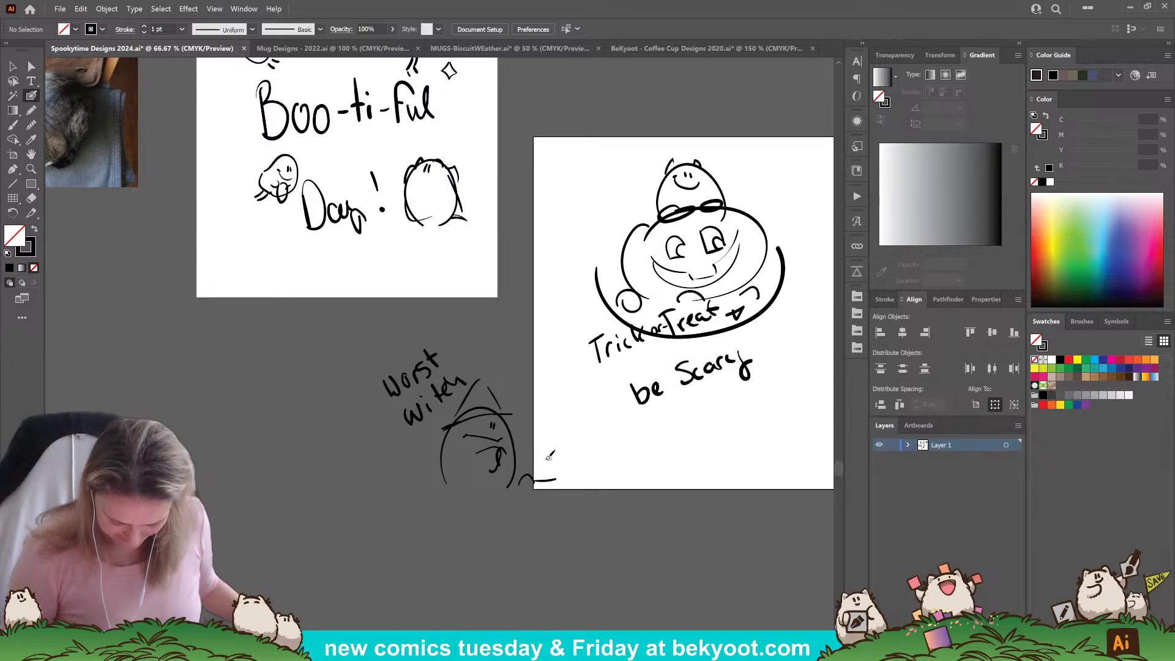
mouse_move(535, 473)
left_mouse_down()
mouse_move(586, 476)
mouse_move(517, 494)
mouse_move(569, 407)
mouse_move(597, 466)
left_mouse_up()
mouse_move(553, 422)
left_mouse_down()
mouse_move(569, 426)
mouse_move(553, 430)
mouse_move(553, 408)
left_mouse_up()
left_click(555, 418)
left_click(561, 419)
left_click_drag(575, 408, 588, 415)
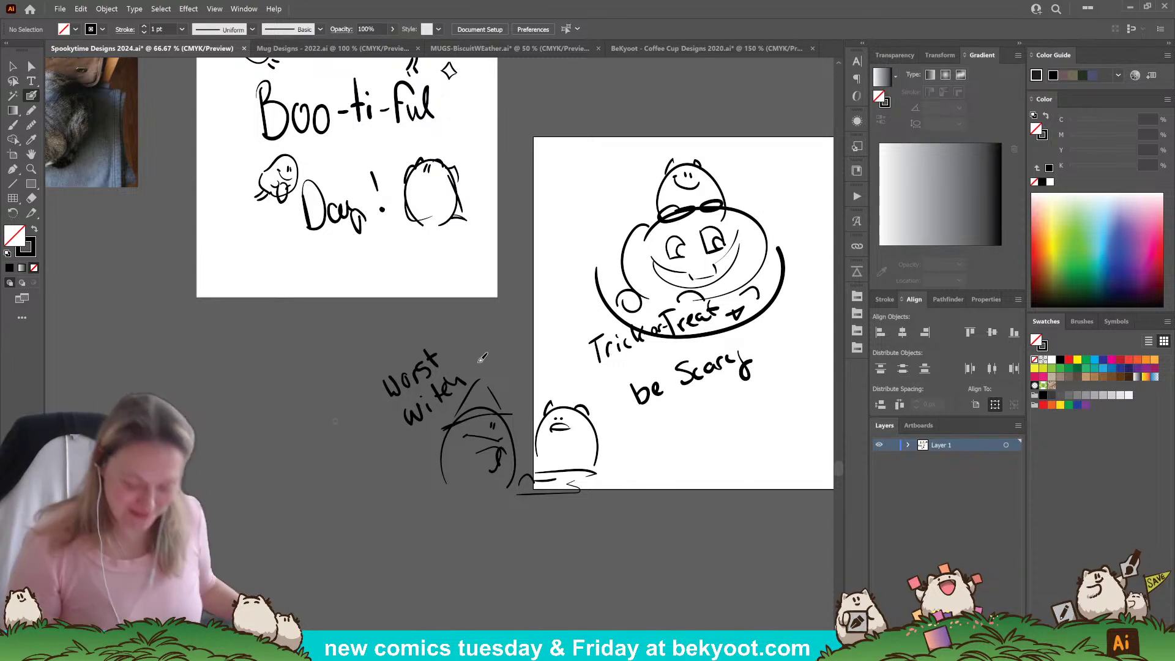
Hand-letter "Don't cry over spilled potions" on three slanted lines above the witch and the second character.
mouse_move(453, 332)
left_mouse_down()
mouse_move(460, 346)
mouse_move(506, 317)
mouse_move(532, 312)
mouse_move(534, 325)
left_mouse_up()
left_click_drag(476, 346, 569, 327)
mouse_move(505, 370)
left_mouse_down()
mouse_move(533, 349)
mouse_move(572, 350)
left_mouse_up()
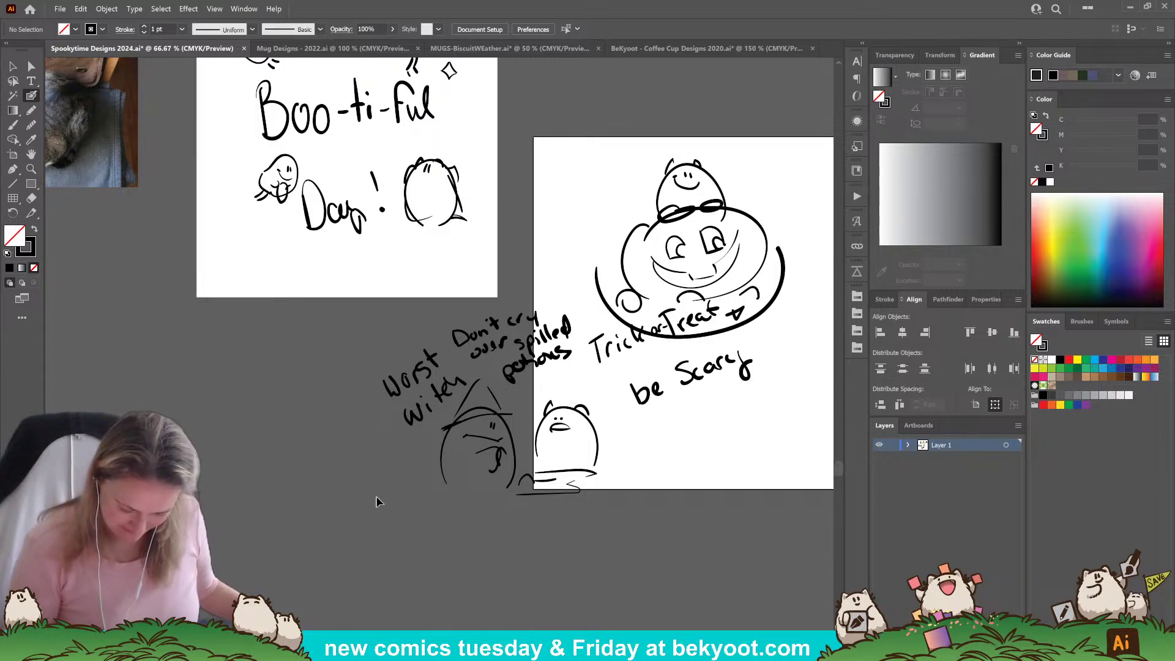
Move the "Worst Witch" lettering to the left, away from the witch sketch, and deselect it.
left_click_drag(451, 416, 451, 416)
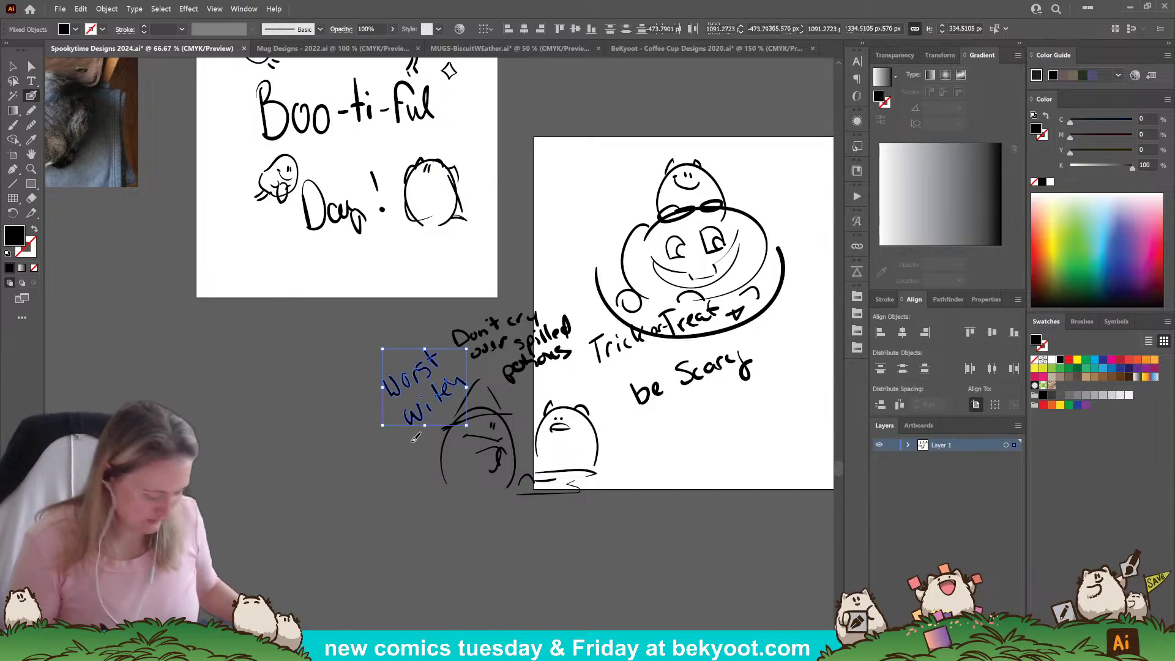
left_click_drag(422, 387, 239, 367)
left_click(288, 455, "ctrl")
left_click_drag(542, 536, 417, 547)
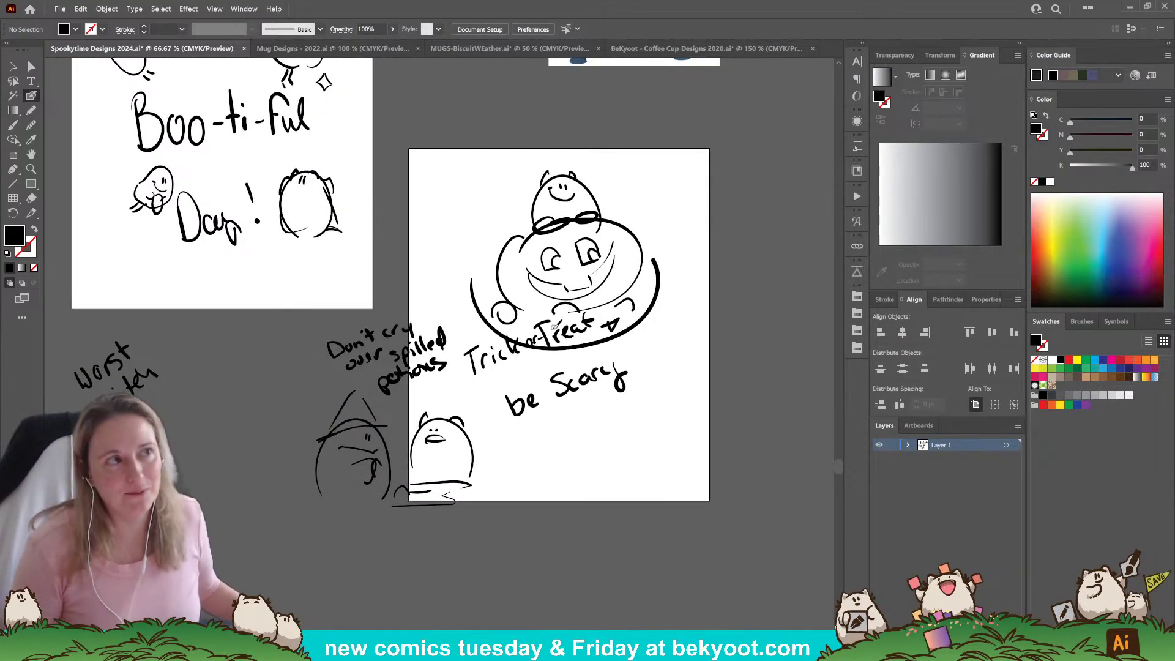
left_click_drag(619, 359, 605, 394)
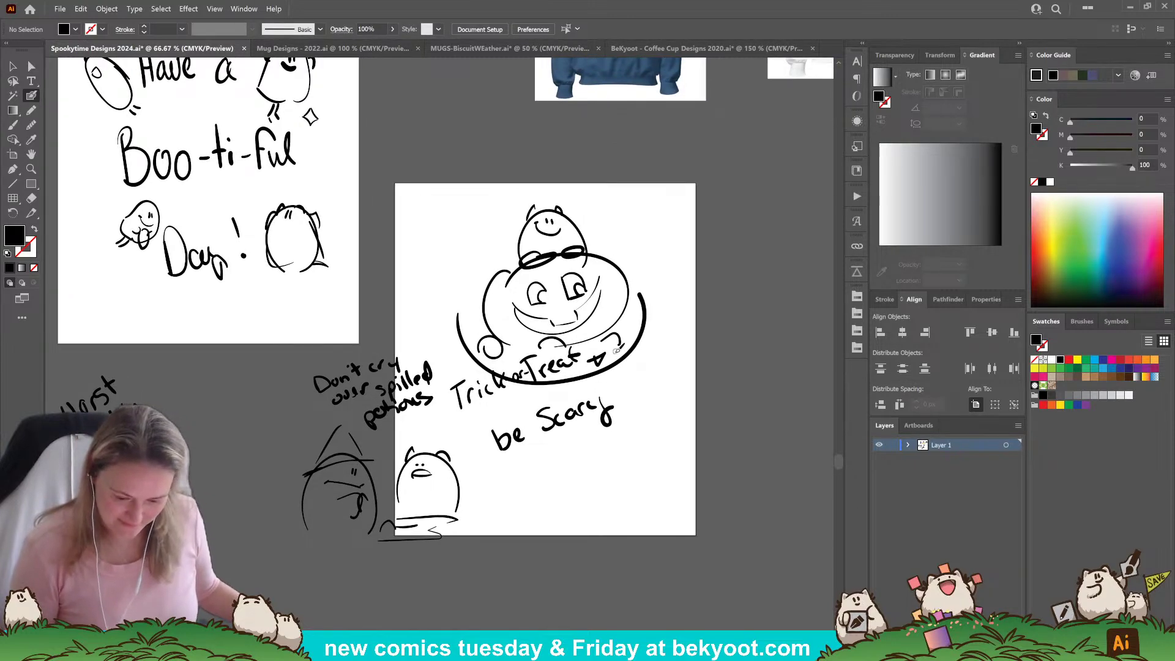
mouse_move(385, 309)
left_mouse_down()
mouse_move(488, 462)
mouse_move(498, 425)
left_mouse_up()
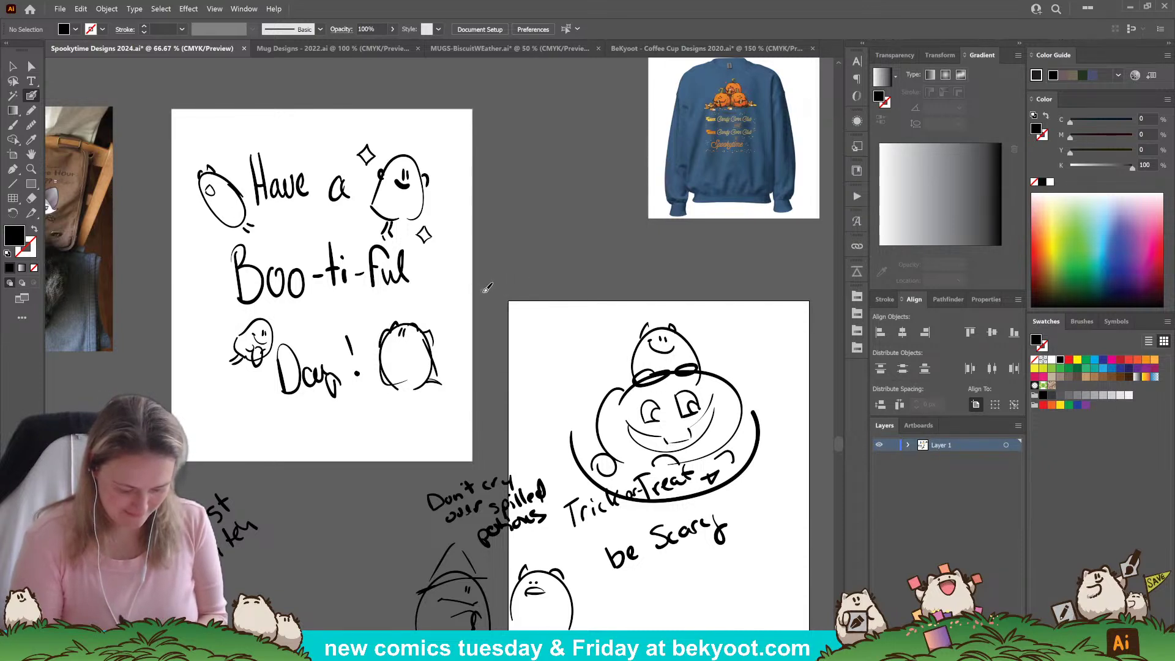
Draw a short dash above the artboard's upper-left corner, and add a small pointed hat and ear details to the two potion characters.
left_click_drag(496, 292, 523, 292)
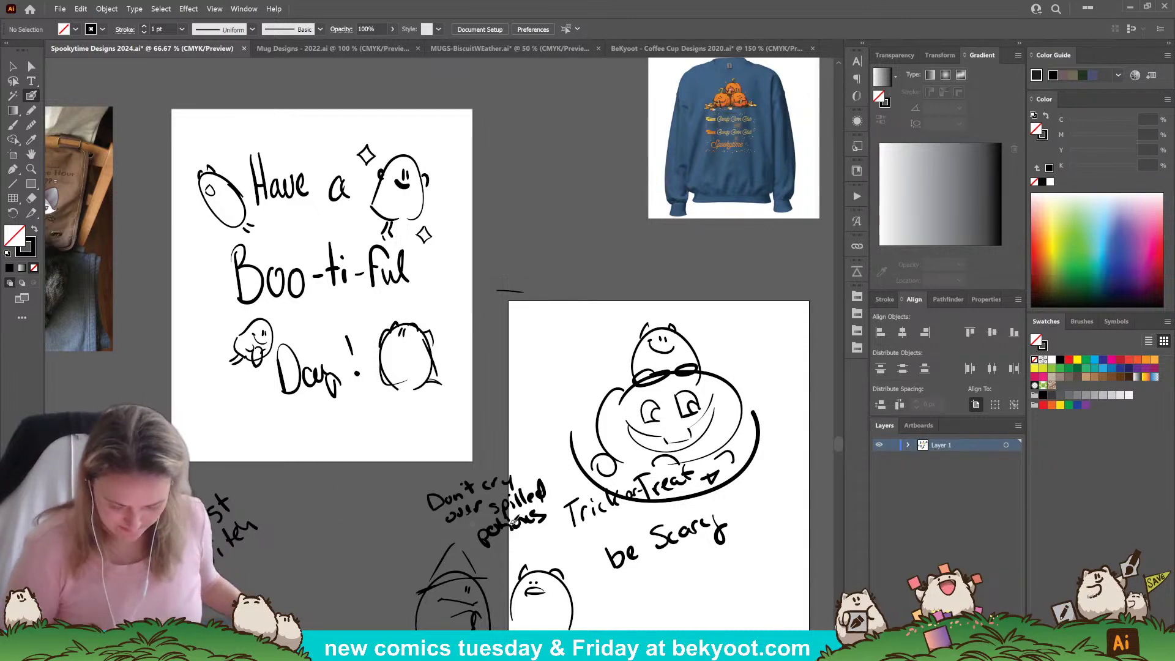
mouse_move(620, 532)
left_mouse_down()
mouse_move(553, 509)
mouse_move(509, 463)
left_mouse_up()
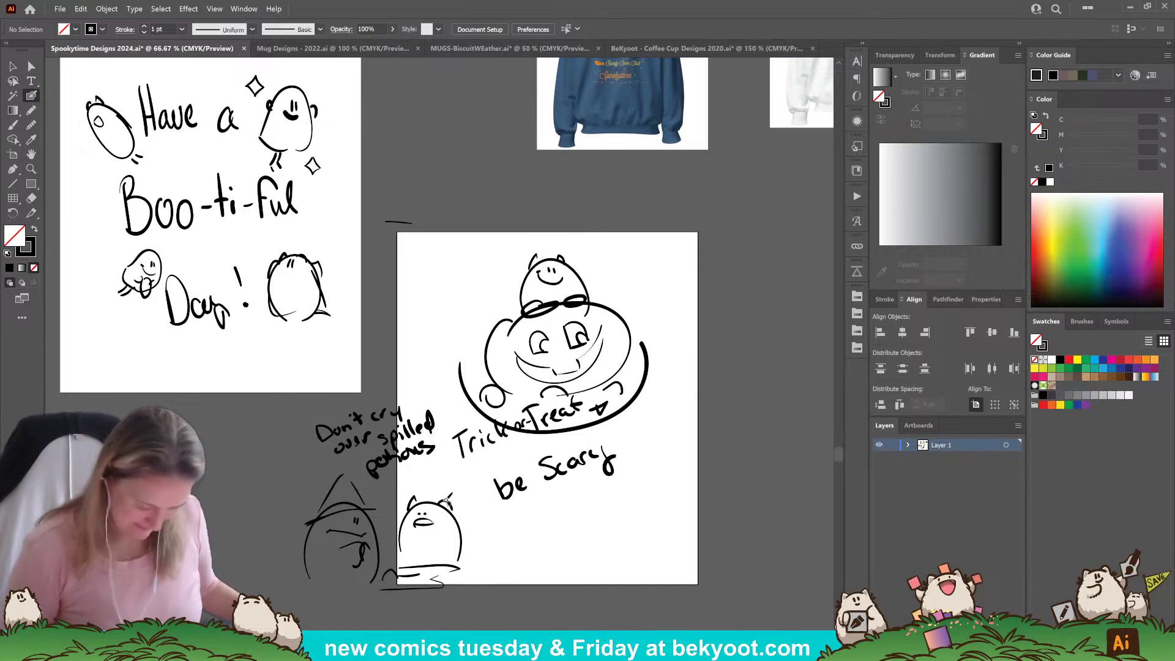
left_click_drag(424, 487, 436, 499)
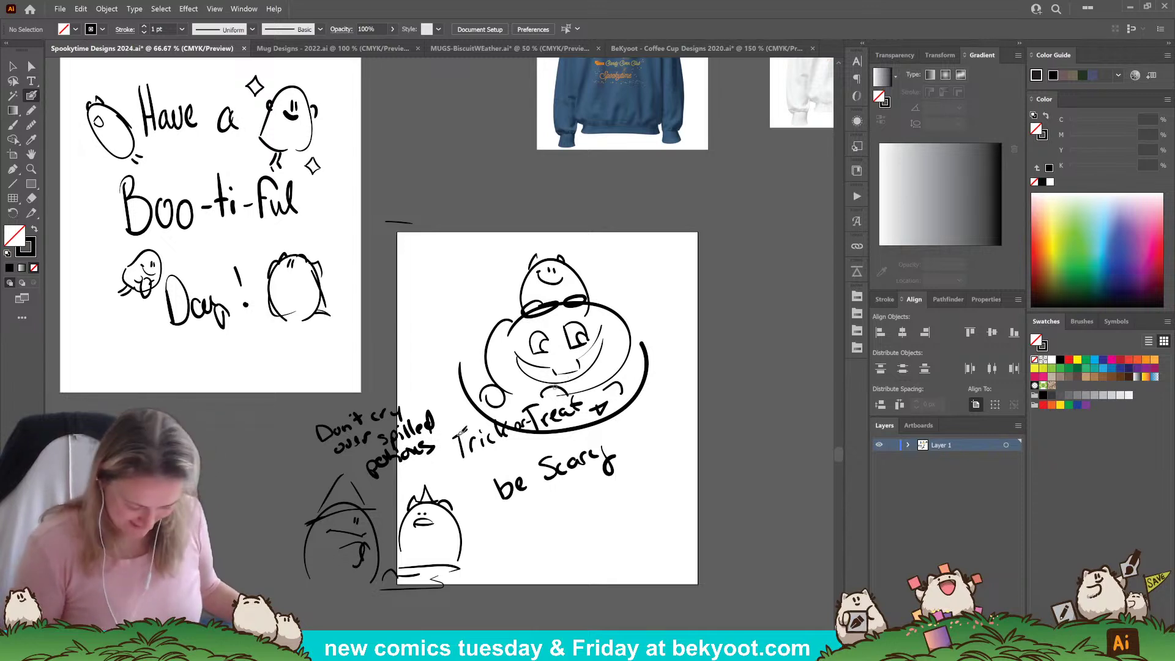
mouse_move(335, 497)
left_mouse_down()
mouse_move(317, 516)
mouse_move(369, 511)
left_mouse_up()
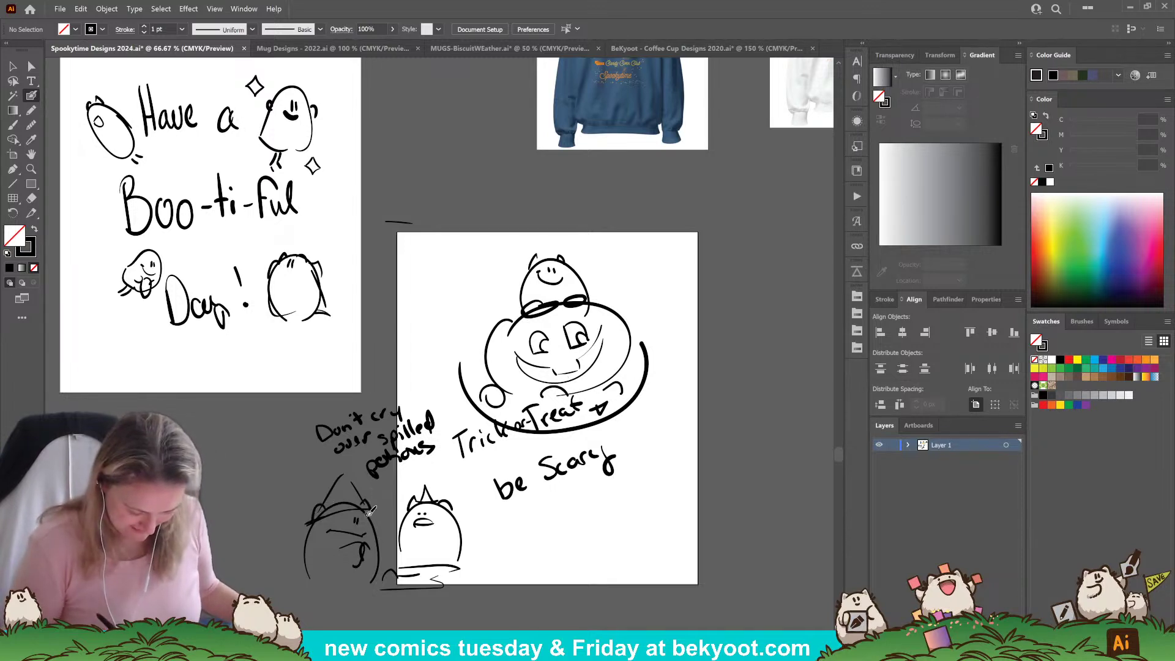
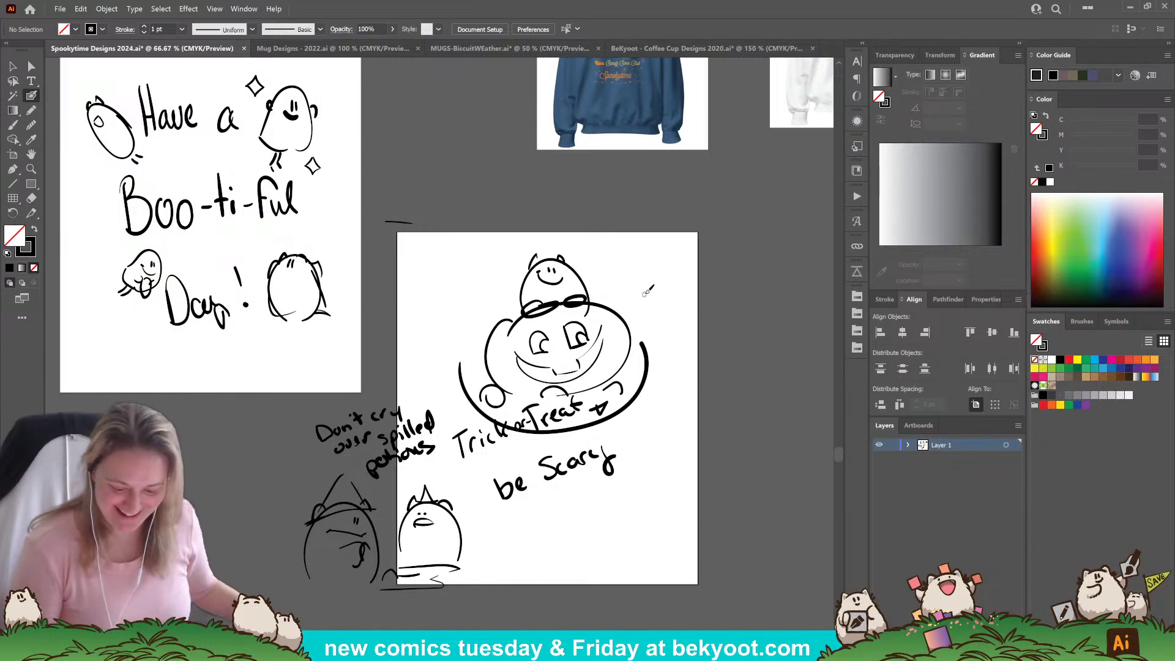
Hand-letter "The Great Floofkin" on an upward slant on the empty canvas below the white sweatshirt mockups.
left_click_drag(695, 398, 458, 491)
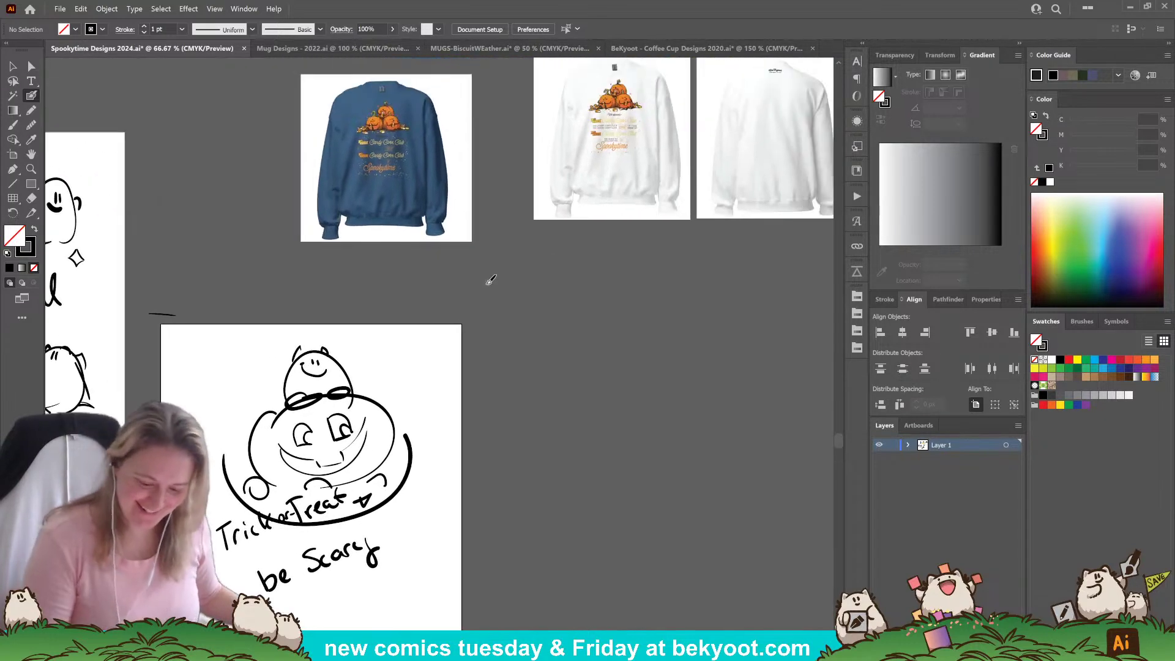
left_click_drag(485, 280, 508, 276)
mouse_move(496, 277)
left_mouse_down()
mouse_move(499, 297)
mouse_move(579, 262)
left_mouse_up()
mouse_move(581, 251)
left_mouse_down()
mouse_move(579, 268)
mouse_move(608, 268)
left_mouse_up()
left_click_drag(599, 250, 613, 251)
mouse_move(621, 244)
left_mouse_down()
mouse_move(623, 260)
mouse_move(654, 247)
left_mouse_up()
mouse_move(661, 236)
left_mouse_down()
mouse_move(660, 252)
mouse_move(674, 253)
left_mouse_up()
left_click_drag(679, 243, 697, 252)
left_click(680, 237)
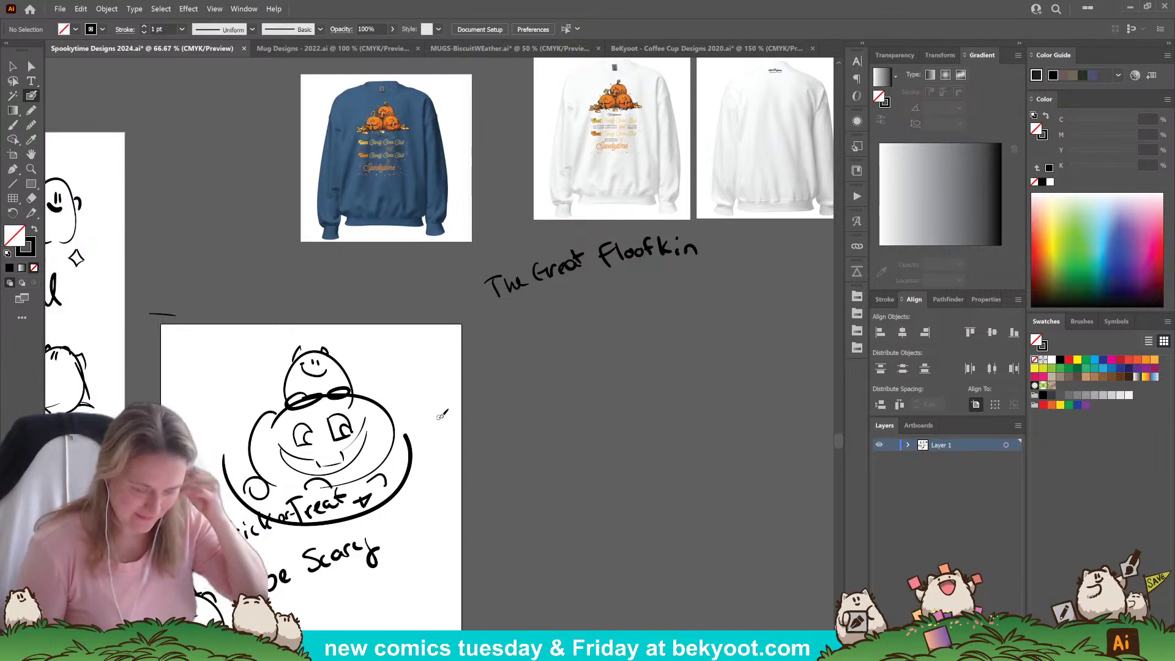
scroll(535, 399, "down", 3)
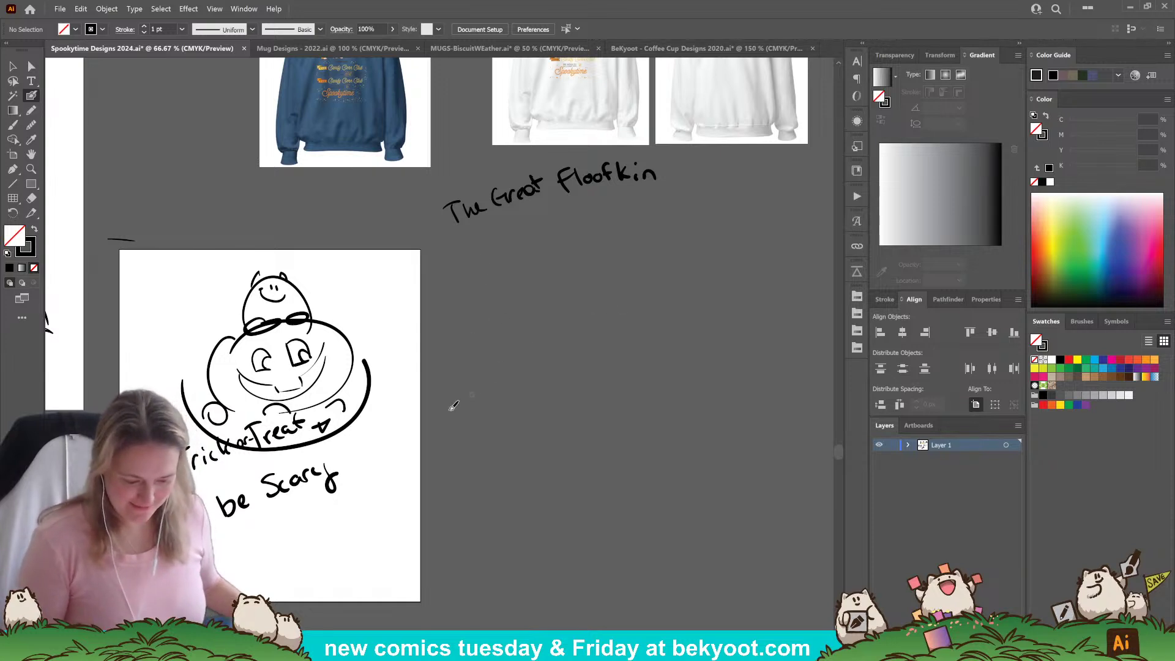
Look over the "Boo-ti-ful Day!", pumpkin and spilled-potions sketches around the two artboards.
left_click_drag(441, 439, 559, 357)
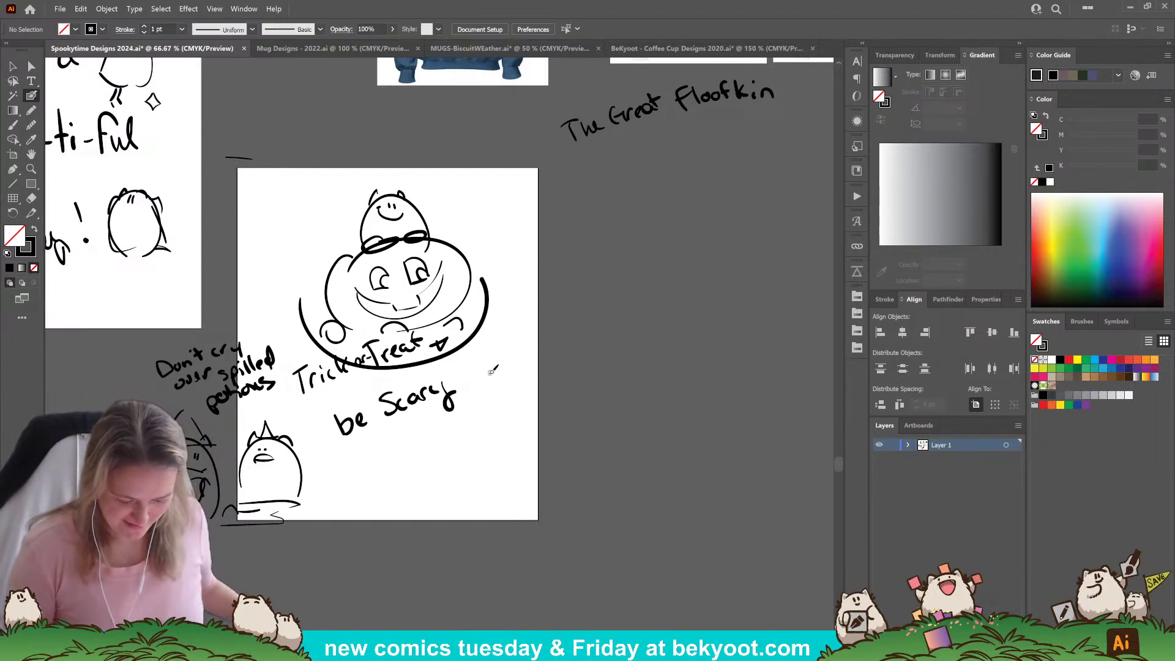
left_click_drag(487, 399, 635, 367)
left_click_drag(509, 450, 483, 508)
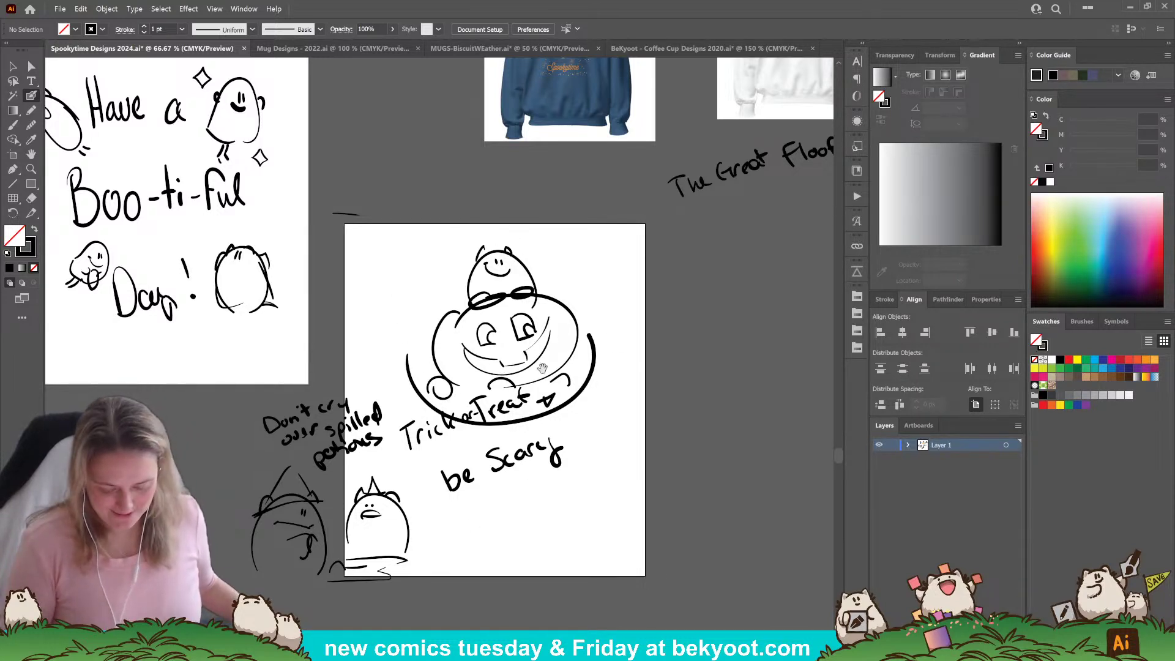
left_click_drag(528, 514, 590, 501)
left_click_drag(374, 497, 403, 556)
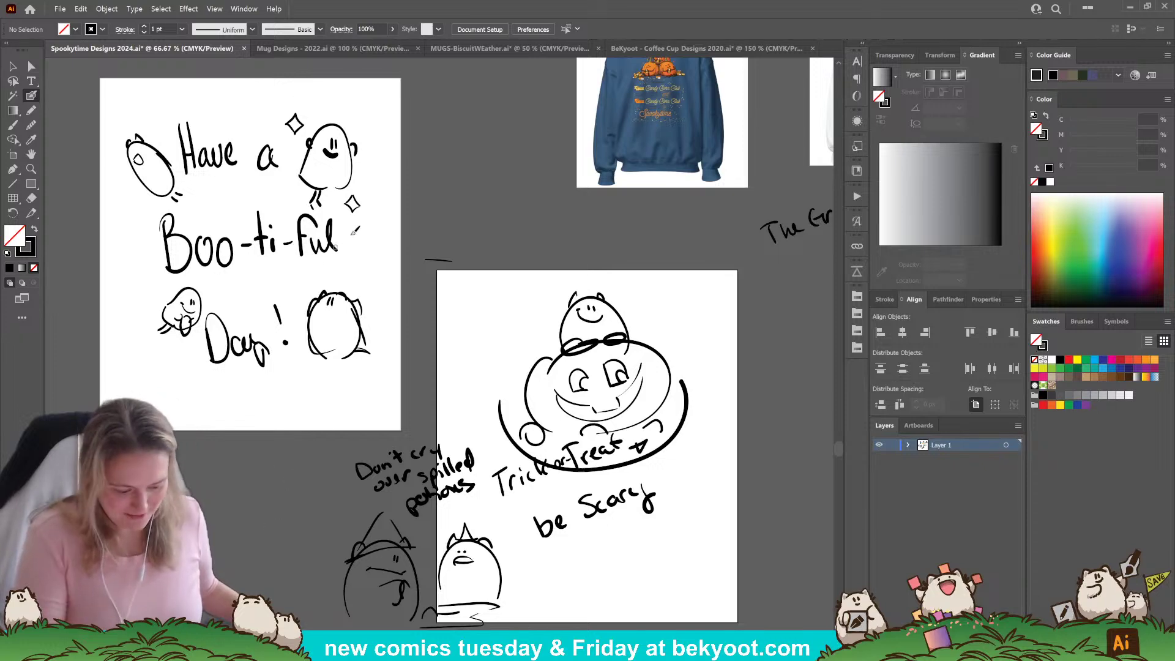
left_click_drag(313, 609, 321, 549)
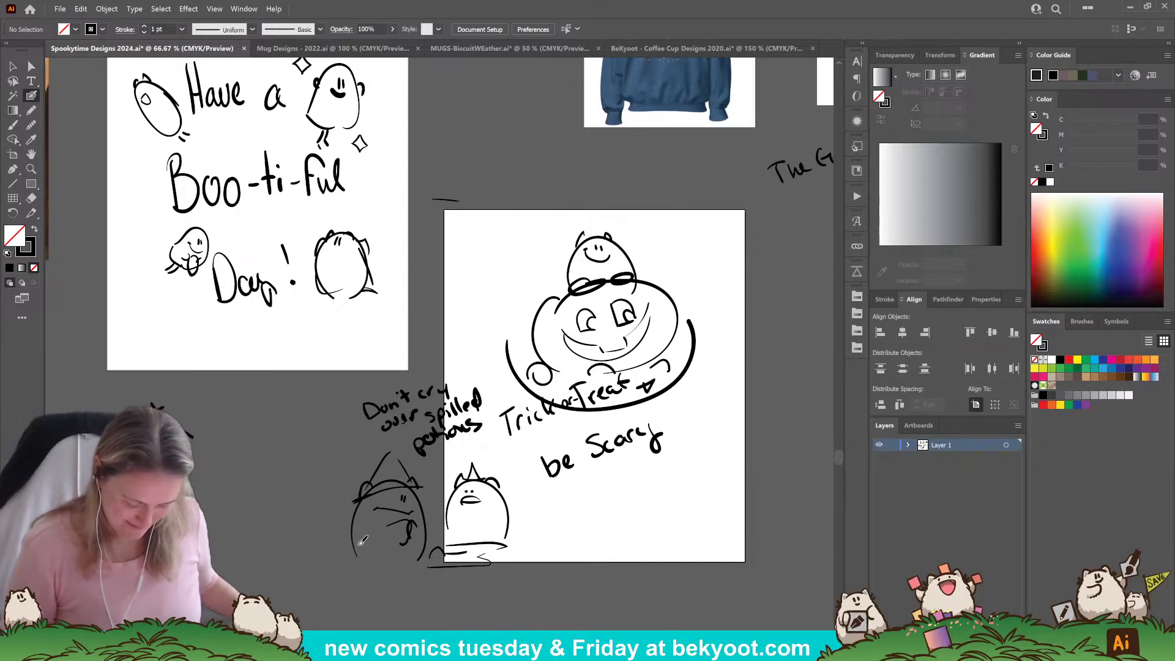
left_click_drag(594, 513, 489, 509)
left_click_drag(551, 455, 542, 464)
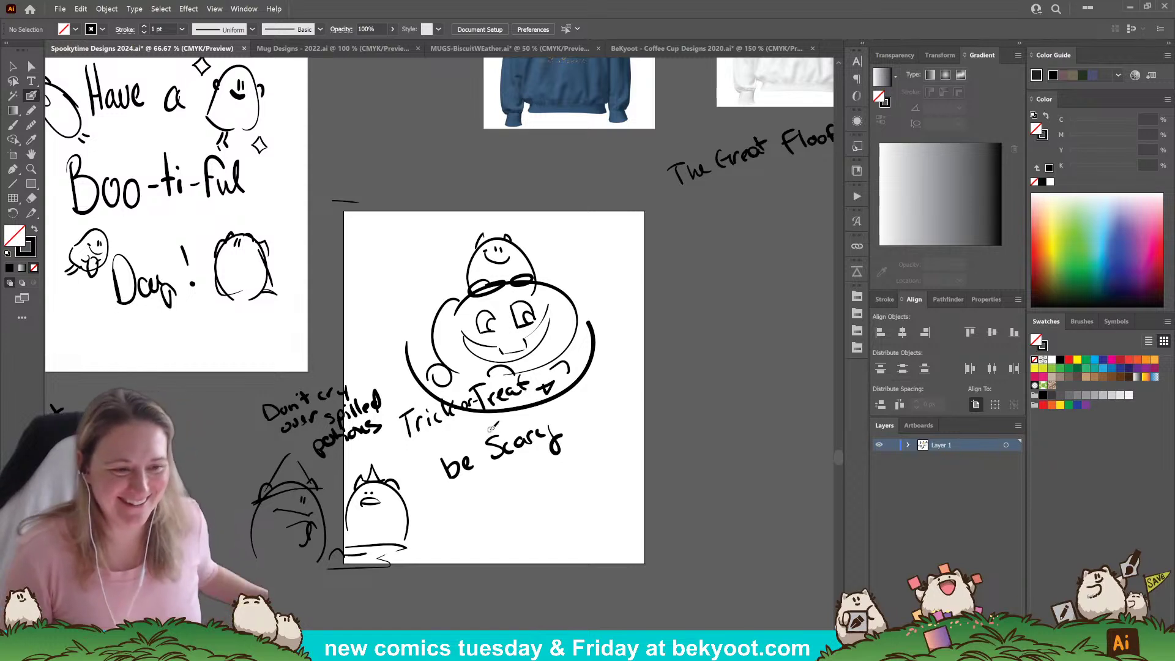
left_click_drag(521, 468, 496, 453)
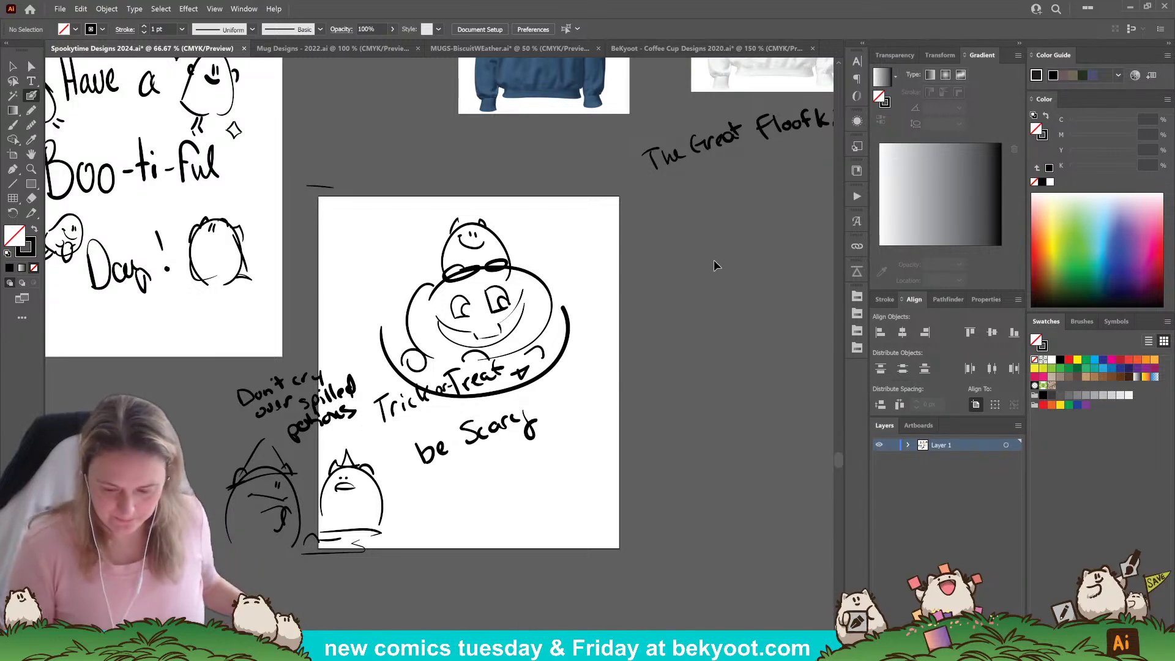
left_click_drag(635, 426, 659, 377)
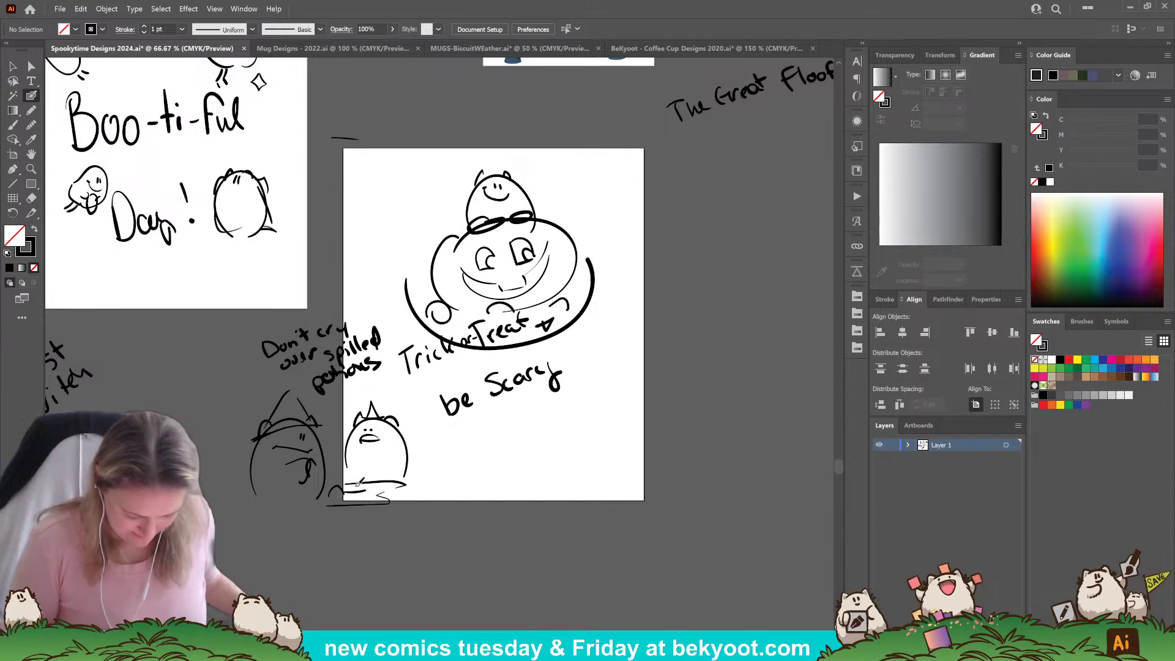
left_click_drag(498, 467, 468, 532)
Group all the "Have a Boo-ti-ful Day!" lettering, characters and sparkles on their artboard, and deselect.
left_click(14, 67)
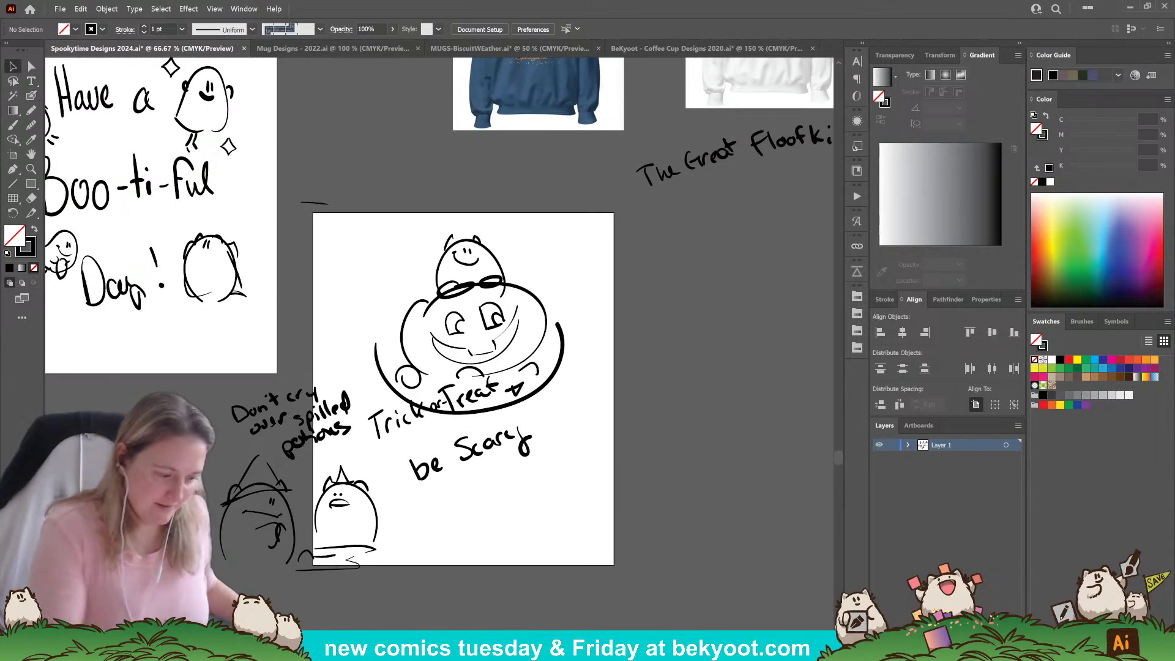
left_click_drag(65, 211, 308, 271)
left_click_drag(223, 104, 508, 393)
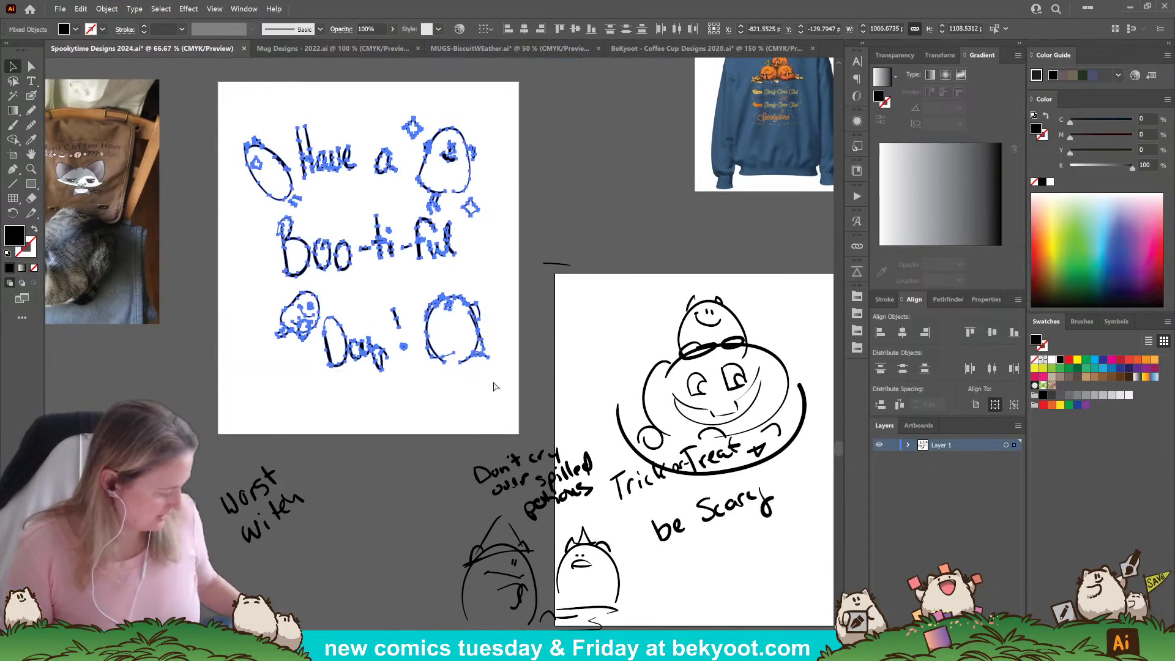
key("ctrl+g")
left_click(375, 524)
Group the "Don't cry over spilled potions" lettering with its two characters and the spill.
left_click_drag(656, 579, 396, 525)
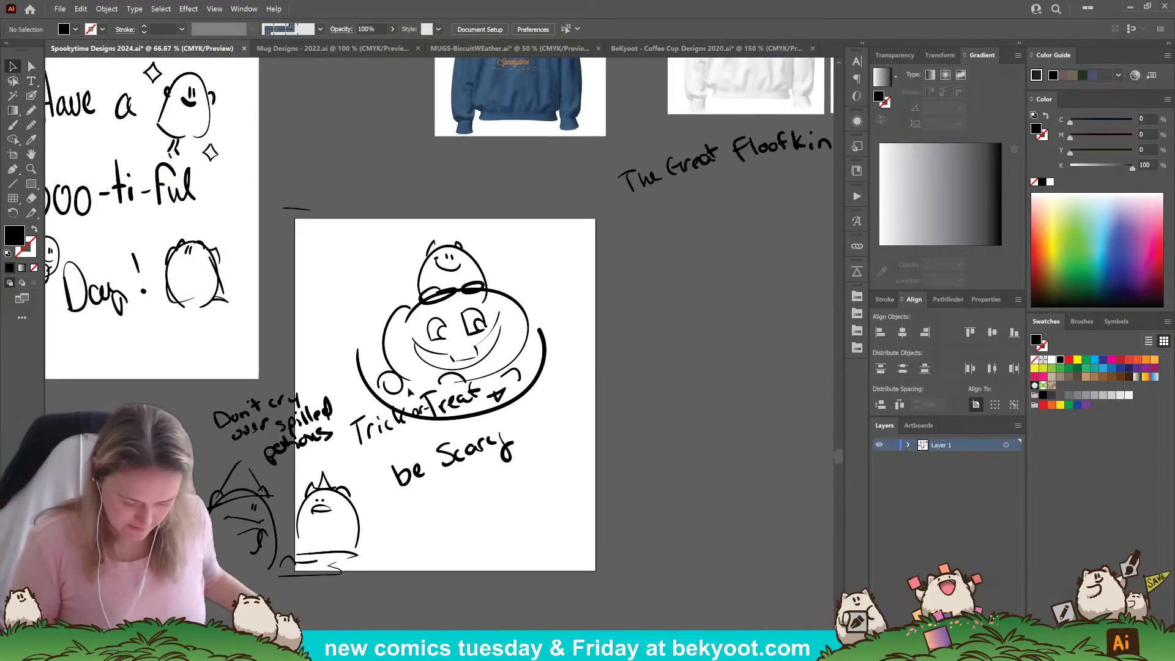
mouse_move(197, 394)
left_mouse_down()
mouse_move(356, 535)
mouse_move(347, 587)
left_mouse_up()
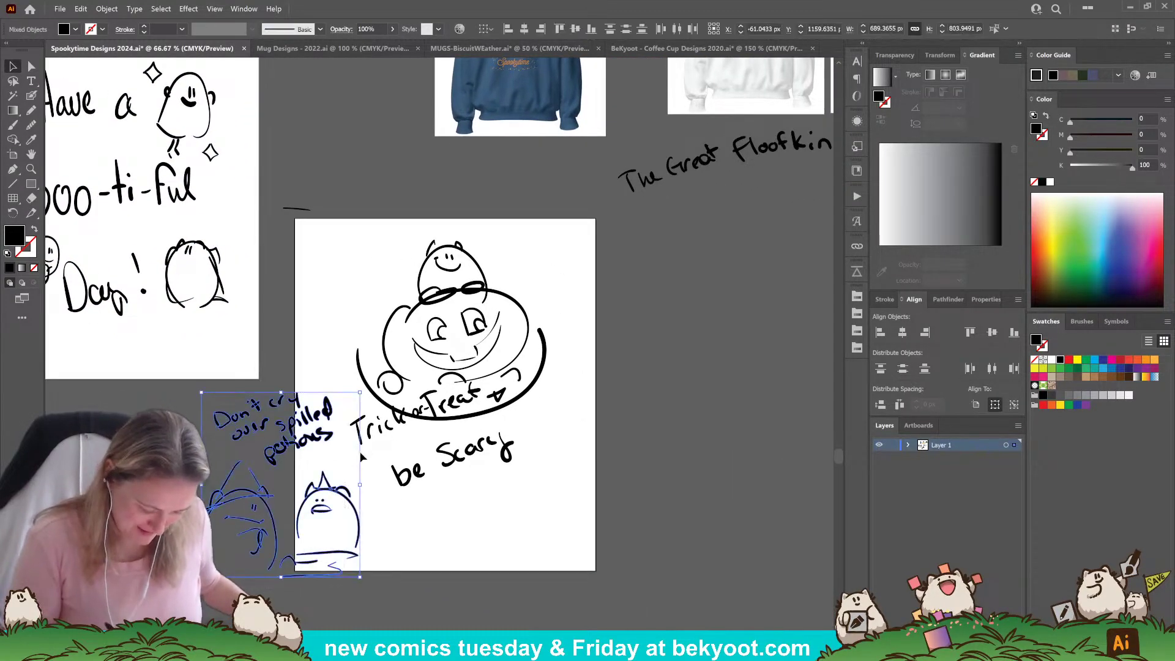
key("ctrl+g")
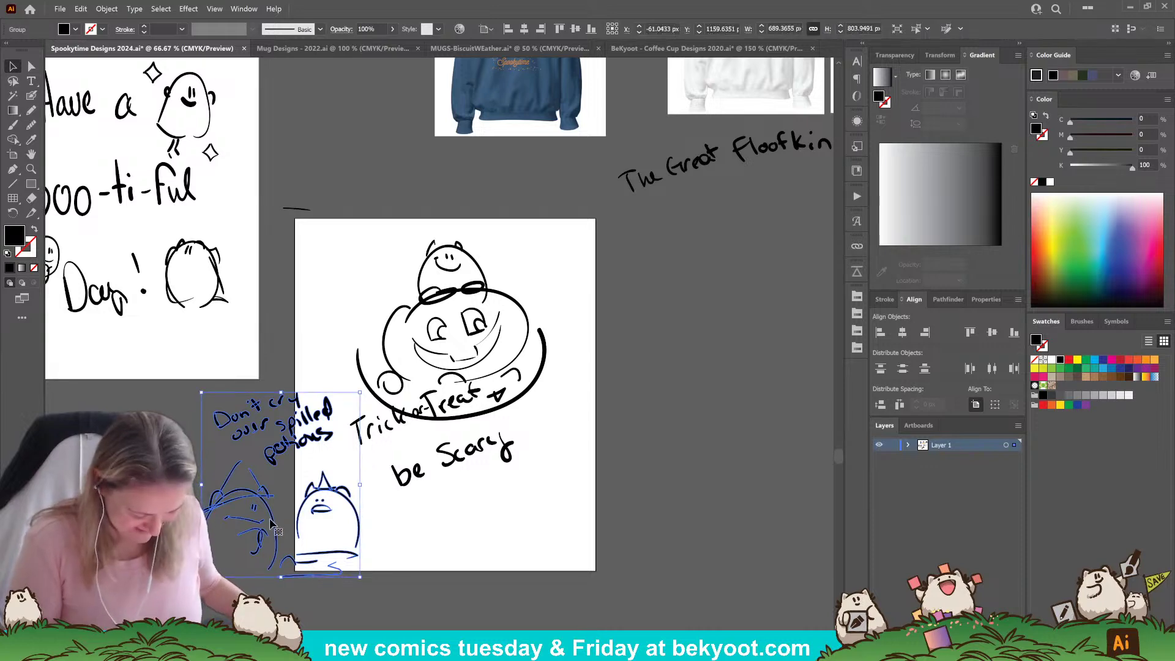
Move the spilled-potions group onto the empty canvas to the right of the pumpkin artboard, enlarge it proportionally, and deselect.
left_click_drag(271, 523, 515, 423)
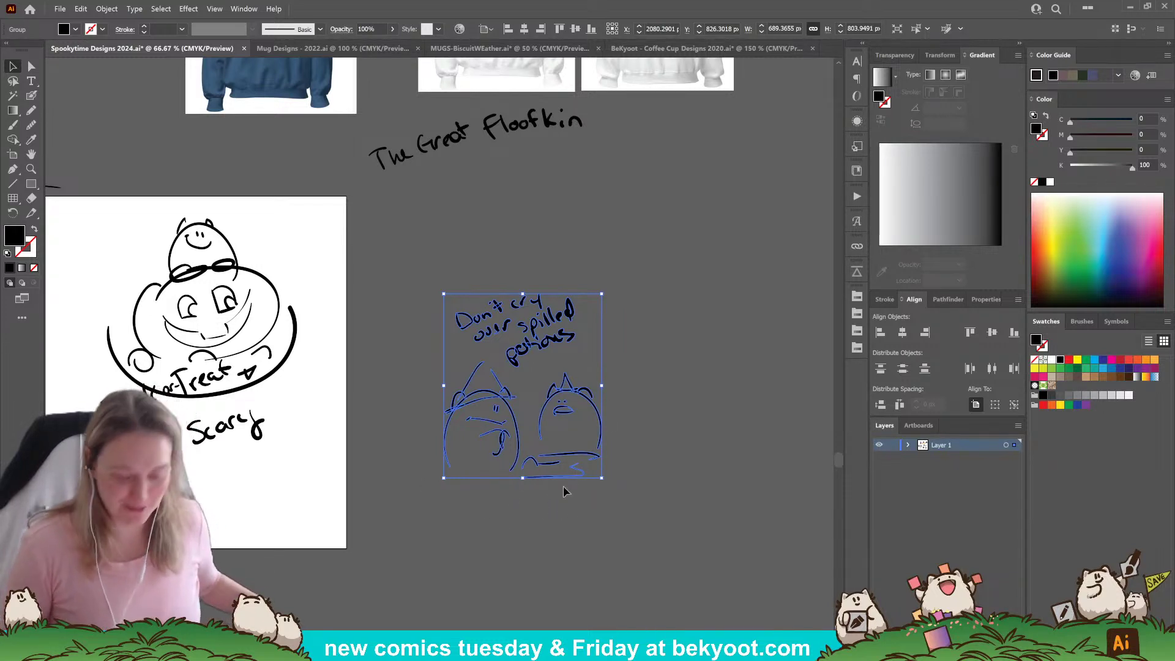
left_click_drag(602, 294, 669, 216)
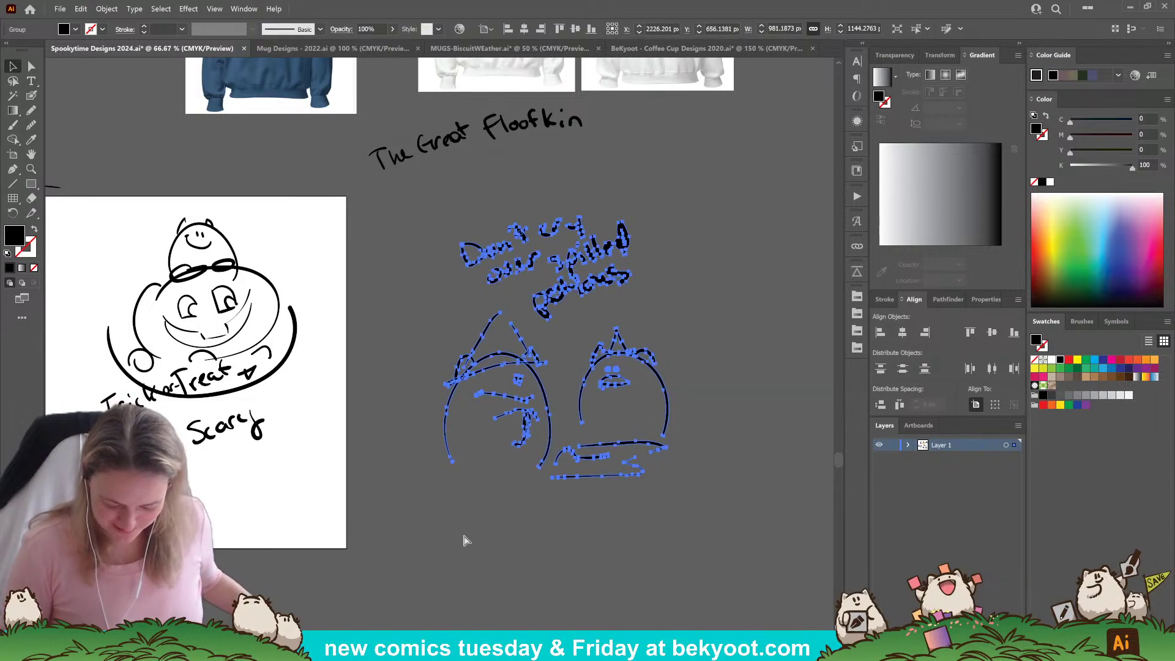
left_click(465, 540)
Delete the stray short dash above the pumpkin artboard's upper-left corner.
left_click_drag(464, 514, 530, 499)
left_click_drag(375, 448, 526, 452)
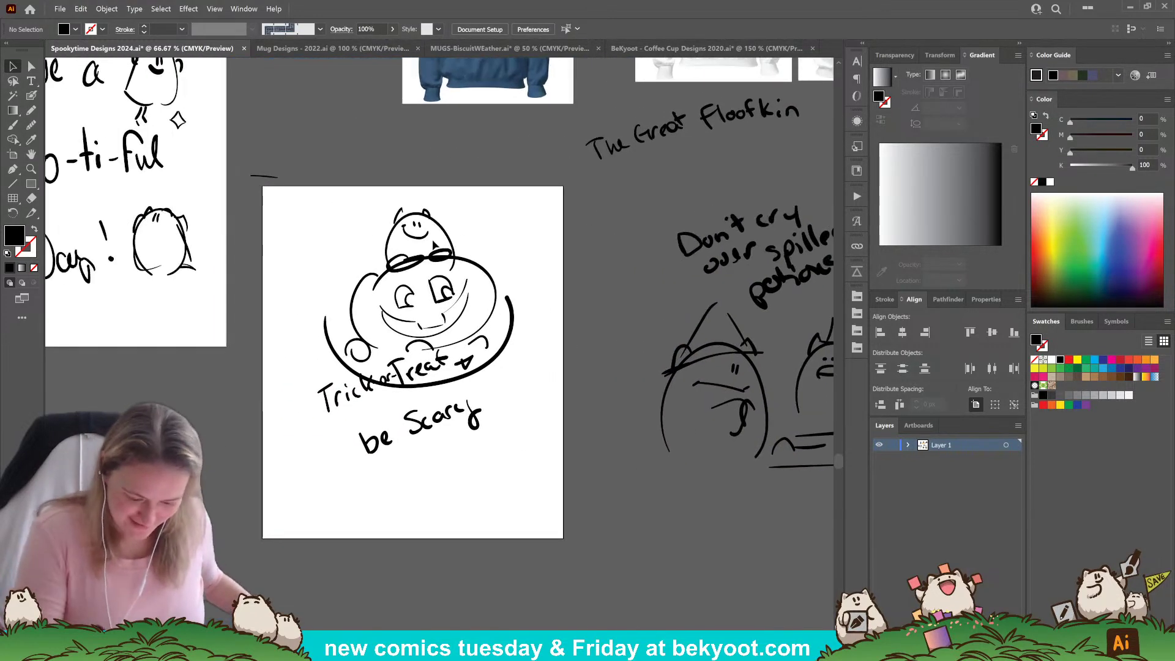
right_click(279, 178)
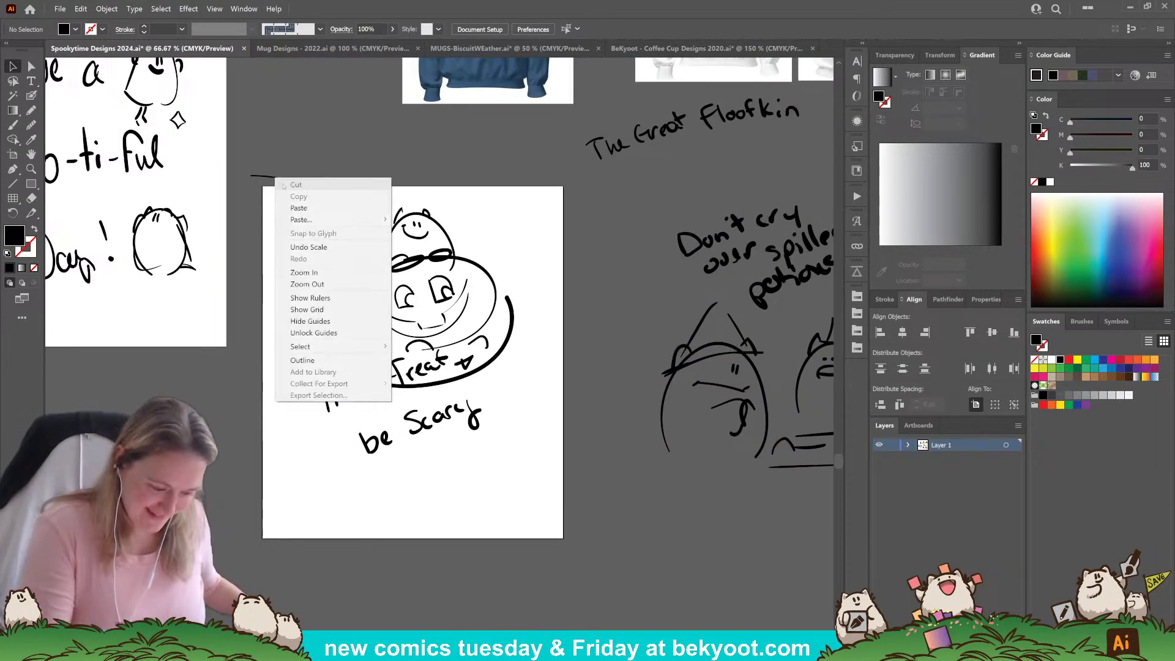
left_click(506, 171)
left_click(277, 178)
key("Delete")
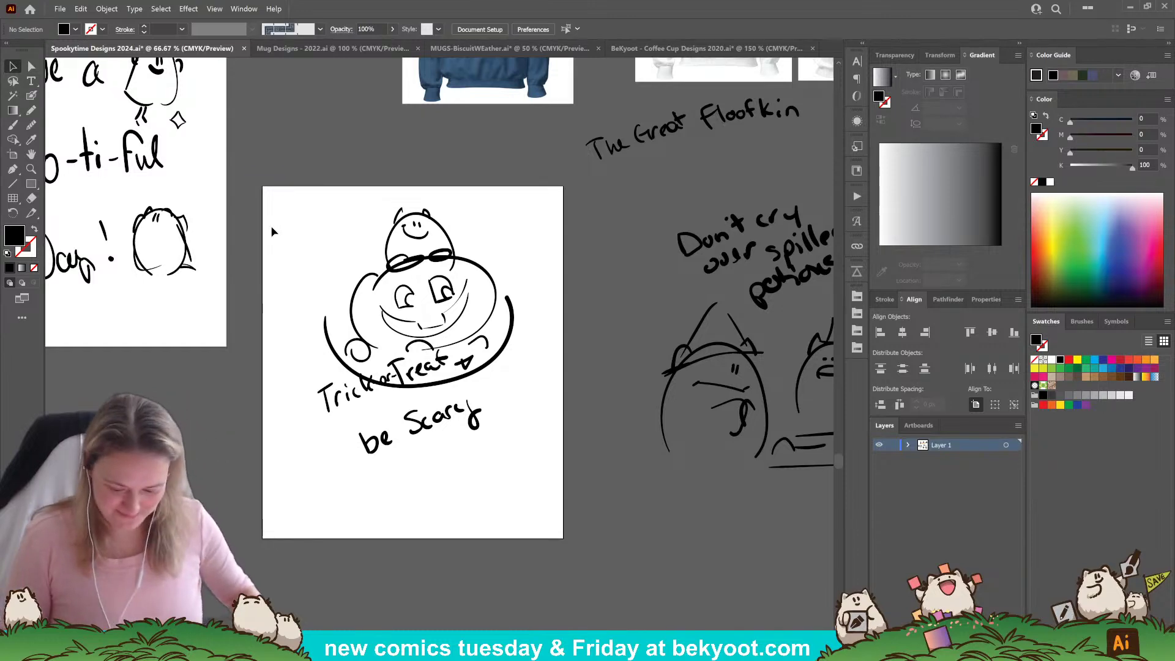
Move the whole "Trick-or-Treat be Scary" pumpkin sketch down towards the middle of its artboard, and deselect.
left_click_drag(292, 211, 568, 536)
left_click_drag(481, 366, 473, 409)
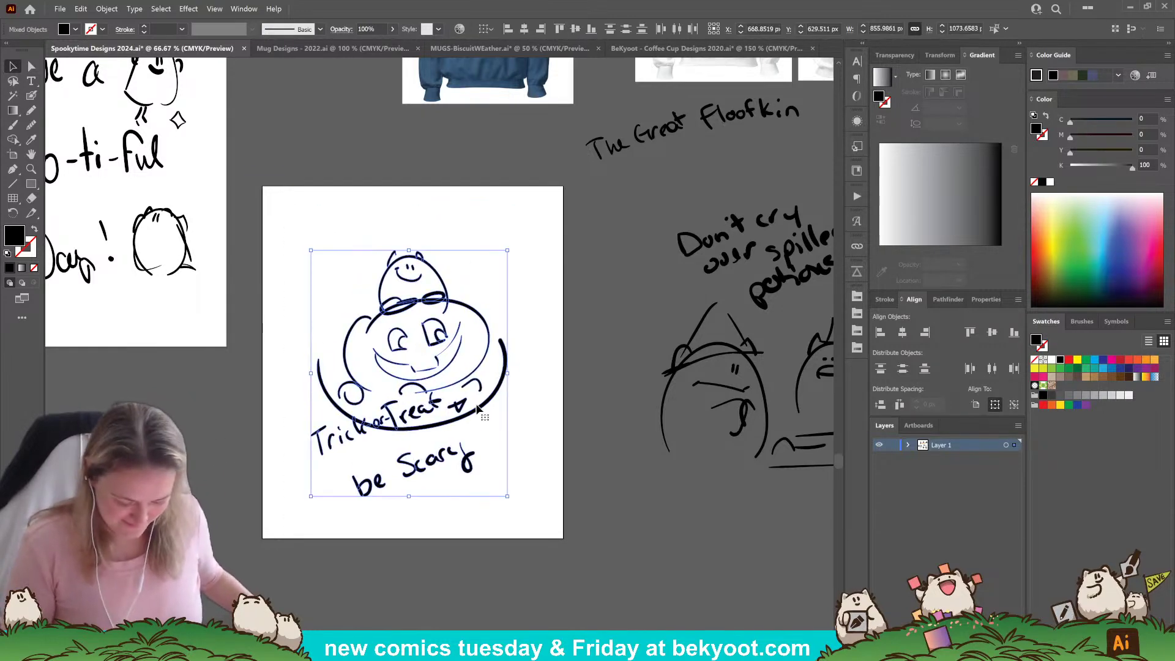
left_click(424, 510)
Move the "Have a Boo-ti-ful Day!" group slightly down on its artboard, and deselect.
left_click_drag(424, 510, 487, 567)
left_click_drag(267, 430, 569, 494)
left_click_drag(488, 391, 488, 411)
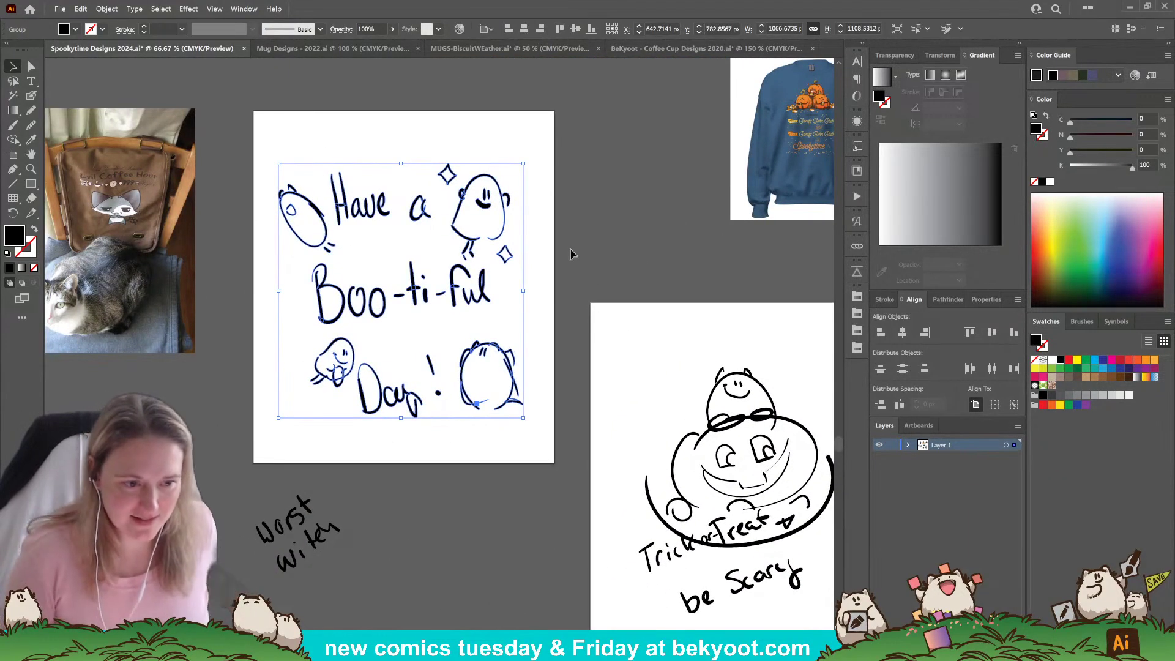
left_click(517, 509)
Draw a new portrait artboard around the spilled-potions group, about the same size as the pumpkin artboard.
left_click_drag(678, 576, 334, 432)
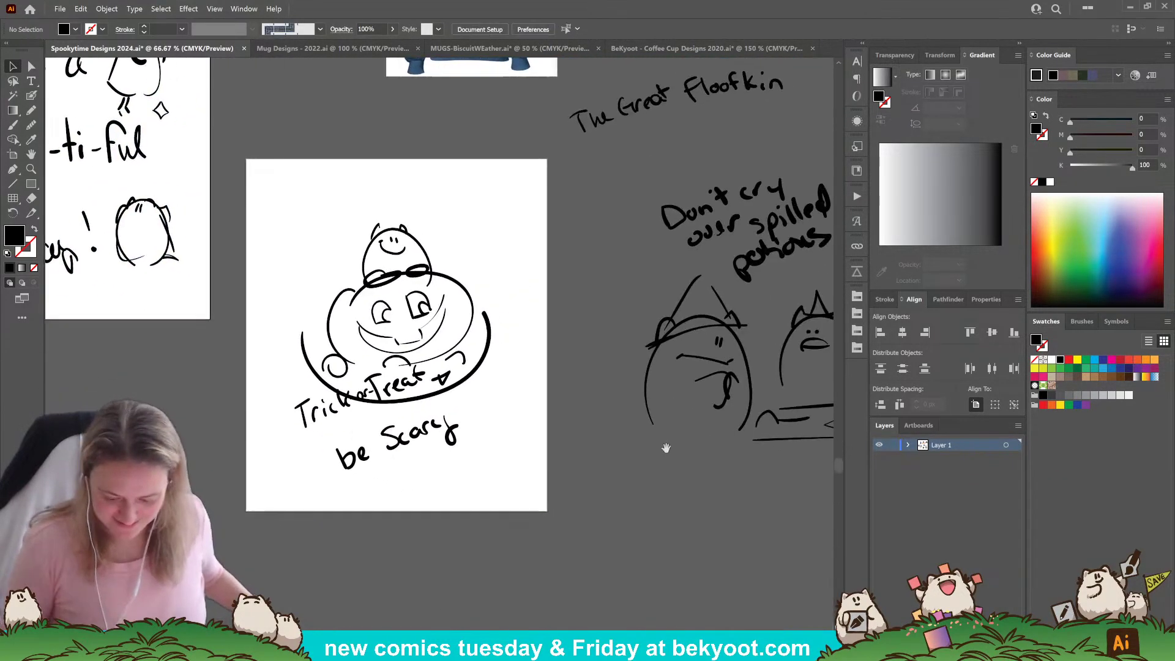
left_click_drag(708, 482, 480, 474)
left_click(13, 154)
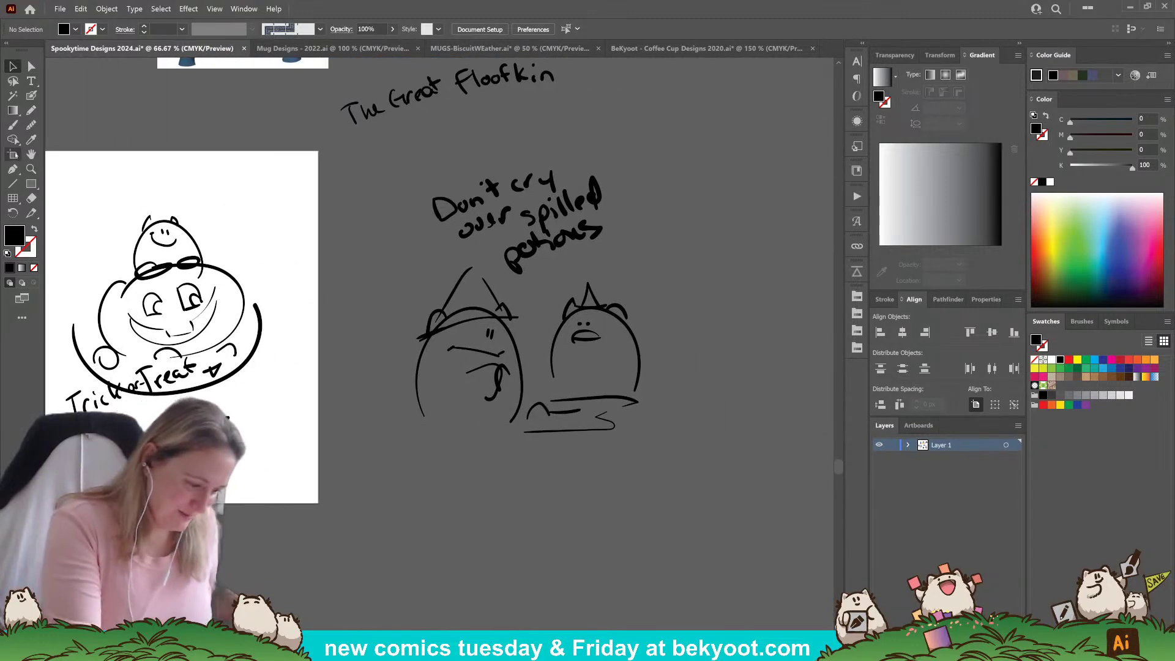
mouse_move(355, 150)
left_mouse_down()
mouse_move(433, 216)
mouse_move(679, 501)
left_mouse_up()
key("v")
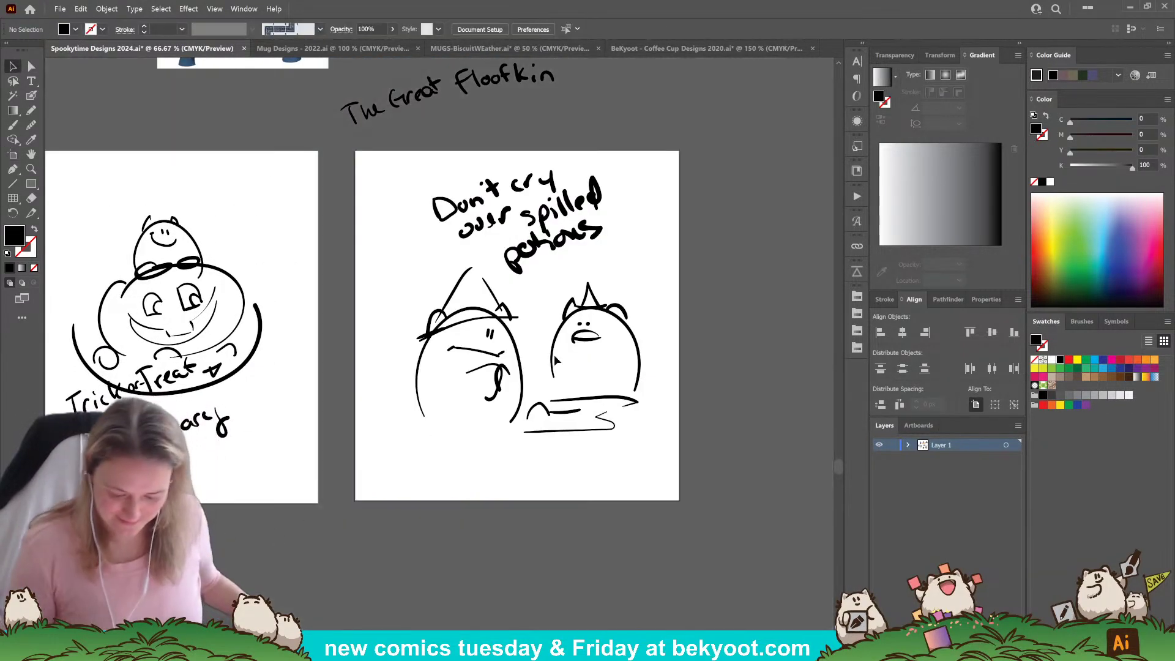
Hand-letter "There's no use crying over spilt potions" on three slanted lines beside the new artboard, and add small shapes to the potion spill.
left_click(31, 96)
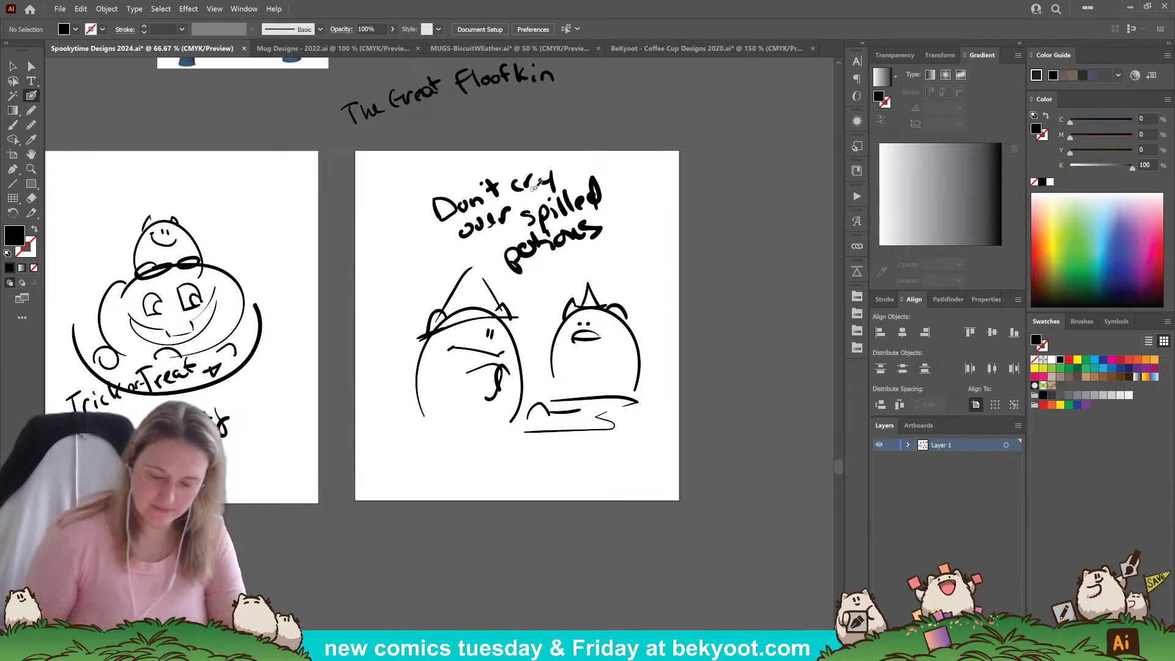
key("shift+x")
left_click_drag(649, 170, 669, 168)
mouse_move(658, 169)
left_mouse_down()
mouse_move(659, 185)
mouse_move(691, 176)
left_mouse_up()
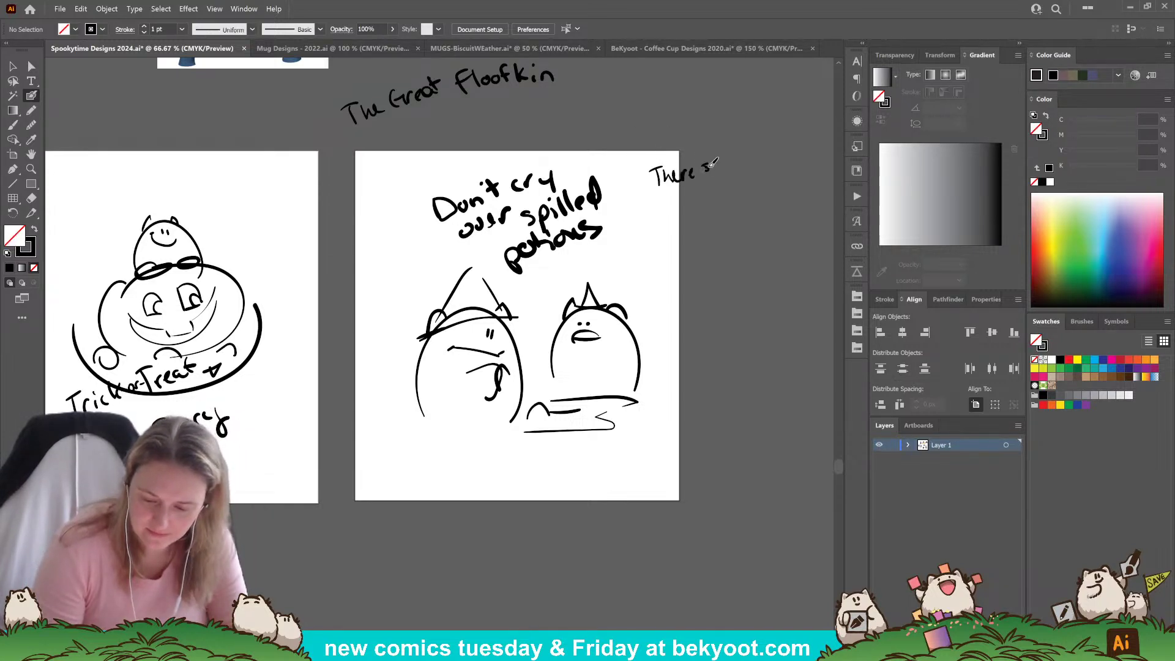
mouse_move(714, 162)
left_mouse_down()
mouse_move(705, 172)
mouse_move(781, 156)
left_mouse_up()
left_click_drag(678, 190, 714, 186)
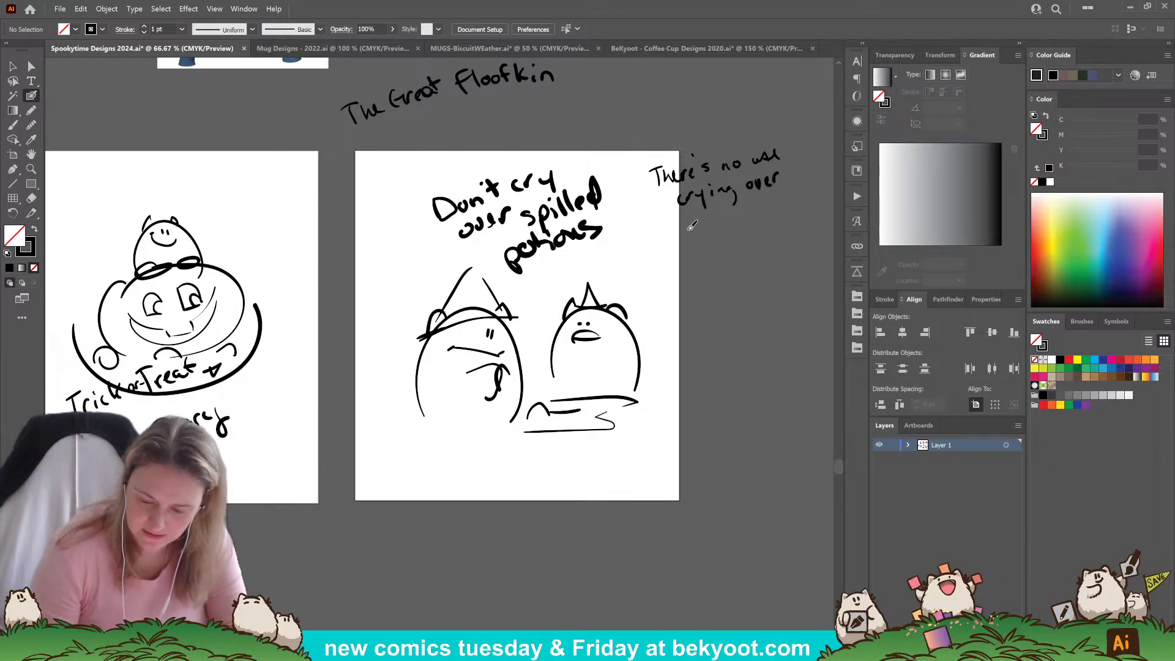
left_click_drag(712, 225, 721, 213)
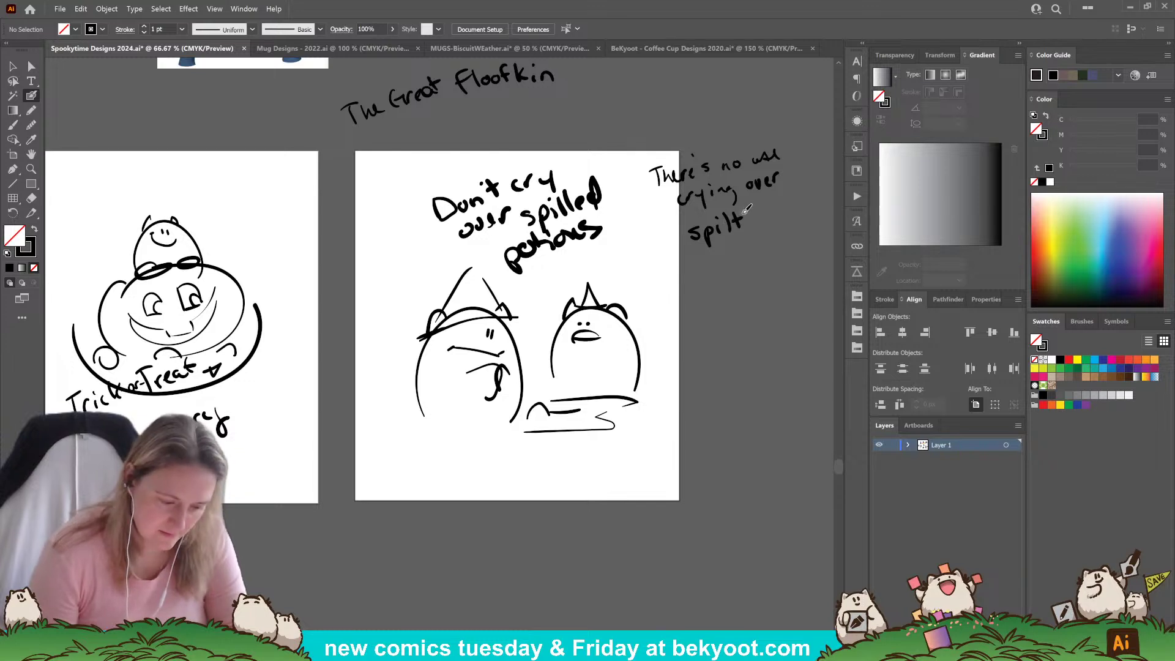
mouse_move(757, 215)
left_mouse_down()
mouse_move(760, 237)
mouse_move(760, 225)
left_mouse_up()
left_click_drag(771, 212, 773, 220)
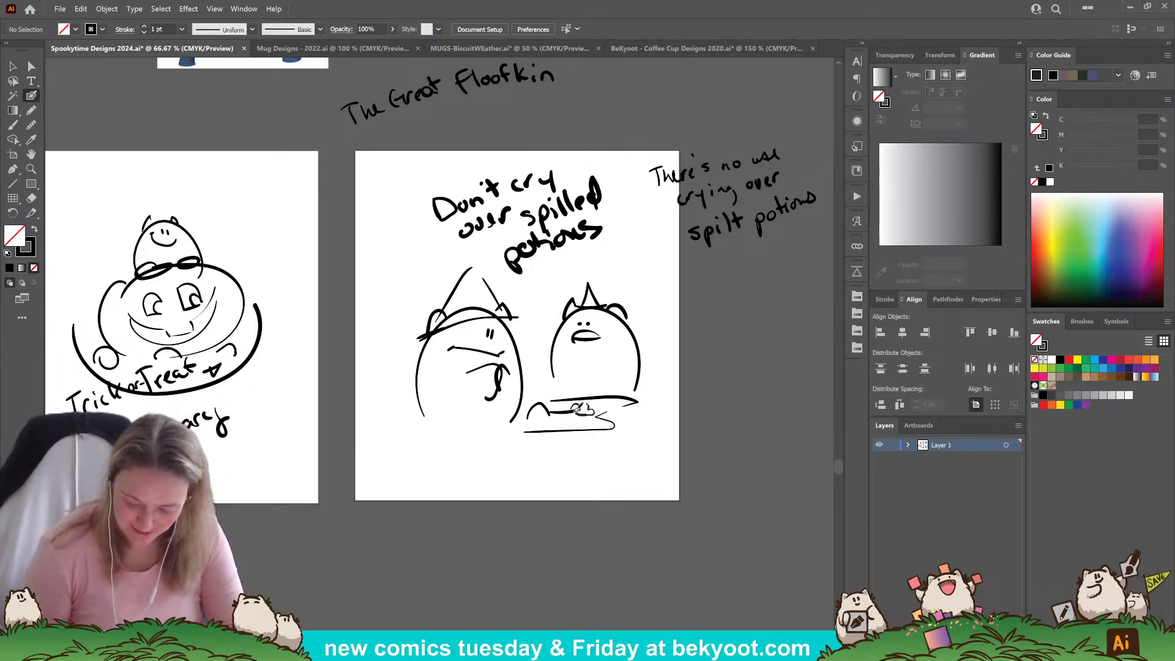
mouse_move(554, 419)
left_mouse_down()
mouse_move(578, 414)
mouse_move(558, 422)
left_mouse_up()
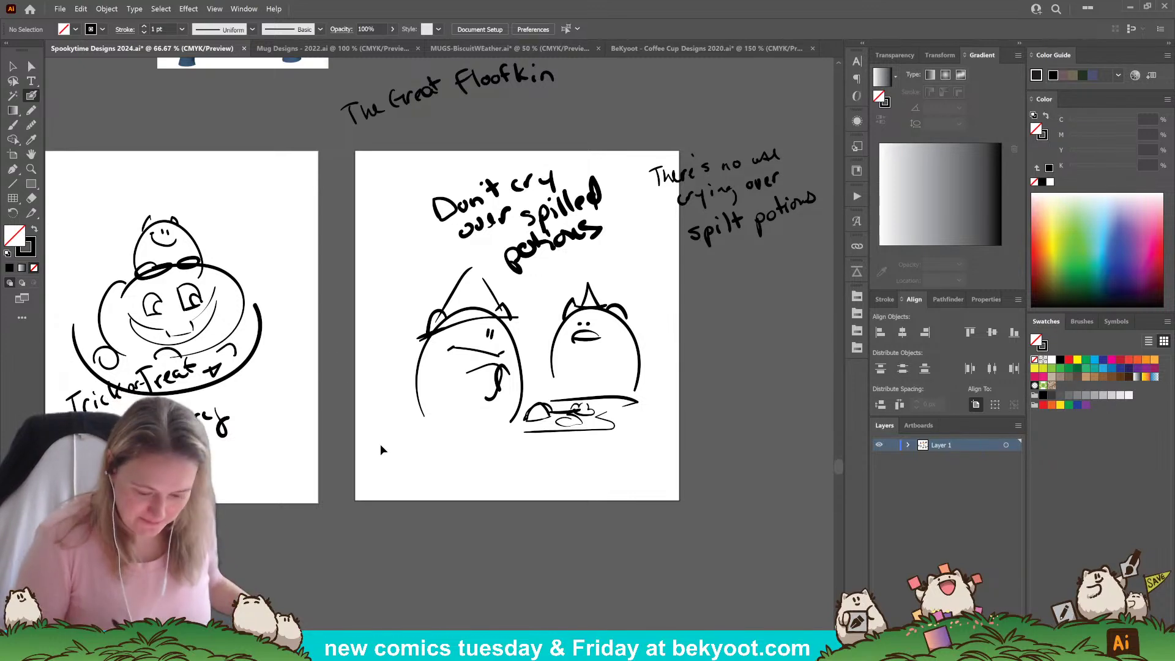
key("v")
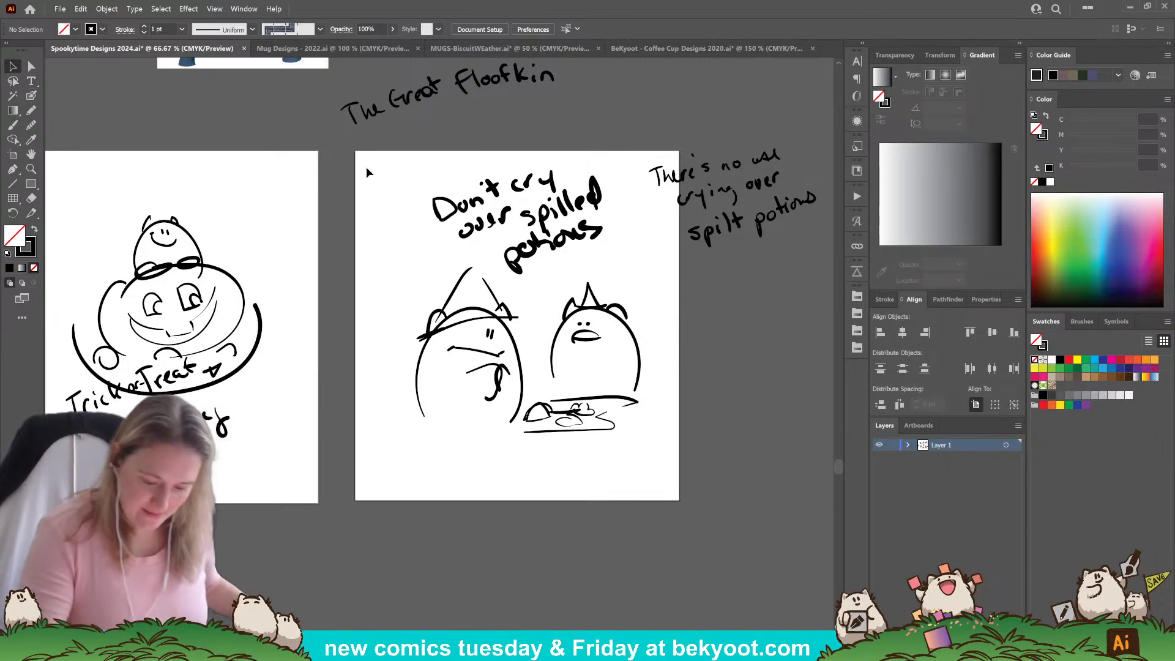
mouse_move(367, 172)
left_mouse_down()
mouse_move(622, 354)
mouse_move(637, 441)
mouse_move(643, 340)
mouse_move(633, 376)
left_mouse_up()
key("ctrl+g")
left_click(663, 416)
key("ctrl+z")
key("ctrl+z")
left_click(596, 367)
Group the spilled-potions artwork together with the added spill shapes, and shift it down towards the middle of its artboard.
mouse_move(372, 167)
left_mouse_down()
mouse_move(486, 231)
mouse_move(655, 478)
mouse_move(648, 451)
left_mouse_up()
key("ctrl+g")
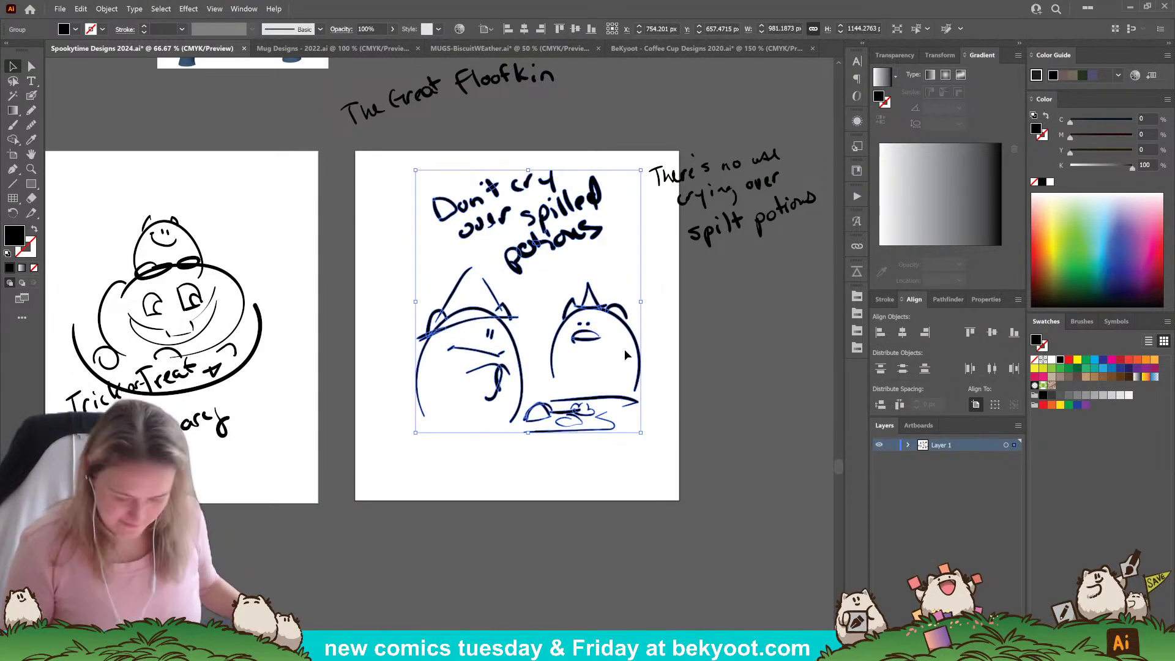
left_click_drag(636, 350, 617, 381)
Move the "There's no use crying over spilt potions" lettering to the right, clear of the artboard, and deselect.
left_click_drag(653, 151, 789, 263)
left_click_drag(729, 232, 775, 224)
left_click(742, 290)
Set the opacity of the spilled-potions group to 30%.
left_click(522, 221)
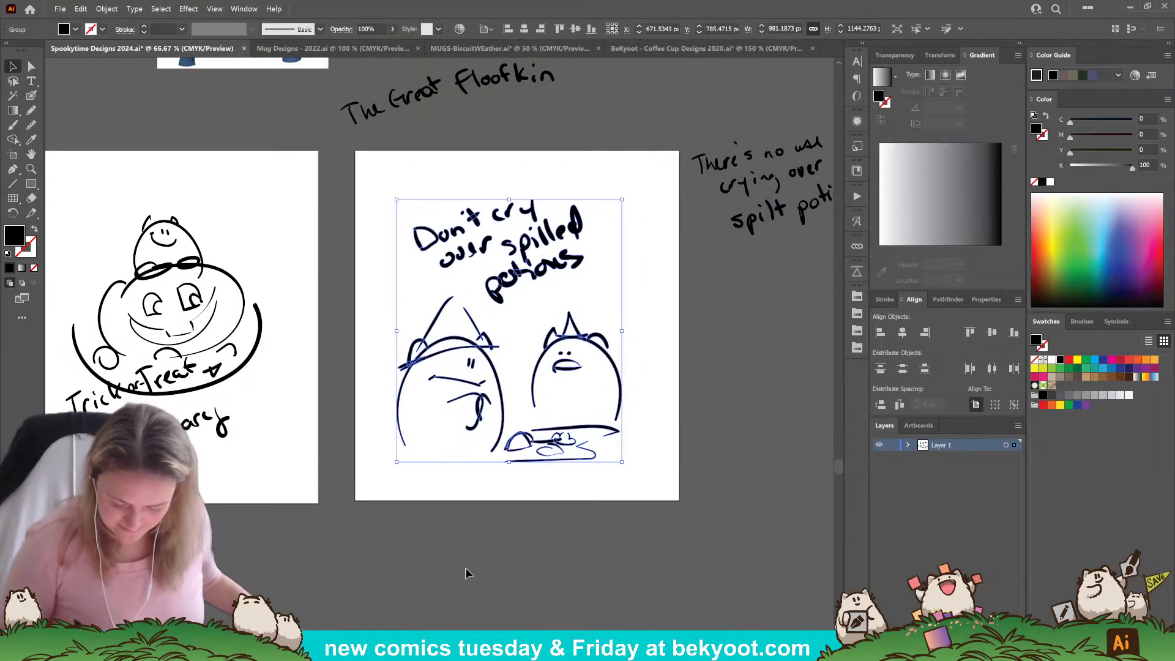
left_click(894, 55)
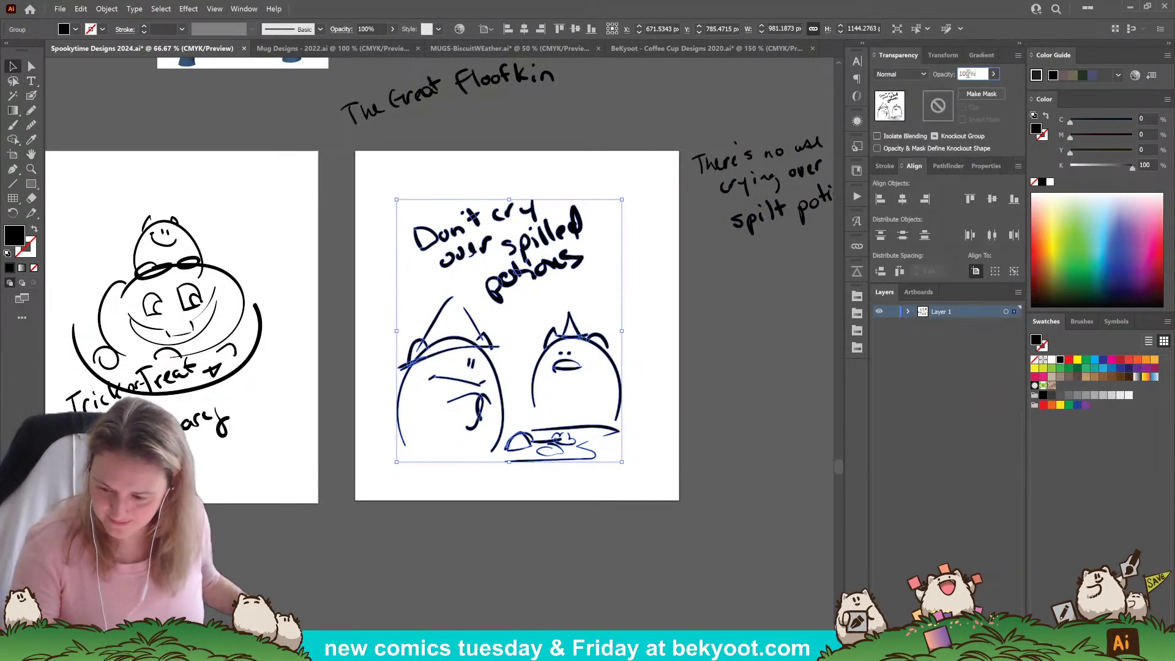
type("30")
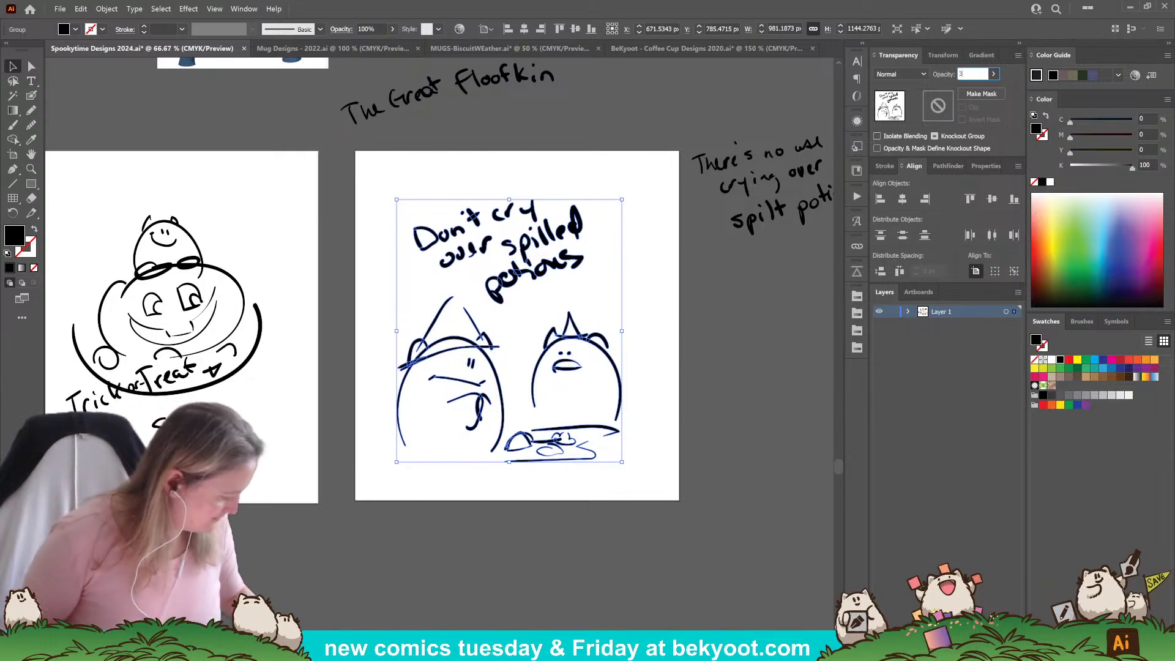
Lower the opacity of the "Don't cry over spilled potions" sketch group, then deselect it and switch to the Blob Brush tool.
key("Return")
key("shift+b")
key("ctrl+shift+a")
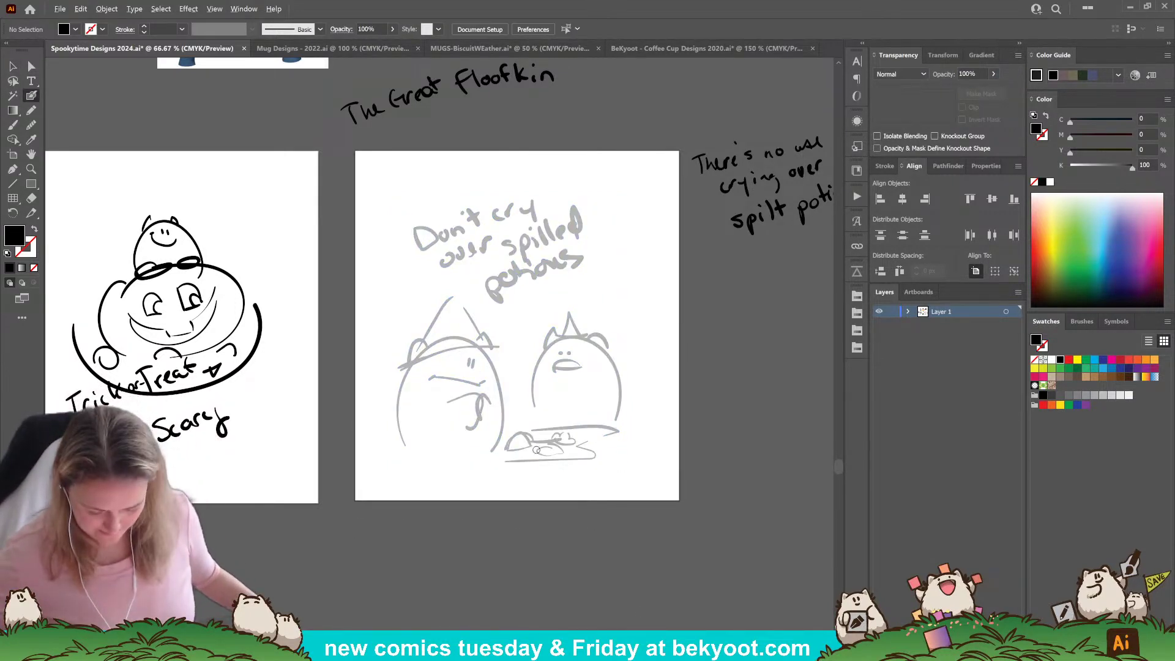
Ink the larger left character's head top, both ears, two oval eyes and left cheek tuft over the faded sketch.
scroll(536, 450, "up", 2)
left_click_drag(398, 482, 538, 483)
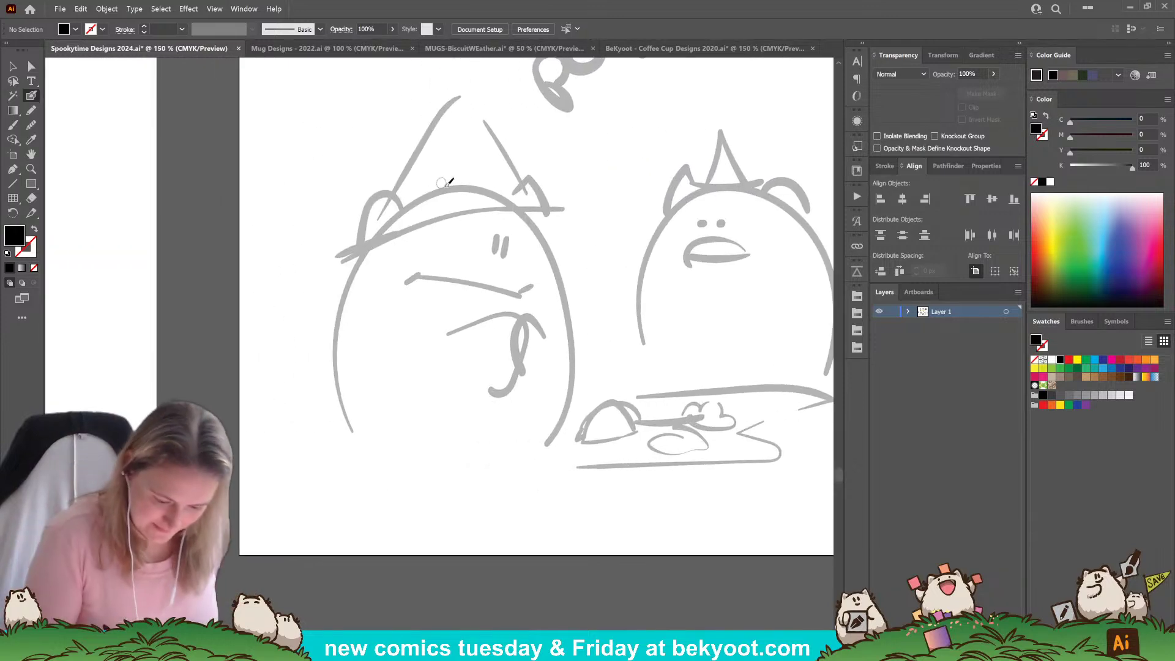
mouse_move(427, 197)
left_mouse_down()
mouse_move(506, 201)
mouse_move(432, 194)
mouse_move(505, 196)
left_mouse_up()
key("ctrl+z")
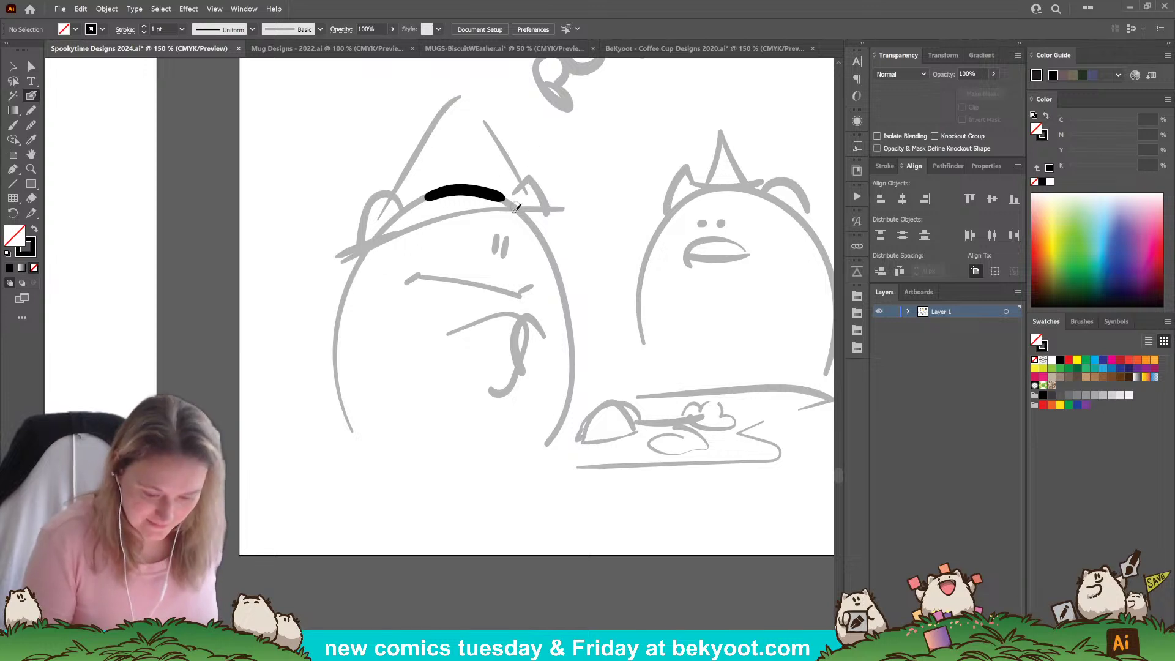
mouse_move(503, 194)
left_mouse_down()
mouse_move(533, 180)
mouse_move(549, 208)
left_mouse_up()
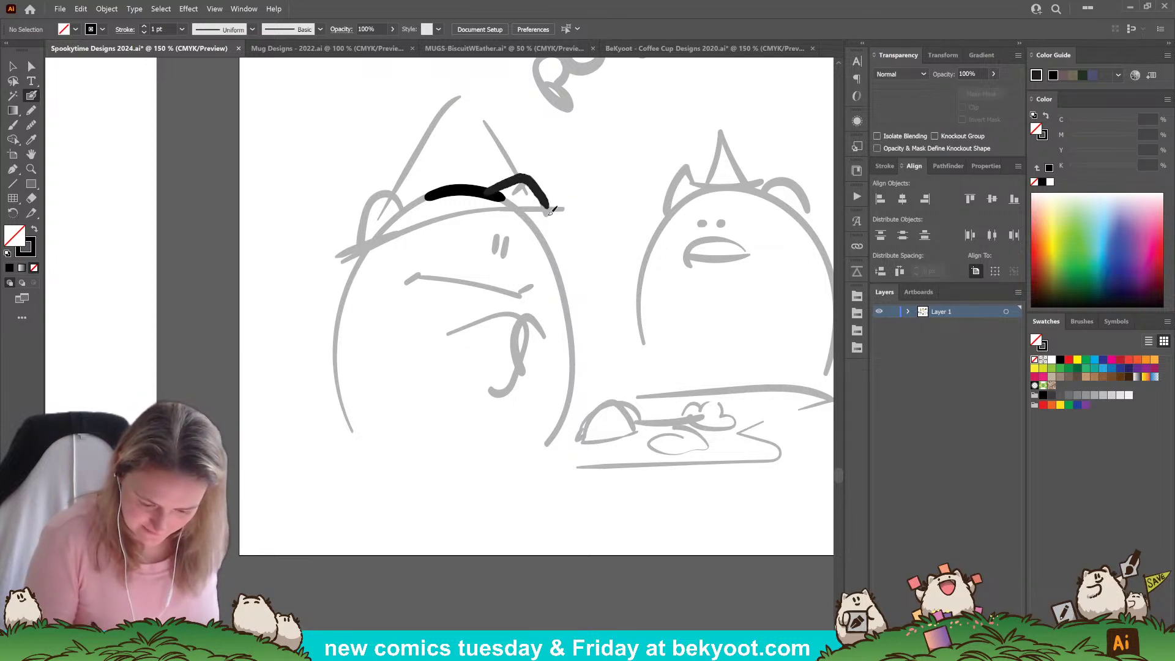
mouse_move(449, 191)
left_mouse_down()
mouse_move(411, 176)
mouse_move(387, 197)
mouse_move(374, 238)
left_mouse_up()
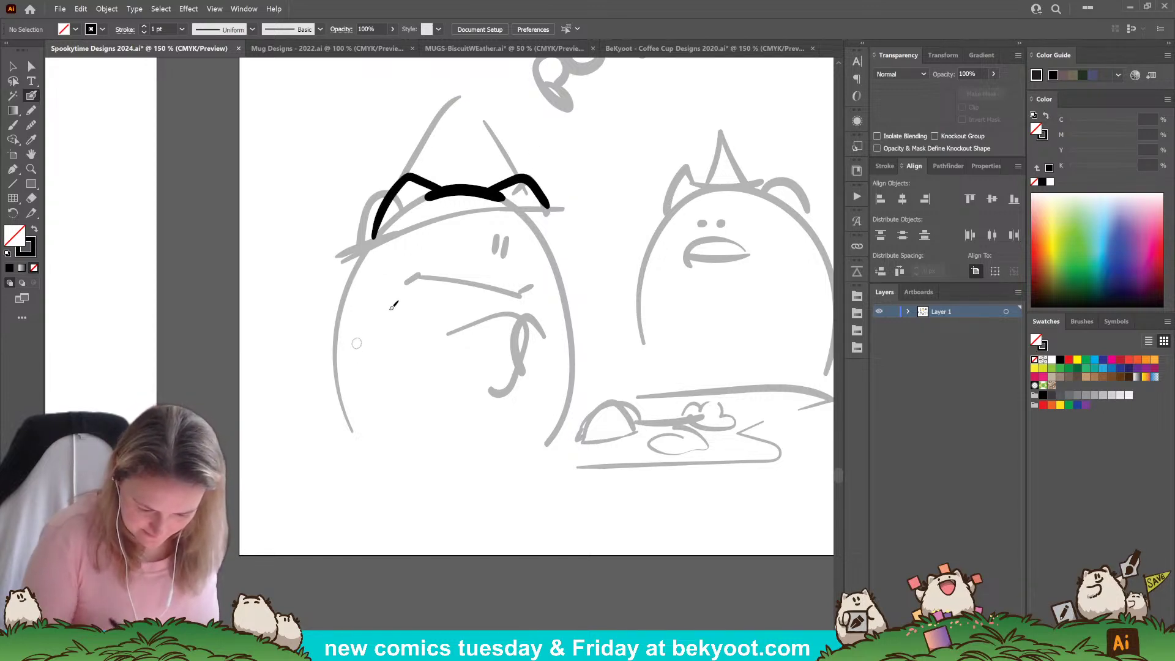
mouse_move(494, 233)
left_mouse_down()
mouse_move(491, 259)
mouse_move(507, 259)
left_mouse_up()
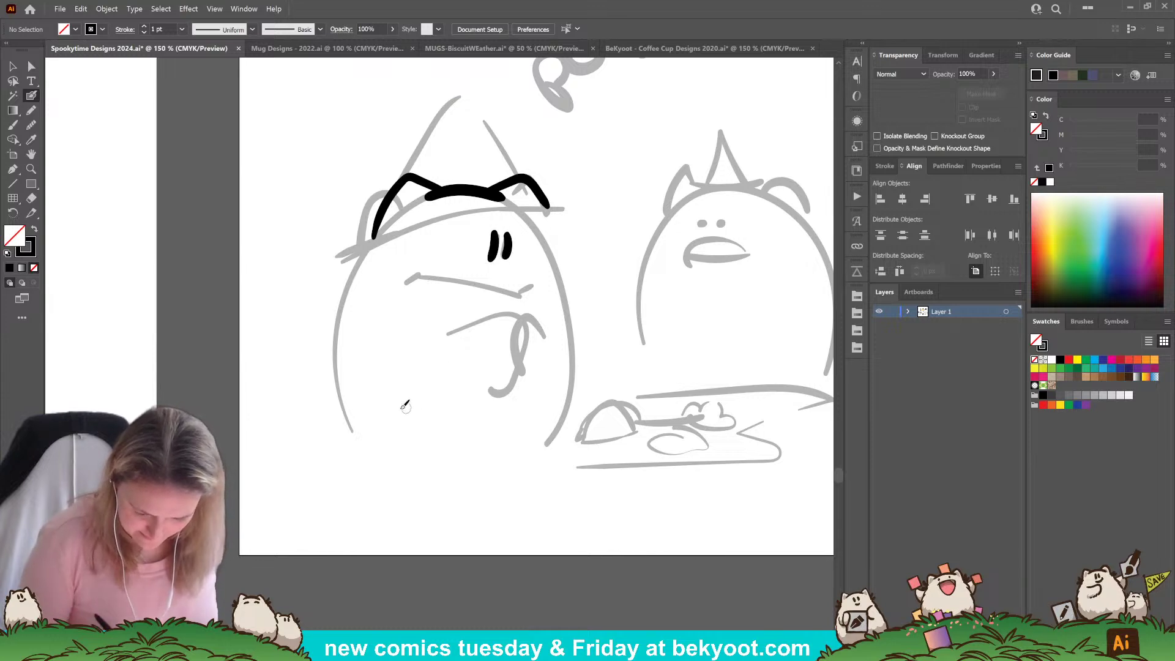
left_click_drag(375, 236, 355, 221)
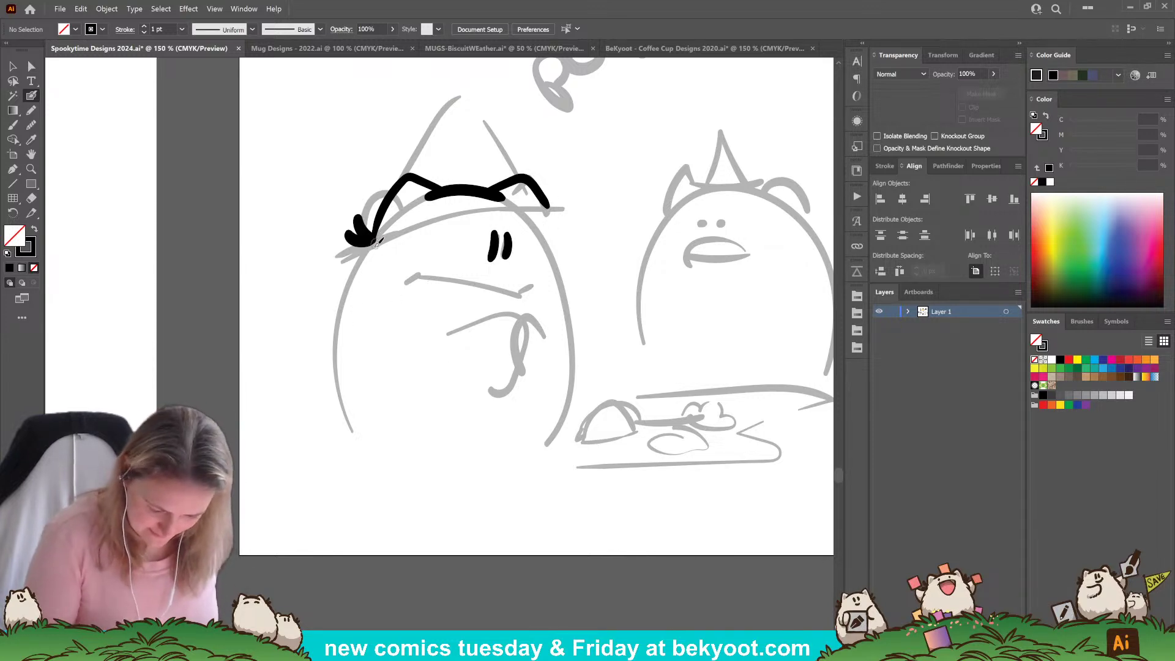
Group the new black head strokes without the faded sketch, and enter isolation mode on that group.
left_click_drag(311, 136, 542, 366)
left_click(533, 231, "ctrl+shift")
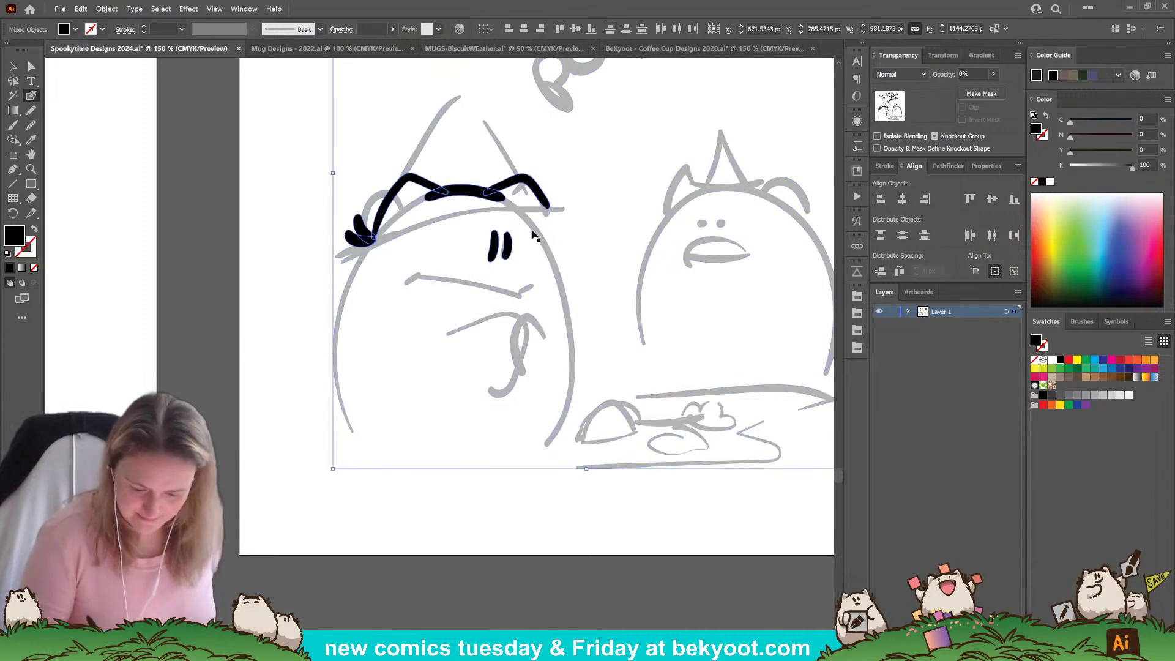
key("ctrl+g")
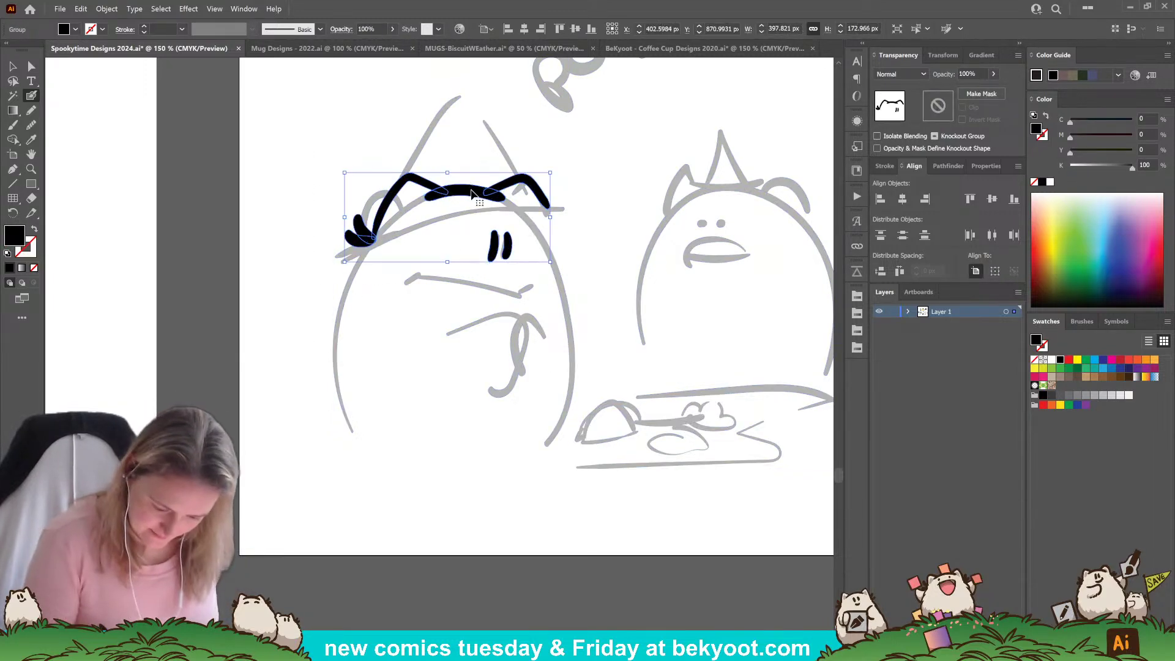
double_click(473, 190, "ctrl")
Ink the left character's rounded body outline from the head down to the base, including the right cheek tuft.
mouse_move(372, 243)
left_mouse_down()
mouse_move(325, 415)
mouse_move(351, 477)
left_mouse_up()
key("ctrl+z")
mouse_move(375, 232)
left_mouse_down()
mouse_move(334, 355)
mouse_move(338, 429)
mouse_move(404, 467)
left_mouse_up()
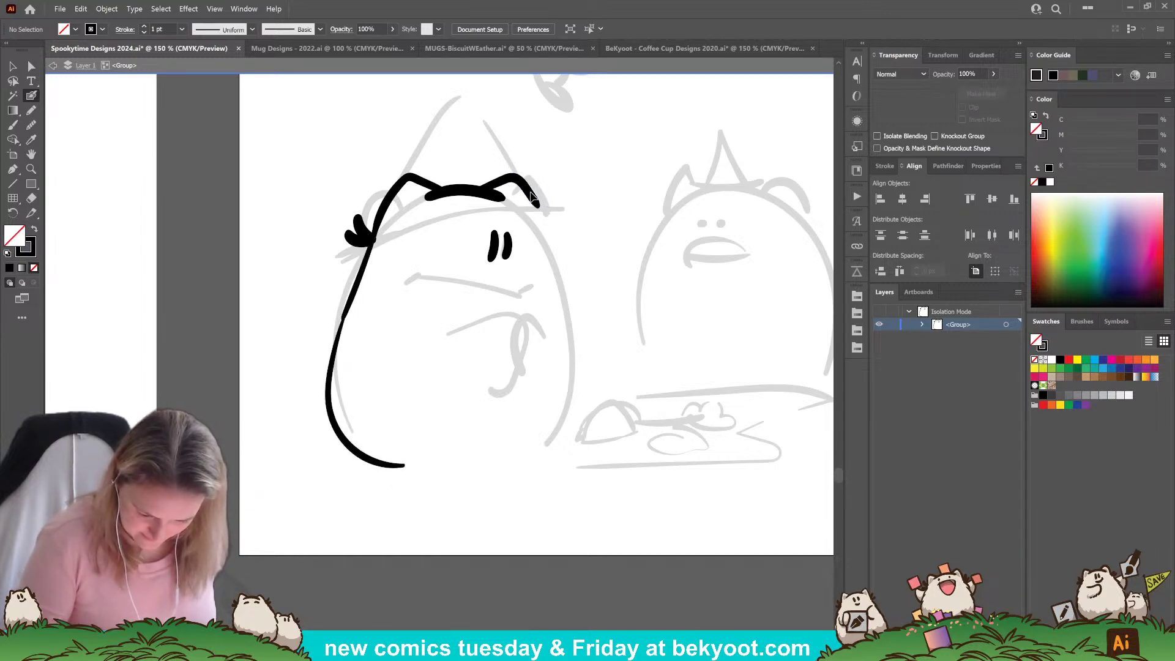
mouse_move(483, 181)
left_mouse_down()
mouse_move(537, 202)
mouse_move(544, 192)
mouse_move(557, 206)
mouse_move(585, 355)
mouse_move(558, 443)
mouse_move(483, 470)
mouse_move(392, 465)
left_mouse_up()
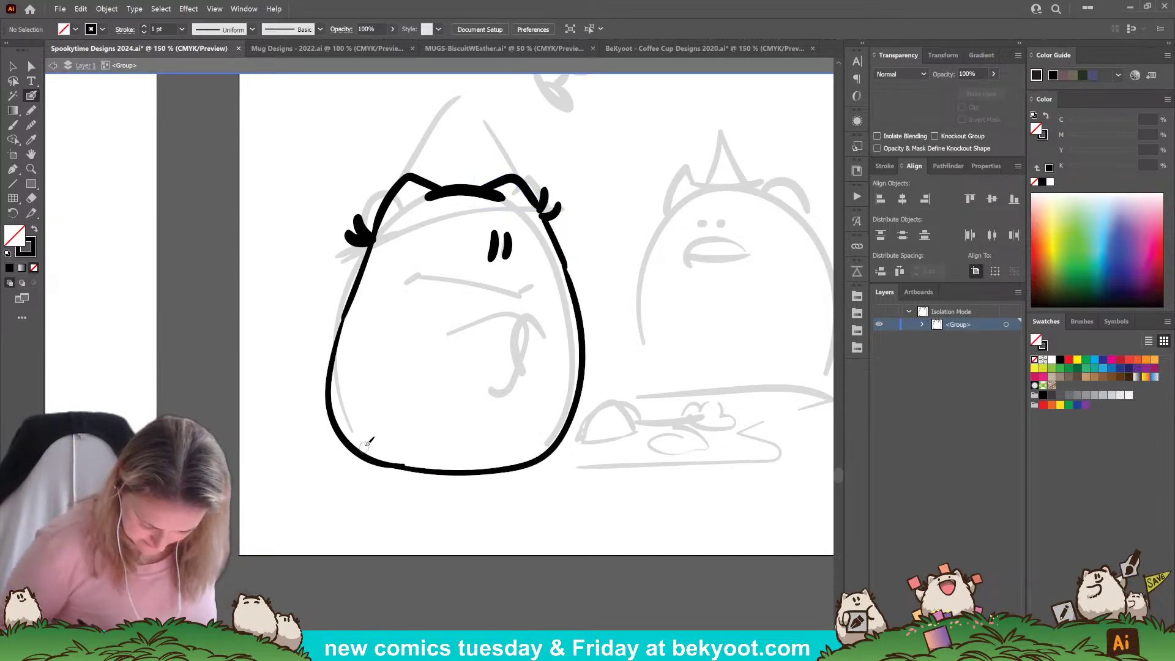
Delete the curved stroke forming the lower-left side of the left character's body.
left_click(355, 457, "ctrl")
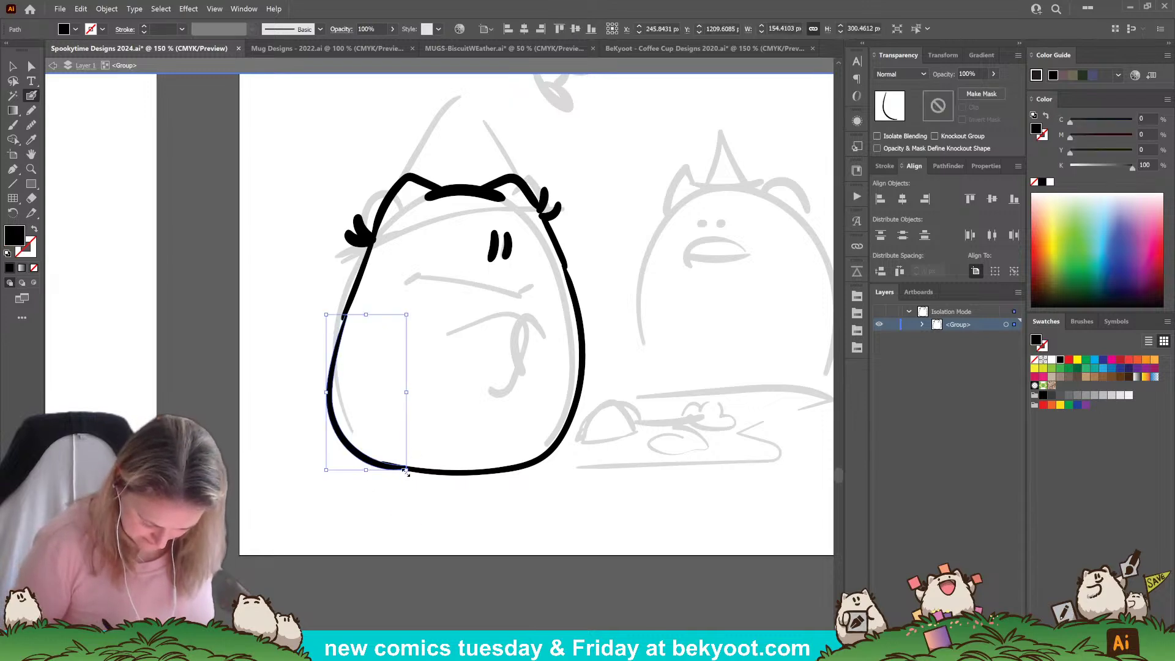
left_click_drag(406, 471, 411, 470)
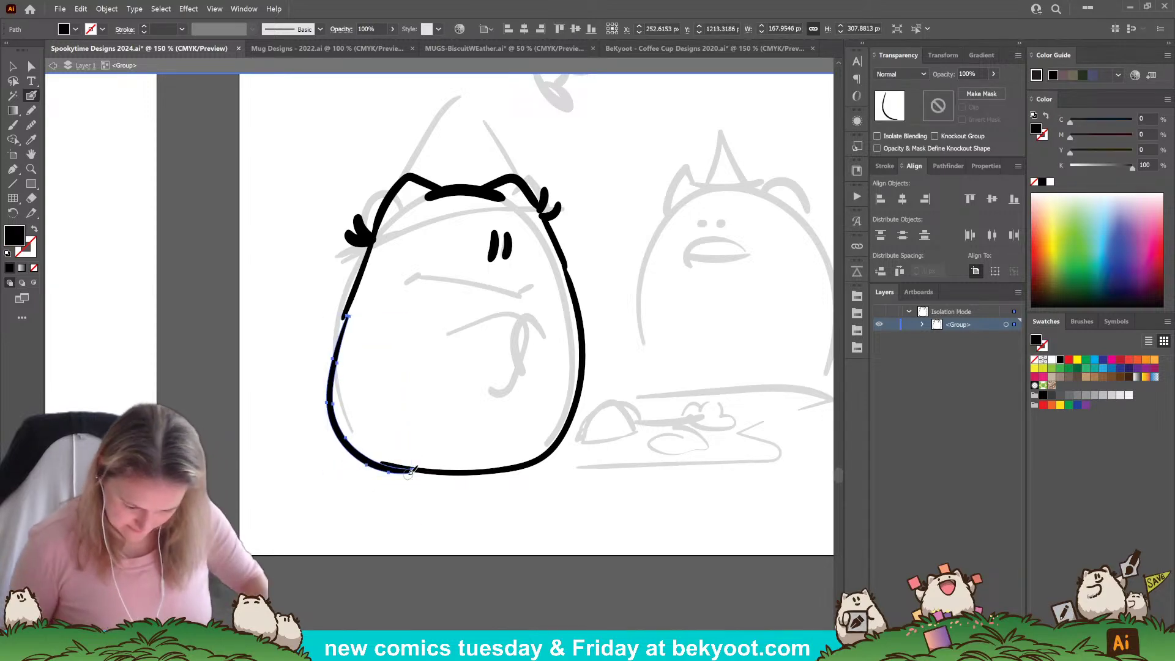
key("Delete")
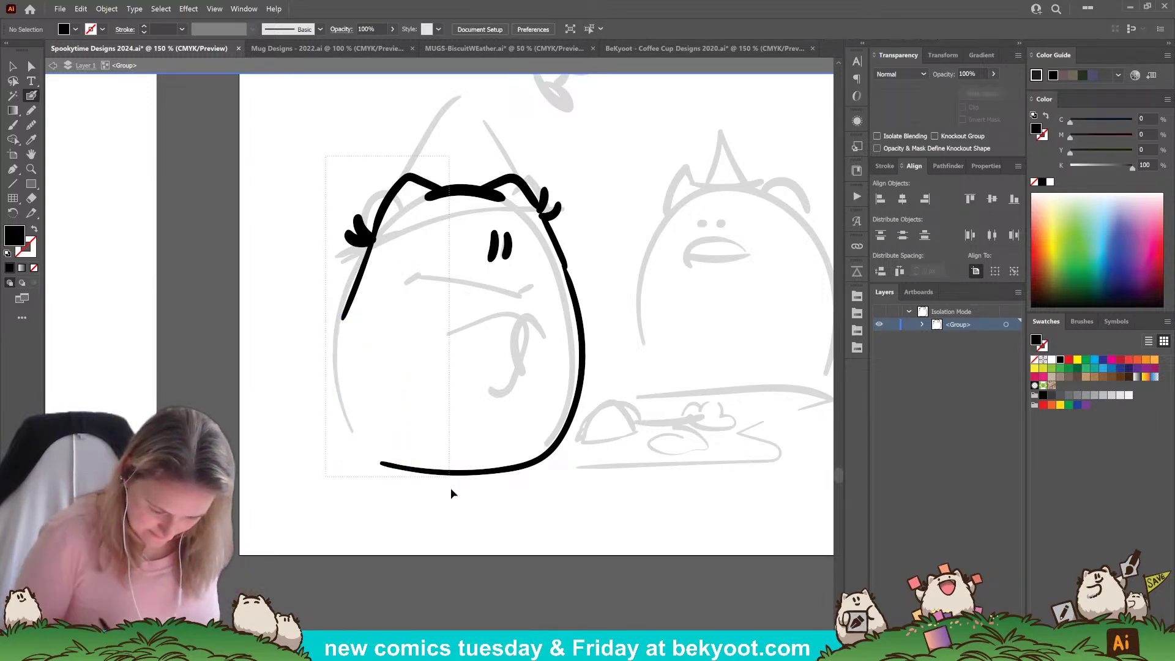
Move the left-side head strokes slightly inward and redraw the lower-left body curve to join the base.
left_click_drag(451, 488, 446, 504)
mouse_move(340, 325)
left_mouse_down()
mouse_move(358, 303)
mouse_move(336, 393)
mouse_move(353, 442)
mouse_move(426, 470)
mouse_move(517, 465)
left_mouse_up()
left_click(380, 487, "ctrl")
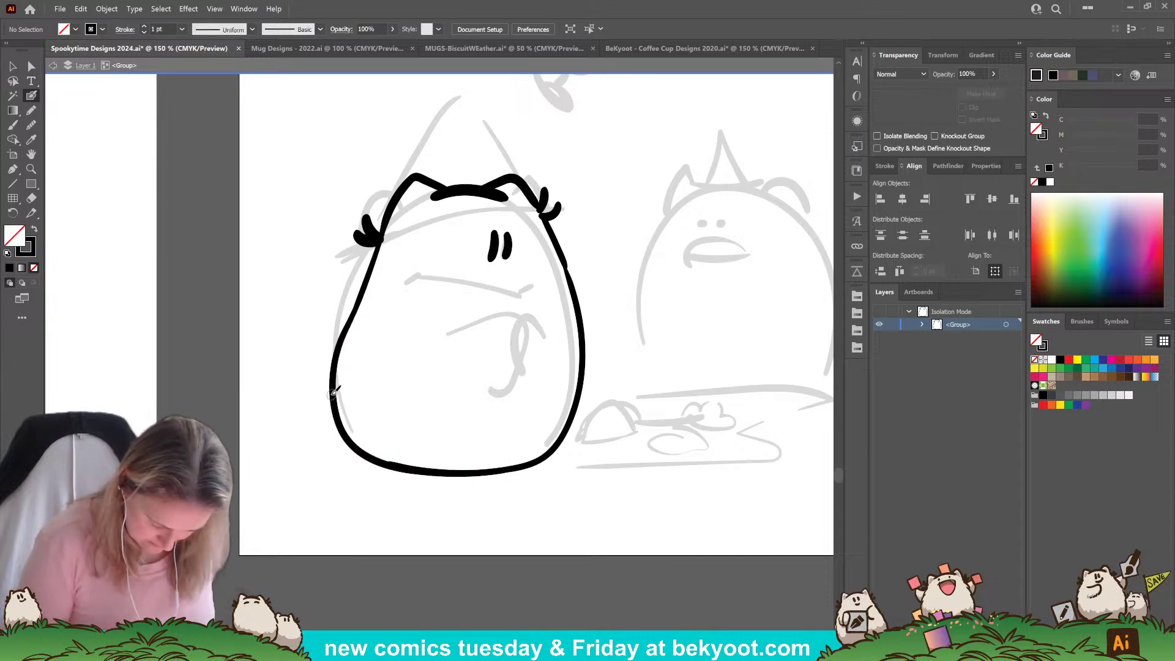
Draw small foot bulges at both bottom corners of the left character's body.
mouse_move(333, 391)
left_mouse_down()
mouse_move(362, 464)
mouse_move(445, 467)
left_mouse_up()
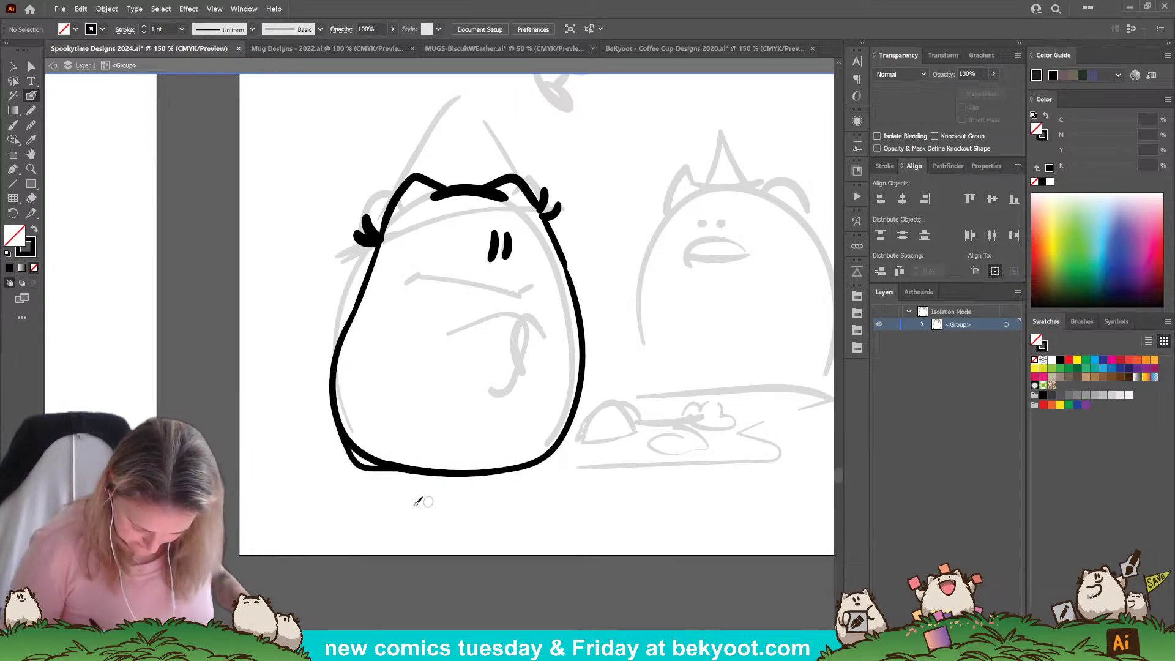
key("ctrl+z")
mouse_move(337, 422)
left_mouse_down()
mouse_move(368, 465)
mouse_move(404, 472)
mouse_move(536, 465)
mouse_move(566, 431)
left_mouse_up()
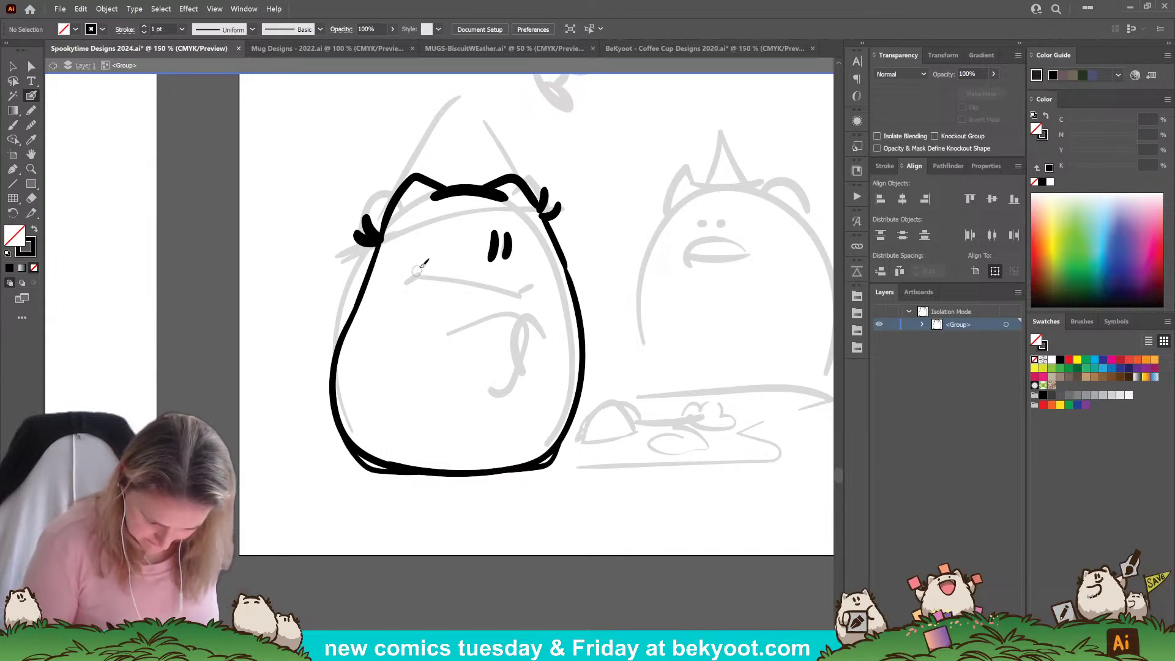
left_click_drag(438, 277, 532, 285)
key("ctrl+z")
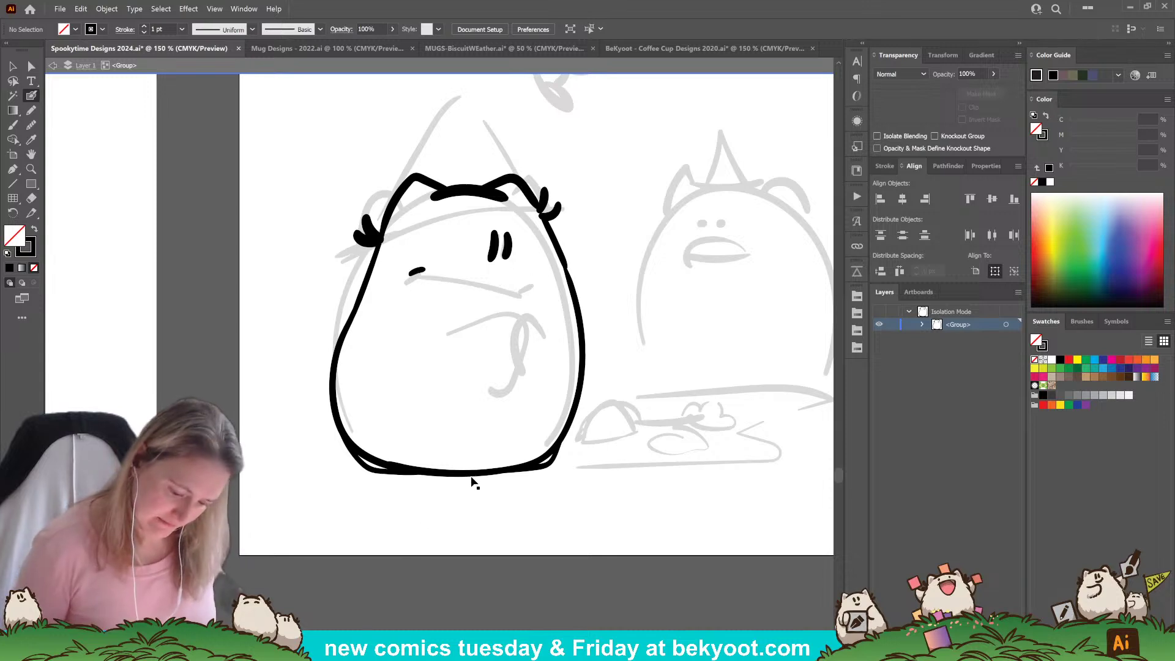
mouse_move(412, 269)
left_mouse_down()
mouse_move(433, 253)
mouse_move(431, 263)
mouse_move(471, 269)
mouse_move(528, 260)
left_mouse_up()
key("ctrl+z")
key("ctrl+z")
key("ctrl+z")
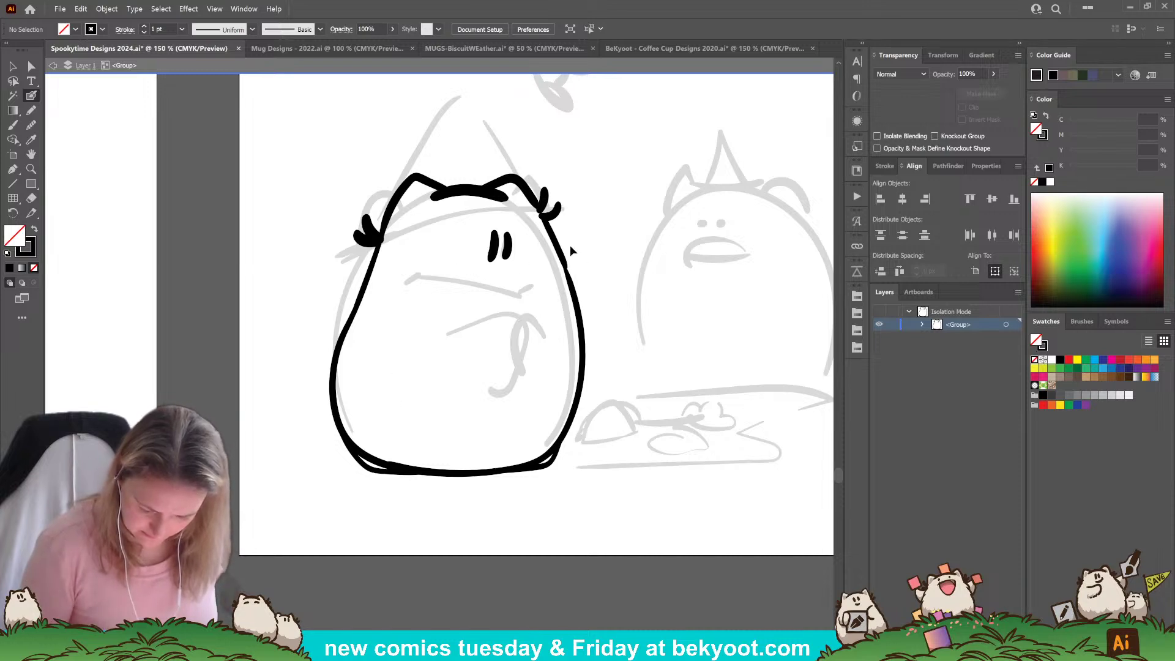
mouse_move(411, 282)
left_mouse_down()
mouse_move(528, 283)
mouse_move(543, 272)
left_mouse_up()
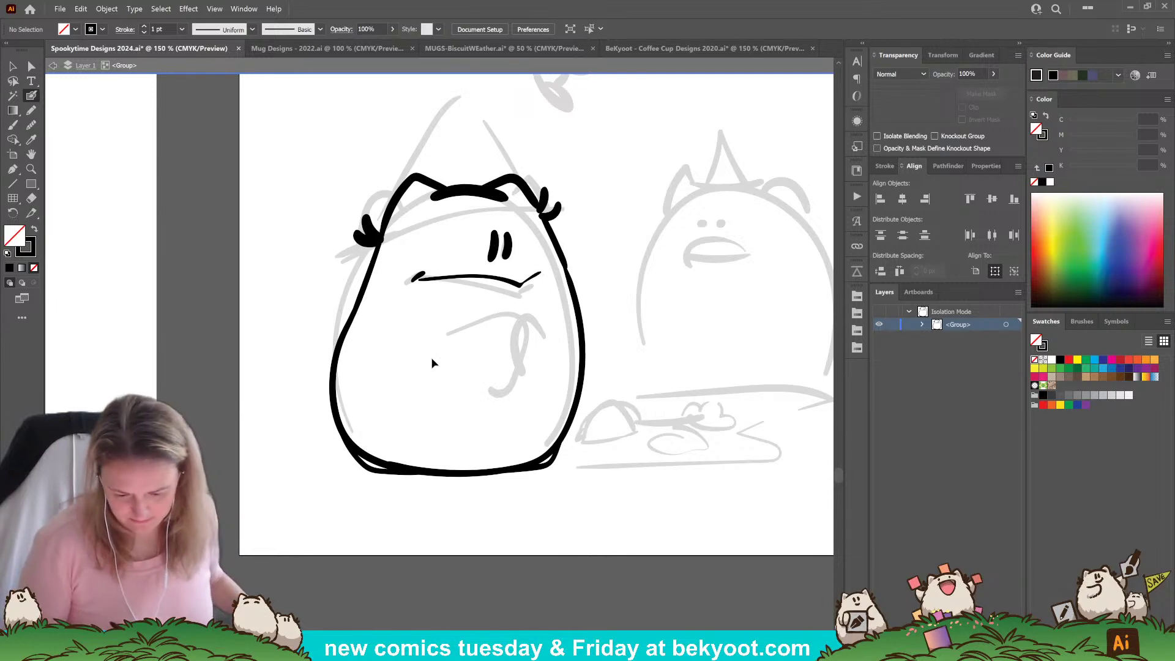
key("ctrl+z")
key("ctrl+z")
left_click_drag(410, 307, 416, 306)
left_click_drag(423, 307, 539, 317)
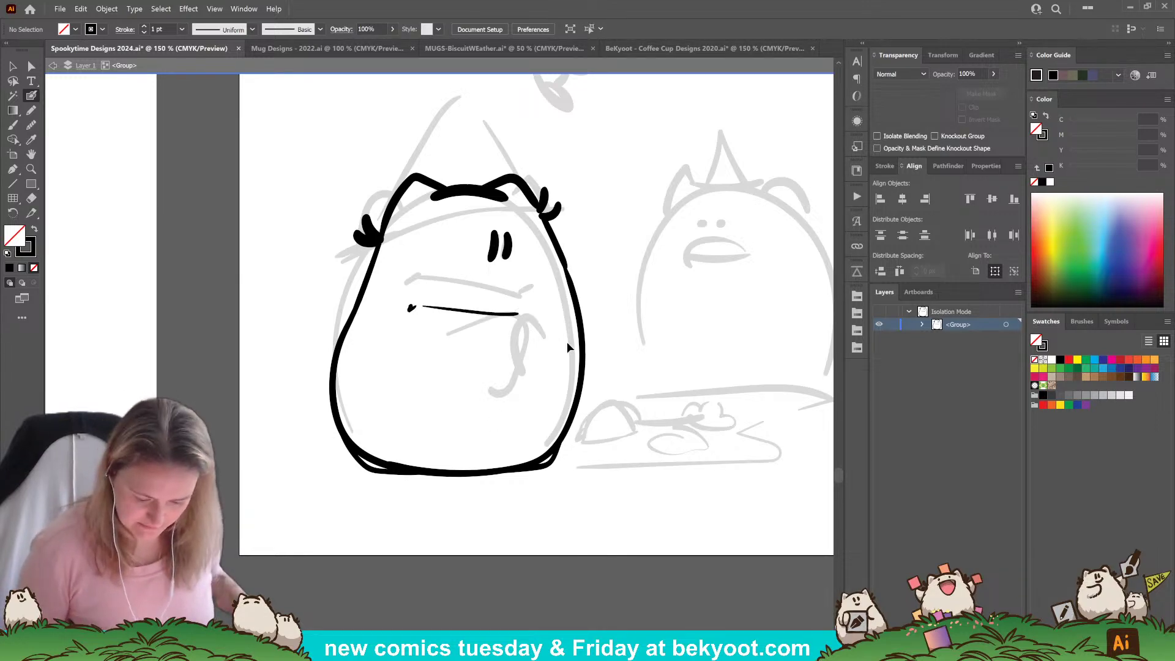
key("ctrl+z")
key("ctrl+z")
Slightly resize the right oval eye of the left character.
left_click(507, 256, "ctrl")
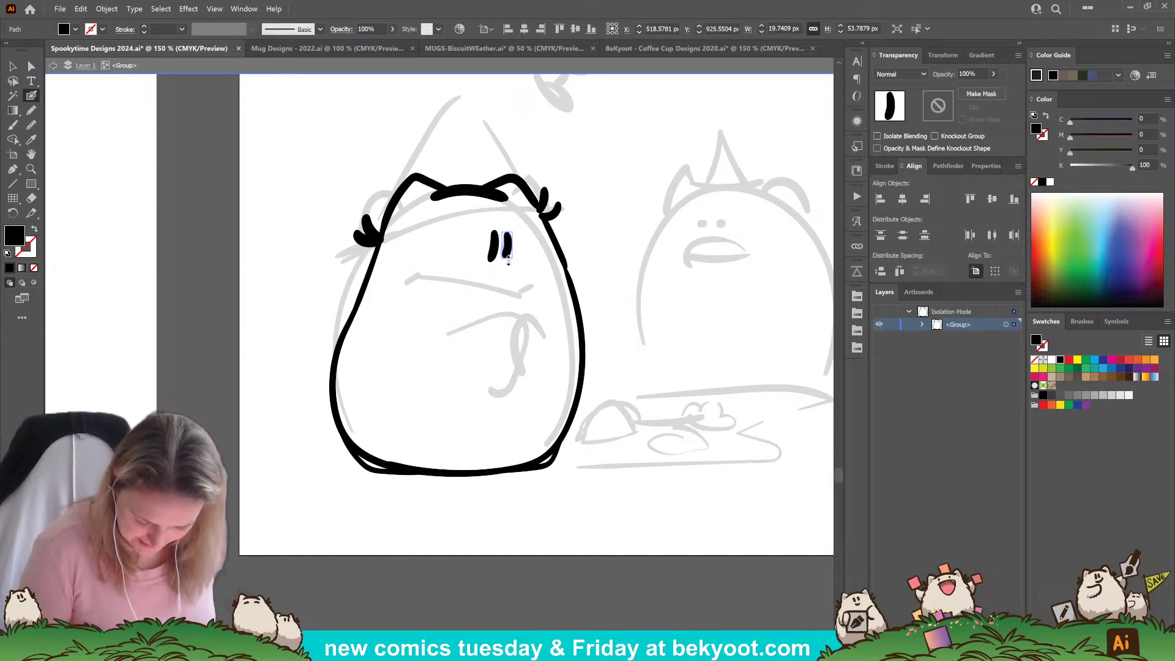
left_click_drag(508, 260, 509, 264)
left_click(514, 288, "ctrl")
Draw a wavy frowning mouth with short hooked ends below the left character's eyes.
left_click_drag(469, 411, 452, 454)
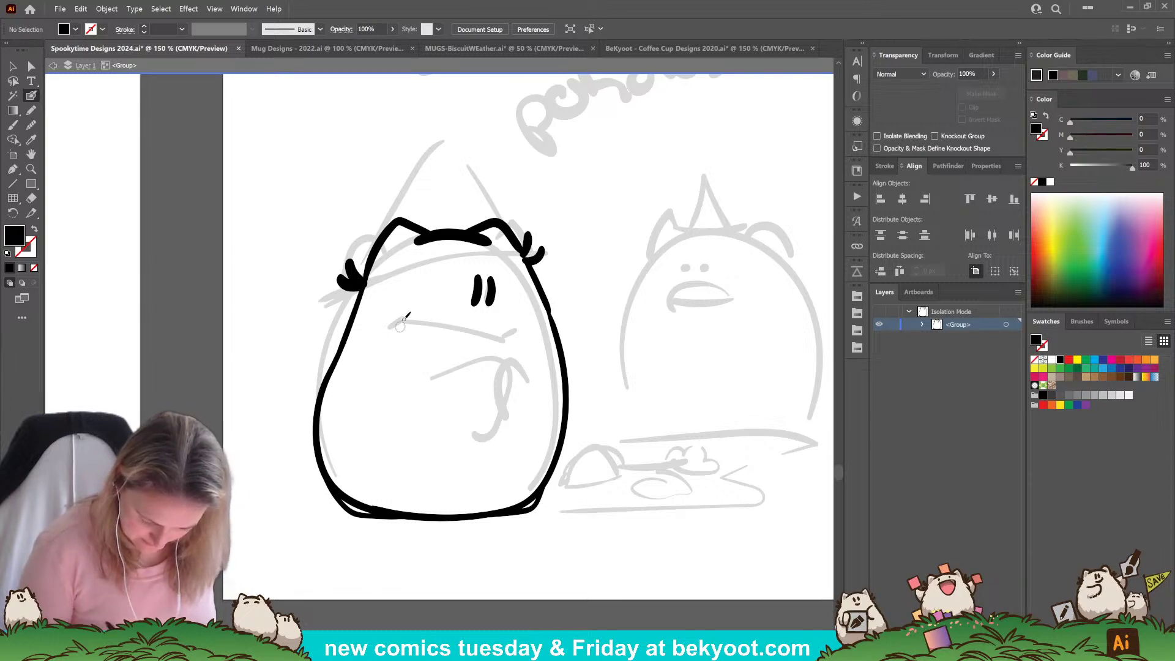
left_click_drag(399, 319, 496, 318)
key("ctrl+z")
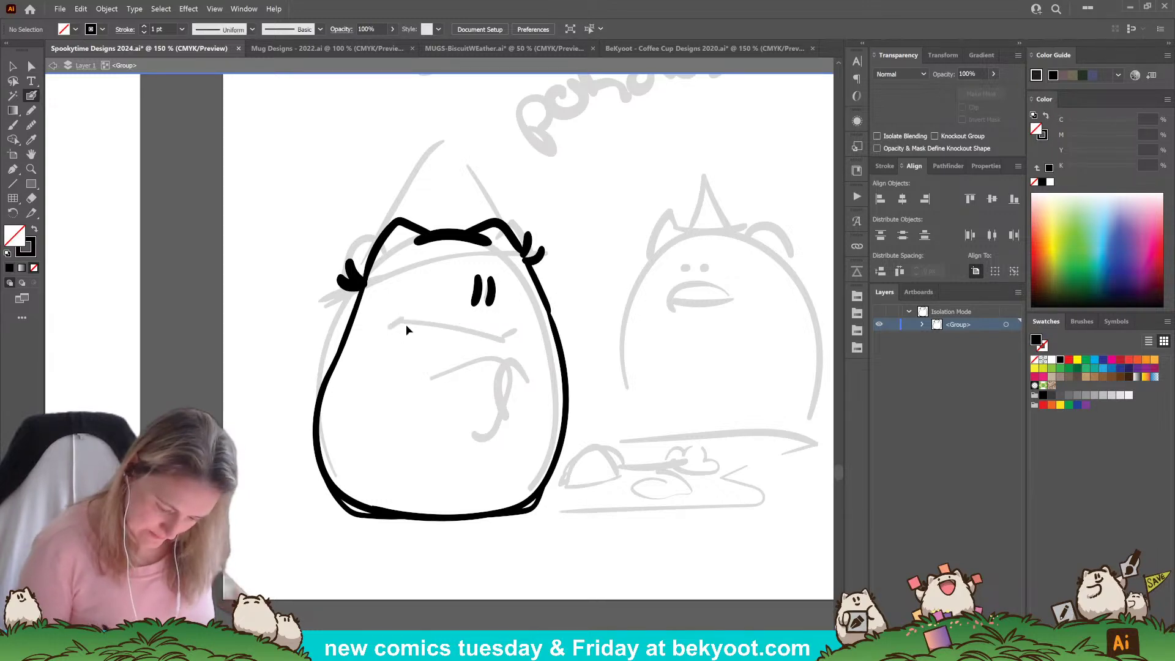
mouse_move(401, 322)
left_mouse_down()
mouse_move(507, 334)
mouse_move(534, 322)
left_mouse_up()
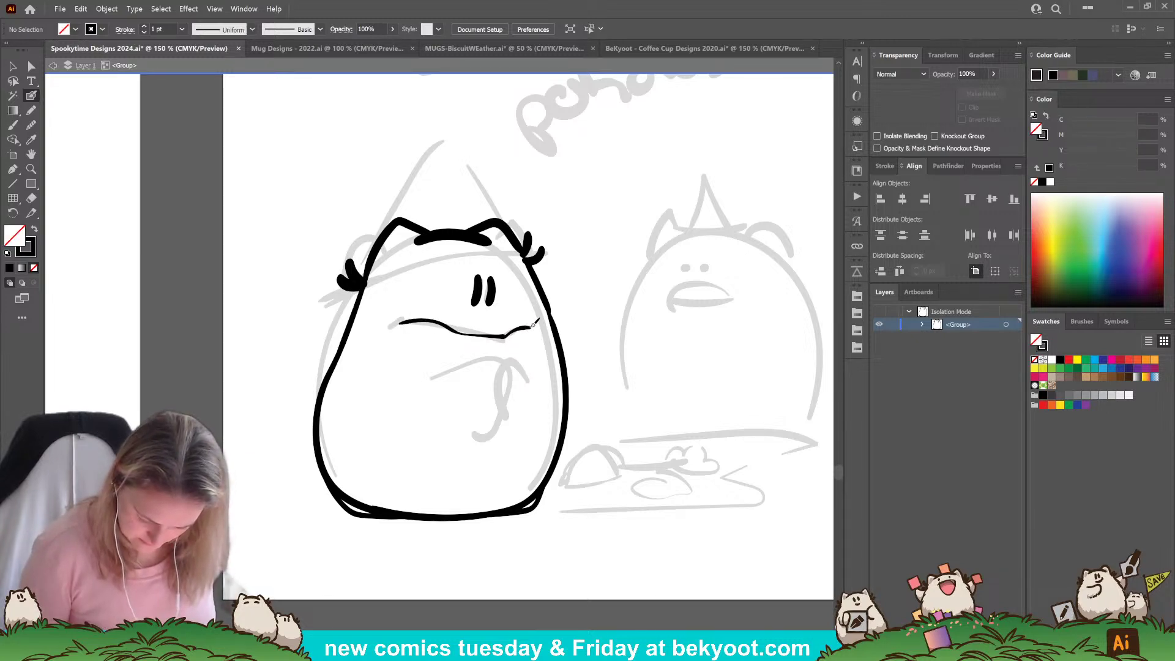
mouse_move(404, 320)
left_mouse_down()
mouse_move(396, 330)
mouse_move(527, 348)
left_mouse_up()
left_click(513, 309, "ctrl")
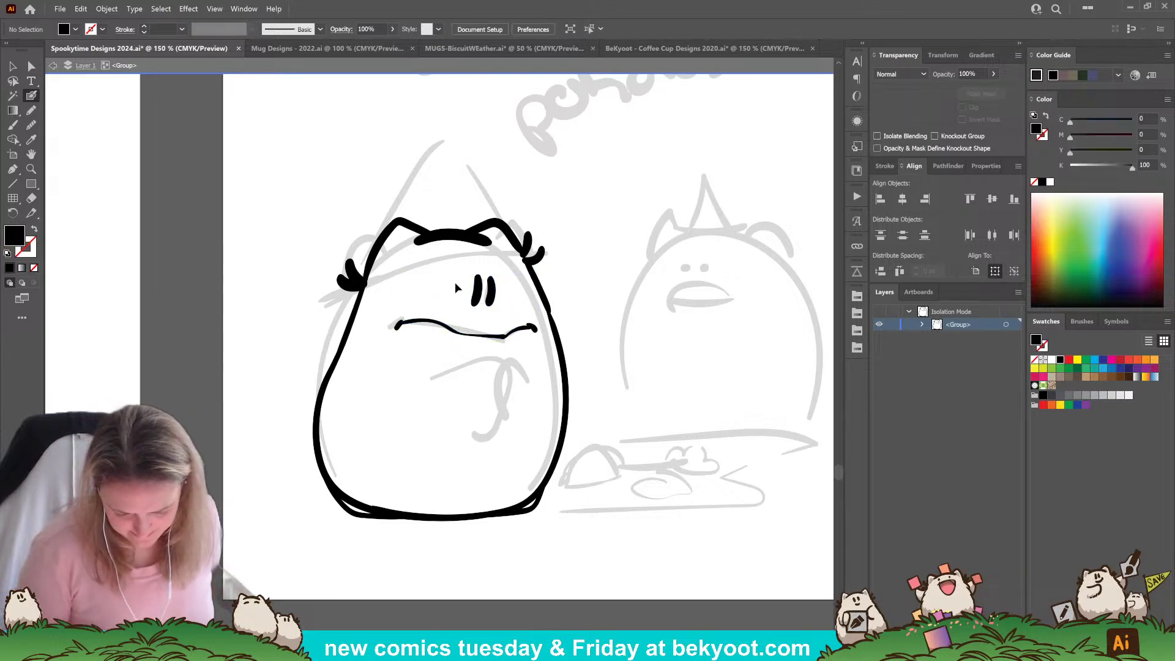
Replace the two oval eyes with two small round dot eyes just above the mouth.
left_click_drag(457, 283, 503, 312)
key("Delete")
left_click(484, 312)
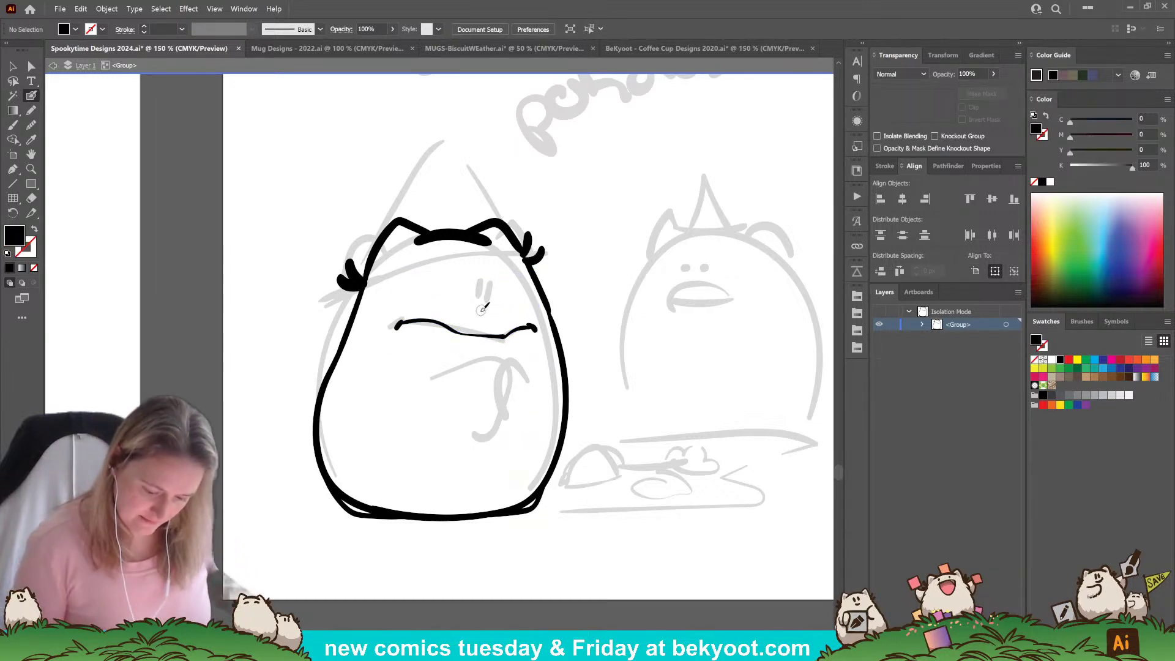
left_click(490, 312)
key("shift+x")
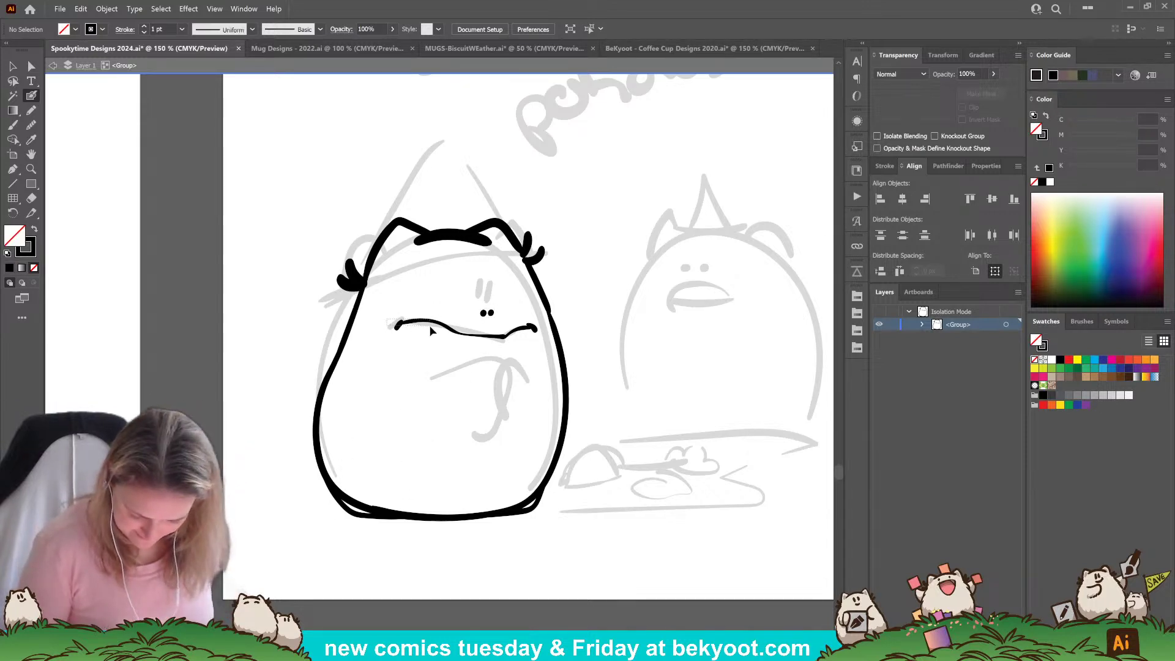
Touch up the ends of the mouth and move the mouth and dot eyes higher on the left character's face.
left_click_drag(530, 350, 530, 349)
left_click_drag(388, 330, 429, 329)
left_click_drag(512, 336, 527, 356)
left_click(494, 397, "ctrl")
left_click_drag(414, 309, 392, 301)
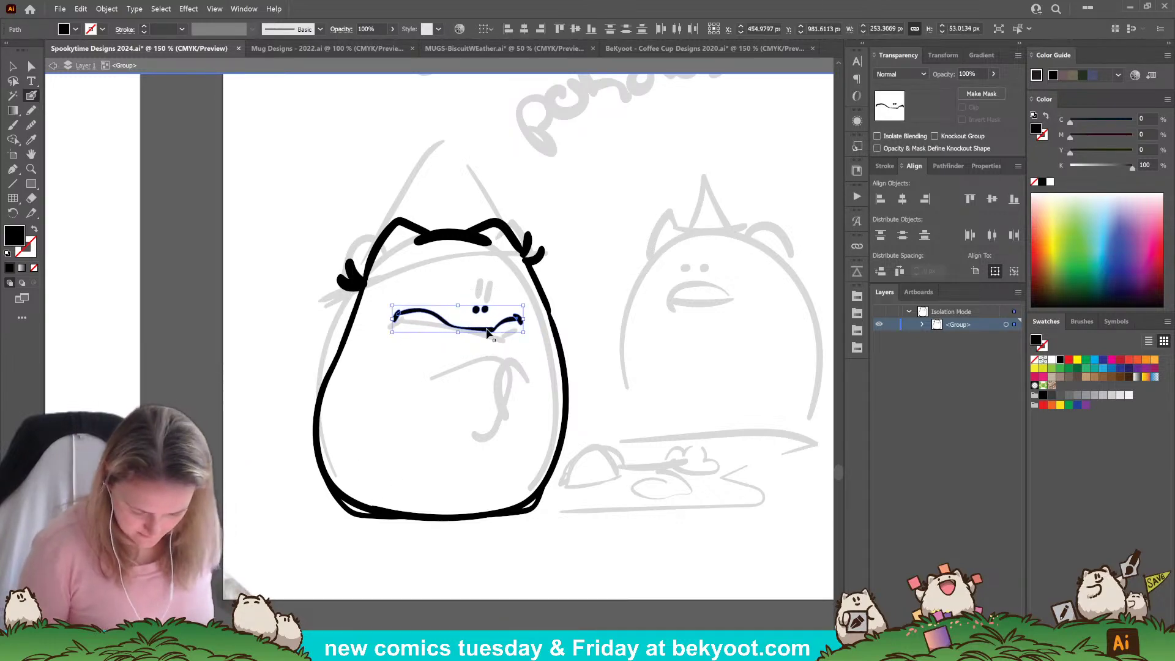
left_click_drag(487, 330, 497, 320)
left_click(500, 372, "ctrl")
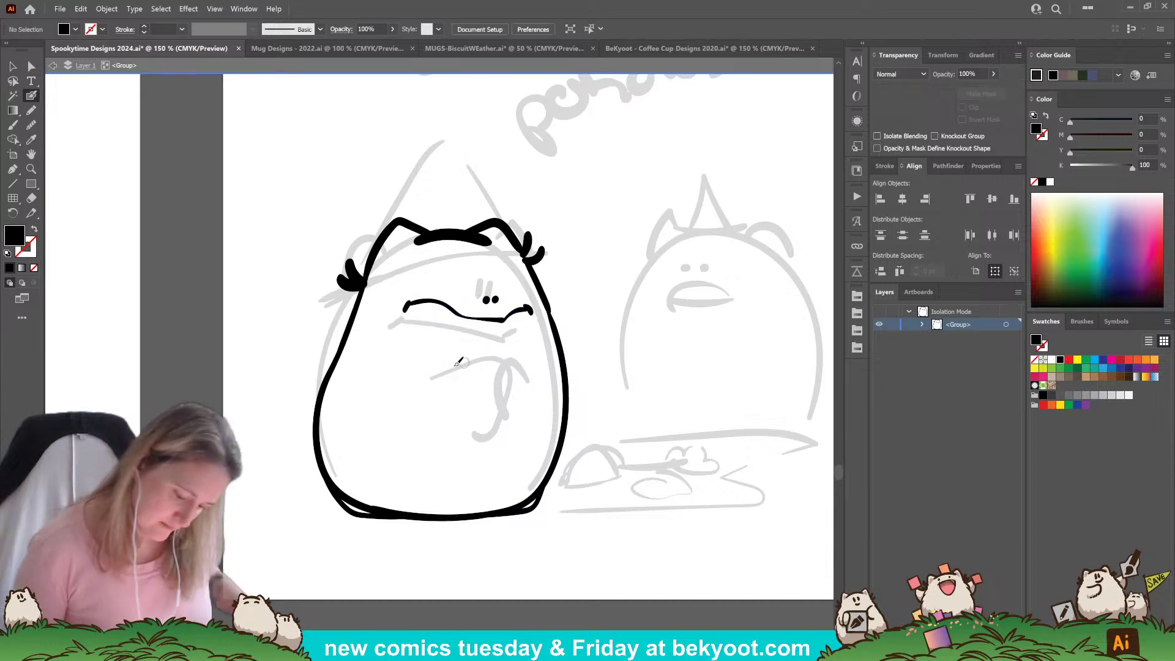
left_click_drag(459, 361, 484, 423)
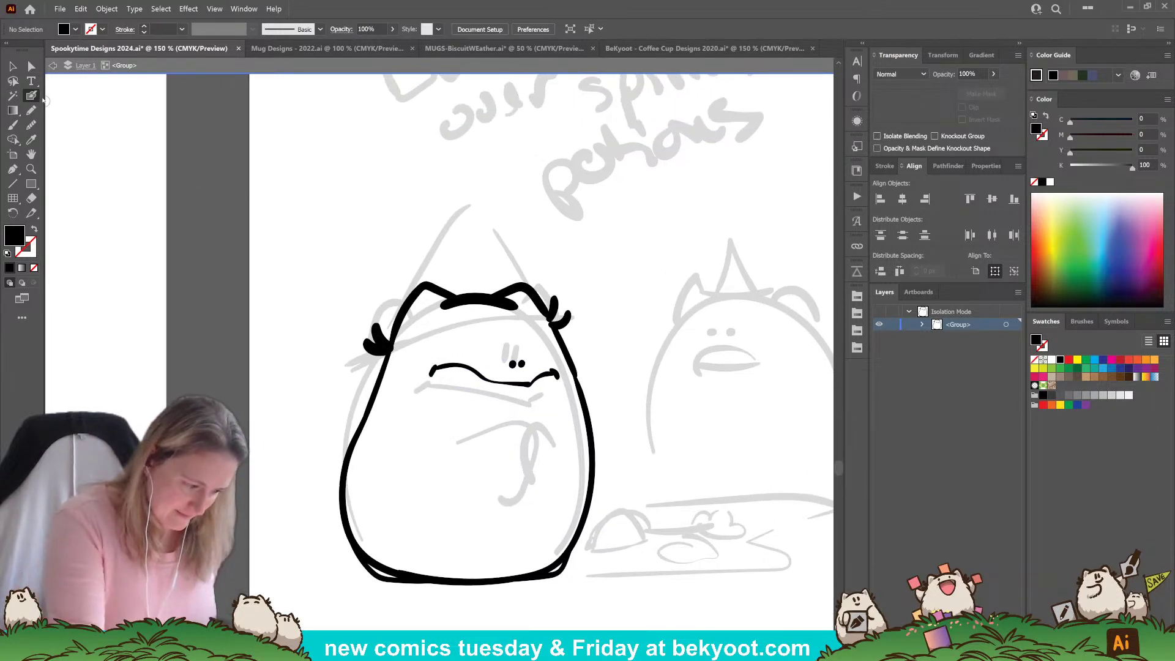
mouse_move(385, 372)
left_mouse_down()
mouse_move(333, 391)
mouse_move(404, 346)
mouse_move(606, 309)
mouse_move(596, 346)
mouse_move(578, 358)
left_mouse_up()
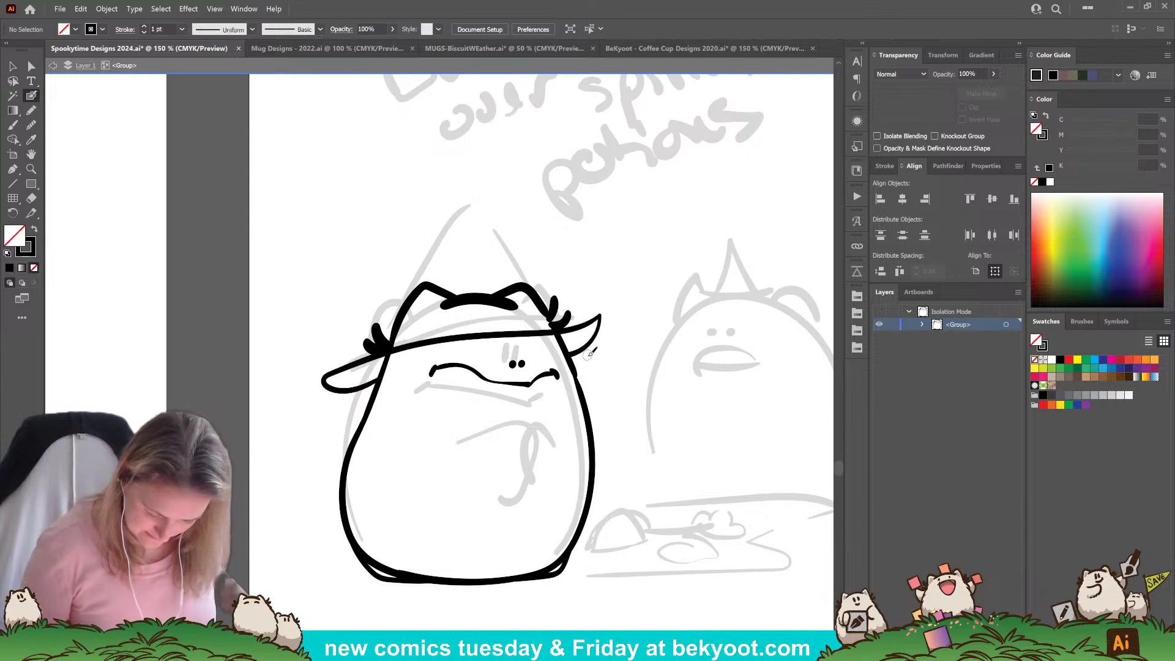
key("ctrl+z")
key("ctrl+z")
mouse_move(377, 378)
left_mouse_down()
mouse_move(336, 359)
mouse_move(408, 337)
left_mouse_up()
key("ctrl+z")
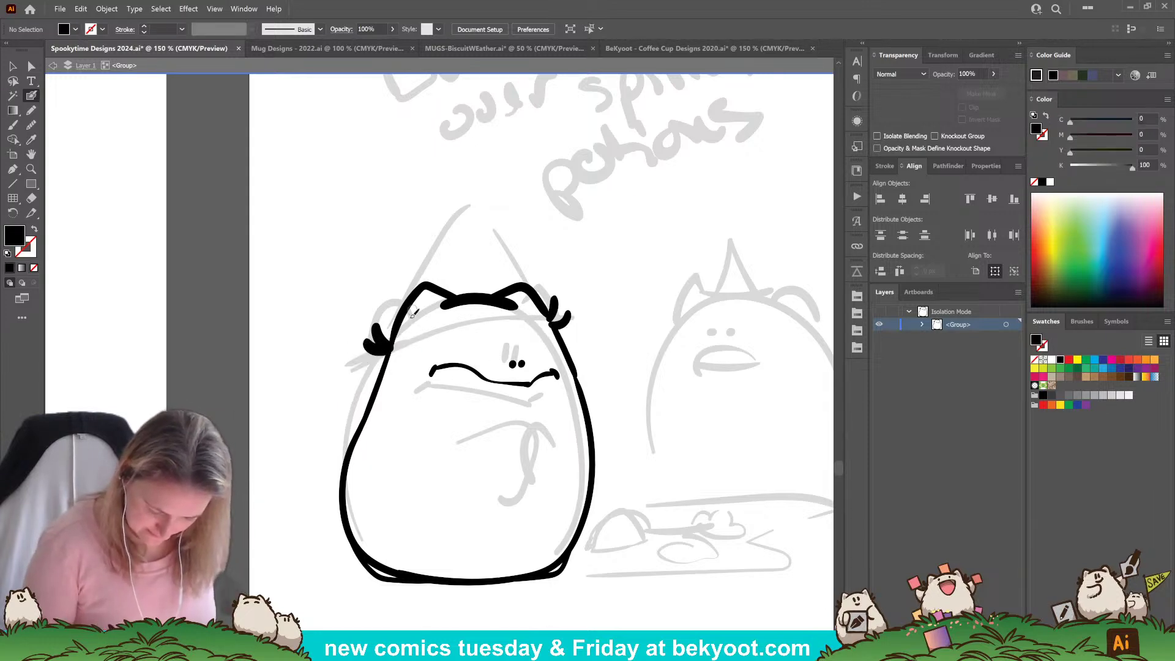
Draw a slanted hat brim across the left character's head, with a wide upturned right end and a pointed left end.
mouse_move(327, 372)
left_mouse_down()
mouse_move(523, 296)
mouse_move(615, 312)
mouse_move(562, 335)
left_mouse_up()
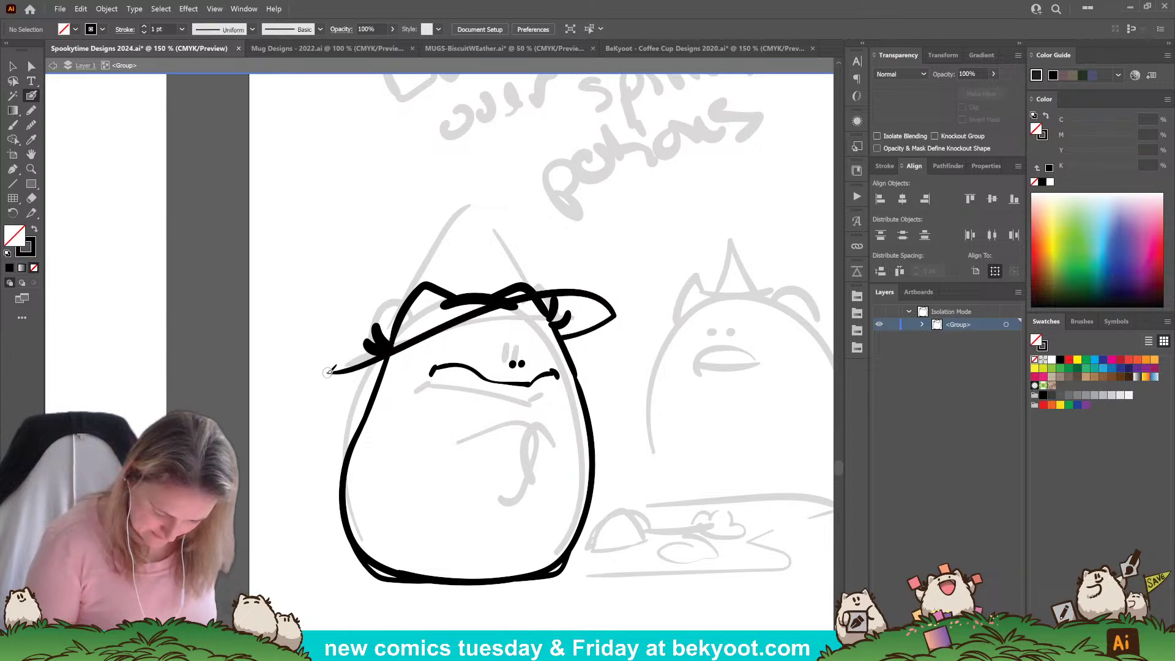
left_click_drag(328, 372, 382, 367)
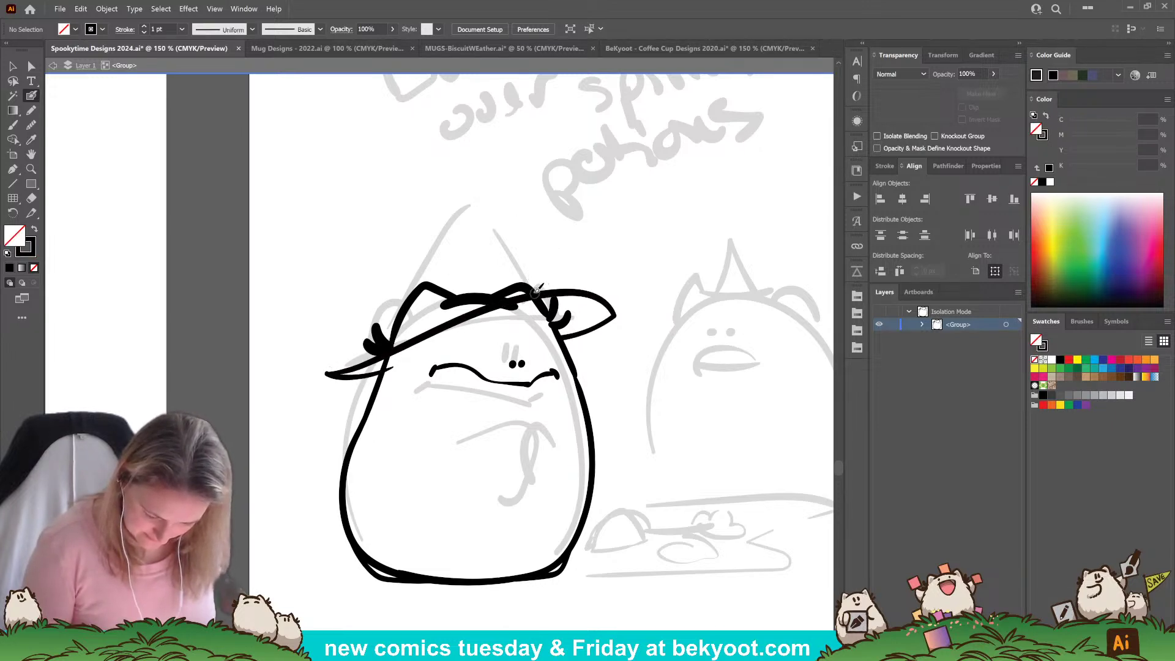
left_click_drag(544, 292, 459, 213)
mouse_move(424, 225)
left_mouse_down()
mouse_move(404, 248)
mouse_move(439, 244)
mouse_move(408, 292)
left_mouse_up()
key("ctrl+z")
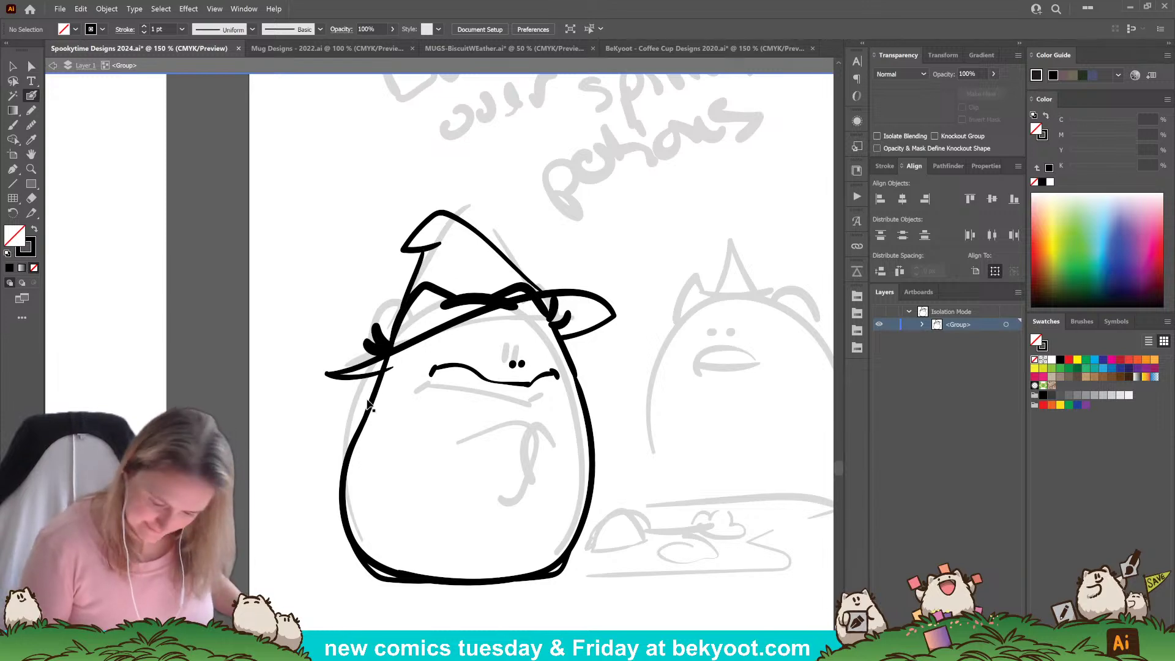
key("ctrl+z")
key("ctrl+z")
key("ctrl+z")
Draw the hat's crown with its tip folded over to the left, and join its edges to the brim.
mouse_move(520, 284)
left_mouse_down()
mouse_move(416, 228)
mouse_move(383, 251)
mouse_move(372, 283)
mouse_move(412, 270)
mouse_move(402, 311)
left_mouse_up()
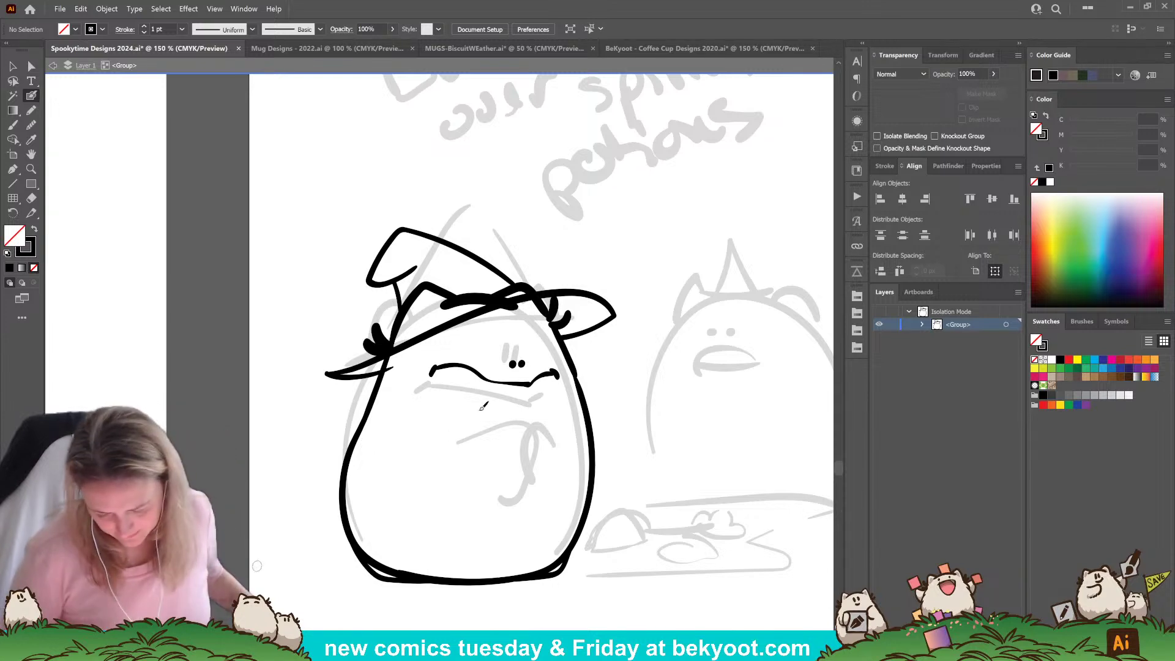
left_click(399, 296, "ctrl")
mouse_move(403, 314)
left_mouse_down()
mouse_move(412, 285)
mouse_move(399, 298)
left_mouse_up()
left_click(411, 320, "ctrl")
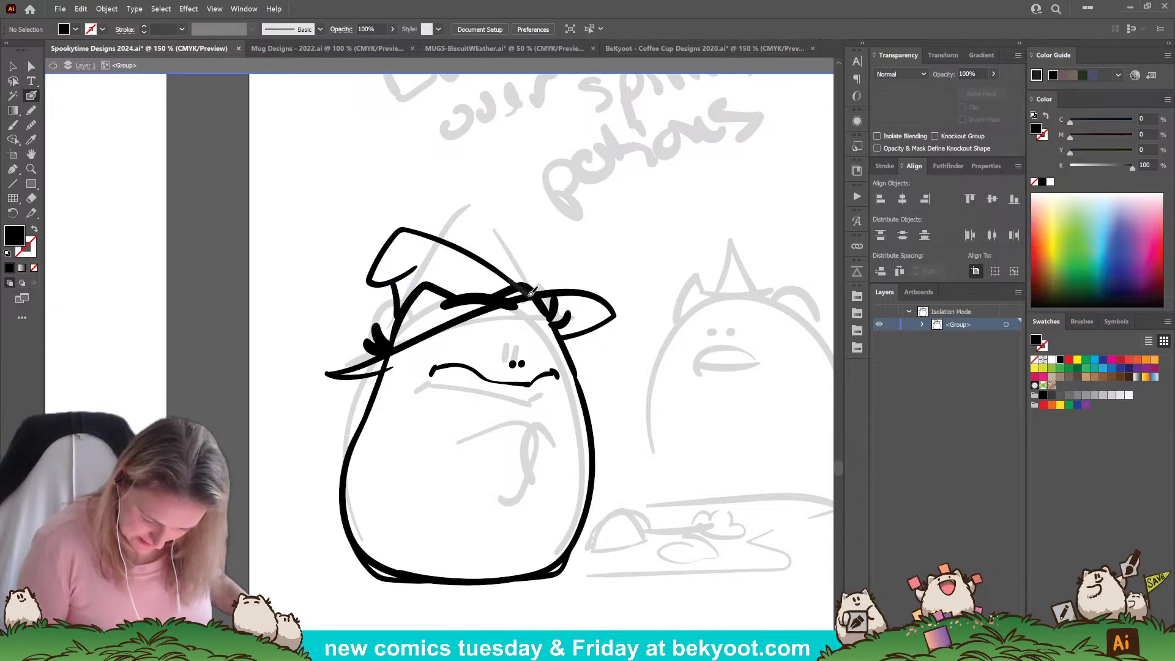
left_click_drag(531, 292, 534, 294)
key("shift+x")
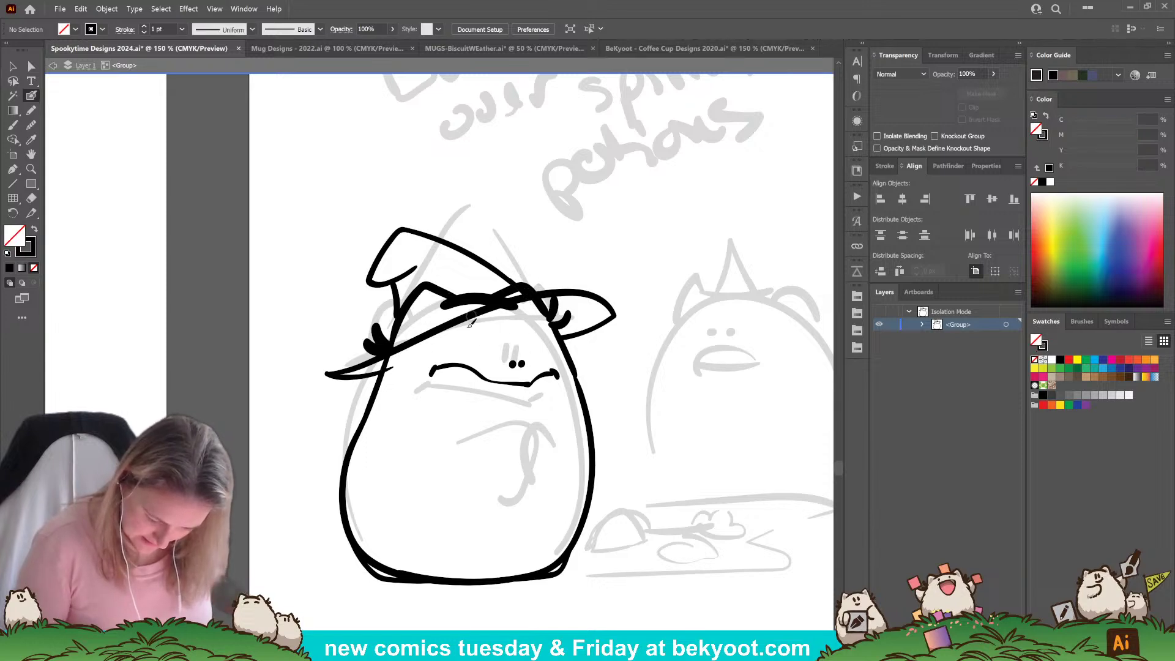
left_click(428, 294, "ctrl")
left_click(340, 331, "ctrl")
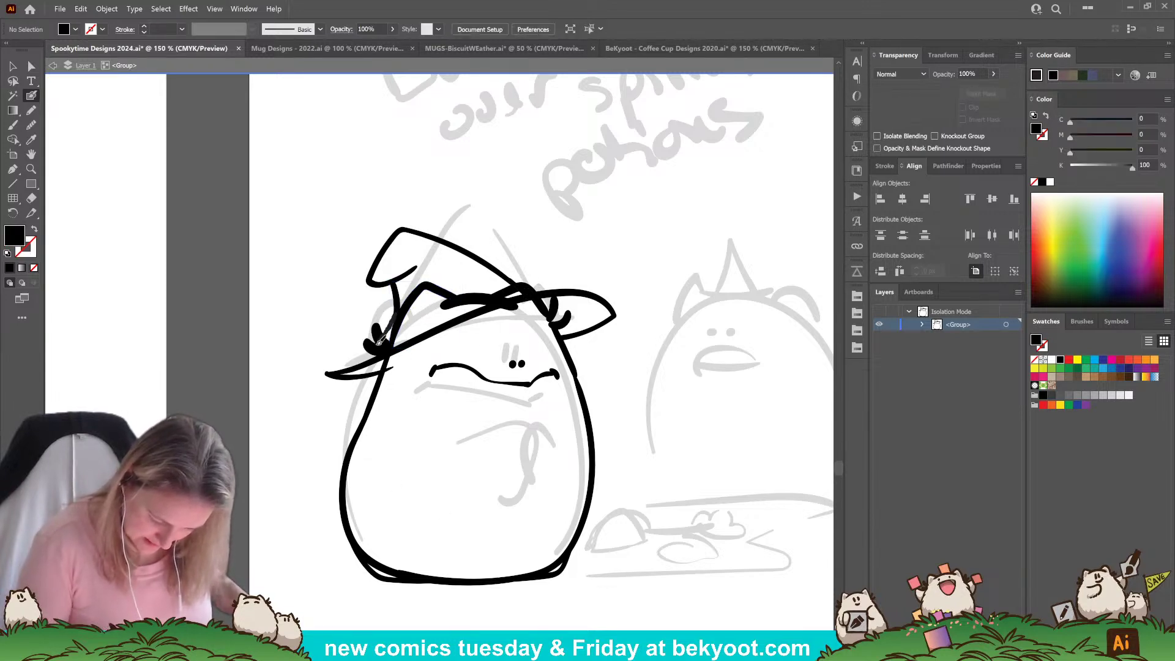
left_click_drag(366, 361, 364, 364)
Draw the left character's arms, one curving across the belly and one behind the right side, and add short eyebrows above the eyes.
mouse_move(441, 462)
left_mouse_down()
mouse_move(398, 398)
mouse_move(506, 449)
left_mouse_up()
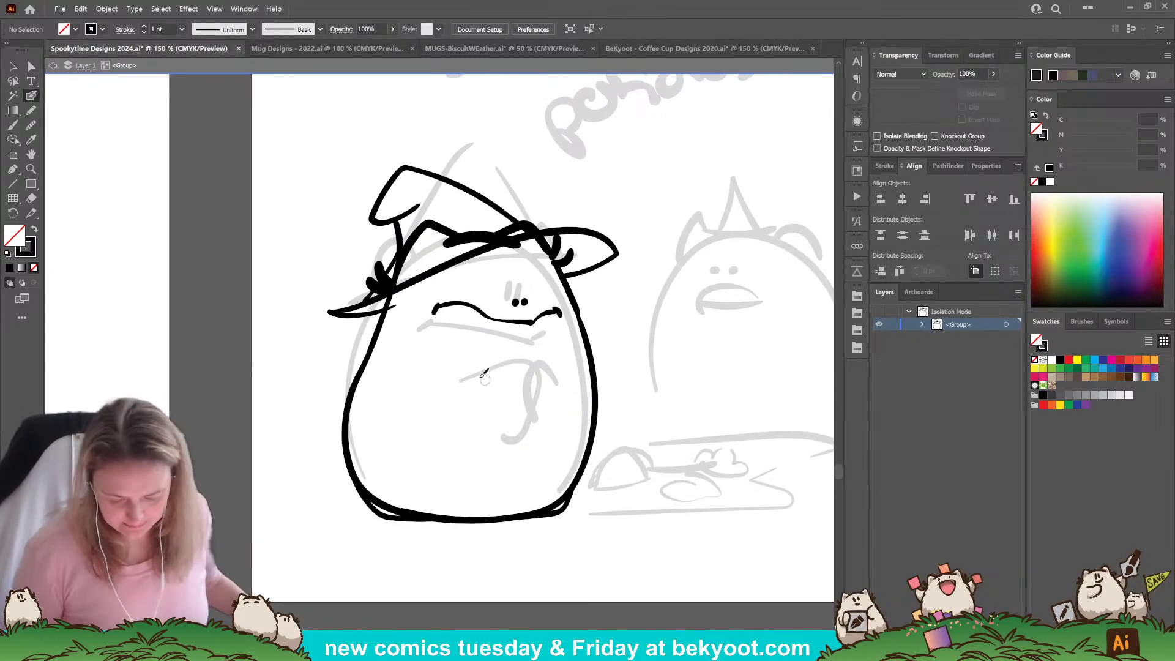
mouse_move(476, 354)
left_mouse_down()
mouse_move(477, 407)
mouse_move(407, 402)
left_mouse_up()
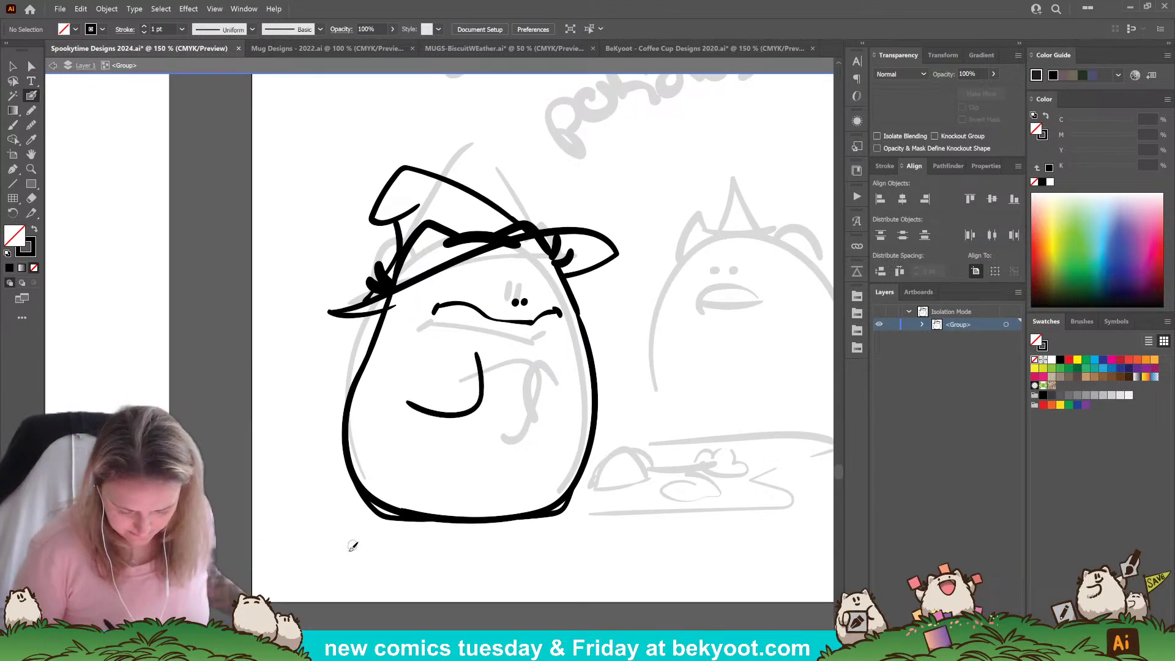
mouse_move(592, 345)
left_mouse_down()
mouse_move(607, 383)
mouse_move(599, 396)
left_mouse_up()
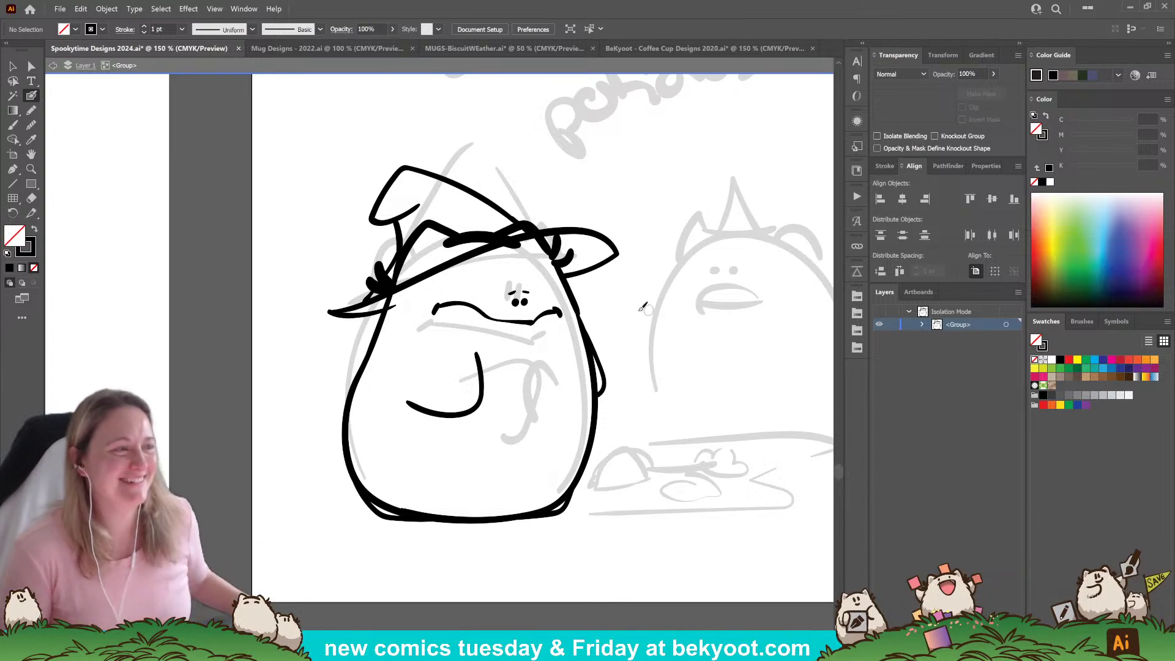
Draw a short thick arc along the top of the right character's head.
left_click_drag(636, 407, 520, 393)
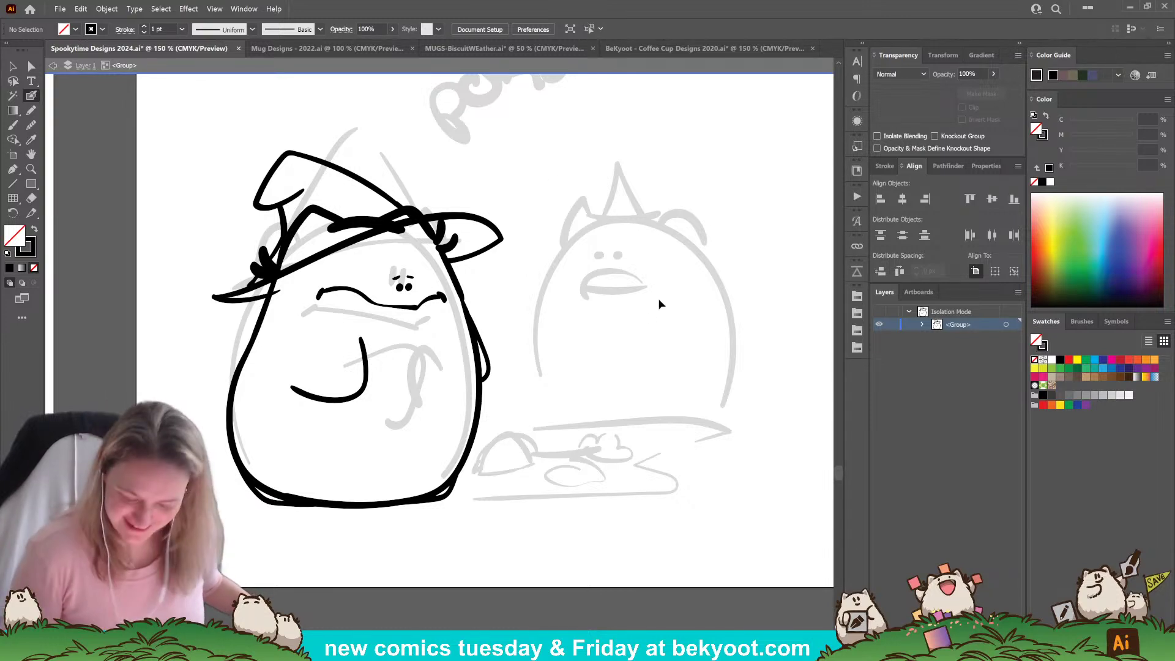
left_click_drag(578, 415, 615, 383)
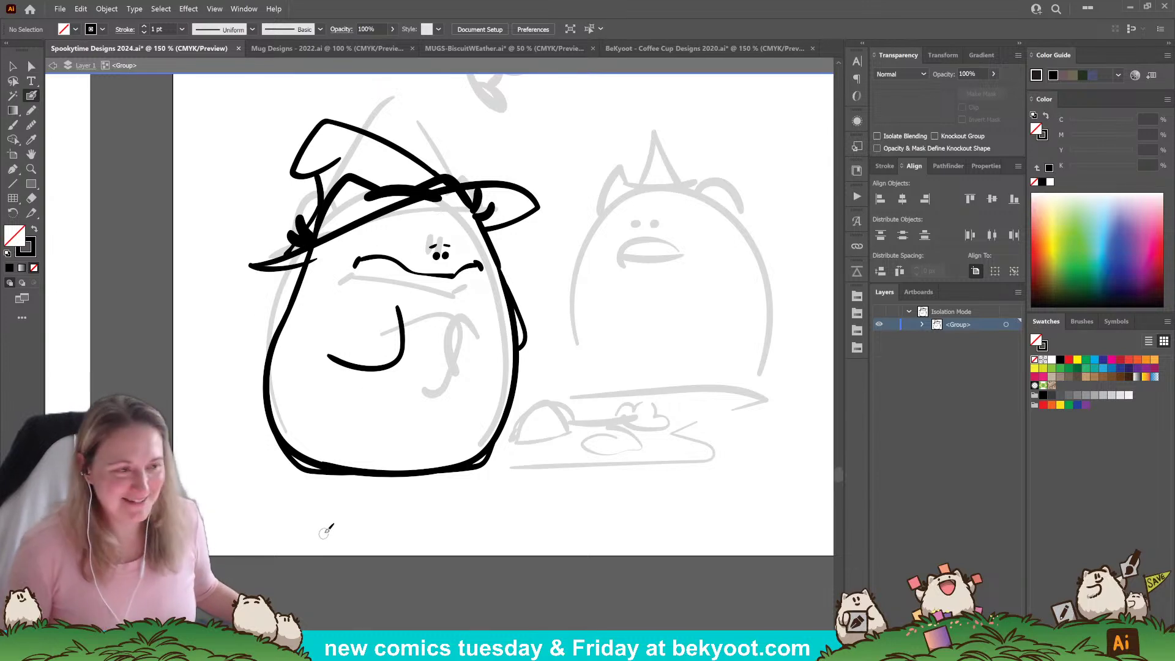
left_click_drag(584, 513, 494, 577)
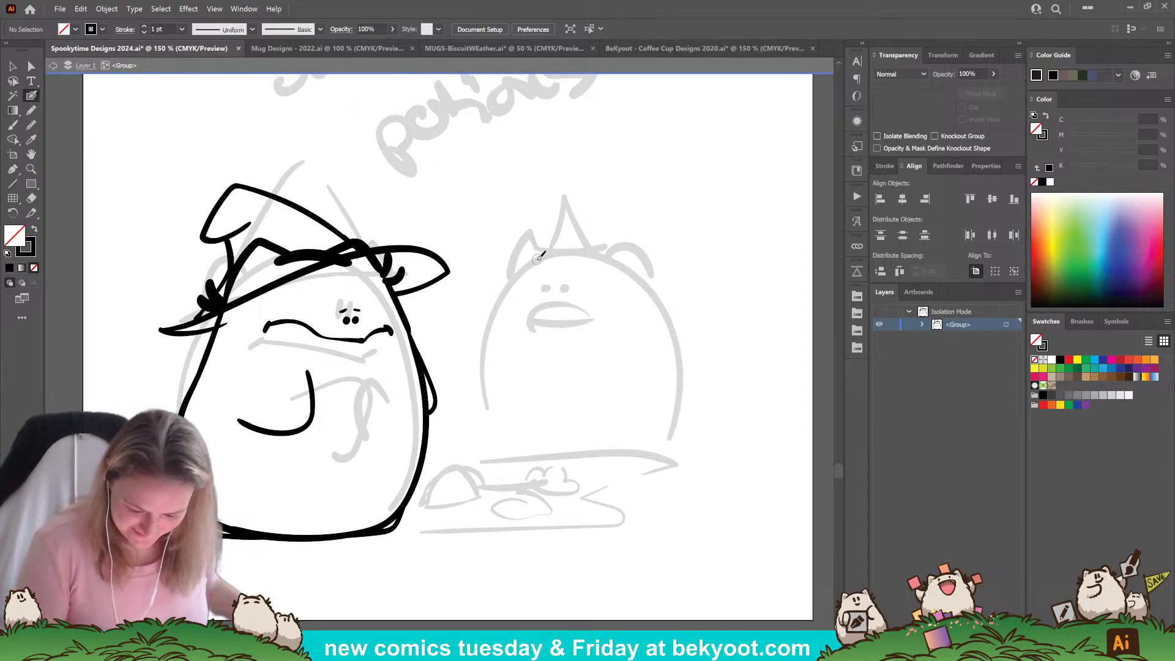
mouse_move(536, 260)
left_mouse_down()
mouse_move(605, 255)
mouse_move(562, 251)
mouse_move(610, 261)
left_mouse_up()
key("ctrl+z")
key("ctrl+z")
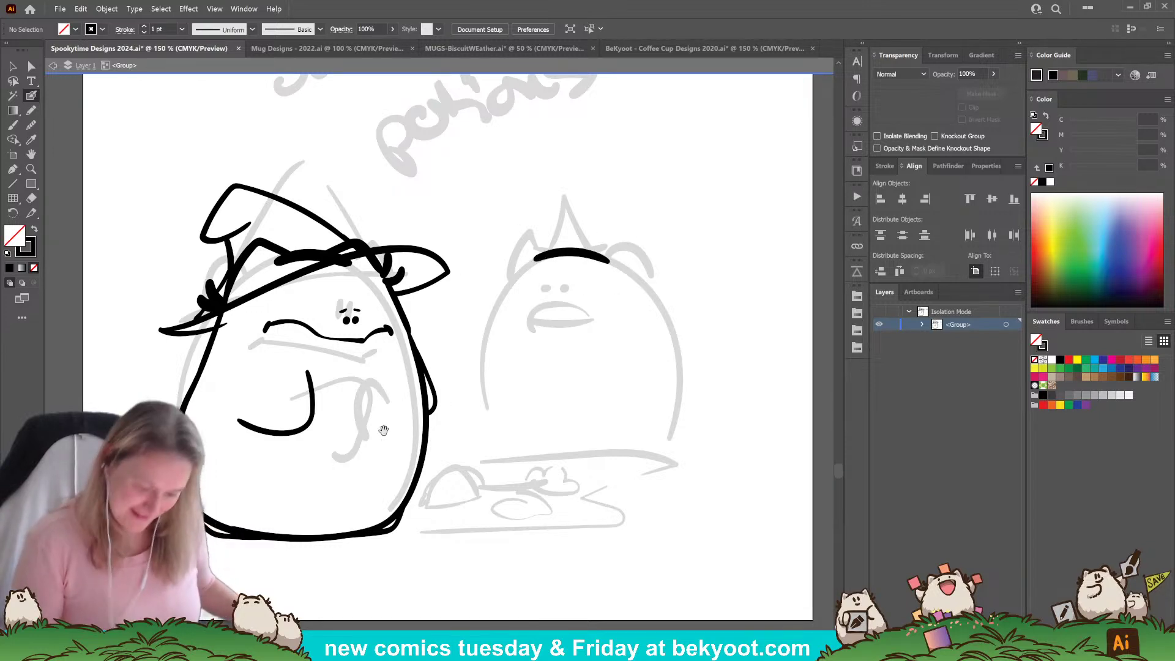
left_click_drag(383, 430, 458, 437)
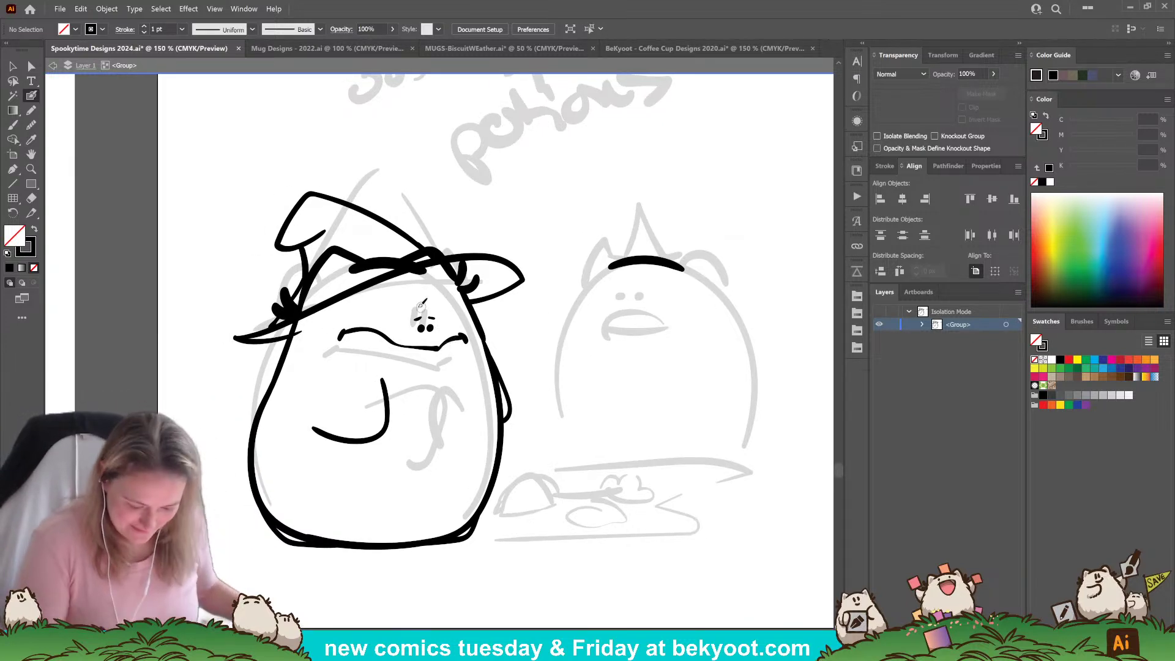
mouse_move(440, 334)
left_mouse_down()
mouse_move(454, 303)
mouse_move(432, 329)
left_mouse_up()
left_click(438, 409)
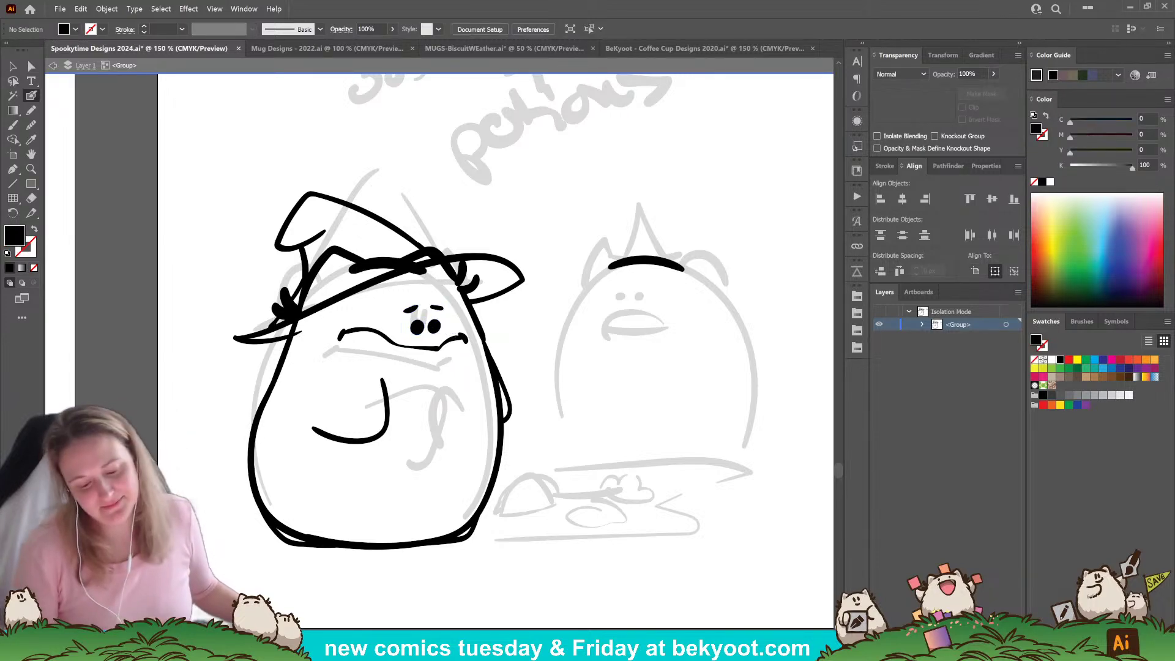
key("ctrl+z")
key("ctrl+z")
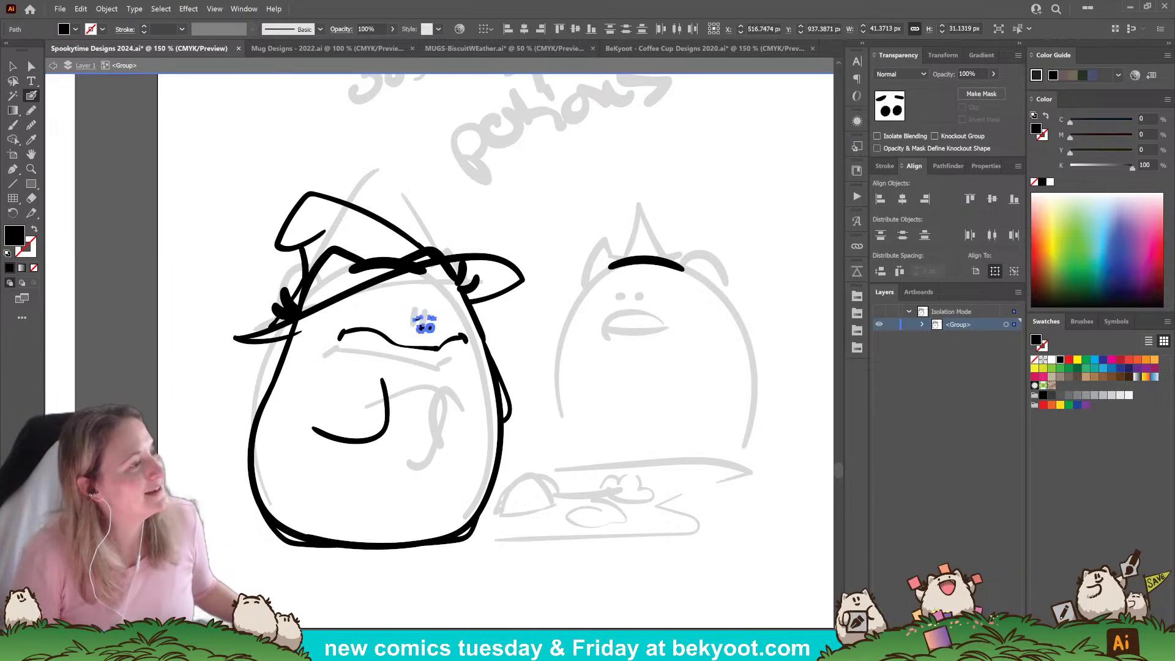
left_click(497, 535, "ctrl")
left_click_drag(494, 439, 472, 408)
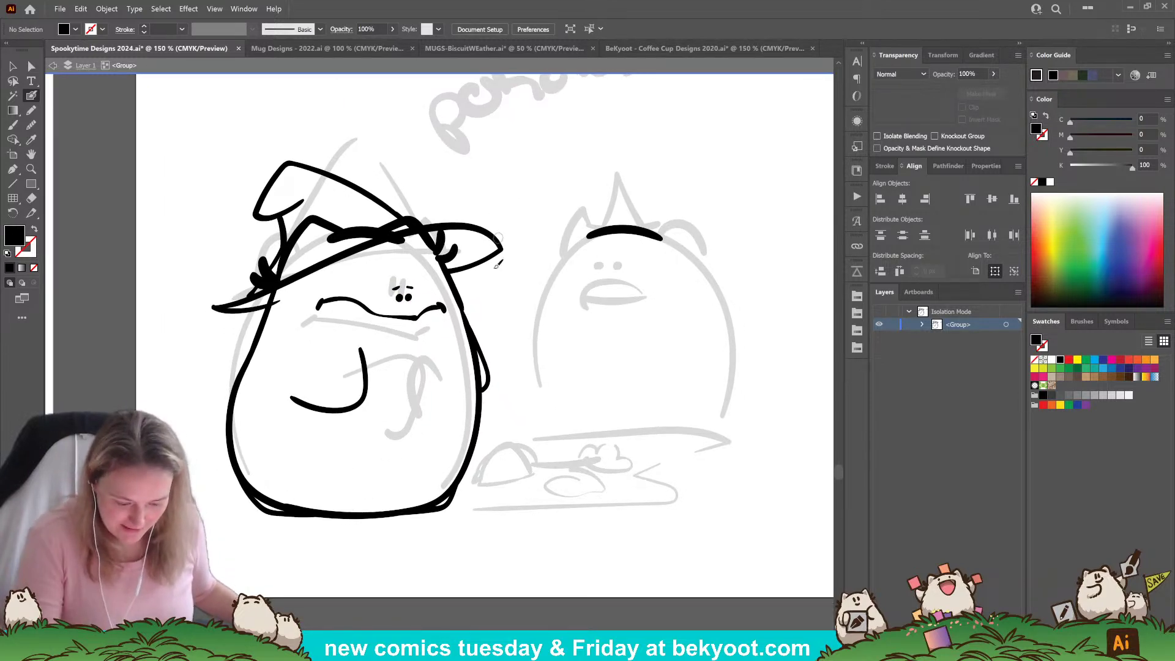
left_click_drag(479, 504, 507, 558)
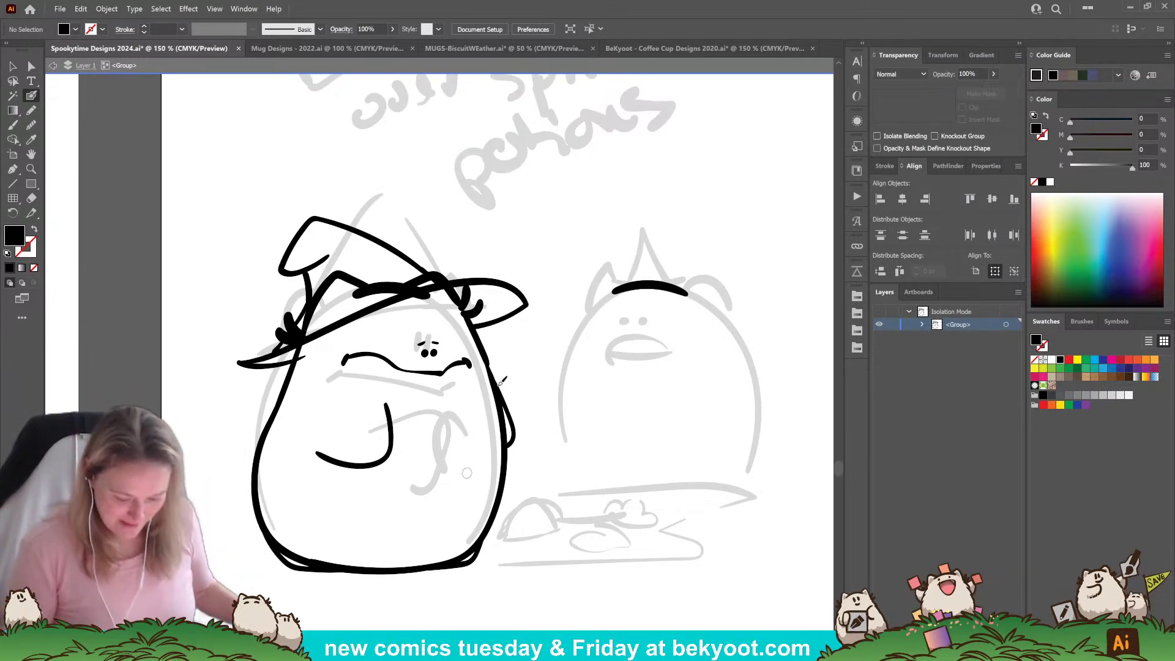
mouse_move(494, 378)
left_mouse_down()
mouse_move(543, 399)
mouse_move(551, 434)
mouse_move(508, 462)
left_mouse_up()
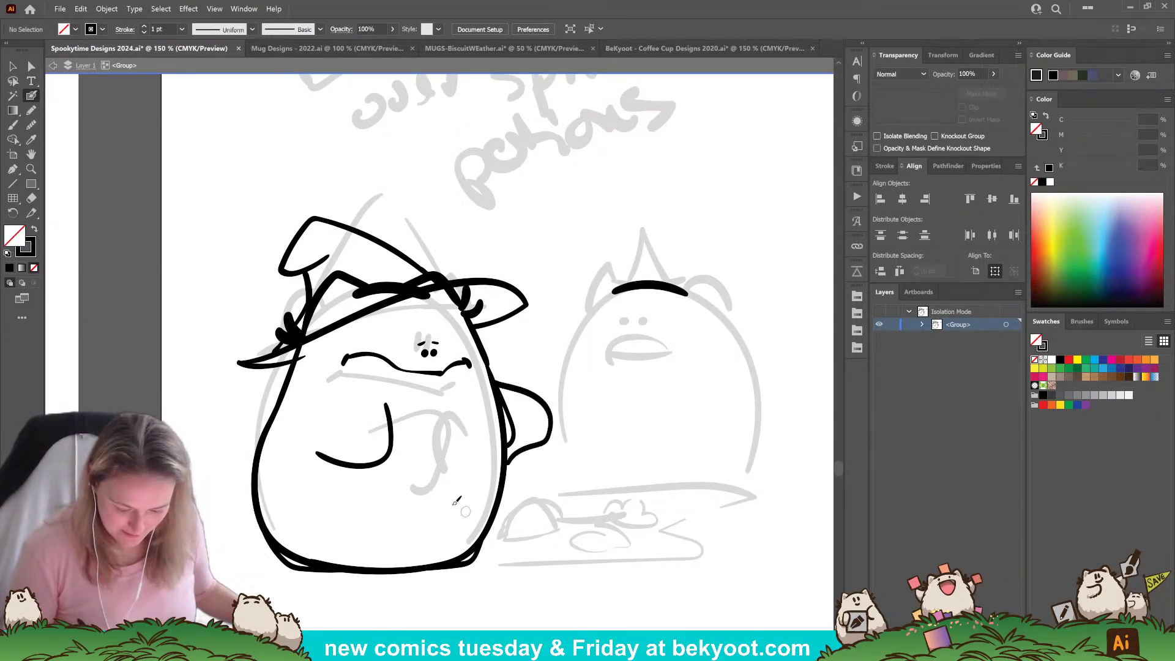
mouse_move(401, 409)
left_mouse_down()
mouse_move(456, 428)
mouse_move(450, 453)
mouse_move(401, 491)
left_mouse_up()
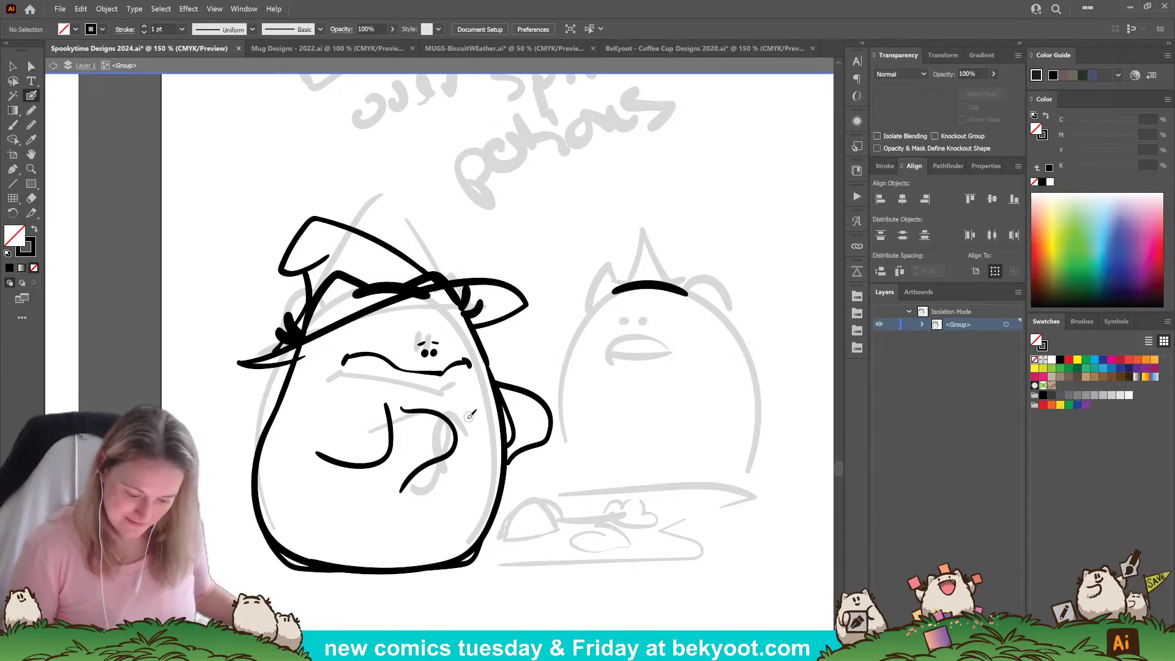
key("ctrl+z")
key("ctrl+z")
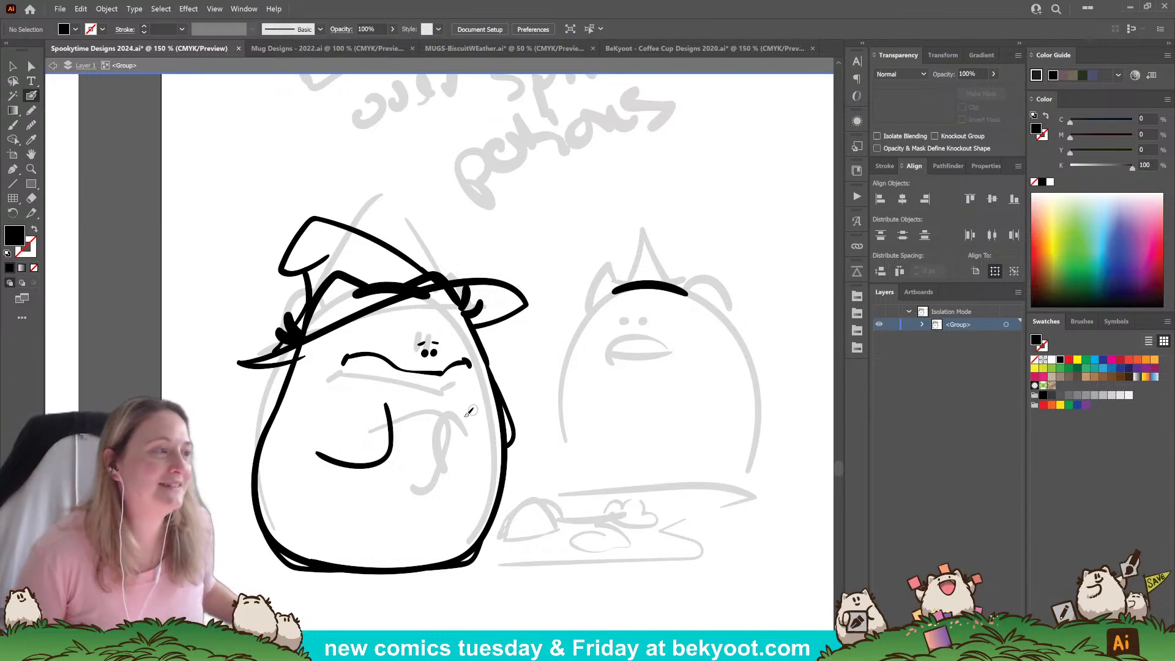
Draw the right character's two ears at the ends of the thick head line, plus two dot eyes and a half-round open mouth.
left_click_drag(431, 399, 373, 414)
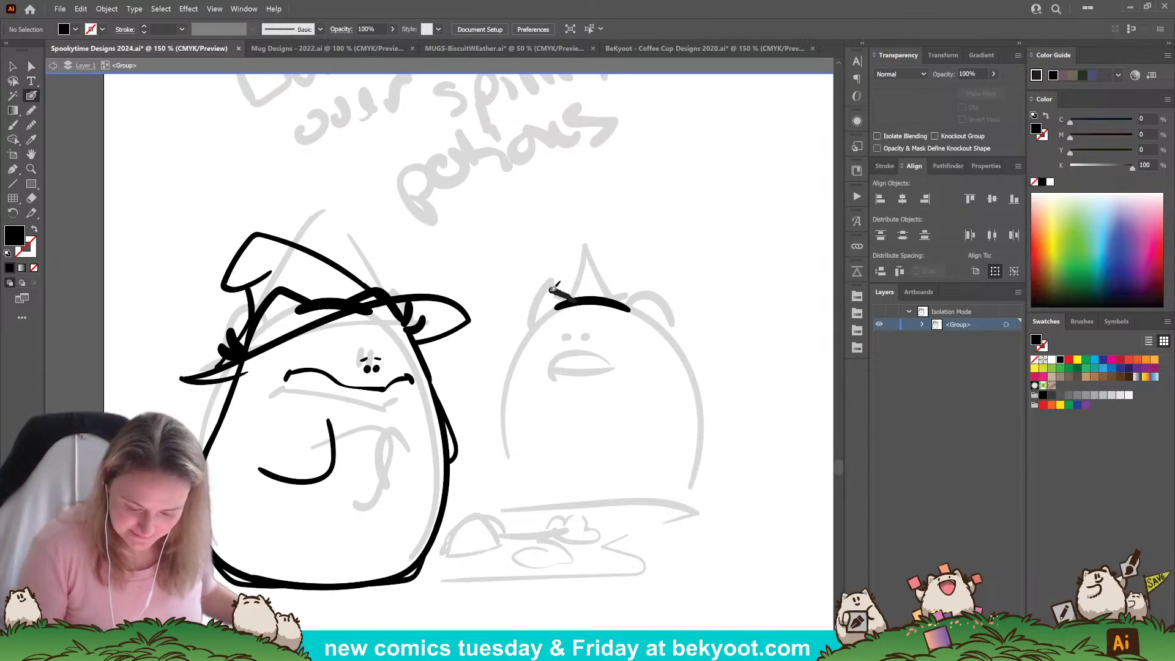
mouse_move(553, 289)
left_mouse_down()
mouse_move(525, 337)
mouse_move(593, 301)
mouse_move(576, 302)
mouse_move(641, 285)
mouse_move(658, 295)
mouse_move(667, 319)
left_mouse_up()
key("ctrl+z")
key("ctrl+z")
key("ctrl+z")
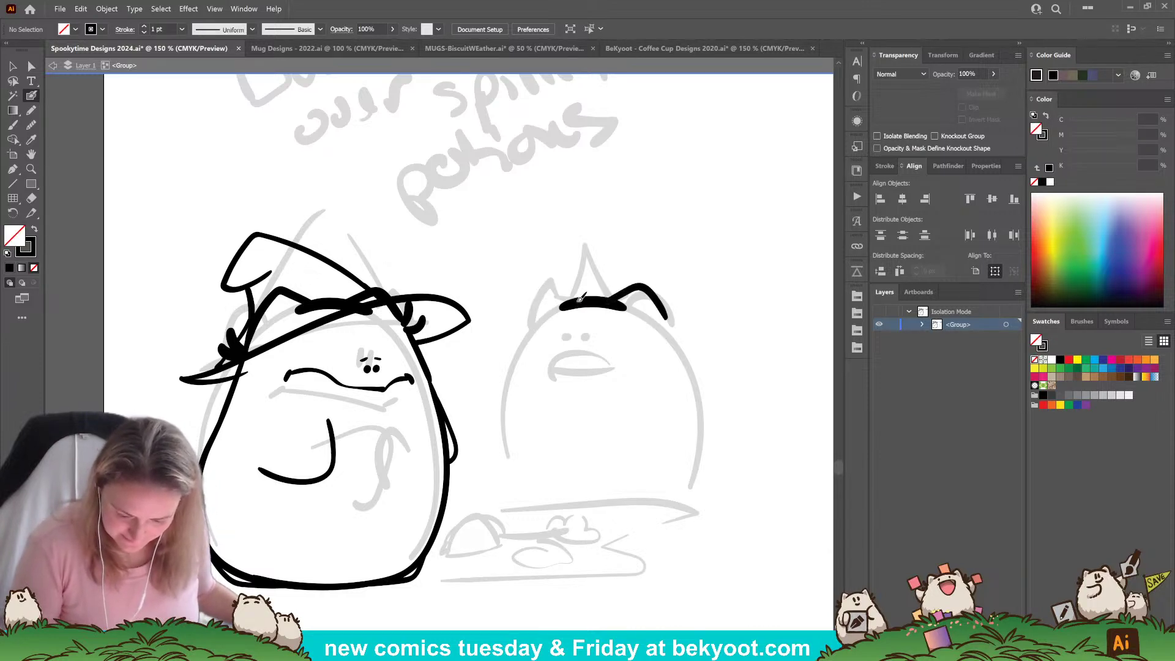
mouse_move(580, 298)
left_mouse_down()
mouse_move(548, 280)
mouse_move(529, 333)
left_mouse_up()
key("ctrl+z")
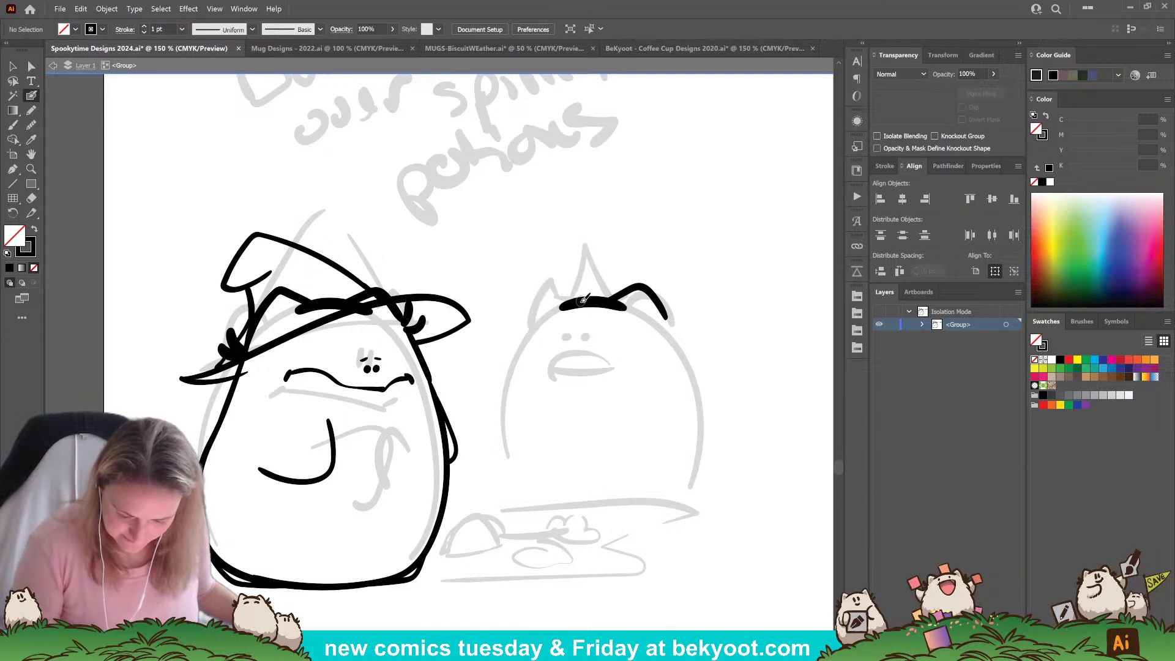
mouse_move(587, 299)
left_mouse_down()
mouse_move(553, 284)
mouse_move(527, 334)
left_mouse_up()
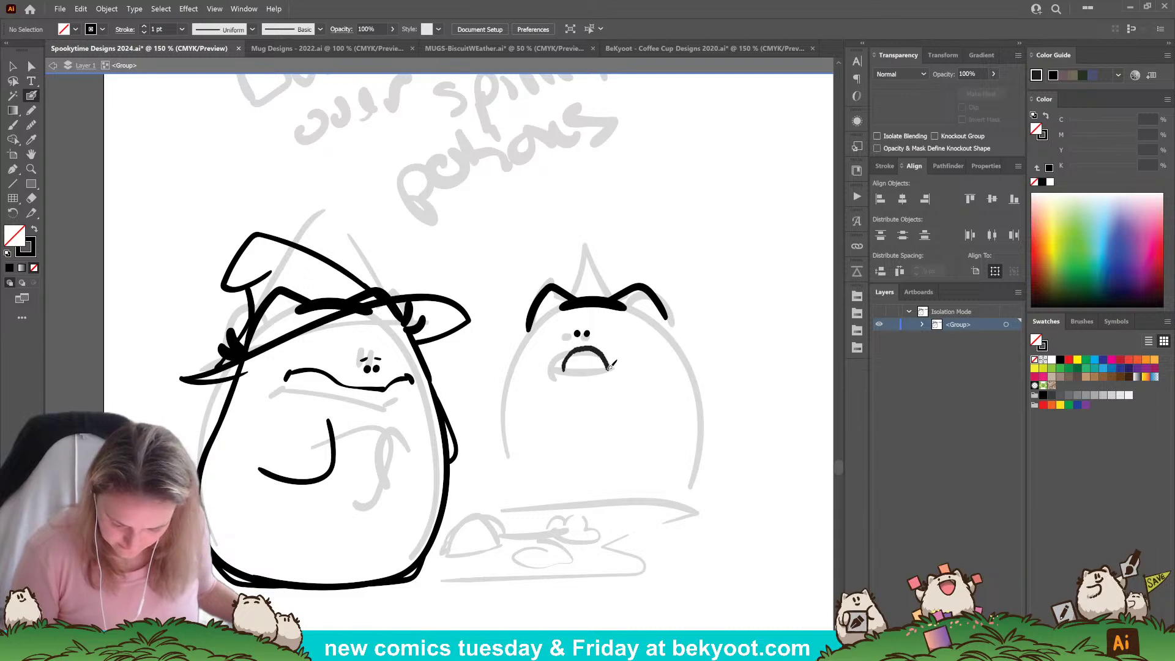
left_click_drag(610, 366, 563, 369)
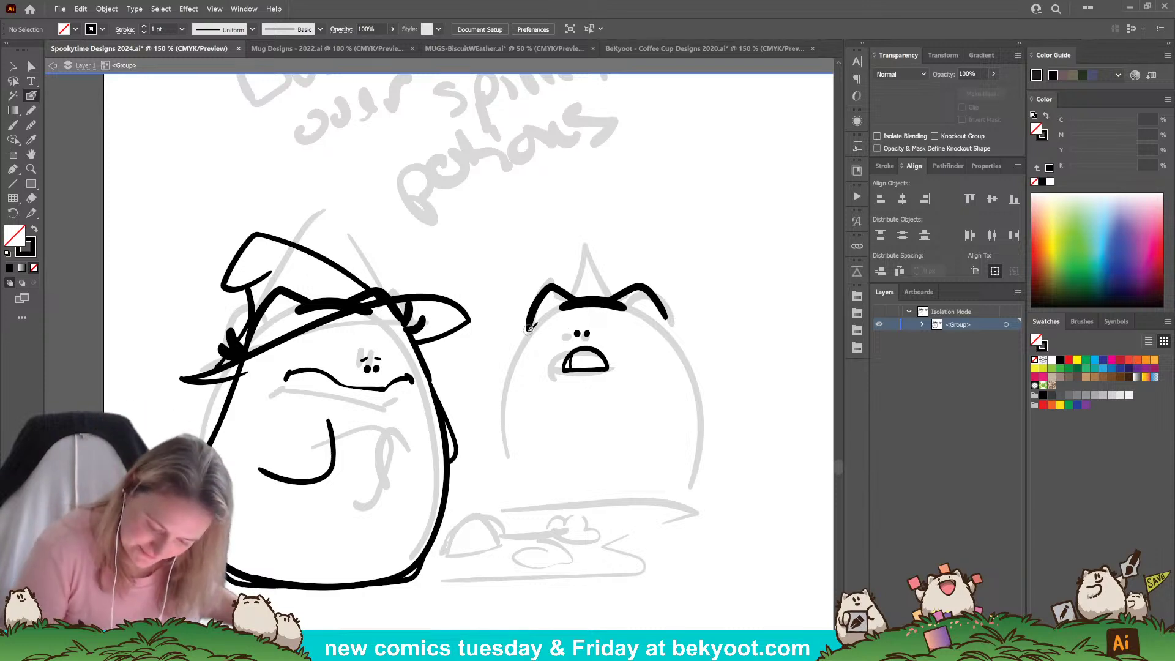
left_click_drag(525, 331, 500, 365)
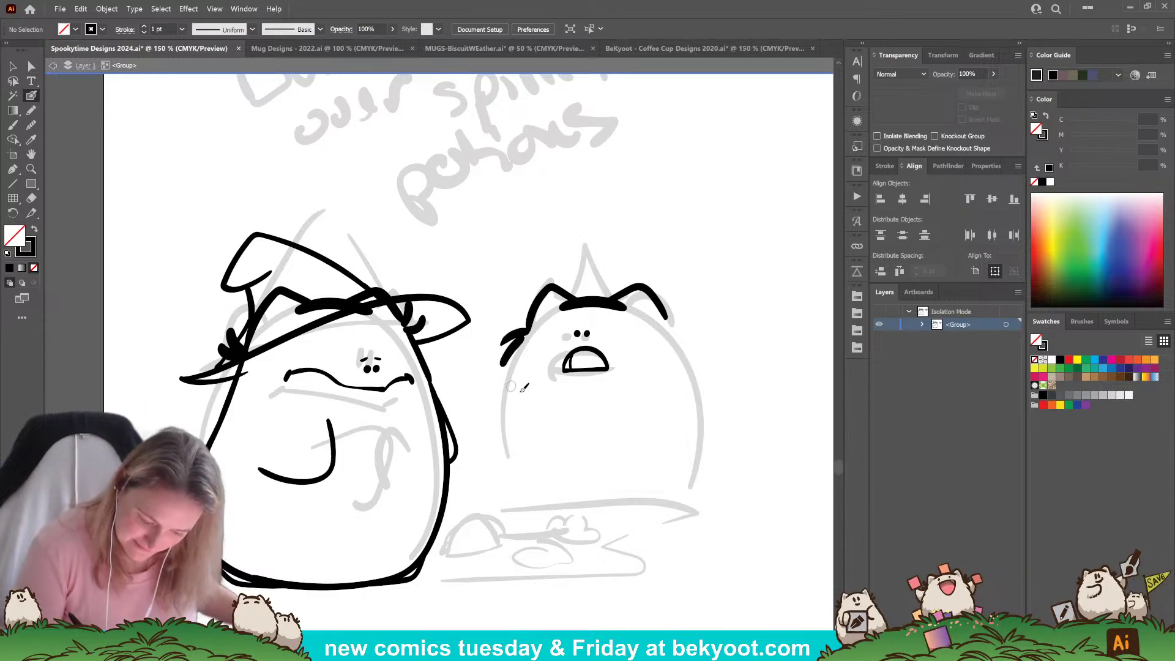
key("ctrl+z")
key("ctrl+z")
Delete the fur tufts on both sides of the left character's head and redraw them as compact tufts near the hat brim.
left_click(413, 329, "ctrl")
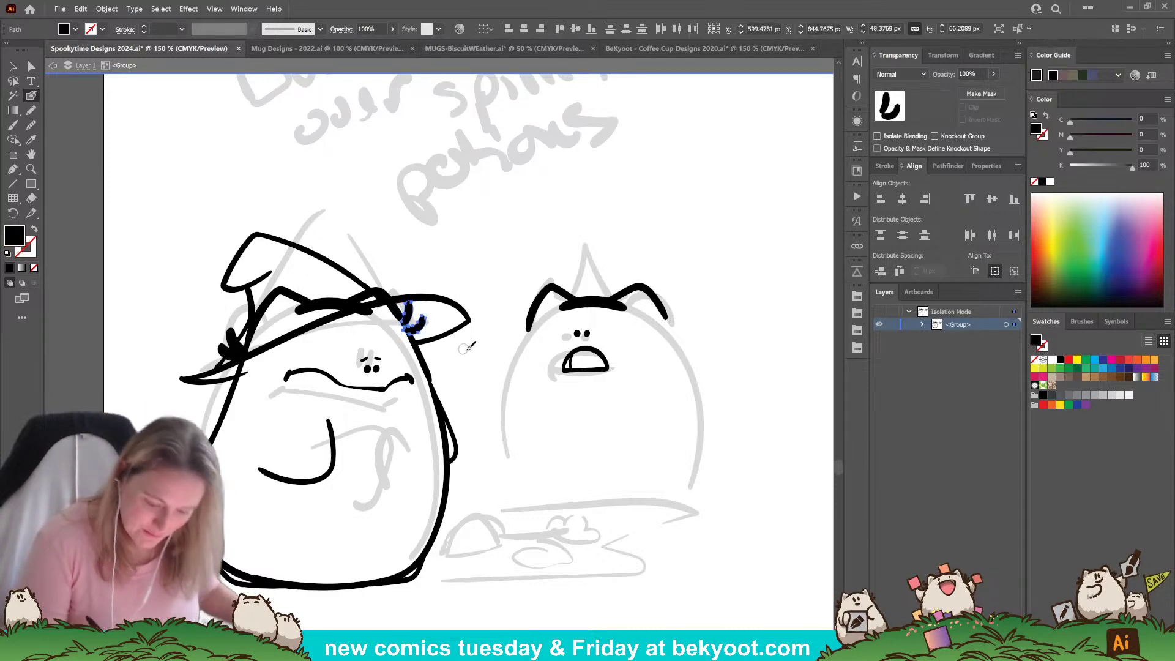
key("Delete")
mouse_move(409, 325)
left_mouse_down()
mouse_move(431, 334)
mouse_move(427, 317)
left_mouse_up()
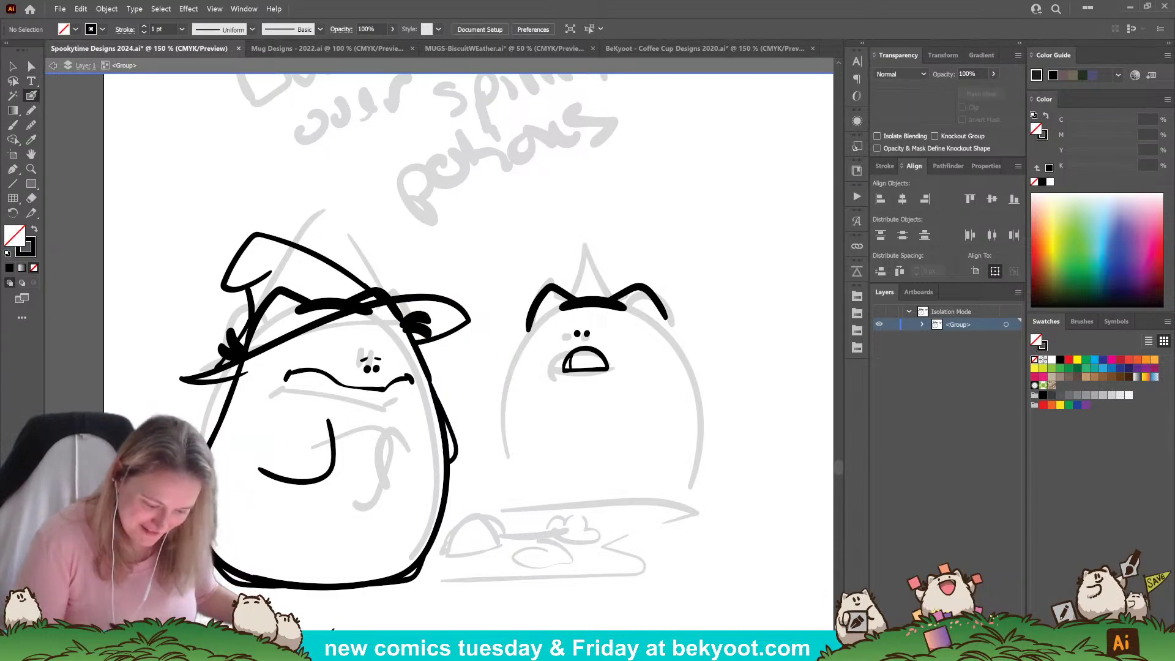
left_click(221, 349, "ctrl")
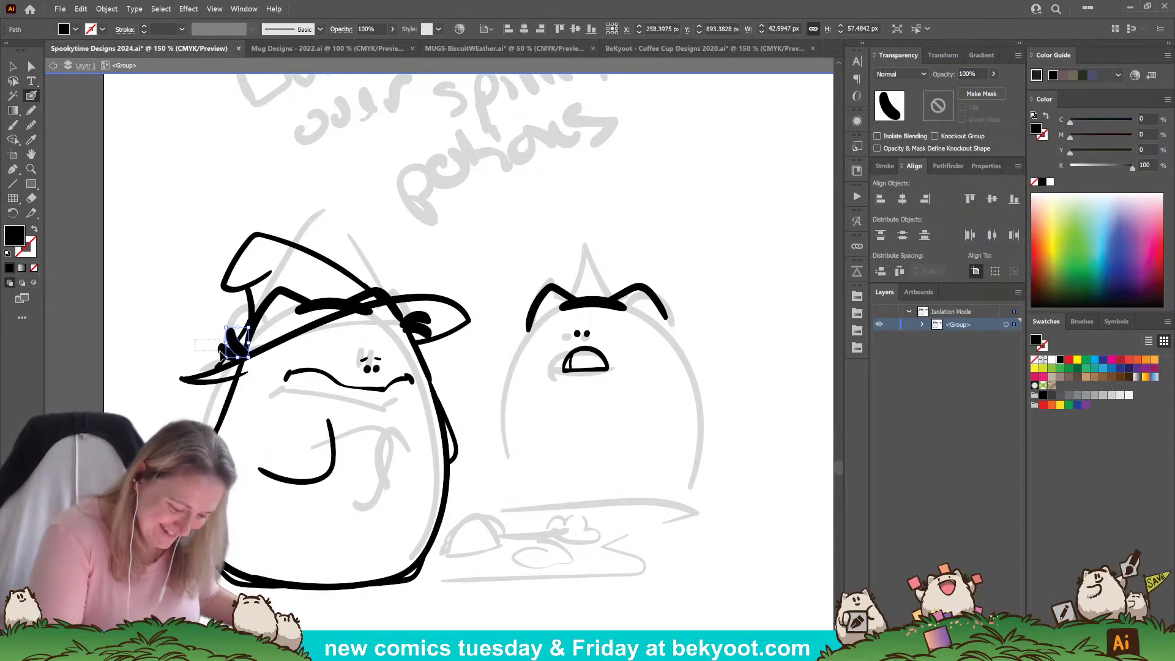
left_click_drag(221, 354, 218, 361)
key("Delete")
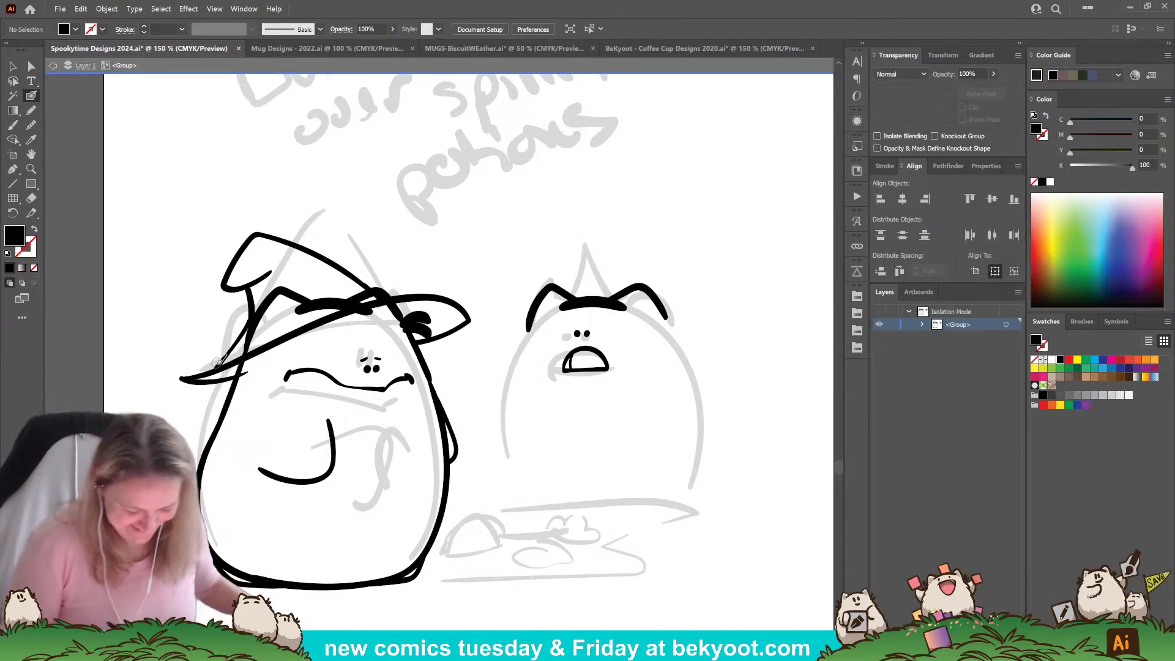
mouse_move(243, 367)
left_mouse_down()
mouse_move(225, 382)
mouse_move(227, 398)
left_mouse_up()
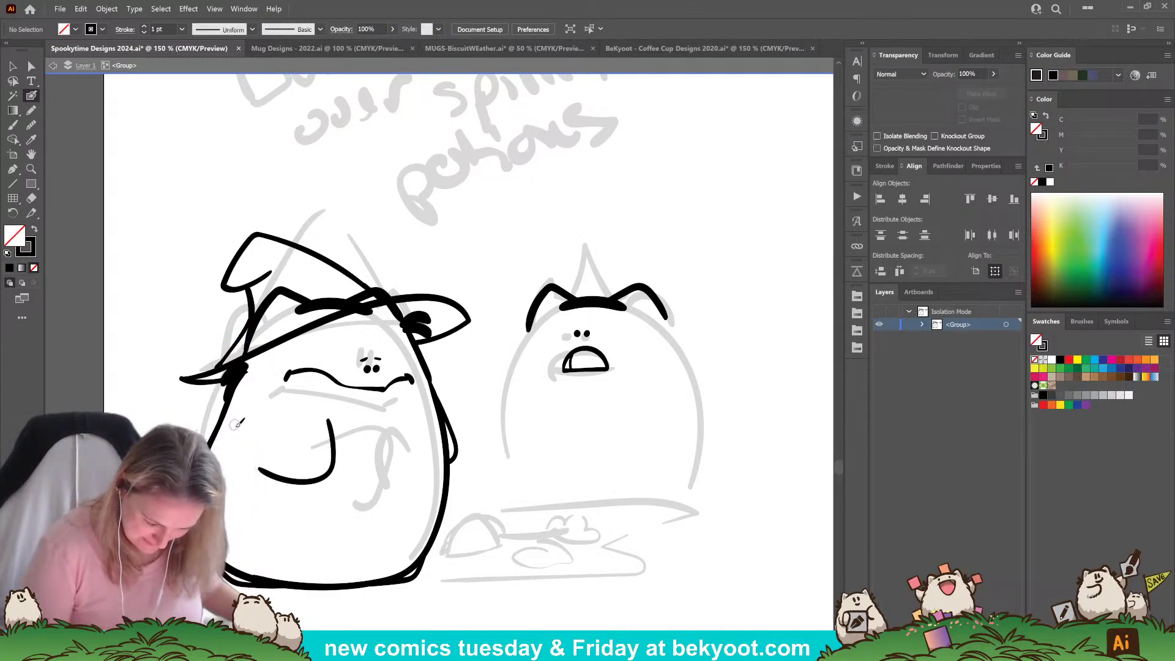
Erase the parts of the left character's head line, ears and left body outline that cross the hat brim.
left_click_drag(247, 333, 311, 298)
left_click(320, 306, "ctrl")
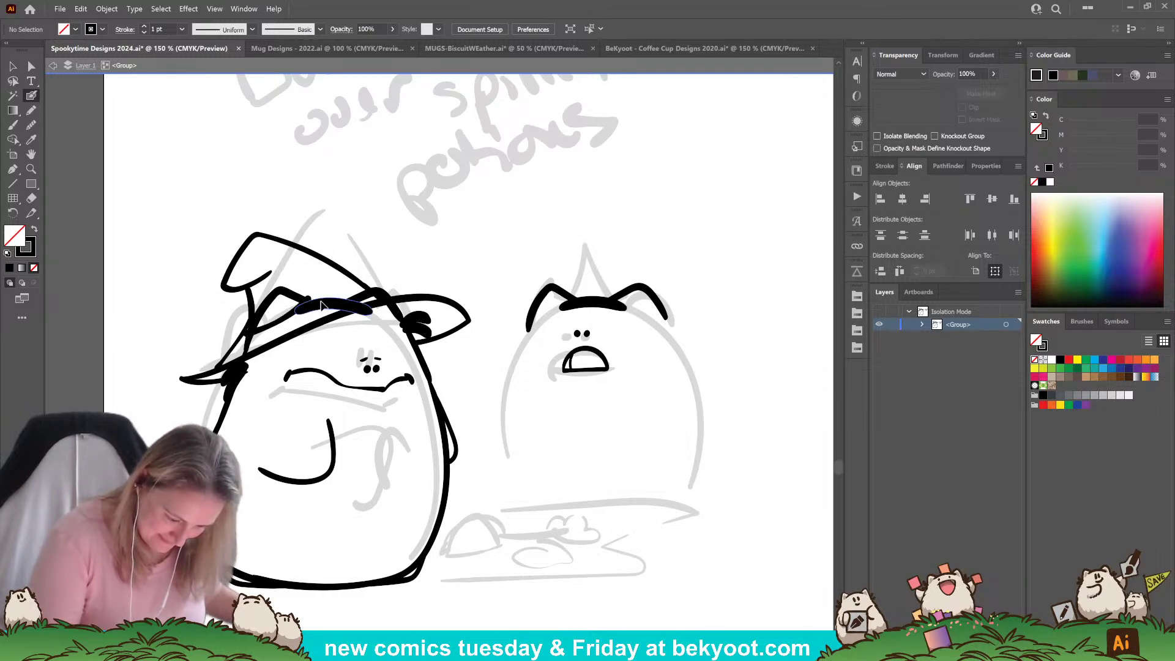
left_click(357, 298, "ctrl+shift")
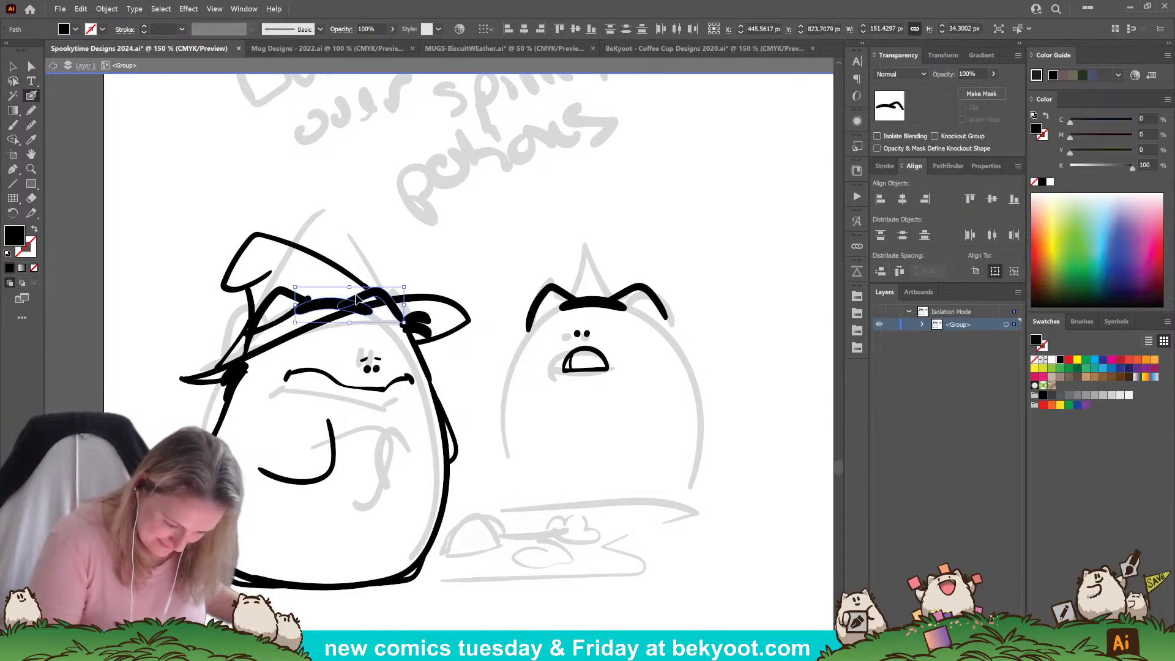
left_click(240, 356, "ctrl+shift")
left_click(238, 346, "ctrl+shift")
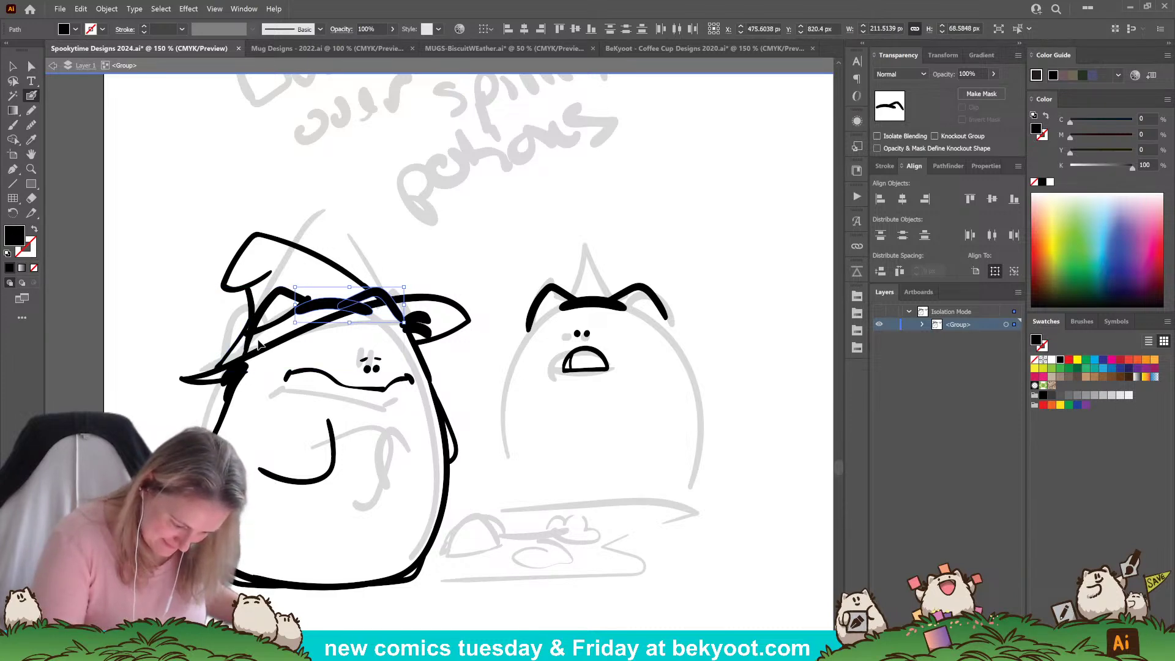
left_click_drag(243, 349, 244, 351)
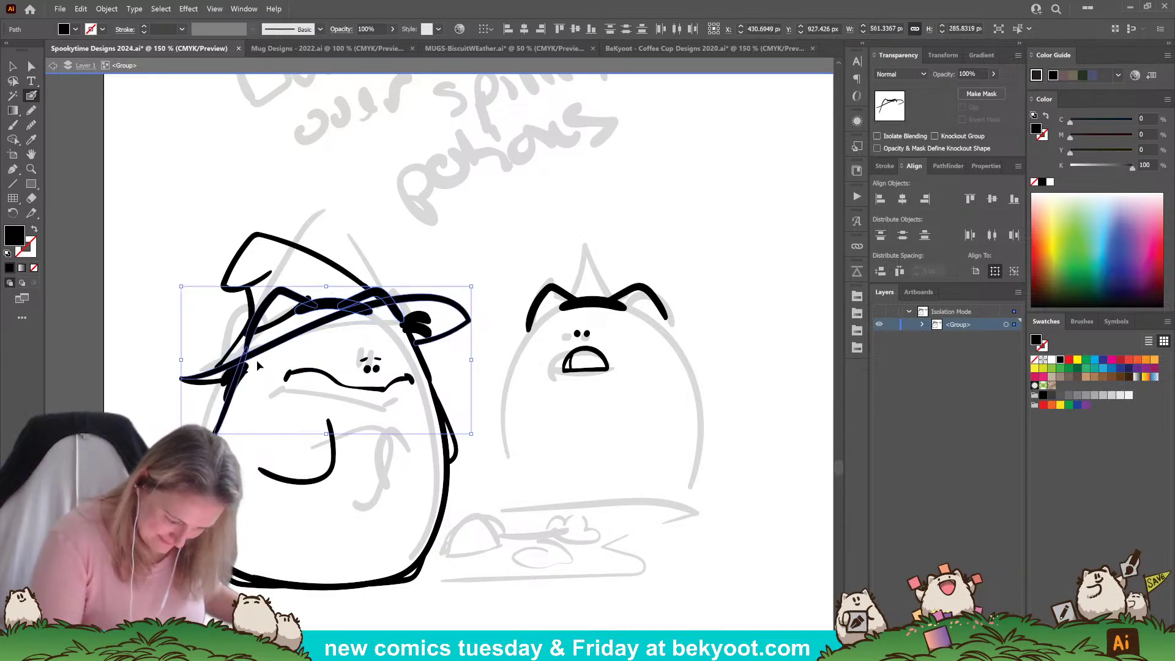
left_click(293, 329, "ctrl+shift")
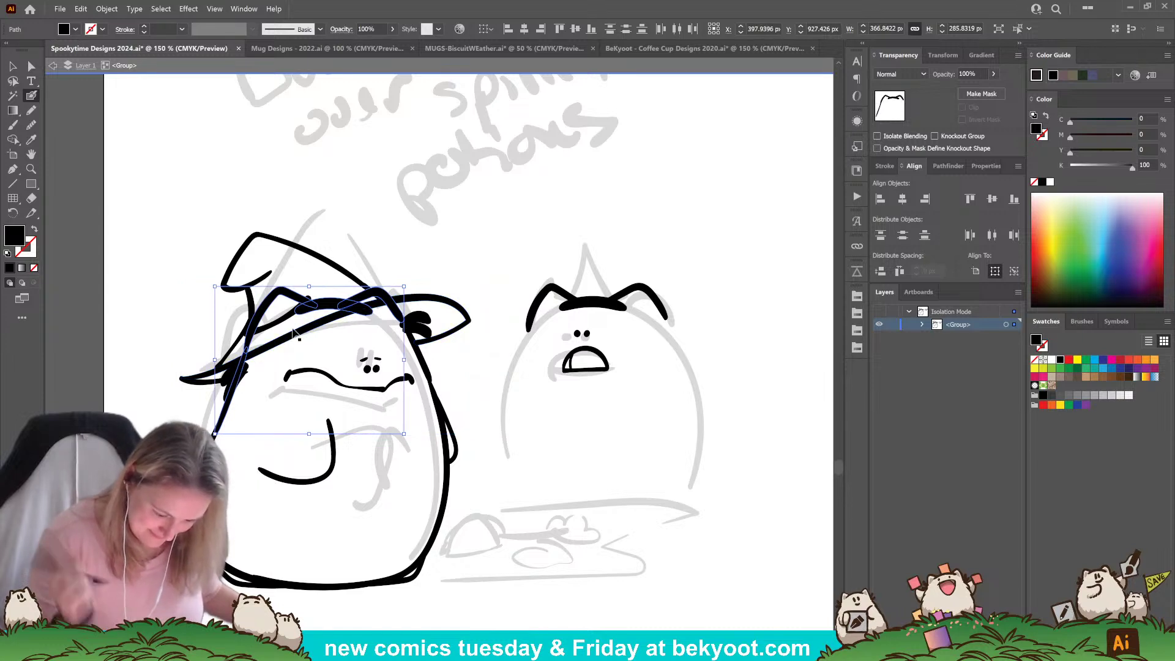
mouse_move(243, 354)
left_mouse_down()
mouse_move(290, 328)
mouse_move(312, 301)
mouse_move(323, 301)
mouse_move(312, 311)
mouse_move(355, 301)
mouse_move(307, 322)
mouse_move(373, 297)
left_mouse_up()
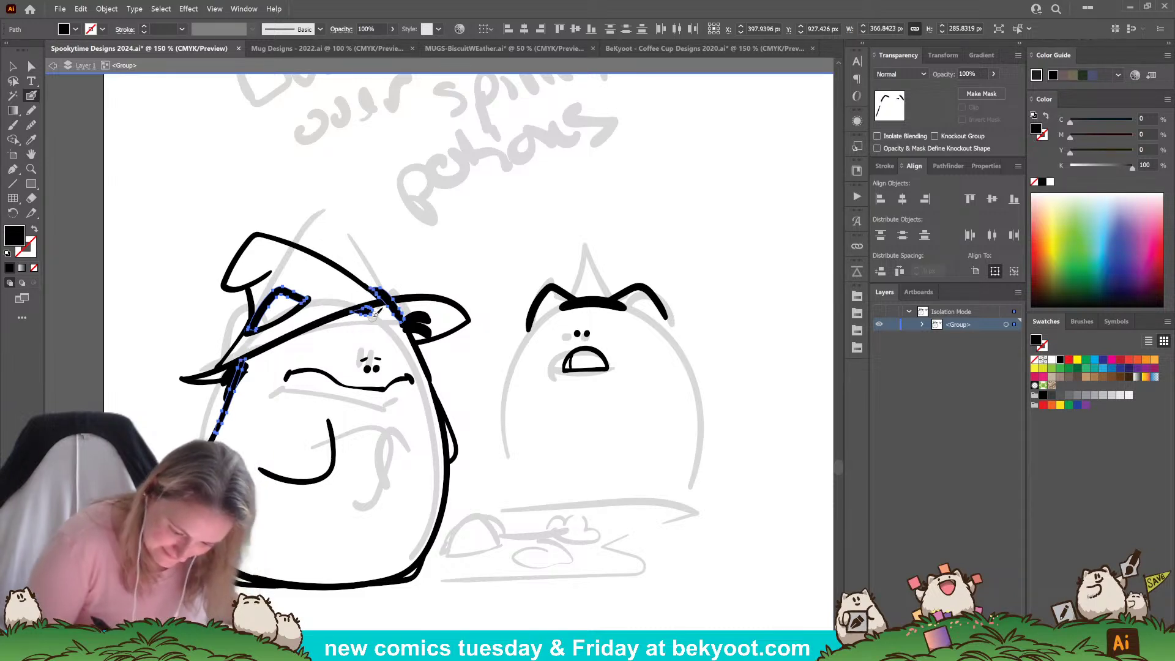
left_click(469, 395, "ctrl")
Erase the remaining head line and right ear strokes inside the left character's hat brim.
left_click_drag(290, 336, 407, 325)
left_click(398, 317, "ctrl")
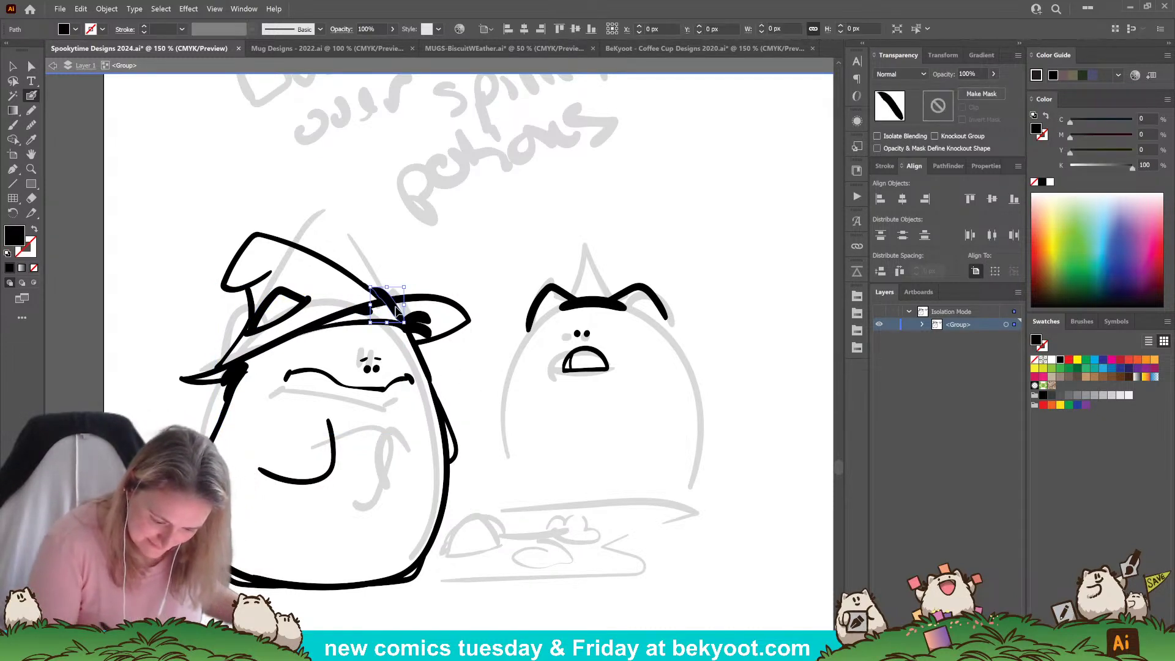
left_click(370, 315, "ctrl+shift")
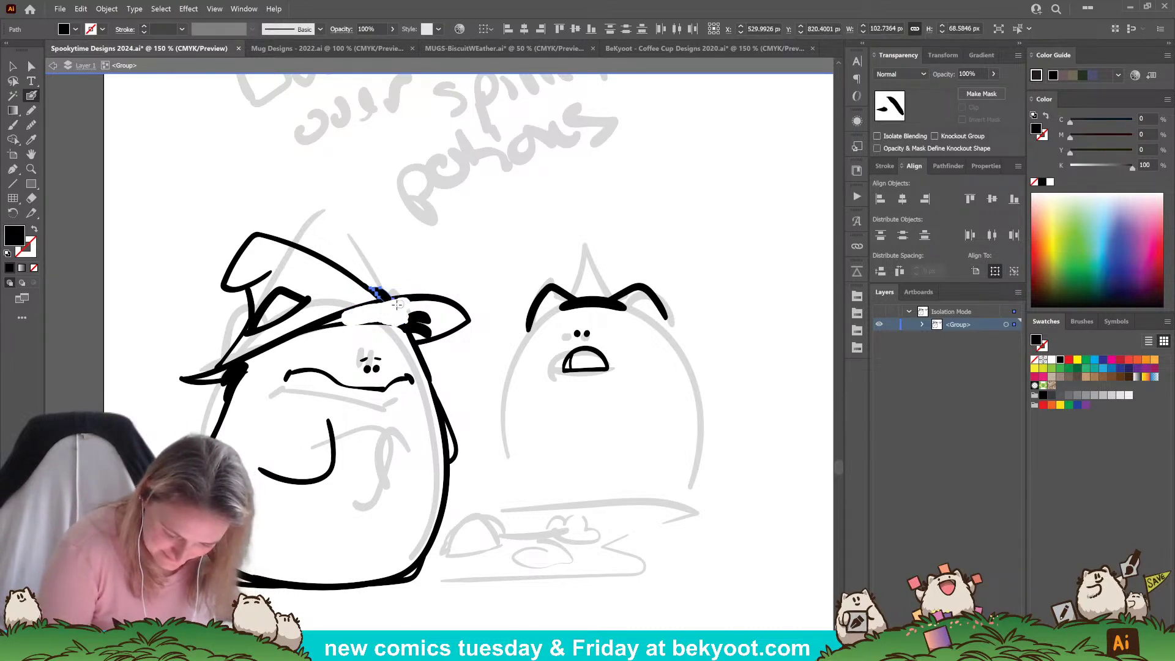
left_click_drag(396, 304, 400, 307)
left_click(483, 257, "ctrl")
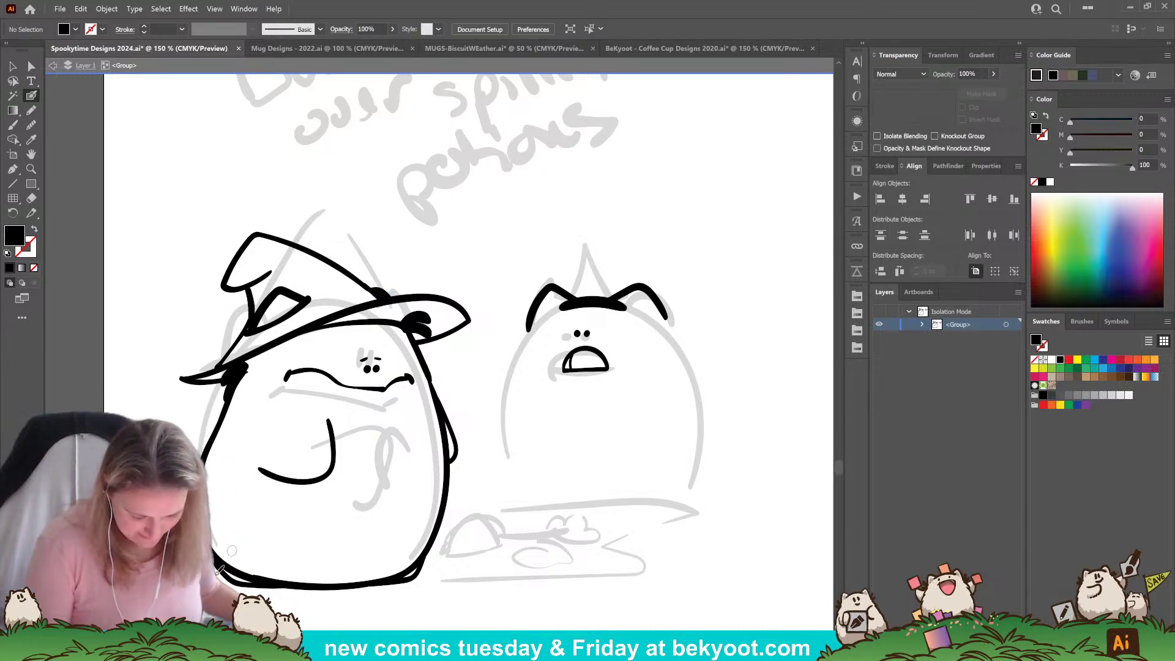
Remove the leftover stub of the left character's right ear and redraw it as a small ear peeking above the hat brim.
left_click(382, 289, "ctrl")
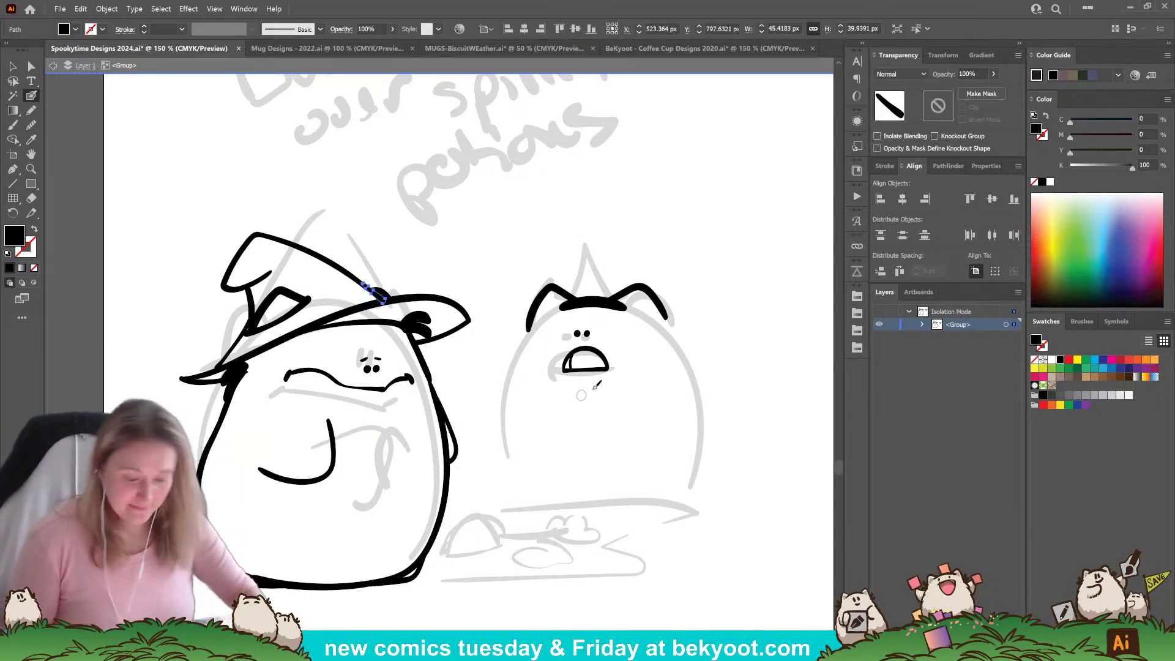
left_click_drag(370, 289, 393, 286)
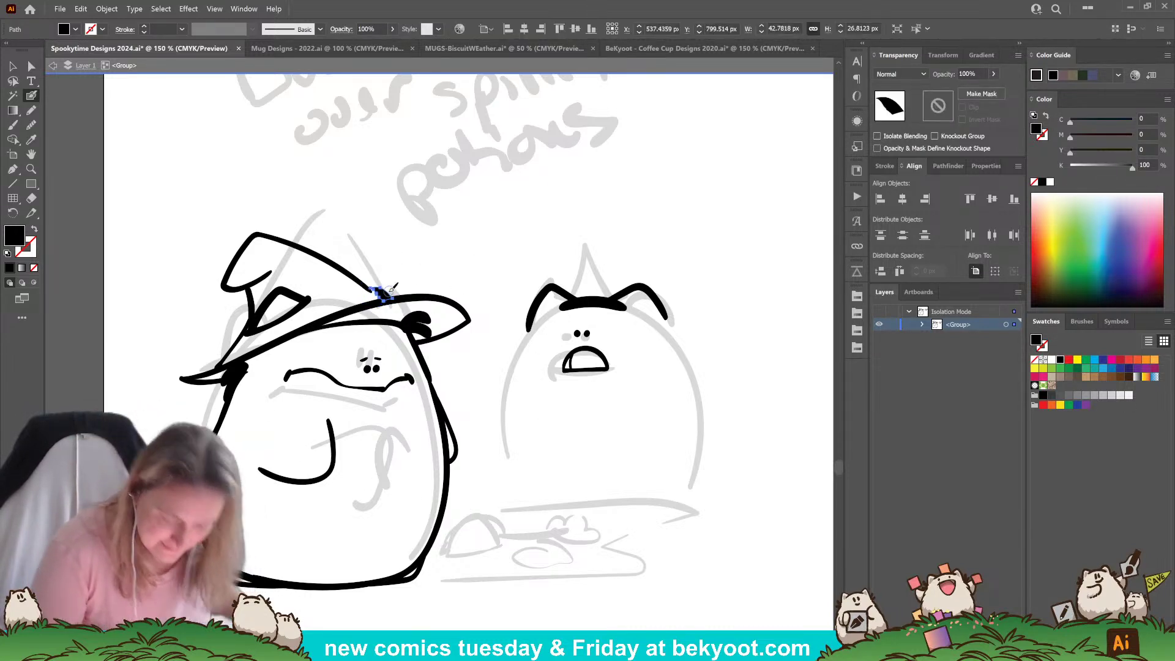
key("ctrl+z")
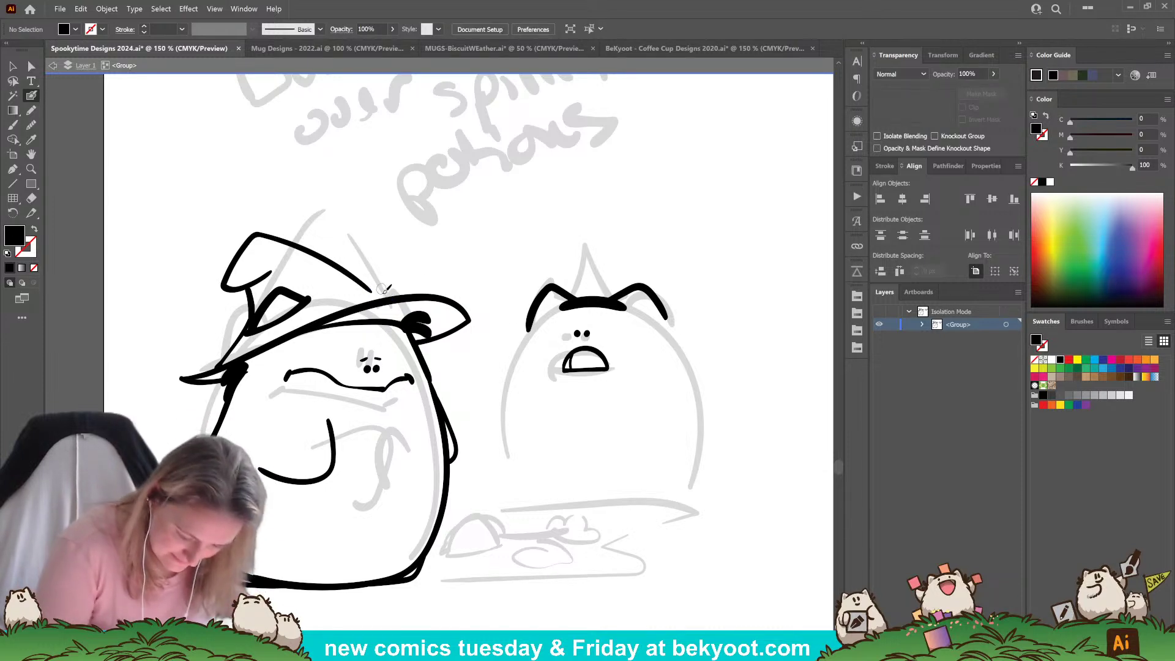
left_click(356, 280, "ctrl")
key("ctrl+shift+a")
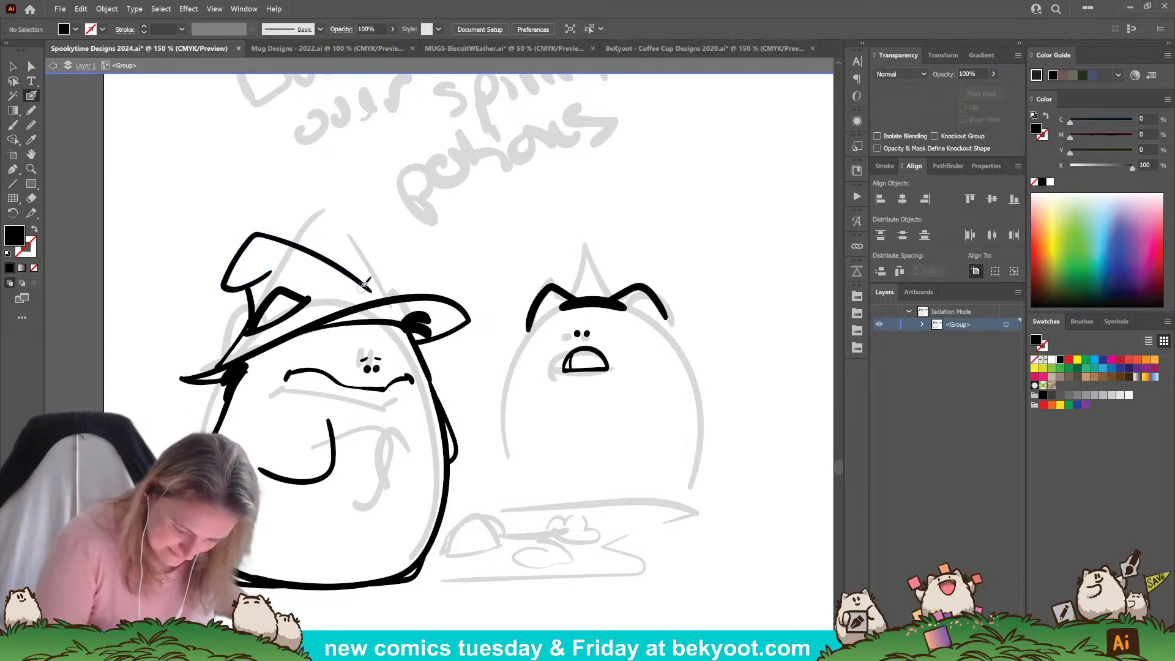
key("shift+x")
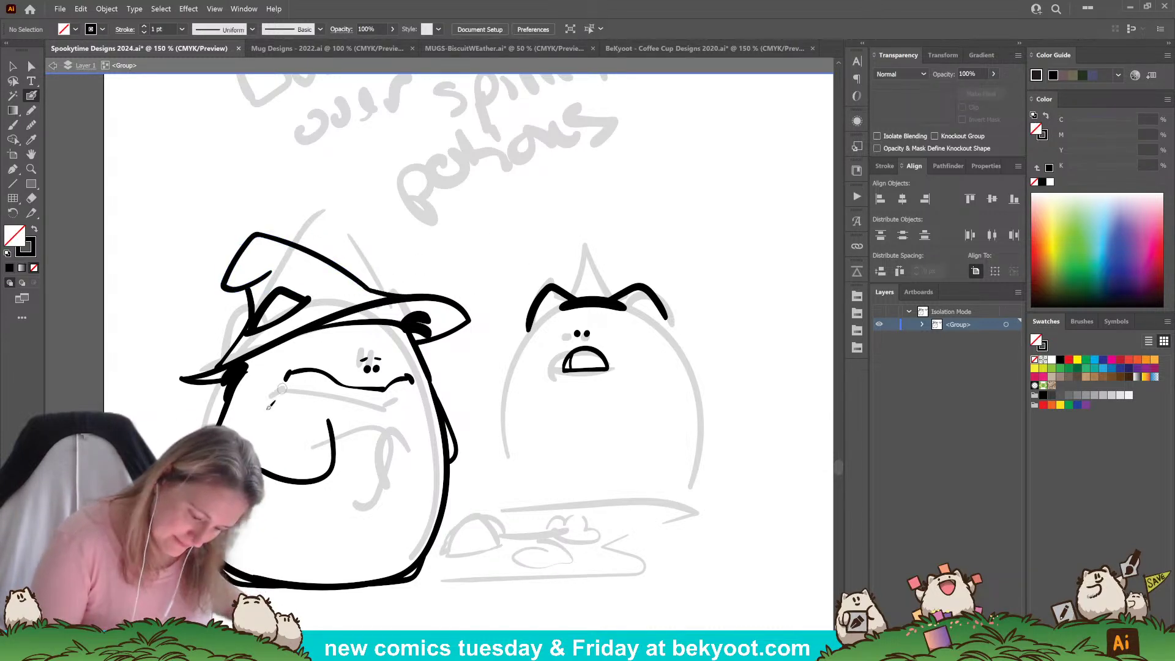
mouse_move(365, 278)
left_mouse_down()
mouse_move(391, 275)
mouse_move(402, 294)
left_mouse_up()
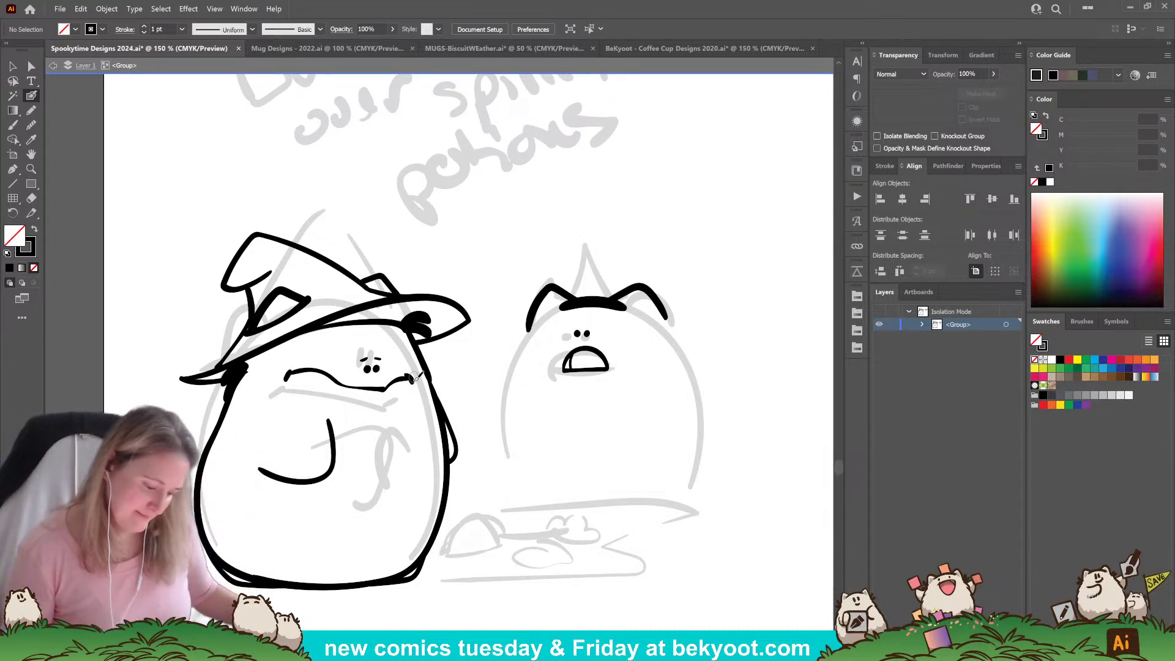
Move the left character's eyes, eyebrows and mouth up closer to the hat brim.
scroll(426, 384, "left", 3)
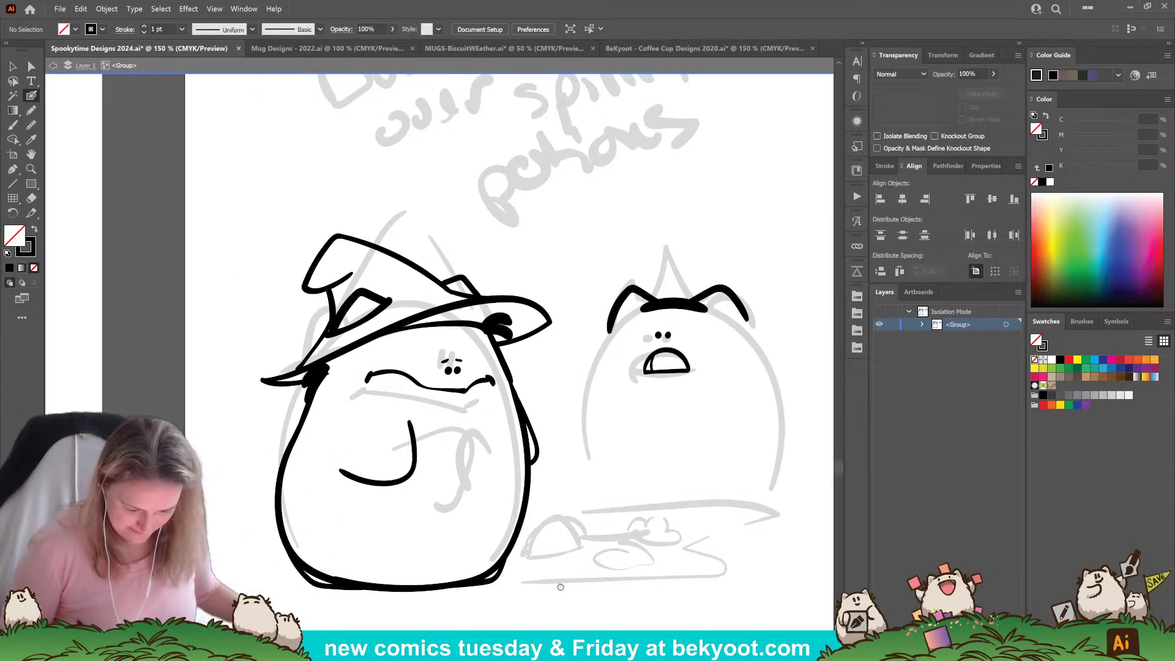
left_click_drag(506, 412, 486, 360)
left_click(561, 386, "ctrl")
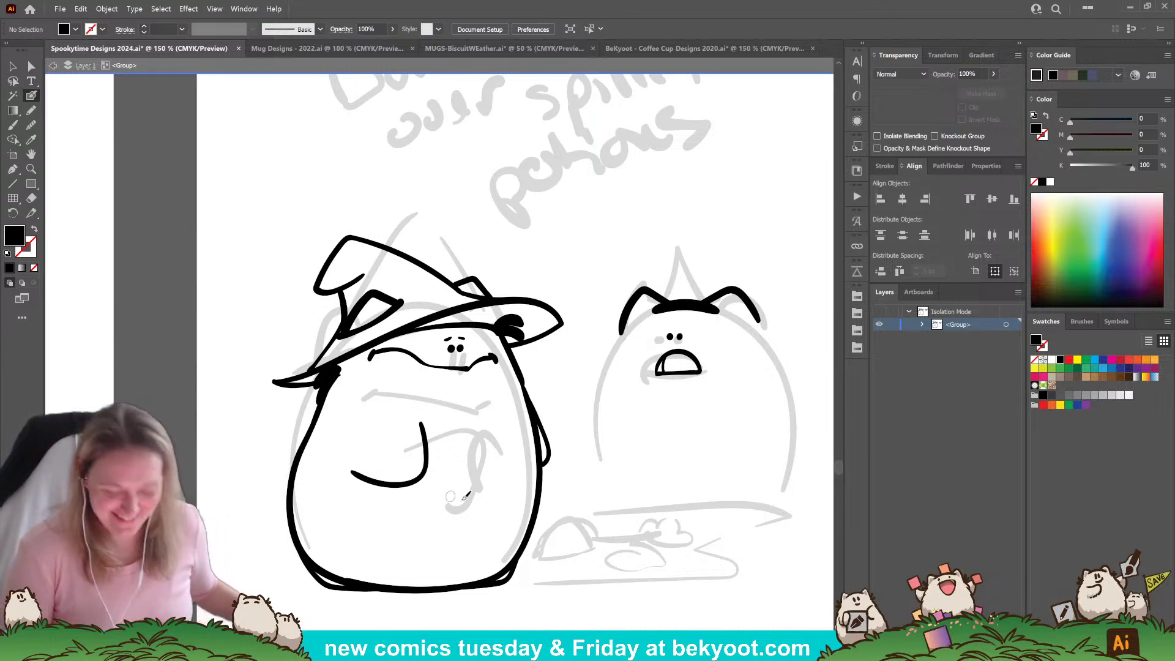
Try short thick marks on both sides of the right character's eyes and undo them.
left_click_drag(569, 580, 457, 550)
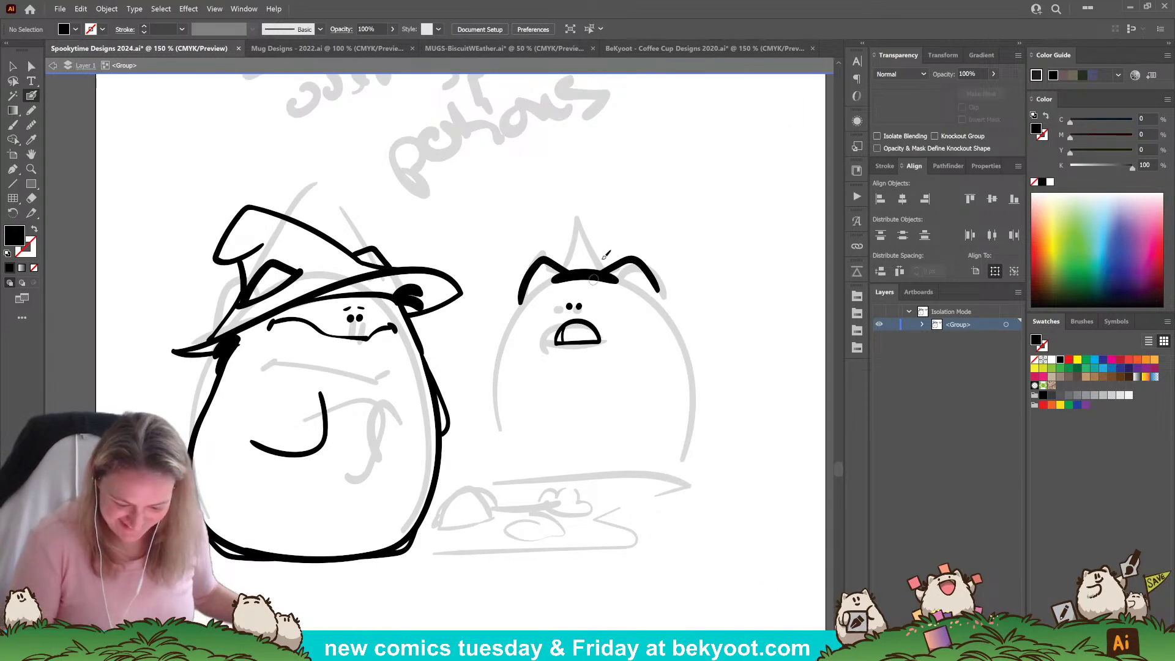
left_click(586, 309)
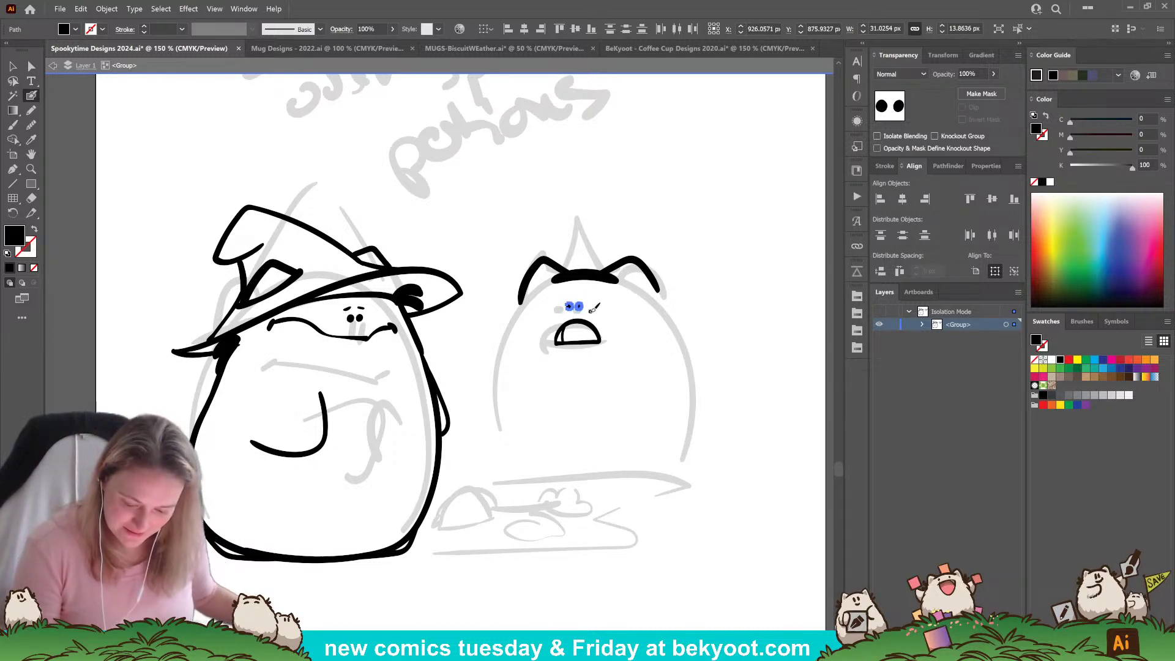
mouse_move(590, 312)
left_mouse_down()
mouse_move(607, 312)
mouse_move(561, 316)
left_mouse_up()
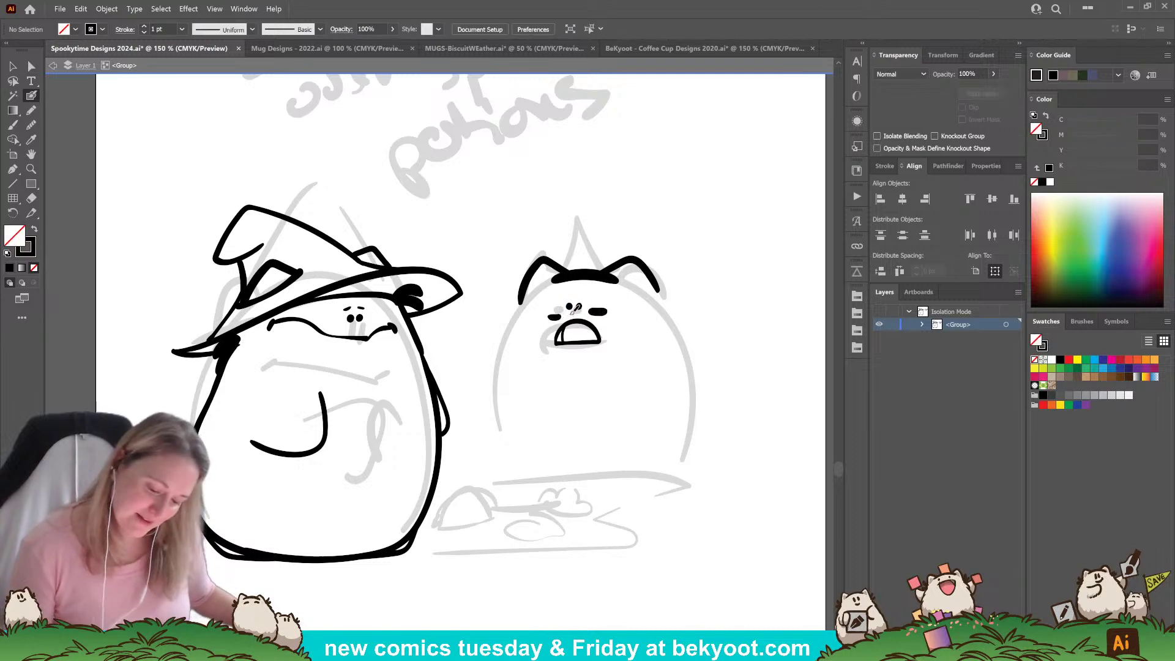
key("ctrl+z")
key("ctrl+z")
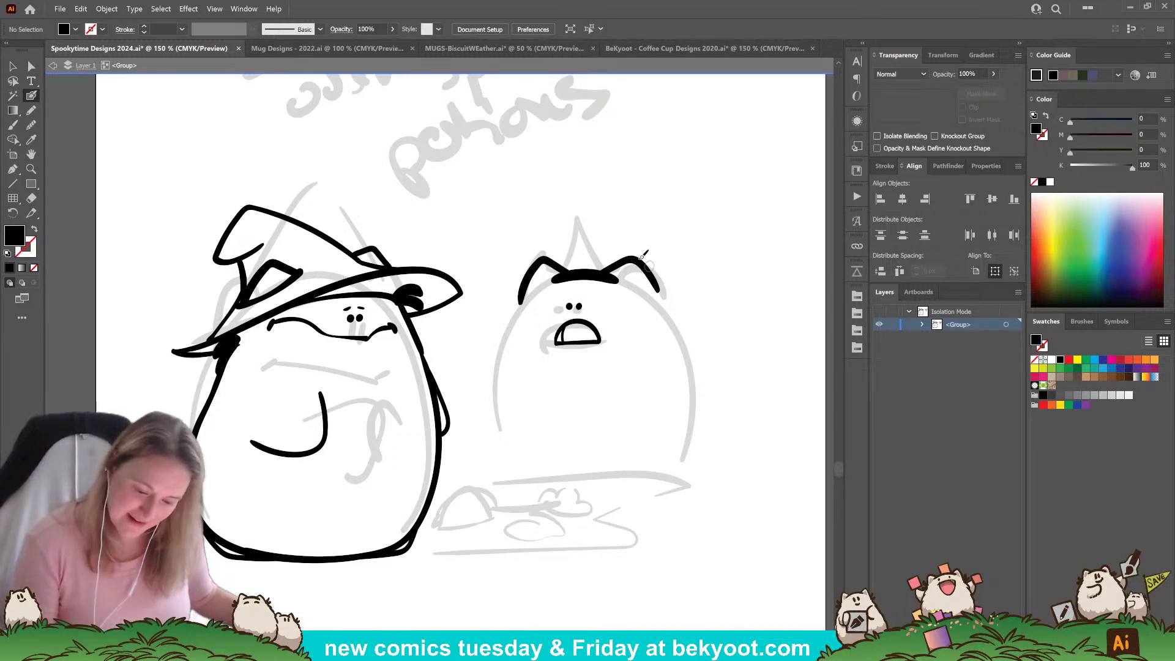
Draw a small pointed hat with a curved brim between the right character's ears, and shift the eyes and mouth slightly.
left_click_drag(562, 262, 612, 264)
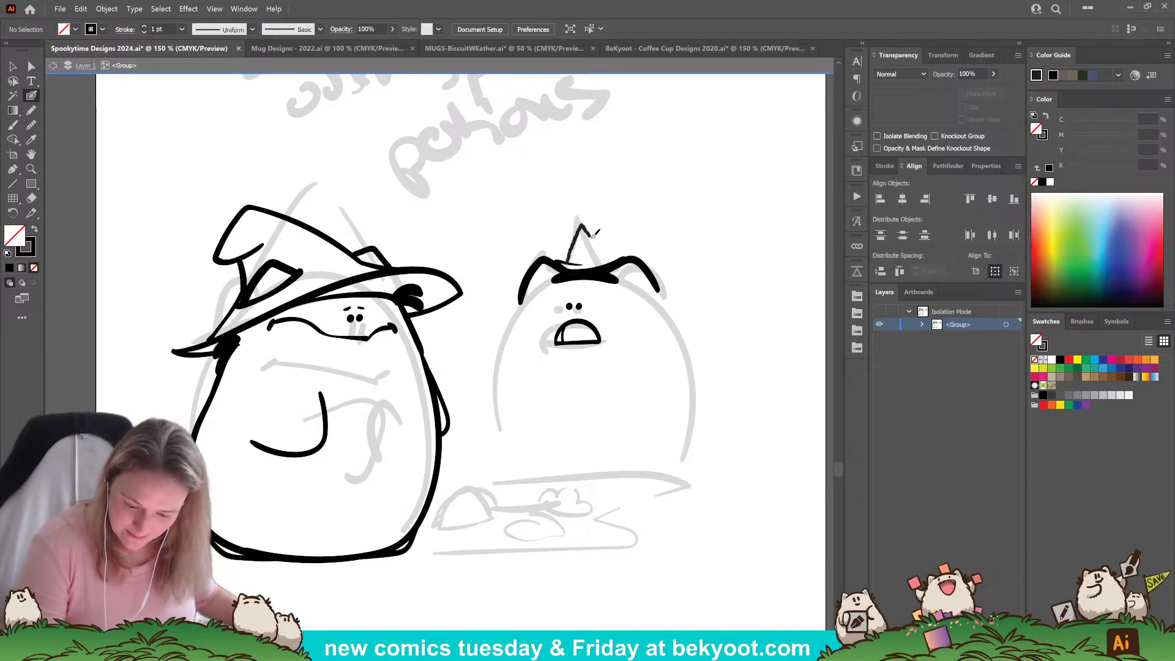
left_click_drag(594, 234, 608, 263)
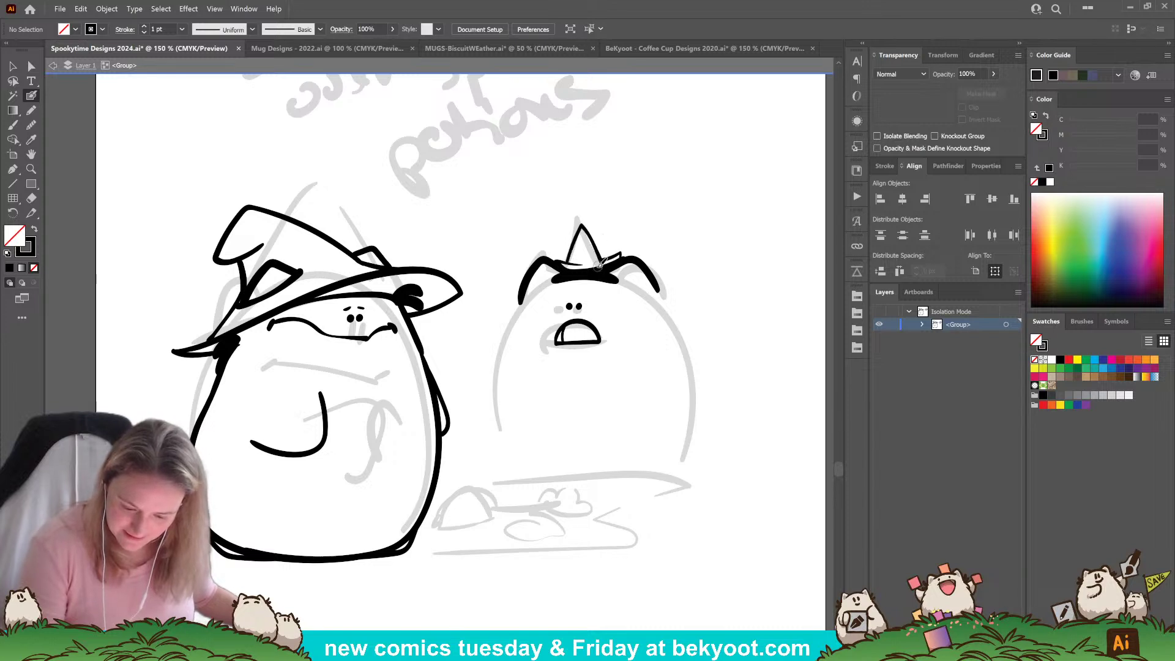
left_click_drag(553, 297, 597, 346)
left_click(604, 372, "ctrl")
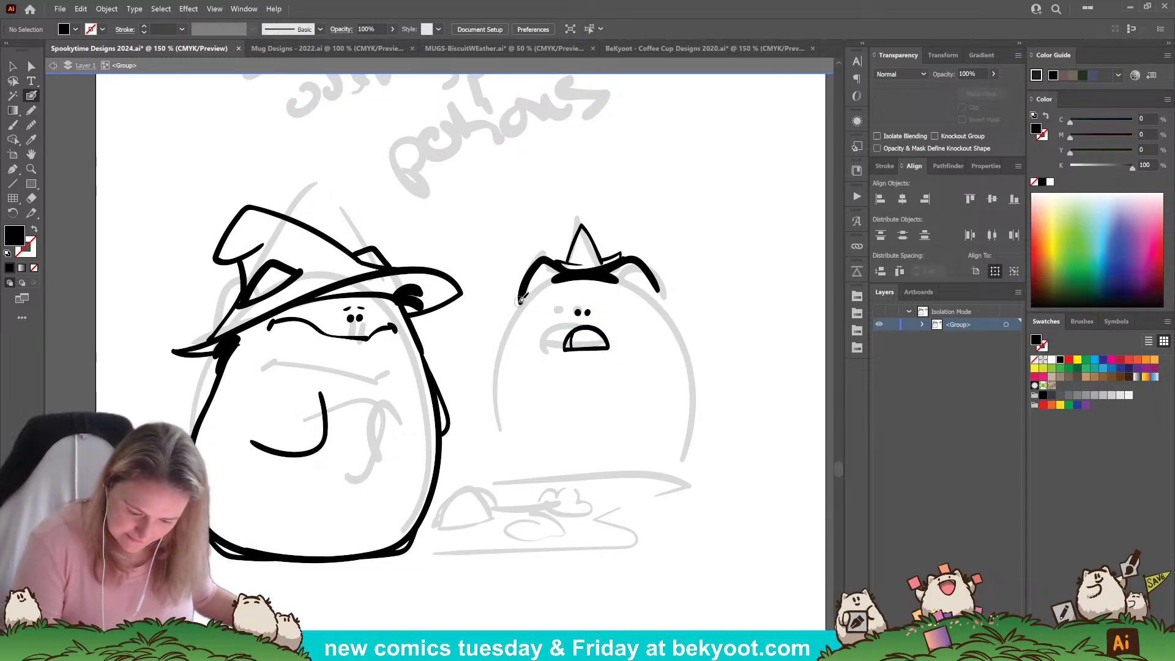
Draw fur tufts at the outer base of the right character's ears, and enlarge the face and move it up.
mouse_move(519, 302)
left_mouse_down()
mouse_move(506, 283)
mouse_move(498, 311)
left_mouse_up()
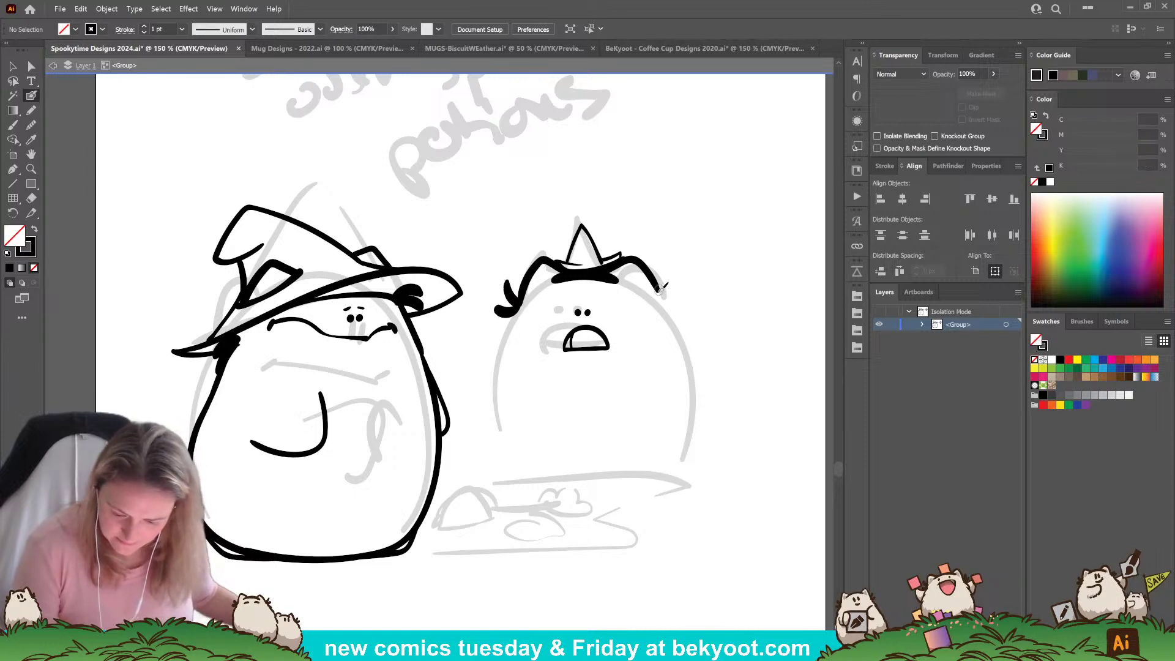
mouse_move(661, 289)
left_mouse_down()
mouse_move(665, 299)
mouse_move(676, 275)
left_mouse_up()
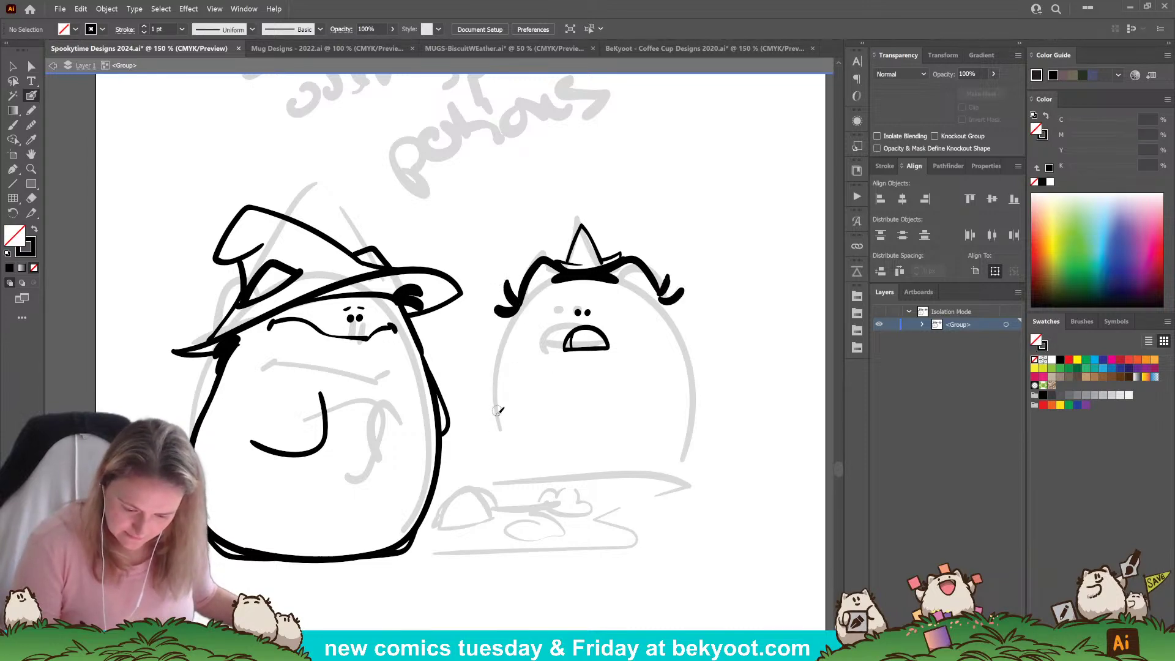
left_click_drag(574, 299, 597, 316)
left_click(698, 307, "ctrl")
Draw the right character's rounded body outline from the ears down to a curved base, with small foot bumps at both lower corners.
left_click_drag(524, 296, 499, 366)
mouse_move(513, 344)
left_mouse_down()
mouse_move(494, 408)
mouse_move(516, 481)
left_mouse_up()
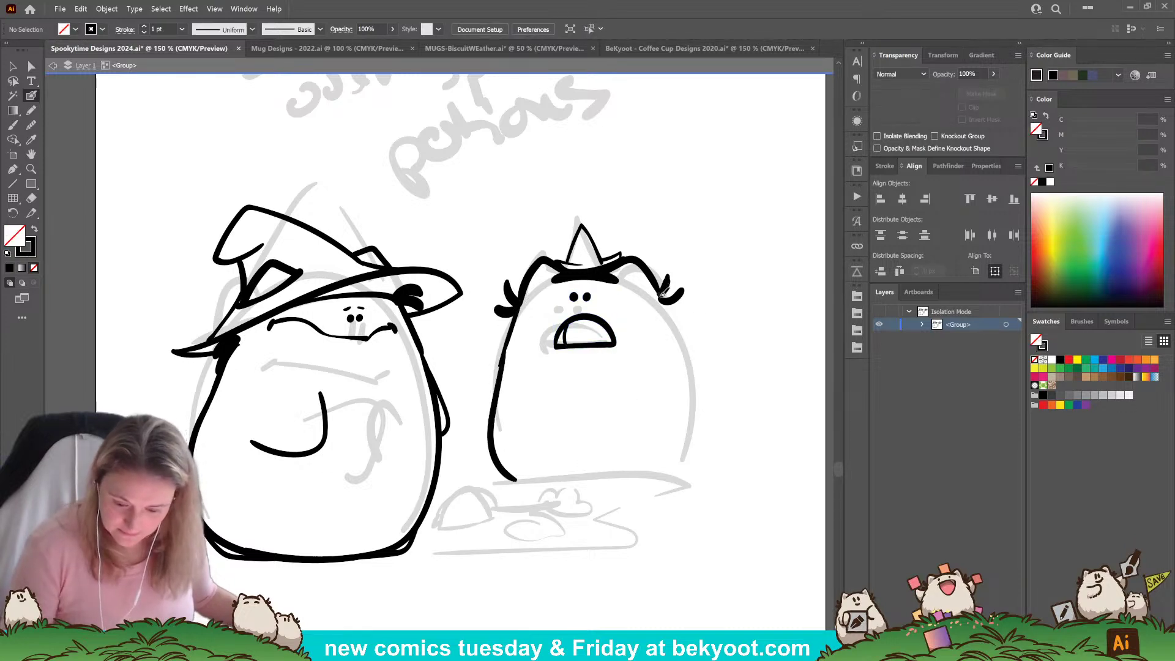
mouse_move(663, 294)
left_mouse_down()
mouse_move(711, 463)
mouse_move(661, 487)
left_mouse_up()
key("ctrl+z")
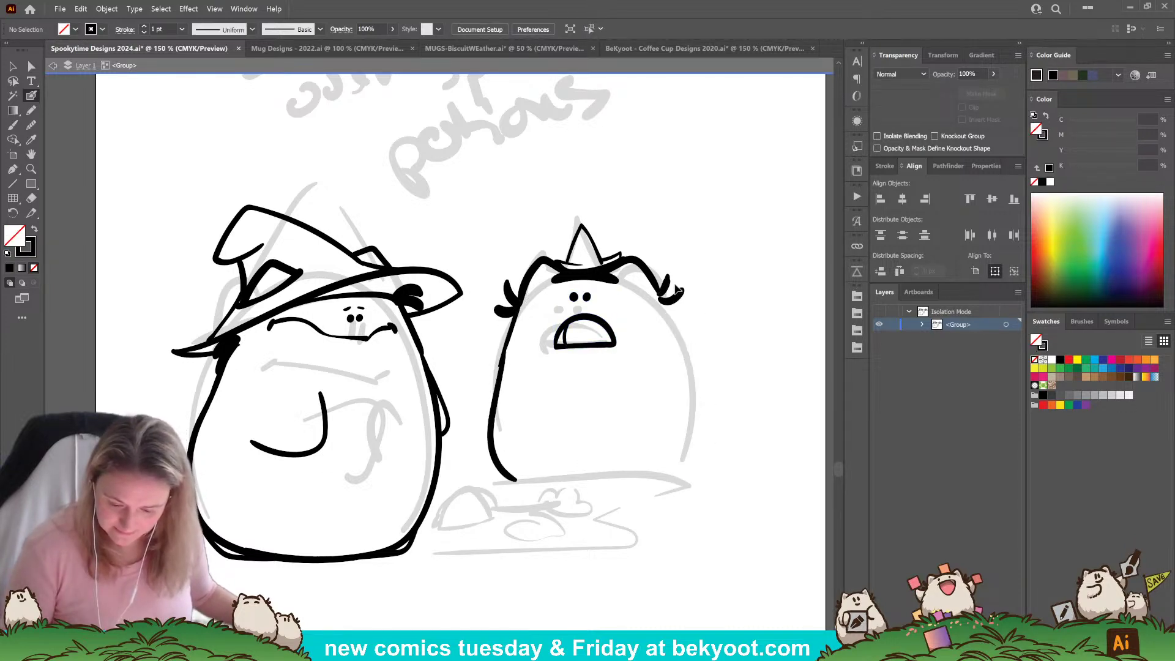
left_click_drag(662, 298, 695, 375)
key("ctrl+z")
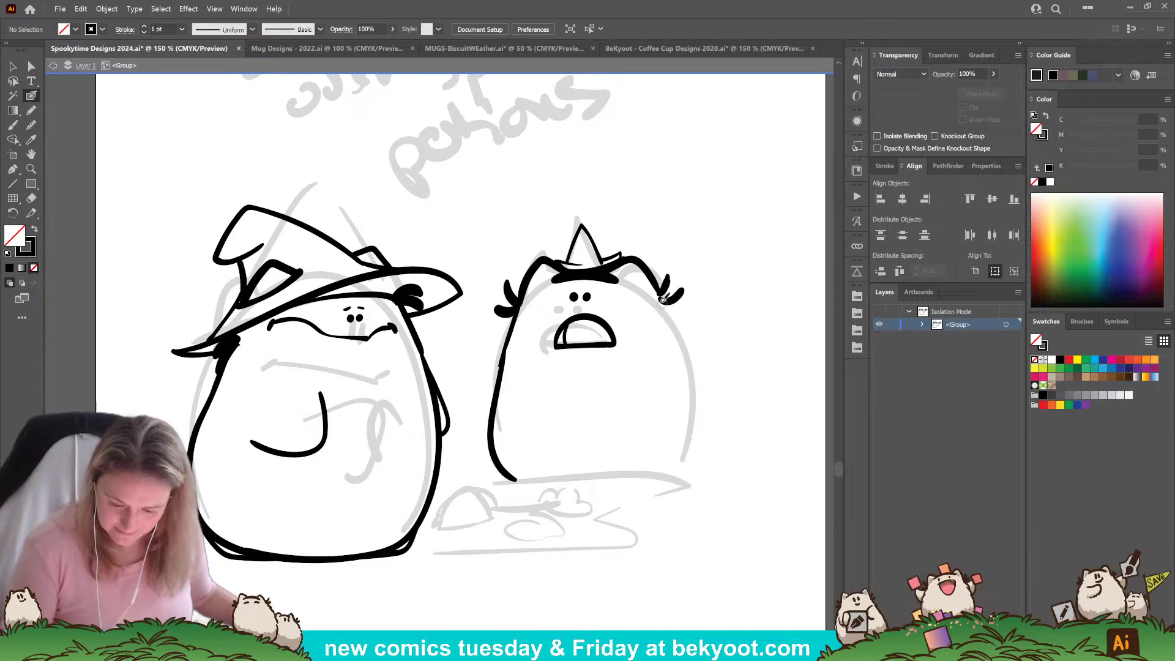
mouse_move(661, 294)
left_mouse_down()
mouse_move(704, 418)
mouse_move(683, 471)
mouse_move(615, 496)
mouse_move(528, 483)
mouse_move(574, 494)
left_mouse_up()
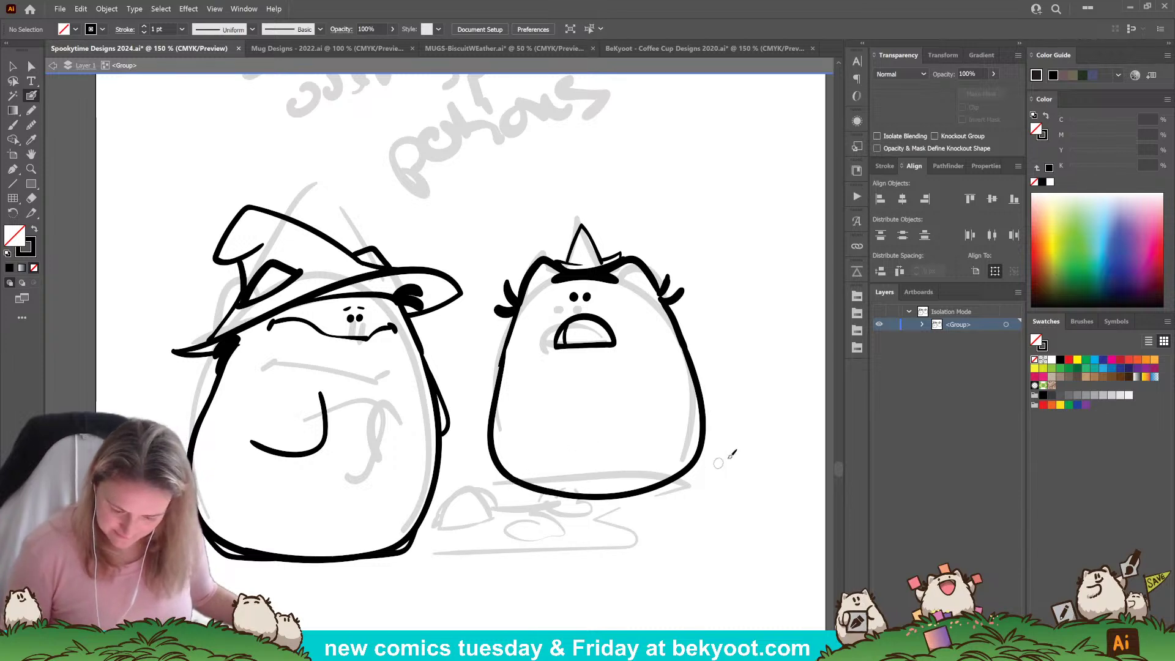
mouse_move(498, 462)
left_mouse_down()
mouse_move(540, 492)
mouse_move(668, 487)
mouse_move(692, 479)
mouse_move(705, 436)
left_mouse_up()
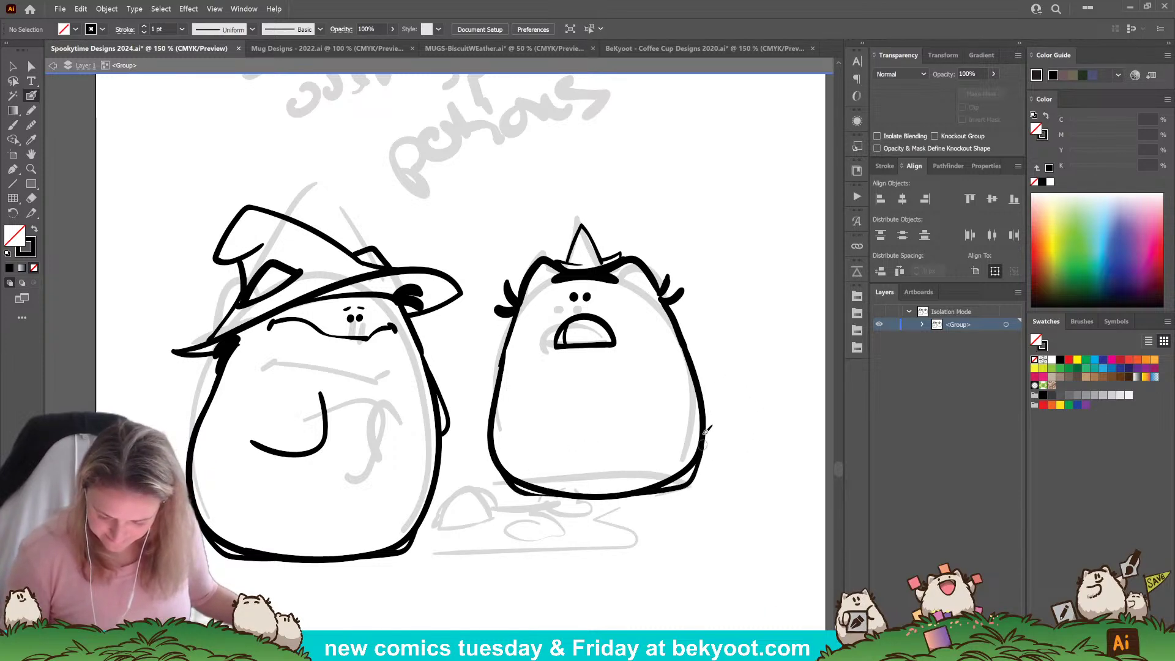
Draw the right character's two short arms meeting below the mouth, with small strokes for the hands.
mouse_move(628, 374)
left_mouse_down()
mouse_move(600, 352)
mouse_move(585, 359)
mouse_move(589, 411)
left_mouse_up()
left_click_drag(578, 358, 580, 356)
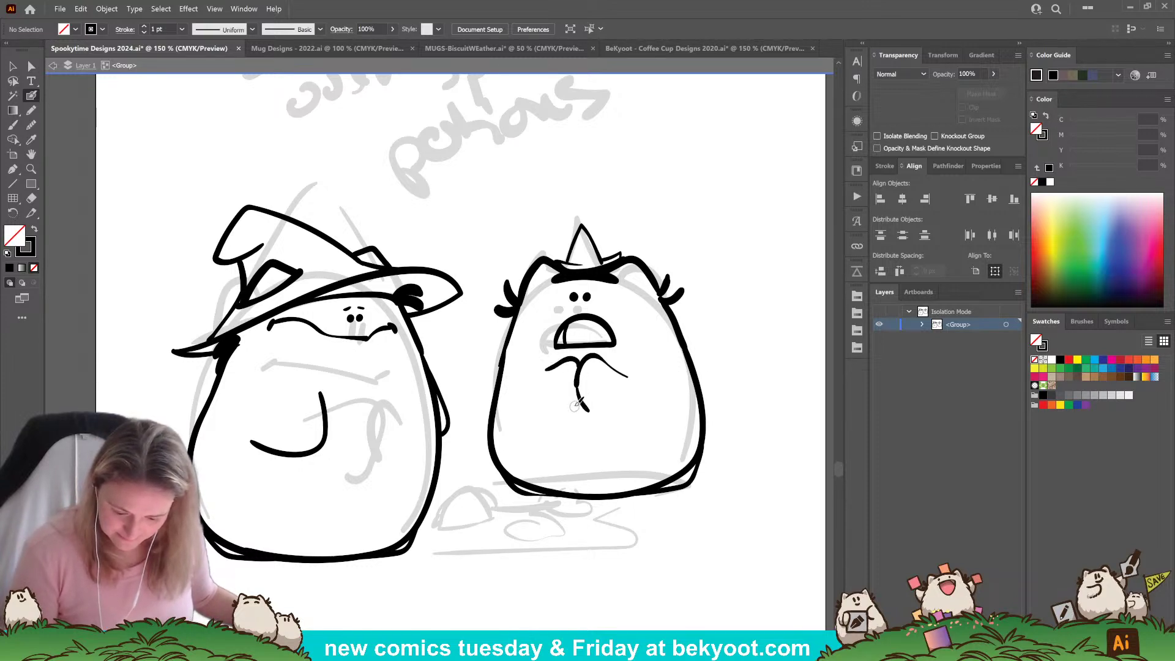
left_click_drag(581, 401, 572, 418)
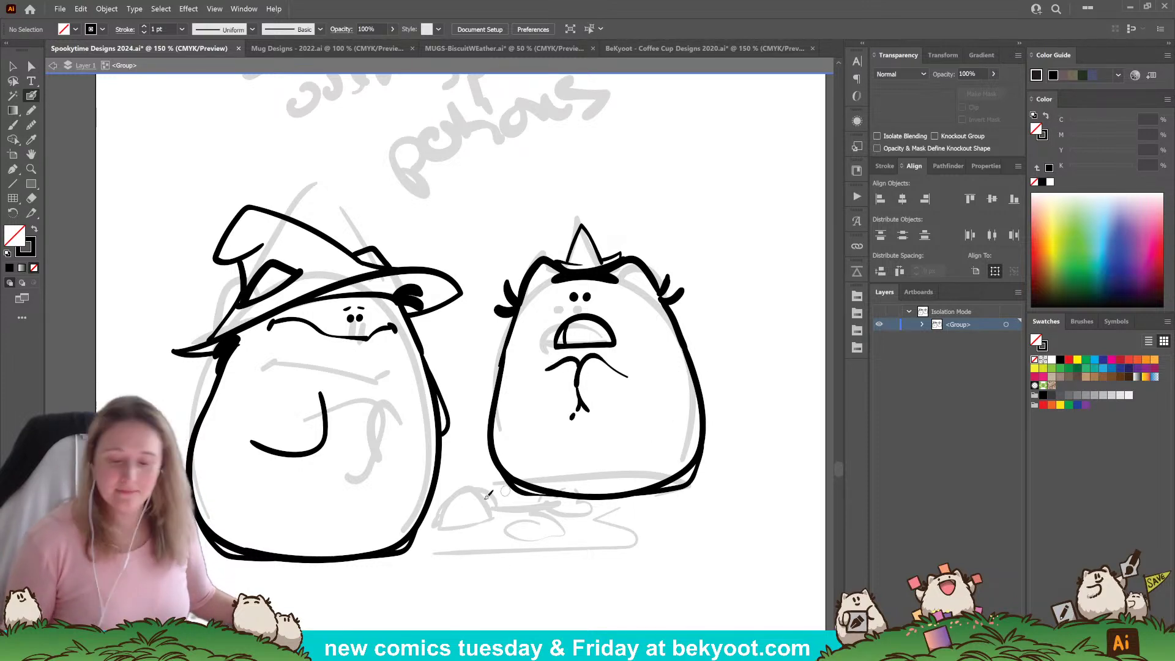
Move the right character's mouth up slightly and spread the dot eyes apart to either side of it.
left_click(597, 340, "ctrl")
left_click_drag(597, 337, 595, 333)
left_click(633, 295, "ctrl")
mouse_move(629, 273)
left_mouse_down()
mouse_move(603, 302)
mouse_move(562, 302)
left_mouse_up()
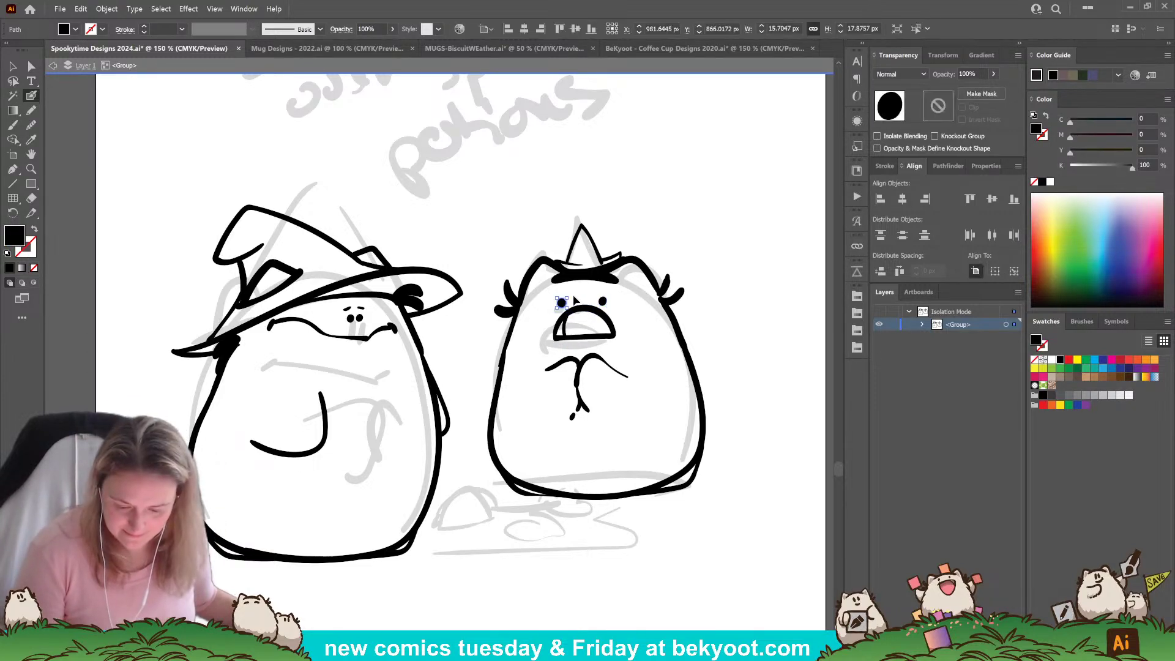
left_click(630, 317, "ctrl")
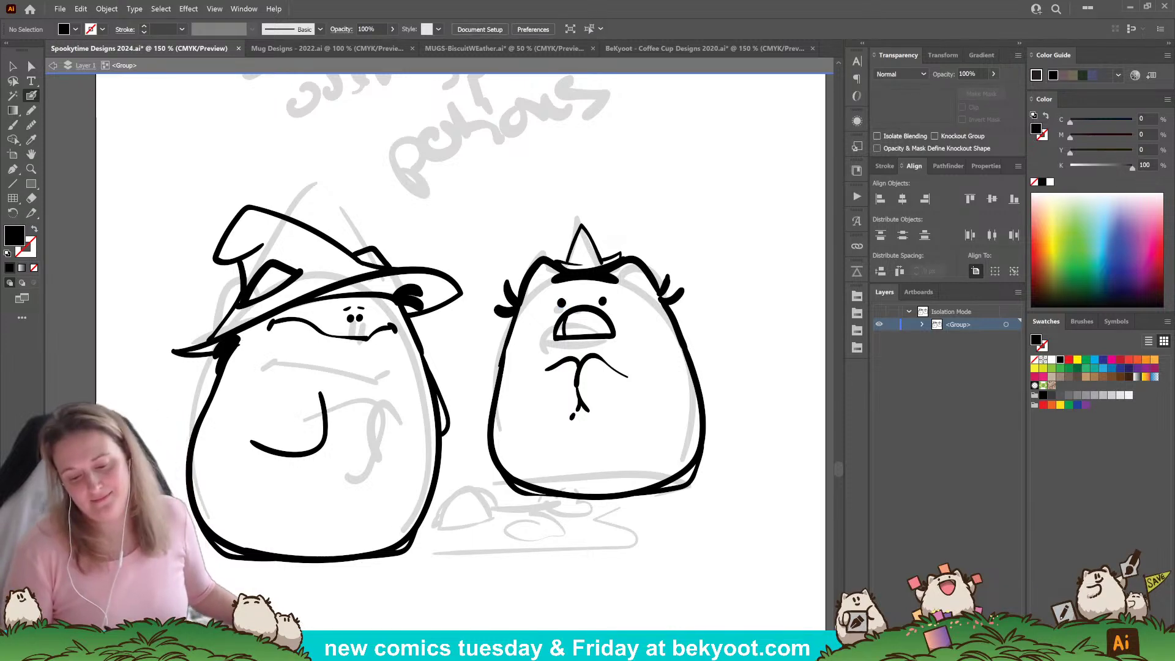
Undo the last mouth and eye changes on the right character, and shrink the face slightly and move it up.
key("ctrl+z")
key("ctrl+z")
left_click(715, 337, "ctrl")
scroll(616, 451, "down", 1)
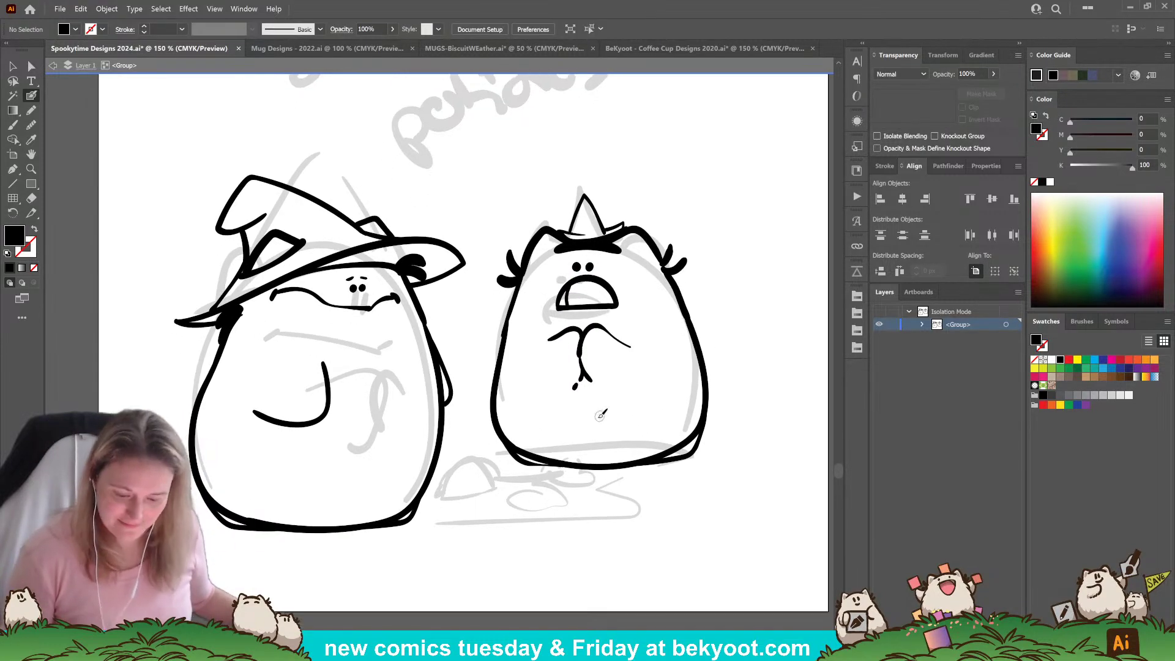
mouse_move(606, 300)
left_mouse_down()
mouse_move(614, 306)
mouse_move(602, 280)
left_mouse_up()
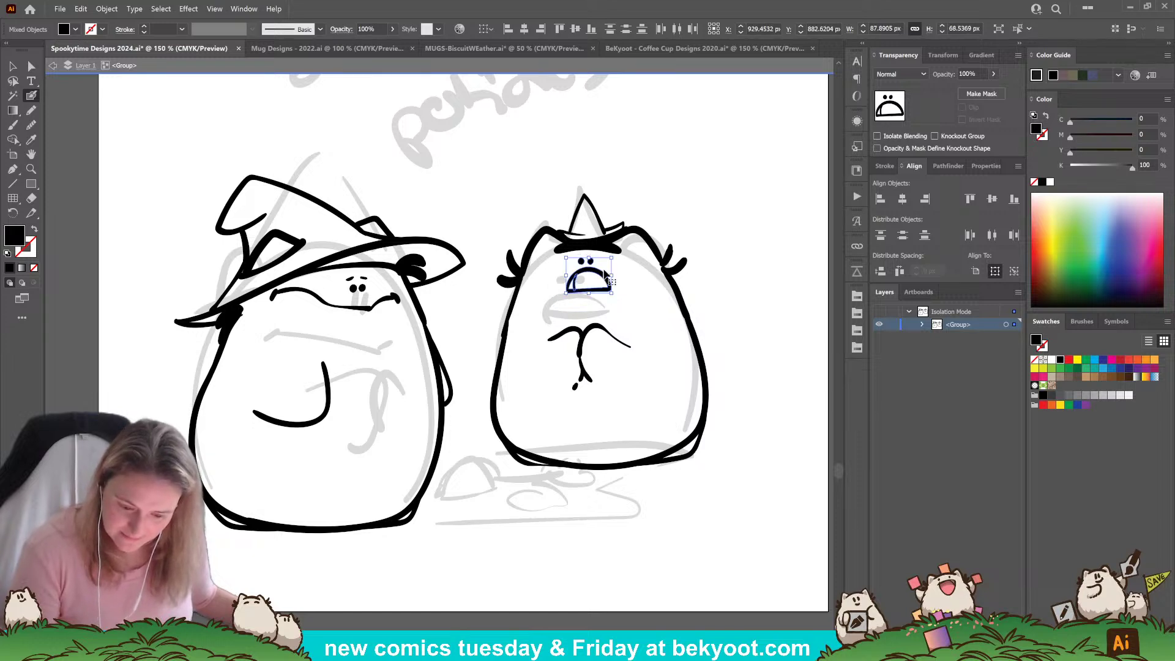
left_click(715, 244, "ctrl")
Move the right character's arms and hands up to sit just below the mouth.
left_click(578, 334, "ctrl")
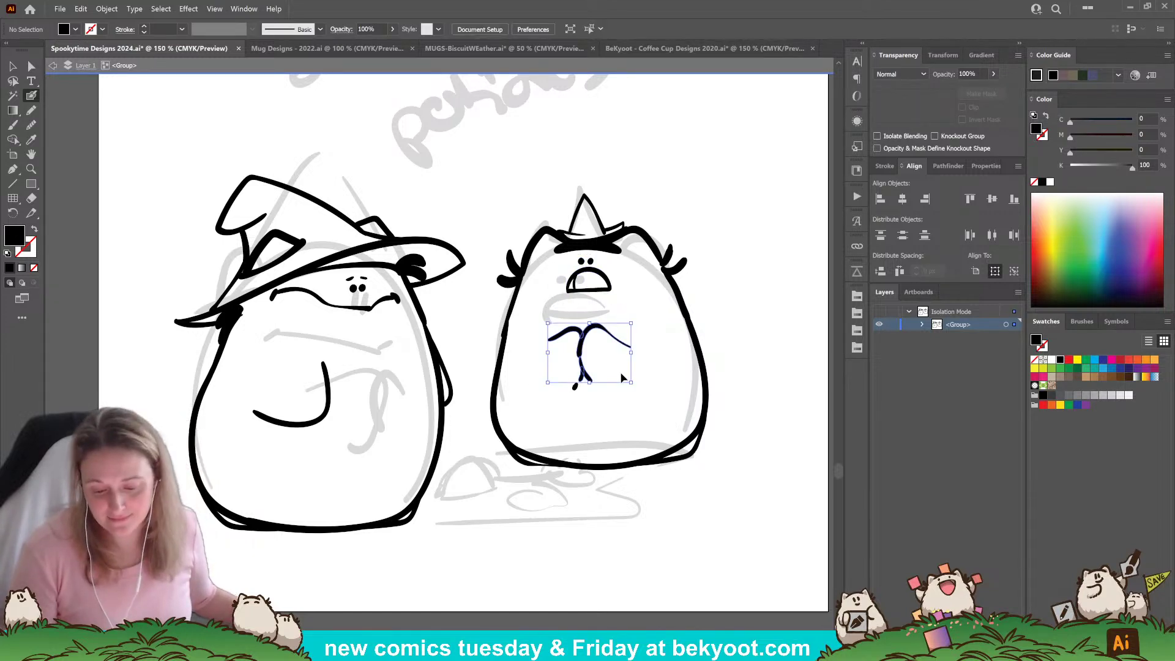
left_click_drag(556, 362, 592, 354)
left_click(727, 287, "ctrl")
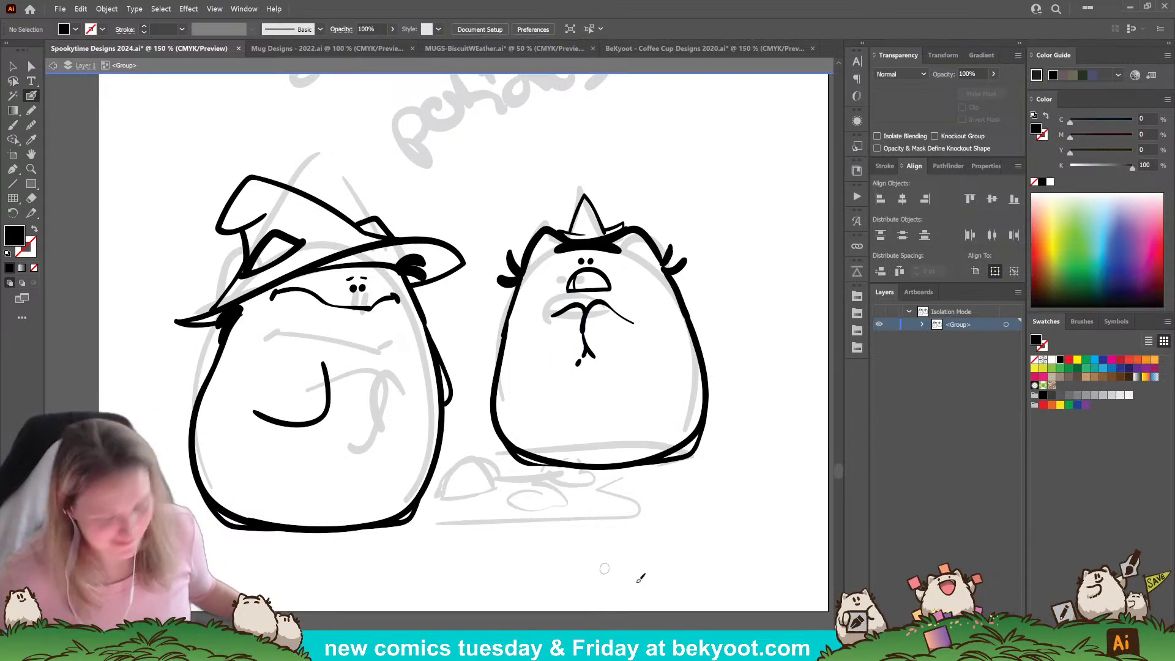
Try a wide, flat puddle outline on the ground below the right character, redrawing it once.
scroll(510, 430, "down", 1, "alt")
scroll(511, 430, "down", 1, "alt")
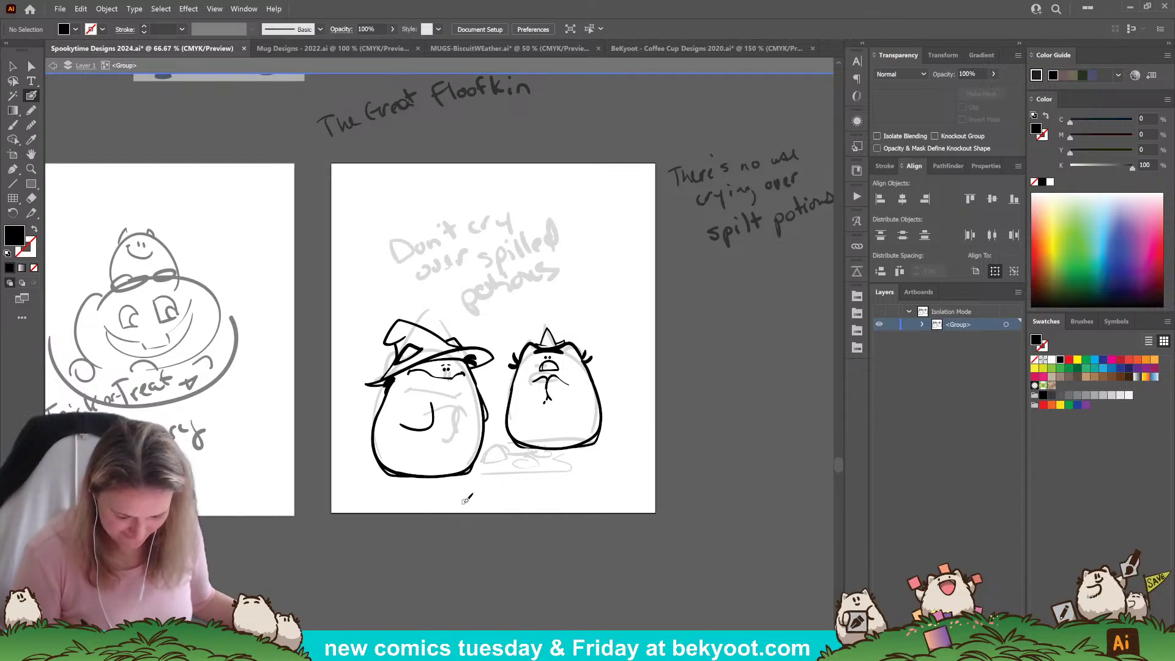
mouse_move(512, 481)
left_mouse_down()
mouse_move(604, 467)
mouse_move(590, 462)
mouse_move(603, 458)
mouse_move(500, 463)
left_mouse_up()
key("shift+x")
key("ctrl+z")
key("ctrl+z")
key("ctrl+z")
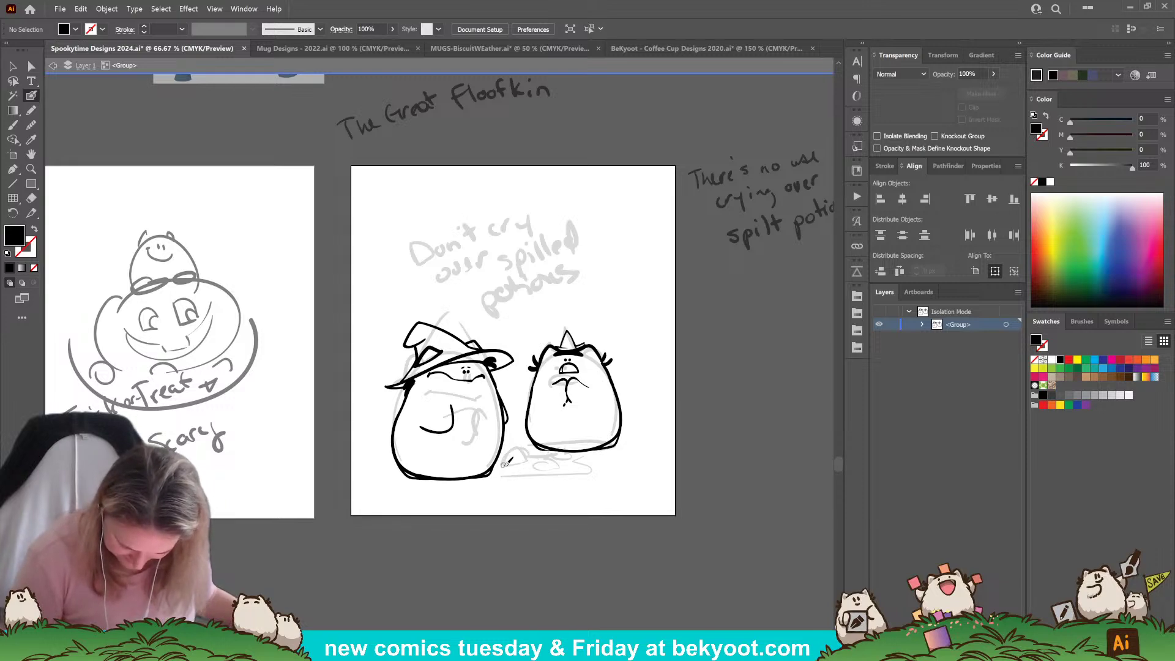
mouse_move(531, 454)
left_mouse_down()
mouse_move(629, 464)
mouse_move(502, 470)
left_mouse_up()
key("shift+x")
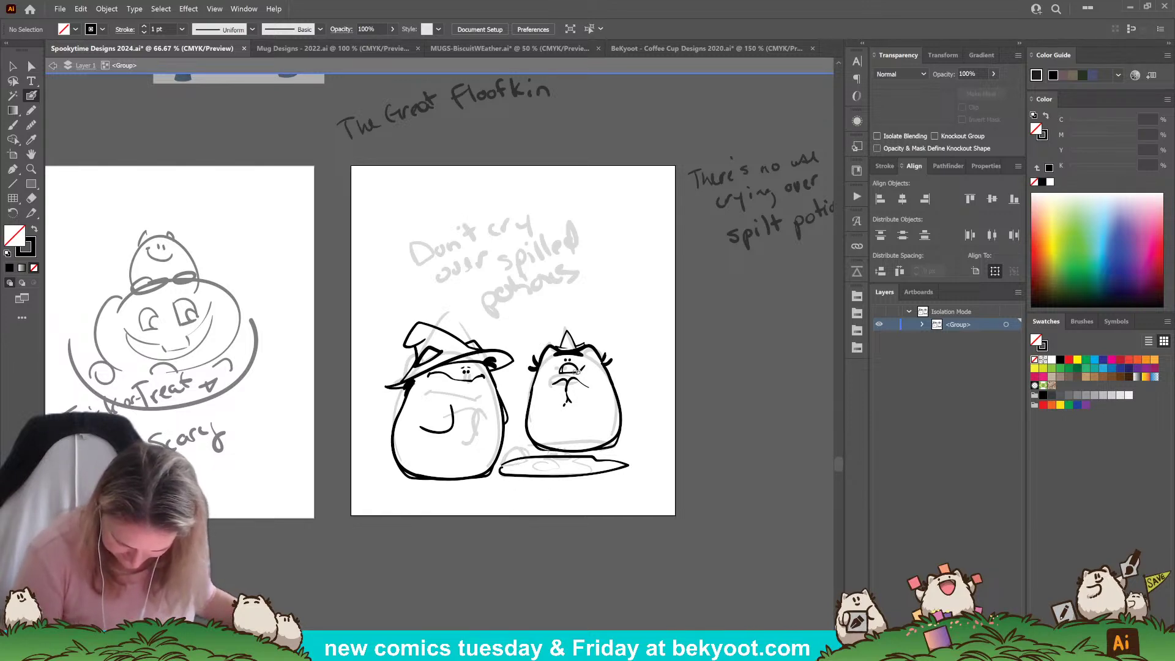
Move the right character's face and arms together a little lower on the body.
left_click_drag(581, 388, 592, 422)
left_click(553, 361, "ctrl")
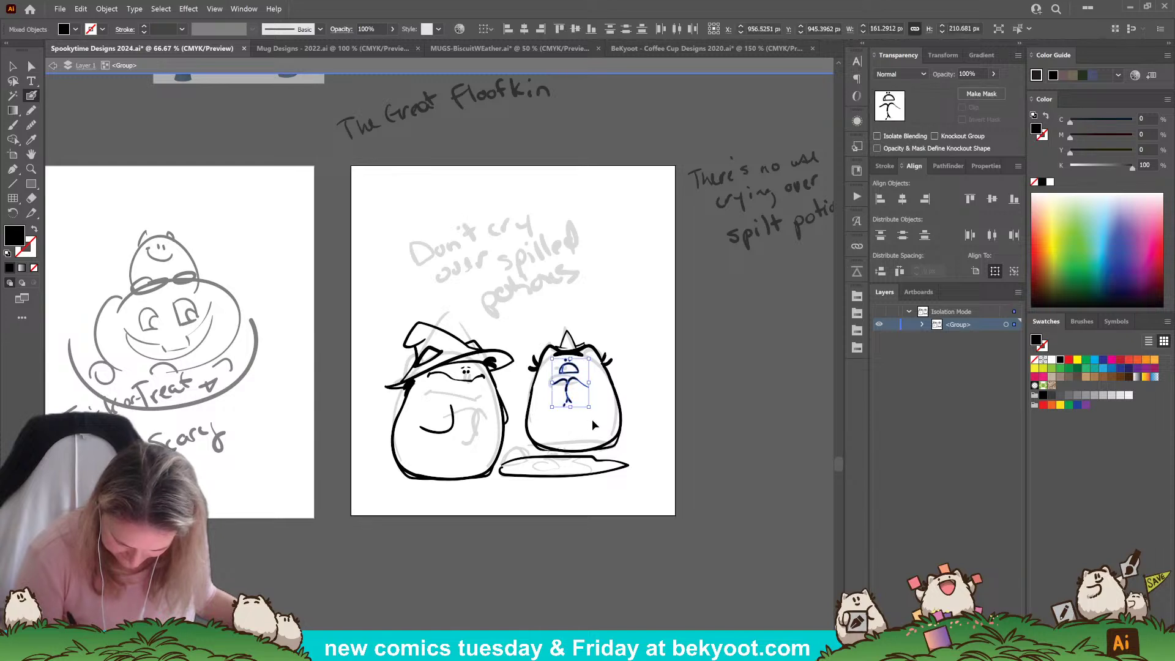
left_click_drag(580, 383, 583, 396)
left_click(631, 377, "ctrl")
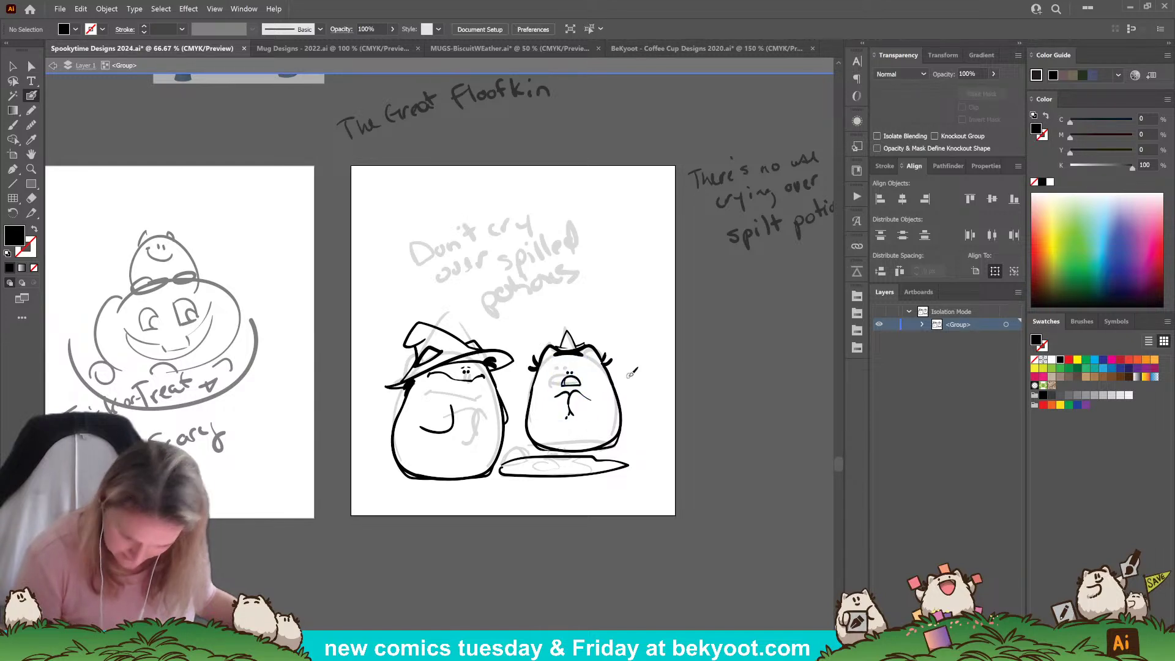
Delete the wide puddle outline below the right character.
scroll(533, 560, "up", 2)
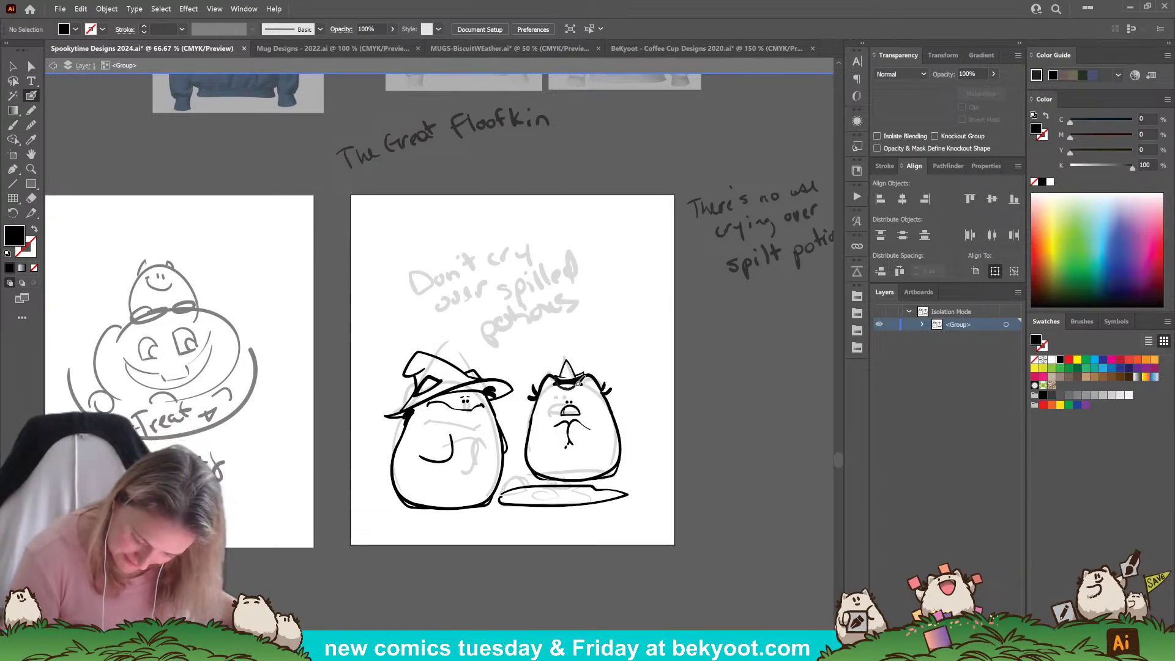
key("shift+x")
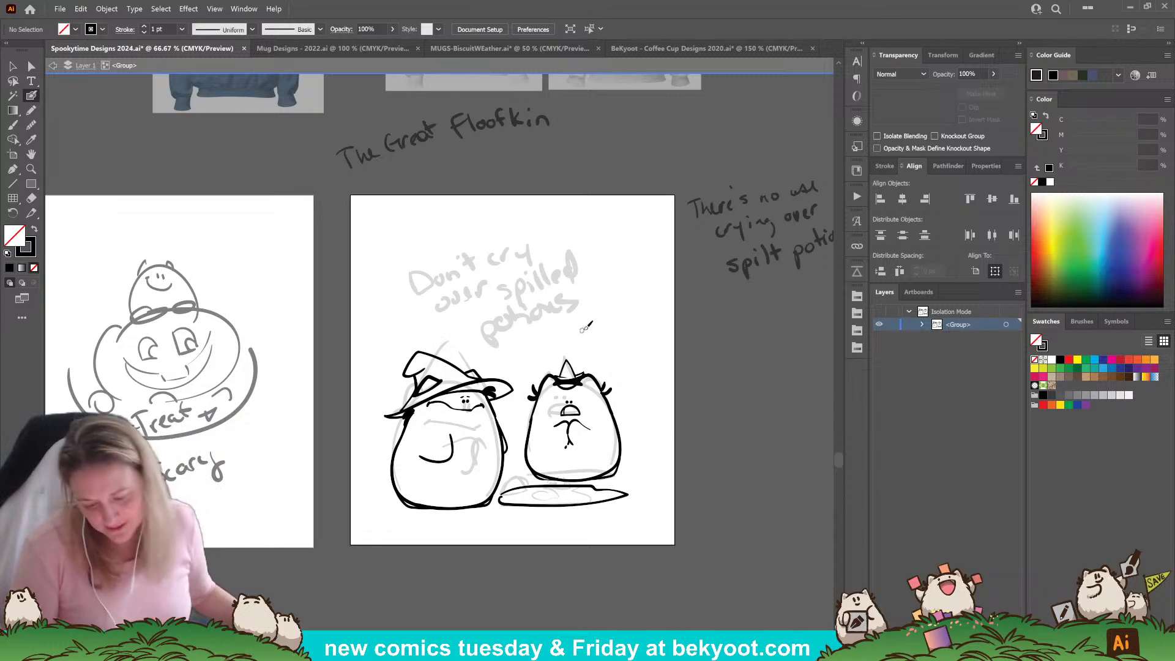
key("shift+x")
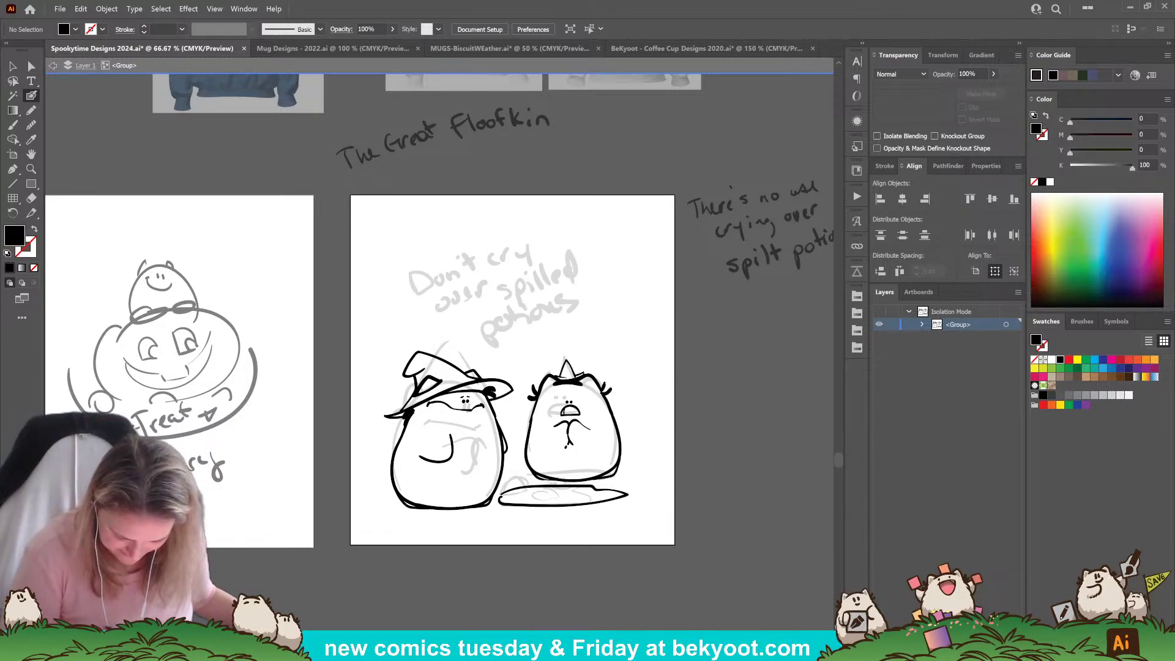
left_click(594, 506, "ctrl")
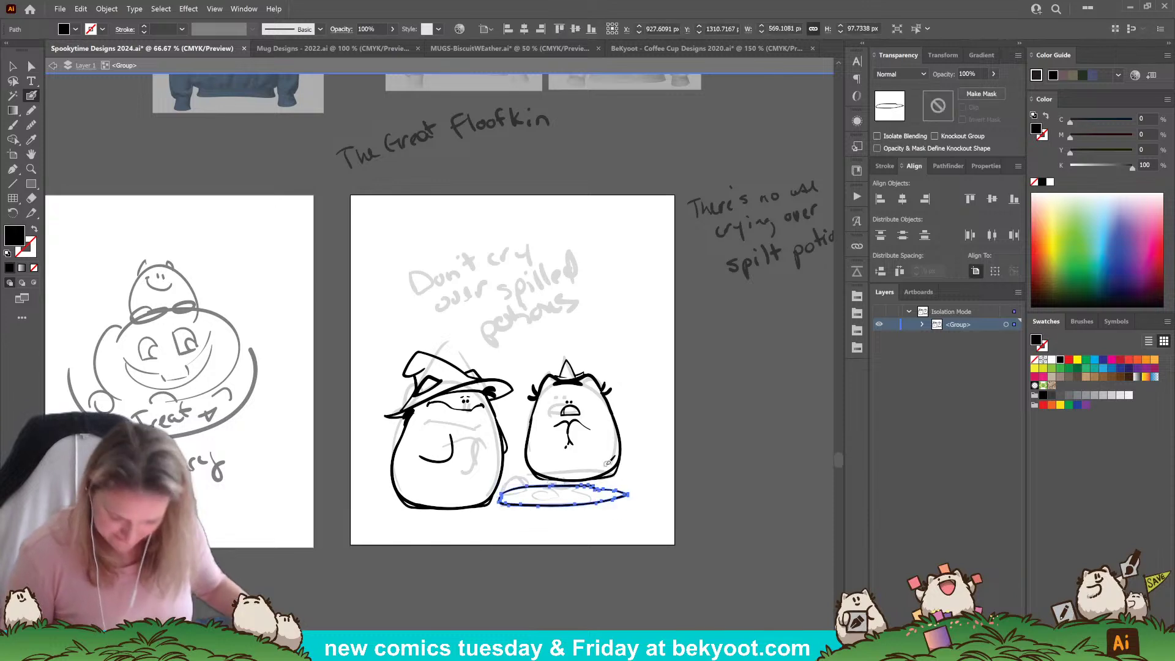
key("Delete")
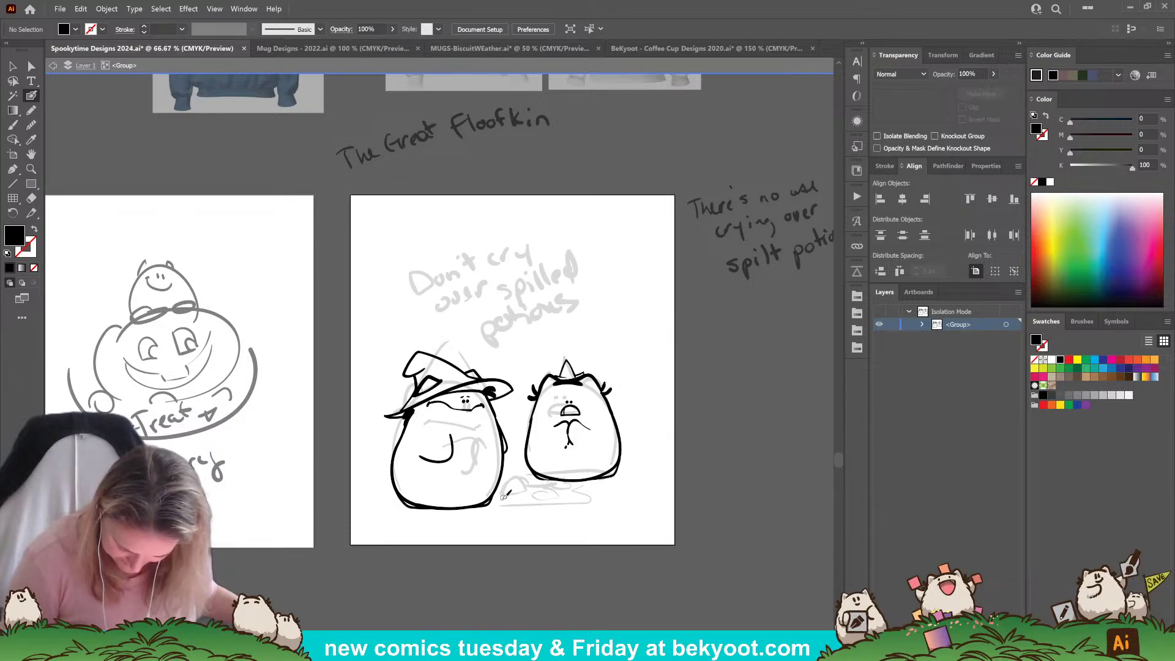
Try a shorter puddle outline with a notched end below the right character, and undo it.
left_click_drag(502, 501, 604, 492)
key("shift+x")
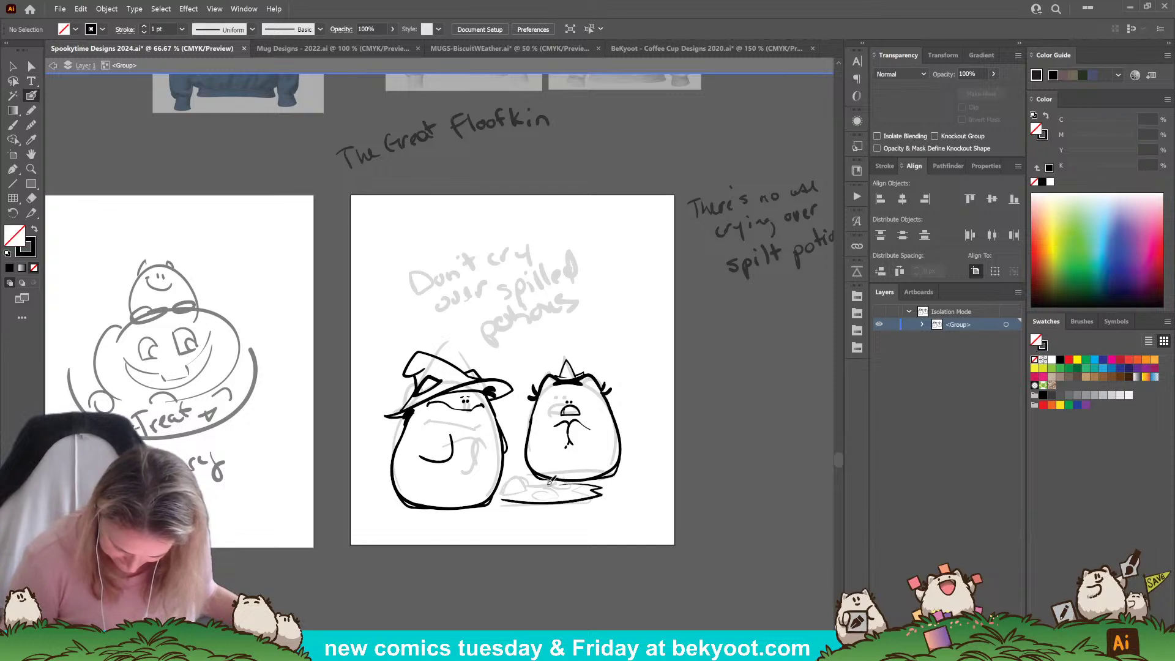
left_click_drag(502, 497, 500, 499)
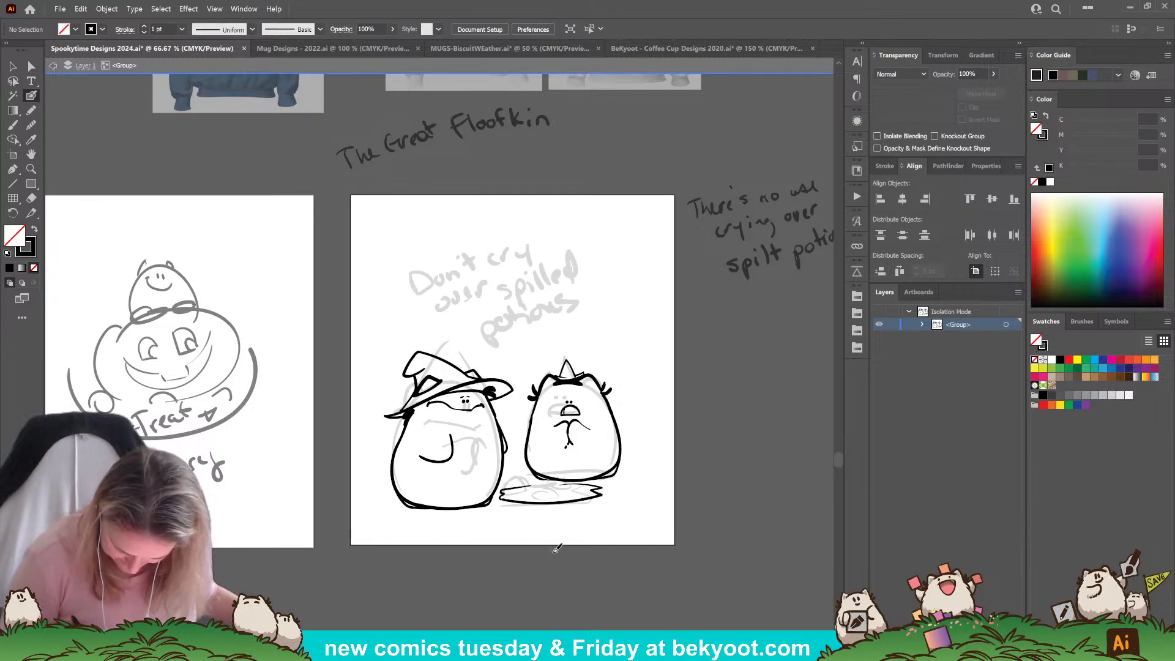
key("ctrl+z")
key("ctrl+z")
key("ctrl+z")
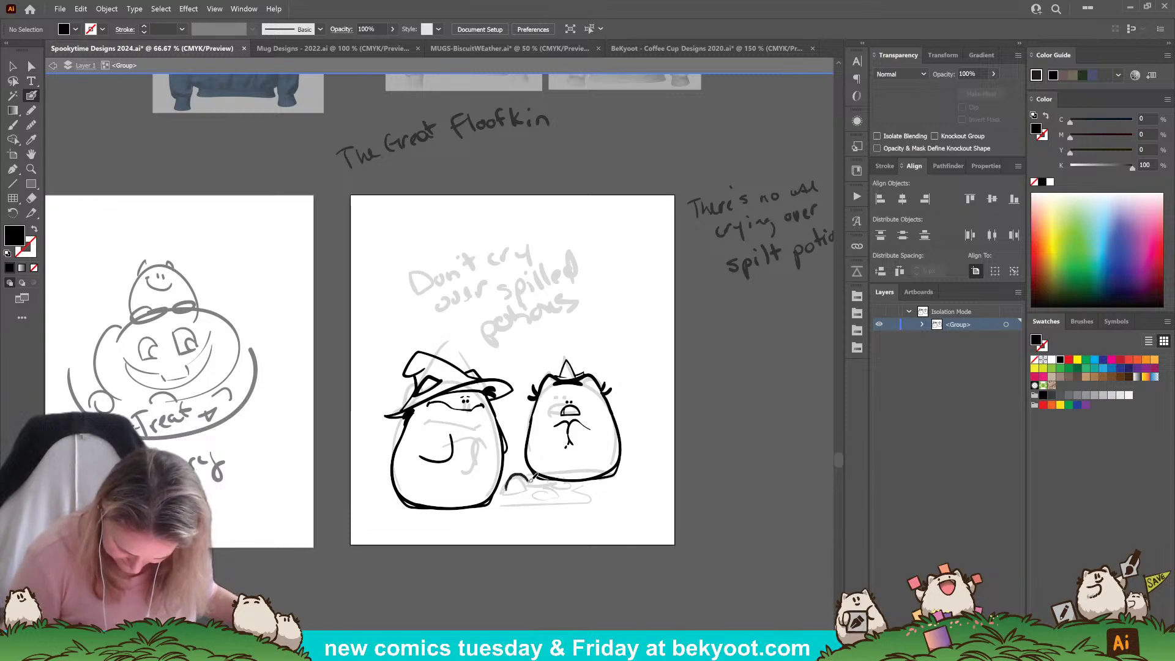
Draw a small rounded broken bottle piece on the ground between the two characters, with a jagged edge and inner detail lines.
key("shift+x")
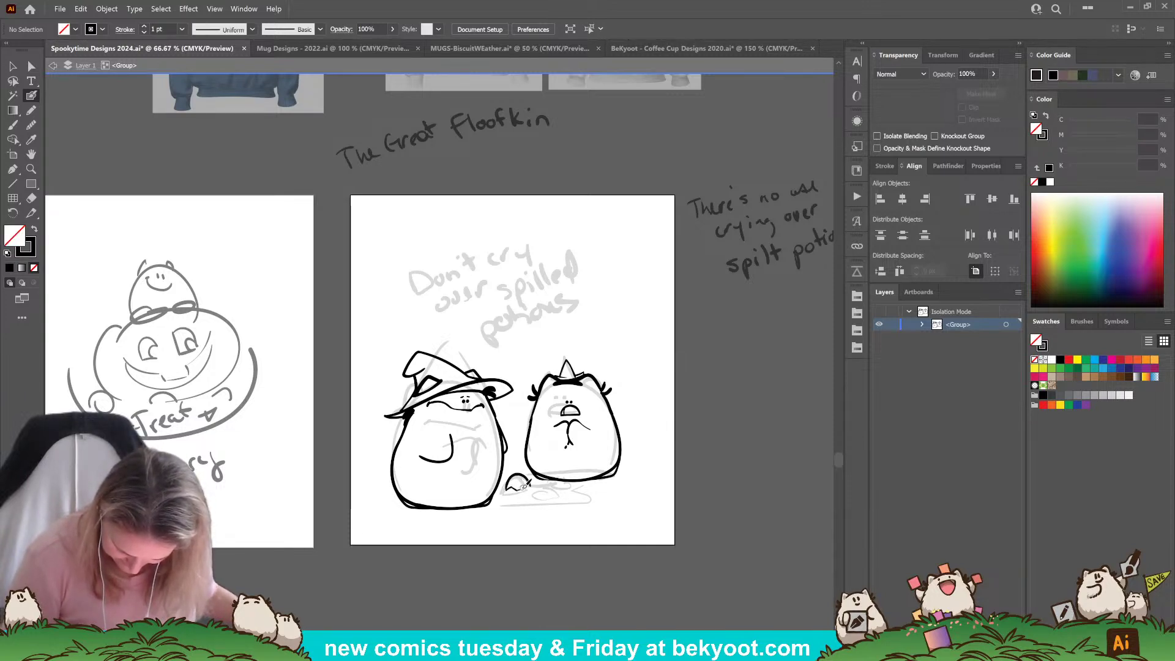
left_click_drag(525, 487, 534, 478)
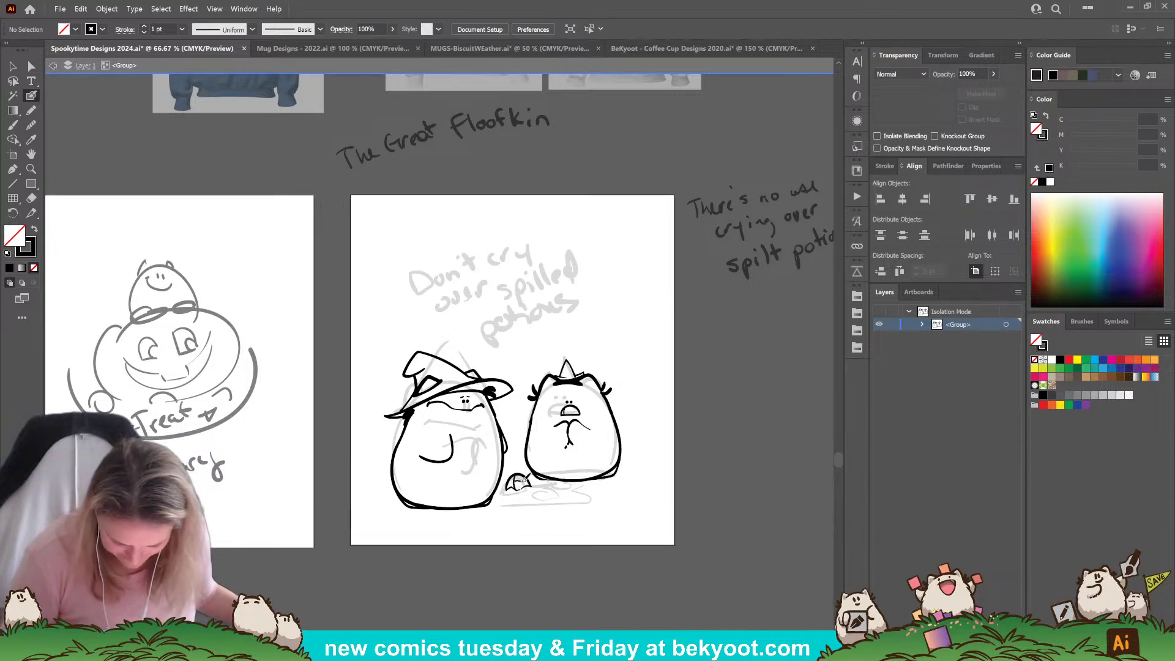
left_click_drag(521, 481, 516, 486)
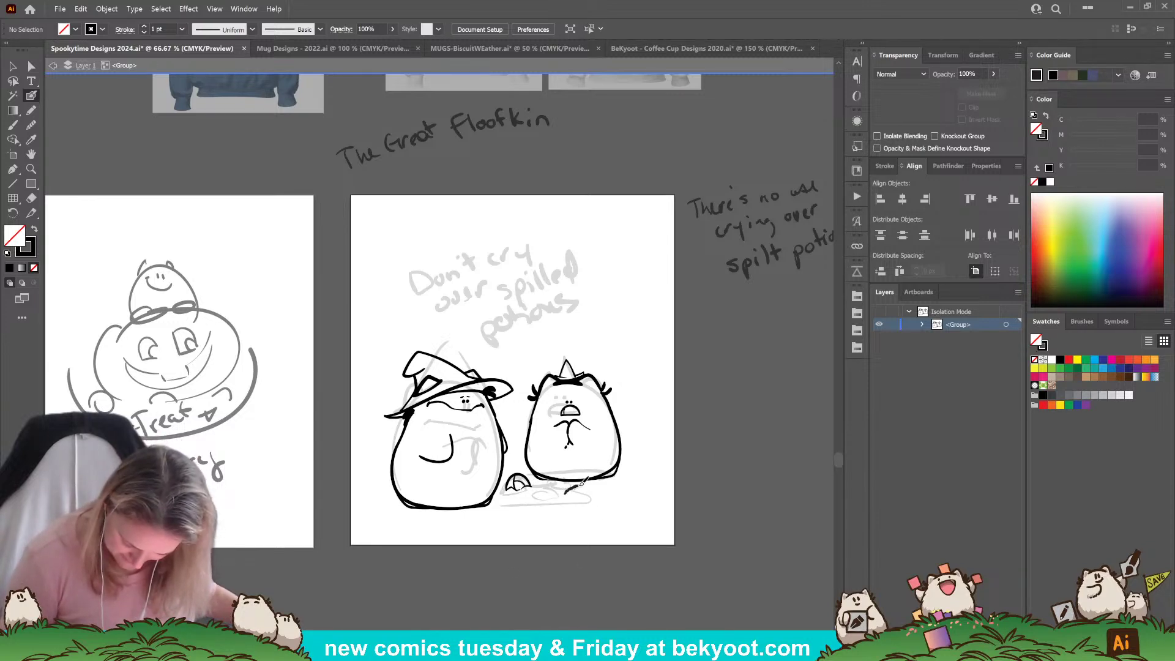
Draw a second broken bottle piece below the right character and a flat pointed puddle outline around both pieces.
left_click_drag(592, 487, 587, 494)
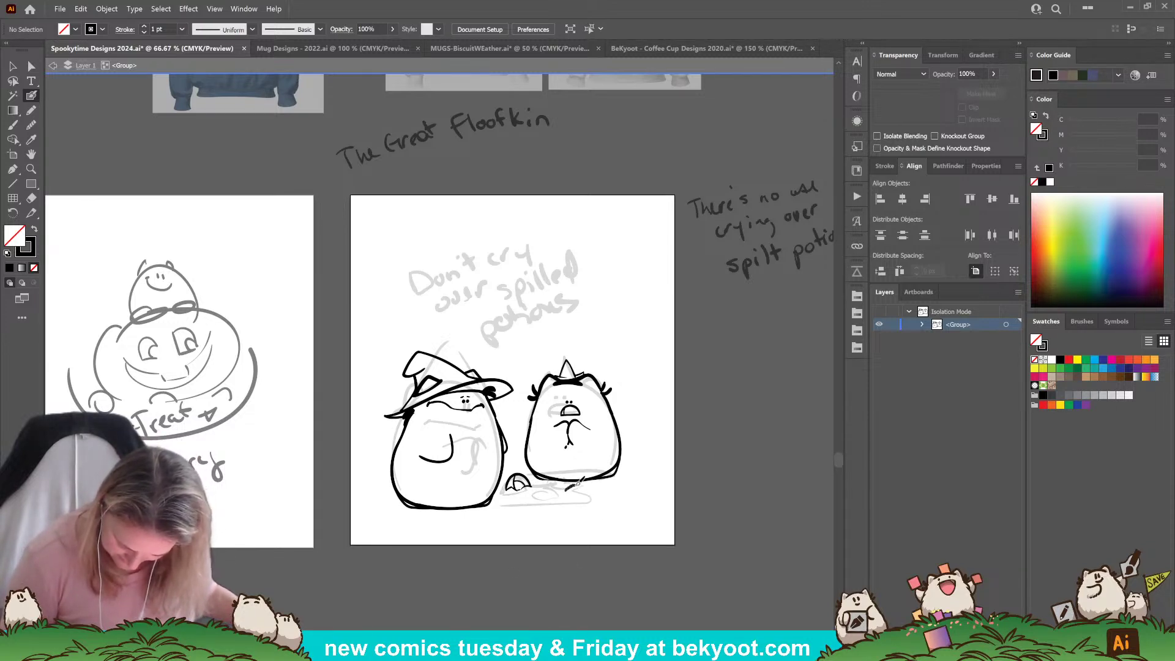
left_click_drag(579, 483, 594, 499)
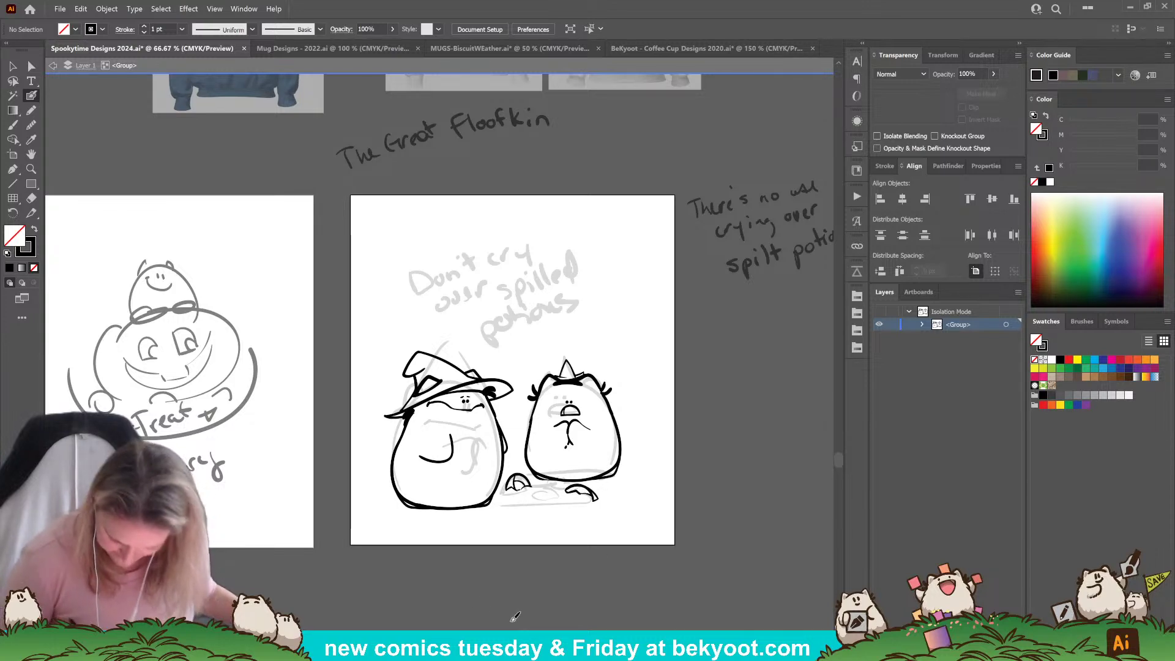
mouse_move(510, 493)
left_mouse_down()
mouse_move(519, 484)
mouse_move(525, 503)
mouse_move(612, 493)
left_mouse_up()
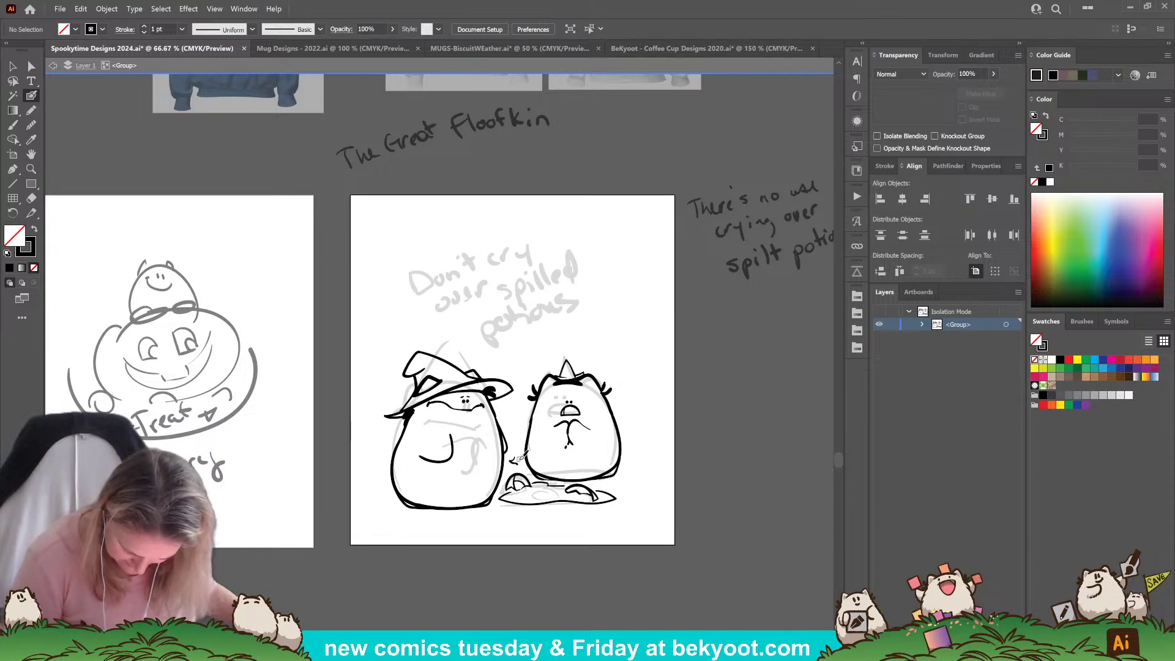
Add small sparkles and dots beside both bottle pieces, and draw two small bubbles inside the puddle.
left_click_drag(511, 457, 518, 460)
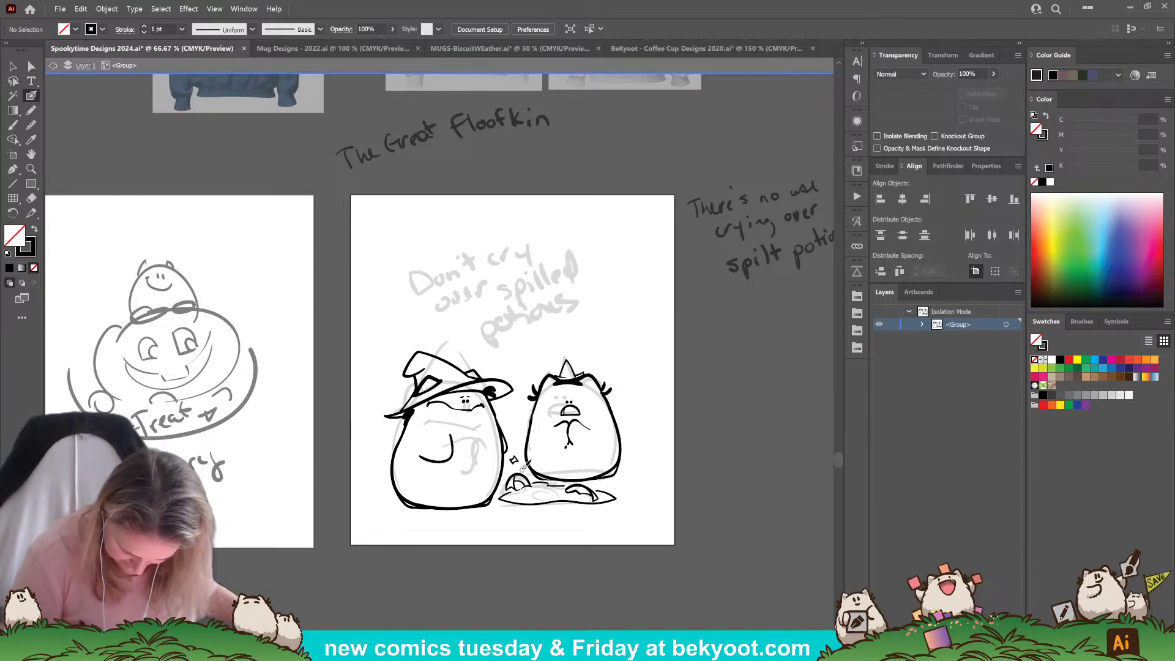
left_click(521, 467)
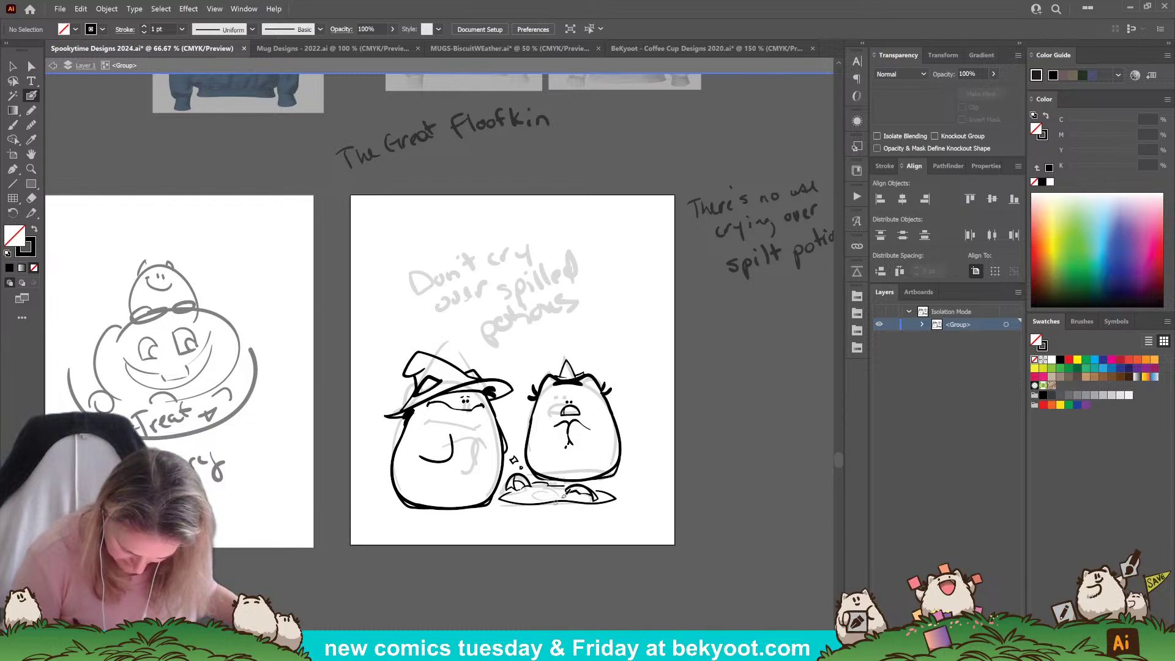
left_click(603, 483)
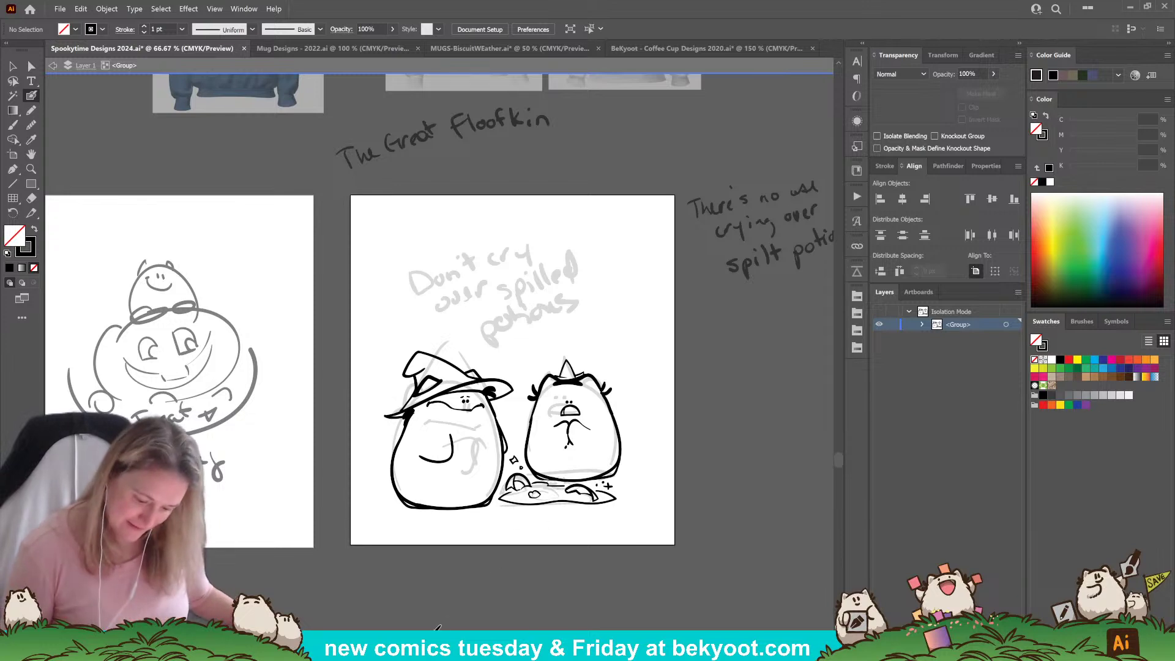
left_click_drag(544, 497, 557, 487)
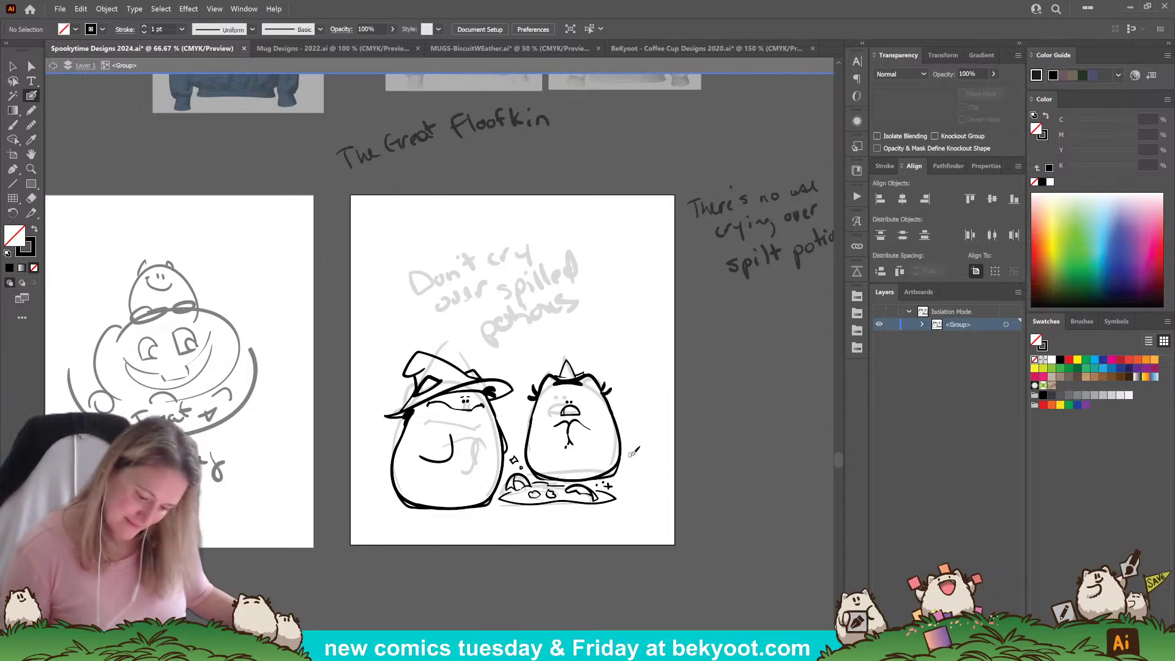
Hand-letter "Spilt Potions" in slanted script over the lower part of the faded slogan, above the two characters.
left_click_drag(472, 539, 514, 542)
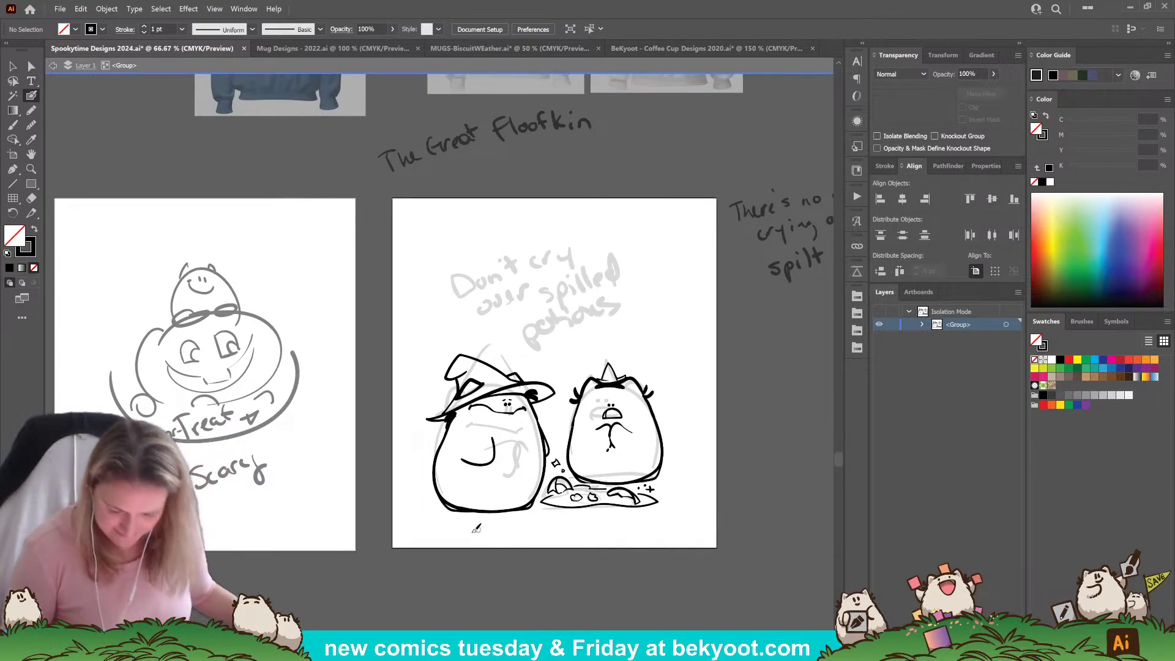
left_click_drag(475, 552, 415, 556)
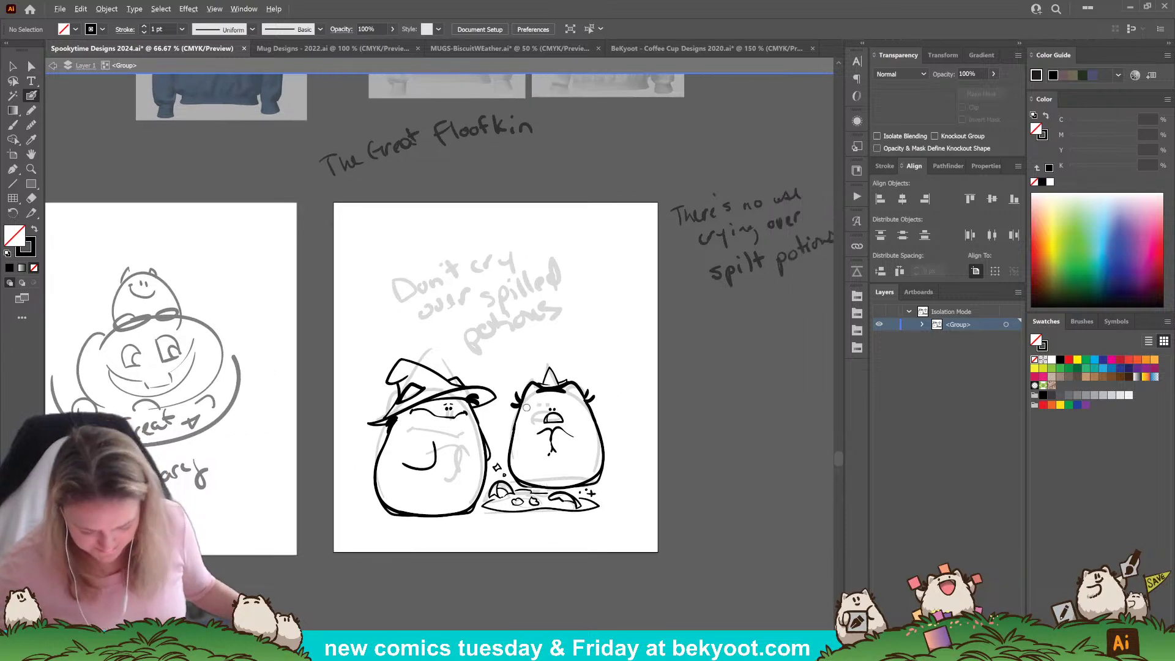
scroll(504, 409, "up", 1)
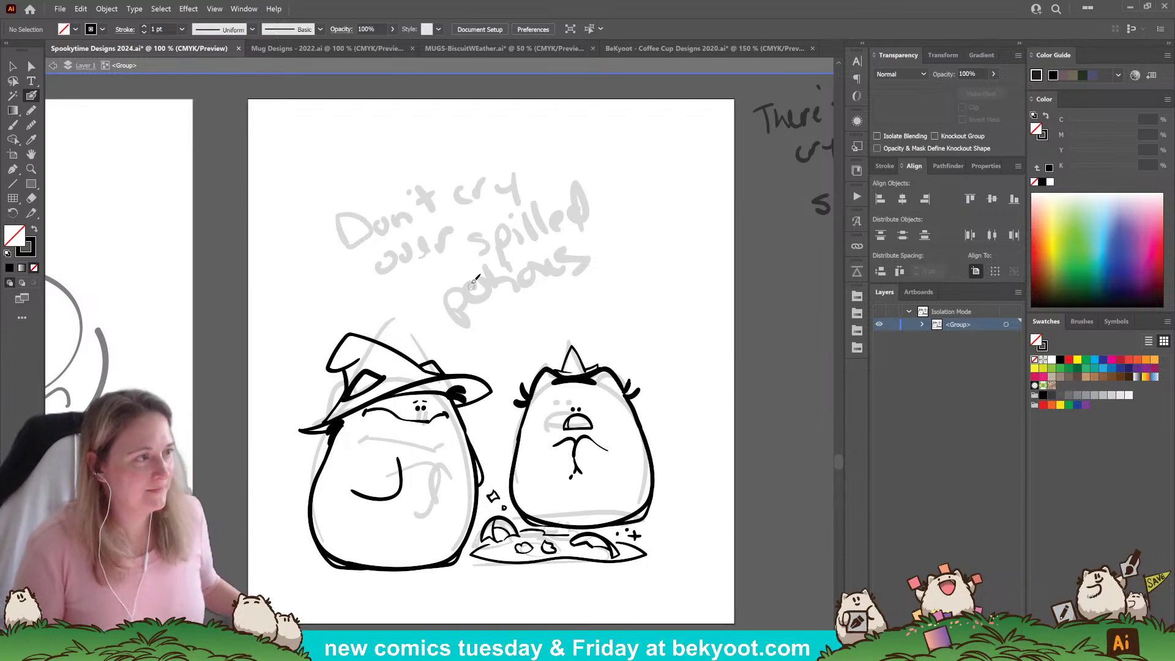
left_click_drag(637, 336, 405, 391)
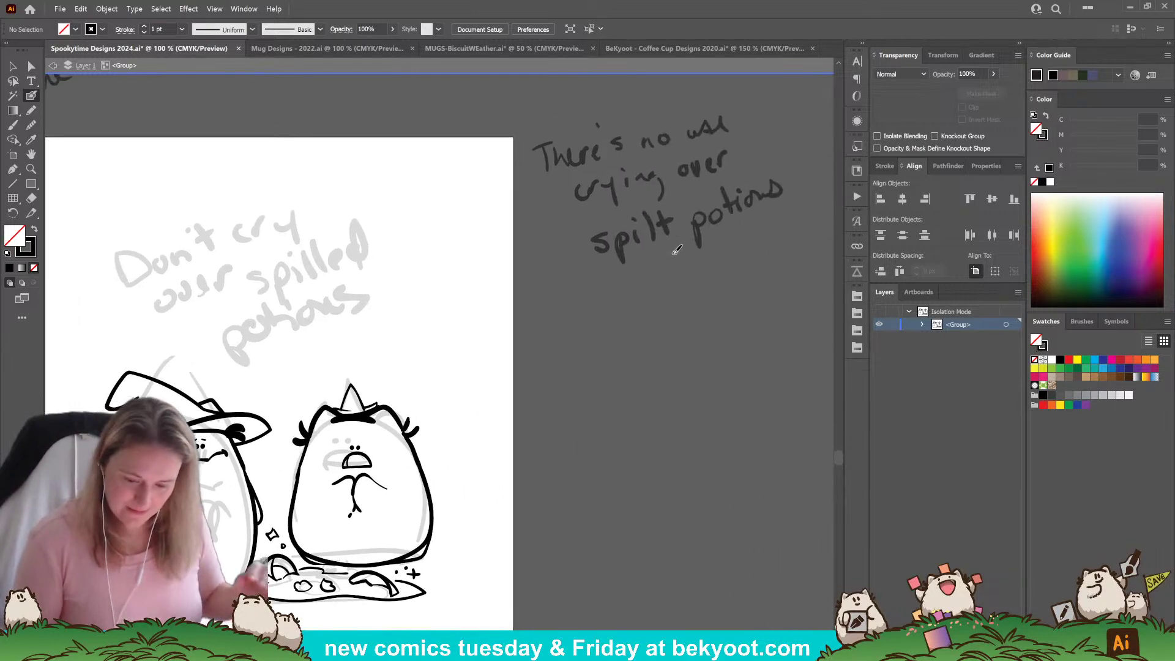
left_click_drag(309, 450, 451, 458)
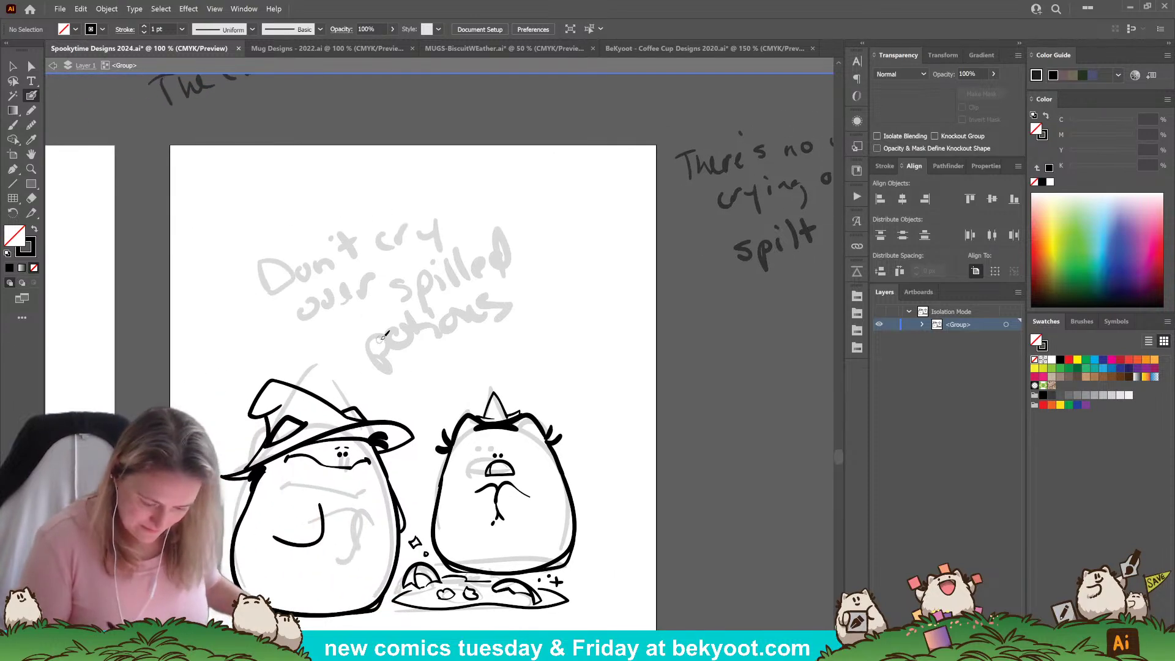
mouse_move(388, 350)
left_mouse_down()
mouse_move(364, 314)
mouse_move(402, 360)
mouse_move(357, 366)
mouse_move(385, 379)
mouse_move(413, 354)
mouse_move(414, 365)
mouse_move(441, 350)
mouse_move(450, 368)
mouse_move(462, 353)
mouse_move(456, 312)
mouse_move(489, 335)
left_mouse_up()
left_click_drag(449, 329, 469, 314)
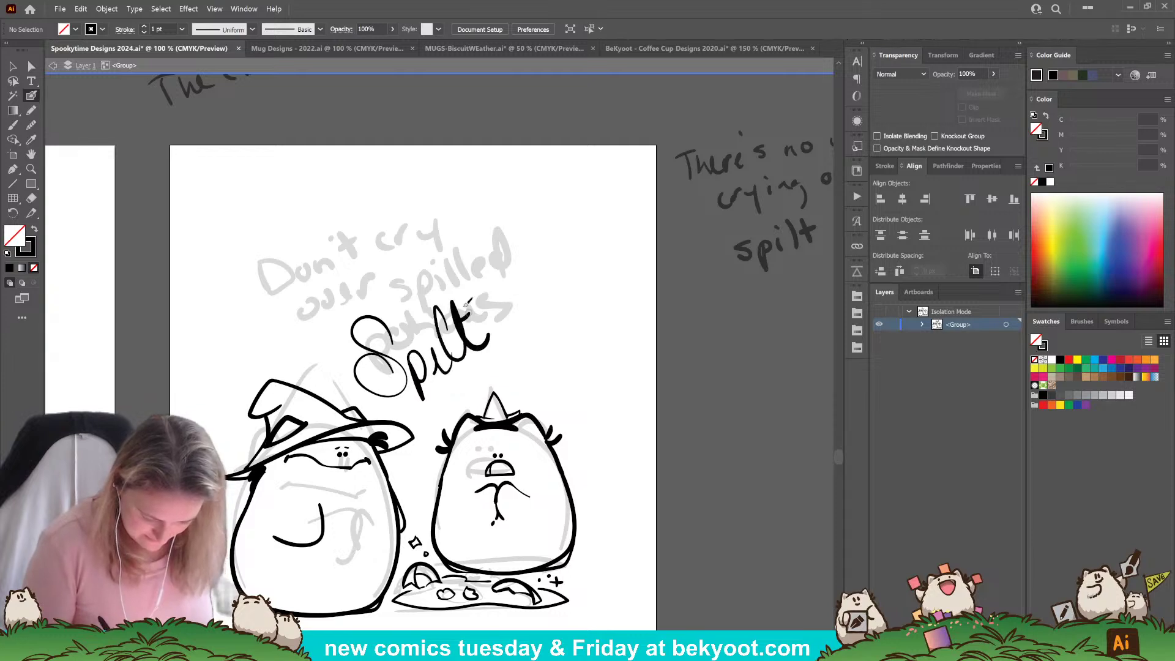
left_click(422, 317)
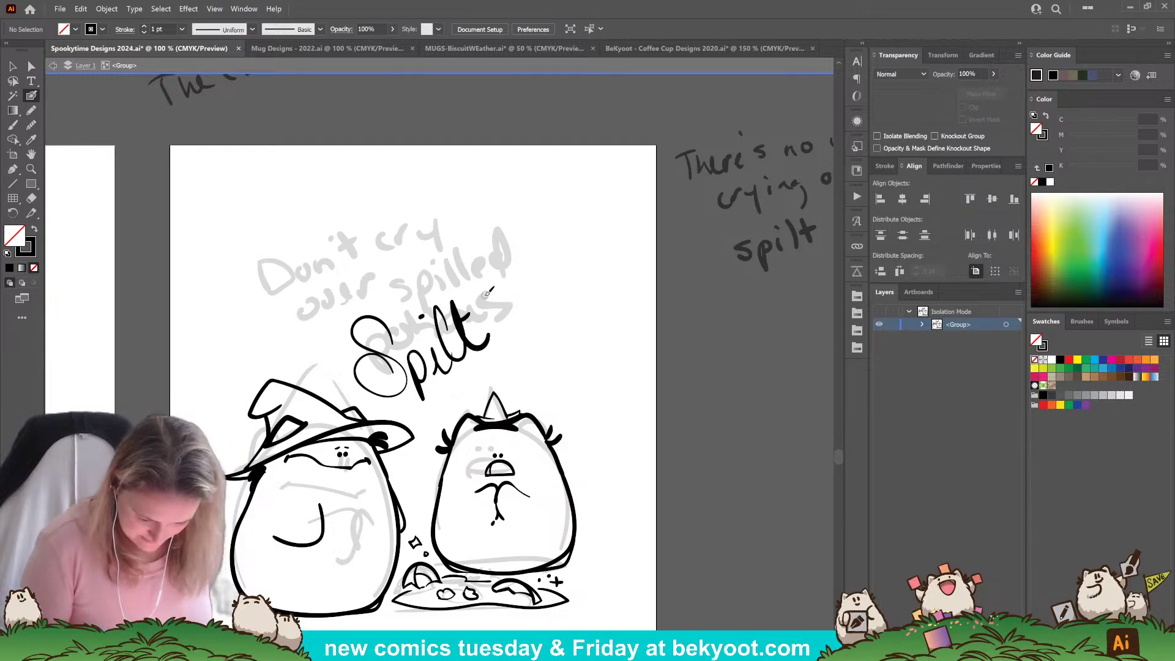
left_click_drag(496, 278, 513, 341)
left_click_drag(472, 299, 527, 313)
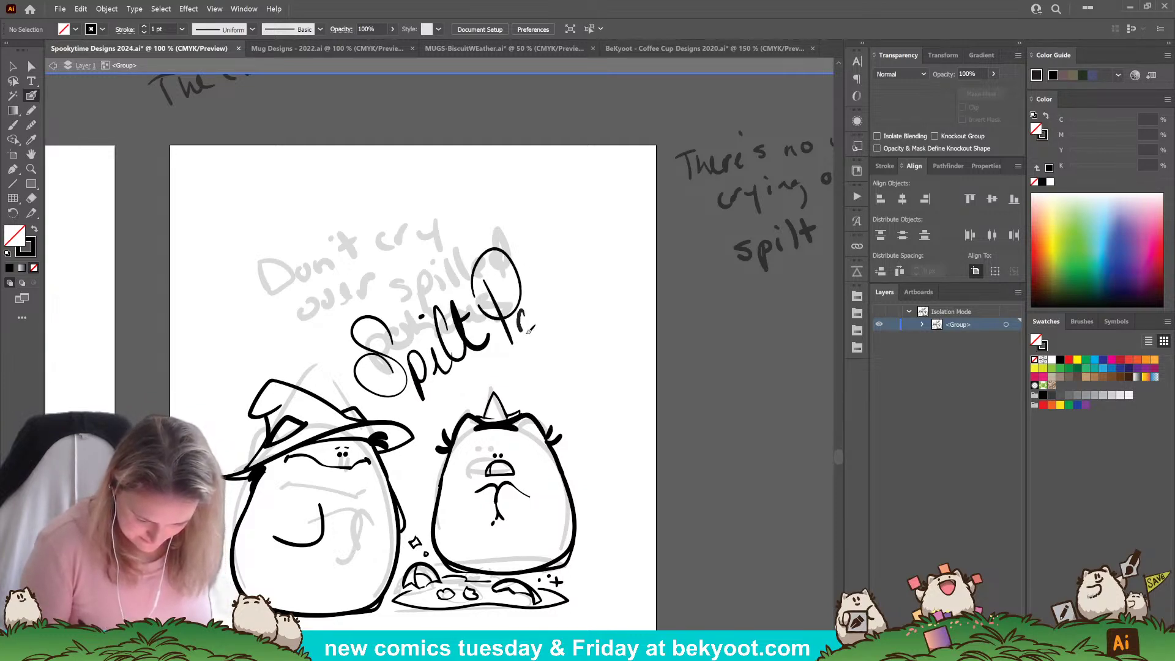
mouse_move(530, 263)
left_mouse_down()
mouse_move(541, 297)
mouse_move(533, 291)
mouse_move(546, 282)
mouse_move(560, 301)
mouse_move(568, 275)
mouse_move(588, 285)
mouse_move(615, 269)
left_mouse_up()
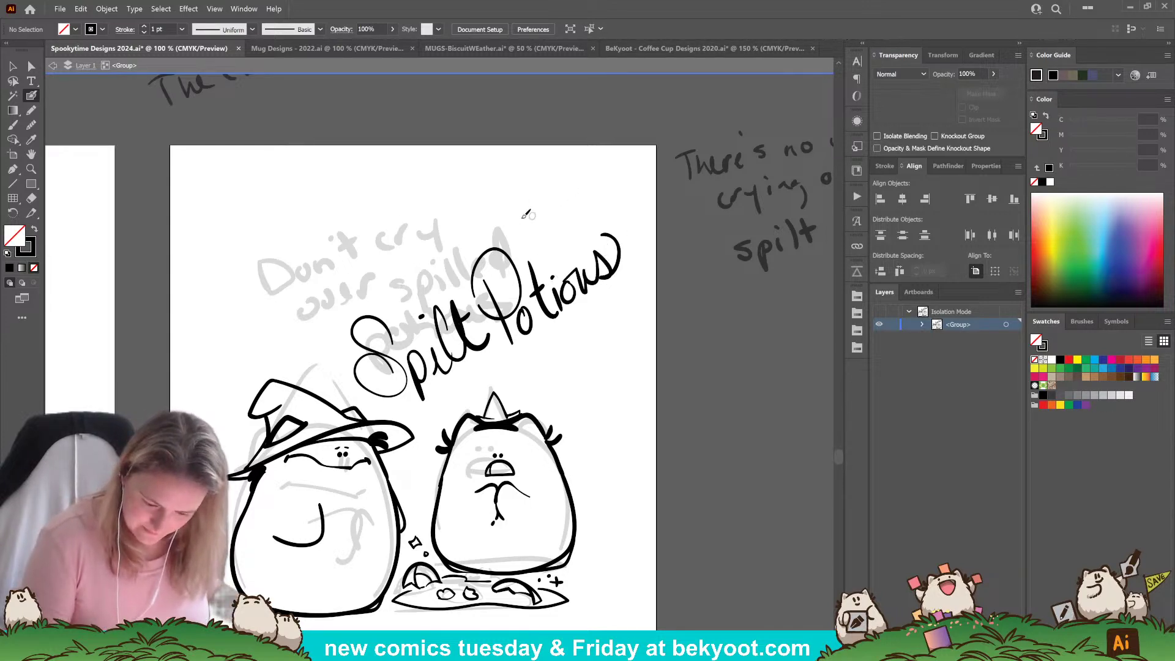
Try small lettering "crying" and "over" with a slanted line above "Spilt Potions", and undo all of it.
mouse_move(405, 286)
left_mouse_down()
mouse_move(395, 310)
mouse_move(435, 279)
mouse_move(465, 276)
left_mouse_up()
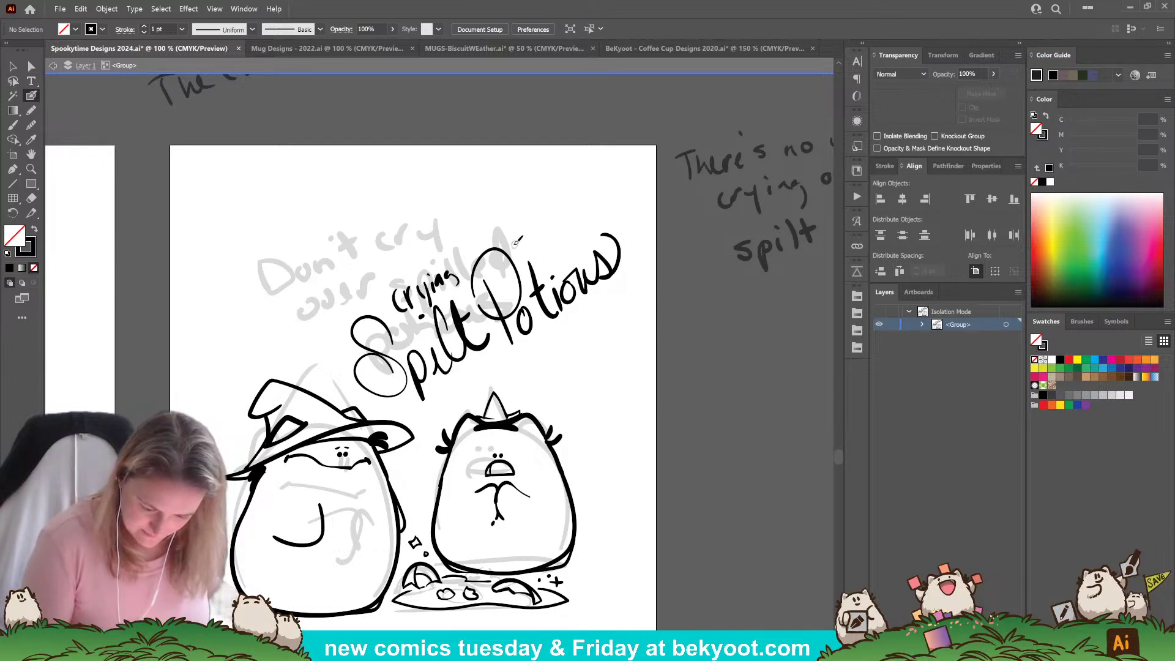
mouse_move(531, 235)
left_mouse_down()
mouse_move(523, 248)
mouse_move(567, 213)
left_mouse_up()
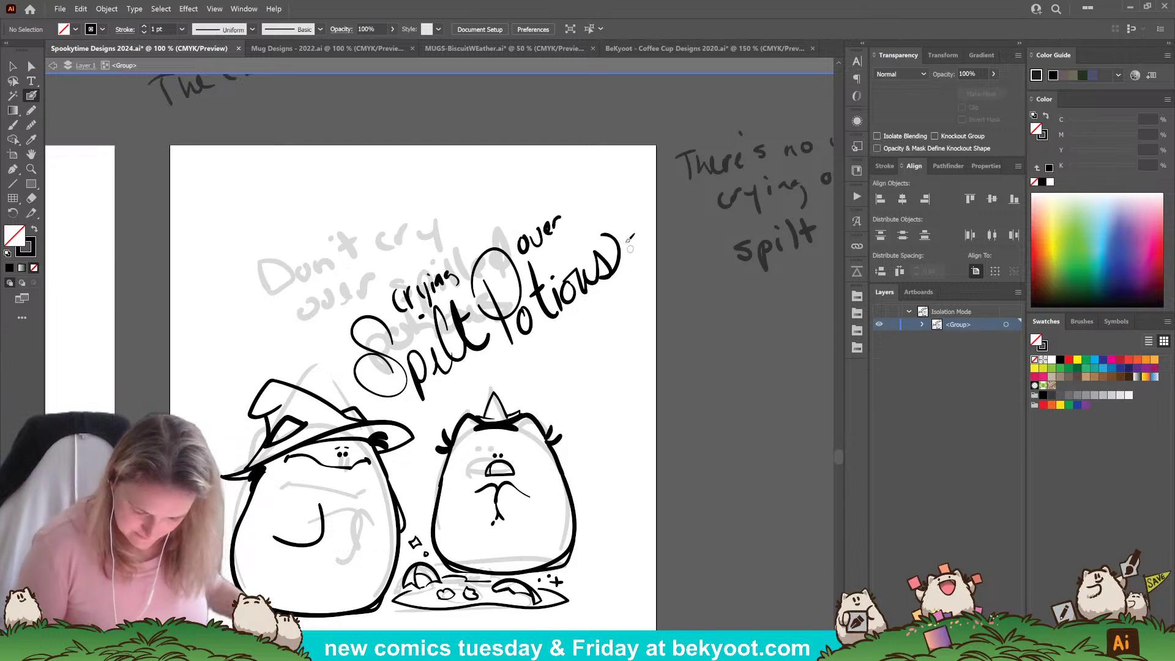
left_click_drag(349, 297, 539, 196)
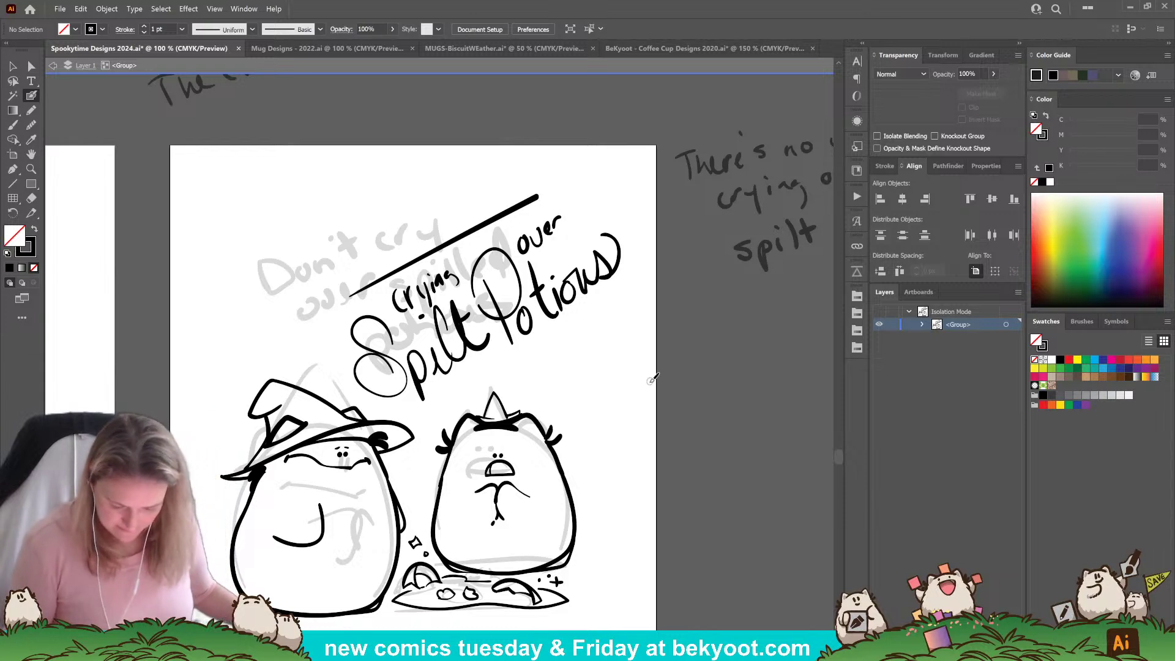
key("ctrl+z")
key("ctrl+z")
key("ctrl+z")
key("ctrl+z")
key("ctrl+z")
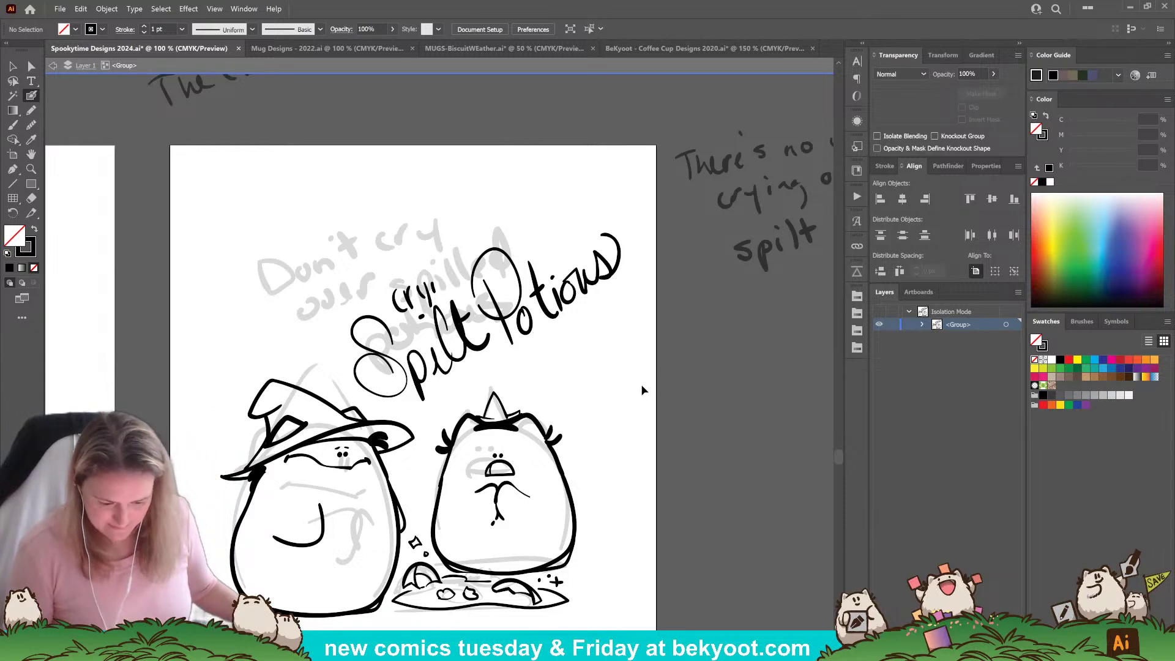
key("ctrl+z")
key("ctrl+z")
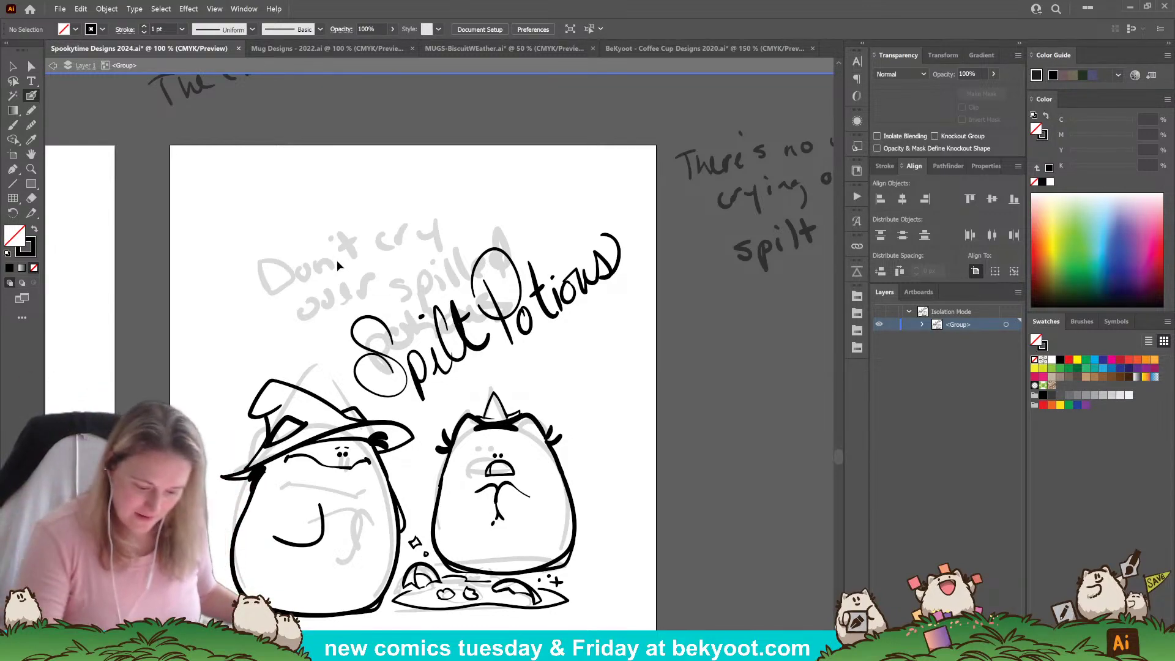
Scale down the "Spilt Potions" lettering and reposition it closer above the two characters.
left_click_drag(337, 265, 624, 361)
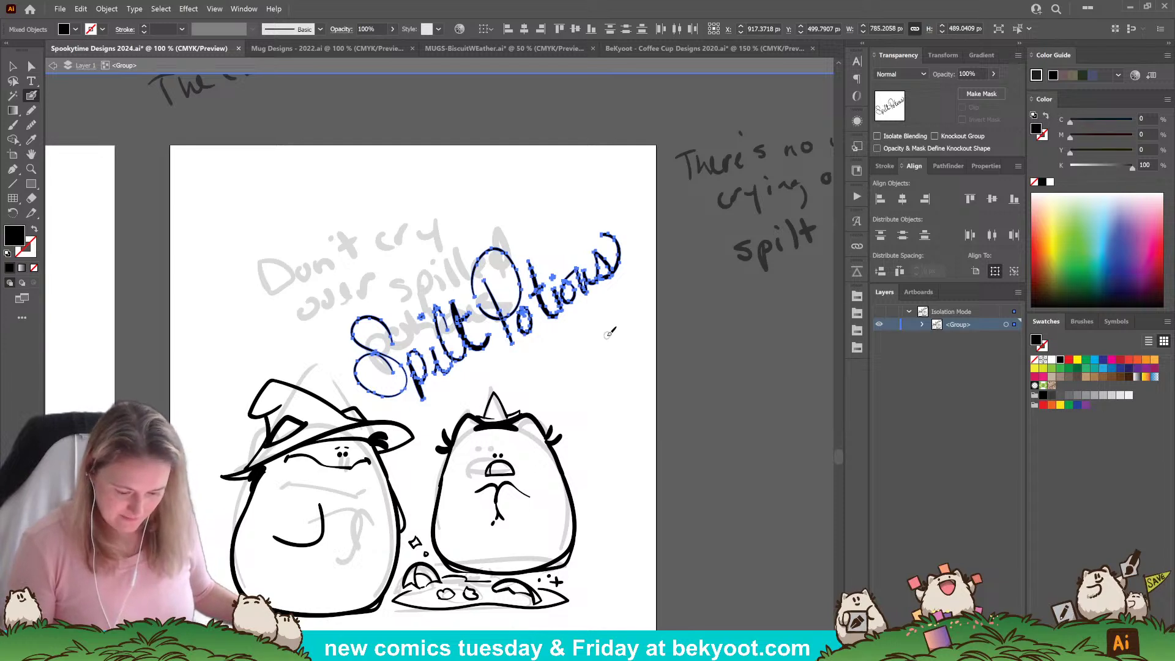
left_click(621, 340, "ctrl")
left_click_drag(607, 474, 620, 367)
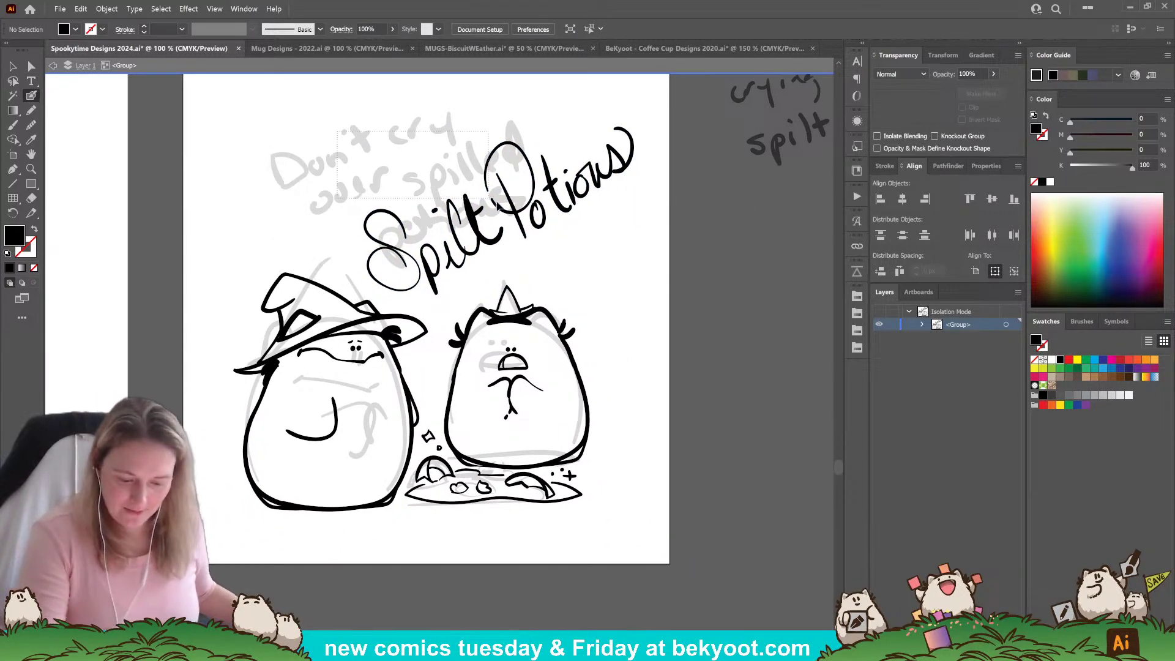
left_click_drag(497, 202, 638, 252)
left_click_drag(626, 164, 552, 145)
left_click_drag(479, 199, 514, 217)
left_click(590, 237, "ctrl")
Draw a slanted guide line up and left of "Spilt Potions", try further parallel lines, and undo those extra ones.
left_click_drag(295, 243, 421, 174)
left_click_drag(316, 201, 472, 120)
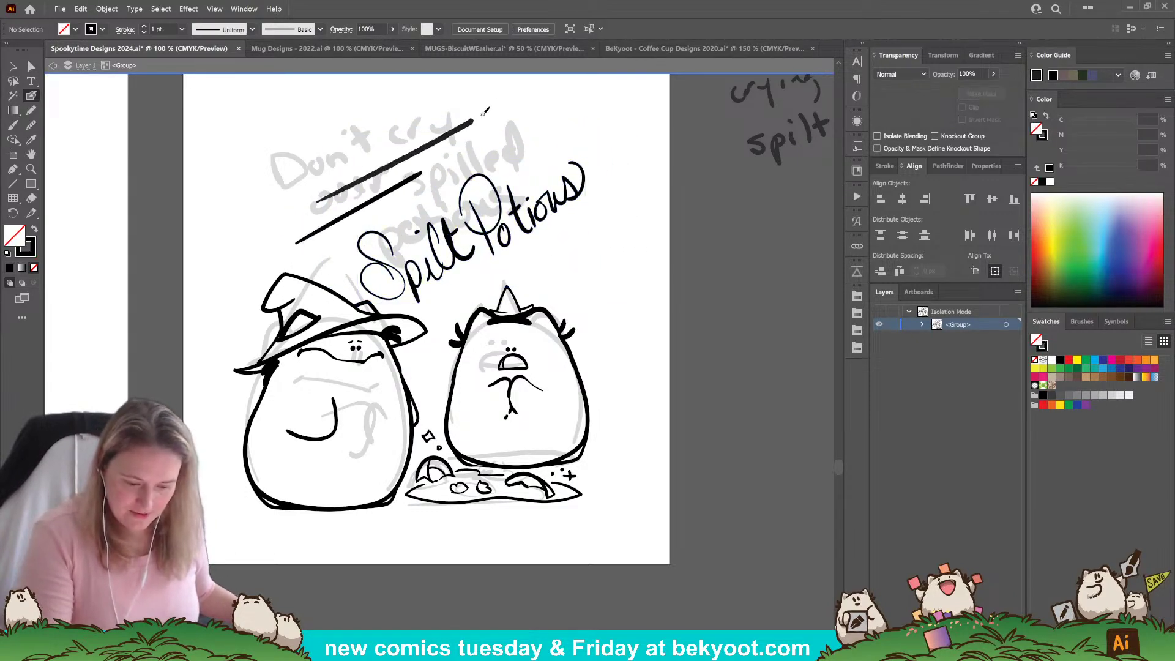
key("ctrl+z")
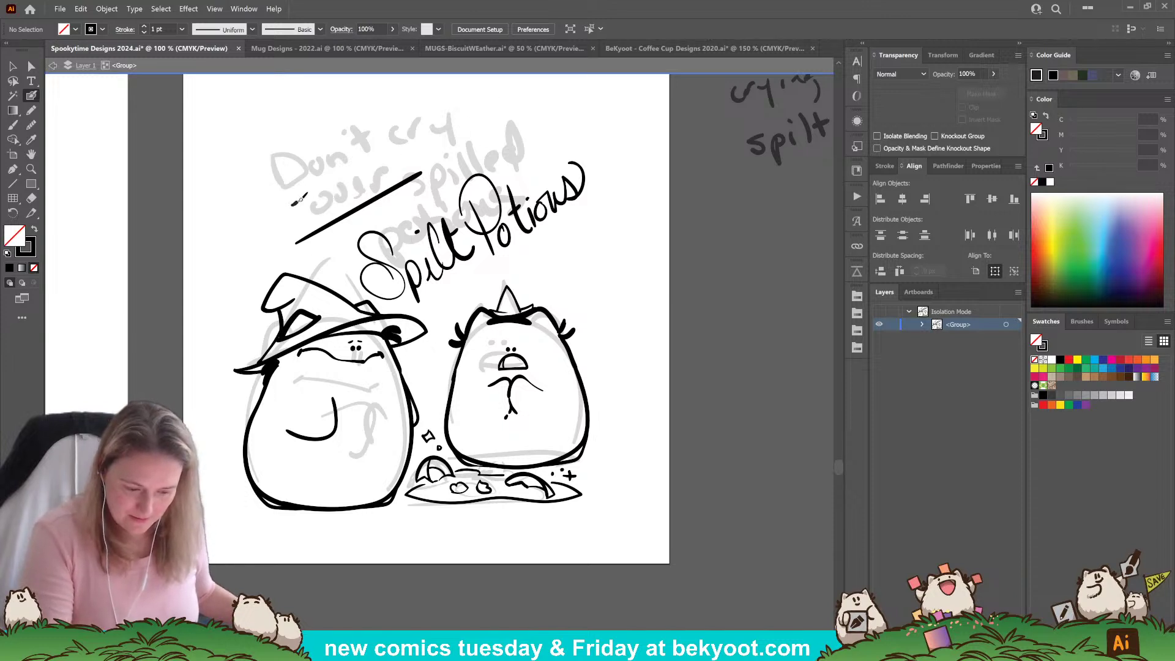
left_click_drag(293, 204, 474, 101)
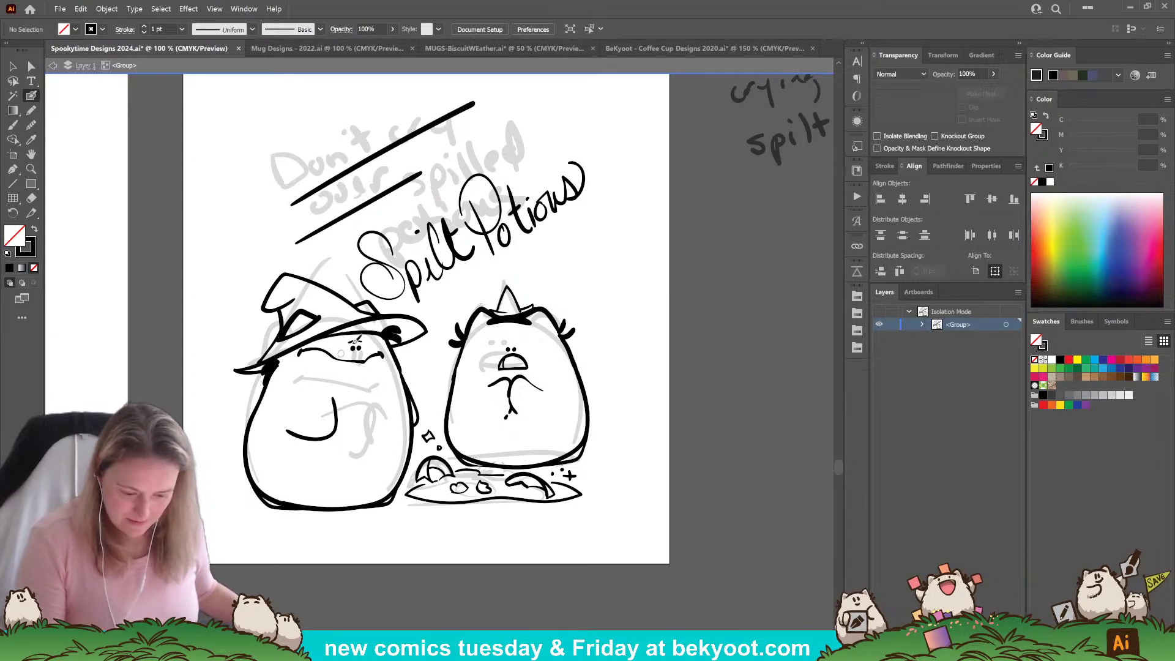
left_click_drag(300, 252, 427, 183)
key("ctrl+z")
key("ctrl+z")
key("ctrl+z")
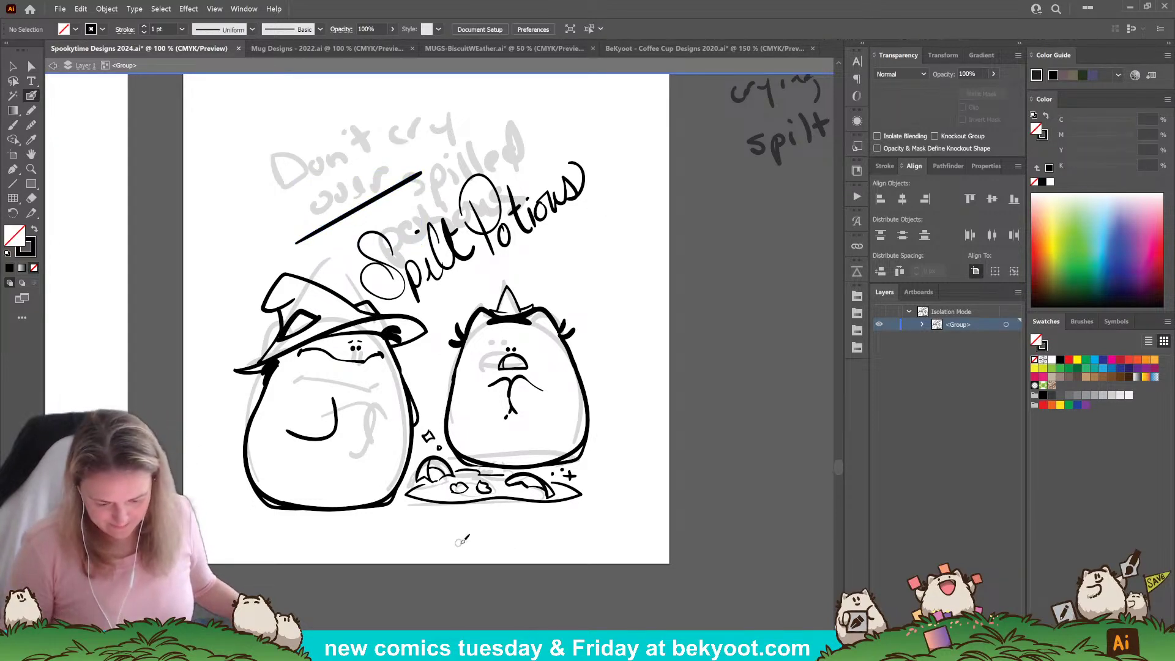
Add short horizontal lines on both sides of the right character's mouth and letter "oh no" beside the left character's face.
scroll(462, 540, "up", 2)
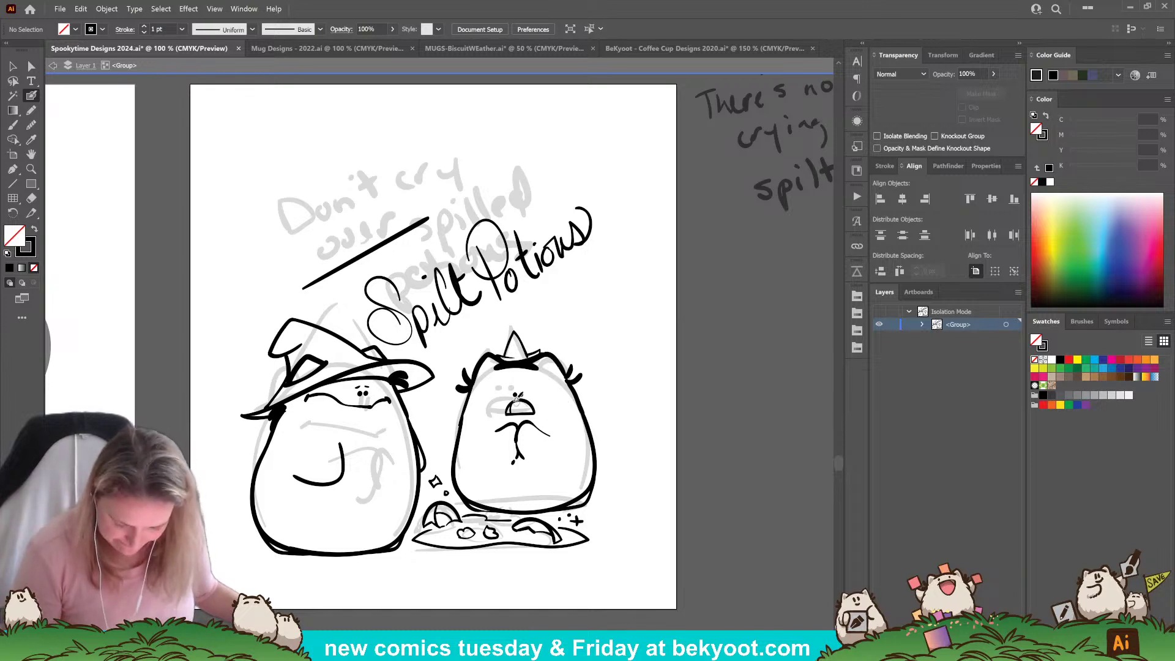
left_click_drag(514, 394, 514, 396)
left_click_drag(520, 394, 560, 401)
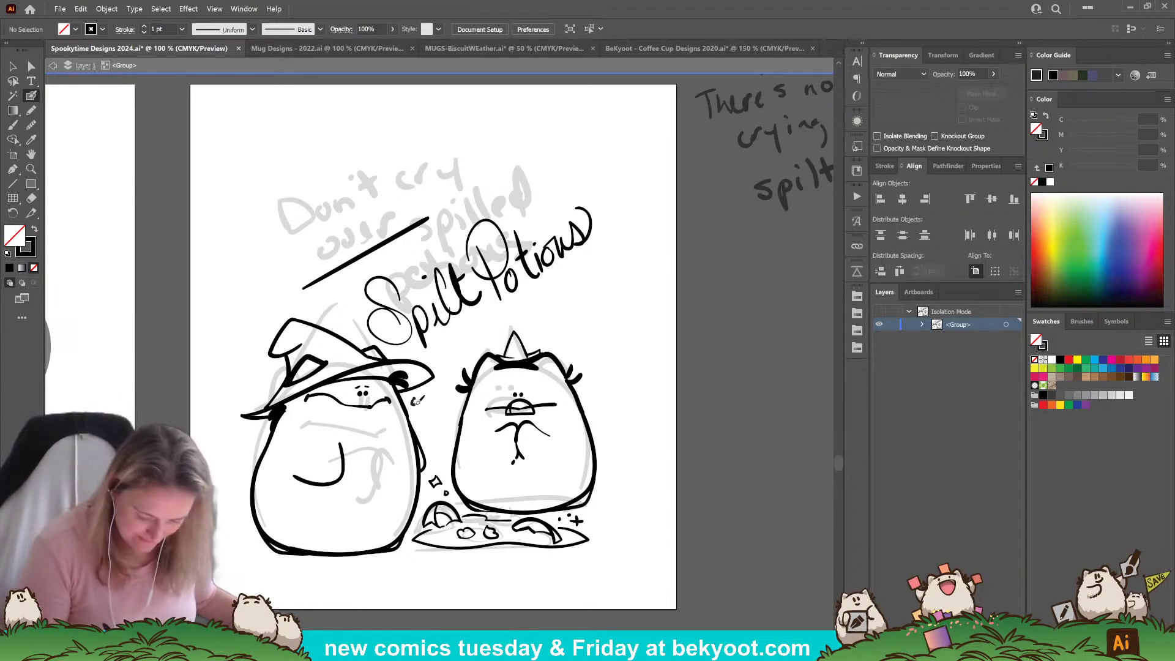
left_click_drag(420, 393, 428, 419)
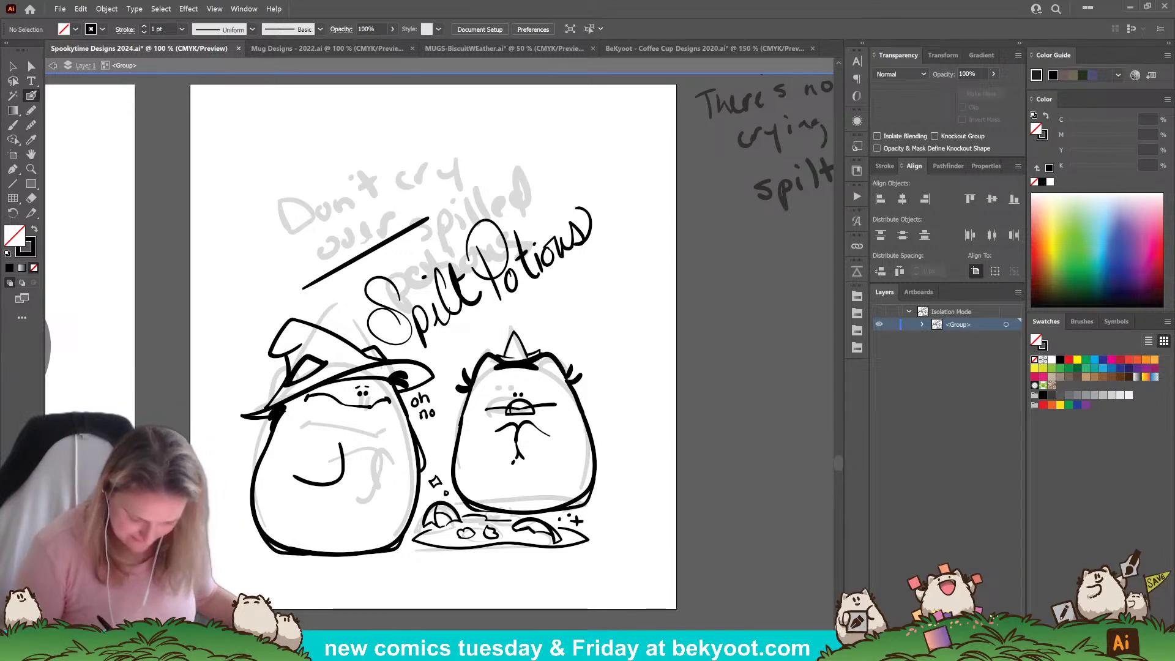
key("ctrl+z")
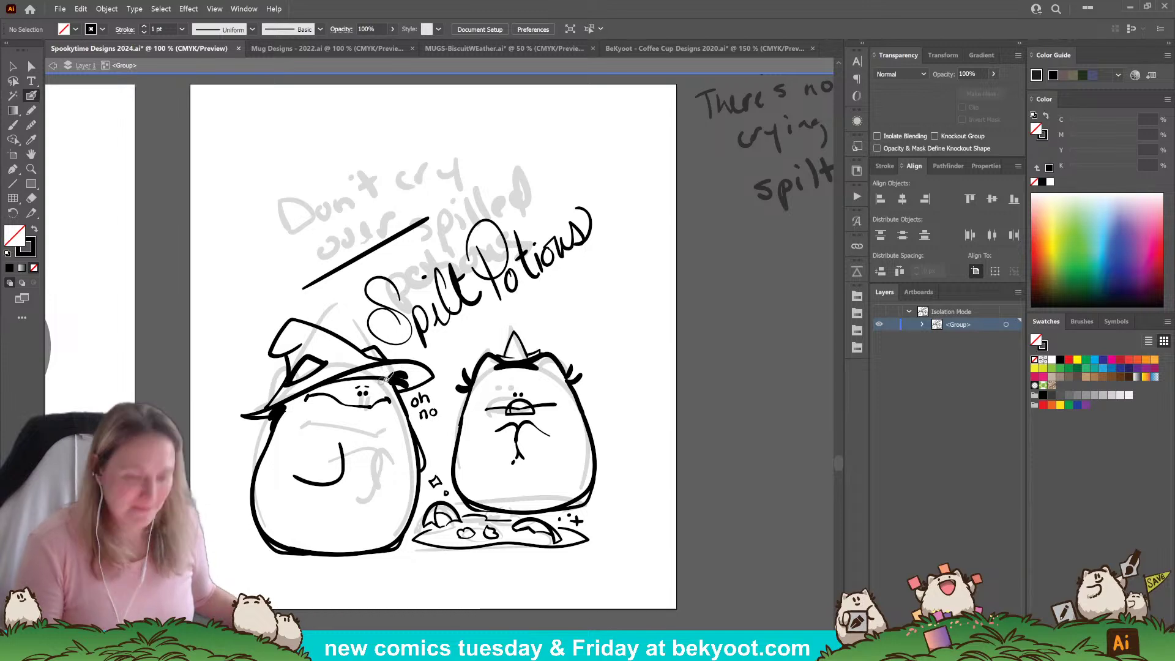
Draw thin curved detail lines across the crown of the left character's witch hat.
left_click_drag(408, 573, 433, 578)
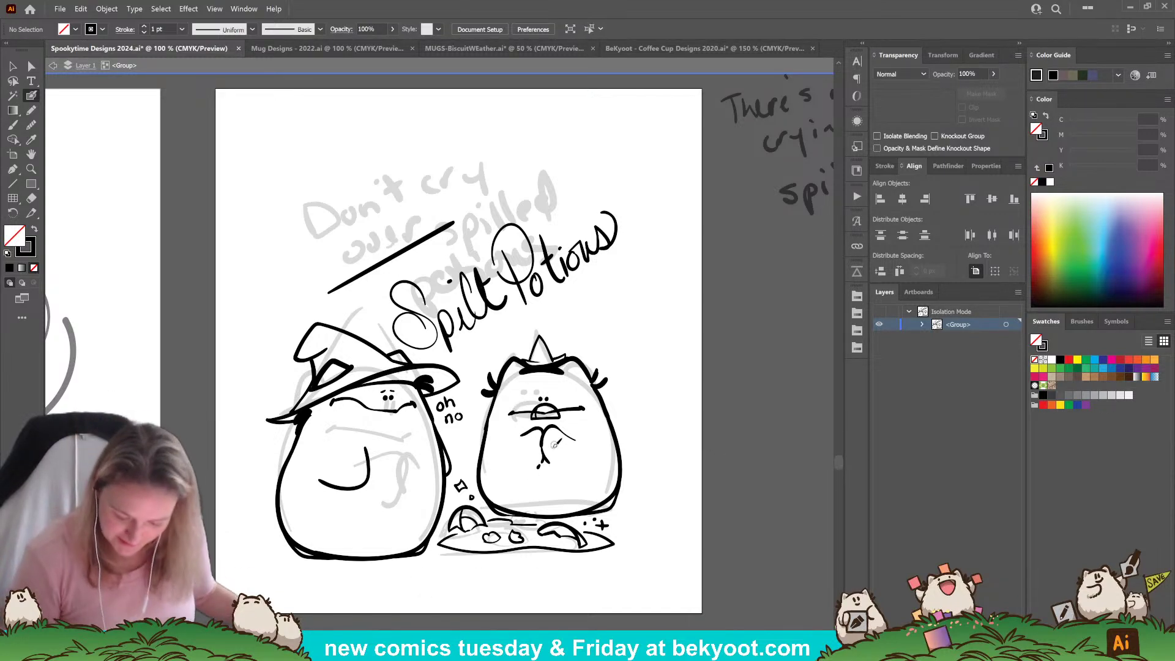
left_click_drag(453, 587, 461, 610)
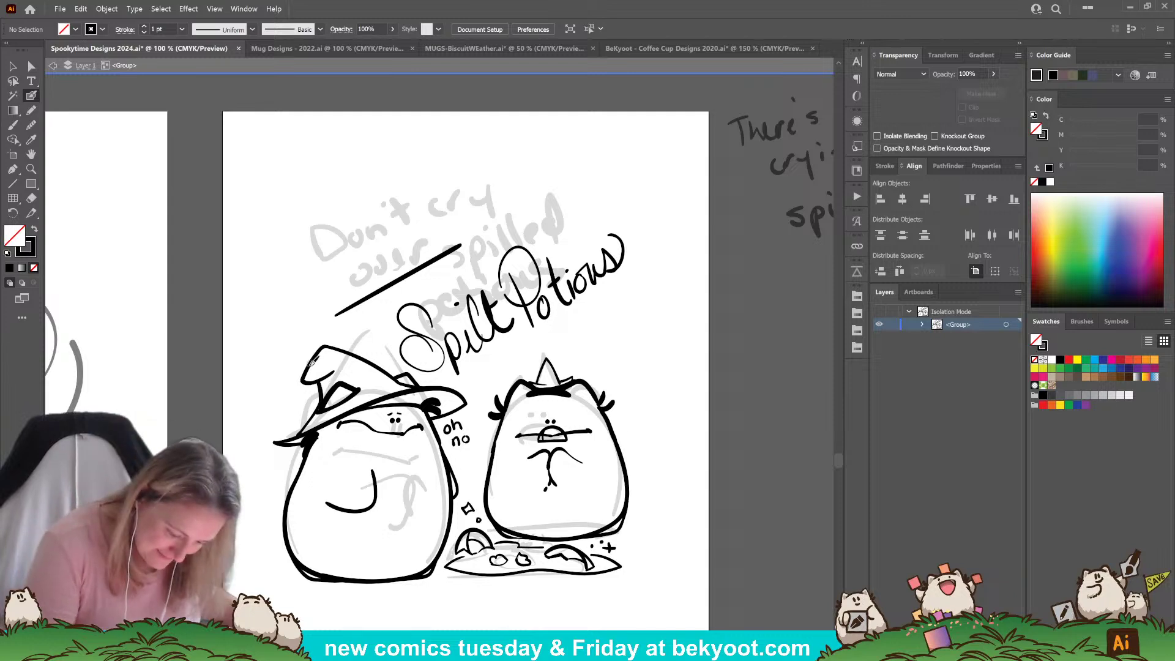
mouse_move(311, 364)
left_mouse_down()
mouse_move(384, 369)
mouse_move(366, 386)
left_mouse_up()
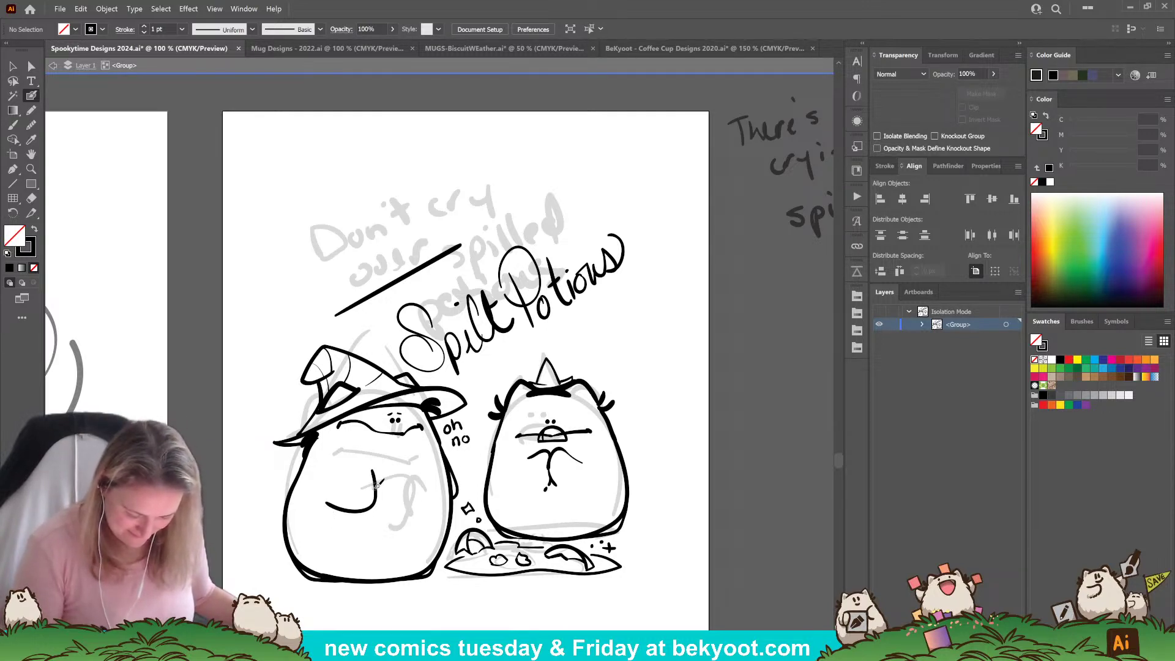
Try drawing a slanted wand across the left character's arm, and undo it.
left_click_drag(319, 522, 394, 478)
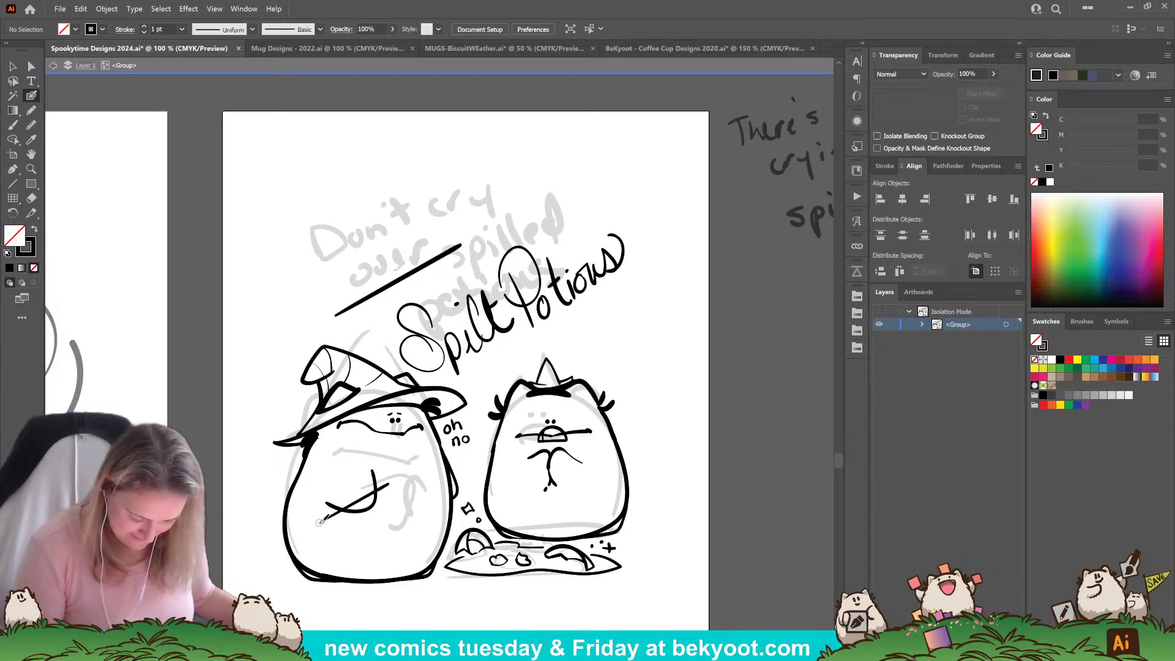
left_click_drag(319, 522, 399, 483)
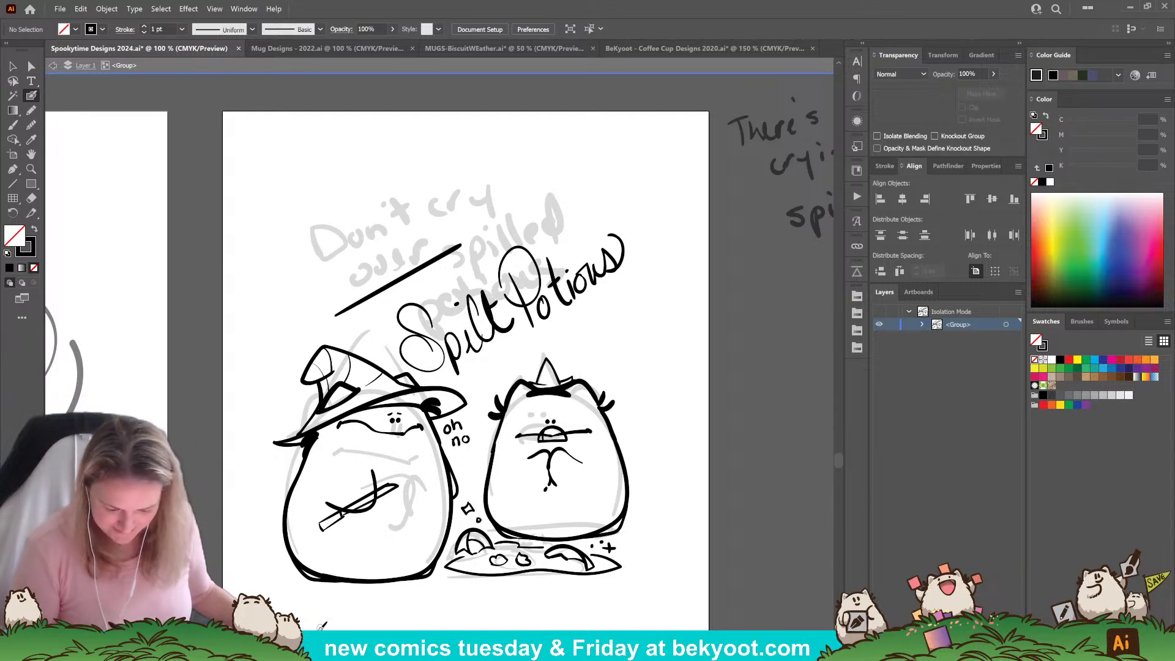
key("ctrl+z")
key("ctrl+z")
key("ctrl+z")
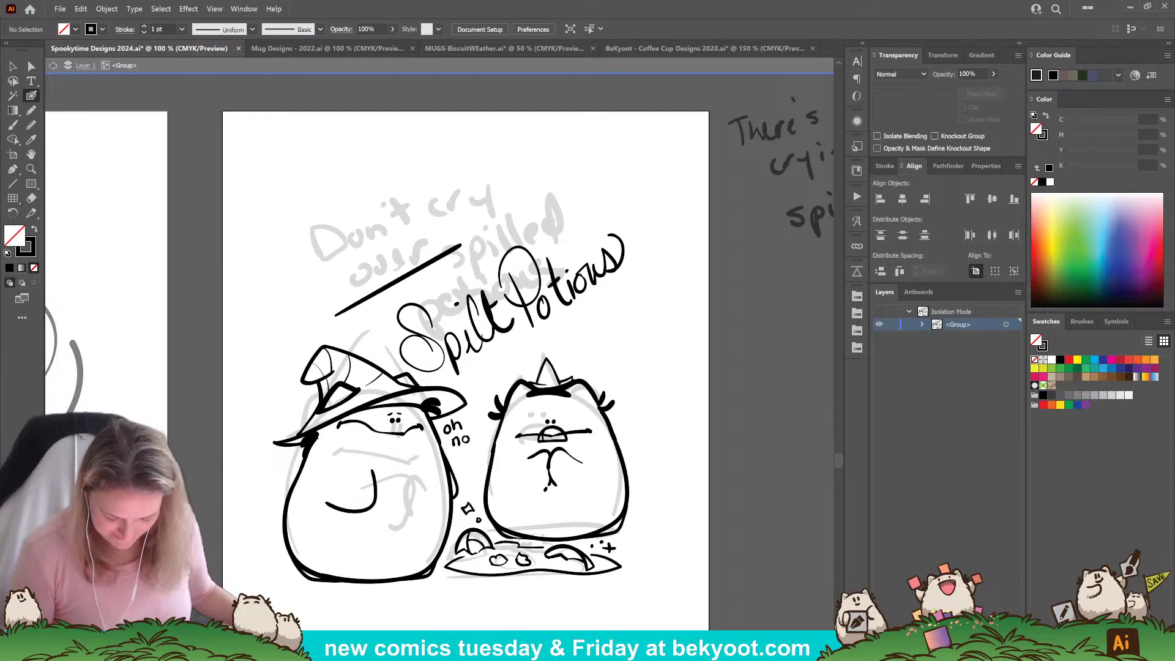
Draw thin stripes across the right character's pointed hat.
left_click_drag(447, 542, 453, 556)
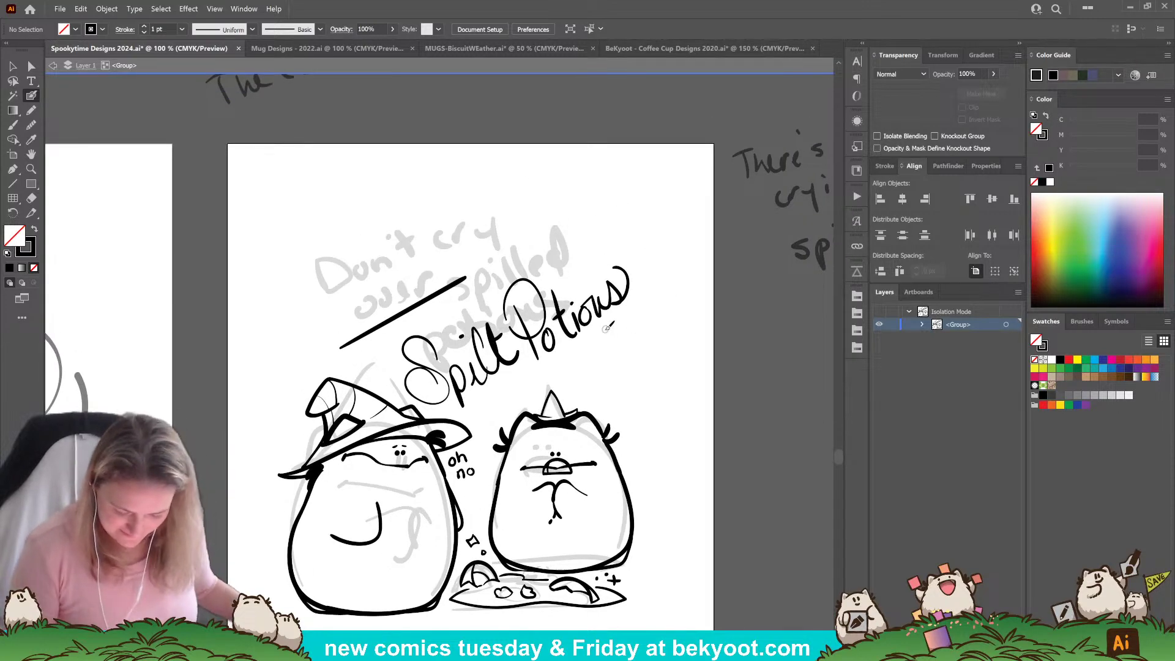
left_click_drag(593, 323, 570, 324)
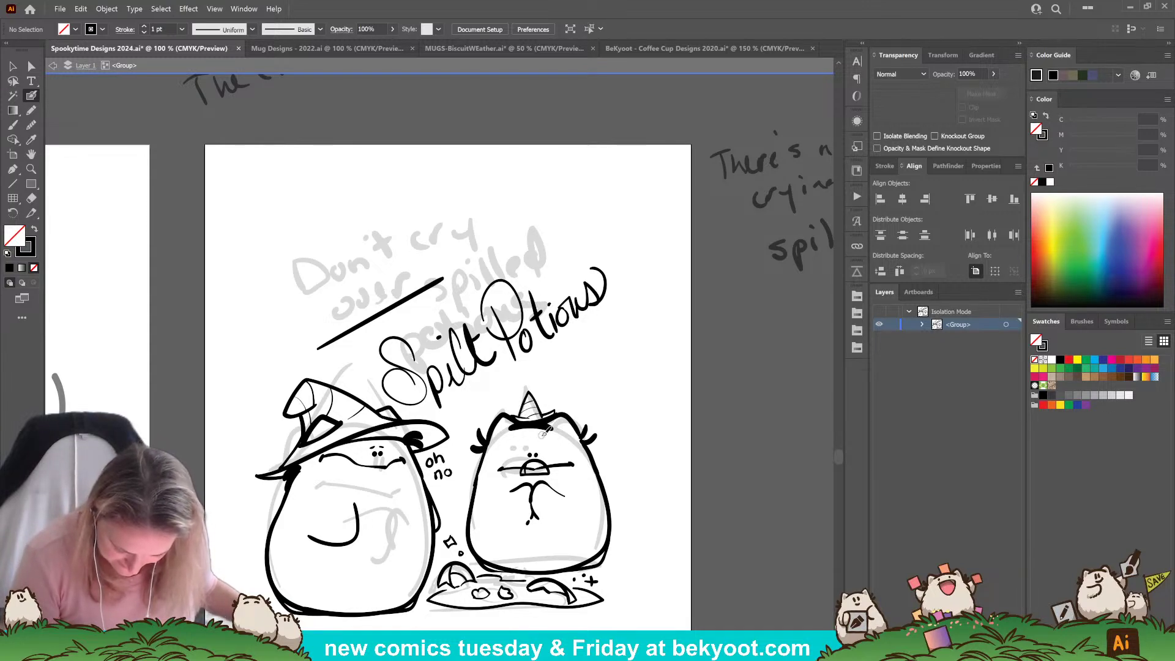
left_click_drag(620, 352, 635, 384)
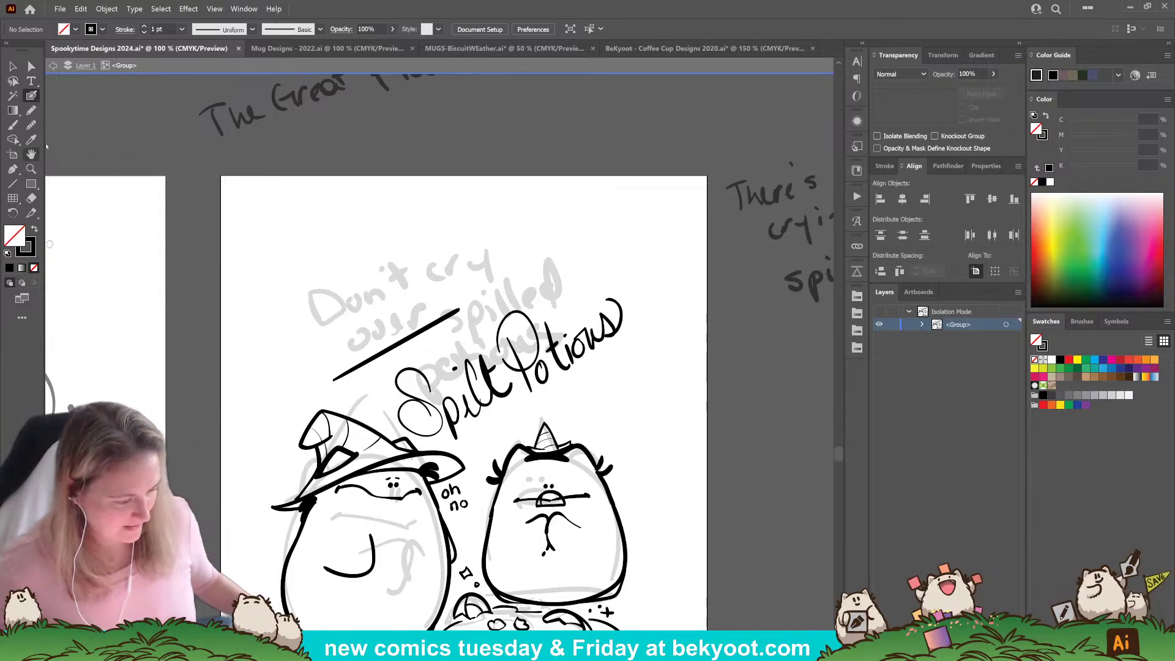
Add the text "Spilt" above the faded slogan sketch and enlarge it to about 72 pt.
key("t")
left_click(446, 238)
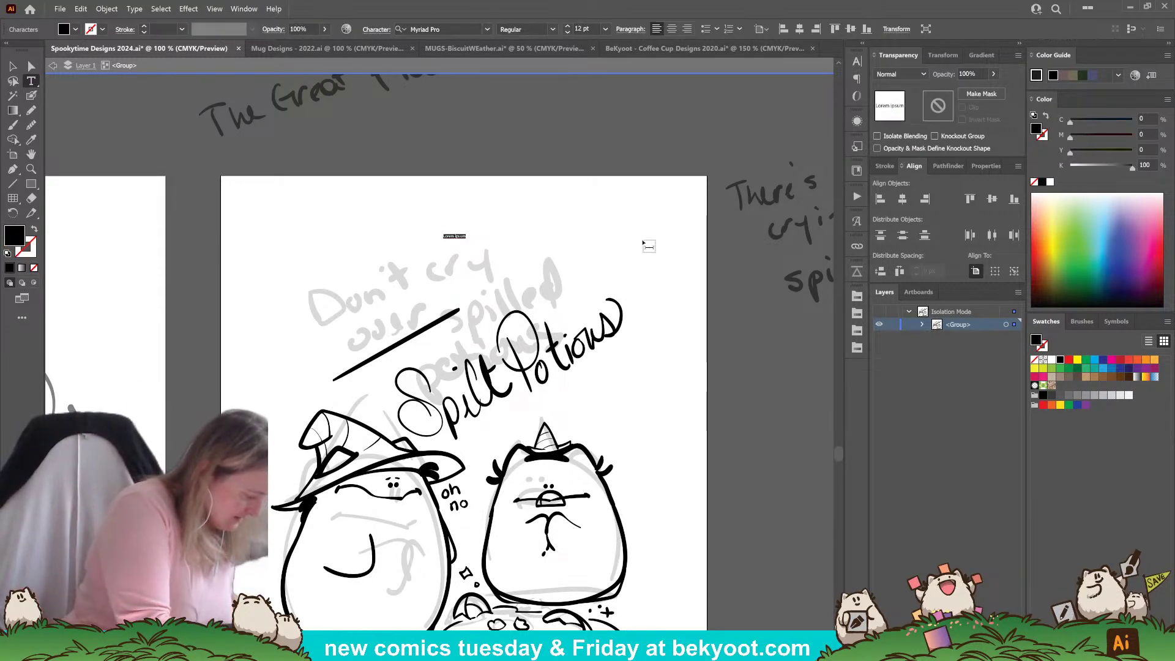
type("Spill")
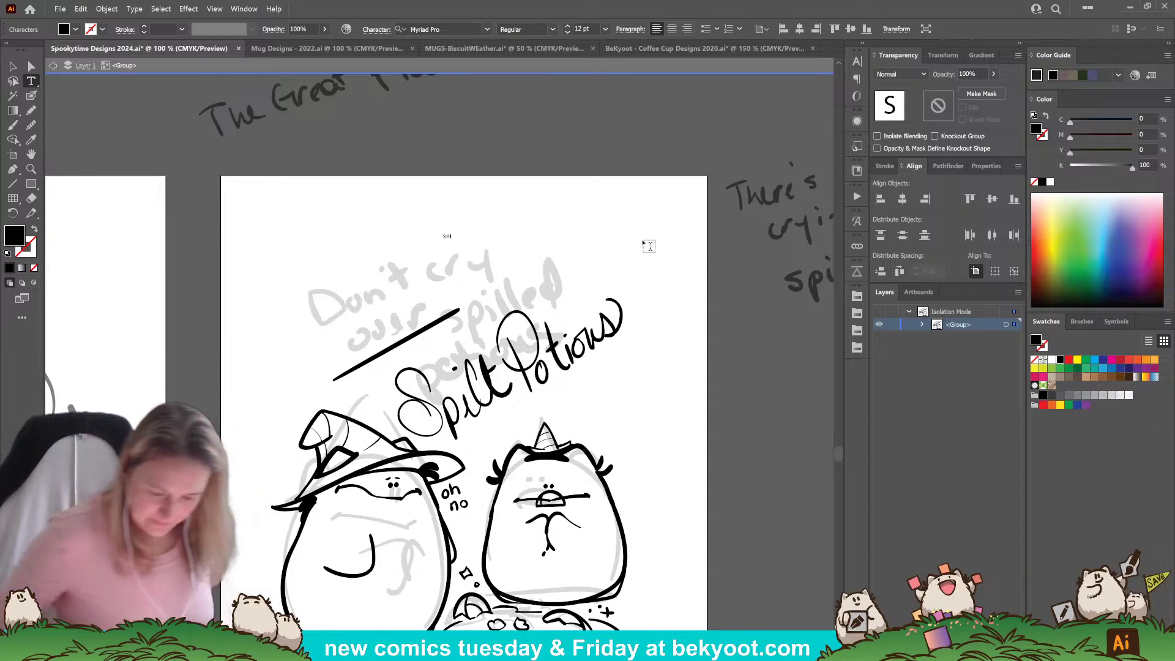
type("t")
key("Escape")
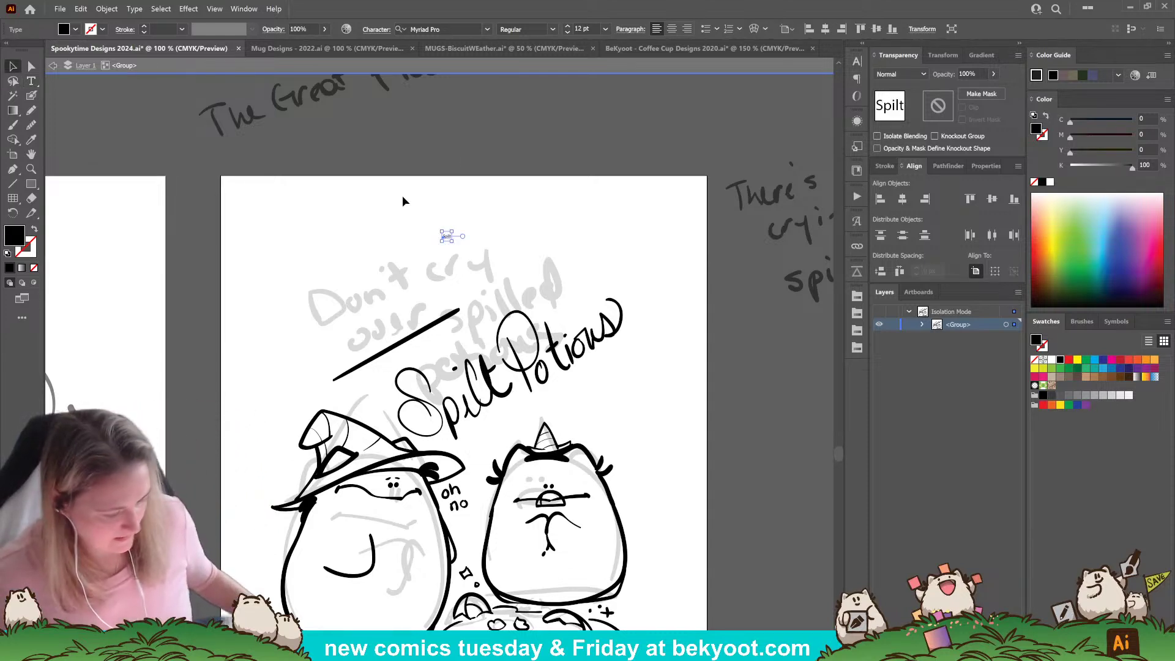
left_click_drag(456, 241, 594, 249)
Change the second "Spilt" text to "Potions" and move the first word close beside it to form "Spilt Potions".
left_click(31, 81)
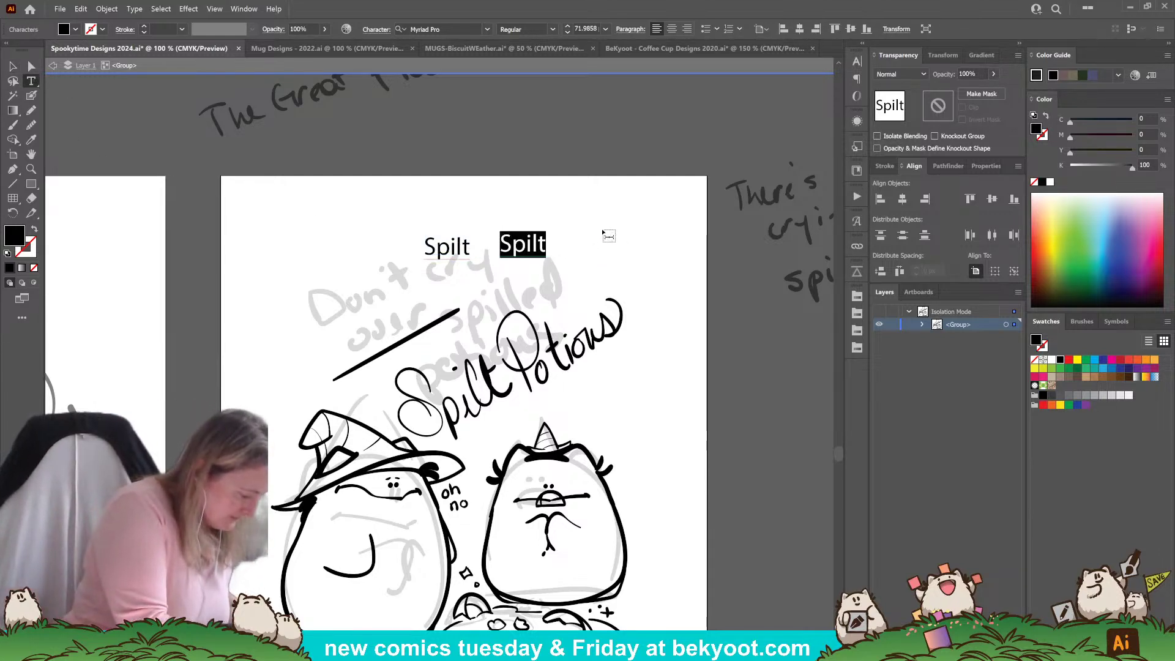
type("Potions")
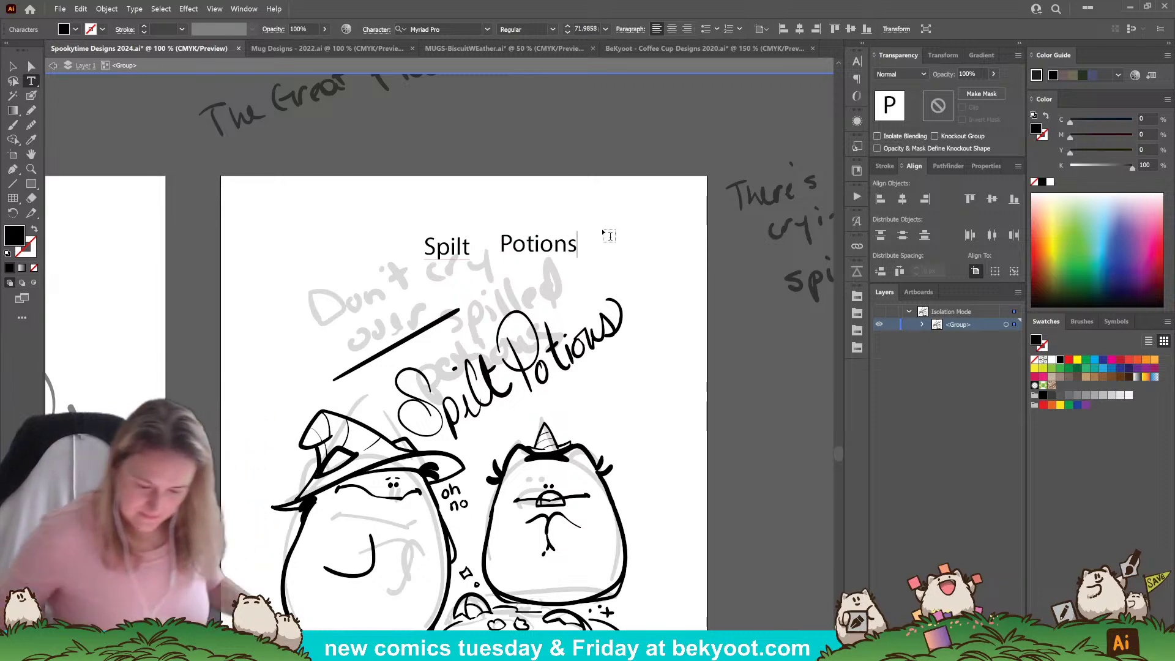
left_click(13, 66)
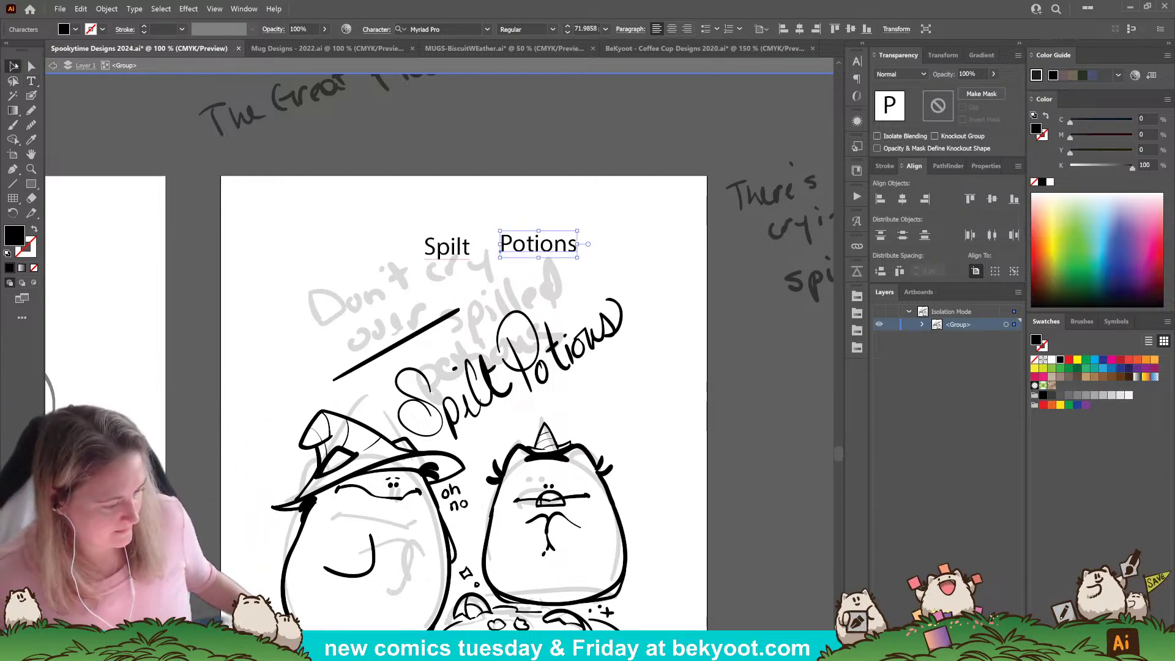
left_click_drag(456, 246, 521, 252)
left_click(616, 255)
left_click(476, 239, "shift")
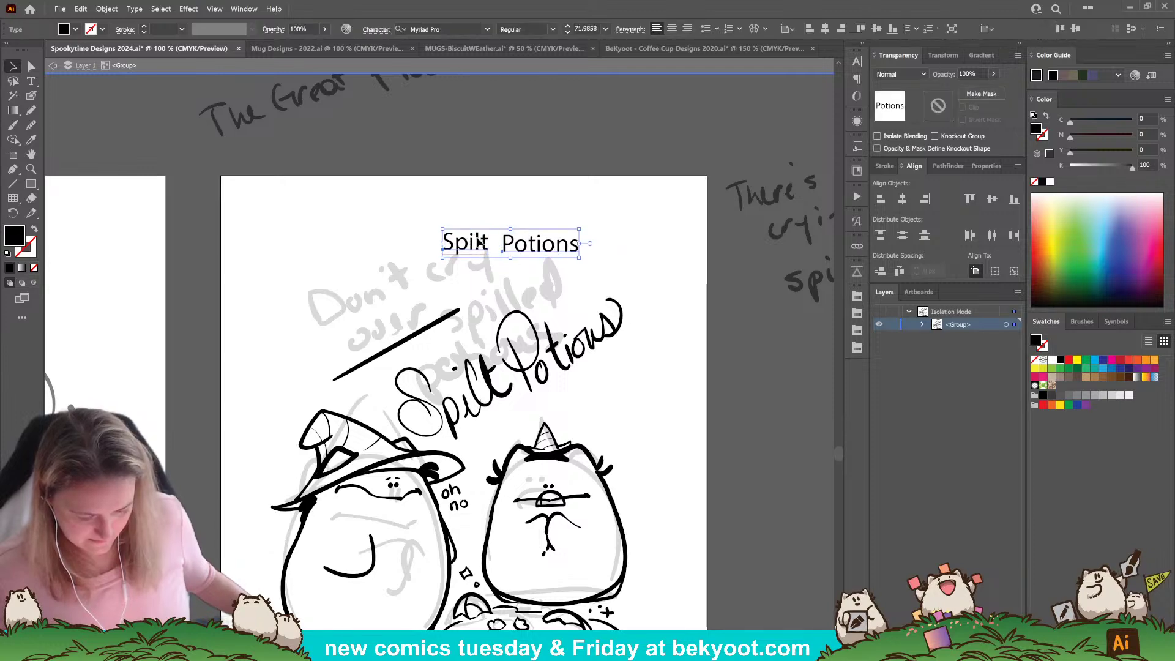
left_click(488, 172)
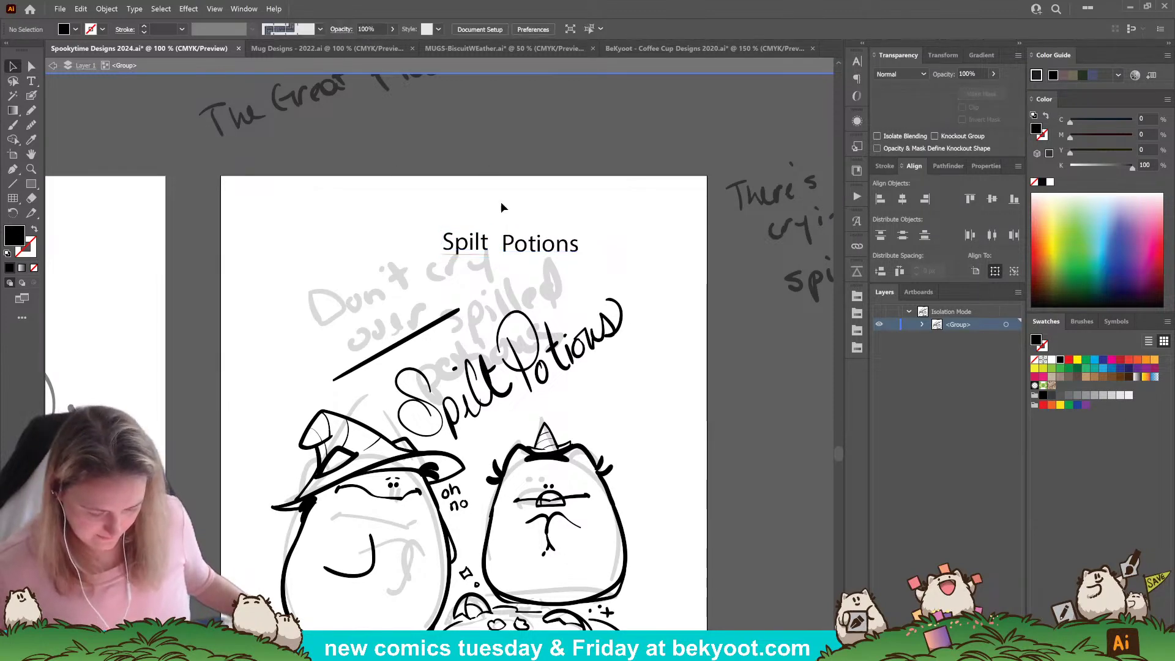
left_click_drag(611, 214, 626, 260)
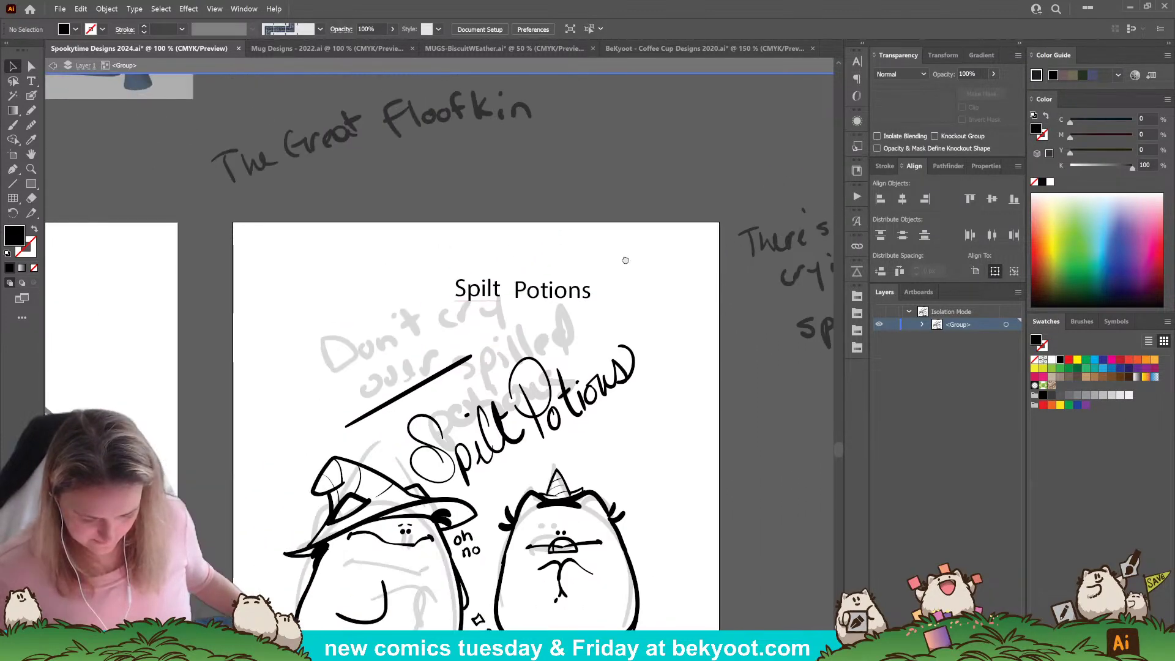
Set both words of "Spilt Potions" in the Casey font, Ultra style, from the active Adobe fonts.
left_click(490, 294)
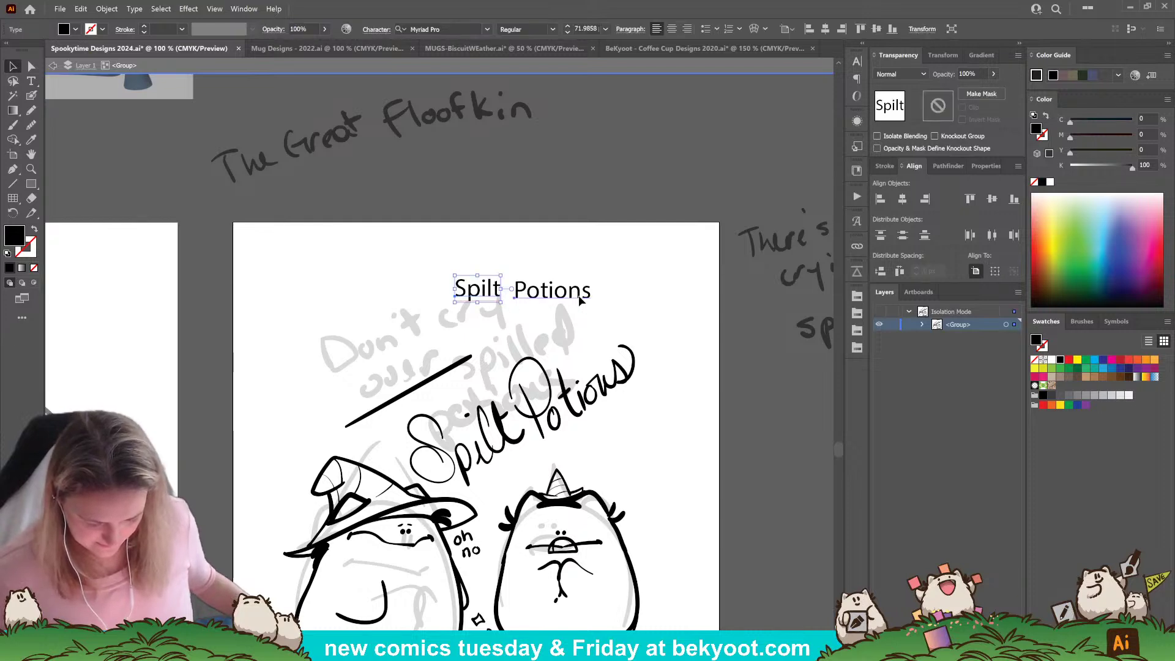
left_click(550, 290, "shift")
left_click(488, 30)
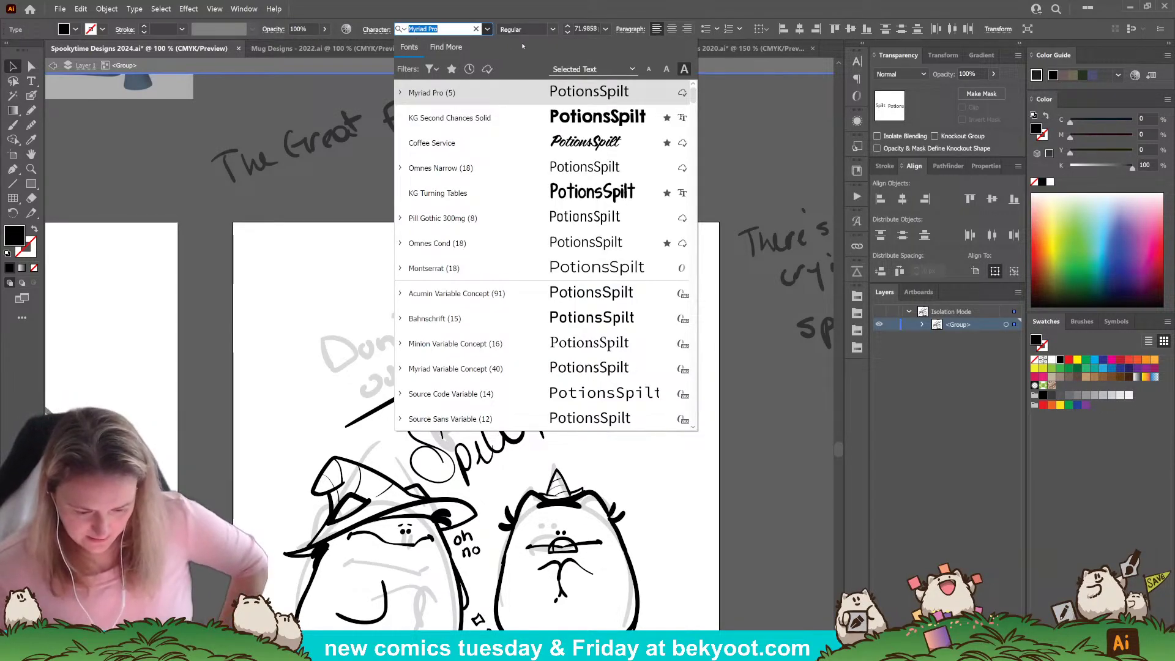
left_click(488, 70)
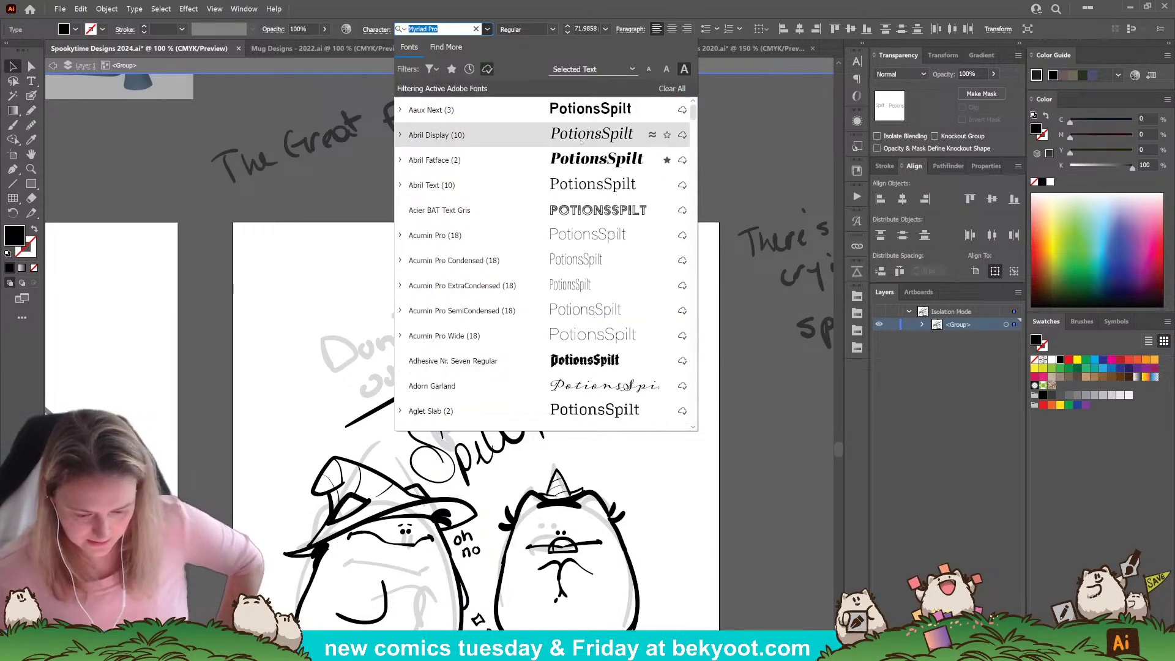
scroll(560, 240, "down", 4)
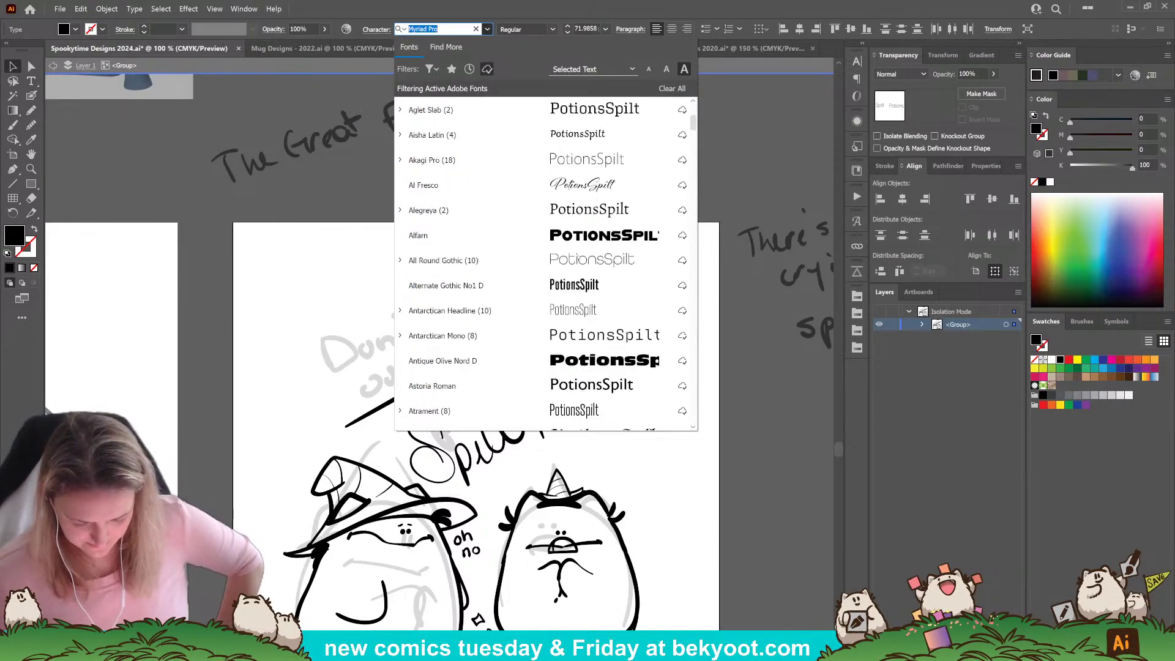
scroll(563, 243, "down", 7)
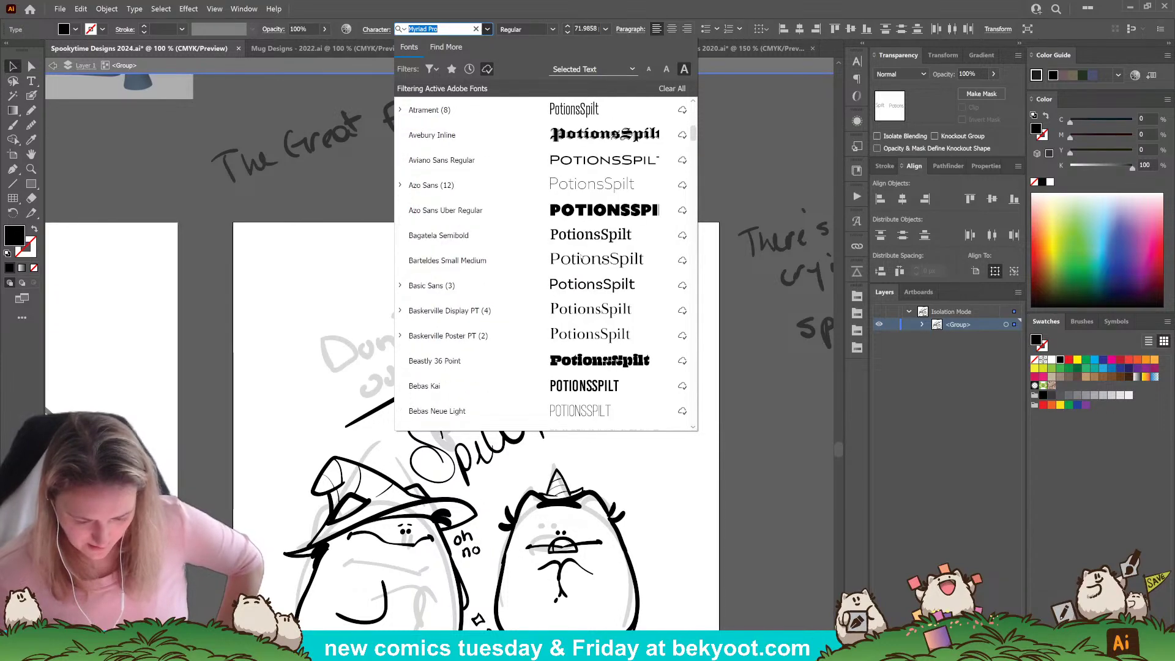
scroll(581, 257, "down", 1)
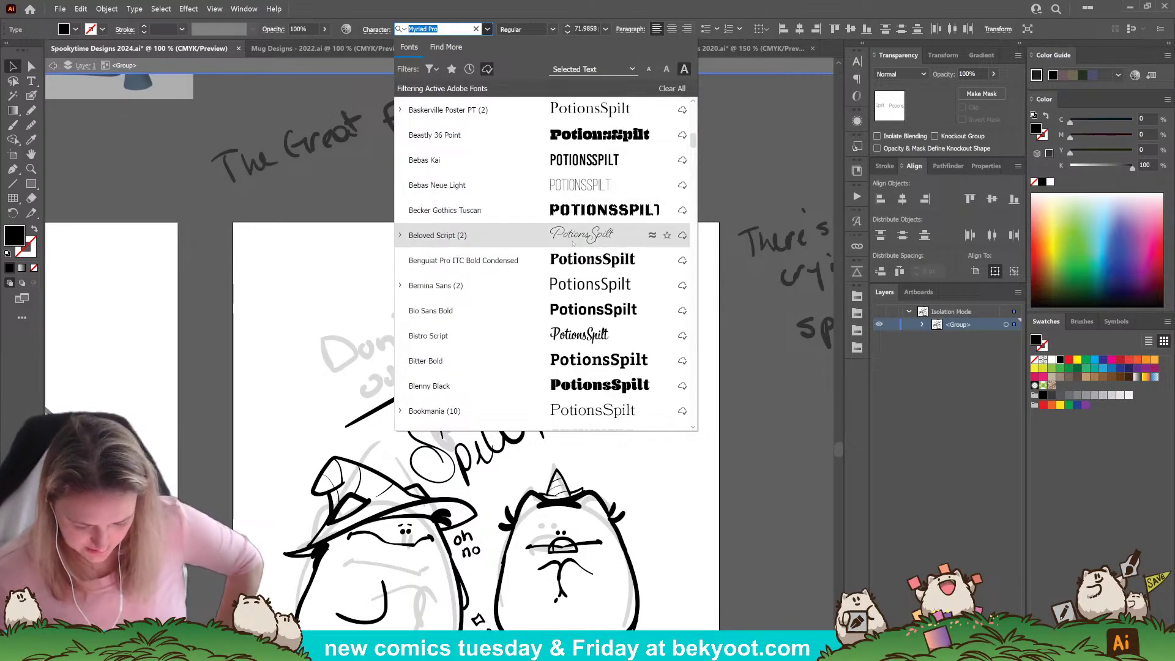
scroll(579, 240, "down", 2)
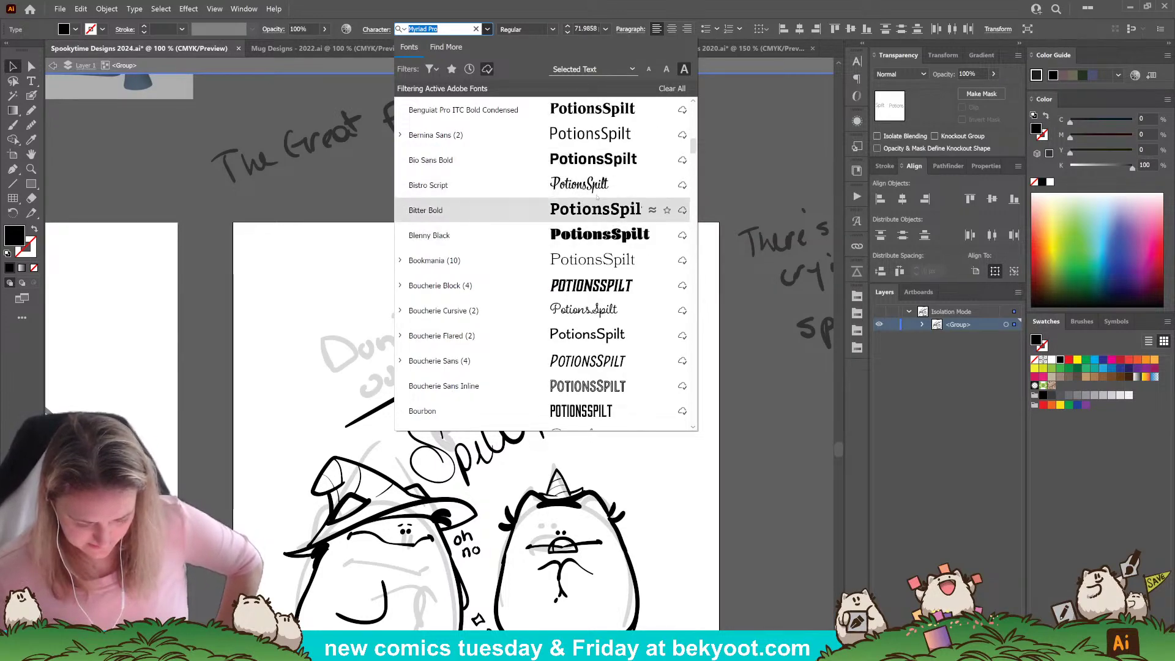
scroll(586, 284, "down", 6)
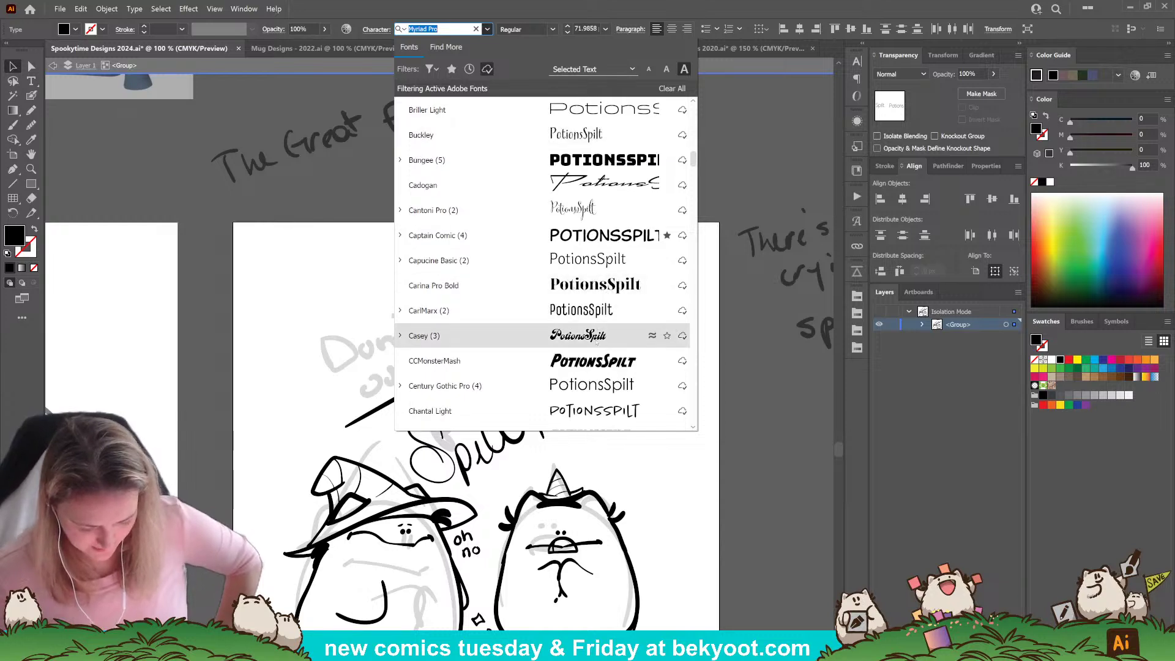
left_click(400, 335)
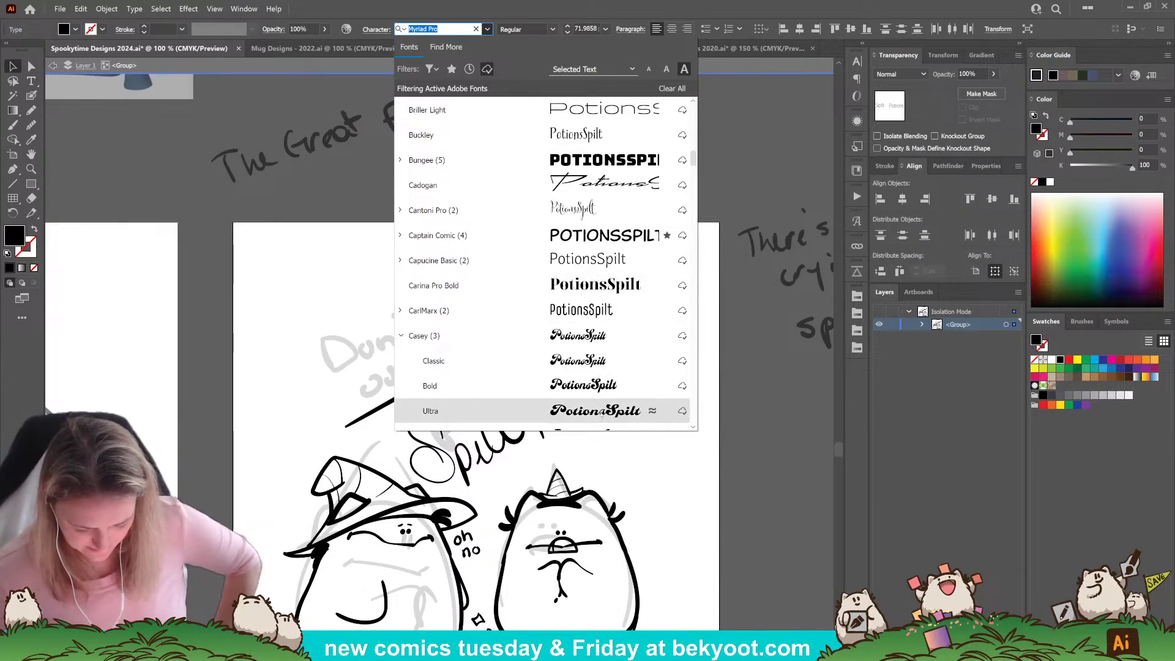
left_click(468, 411)
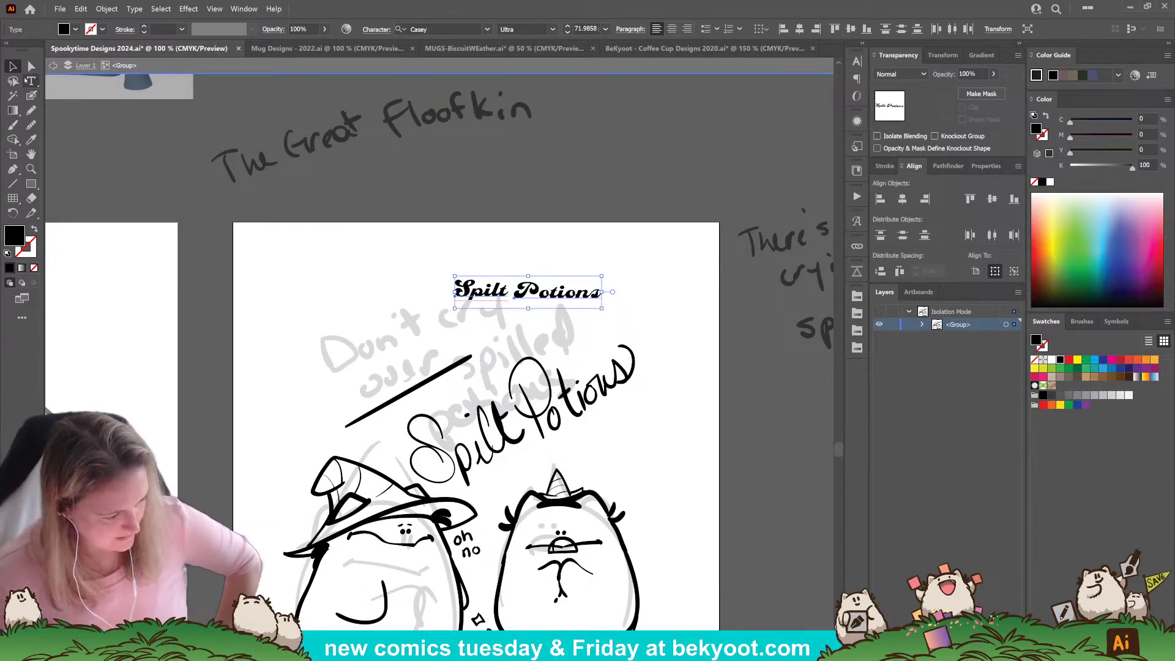
Check the character and OpenType options available for the capital P in "Potions".
double_click(521, 294)
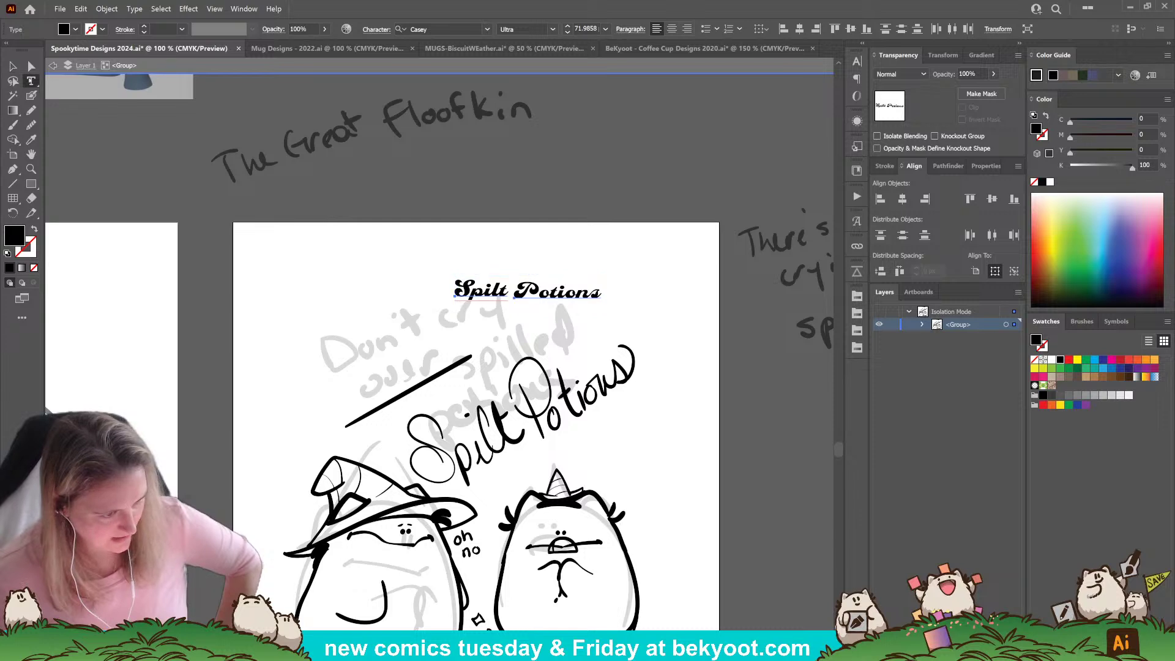
key("t")
left_click(551, 293)
left_click_drag(517, 290, 533, 284)
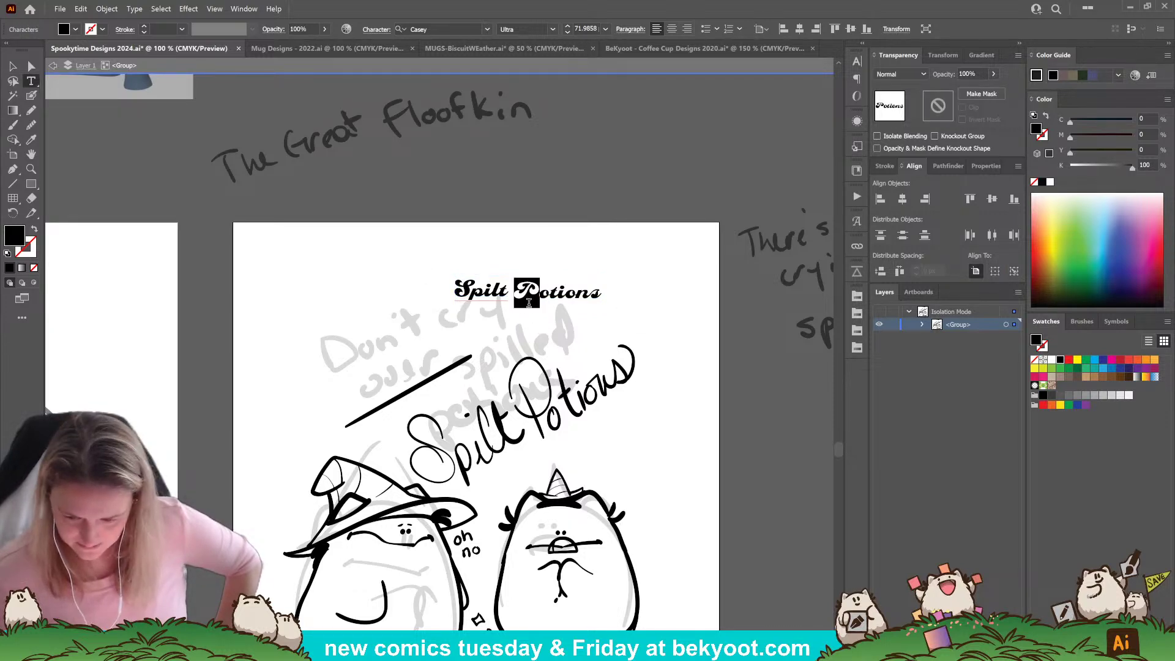
left_click(856, 62)
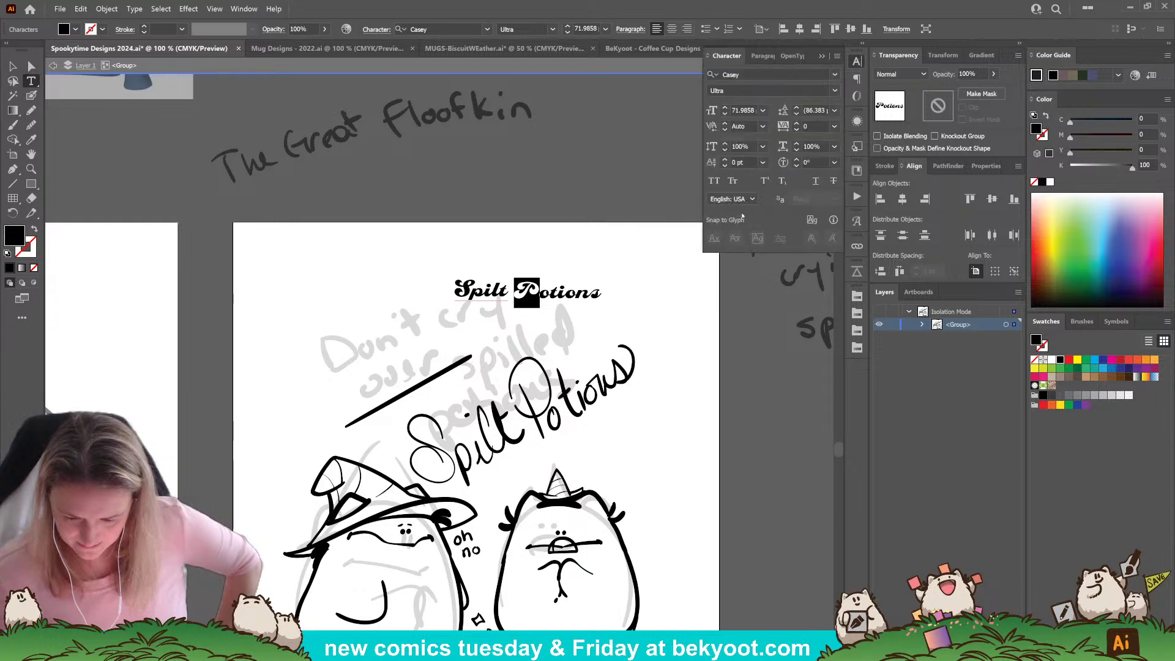
left_click(785, 56)
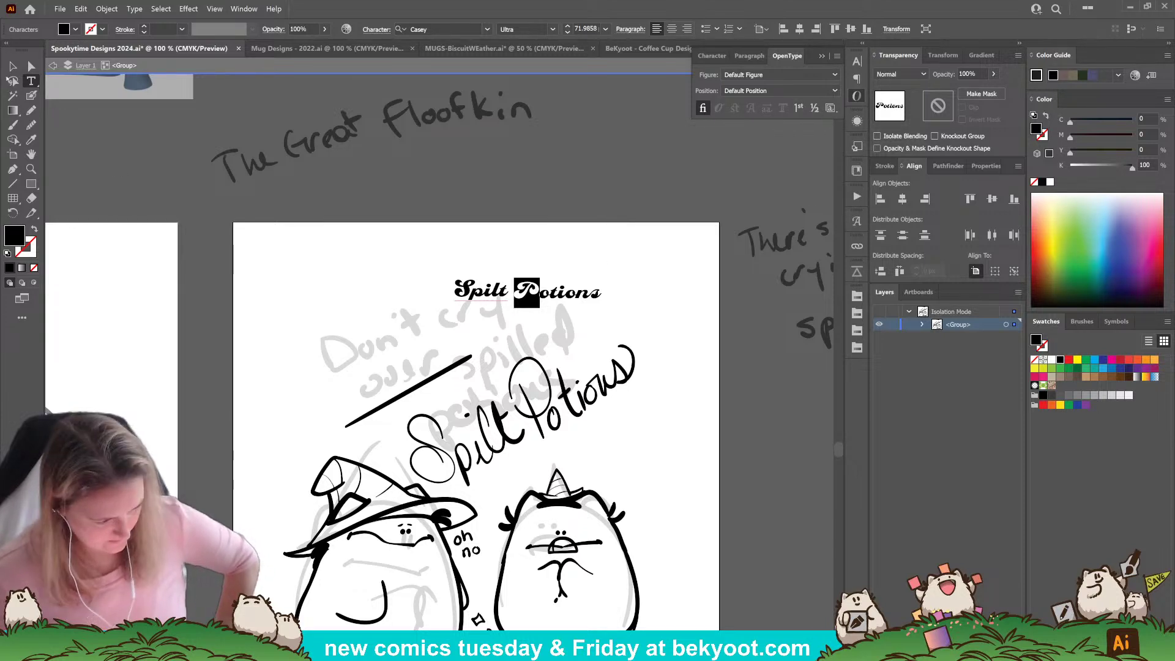
key("Escape")
left_click(520, 220)
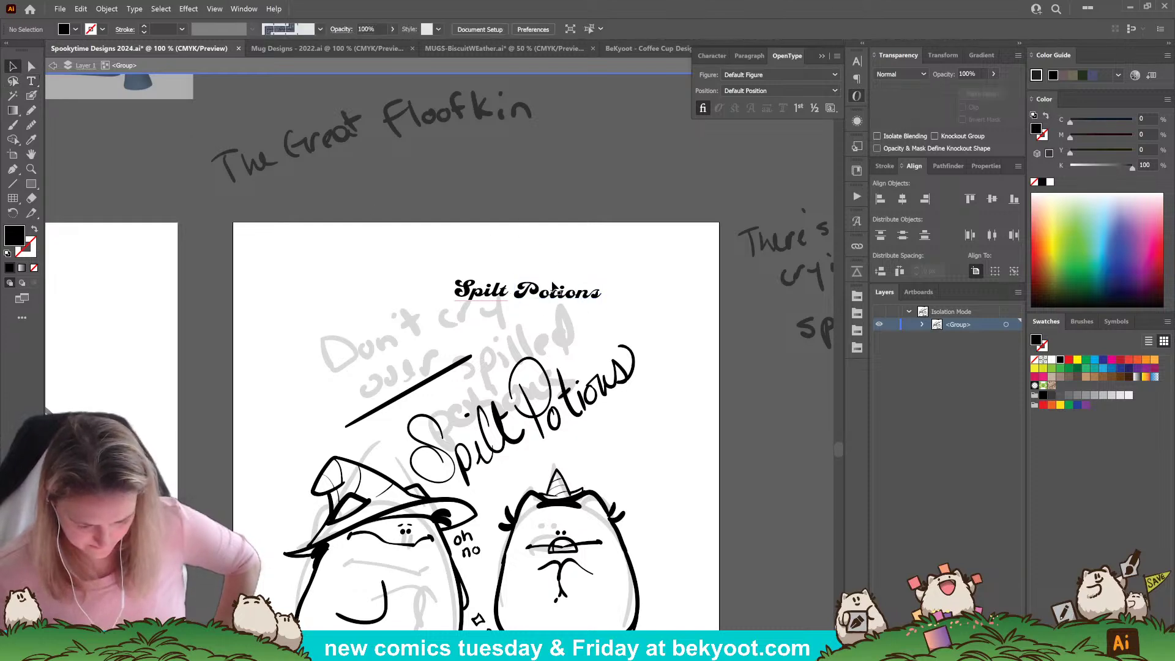
Move the "Spilt" and "Potions" texts together higher above the slogan sketch.
left_click(552, 287)
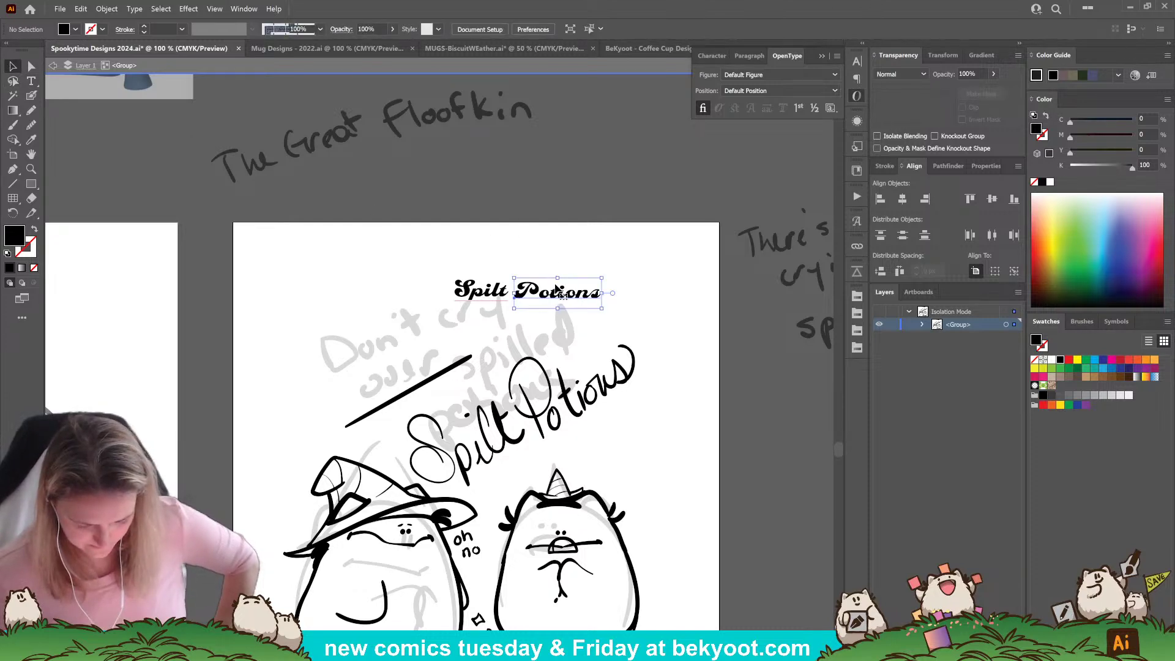
left_click(484, 292, "shift")
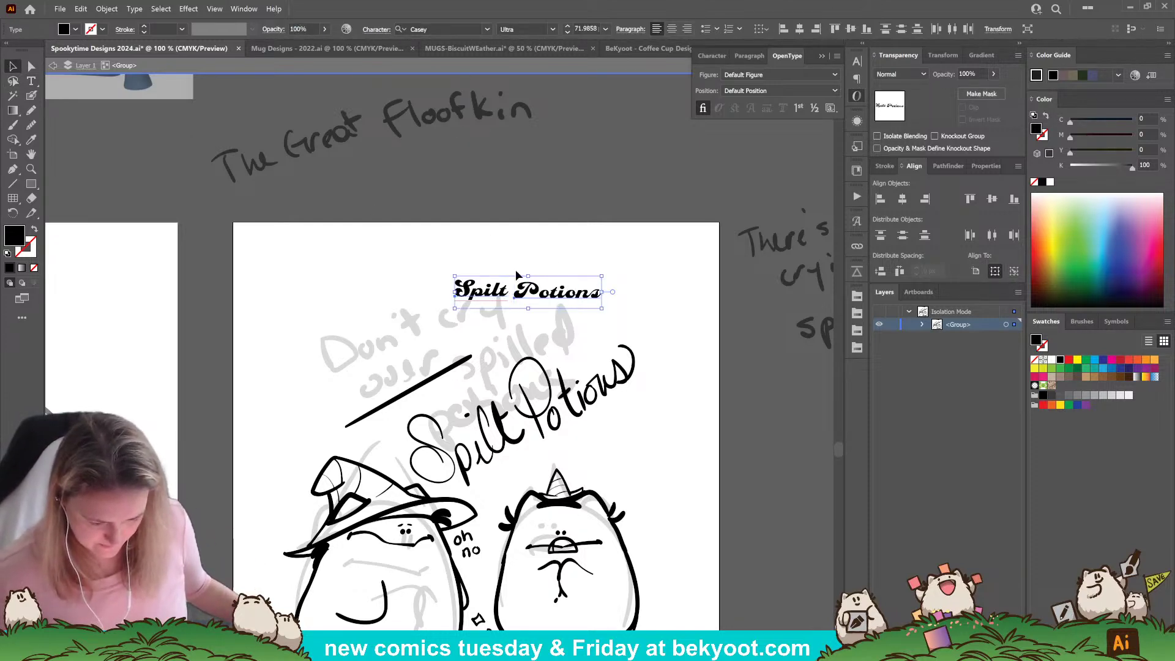
left_click_drag(499, 292, 489, 227)
left_click_drag(501, 303, 498, 302)
Browse the active Adobe fonts for a bold script to suit "Spilt Potions", checking the Regular and Bold styles of Funkydori.
left_click(488, 29)
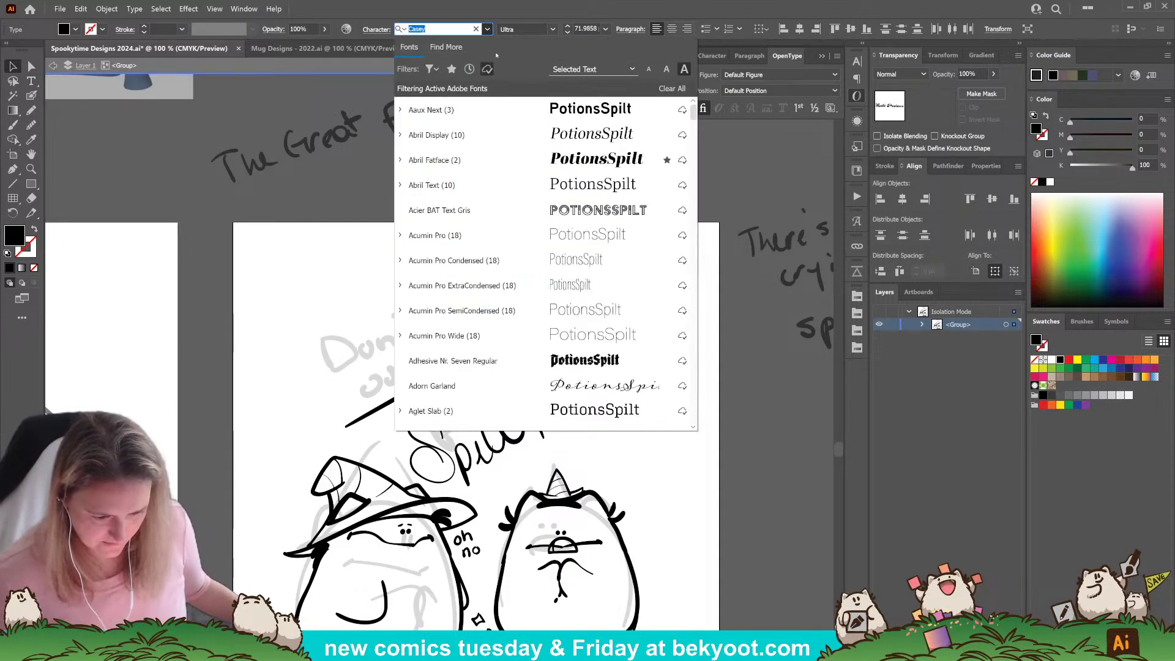
scroll(560, 190, "down", 2)
scroll(560, 253, "down", 15)
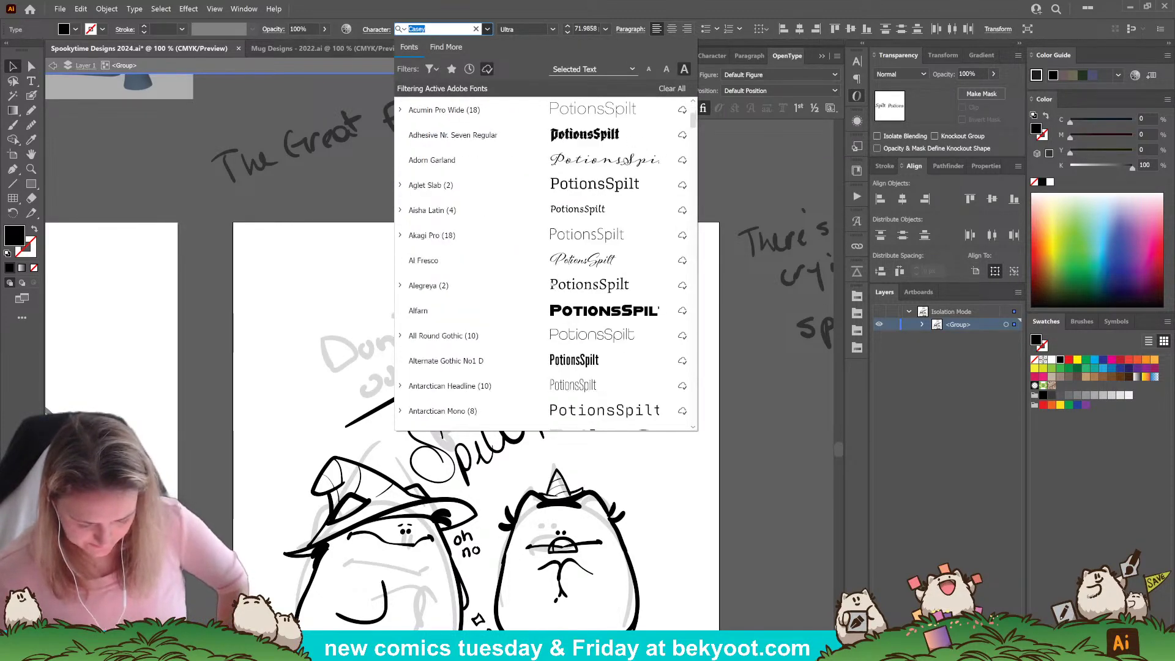
scroll(553, 294, "down", 4)
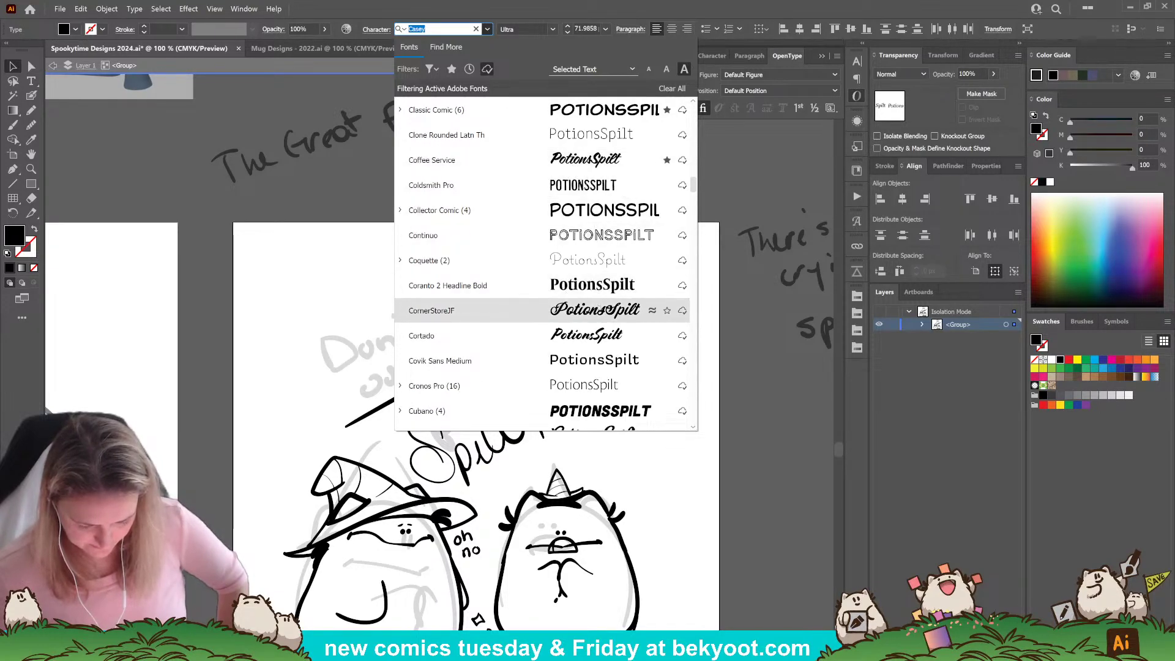
scroll(601, 303, "down", 9)
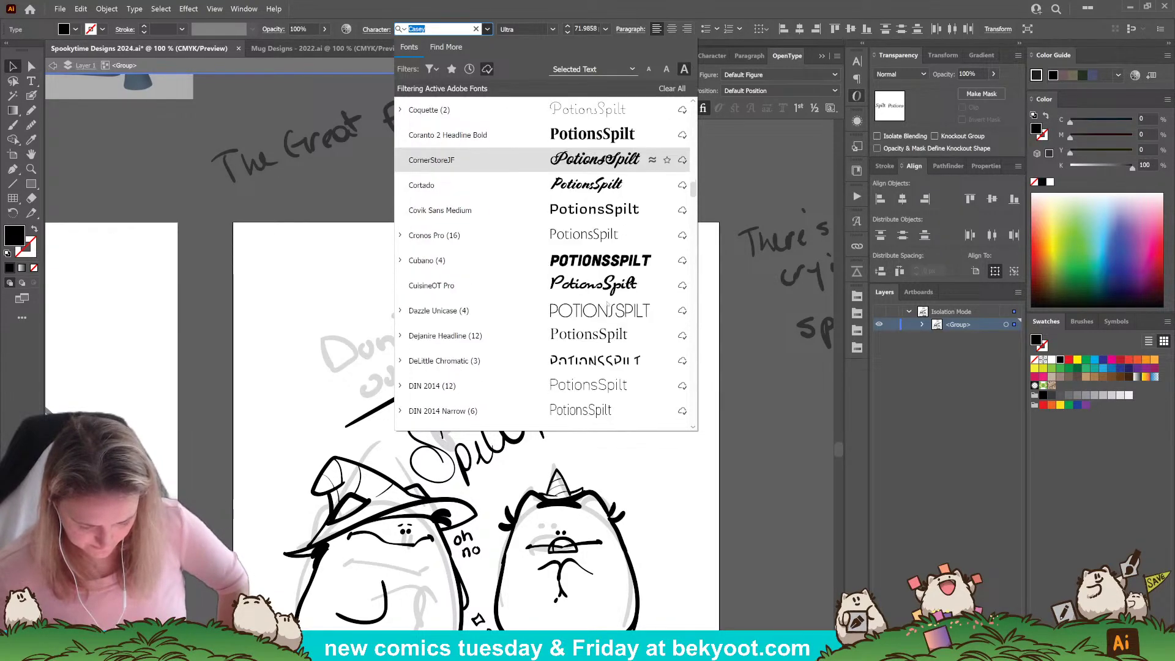
scroll(613, 287, "down", 1)
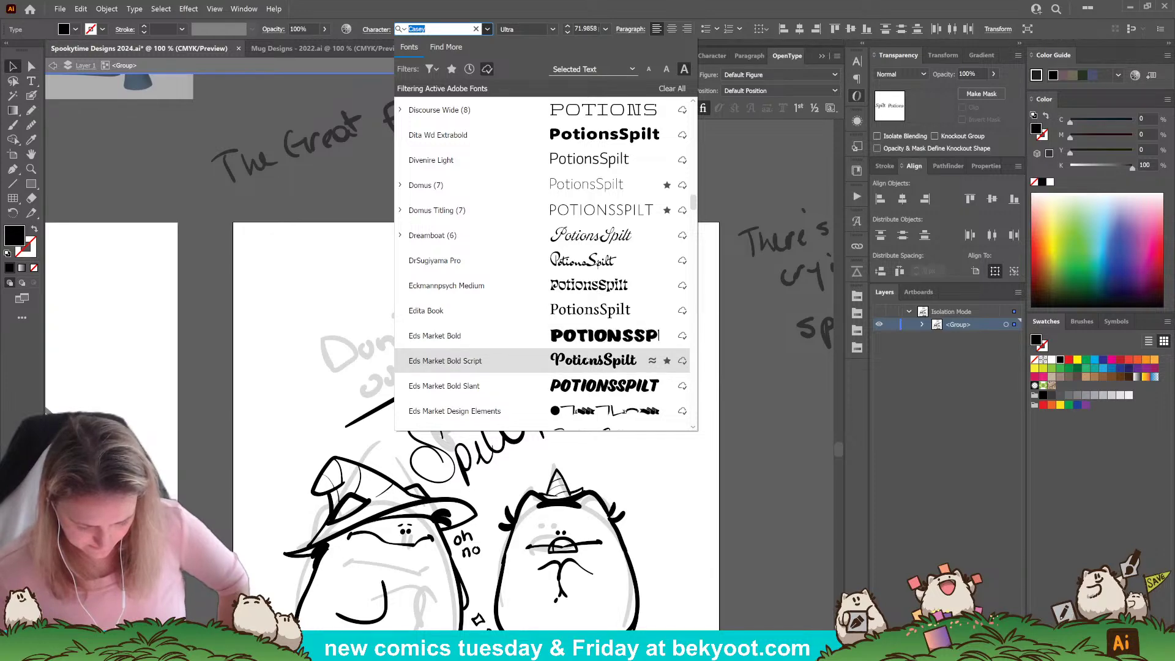
scroll(612, 311, "down", 3)
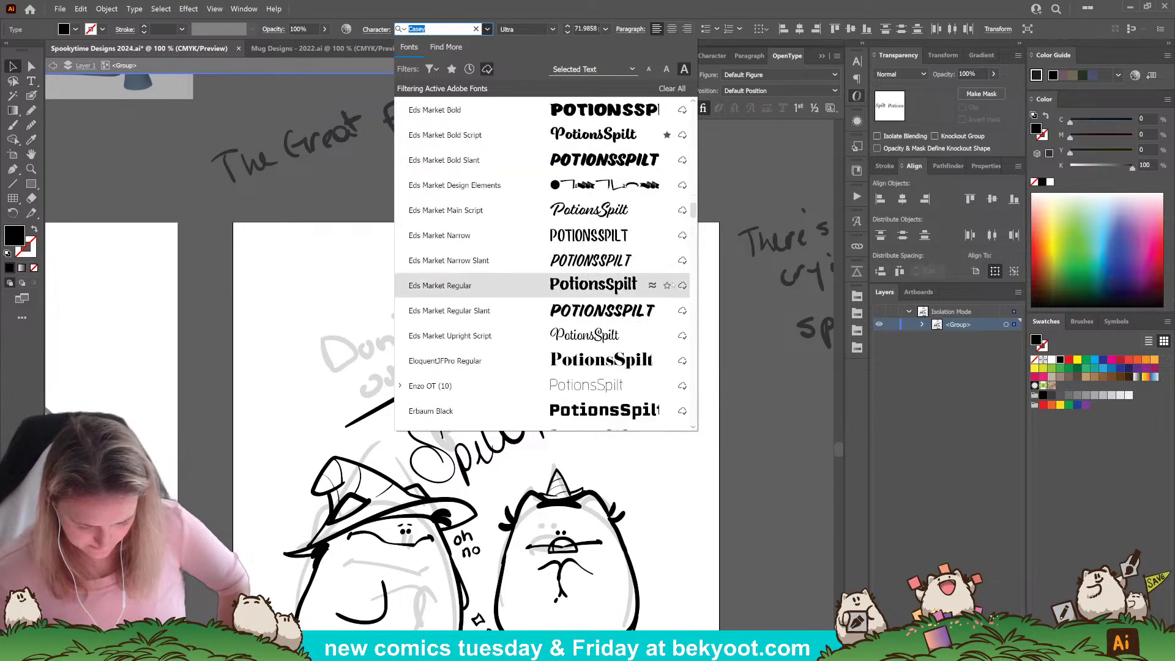
scroll(671, 284, "down", 4)
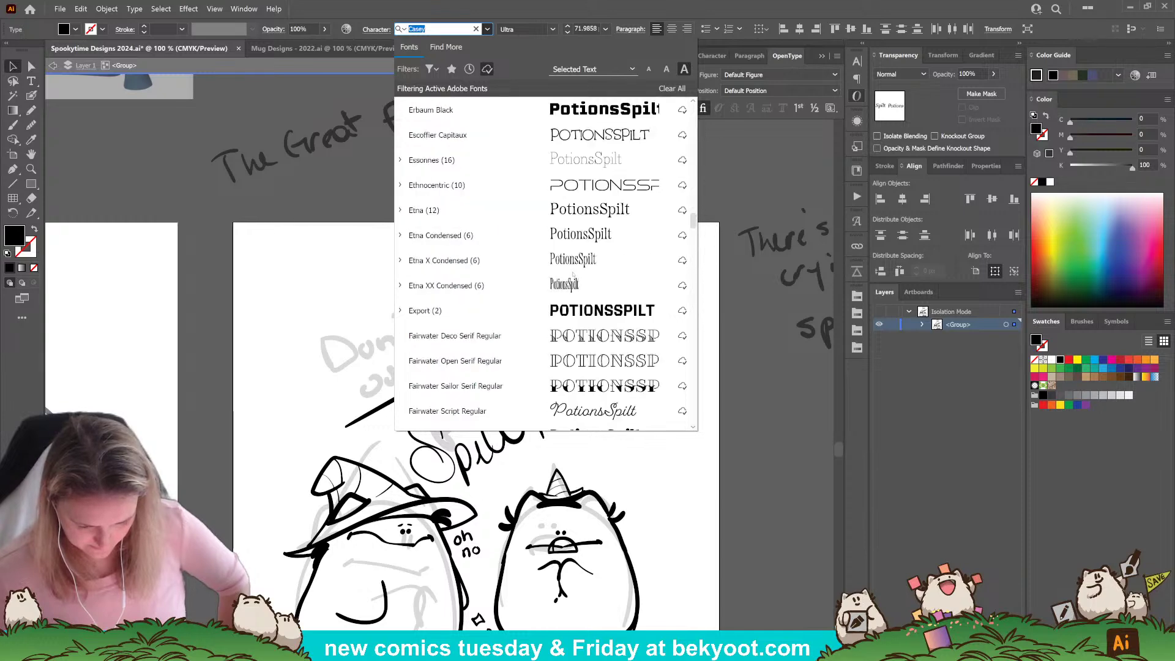
scroll(573, 274, "down", 3)
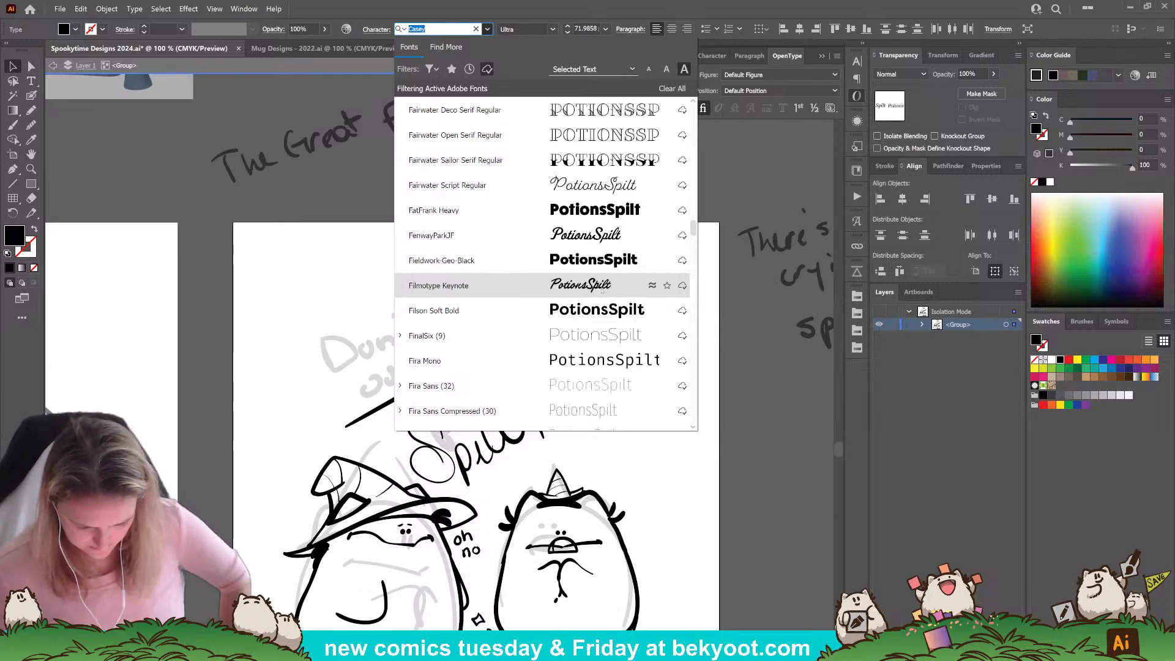
scroll(601, 291, "down", 3)
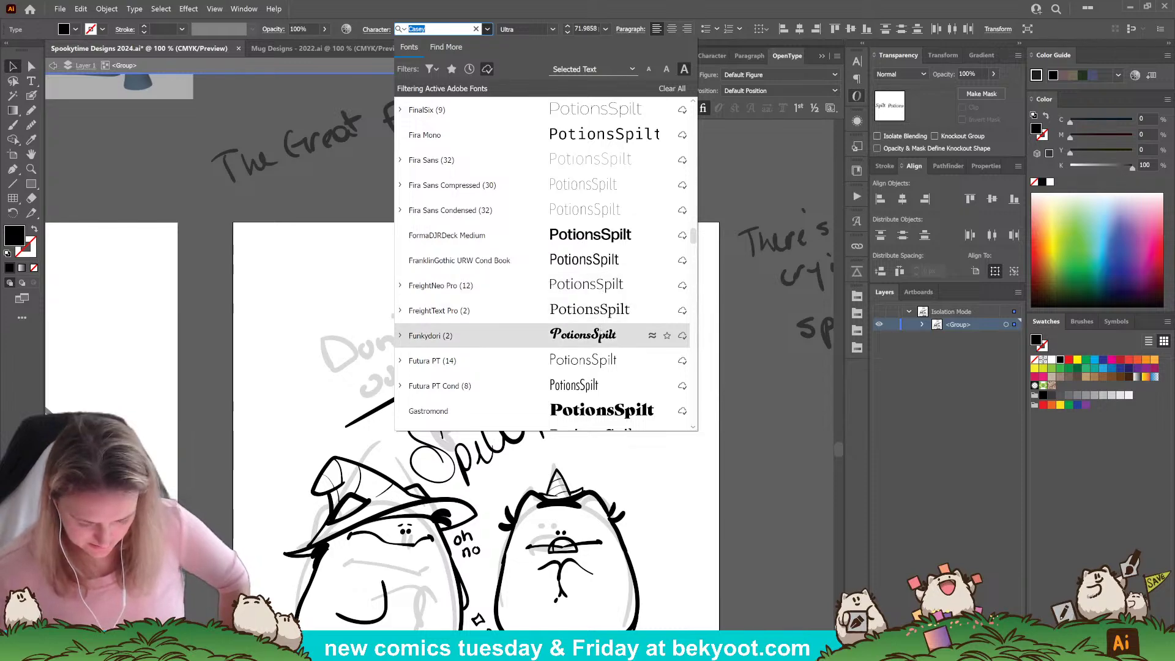
left_click(401, 336)
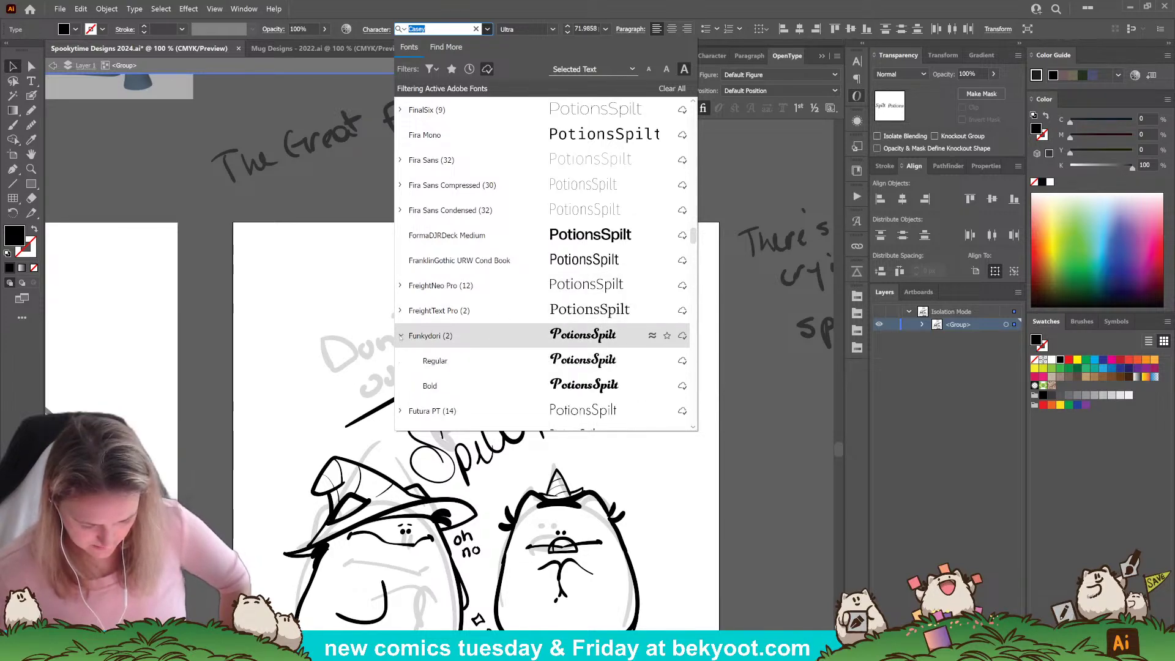
left_click(400, 336)
scroll(403, 306, "down", 3)
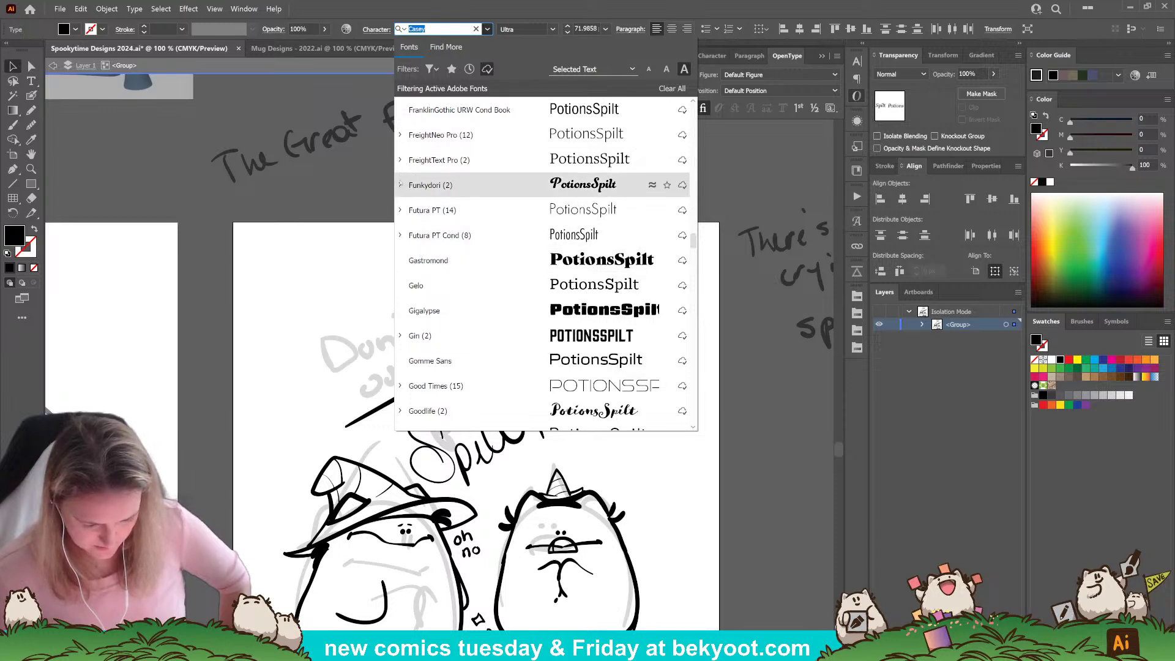
left_click(402, 185)
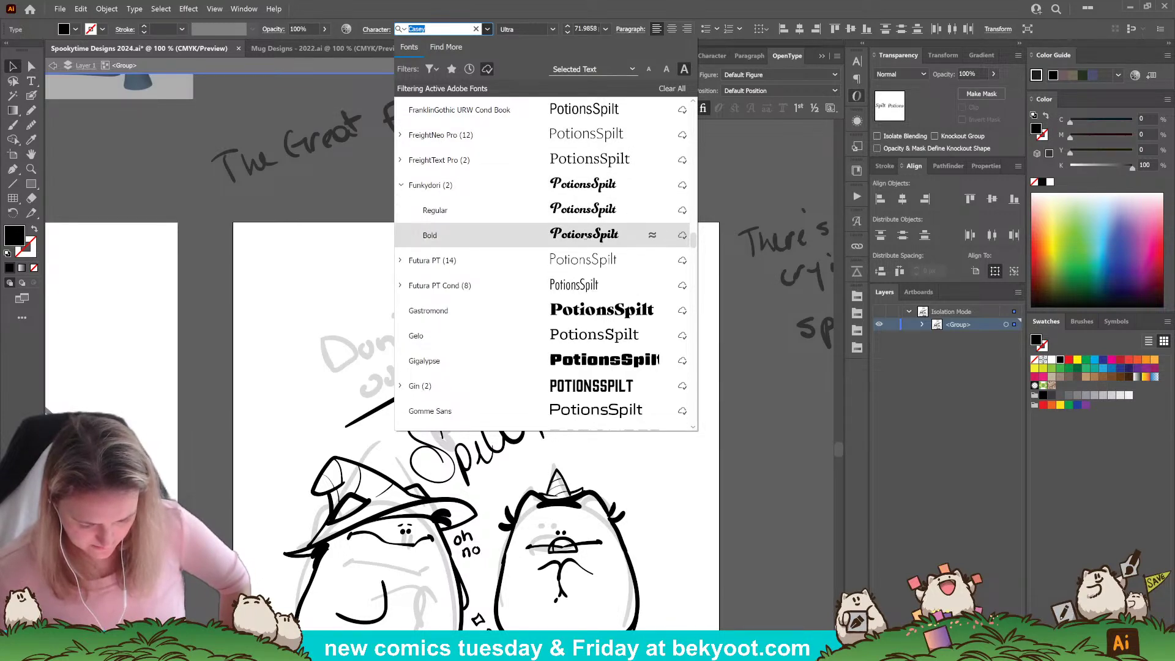
Set both words of the selected "Spilt Potions" in Lust Script, Display style, and enlarge them to about 112 pt above the handwritten lettering.
scroll(570, 247, "down", 8)
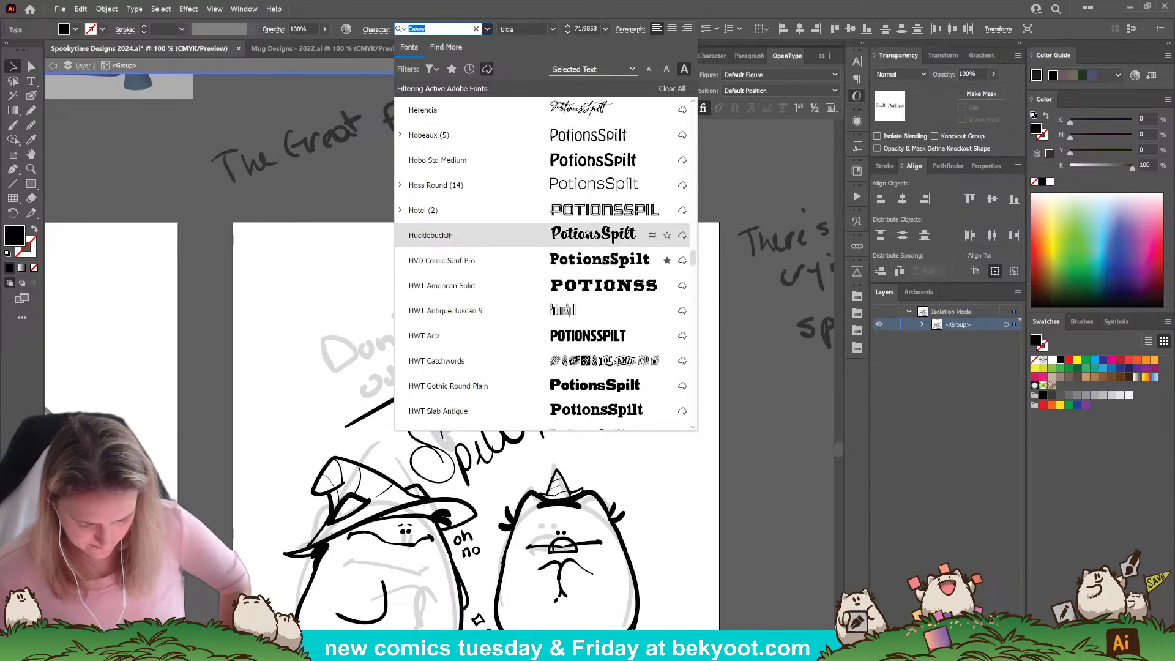
scroll(589, 245, "down", 10)
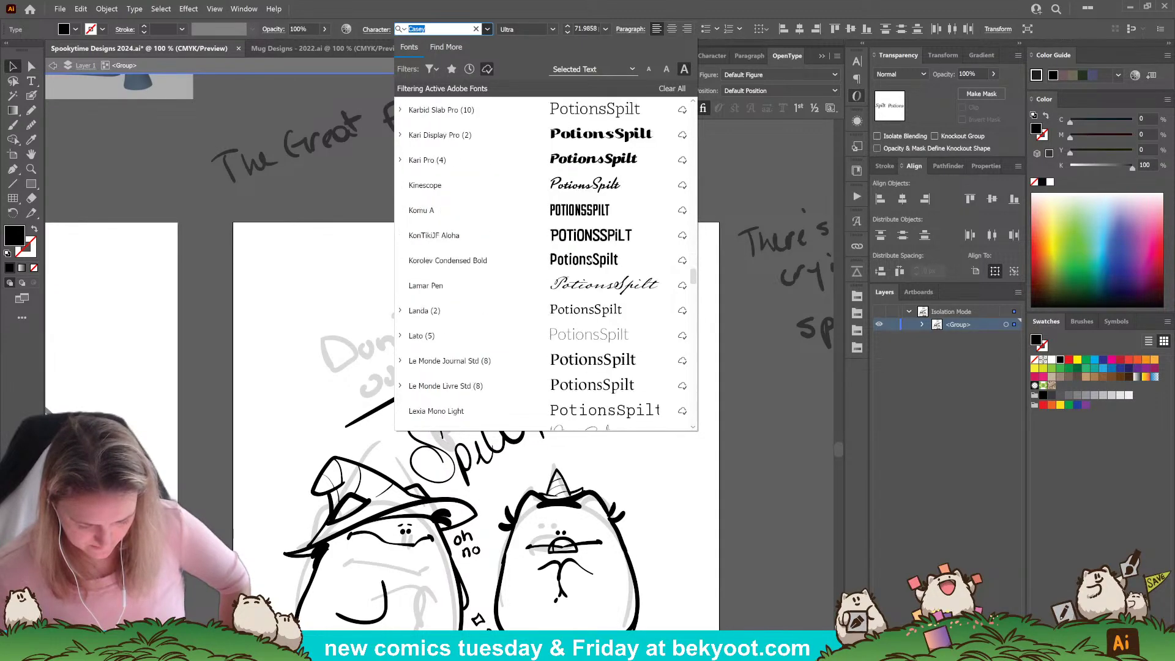
scroll(590, 260, "down", 4)
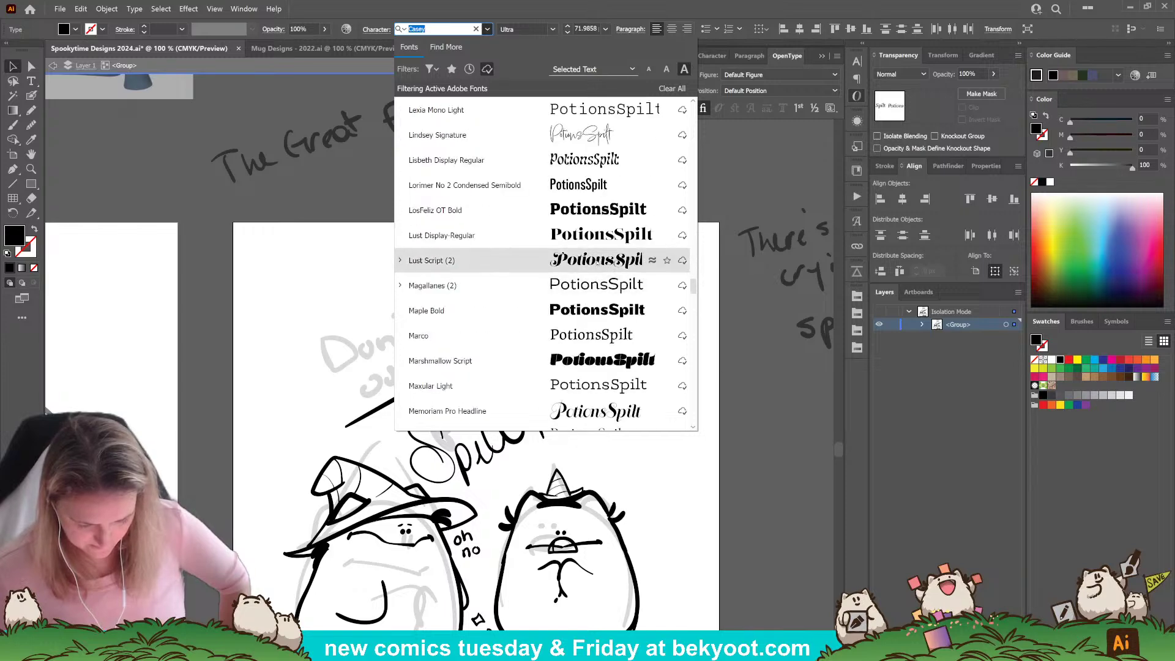
left_click(400, 260)
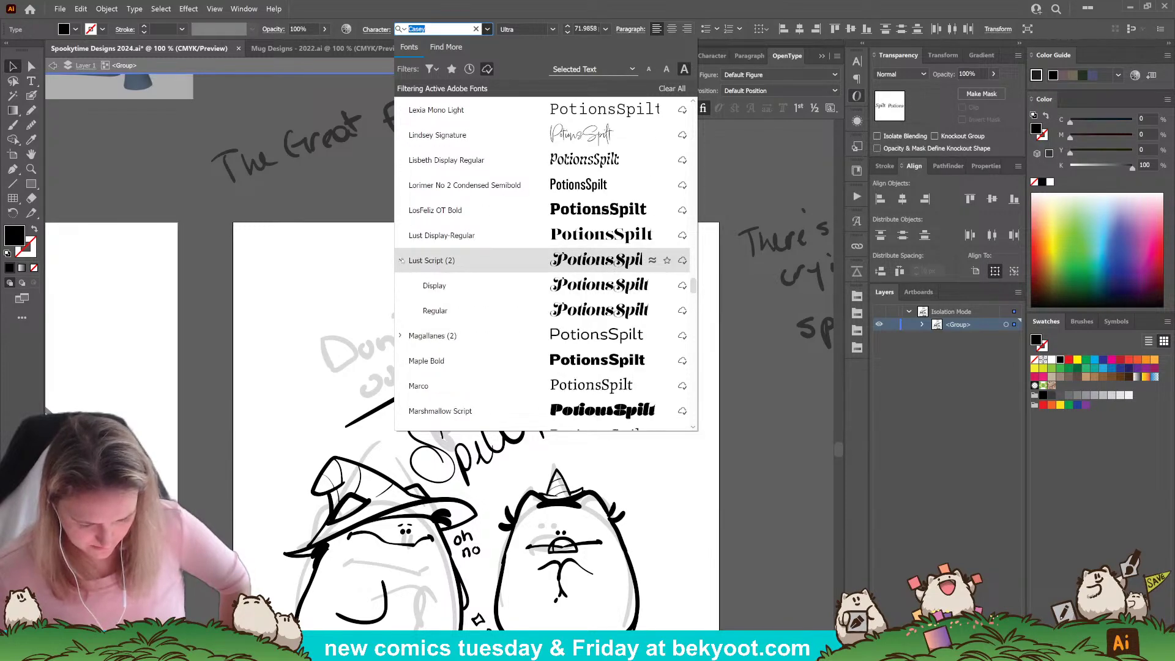
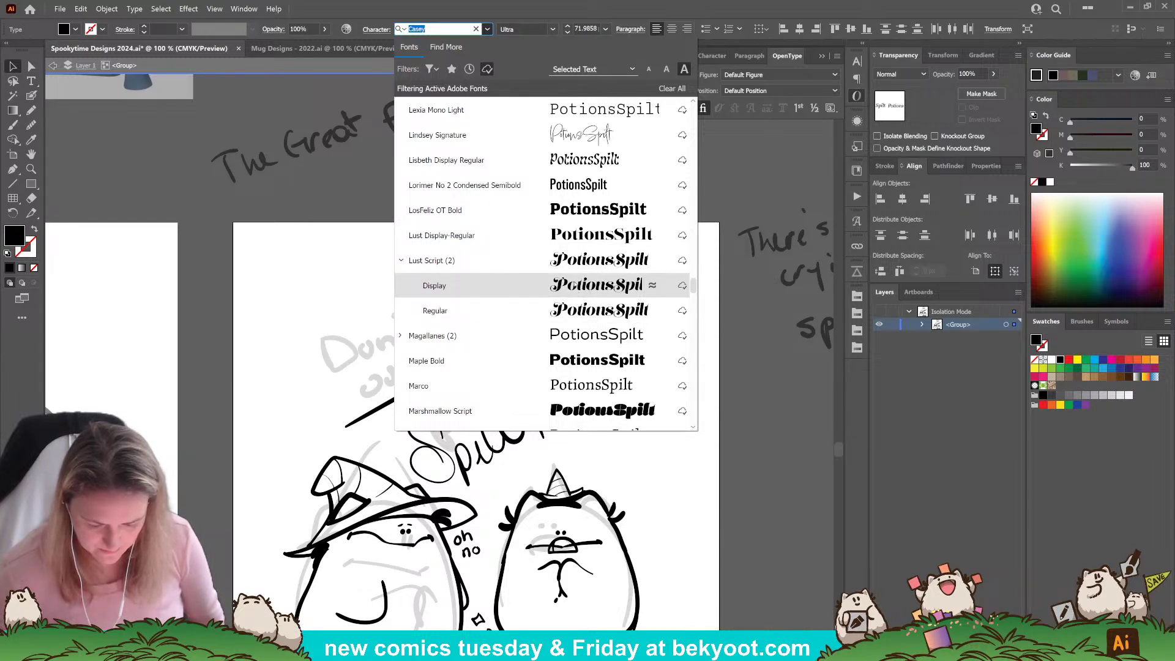
left_click(600, 285)
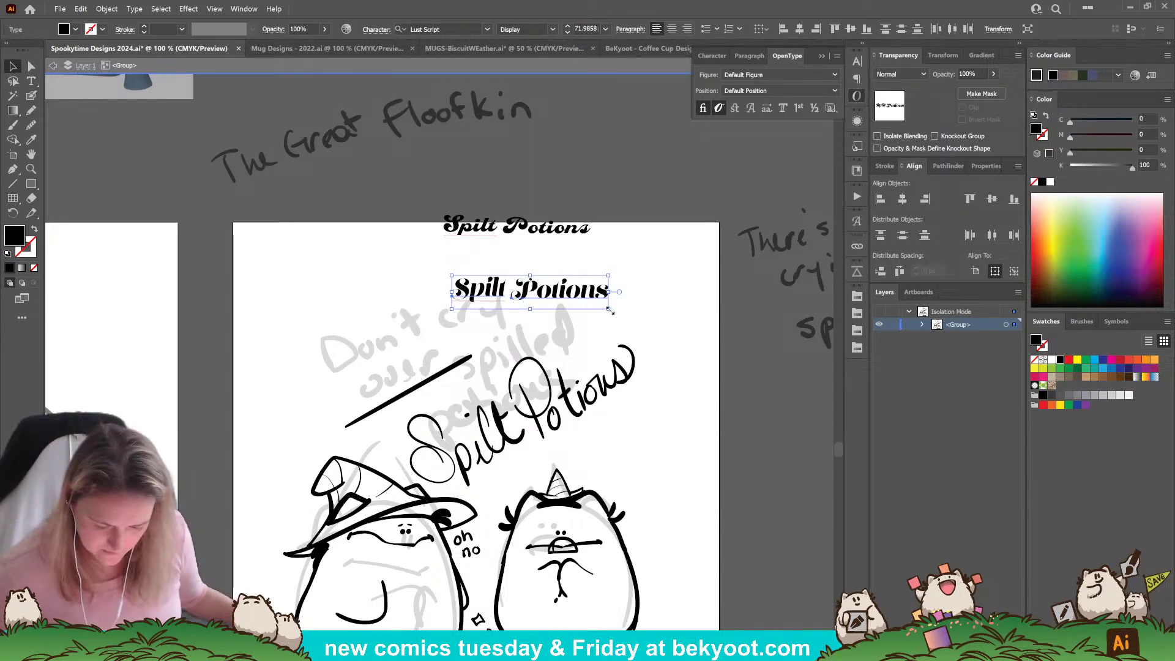
left_click_drag(611, 310, 697, 363)
left_click_drag(664, 316, 628, 348)
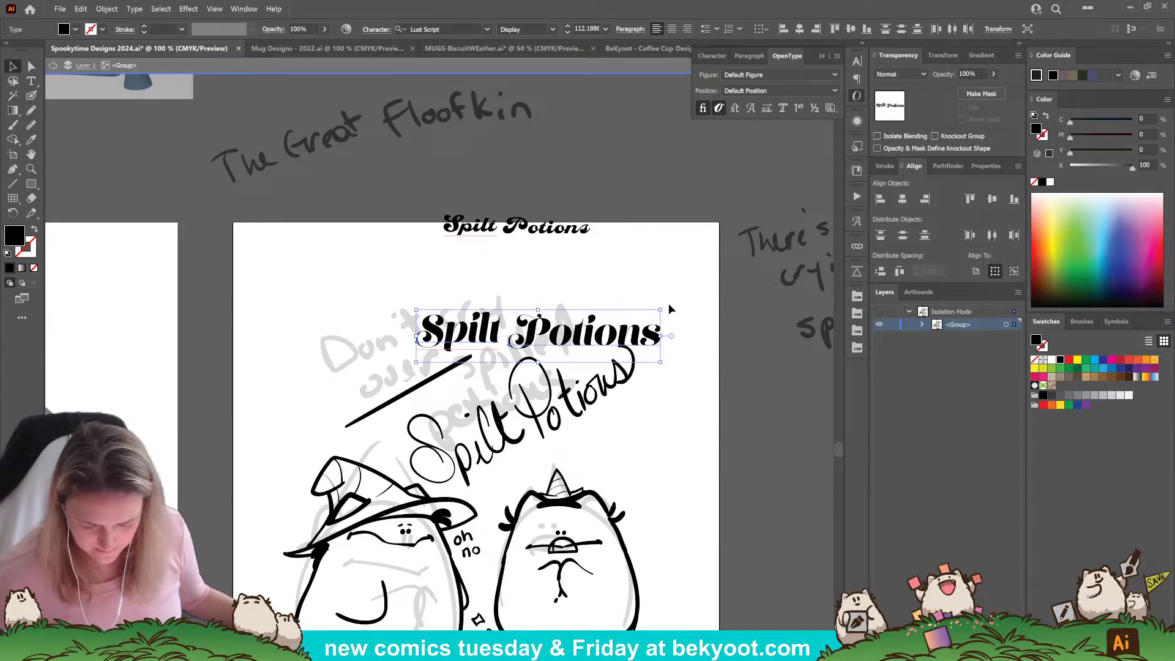
Try tilting the enlarged "Spilt Potions" to a rising diagonal, and undo the rotation and repositioning.
left_click_drag(668, 306, 638, 254)
left_click_drag(596, 287, 633, 279)
key("ctrl+z")
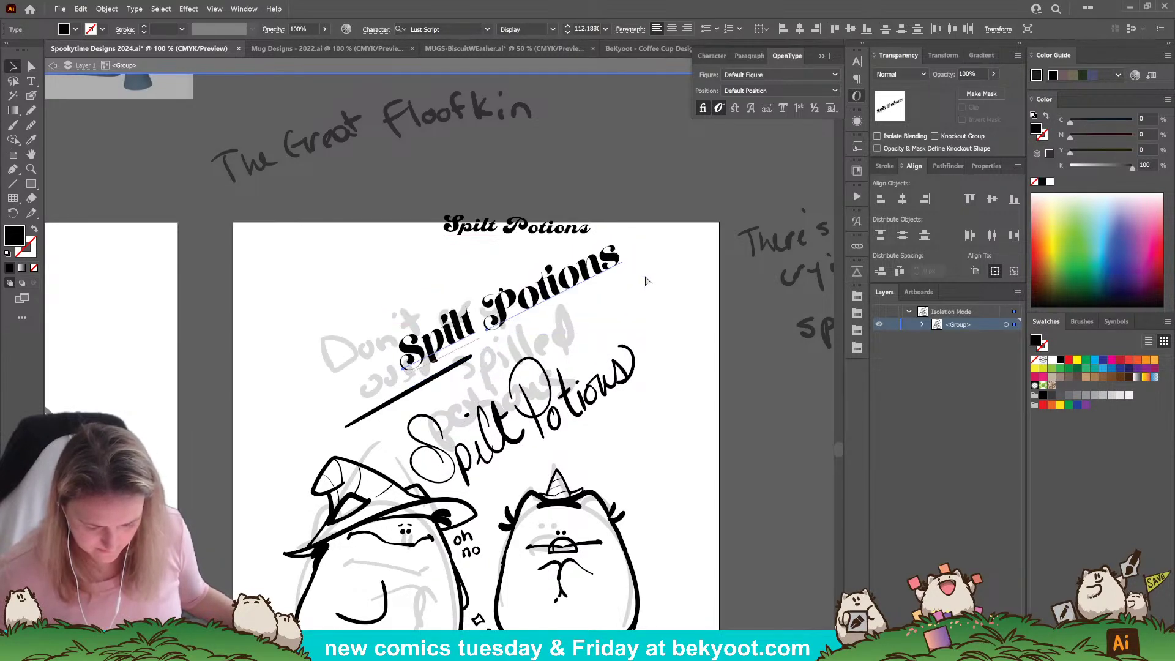
key("ctrl+z")
key("ctrl+z")
Stack the two large words by enlarging "Potions" to about 155 pt and placing it beneath "Spilt".
left_click(581, 275)
mouse_move(600, 341)
left_mouse_down()
mouse_move(588, 310)
mouse_move(598, 342)
left_mouse_up()
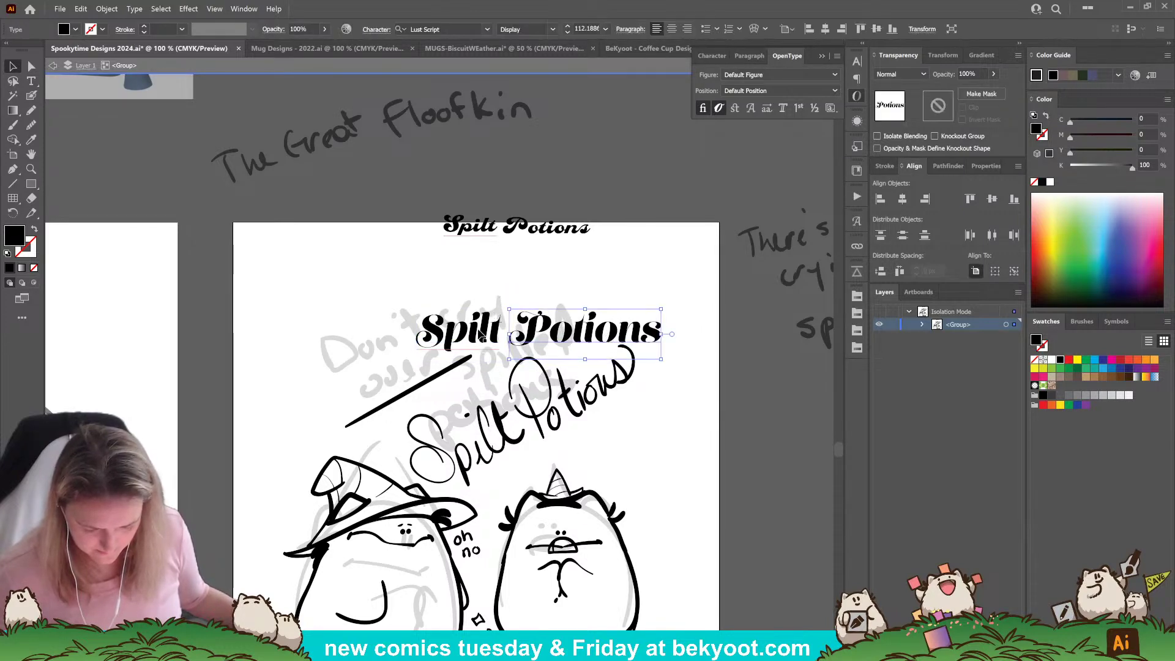
mouse_move(481, 335)
left_mouse_down()
mouse_move(497, 320)
mouse_move(475, 340)
left_mouse_up()
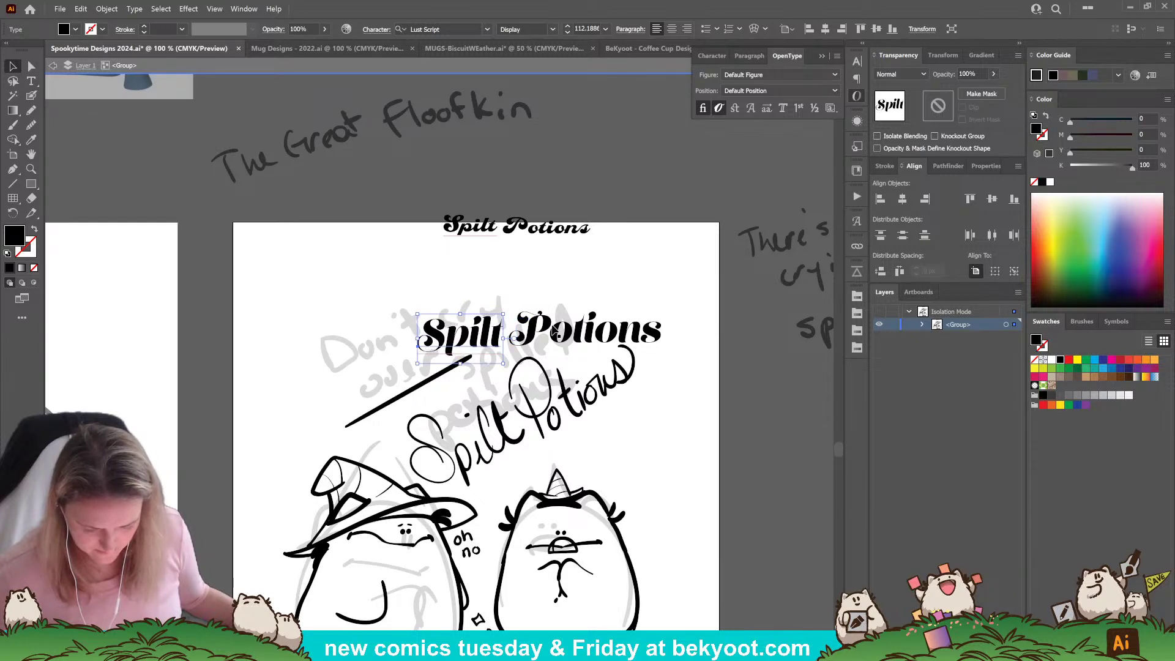
left_click(582, 266)
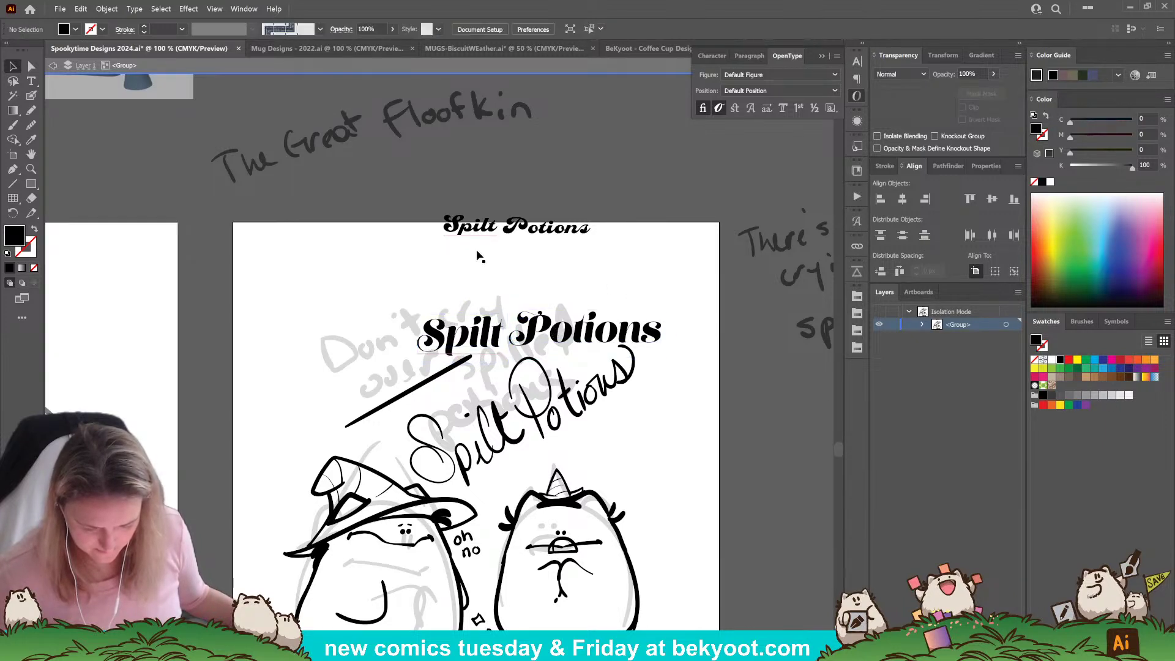
left_click(572, 333)
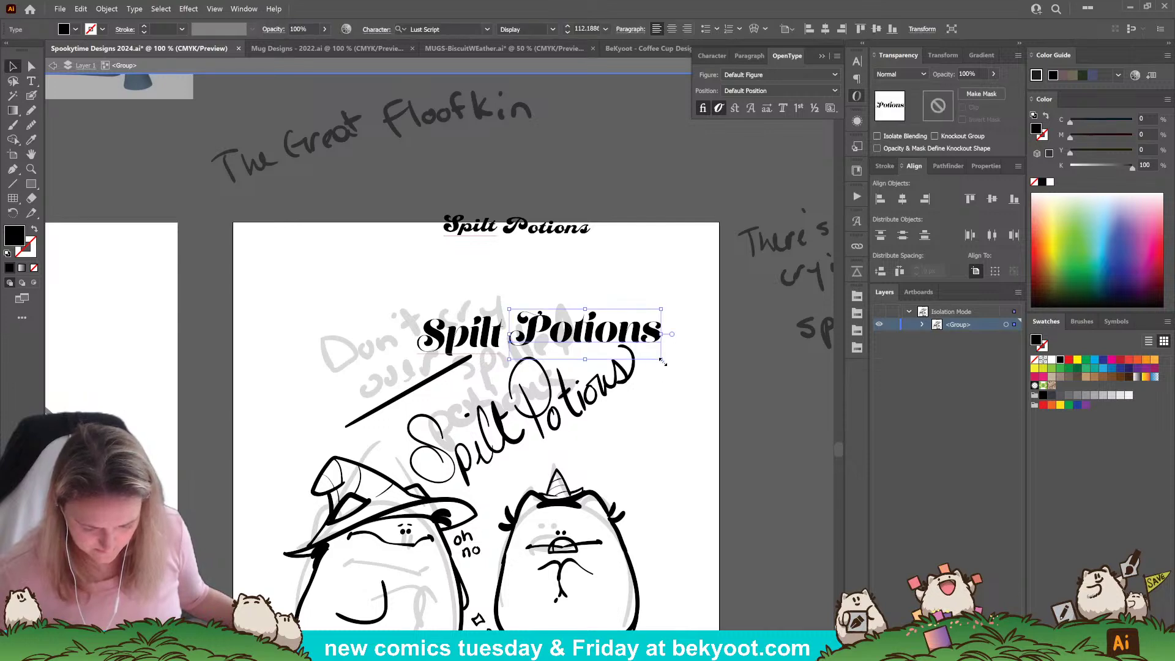
left_click_drag(663, 361, 521, 382)
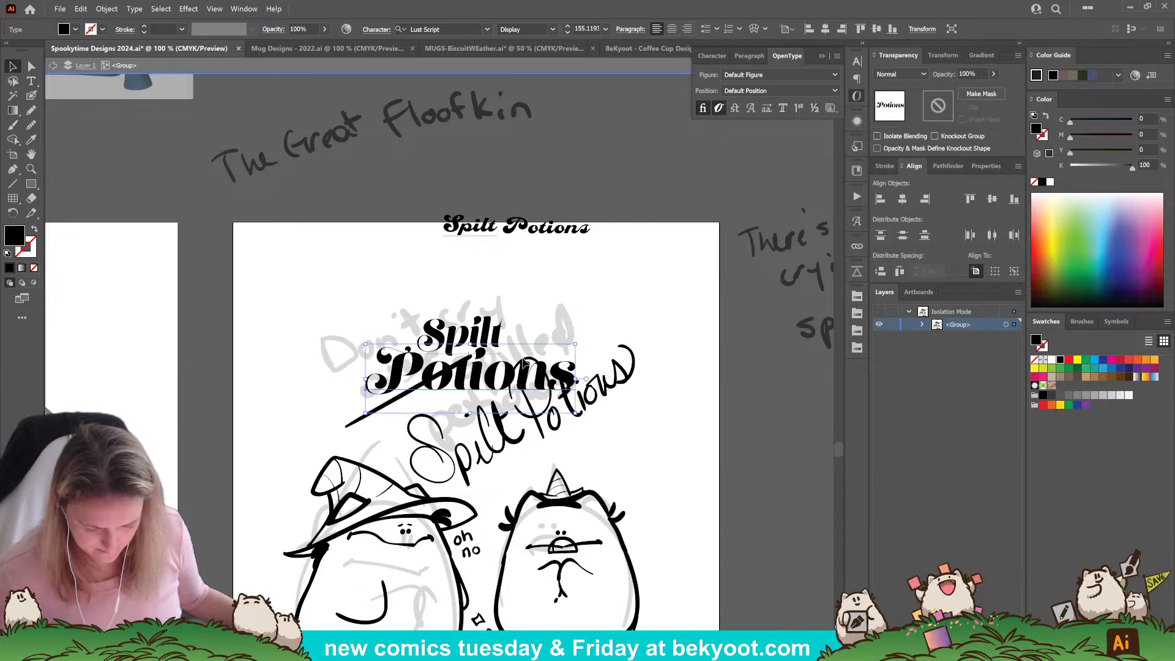
Move the stacked "Spilt" and "Potions" together up the artboard, clear of the handwritten "Spilt Potions".
left_click(483, 331, "shift")
left_click_drag(483, 332, 502, 285)
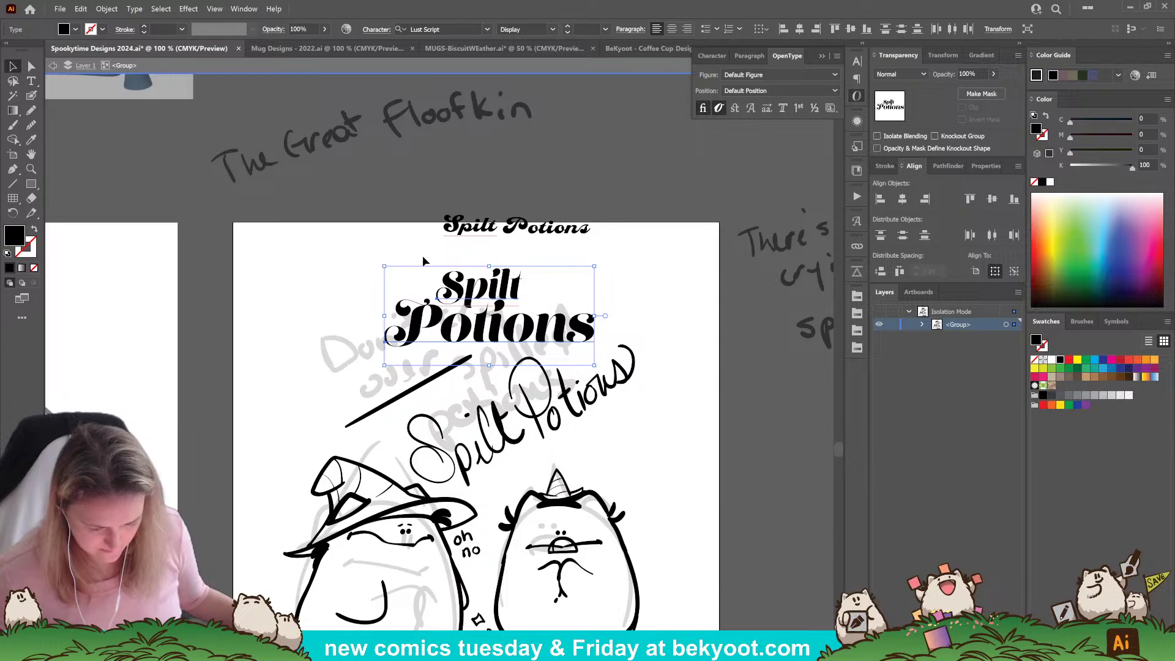
left_click(625, 286)
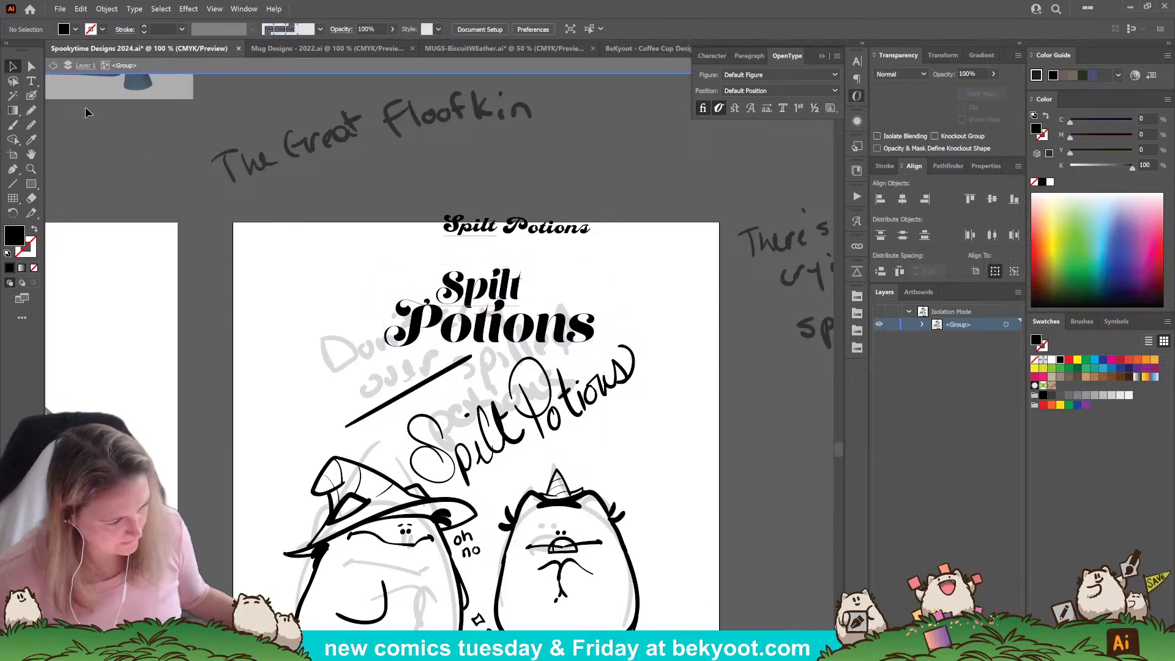
Add the text "There's no use crying over" above the stacked words in Lust Script Display and enlarge it to about 41 pt.
left_click(32, 80)
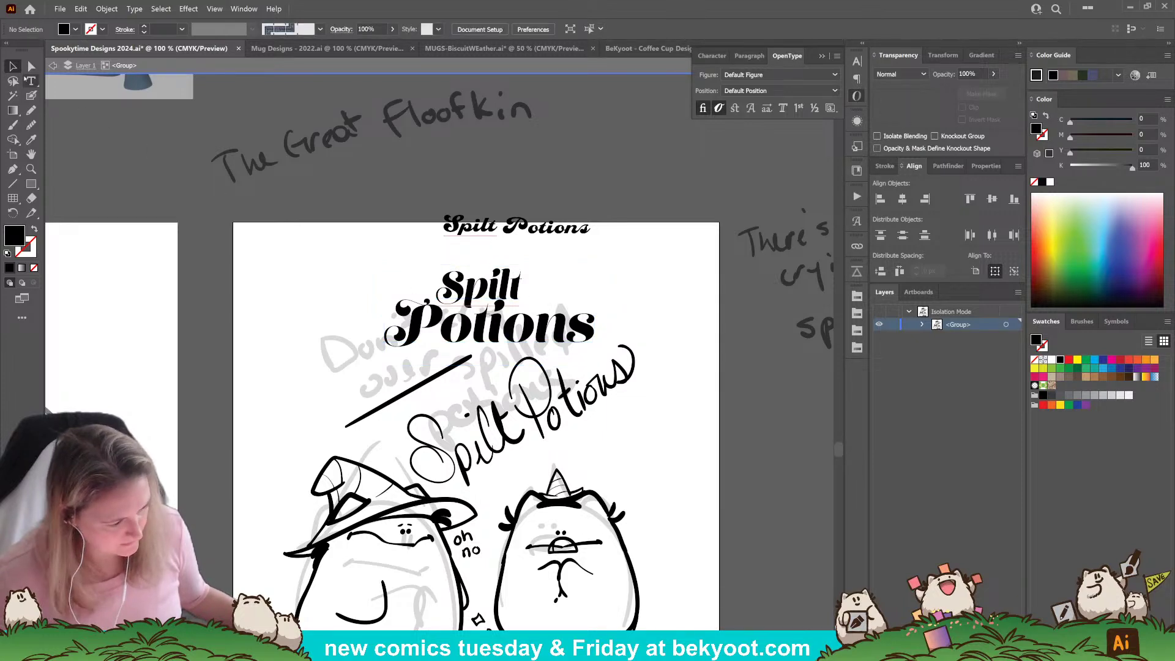
left_click(348, 259)
type("There")
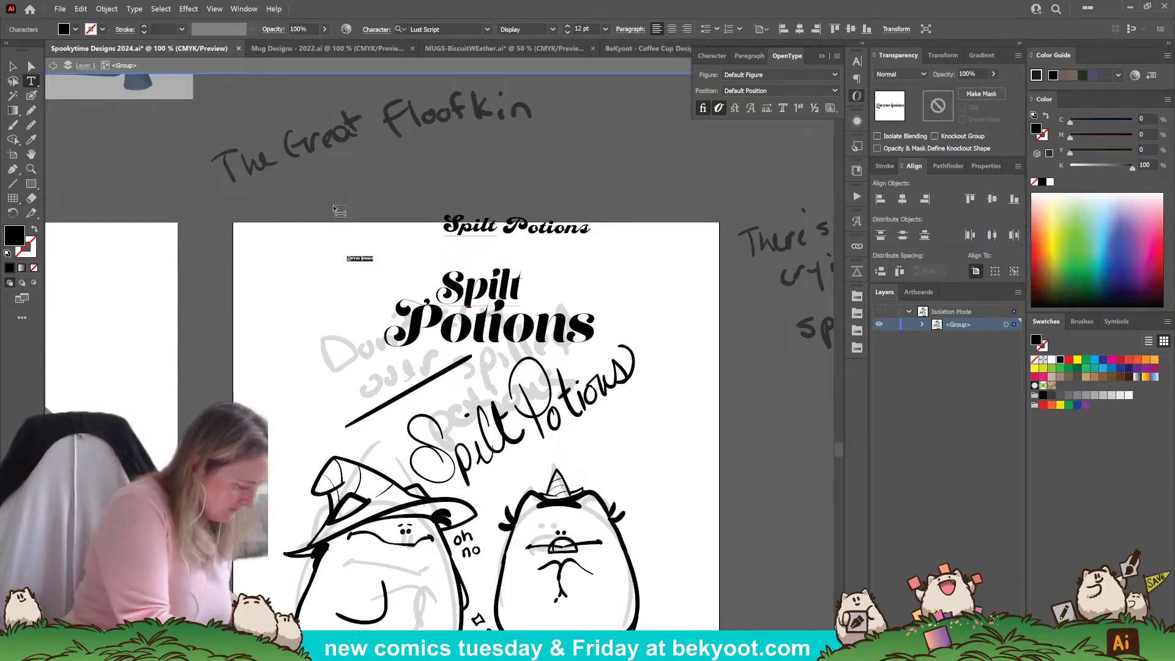
type("'s")
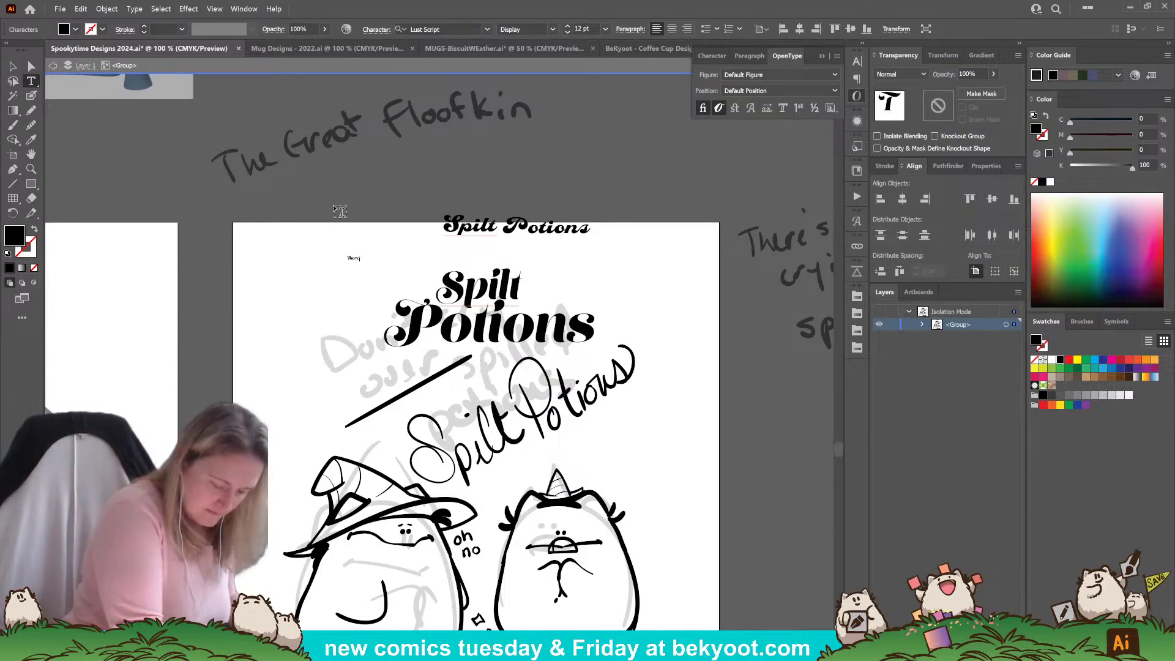
type(" no use")
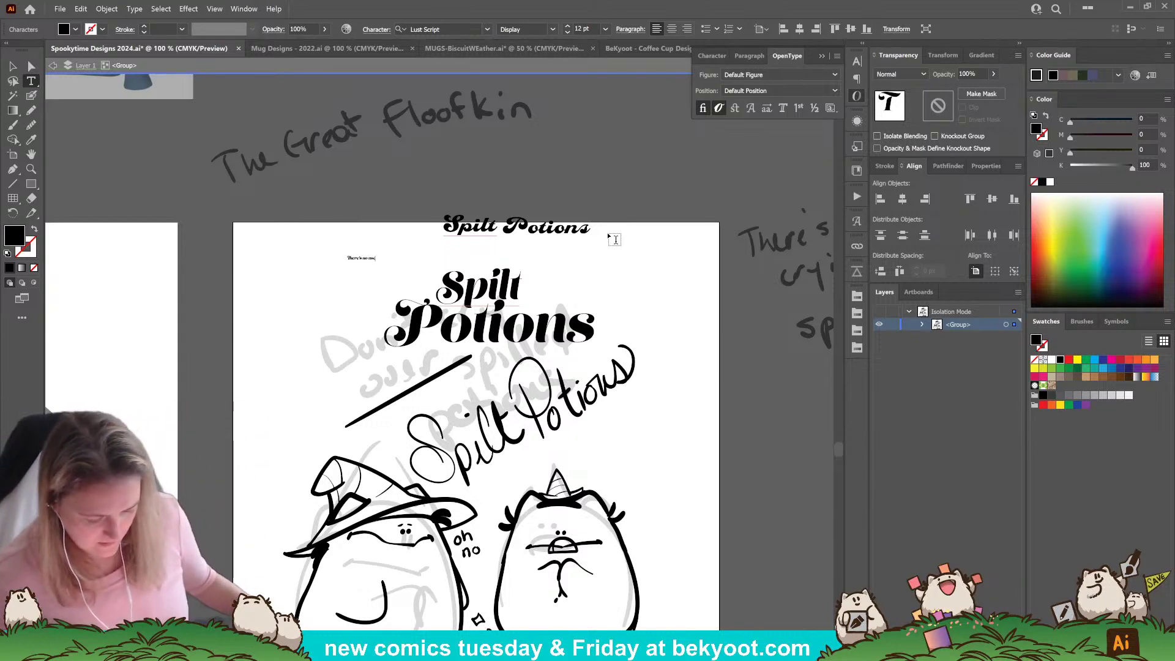
type(" cry")
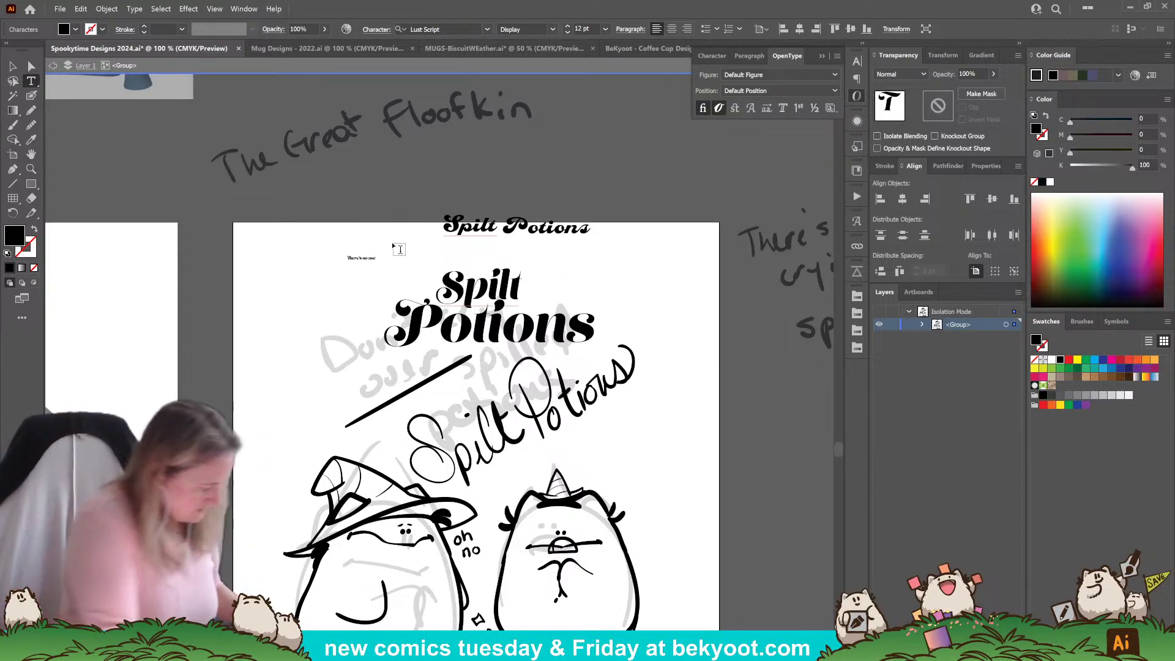
type("ing over")
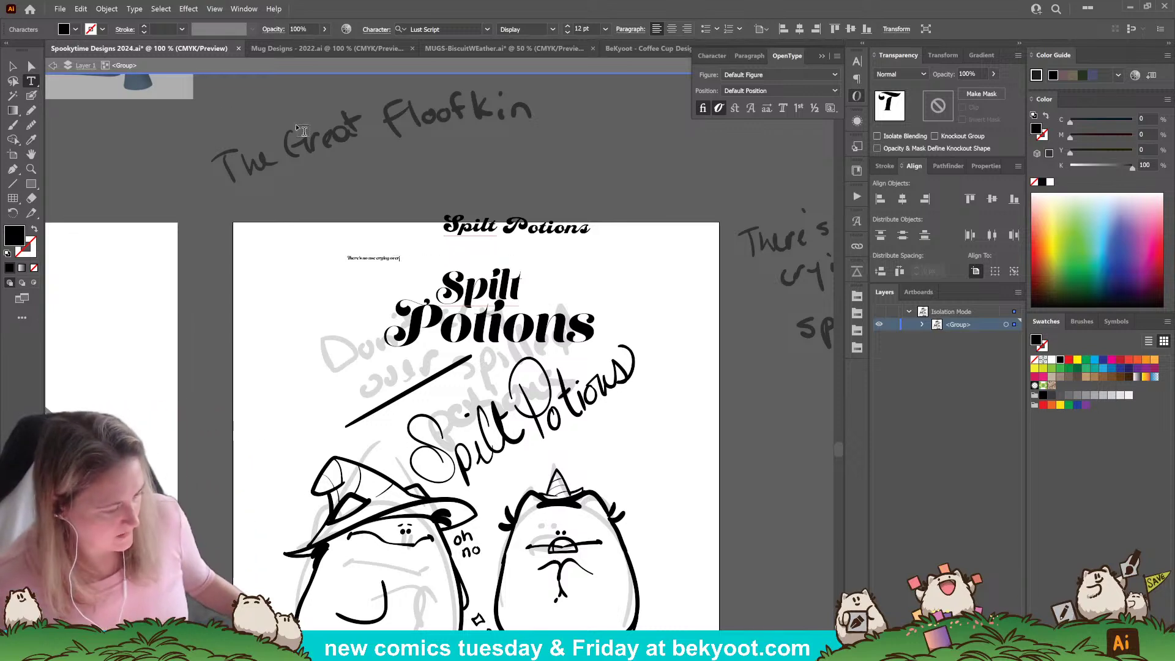
key("Escape")
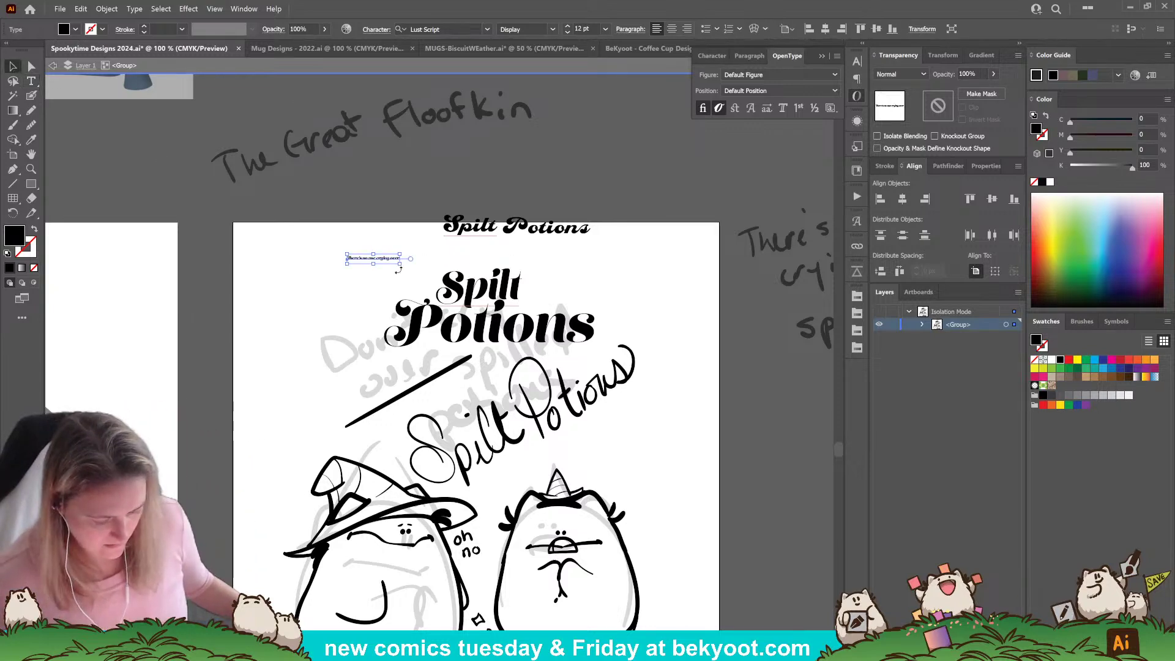
left_click_drag(402, 266, 525, 300)
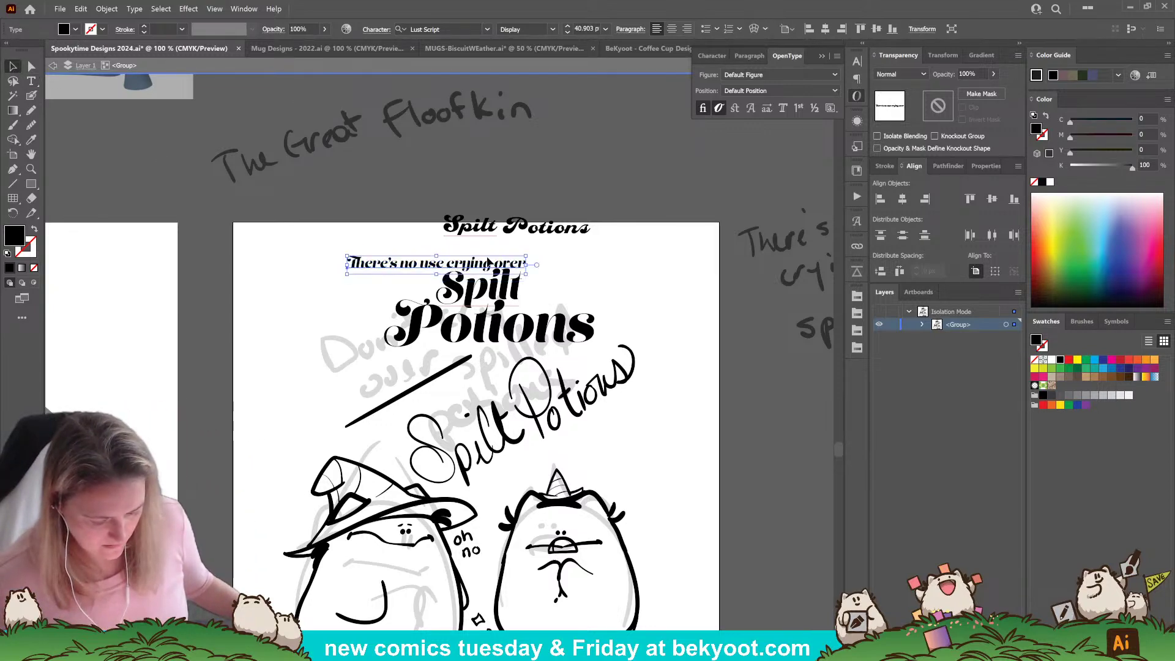
Shift "There's no use crying over" so it sits centred above "Spilt", and set its font to Lust Display-Regular.
left_click_drag(488, 261, 540, 260)
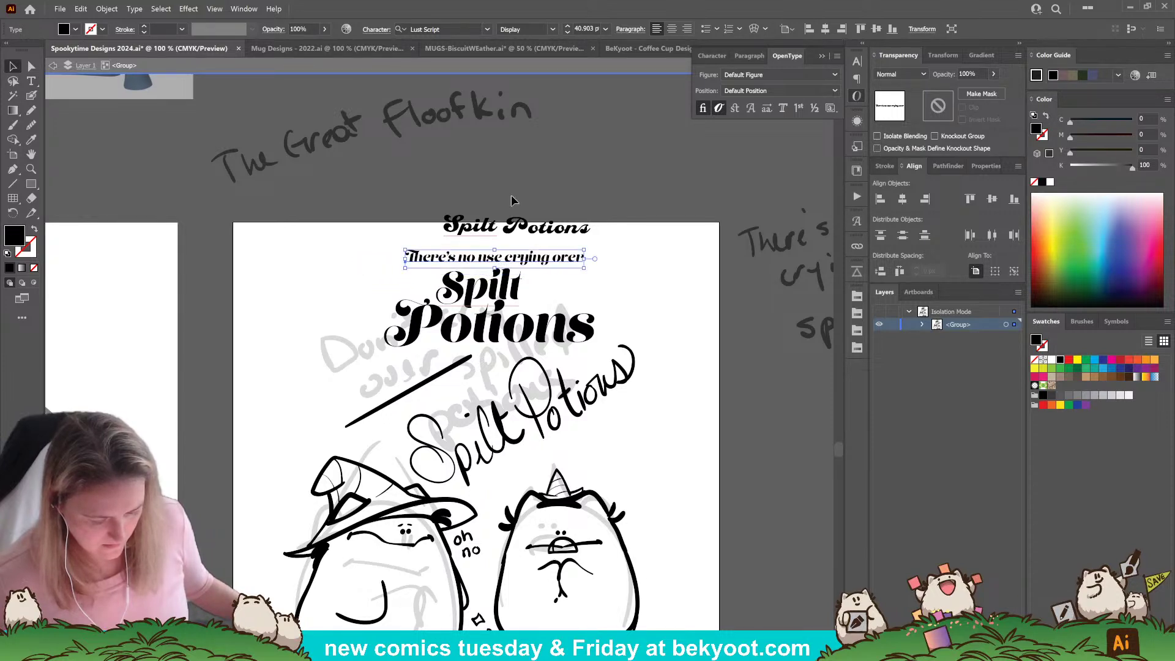
left_click(487, 29)
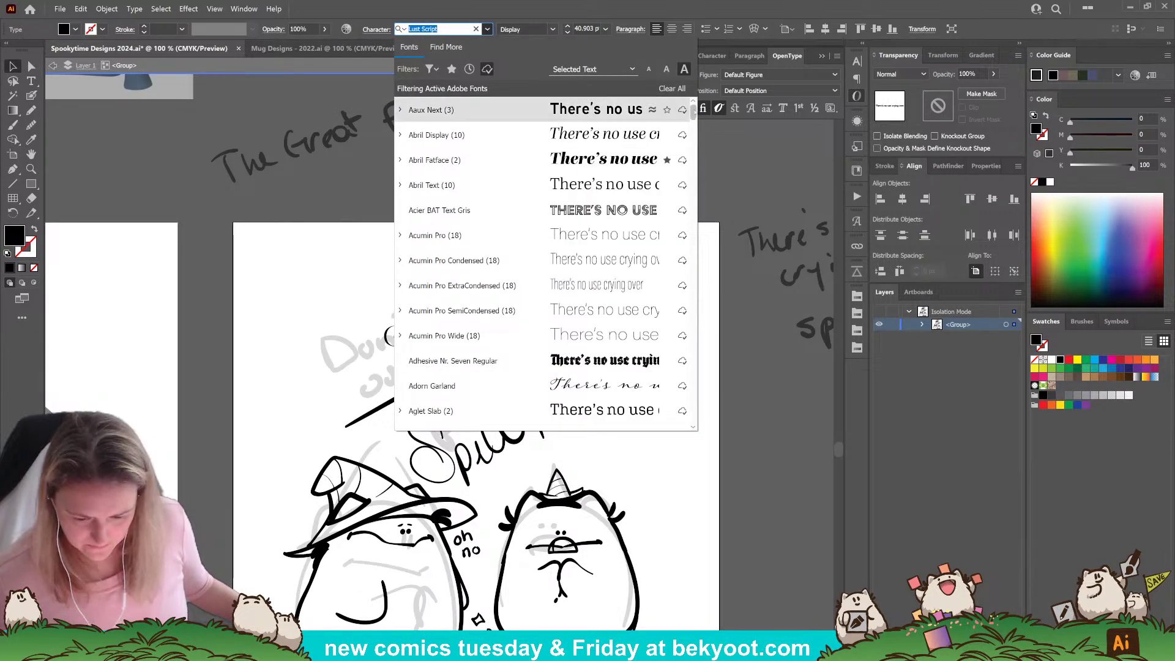
left_click_drag(693, 112, 696, 286)
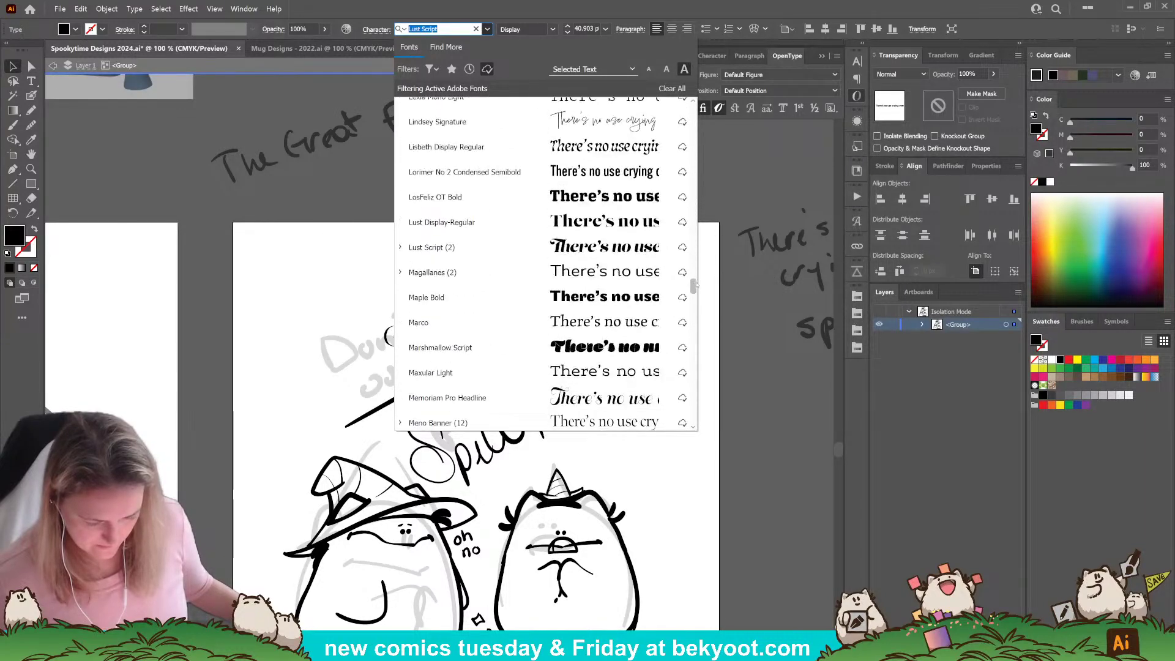
left_click(609, 221)
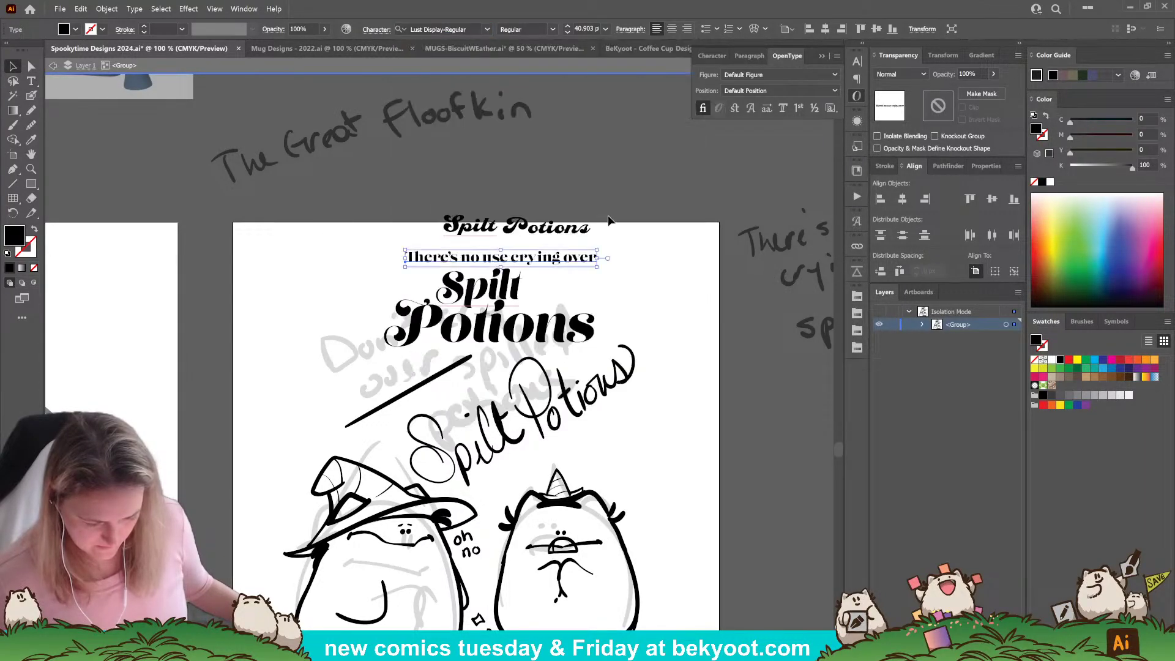
left_click(674, 284)
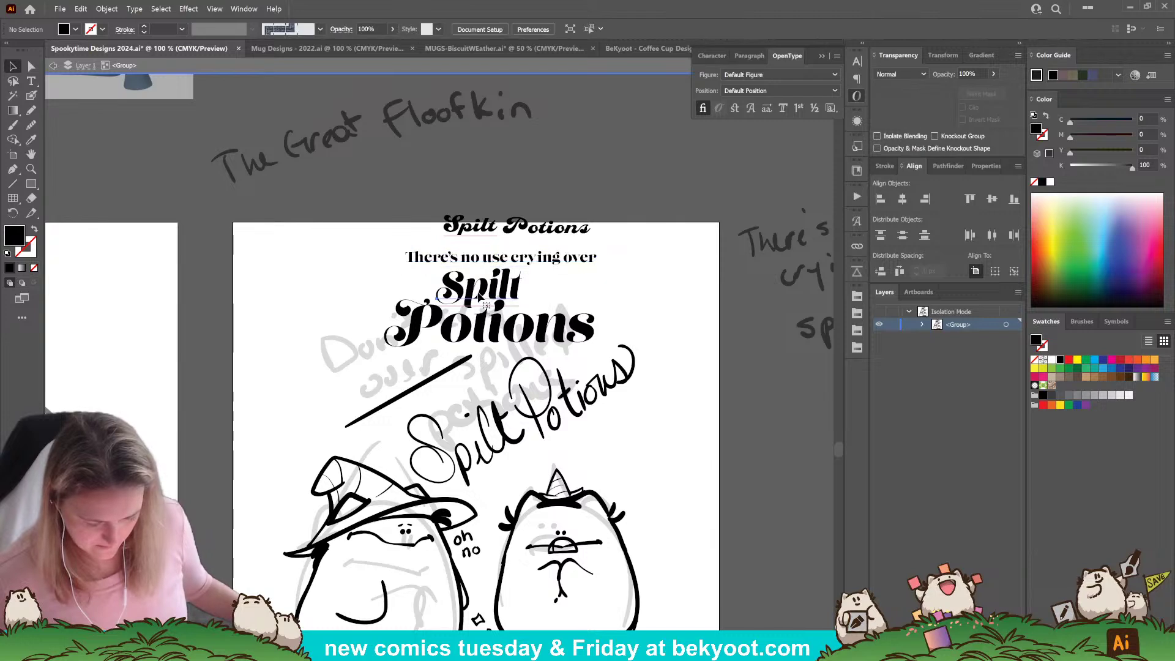
Enlarge the stacked "Spilt" and "Potions" together so they extend wider than the line above them.
left_click(480, 297)
left_click_drag(595, 365, 630, 384)
mouse_move(541, 354)
left_mouse_down()
mouse_move(510, 350)
mouse_move(539, 354)
left_mouse_up()
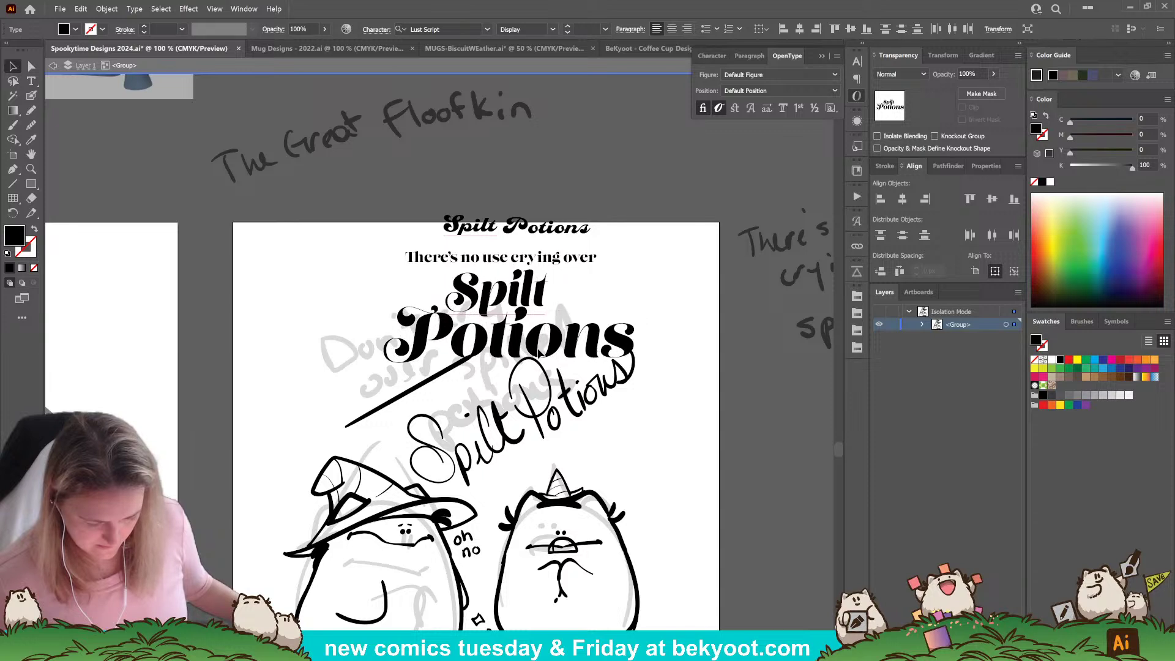
Tilt all three slogan lines together to a gentle rising diagonal and move them down over the handwritten "Spilt Potions".
left_click(539, 282)
left_click(566, 260, "shift")
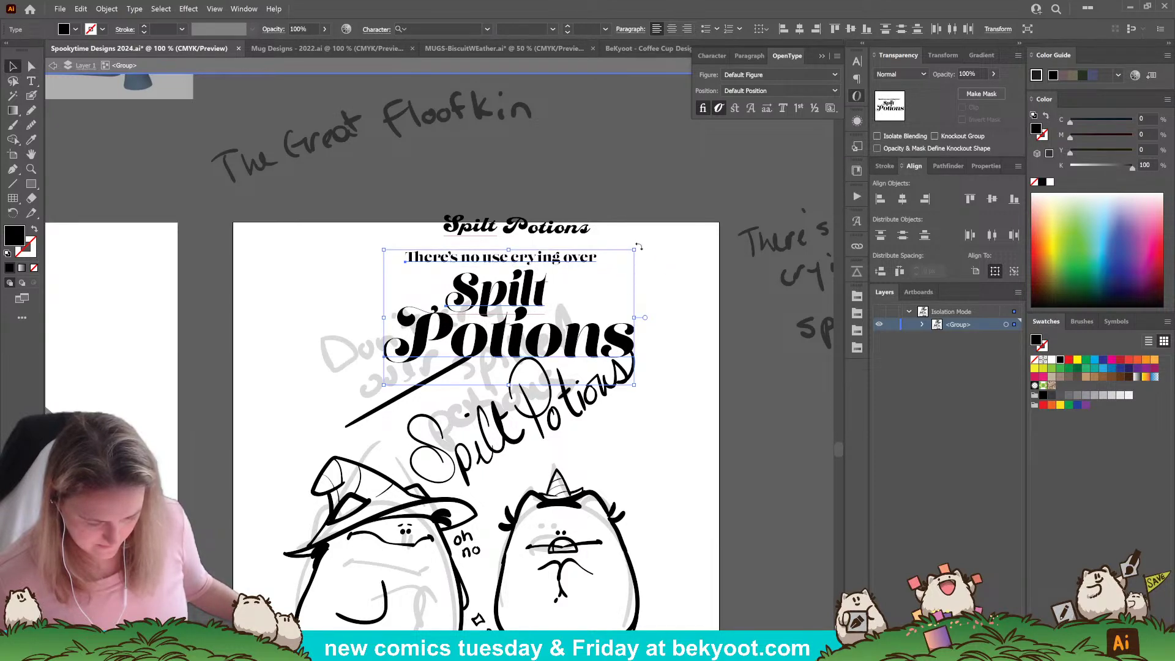
mouse_move(643, 249)
left_mouse_down()
mouse_move(625, 280)
mouse_move(588, 215)
mouse_move(605, 243)
left_mouse_up()
mouse_move(566, 333)
left_mouse_down()
mouse_move(542, 410)
mouse_move(572, 430)
mouse_move(558, 426)
left_mouse_up()
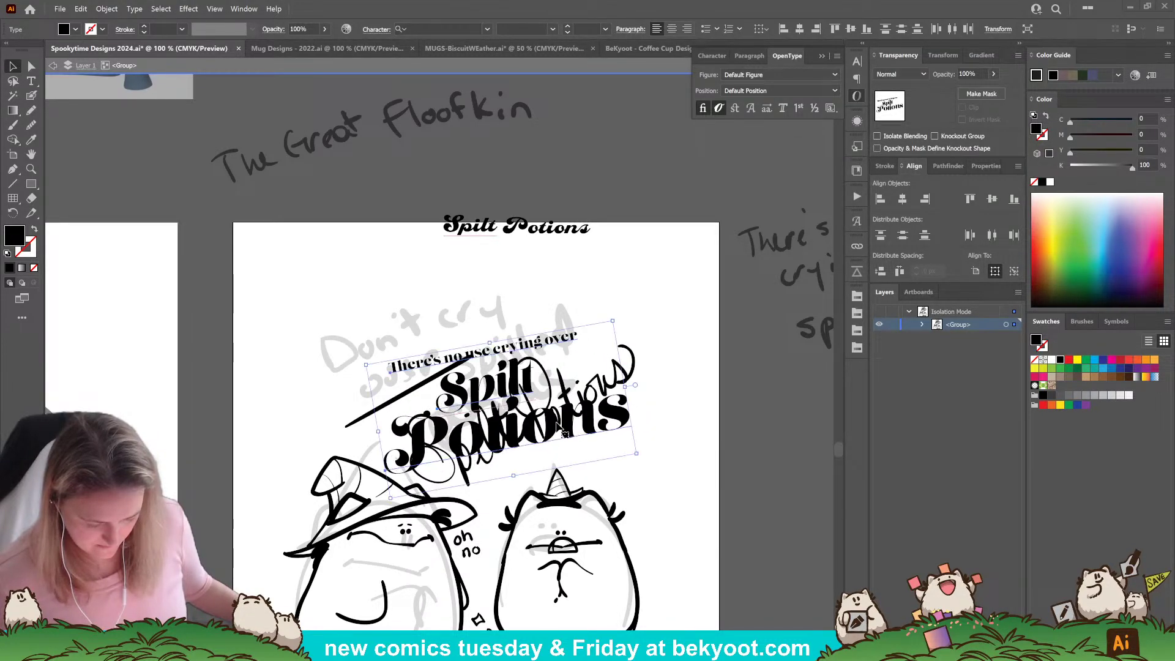
Move the slogan to the artboard's upper-left corner, and move the handwritten "Spilt Potions" with its diagonal stroke off above the artboard.
left_click(572, 318)
left_click(567, 347)
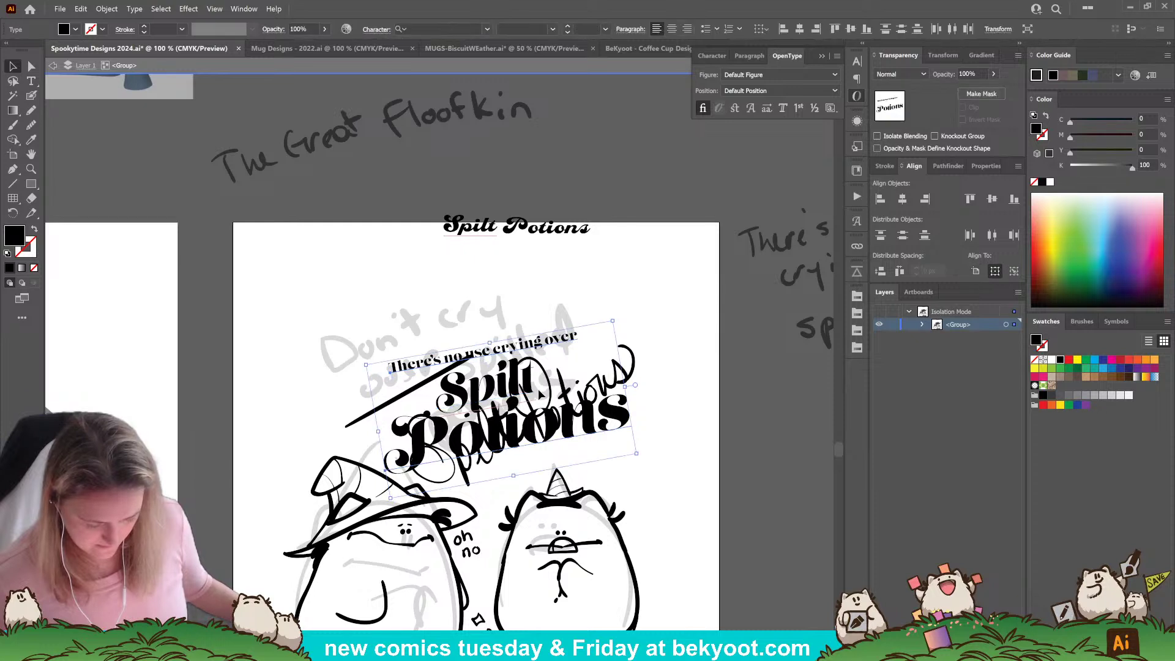
left_click_drag(550, 435, 463, 413)
left_click(326, 198)
left_click_drag(572, 432, 662, 451)
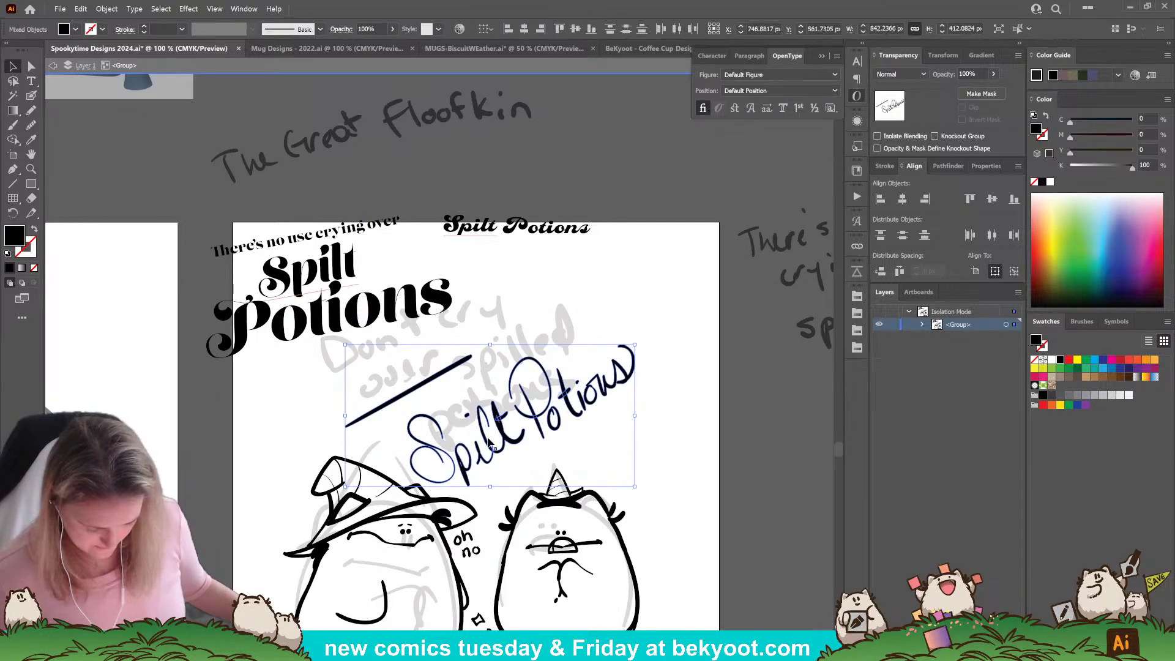
left_click_drag(489, 441, 640, 164)
left_click(359, 235)
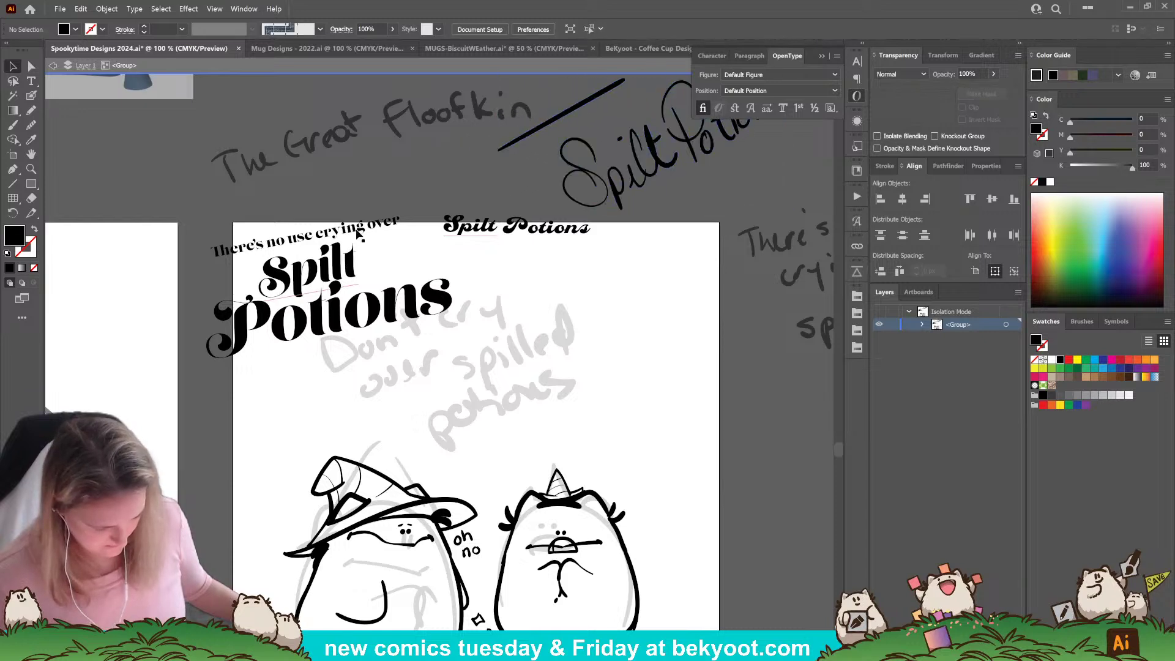
Place the three tilted slogan lines just above the two characters, and enlarge "There's no use crying over" to about 45 pt.
left_click(360, 233)
left_click(359, 269, "shift")
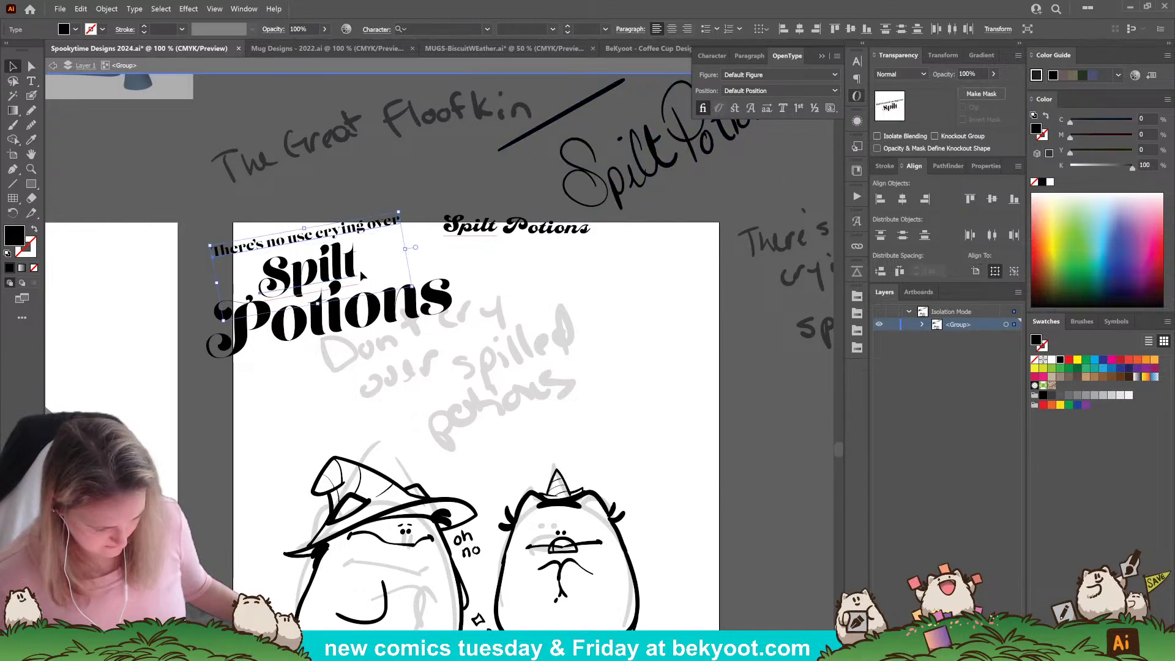
left_click(402, 325, "shift")
left_click_drag(438, 307, 600, 416)
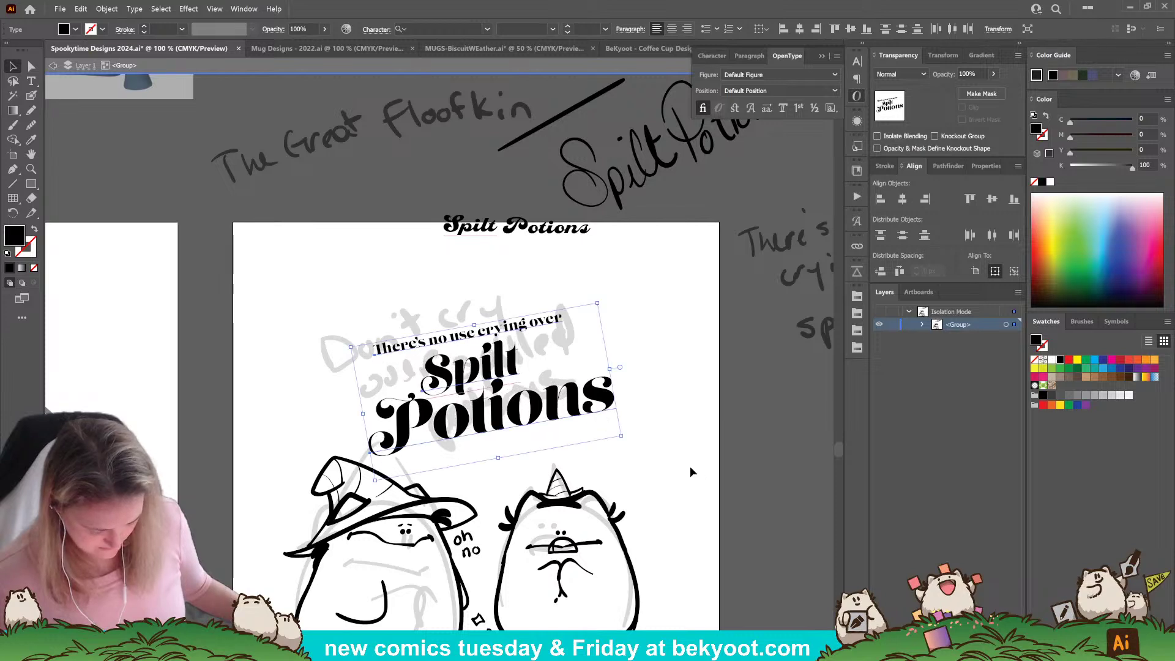
left_click(578, 347)
left_click(518, 331)
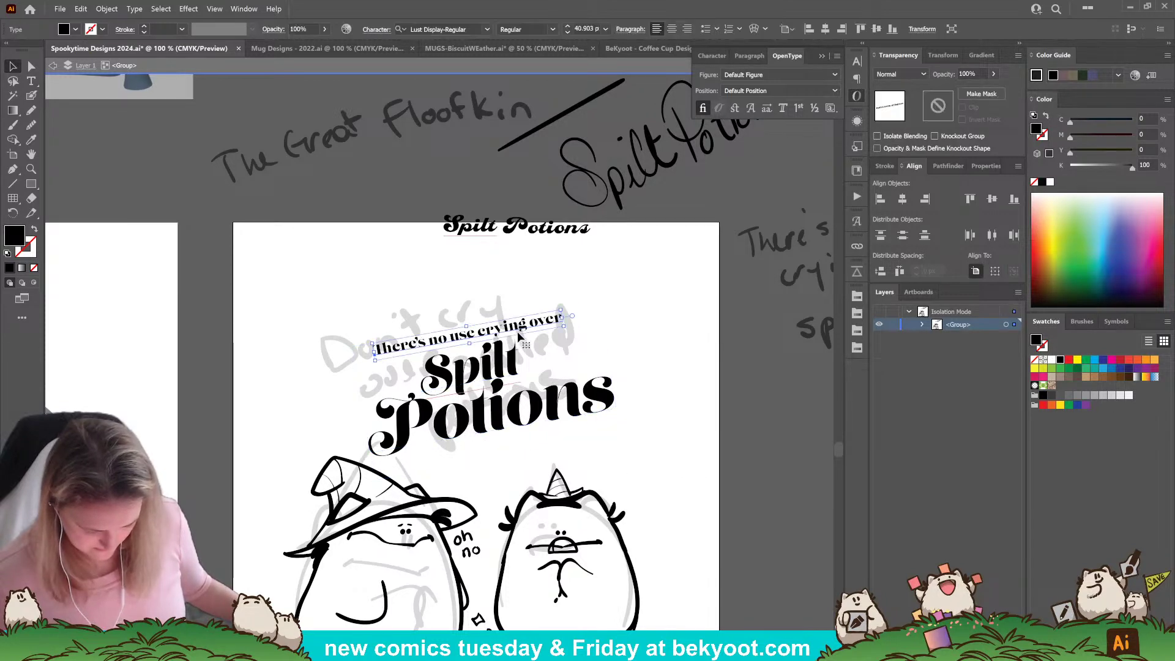
mouse_move(562, 309)
left_mouse_down()
mouse_move(674, 297)
mouse_move(579, 304)
left_mouse_up()
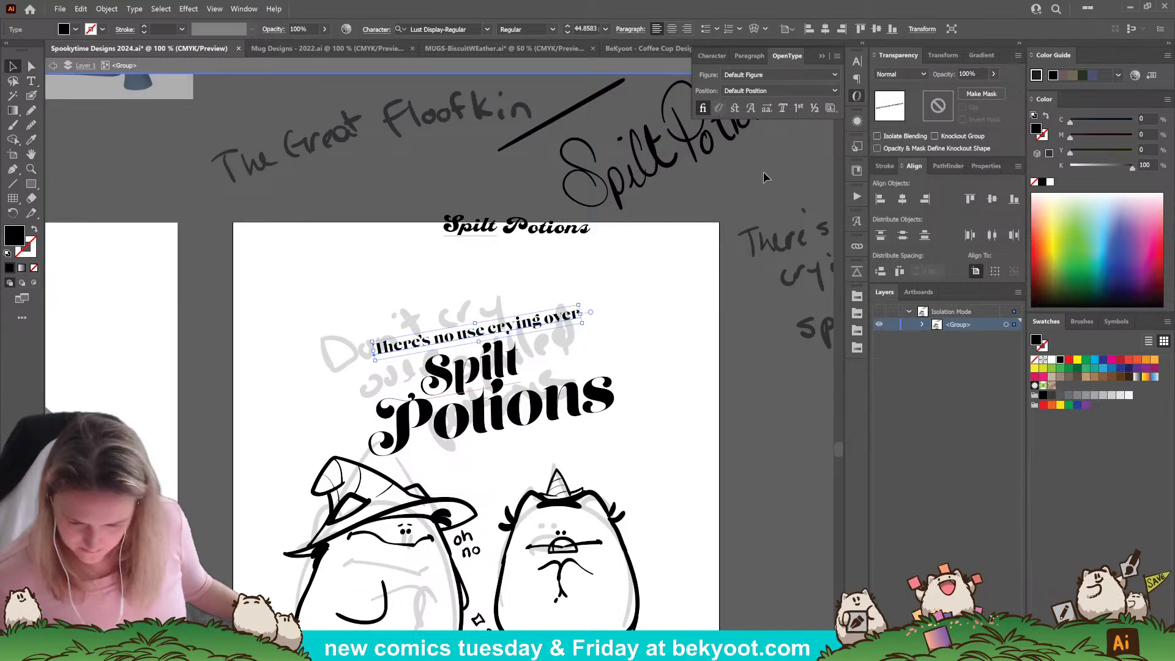
Try All Caps and Small Caps on "There's no use crying over", and return it to normal case.
left_click(711, 56)
left_click(713, 181)
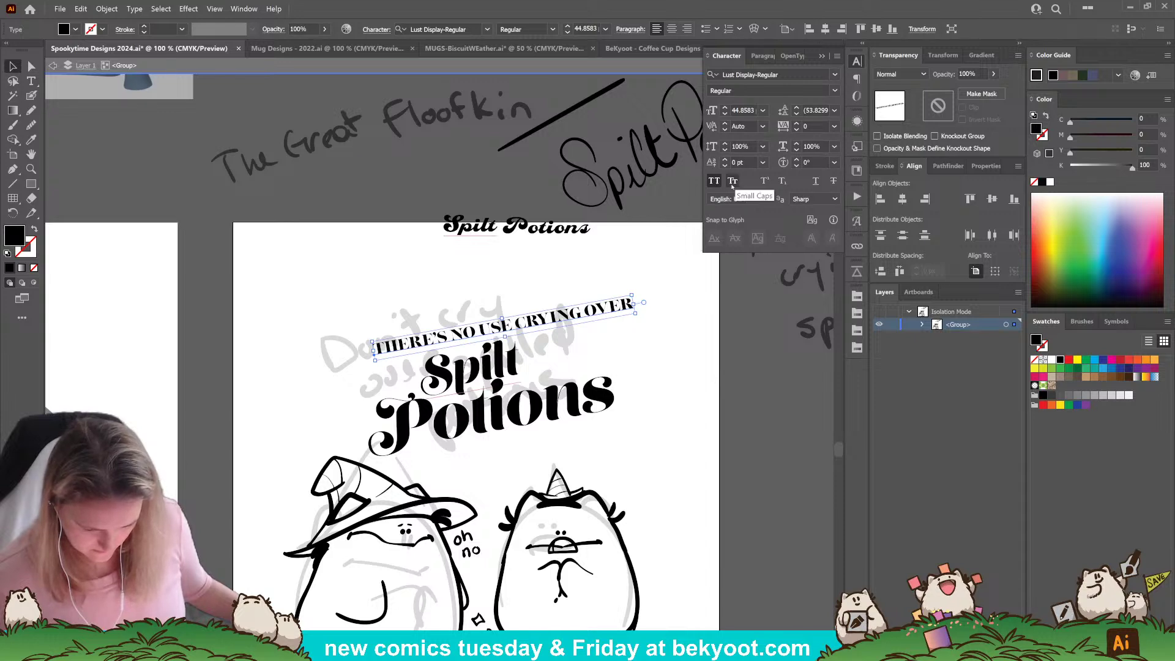
left_click(732, 182)
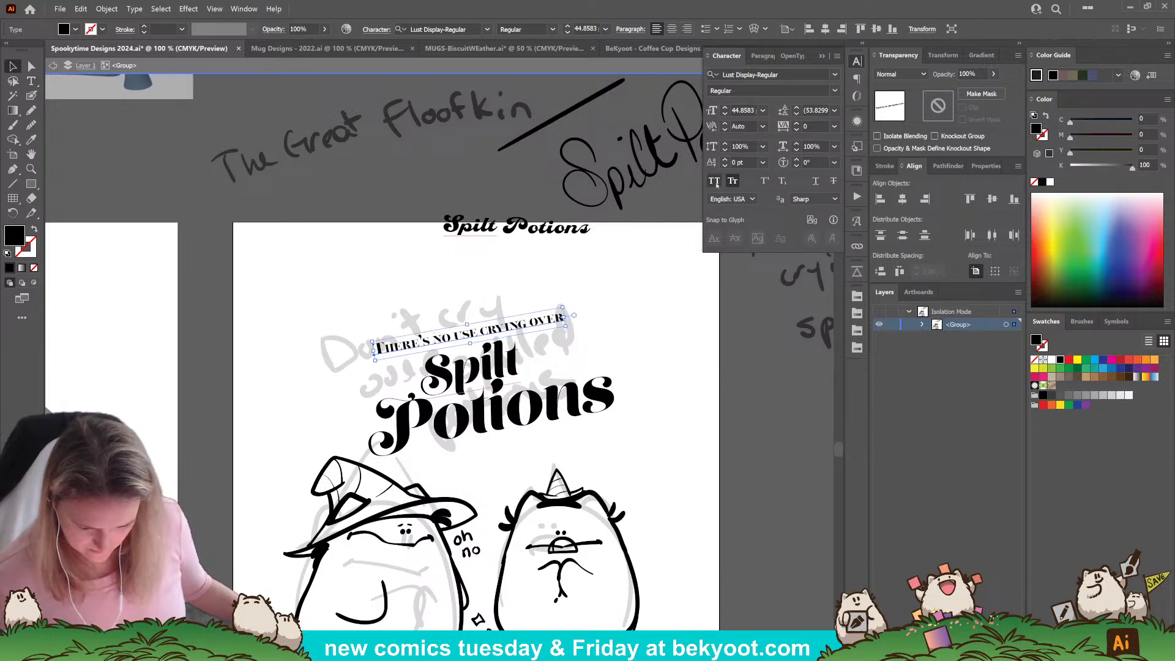
left_click(714, 182)
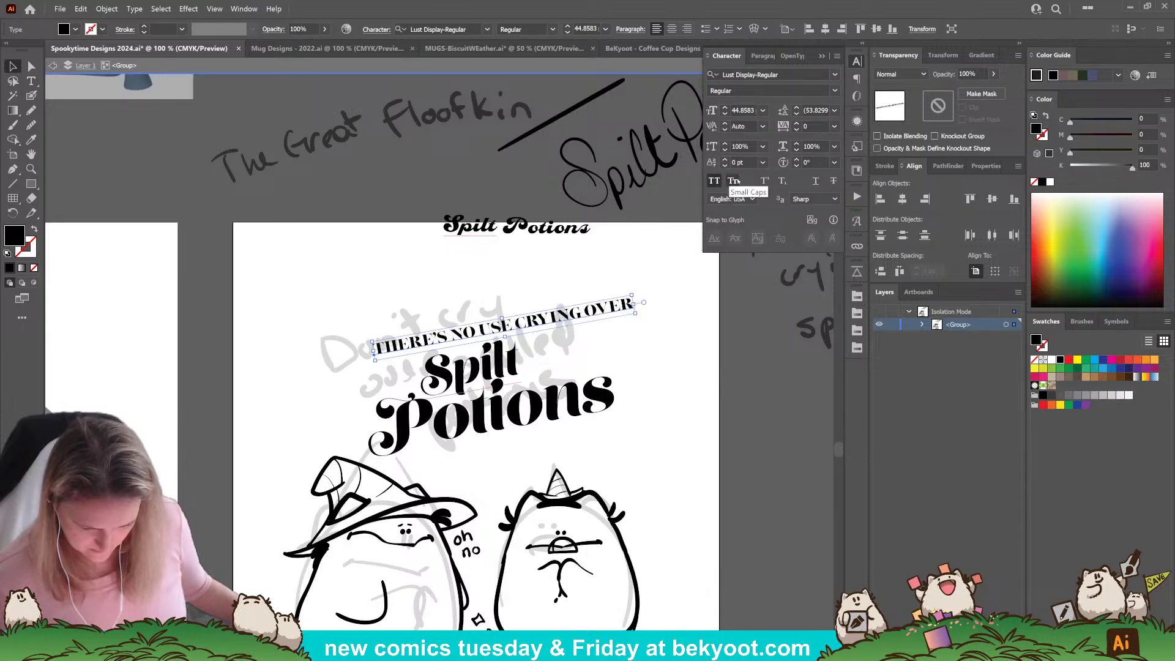
left_click(733, 181)
left_click(734, 182)
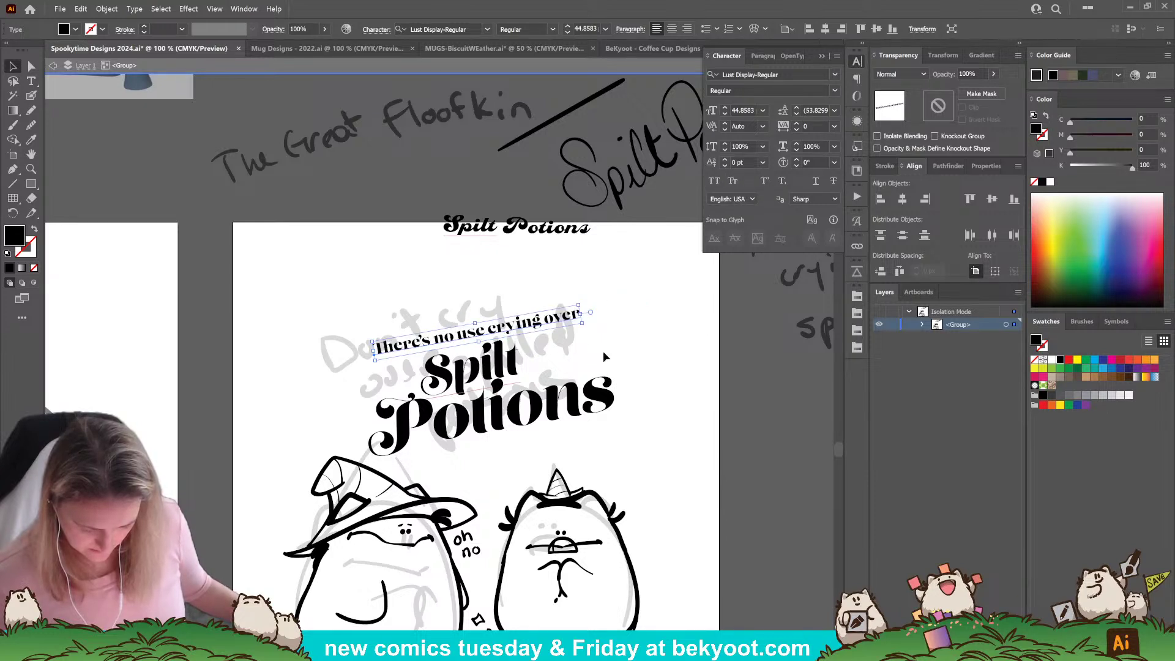
left_click(606, 350)
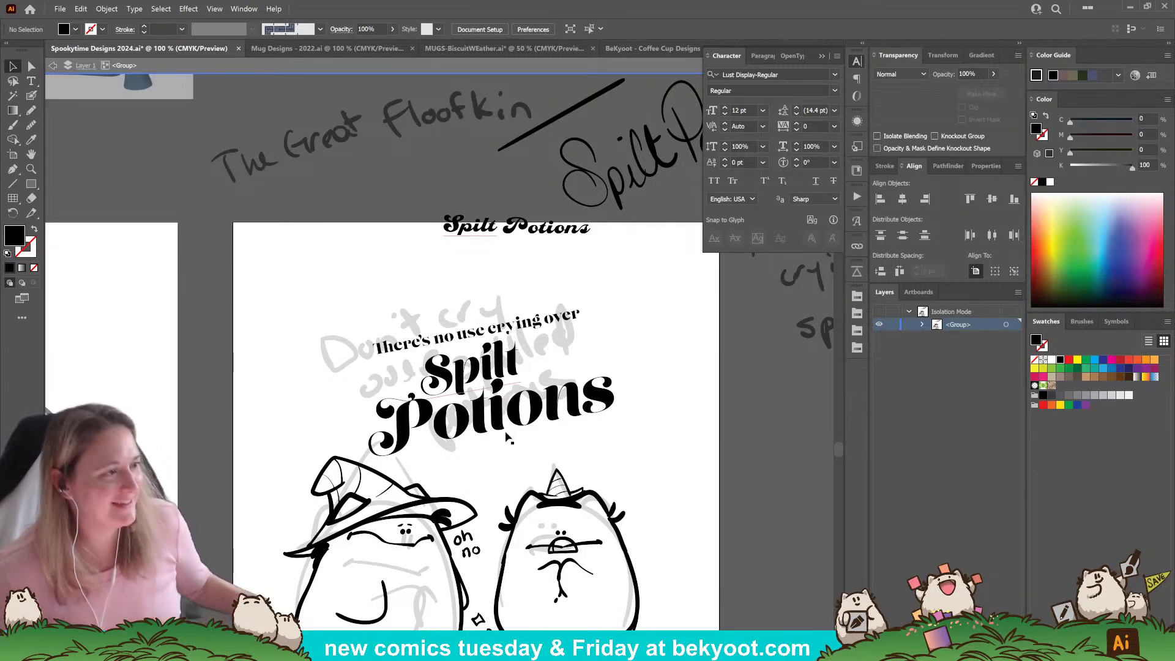
Reduce "There's no use crying over" to about 43 pt.
scroll(519, 461, "down", 3)
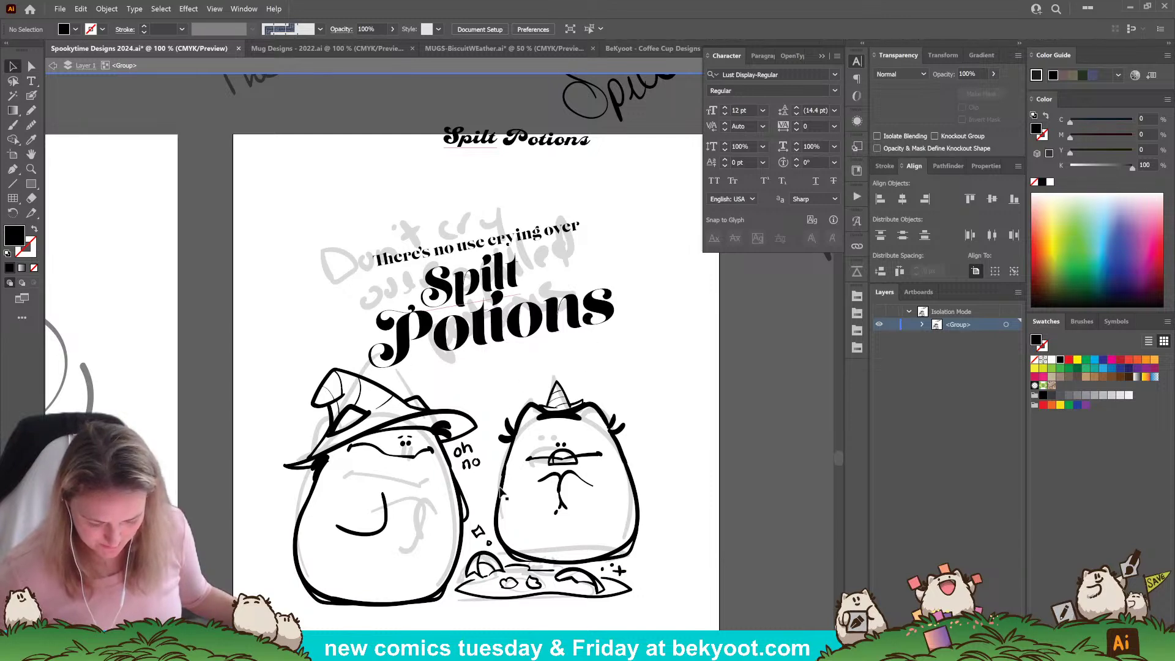
left_click(486, 246)
left_click_drag(583, 216, 585, 244)
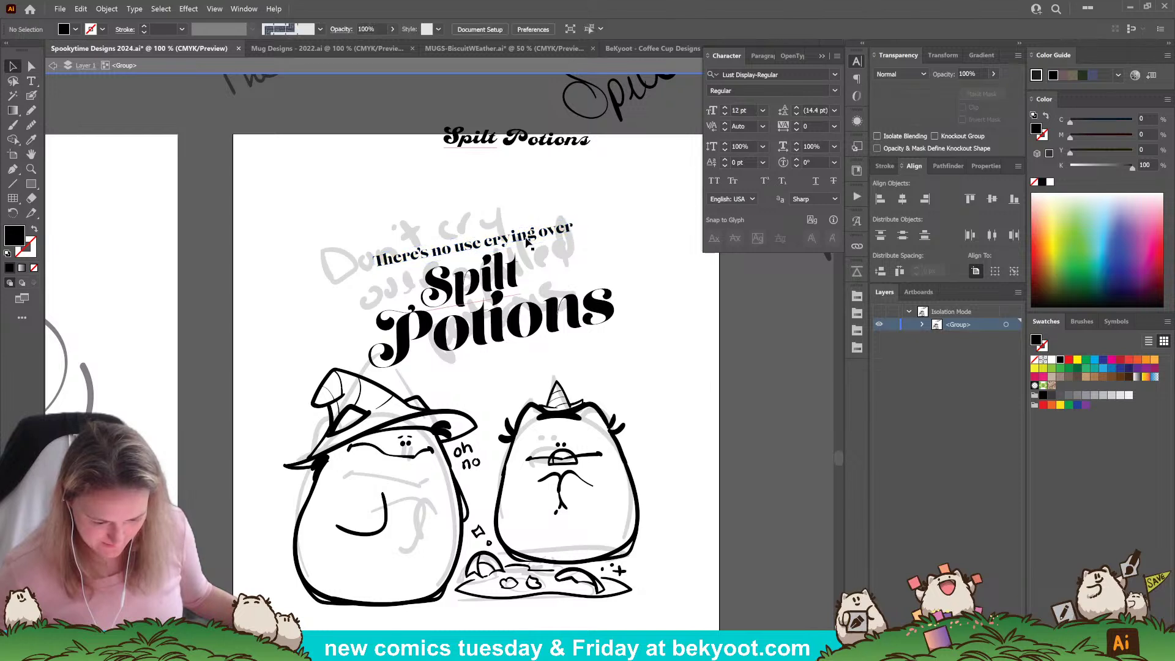
Match "There's no use crying over" to the Lust Script Display style of "Spilt" with the Eyedropper, and reduce it to about 52 pt.
left_click(30, 140)
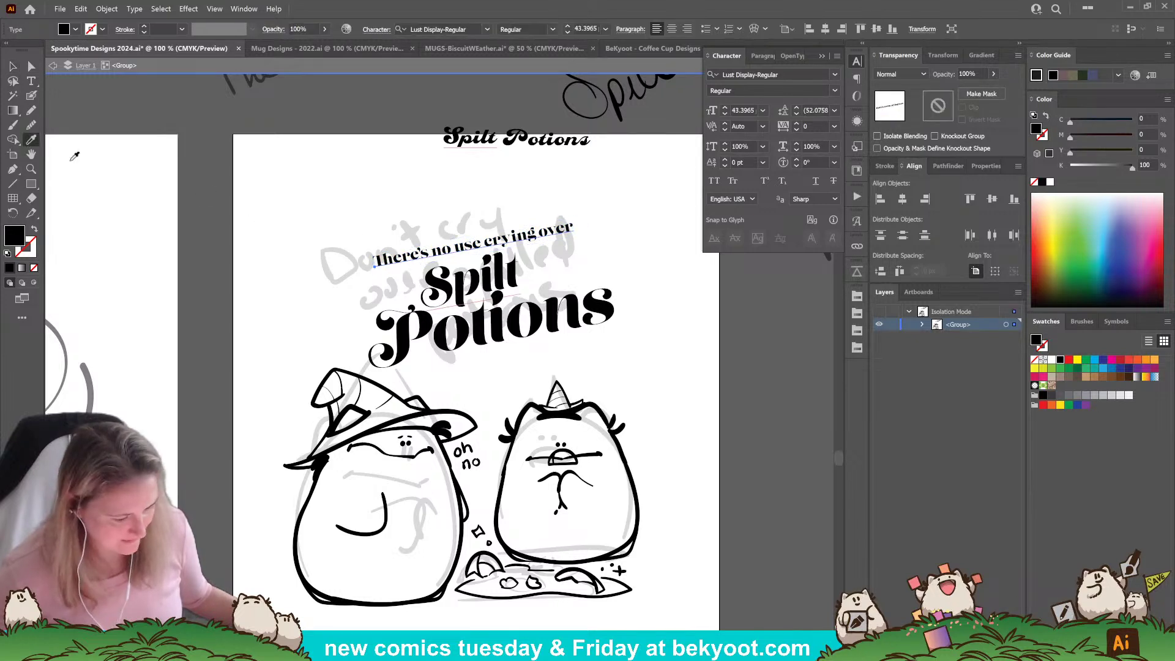
left_click(465, 280)
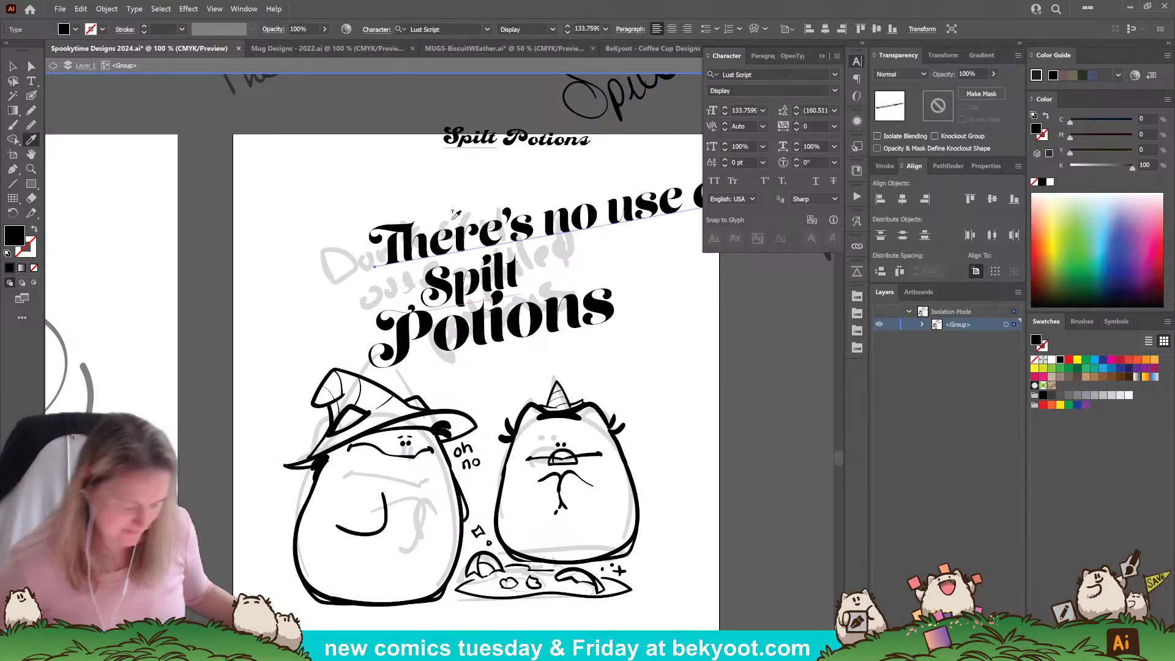
key("ctrl+shift+comma")
key("ctrl+shift+comma")
key("ctrl+shift+comma")
key("ctrl+shift+comma")
key("ctrl+shift+comma")
key("ctrl+shift+comma")
key("ctrl+shift+comma")
key("ctrl+shift+comma")
key("ctrl+shift+comma")
key("ctrl+shift+comma")
key("ctrl+shift+comma")
key("ctrl+shift+comma")
key("ctrl+shift+comma")
key("ctrl+shift+comma")
key("ctrl+shift+comma")
key("ctrl+shift+comma")
key("ctrl+shift+comma")
key("ctrl+shift+comma")
key("ctrl+shift+comma")
key("ctrl+shift+comma")
key("ctrl+shift+comma")
key("ctrl+shift+comma")
key("ctrl+shift+comma")
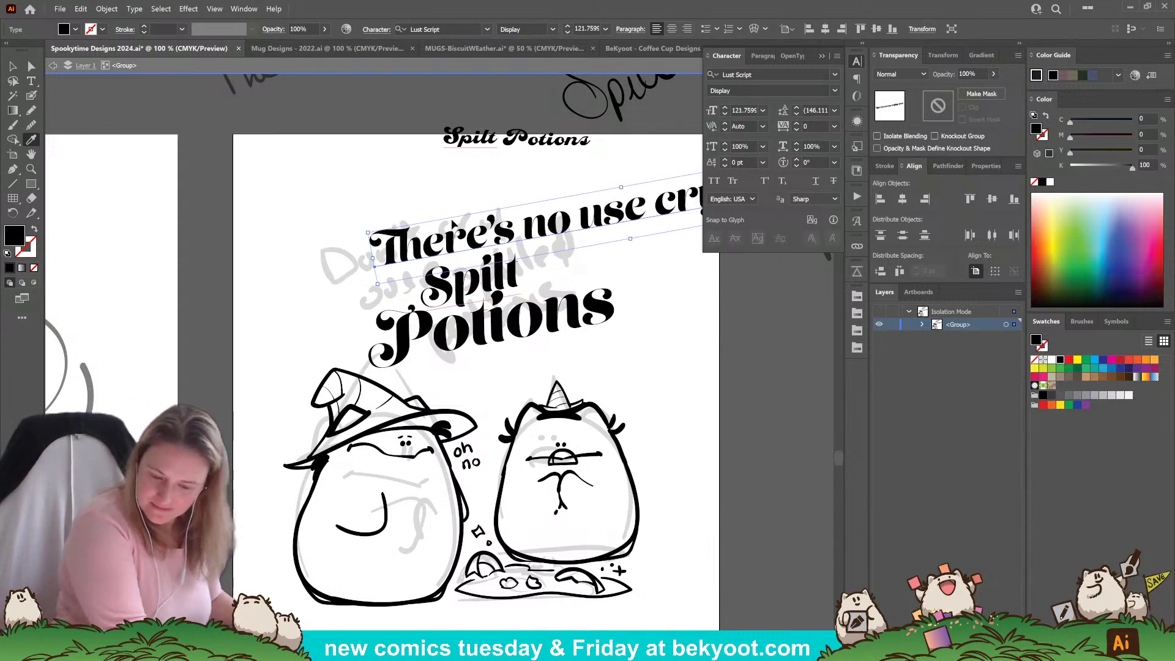
key("ctrl+shift+comma")
key("ctrl+shift+comma")
key("ctrl+shift+comma")
key("ctrl+shift+comma")
key("ctrl+shift+comma")
key("ctrl+shift+comma")
key("ctrl+shift+comma")
key("ctrl+shift+comma")
key("ctrl+shift+comma")
key("ctrl+shift+comma")
key("ctrl+shift+comma")
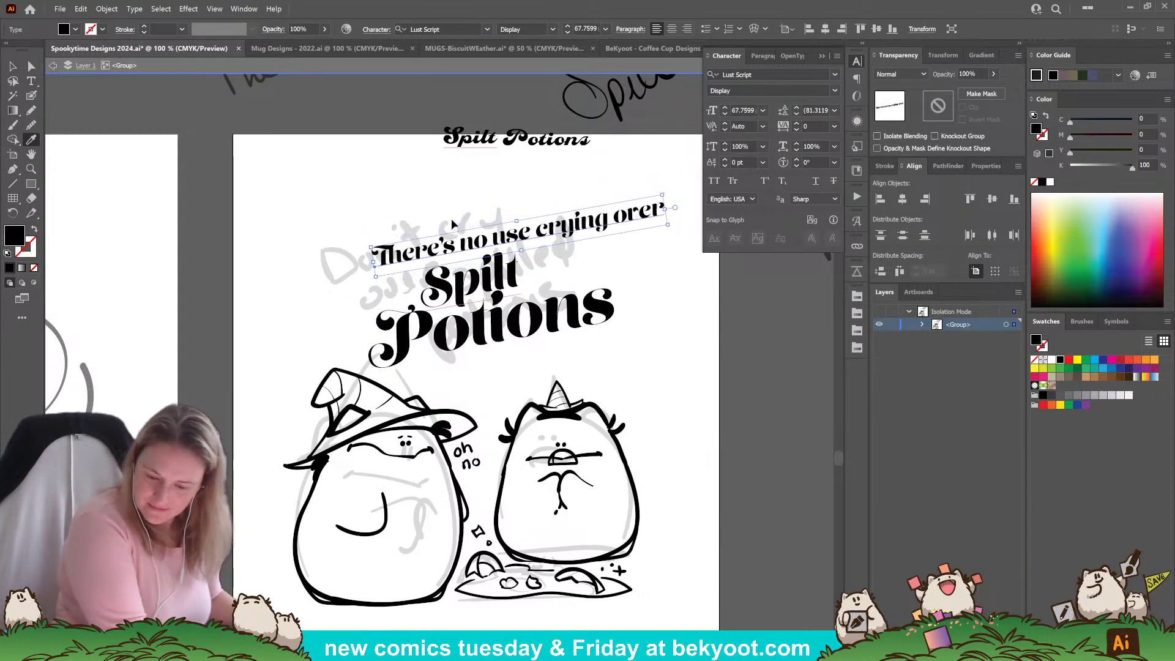
key("ctrl+shift+comma")
key("ctrl+shift+comma")
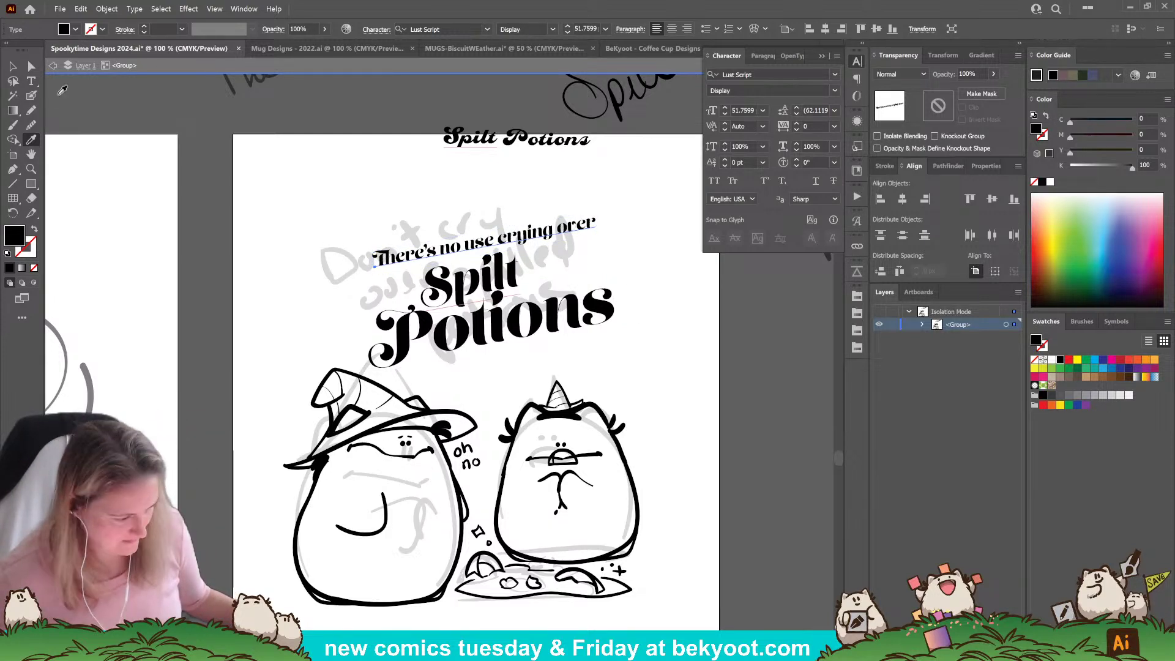
Try the plainer alternate glyphs for the "P" in "Potions", and restore its swash version.
key("t")
left_click(265, 241, "ctrl")
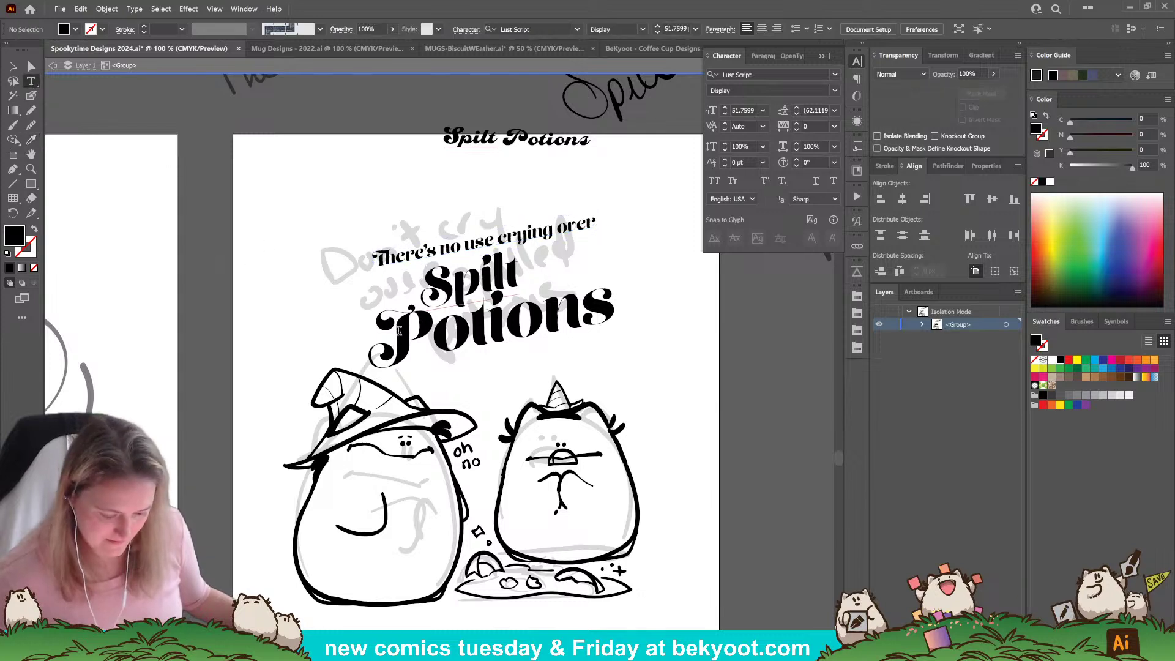
left_click(417, 323)
left_click_drag(383, 317, 435, 327)
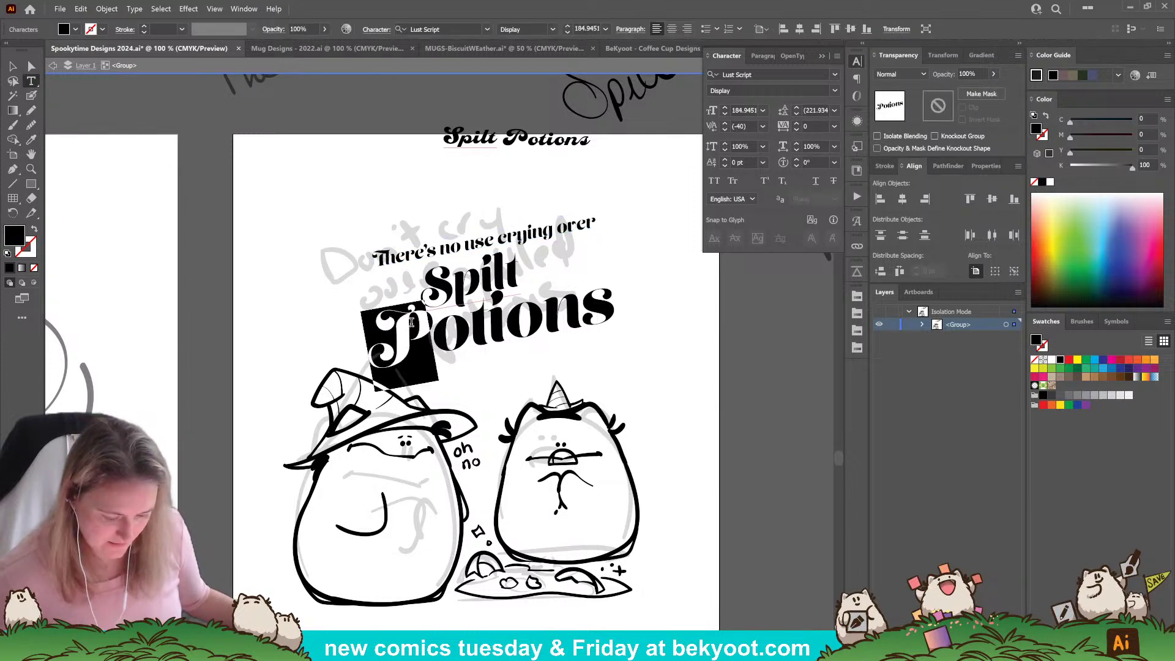
left_click(449, 403)
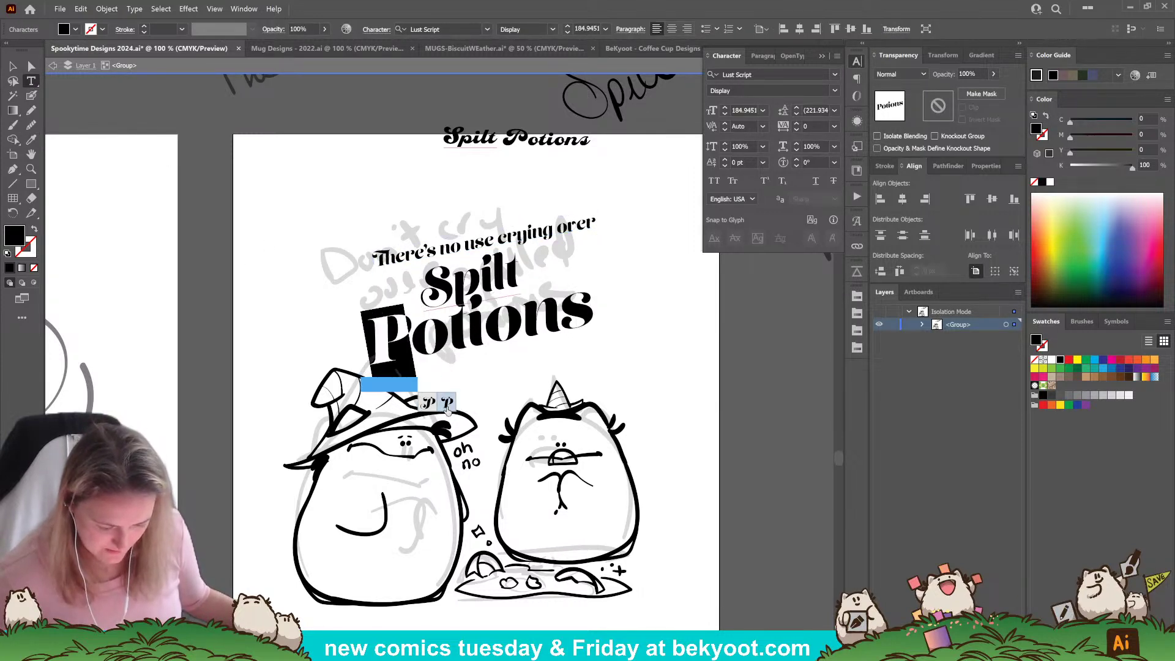
left_click(447, 405)
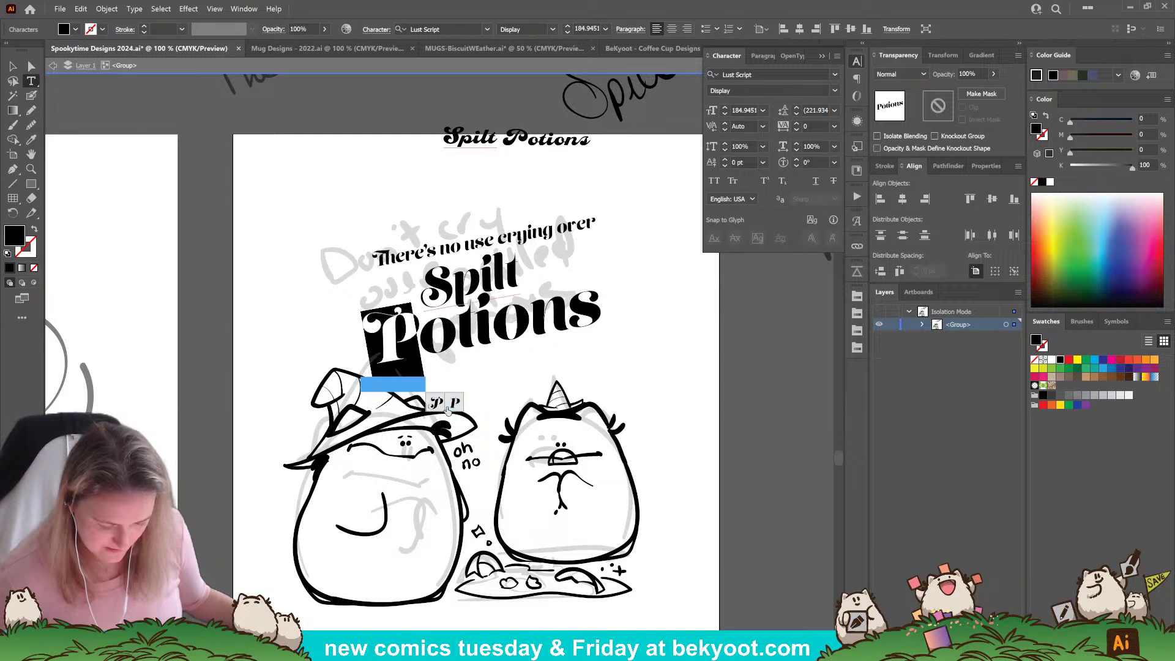
left_click(438, 403)
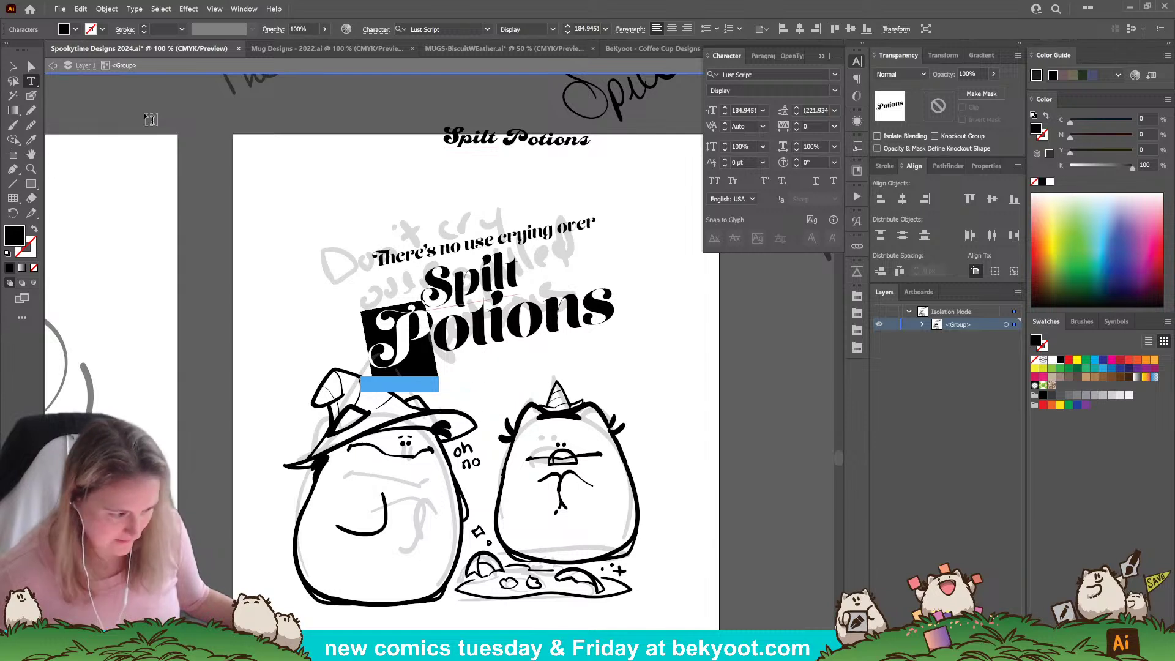
left_click(13, 68)
left_click(313, 282)
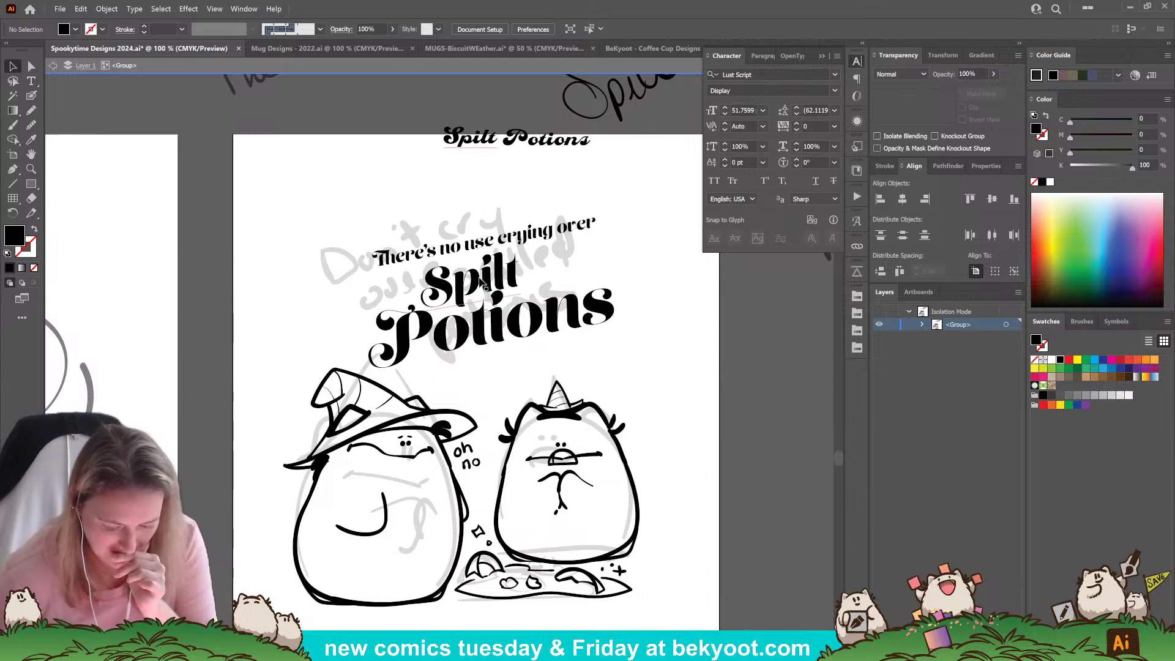
Nudge the word "Spilt" slightly down toward "Potions".
left_click(481, 281)
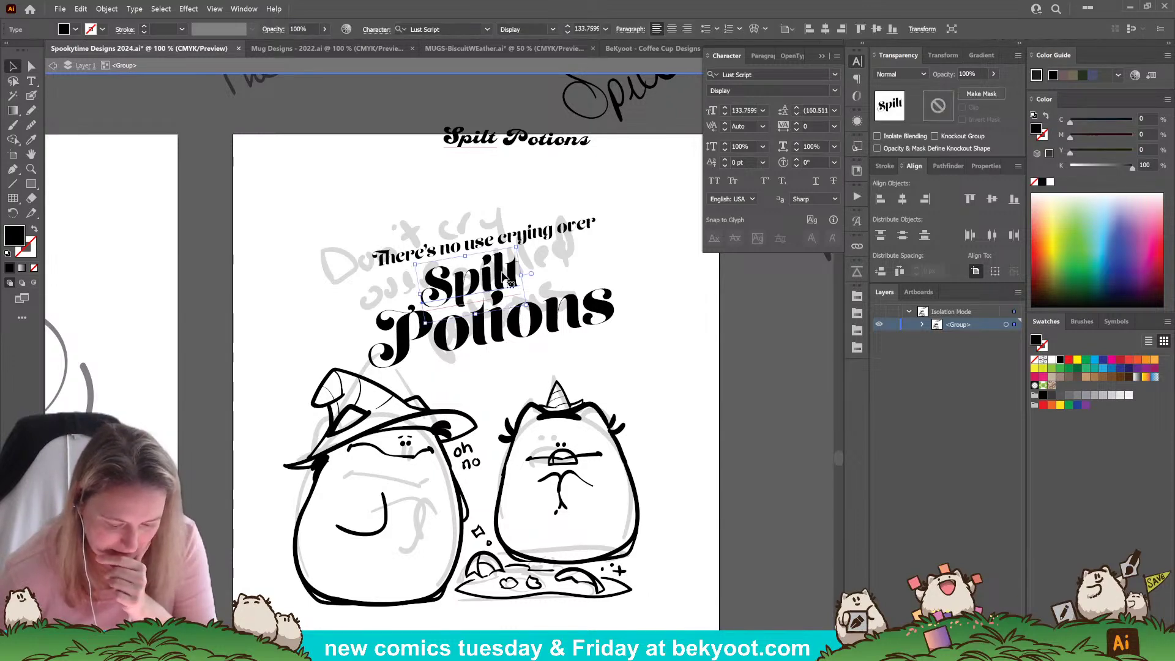
mouse_move(462, 288)
left_mouse_down()
mouse_move(463, 306)
mouse_move(462, 293)
left_mouse_up()
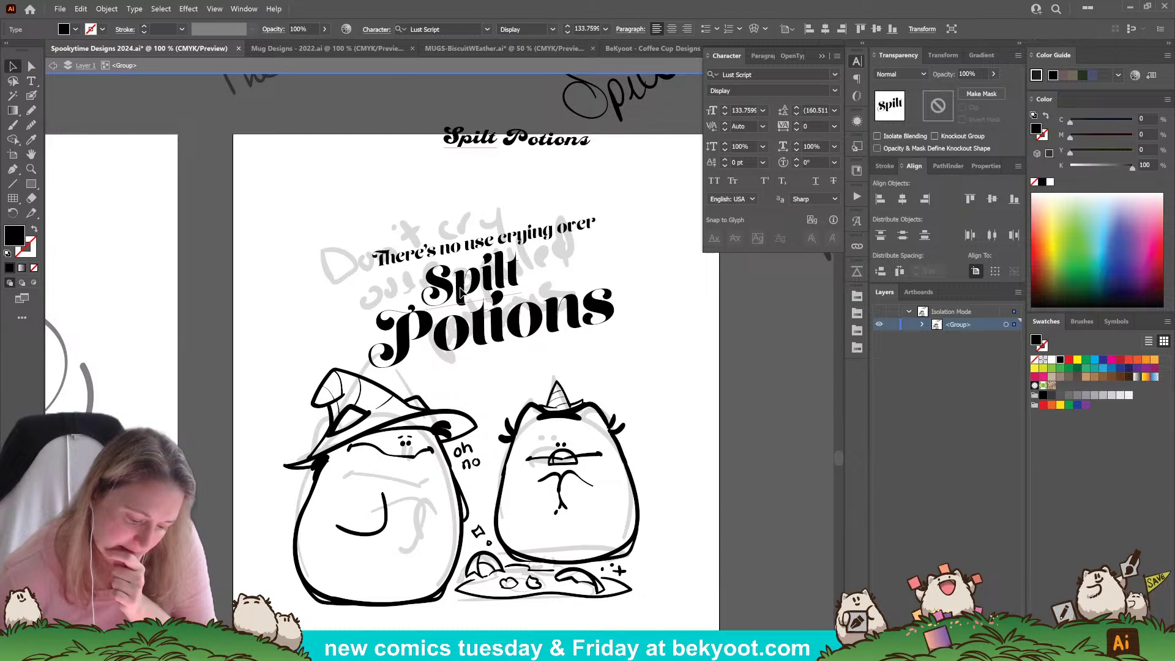
Leave the artwork group's isolation mode and save the document.
left_click(490, 203)
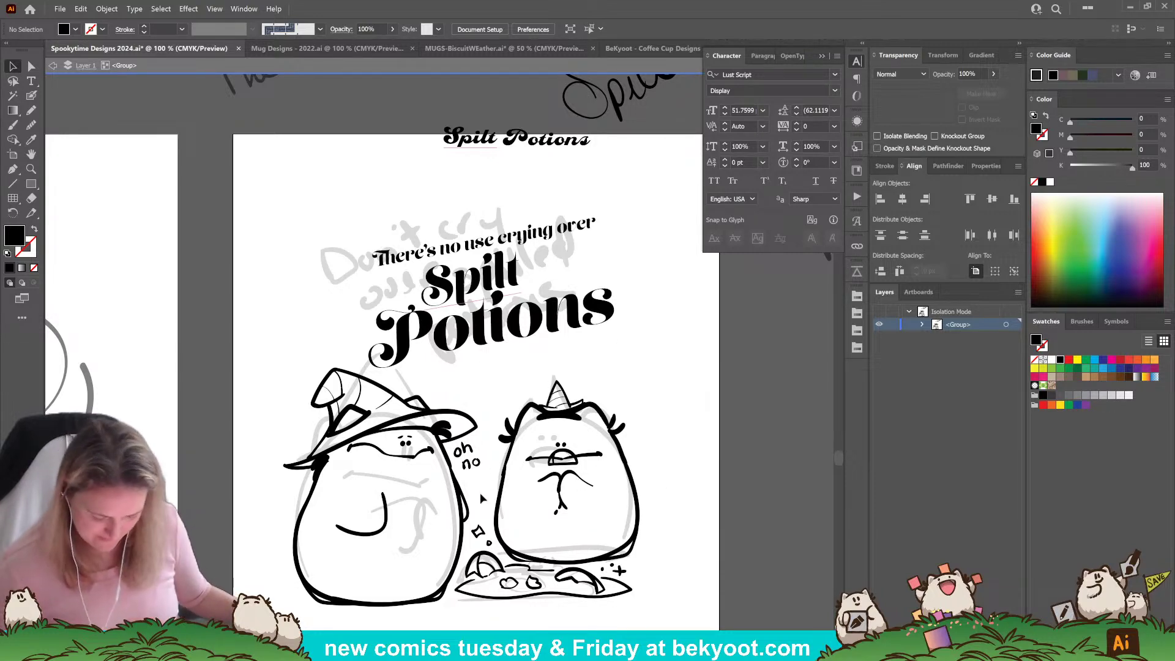
scroll(476, 531, "down", 1)
left_click_drag(501, 603, 541, 518)
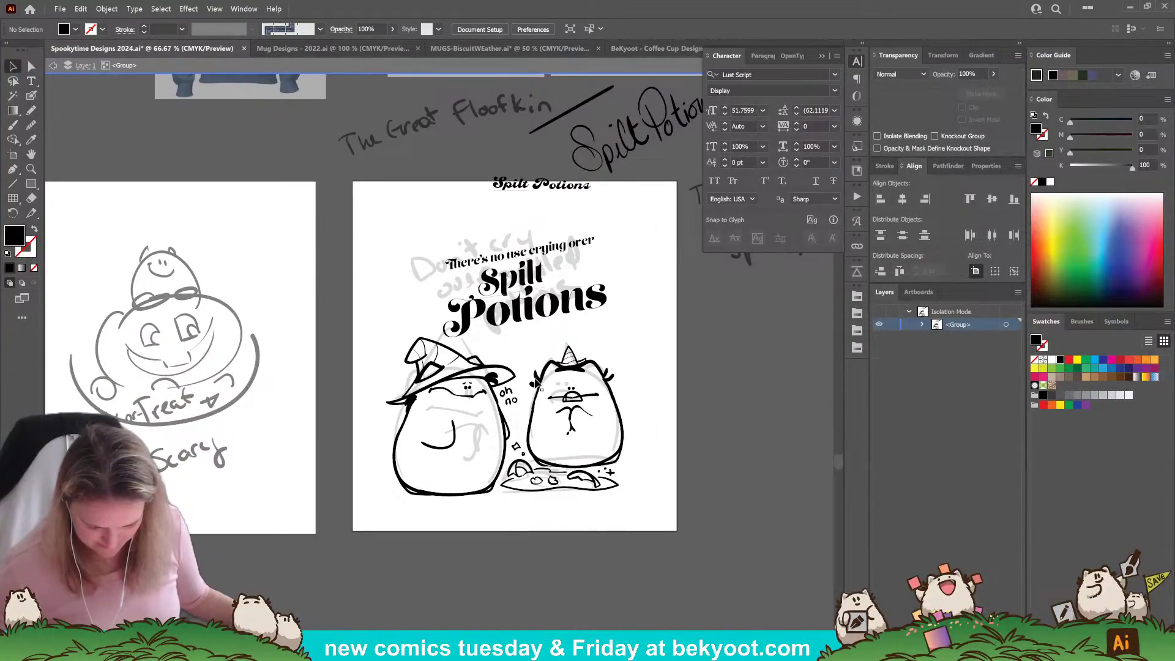
scroll(533, 435, "up", 2)
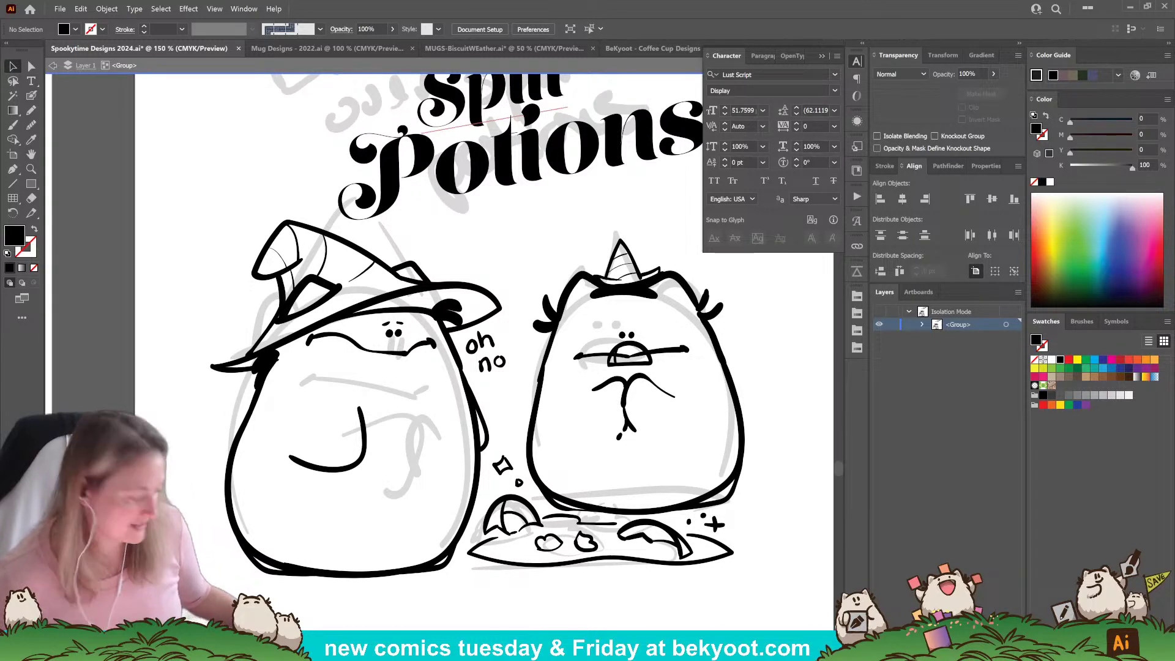
key("Escape")
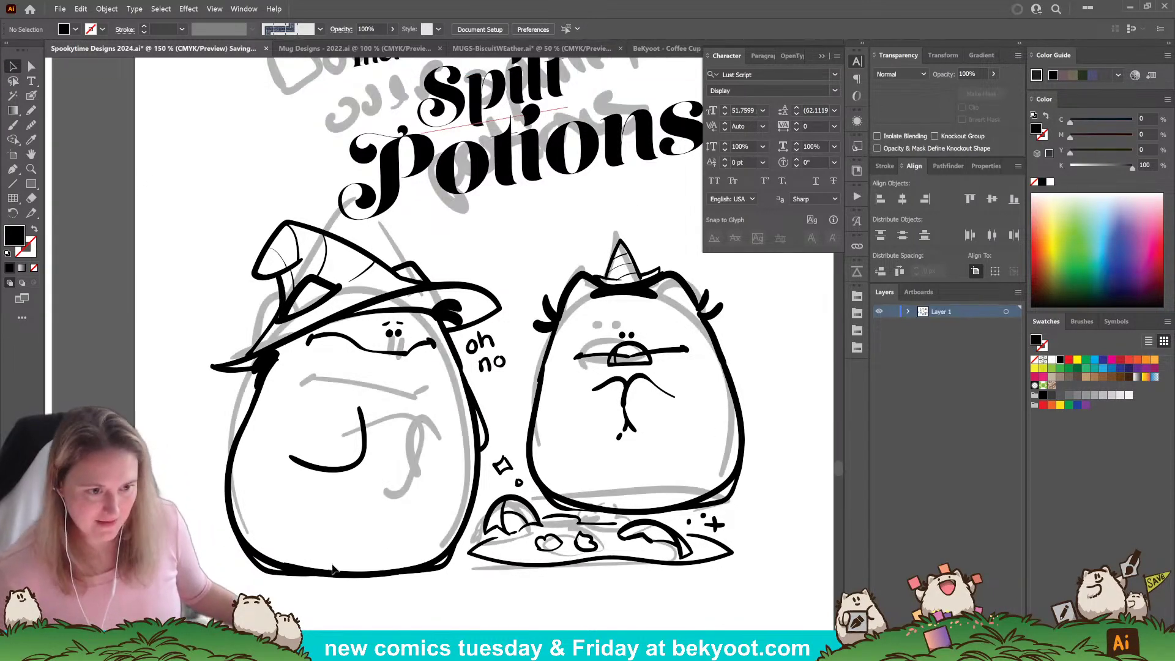
key("ctrl+s")
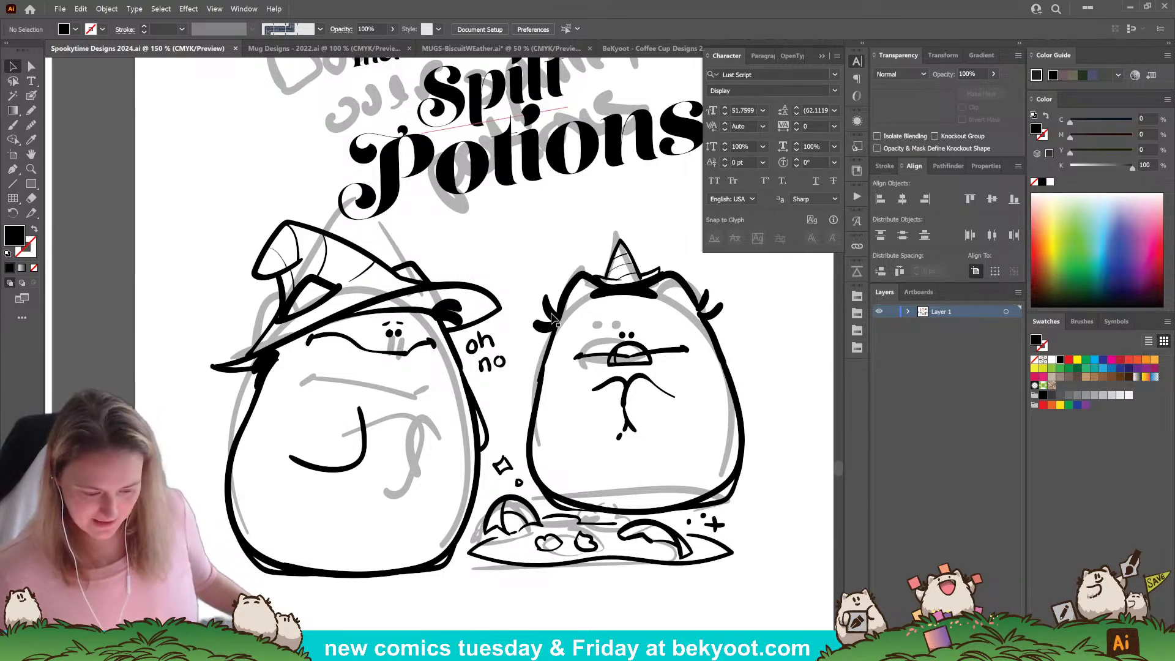
Cut the handwritten and the small typed "Spilt Potions" lettering, with the stray line beside it, out of the artwork group.
left_click(490, 190)
scroll(490, 189, "down", 3)
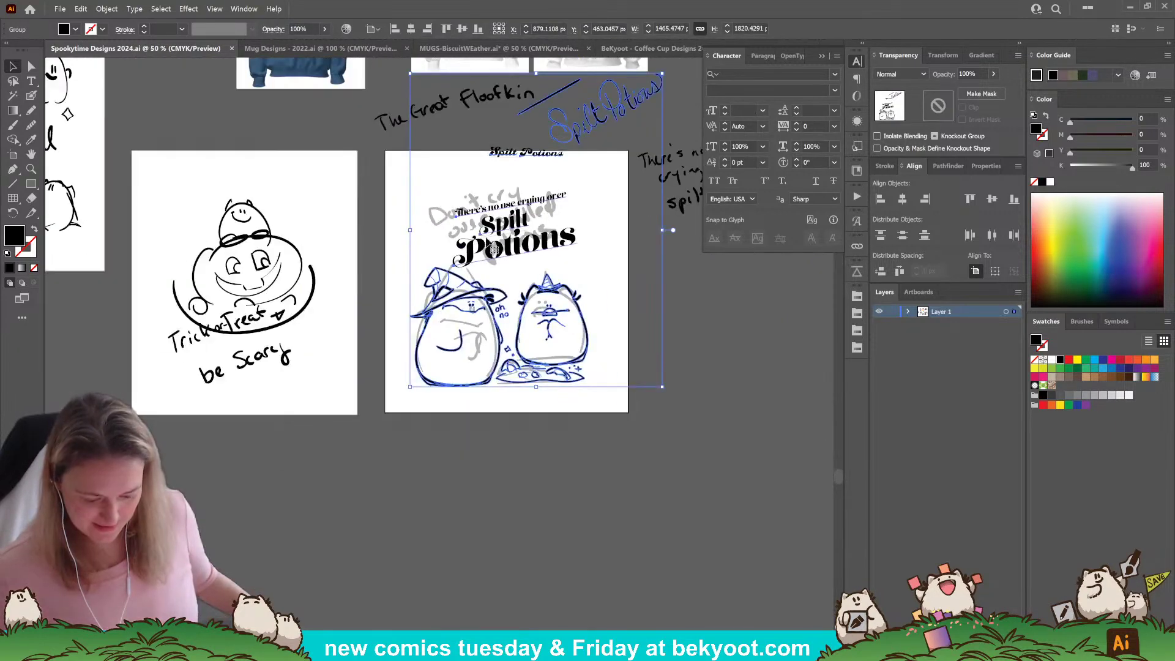
left_click(589, 280)
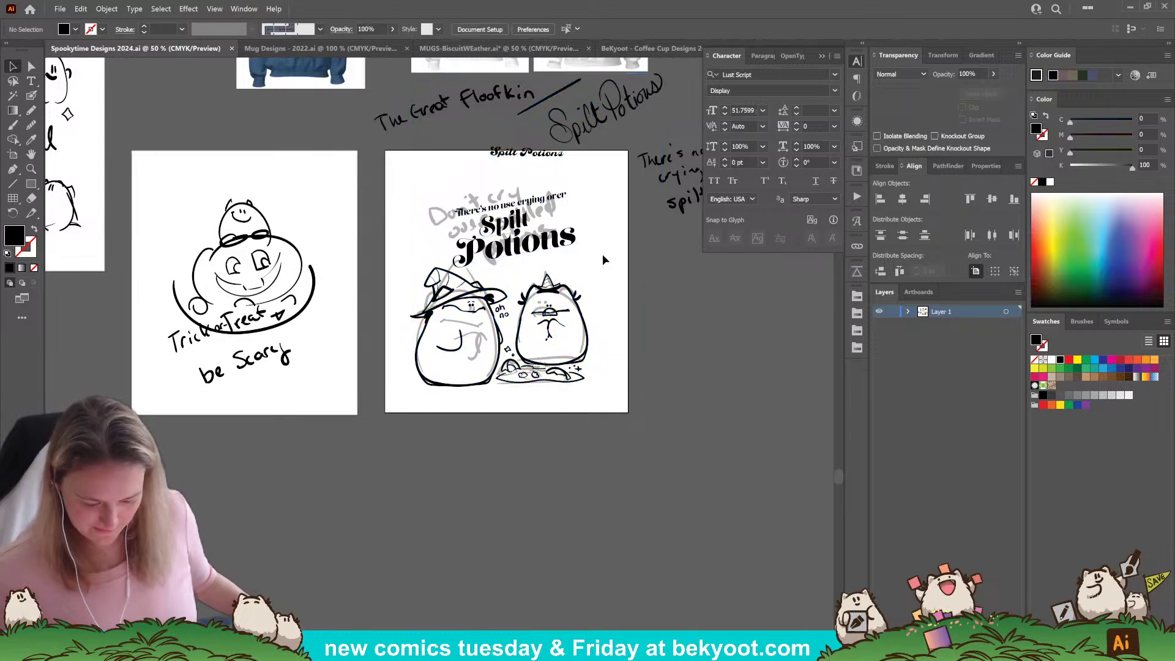
left_click(587, 130)
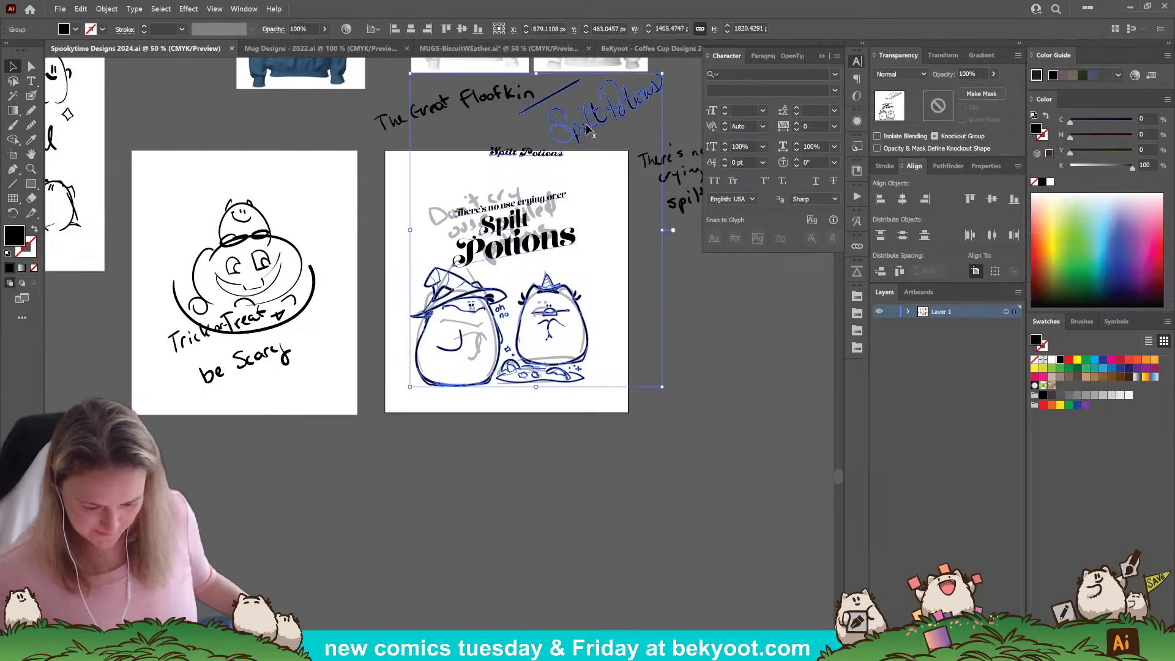
double_click(588, 129)
scroll(515, 193, "up", 3)
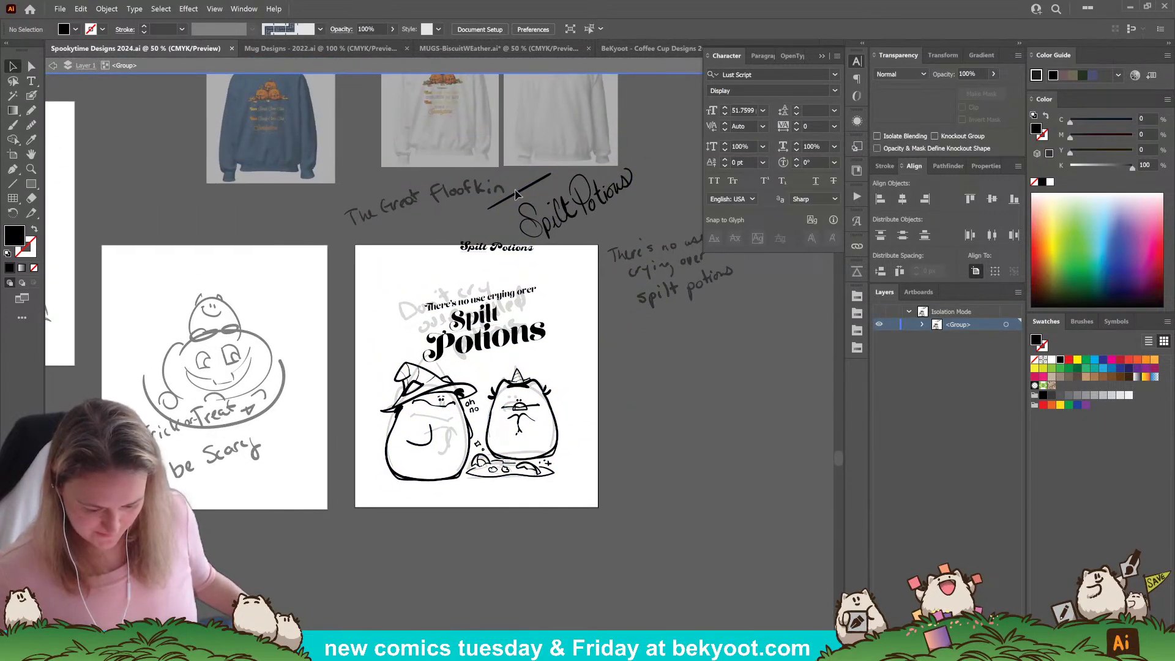
left_click_drag(354, 164, 678, 267)
key("Delete")
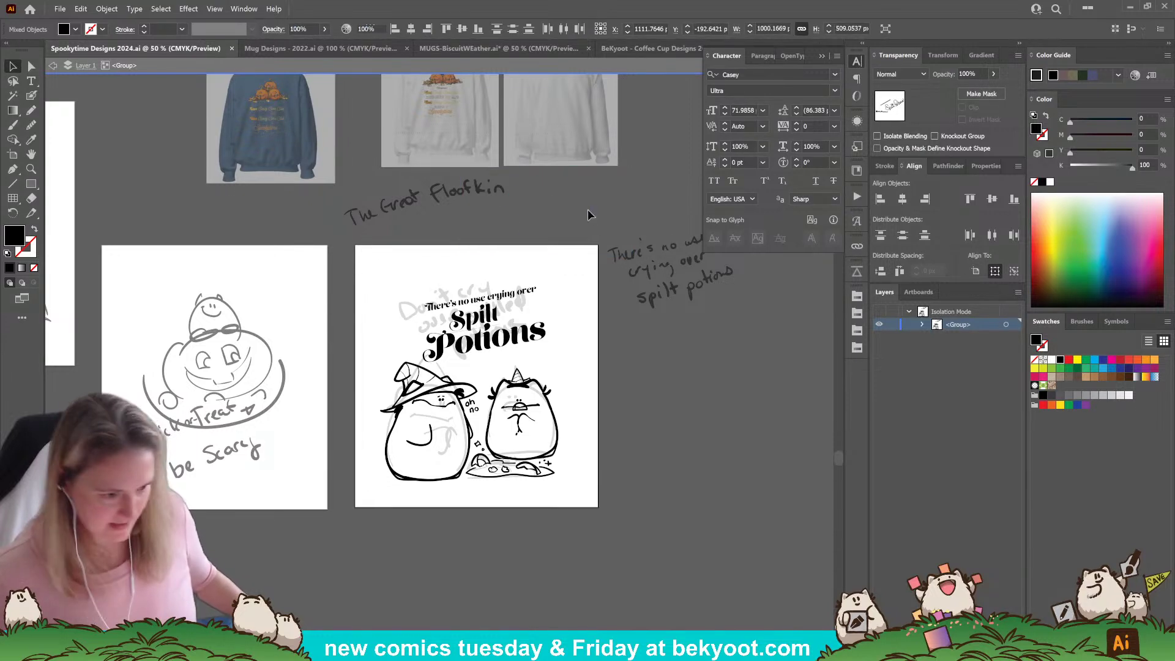
double_click(595, 204)
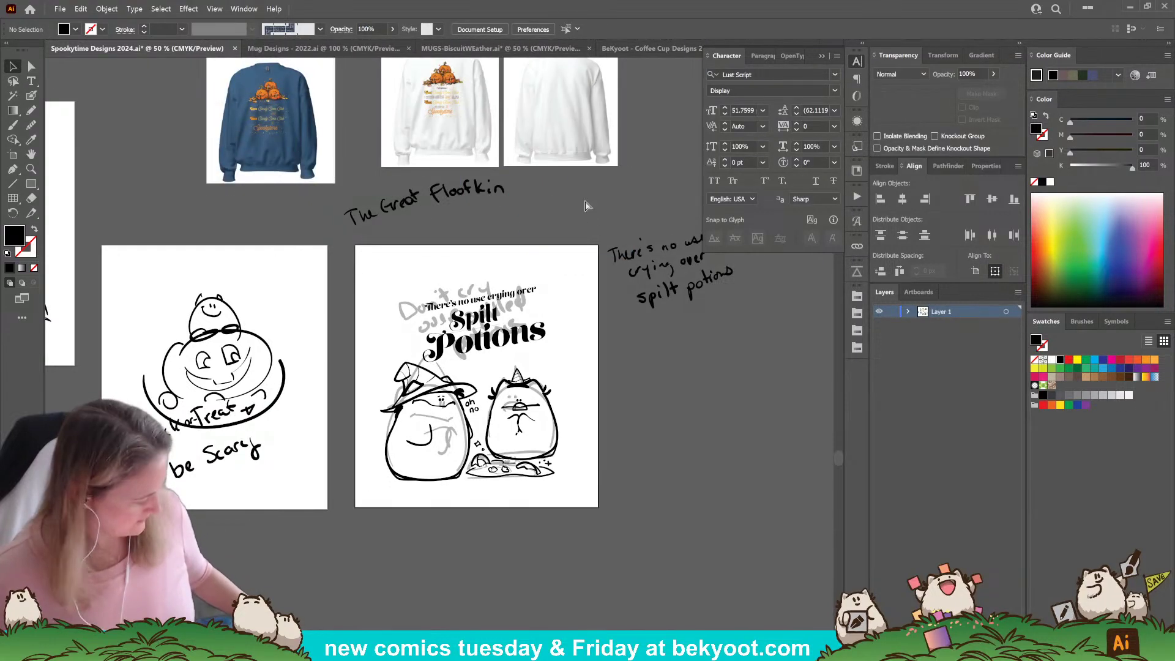
Paste the cut lettering beside the artboard, and move the grey potion sketch off the artboard below it.
key("ctrl+v")
left_click_drag(356, 377, 657, 386)
left_click(612, 534)
left_click_drag(468, 551, 496, 431)
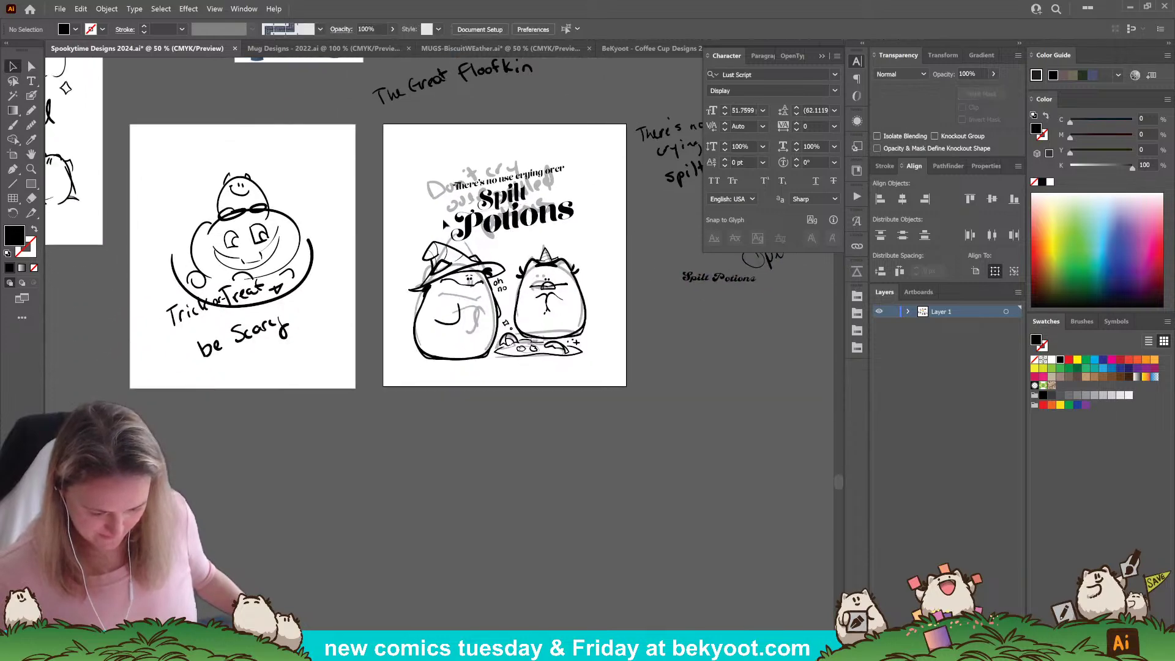
mouse_move(433, 185)
left_mouse_down()
mouse_move(633, 385)
mouse_move(679, 325)
left_mouse_up()
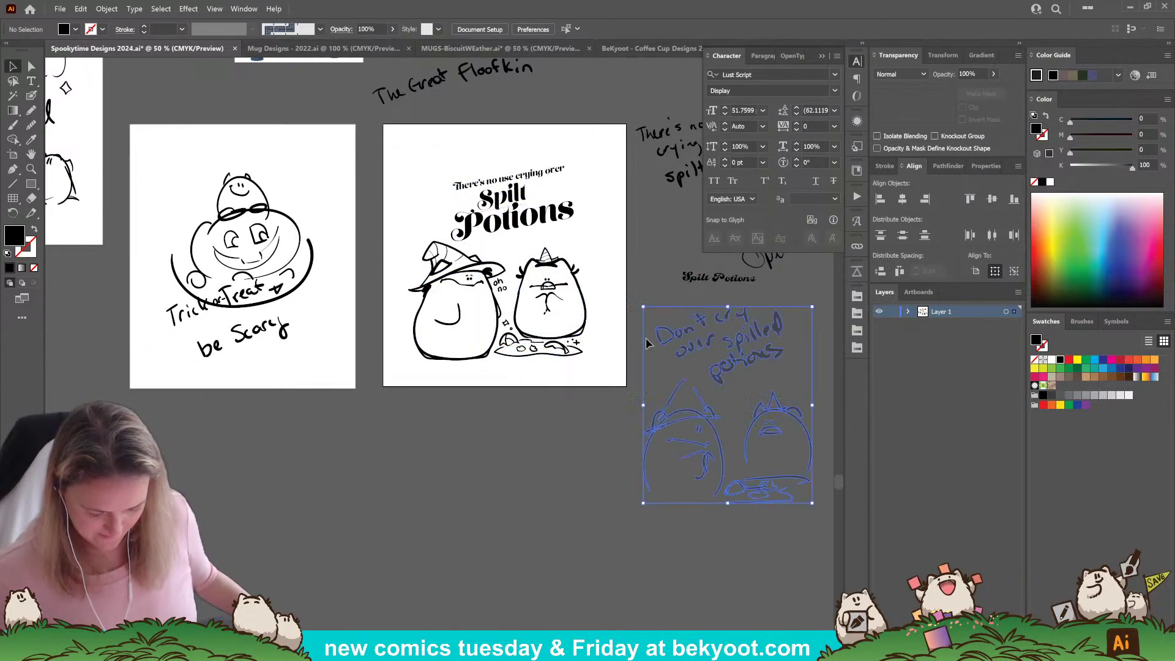
left_click(639, 334)
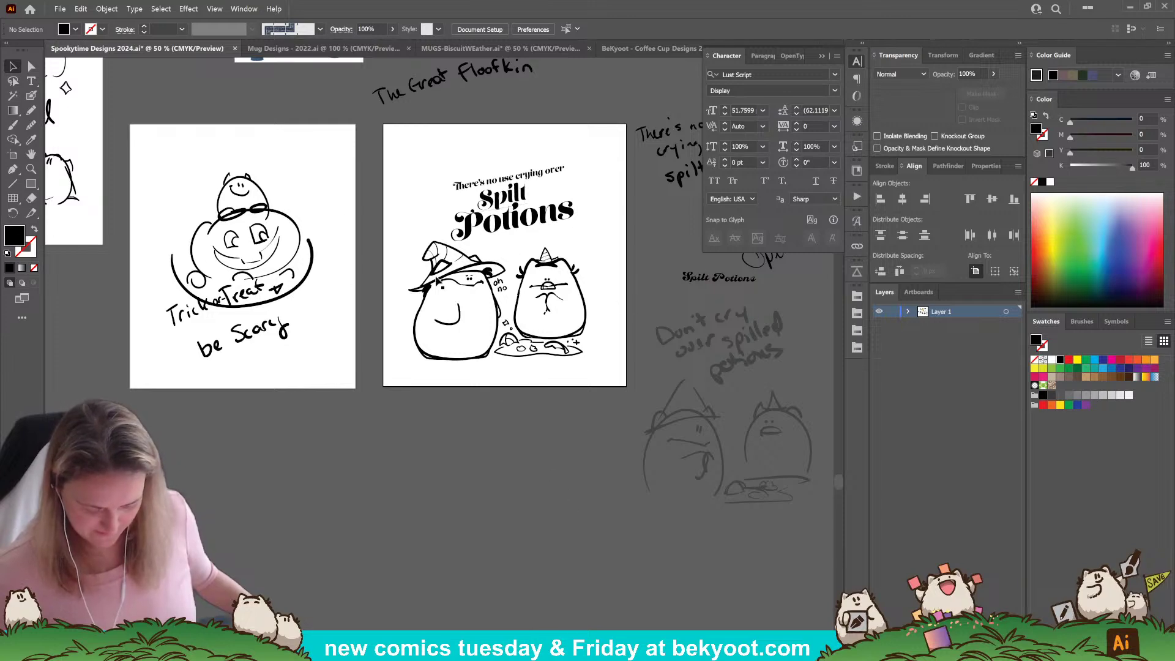
Nudge the artwork group slightly up and enlarge it proportionally to about 1120 px wide to fill the artboard better.
scroll(450, 194, "up", 1)
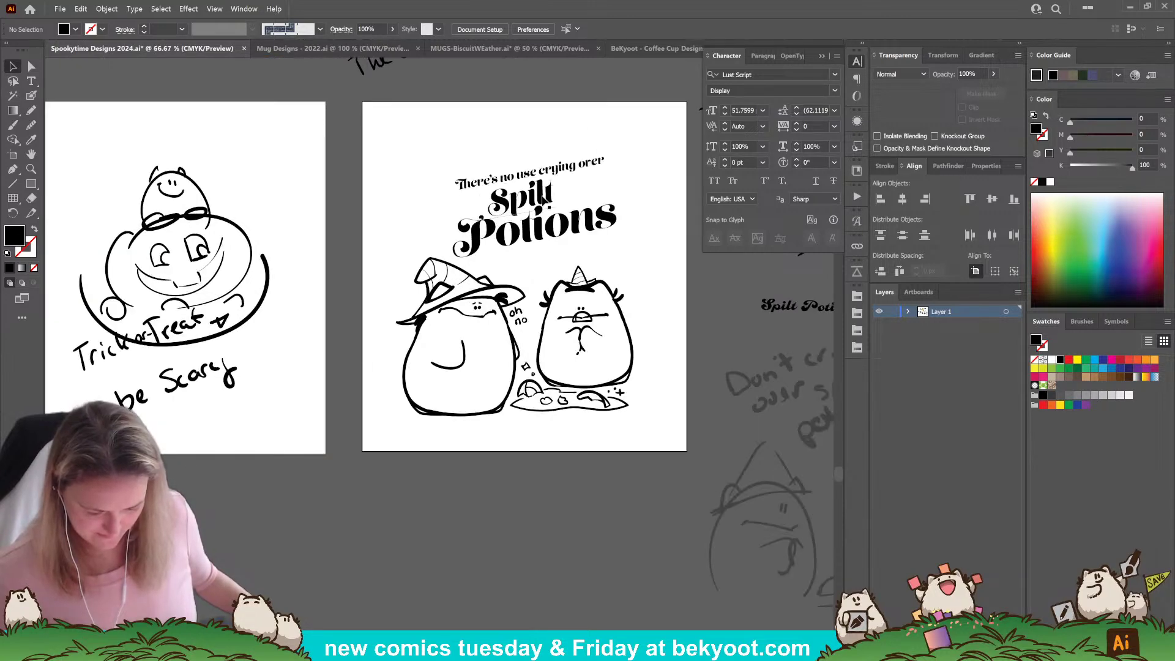
left_click_drag(542, 196, 543, 192)
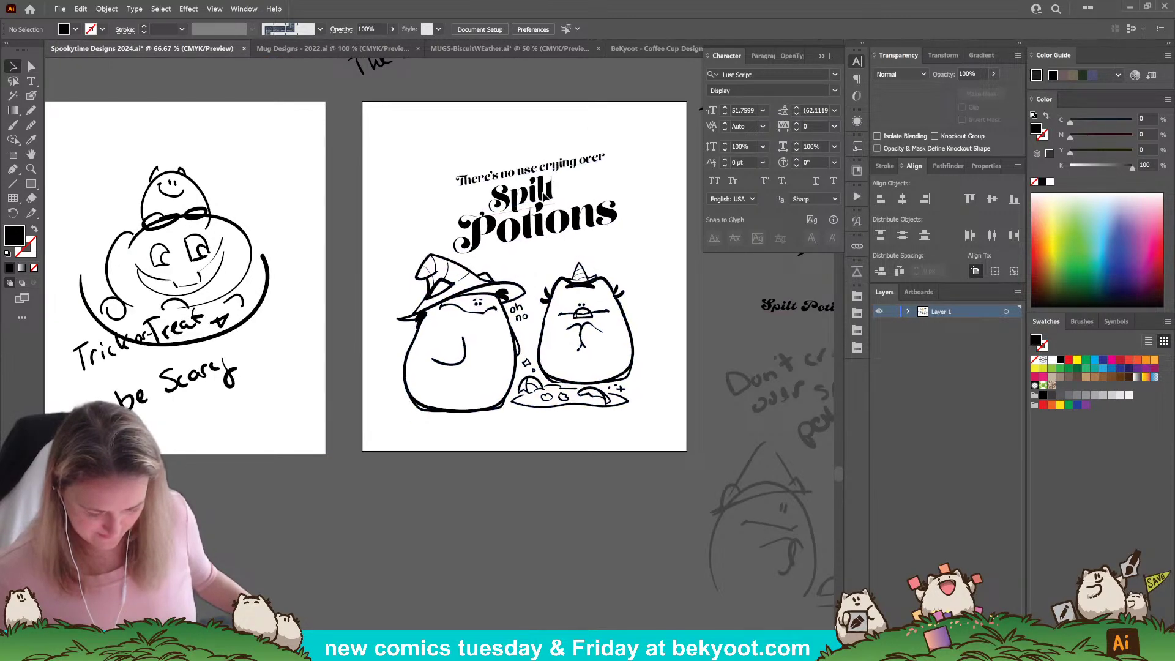
left_click(543, 196)
left_click_drag(638, 150, 656, 122)
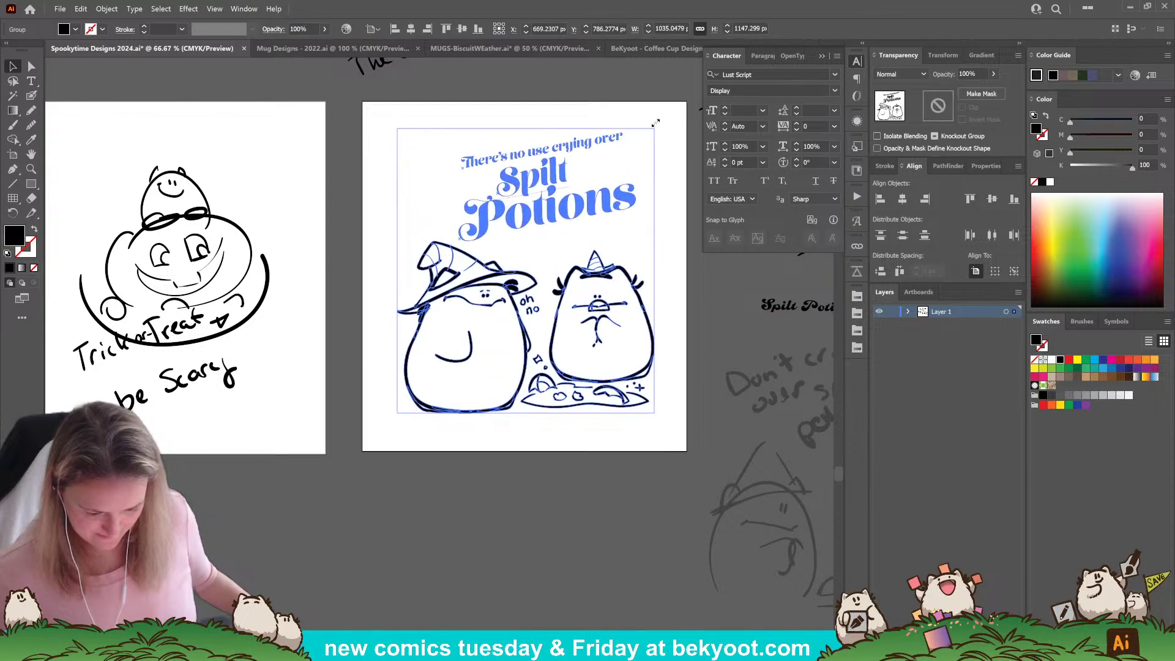
left_click(520, 137)
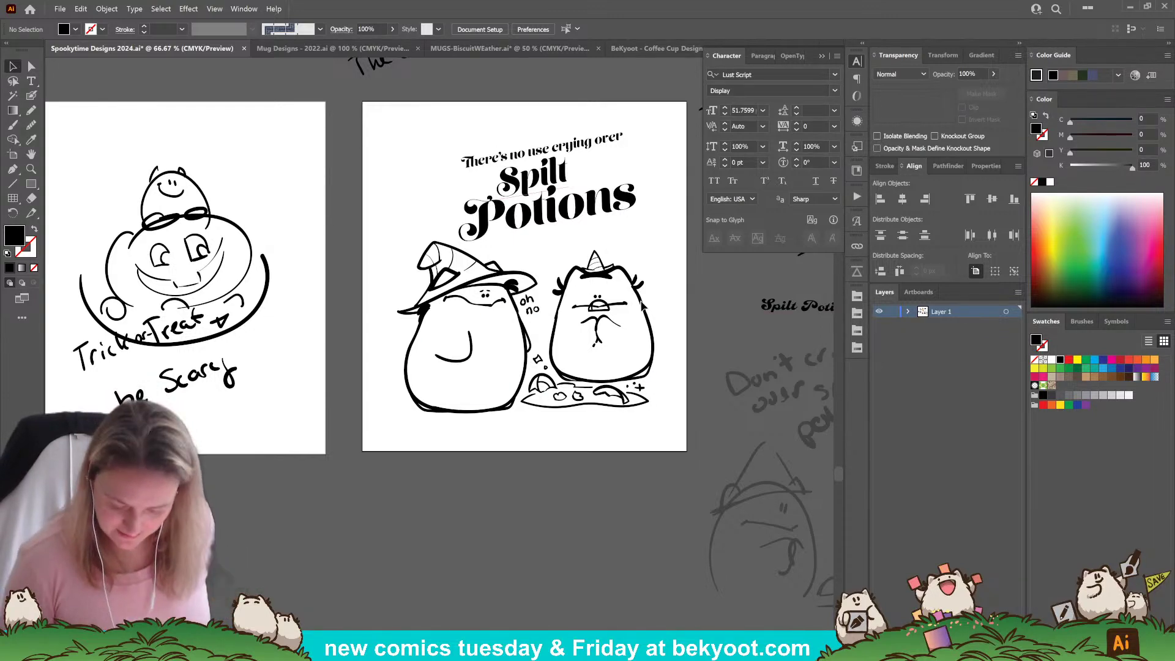
Inside the artwork group, brush curved shards on both sides of "Spilt", and bubbles, a star and a small bowl below "Potions".
left_click_drag(477, 137, 555, 436)
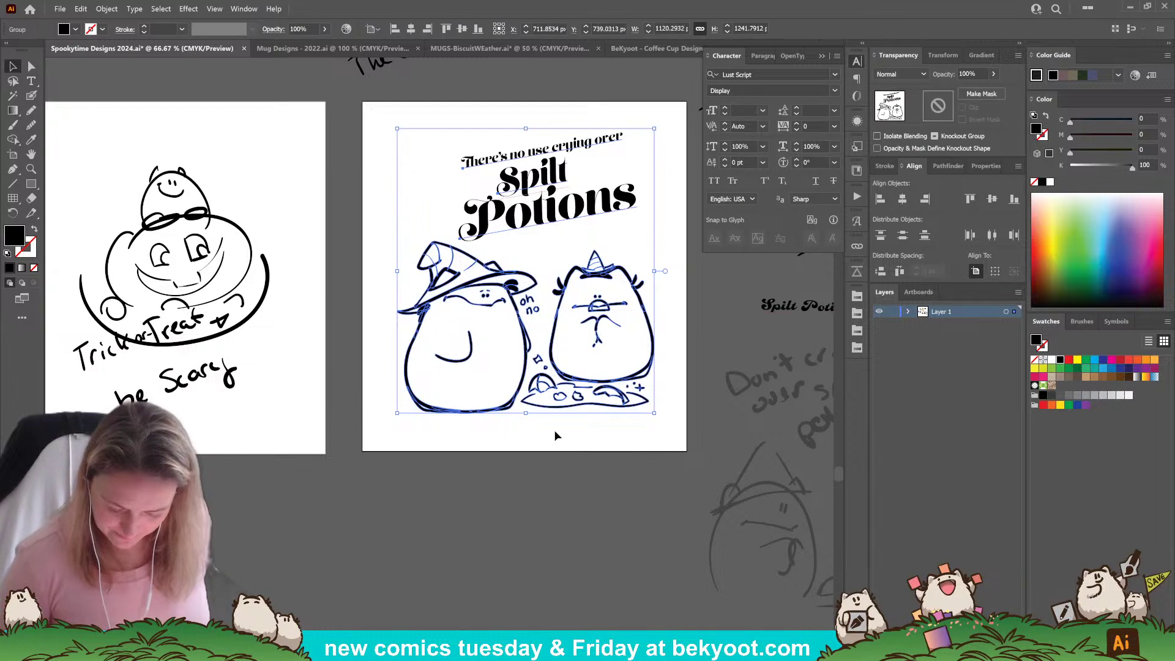
double_click(643, 309)
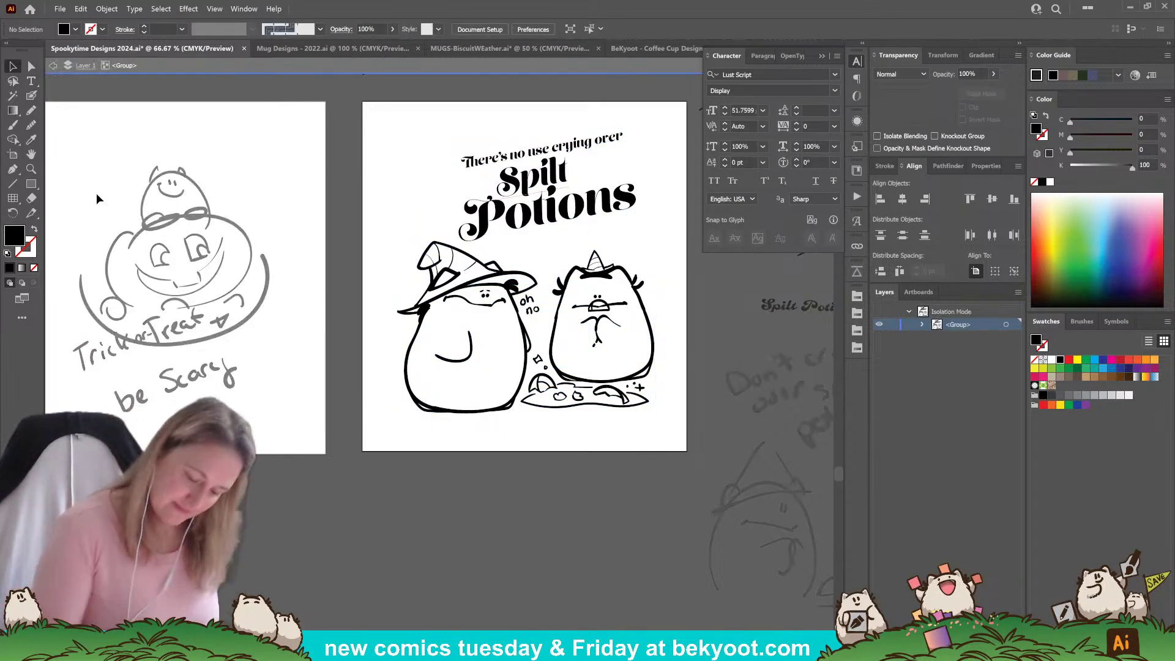
left_click(31, 95)
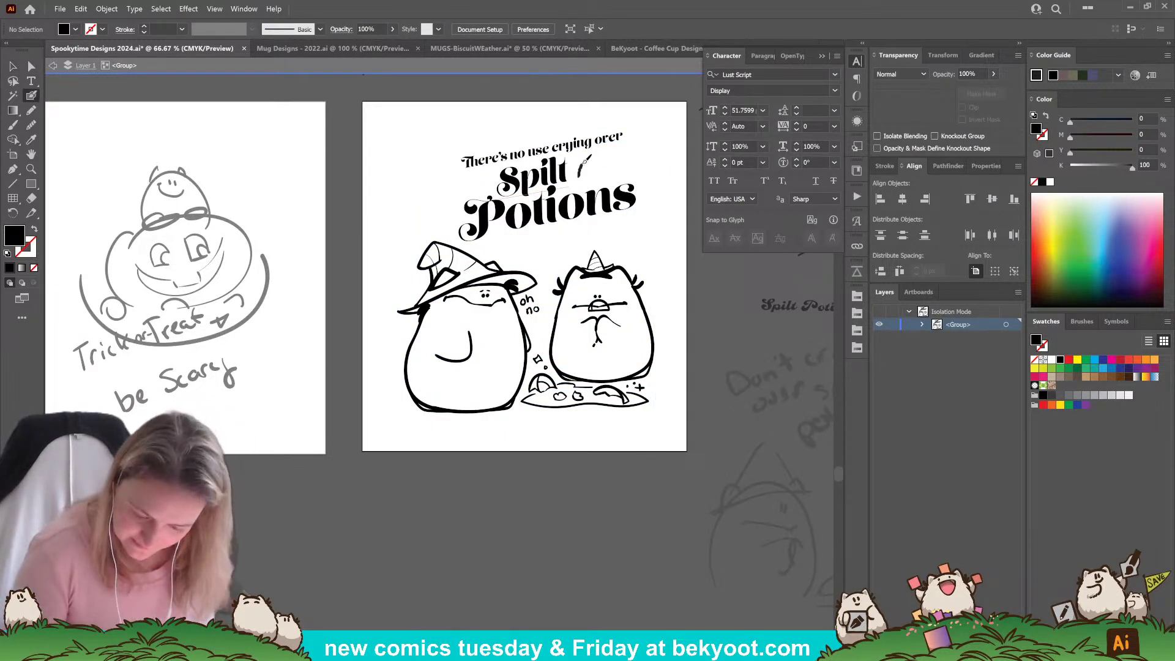
left_click_drag(593, 163, 590, 173)
key("shift+x")
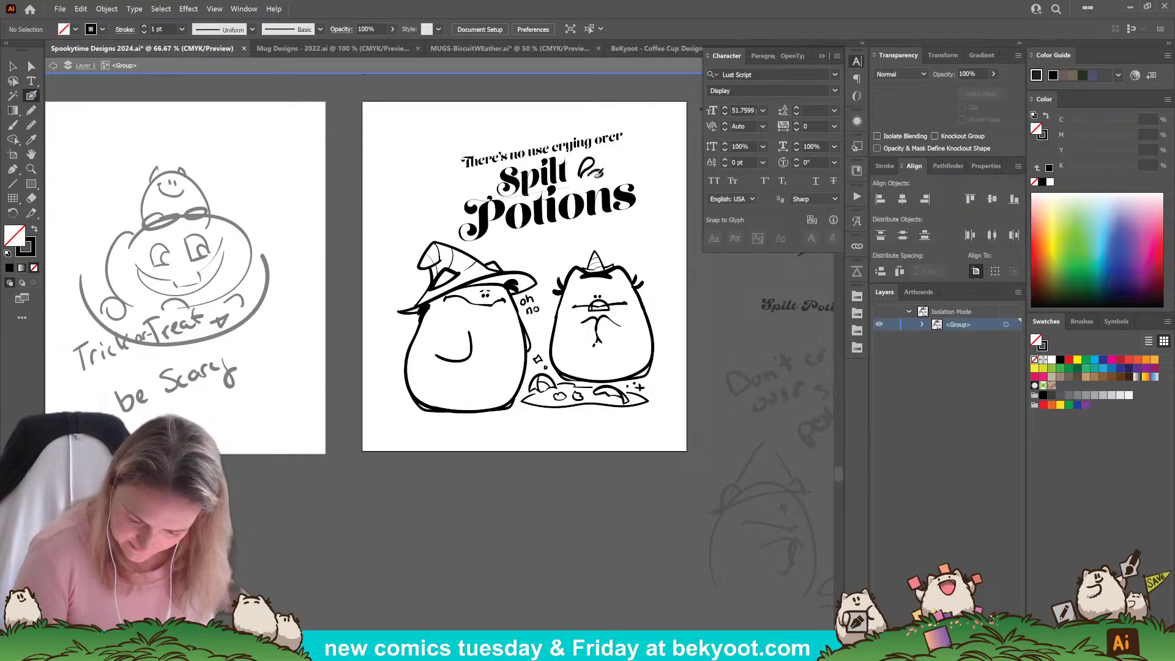
mouse_move(472, 178)
left_mouse_down()
mouse_move(490, 176)
mouse_move(467, 194)
mouse_move(487, 193)
left_mouse_up()
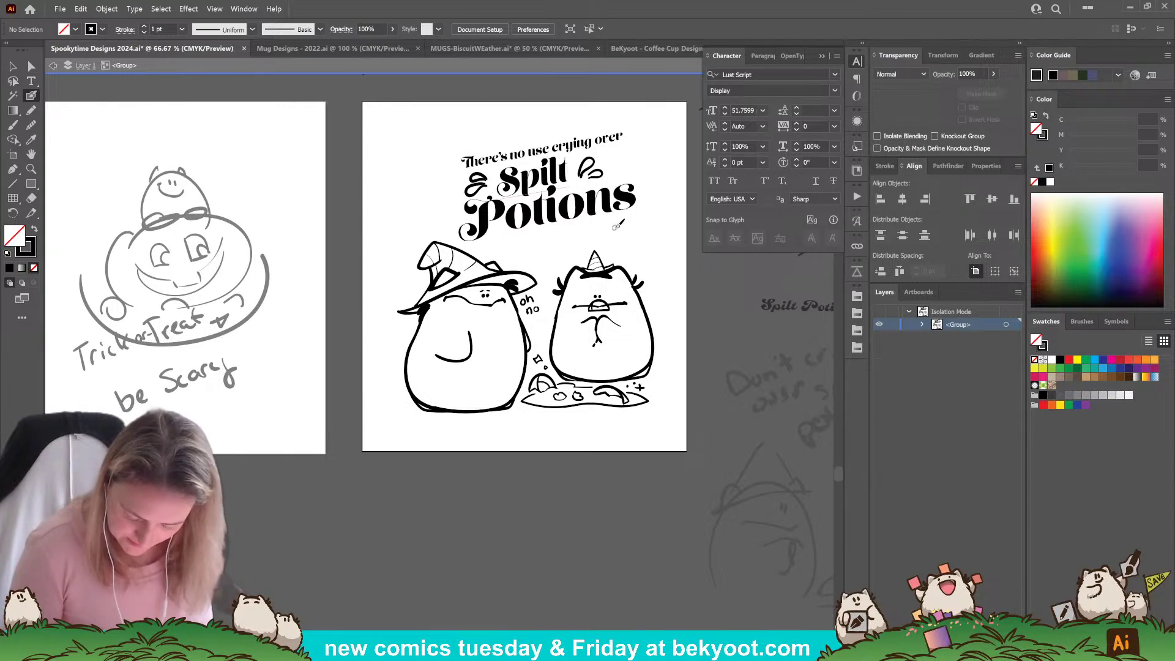
mouse_move(619, 226)
left_mouse_down()
mouse_move(630, 220)
mouse_move(538, 235)
mouse_move(577, 229)
left_mouse_up()
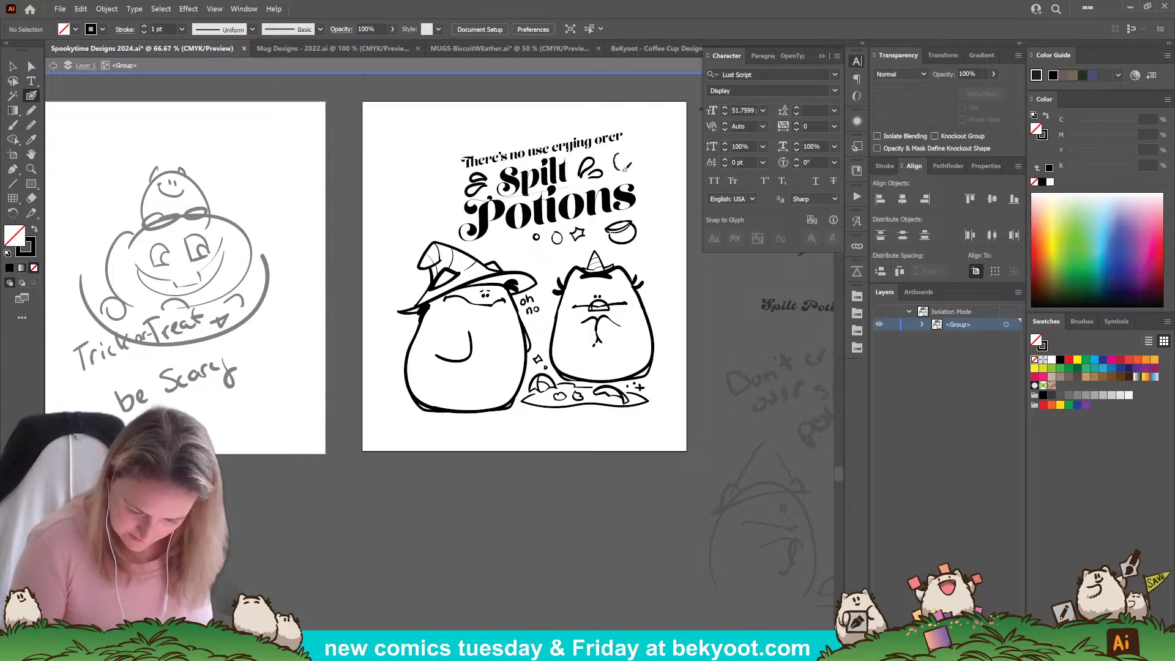
Try a small round potion flask between the curved shards beside "Spilt" and the artboard edge.
mouse_move(617, 153)
left_mouse_down()
mouse_move(621, 167)
mouse_move(630, 153)
left_mouse_up()
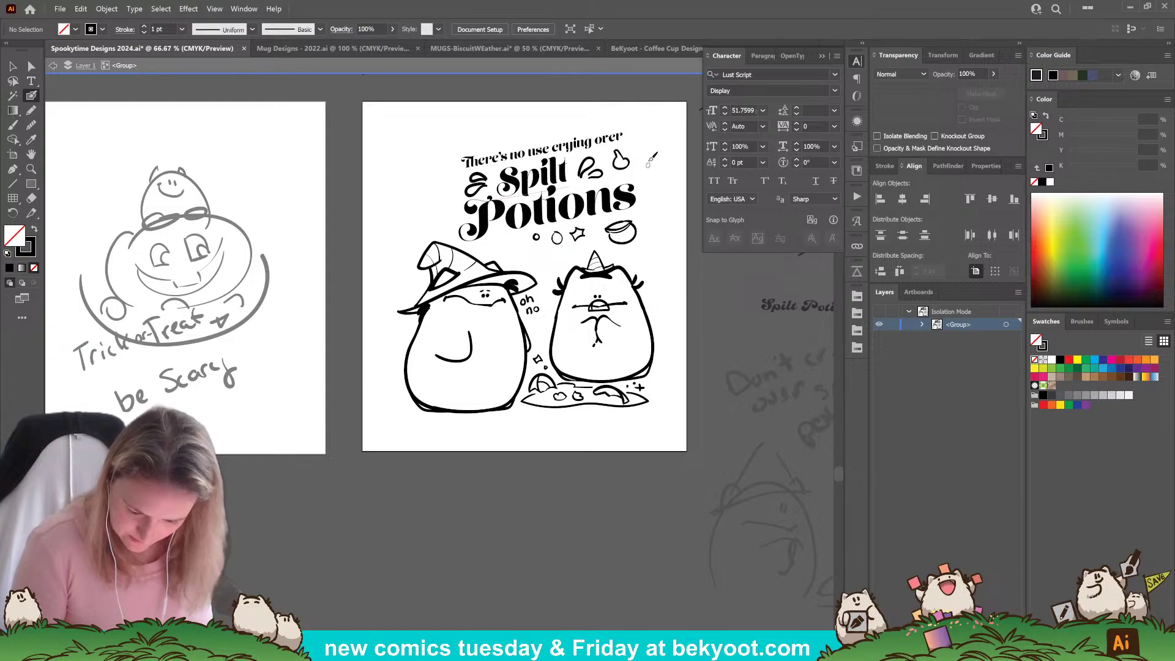
key("ctrl+z")
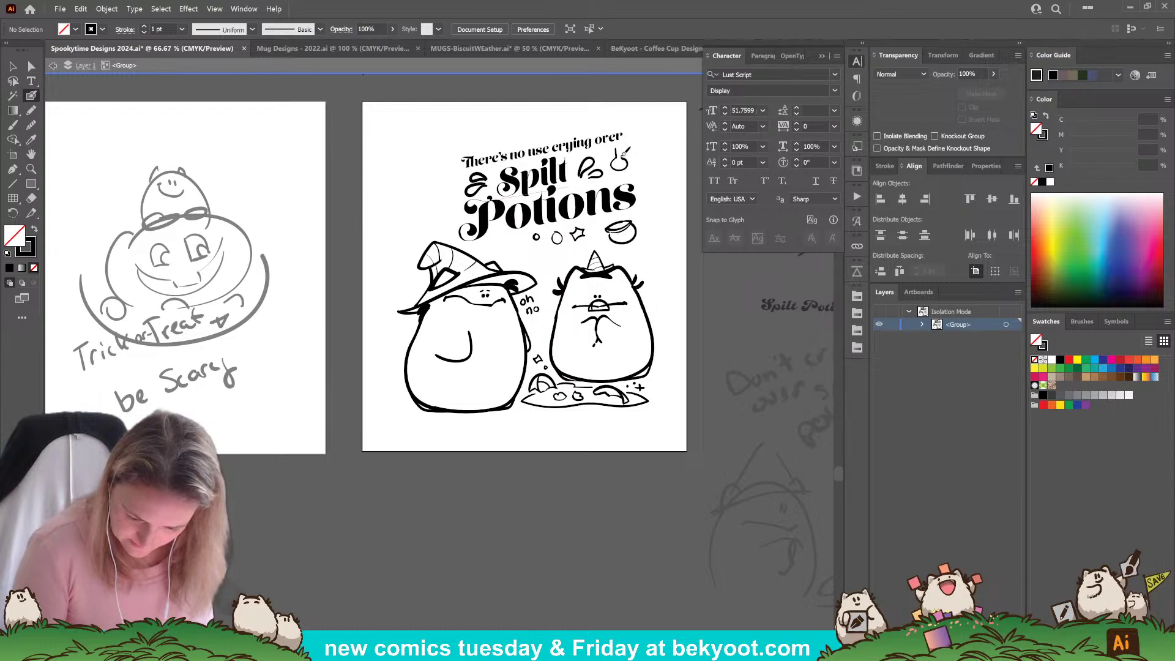
key("ctrl+z")
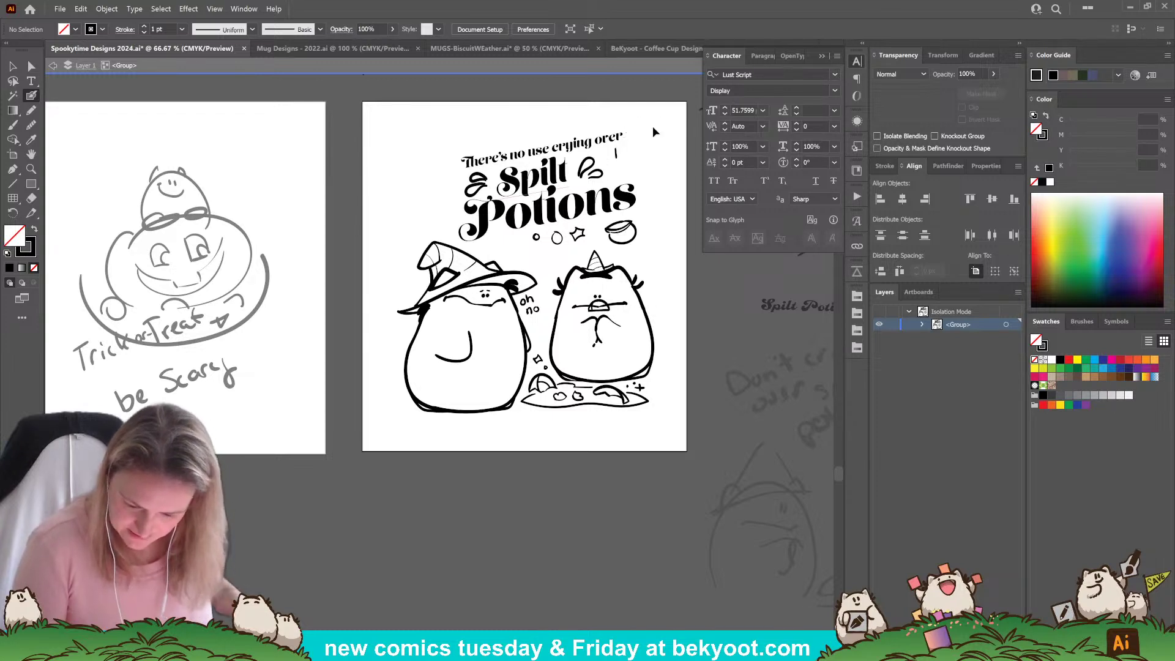
Draw a small round jar with a rim beside the shards in front of "Spilt", and undo the extra stroke on the bowl.
left_click_drag(627, 153, 644, 137)
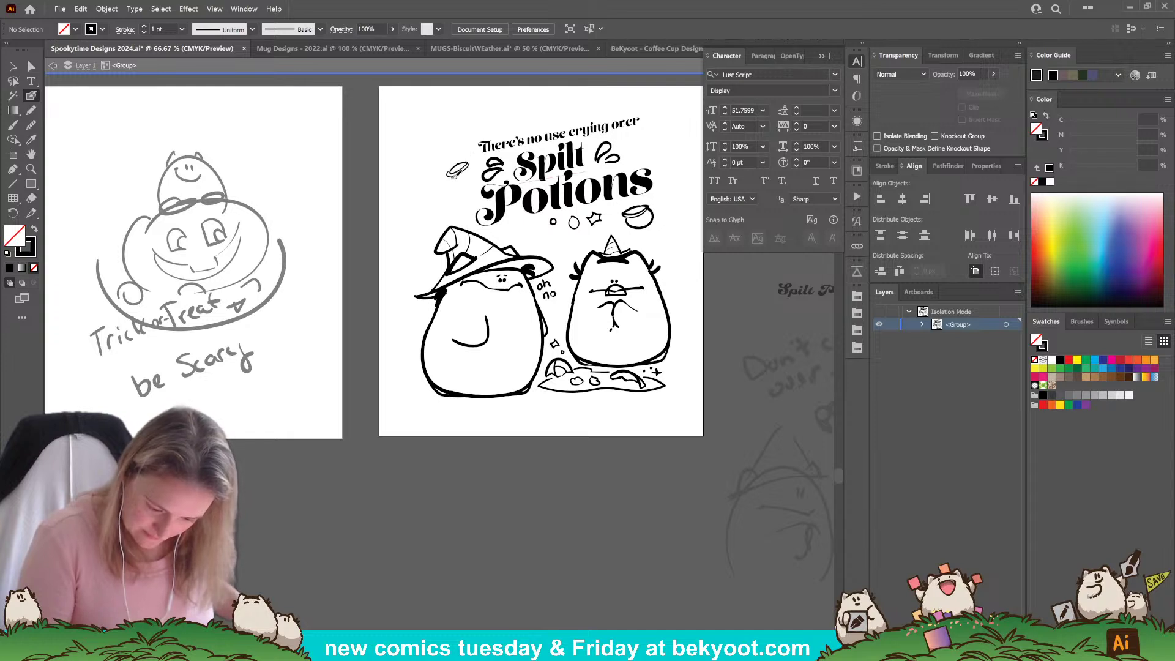
left_click_drag(473, 179, 463, 178)
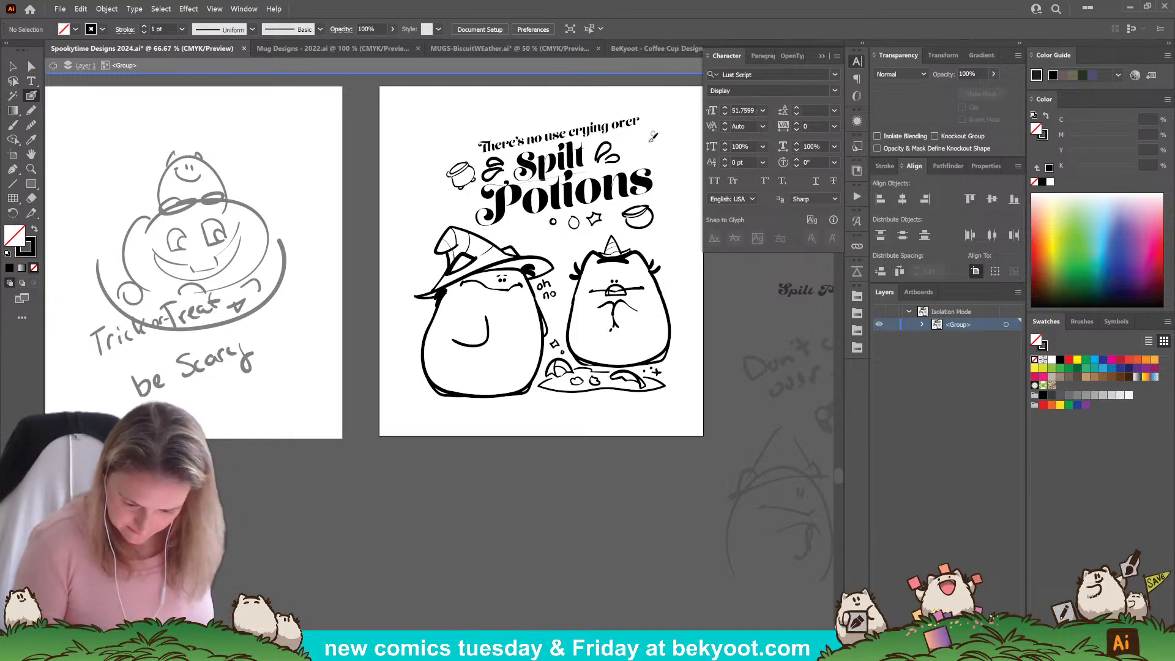
mouse_move(628, 209)
left_mouse_down()
mouse_move(654, 233)
mouse_move(627, 227)
left_mouse_up()
key("ctrl+z")
Rotate the small bowl below the end of "Potions" so that it tilts.
left_click(666, 203, "ctrl")
left_click(651, 191, "ctrl+shift")
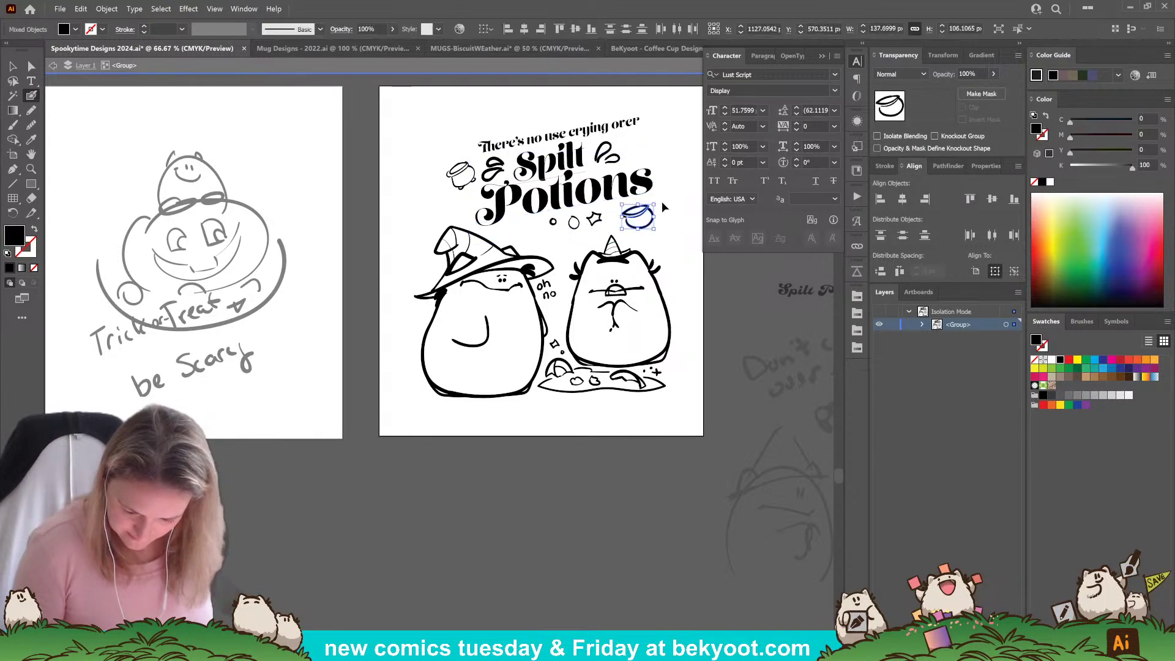
left_click(670, 234)
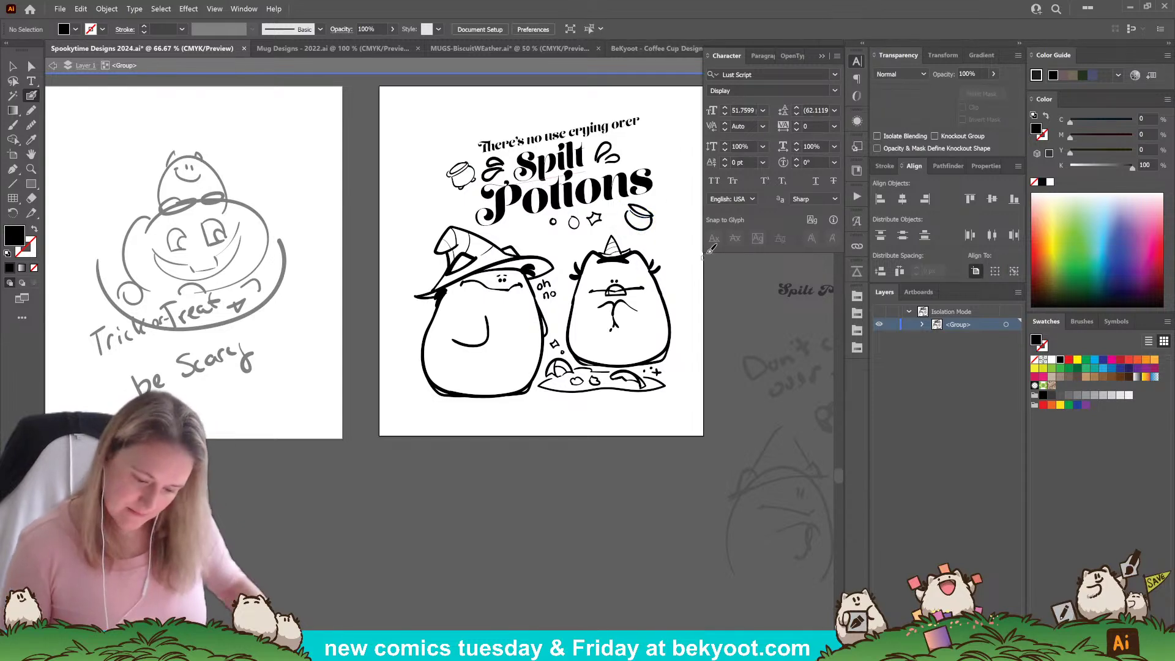
Try a slanted spoon-like doodle with a teardrop head near the end of "There's no use crying over".
key("shift+x")
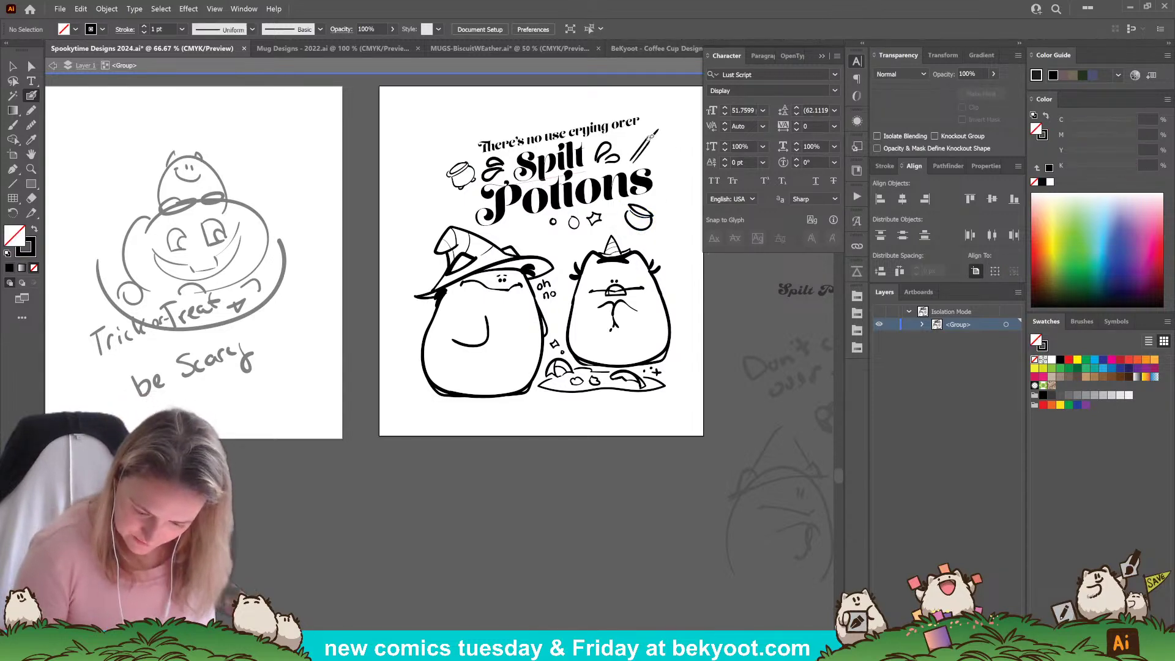
mouse_move(645, 135)
left_mouse_down()
mouse_move(665, 113)
mouse_move(650, 141)
left_mouse_up()
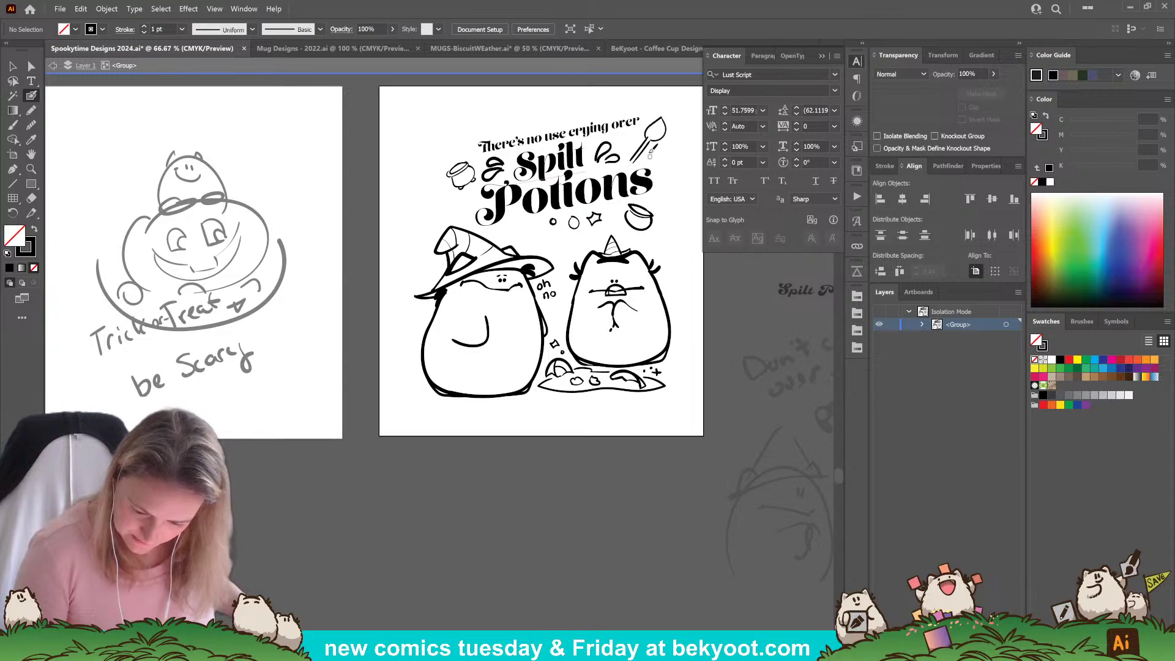
key("ctrl+z")
key("ctrl+z")
key("ctrl+z")
key("shift+x")
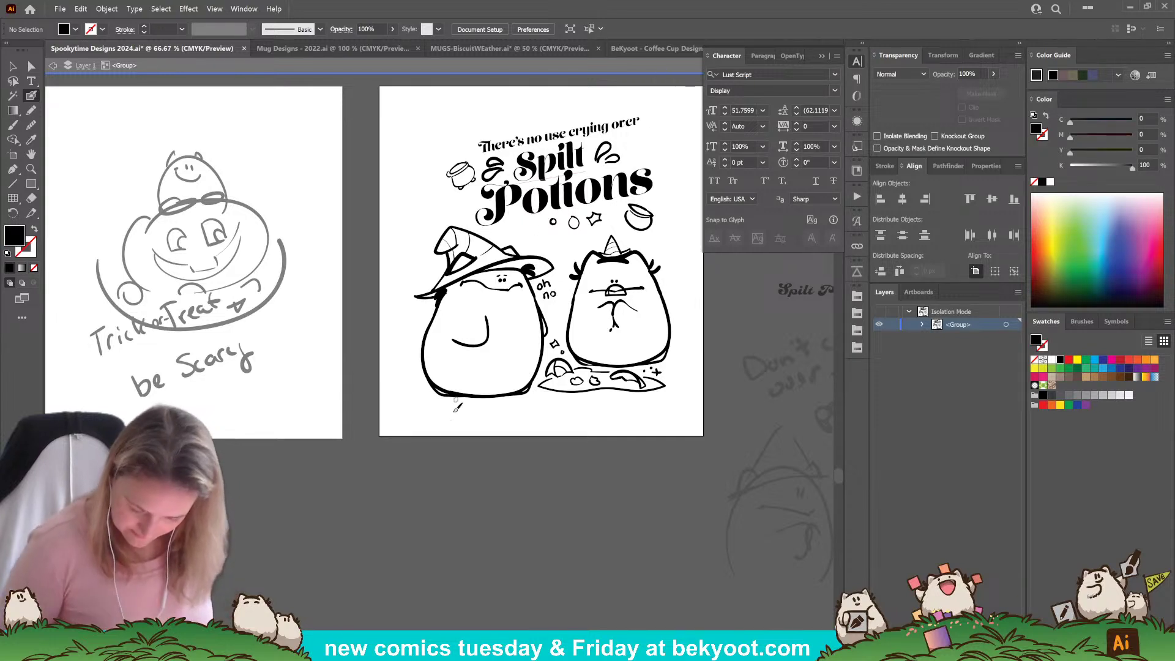
Slightly adjust the size of the tilted slogan line "There's no use crying over" above "Spilt".
left_click(639, 120, "ctrl")
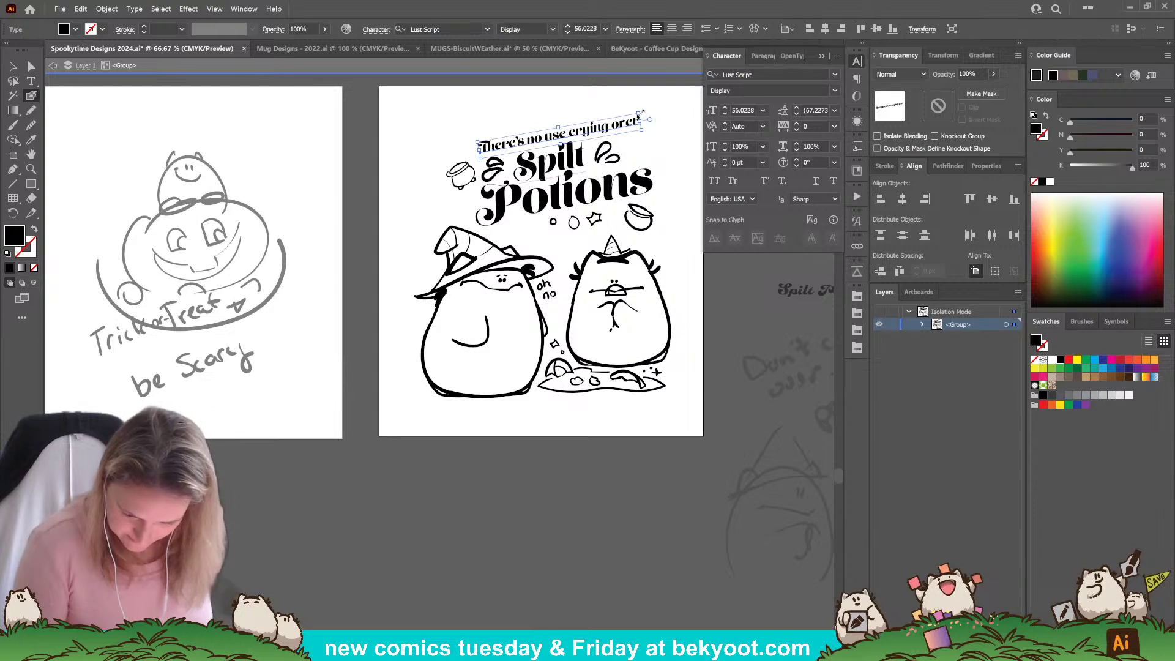
left_click_drag(641, 114, 640, 114)
left_click(667, 136, "ctrl")
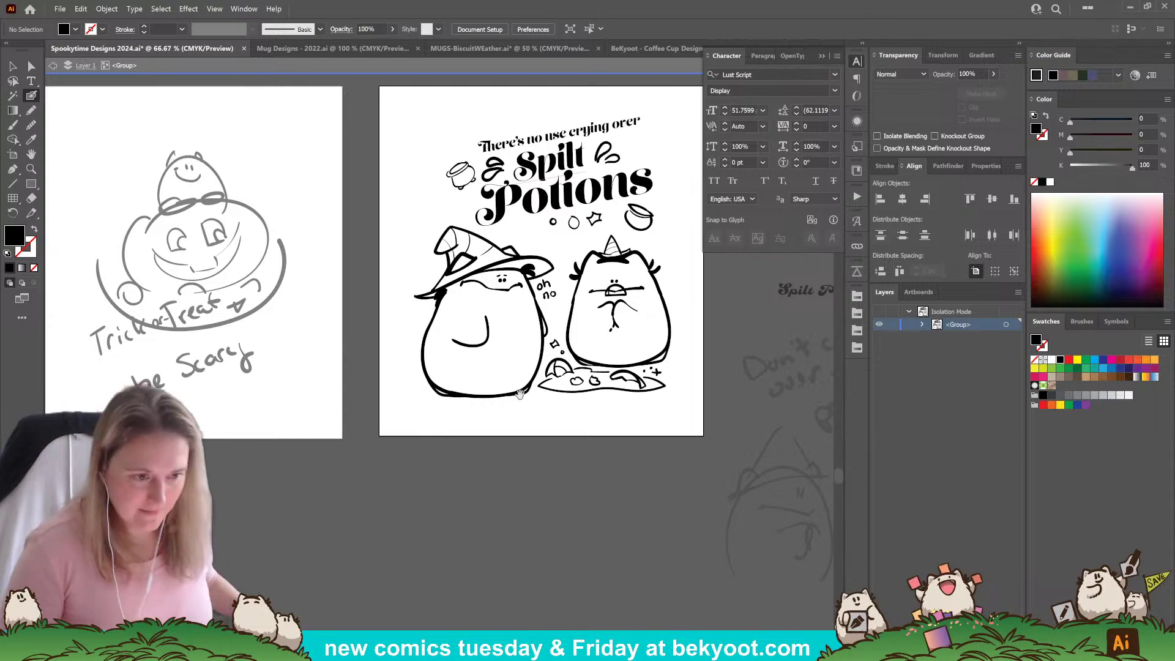
Draw more doodles around the lettering: a small bowl above the witch's hat, an open book beside "Spilt" and sparkles below the jar.
left_click_drag(519, 393, 470, 395)
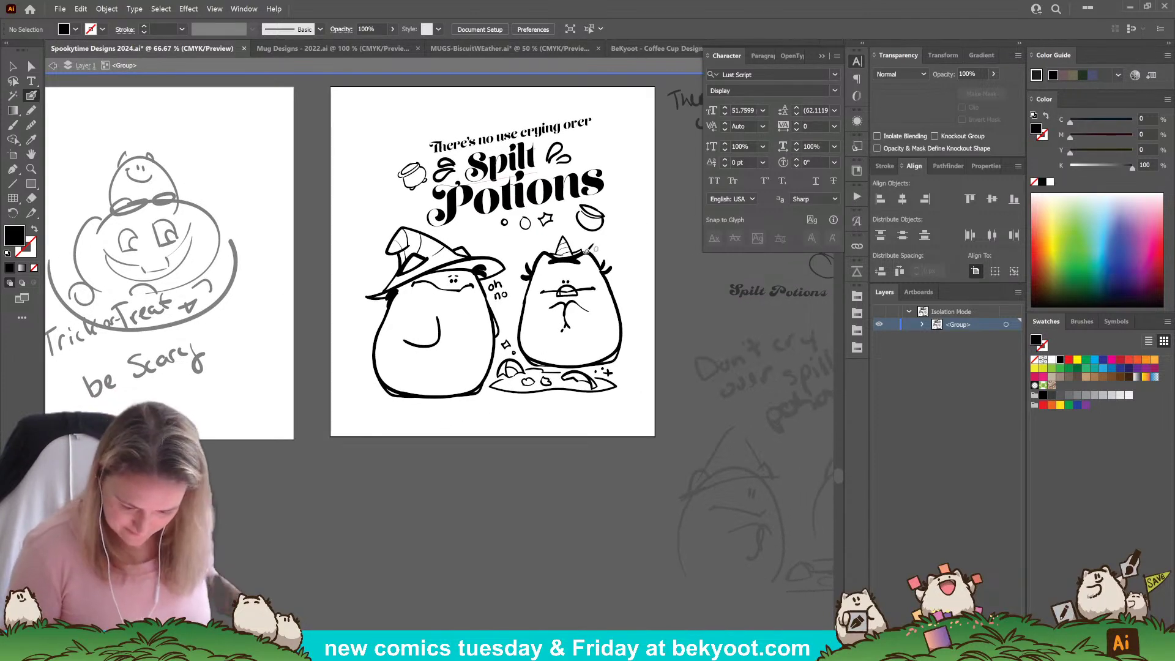
mouse_move(487, 222)
left_mouse_down()
mouse_move(465, 226)
mouse_move(471, 242)
mouse_move(483, 230)
left_mouse_up()
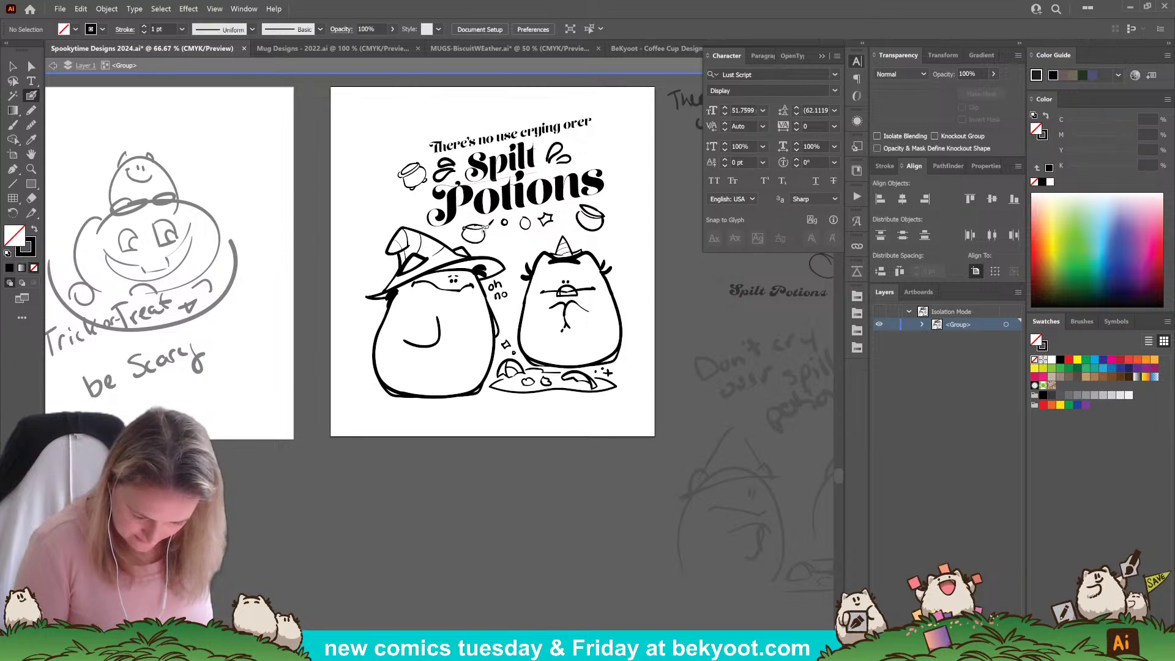
mouse_move(581, 141)
left_mouse_down()
mouse_move(594, 156)
mouse_move(606, 125)
mouse_move(569, 139)
mouse_move(583, 160)
mouse_move(612, 147)
mouse_move(593, 158)
left_mouse_up()
key("ctrl+z")
key("ctrl+z")
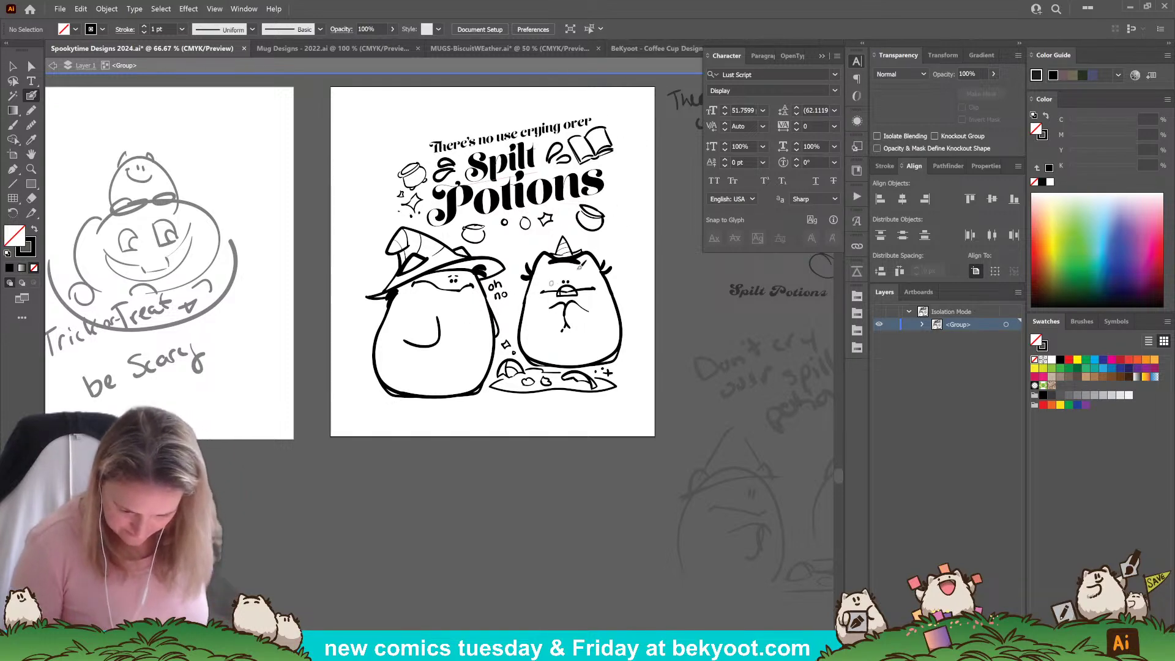
Exit the group's isolation mode and reposition the whole Spilt Potions artwork slightly to the left on its artboard.
left_click_drag(393, 436, 400, 462)
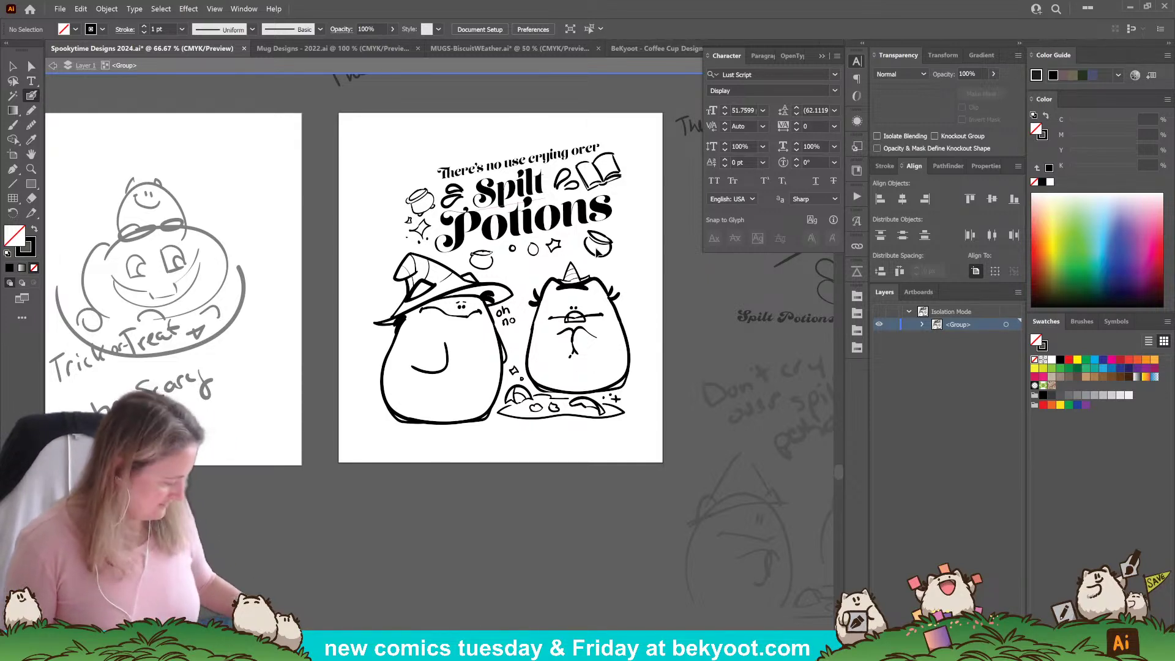
key("Escape")
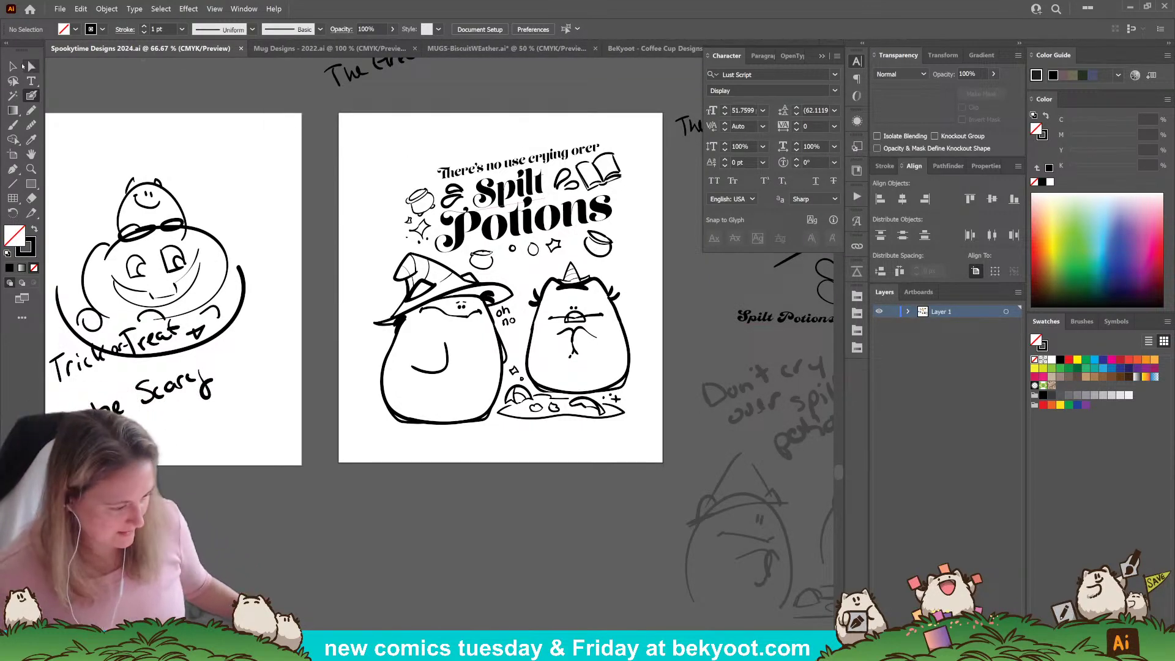
key("v")
key("ctrl+a")
key("ctrl+g")
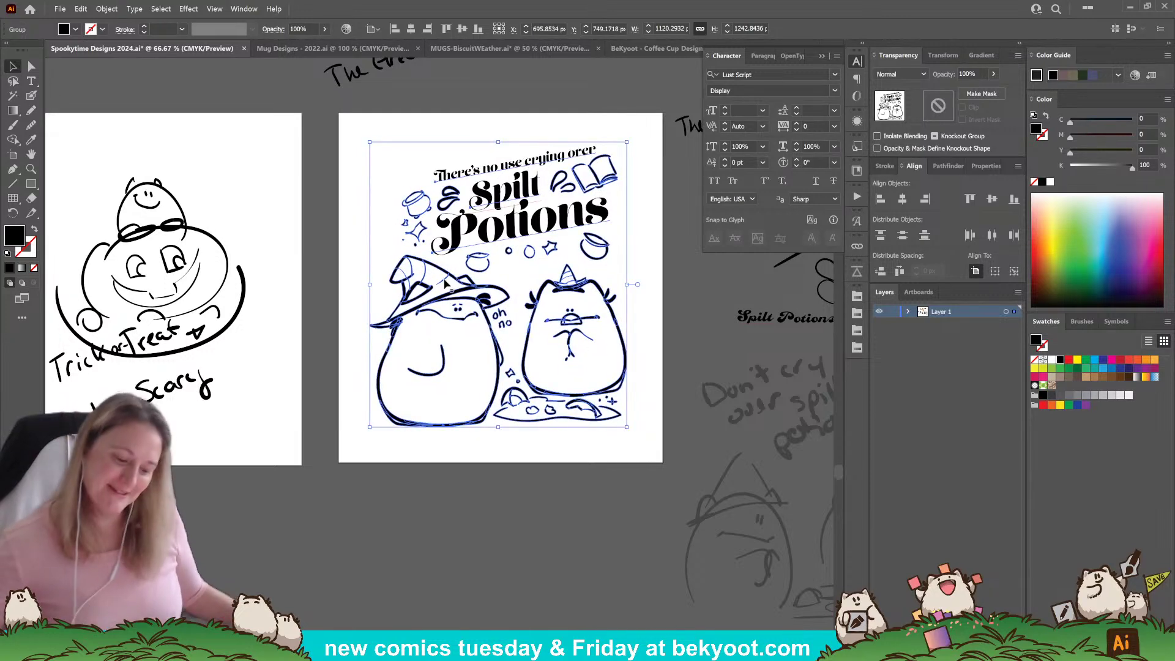
left_click(390, 472)
Review the Spilt Potions artboard alongside the neighbouring "Trick or Treat" and "Have a Boo-ti-ful Day!" sketches.
left_click_drag(239, 524, 334, 517)
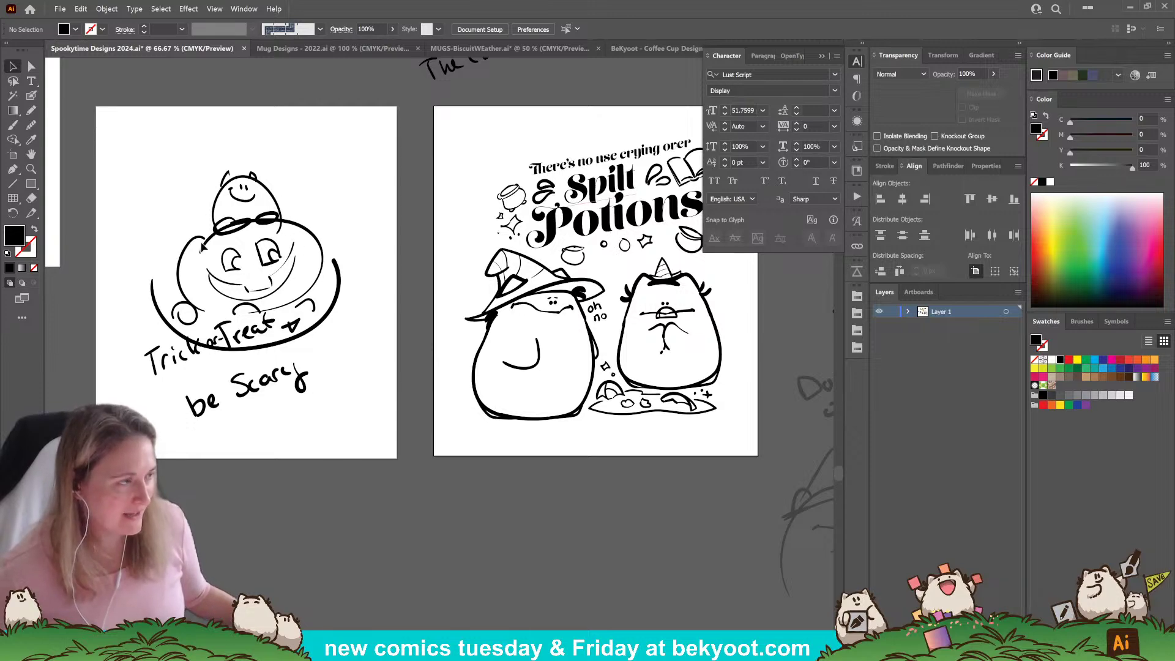
left_click_drag(144, 301, 554, 442)
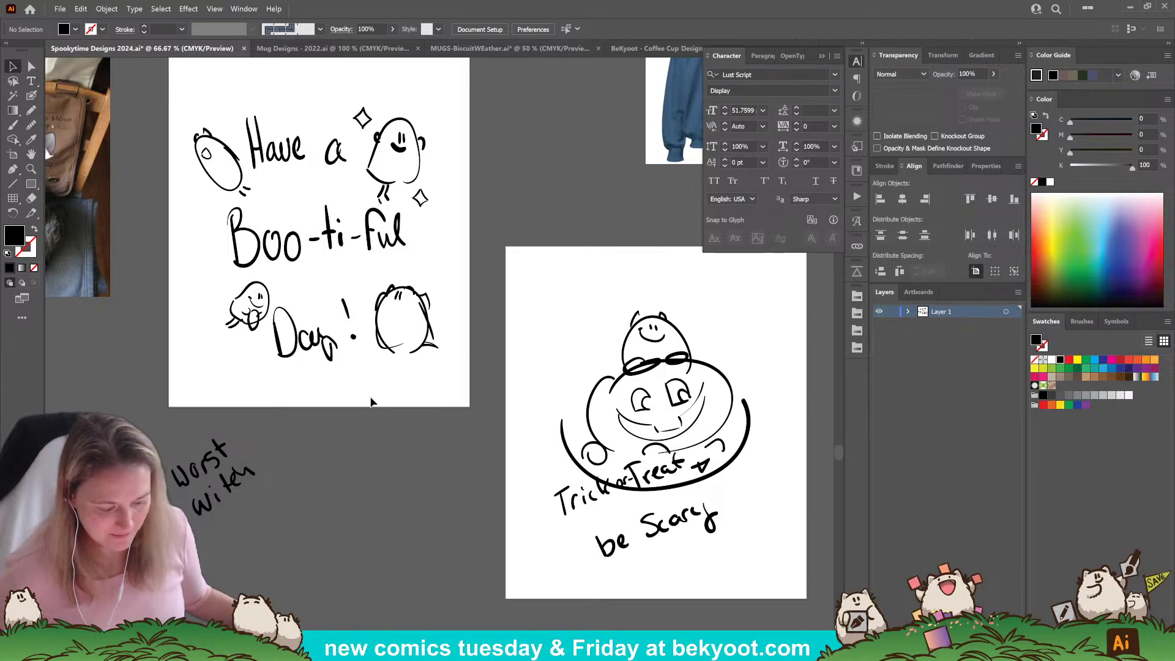
scroll(340, 338, "down", 2)
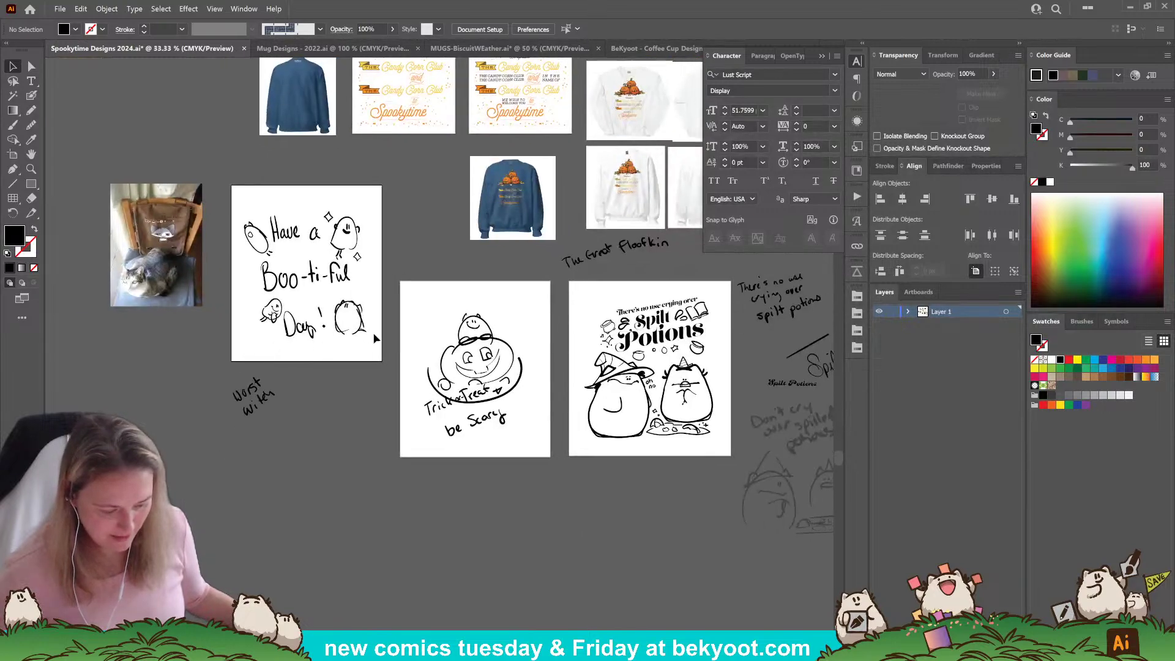
left_click_drag(687, 397, 549, 378)
scroll(579, 356, "up", 2)
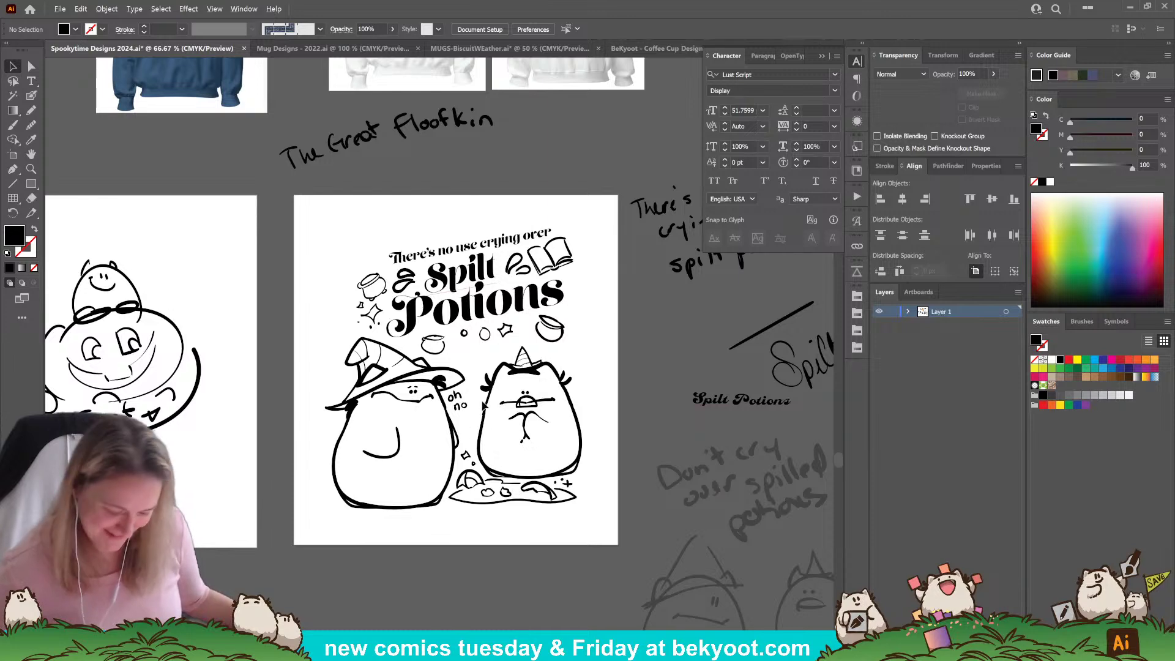
scroll(464, 373, "up", 2)
scroll(516, 425, "down", 2)
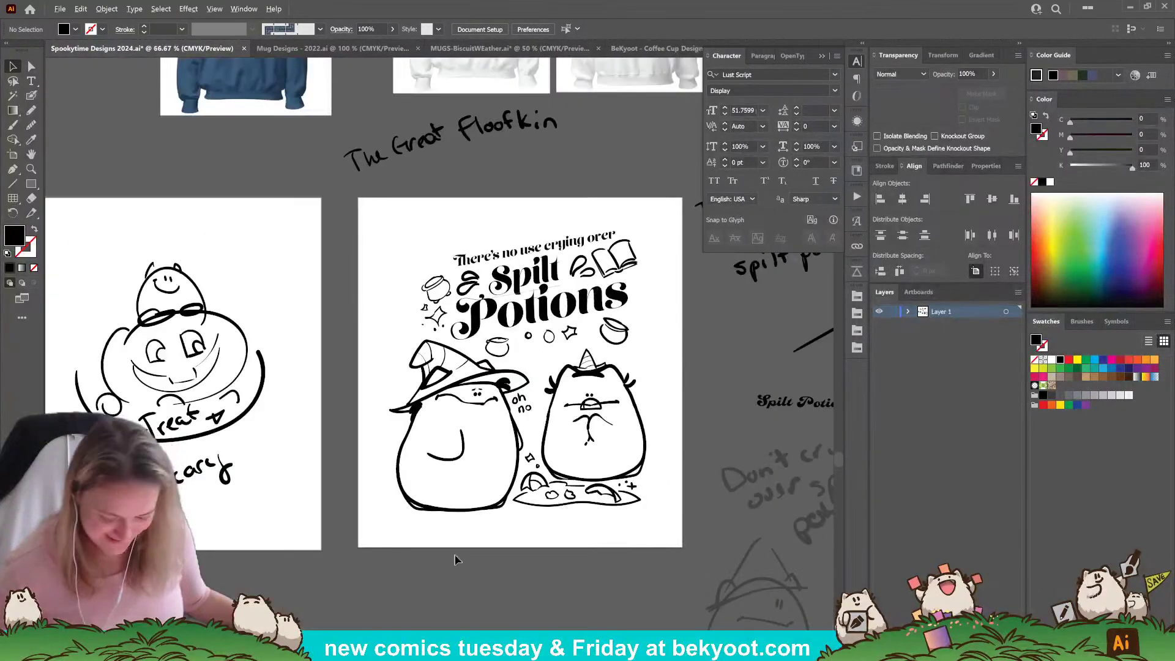
left_click_drag(547, 563, 488, 491)
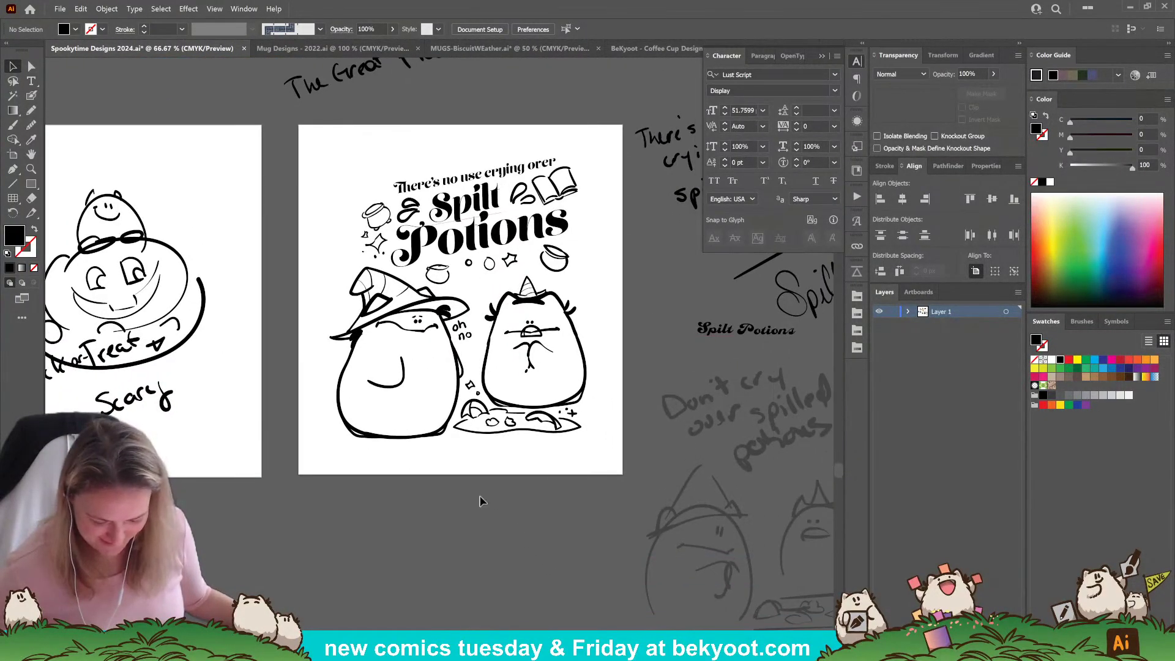